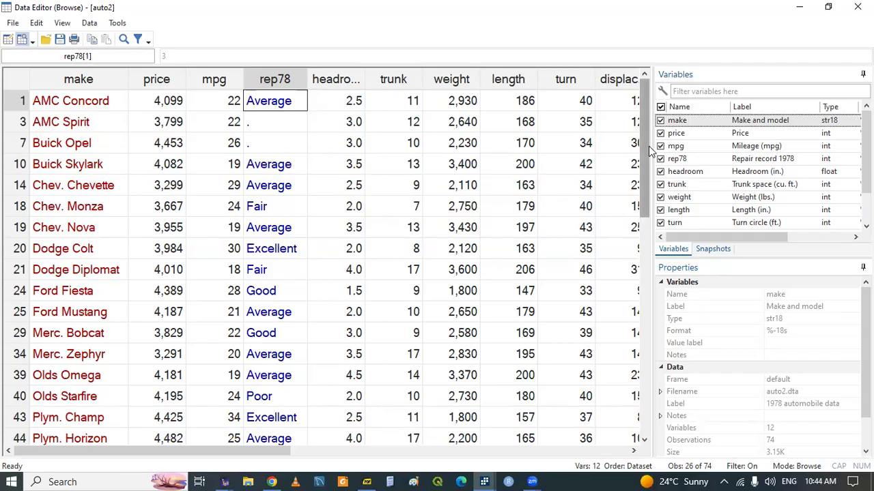
# Step: Return from the auto2 data to the Day-05 Data Description do-file and save it
pyautogui.moveTo(648, 146)
pyautogui.mouseDown()
pyautogui.moveTo(655, 267)
pyautogui.moveTo(654, 149)
pyautogui.mouseUp()
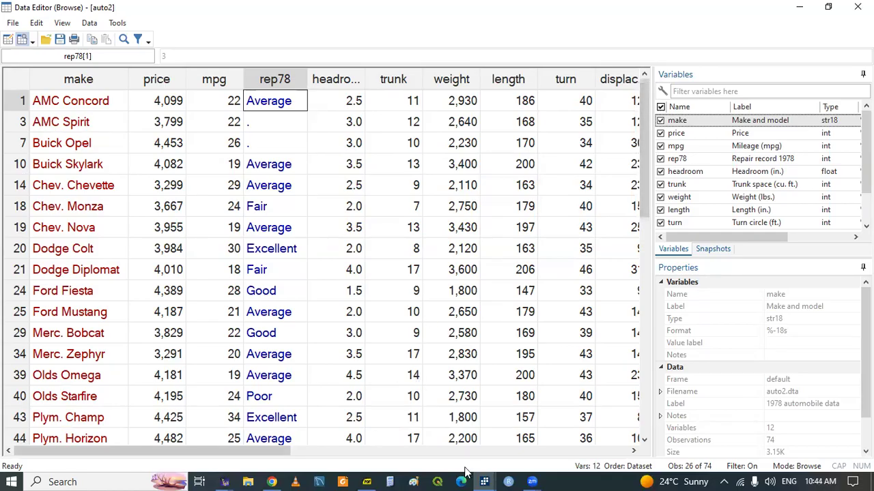
pyautogui.moveTo(484, 481)
pyautogui.click(420, 437)
pyautogui.click(113, 334)
pyautogui.hotkey('ctrl', 's')
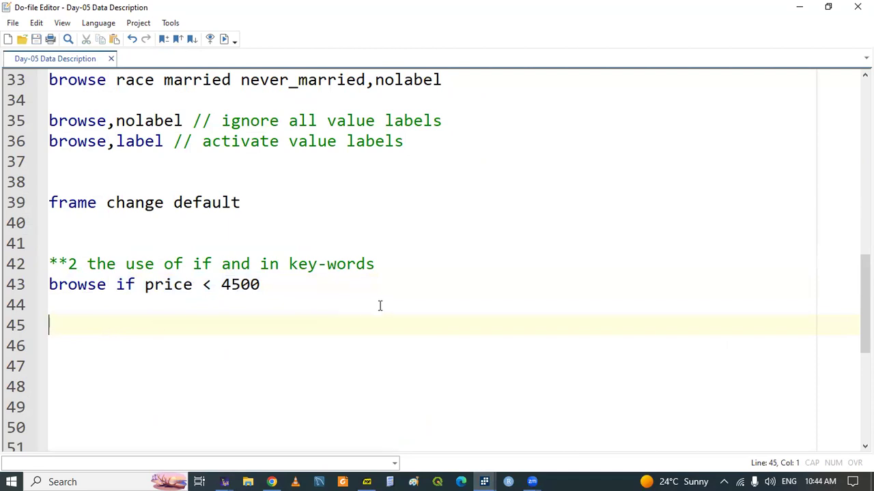
# Step: Switch to the PDF notes and read the examples that use == and != conditions on rep78
pyautogui.click(367, 481)
pyautogui.scroll(-1, 473, 369)
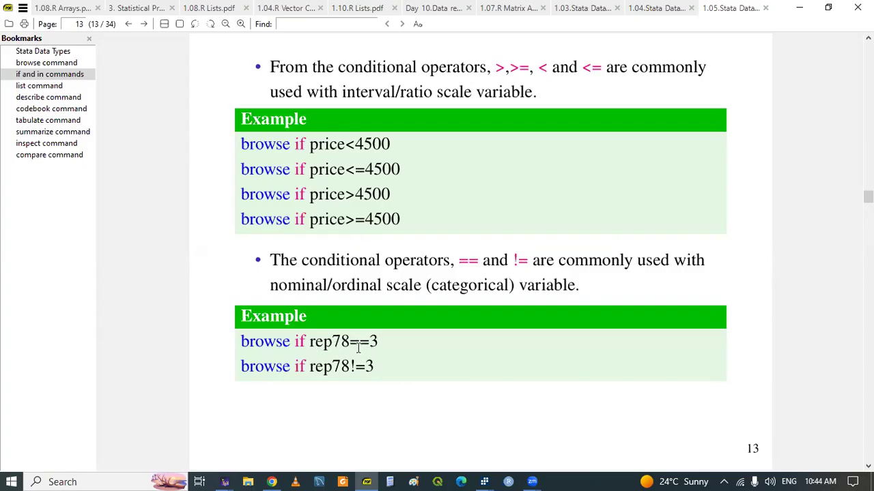
pyautogui.moveTo(353, 342); pyautogui.dragTo(372, 342)
pyautogui.click(390, 341)
# Step: Switch to Stata's Data Editor and inspect the numeric code behind the label of the first rep78 observation
pyautogui.click(484, 482)
pyautogui.click(642, 438)
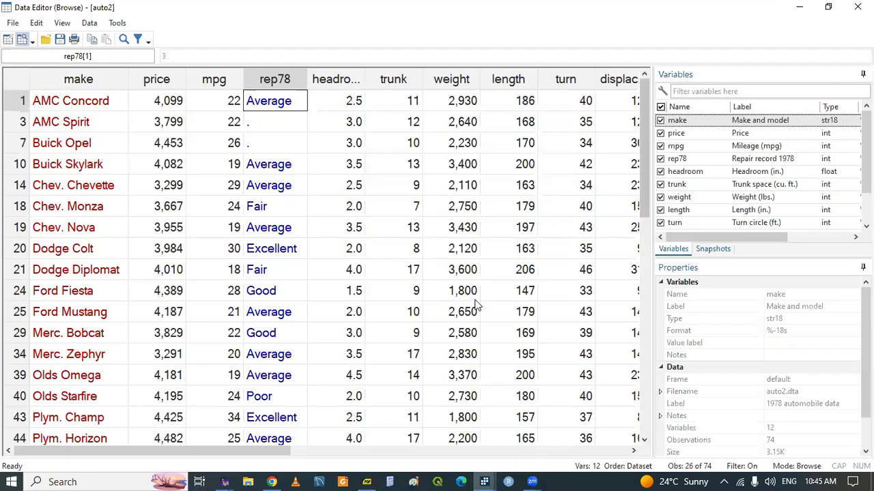
pyautogui.click(265, 101)
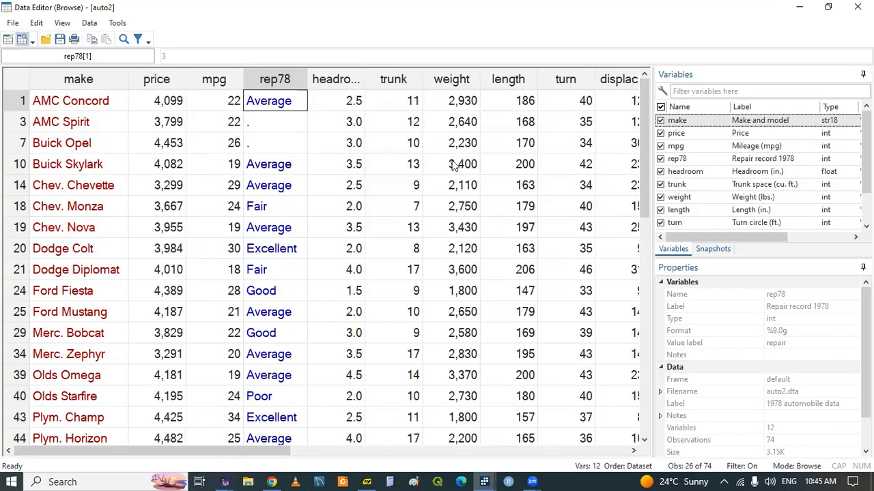
pyautogui.click(484, 479)
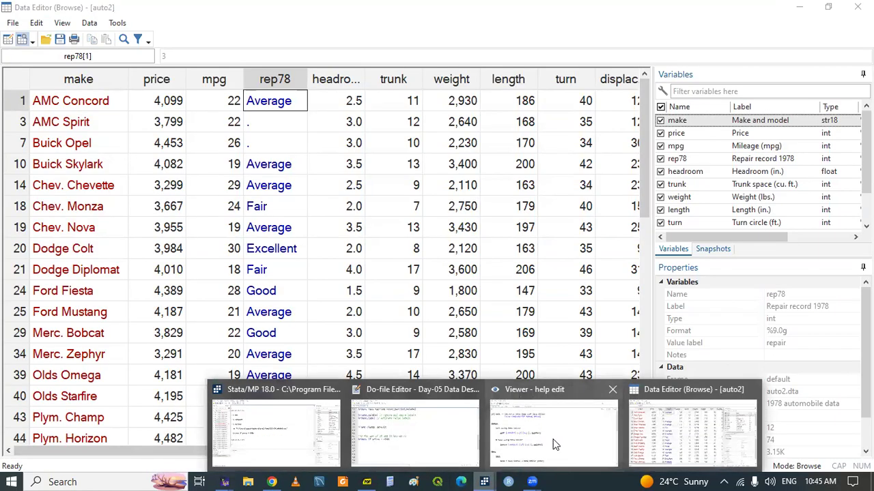
pyautogui.click(669, 425)
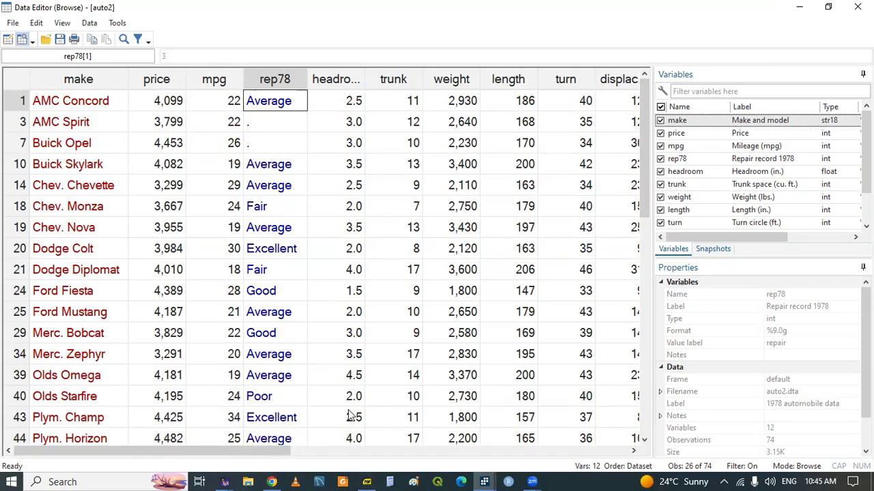
# Step: Open the Day-03 Data Import do-file and copy its line use "births",clear
pyautogui.moveTo(483, 475)
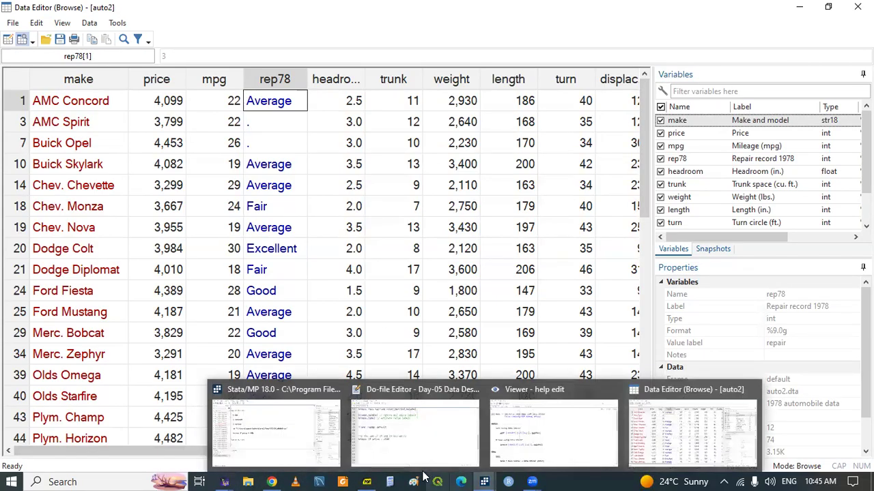
pyautogui.click(425, 432)
pyautogui.click(22, 39)
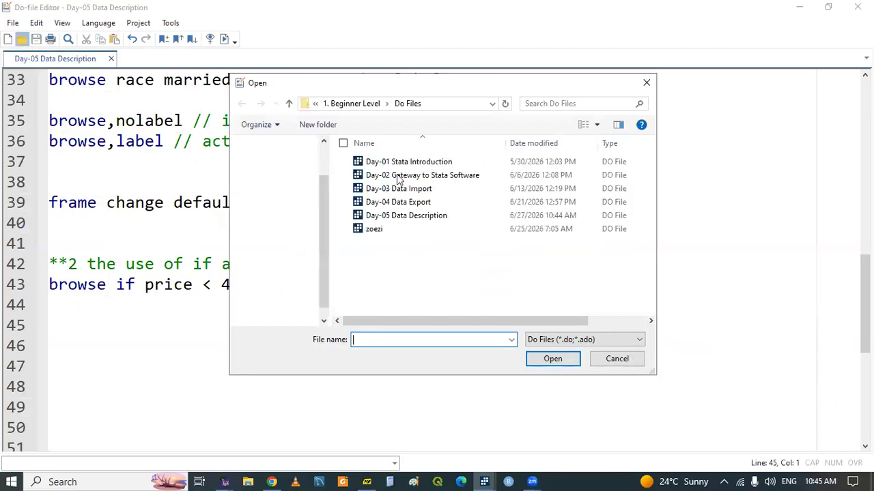
pyautogui.click(406, 189)
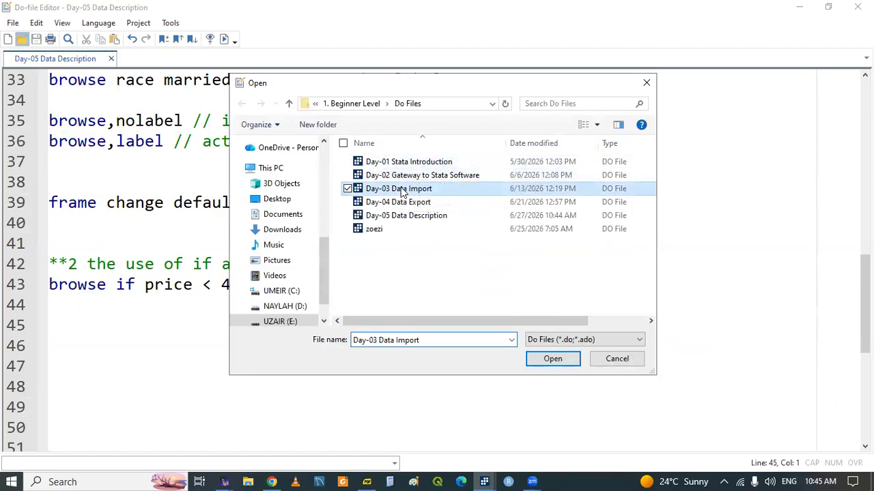
pyautogui.click(554, 360)
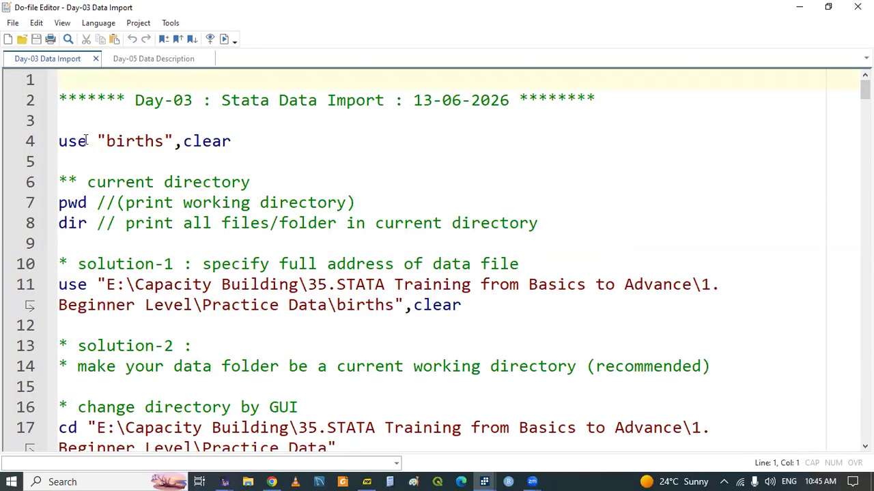
pyautogui.moveTo(60, 140); pyautogui.dragTo(232, 144)
pyautogui.click(251, 143)
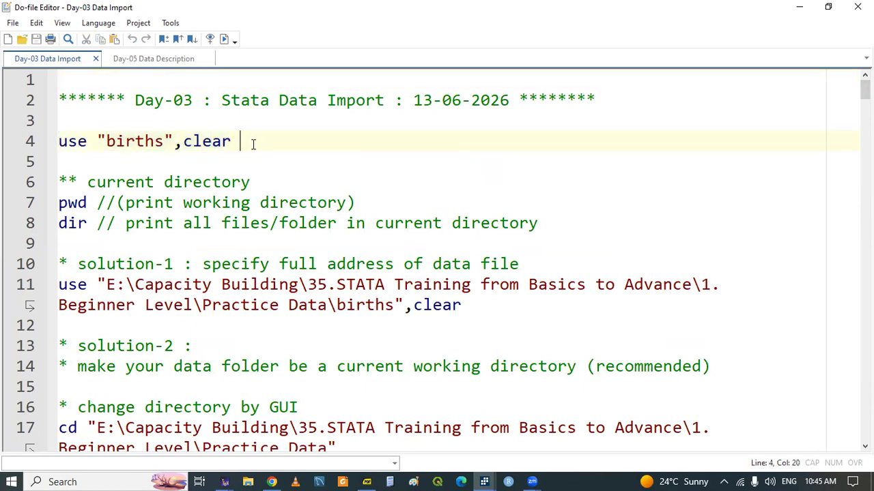
# Step: In the Day-05 Data Description do-file, add the line frame create BIRTH below the BP frame commands
pyautogui.hotkey('ctrl', 'Tab')
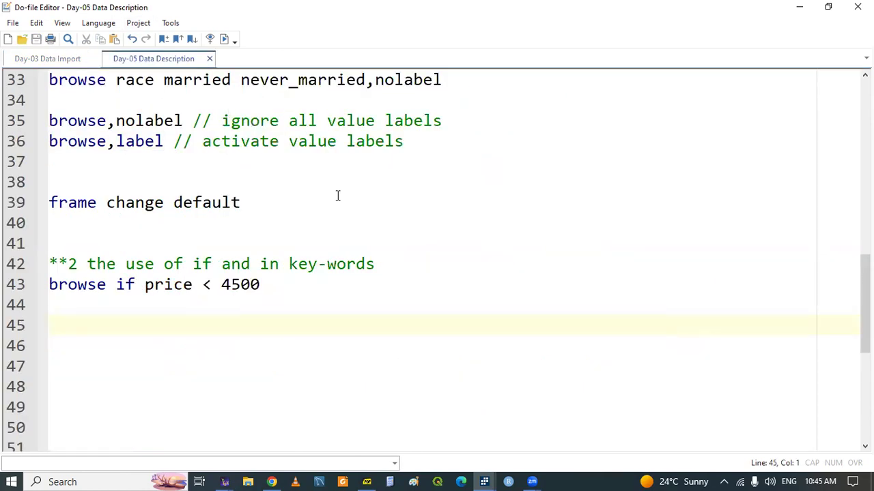
pyautogui.moveTo(865, 304); pyautogui.dragTo(864, 129)
pyautogui.click(108, 269)
pyautogui.press('Return')
pyautogui.press('Return')
pyautogui.press('Up')
pyautogui.write('frame ')
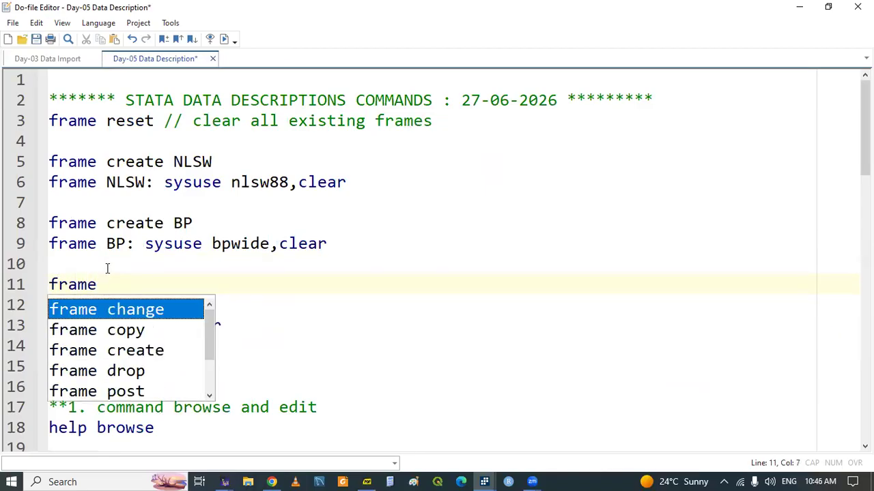
pyautogui.write('cre')
pyautogui.press('Return')
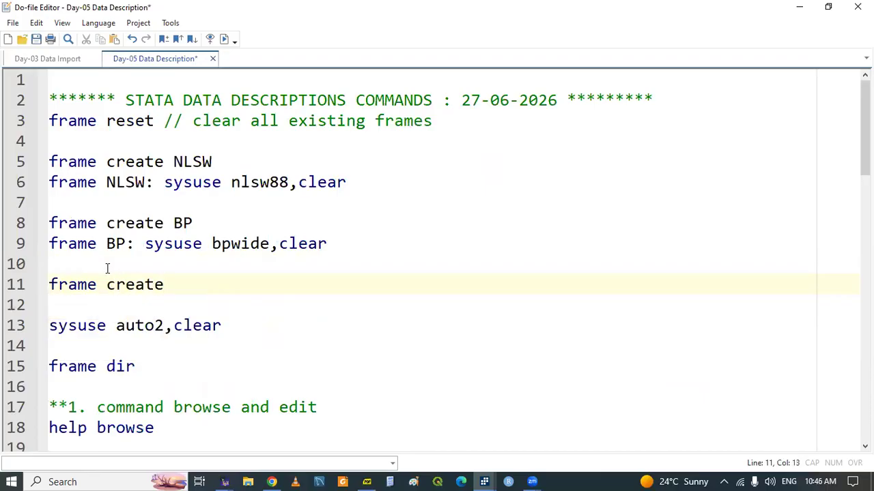
pyautogui.write('BIRTH')
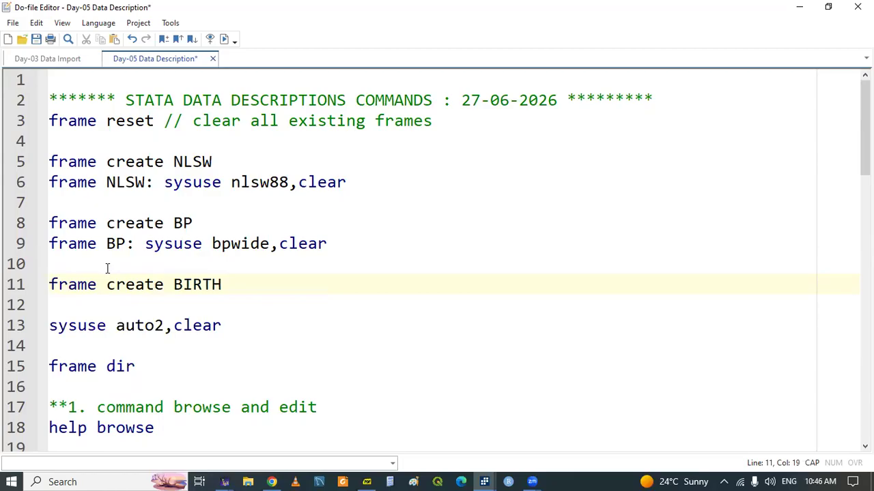
# Step: Add the line frame BIRTH: use "births",clear directly below frame create BIRTH
pyautogui.press('Down')
pyautogui.press('Return')
pyautogui.press('Up')
pyautogui.write('FRA')
pyautogui.press('BackSpace')
pyautogui.press('BackSpace')
pyautogui.press('BackSpace')
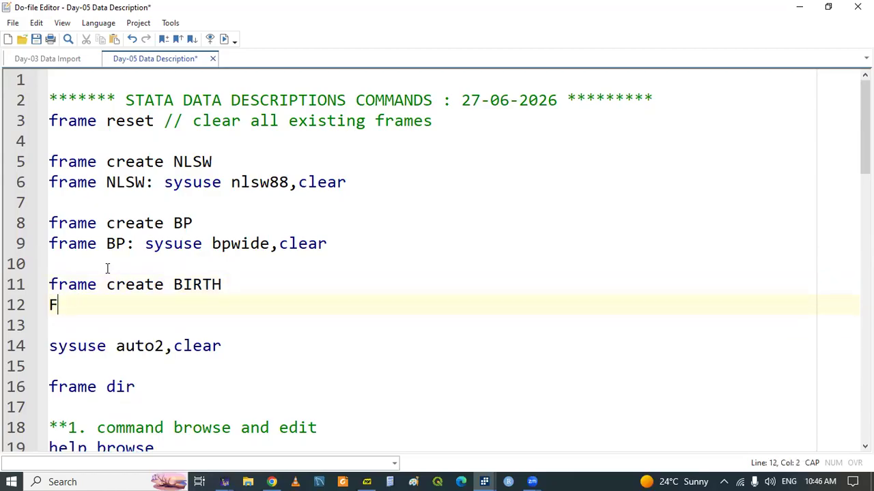
pyautogui.press('capslock')
pyautogui.write('fram')
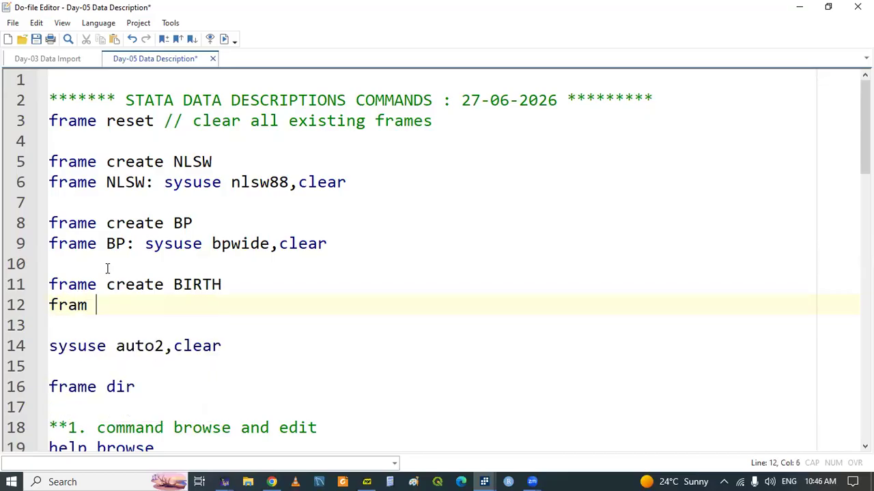
pyautogui.write(' e ')
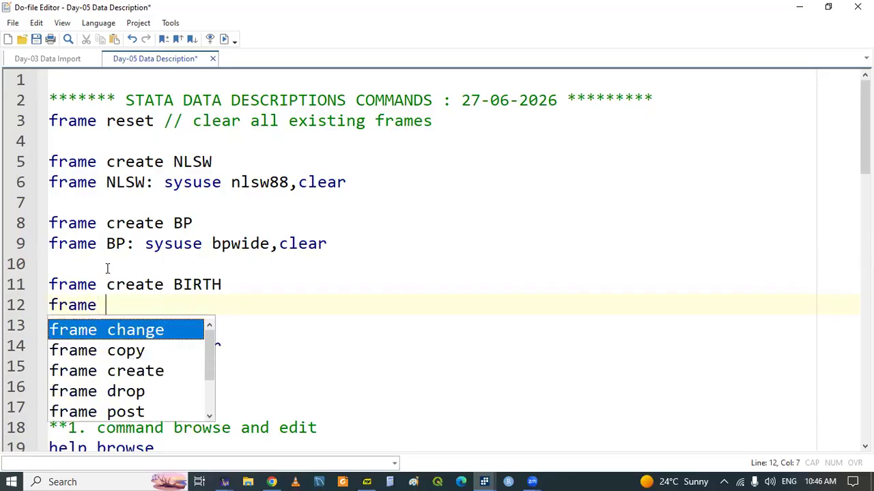
pyautogui.write('b')
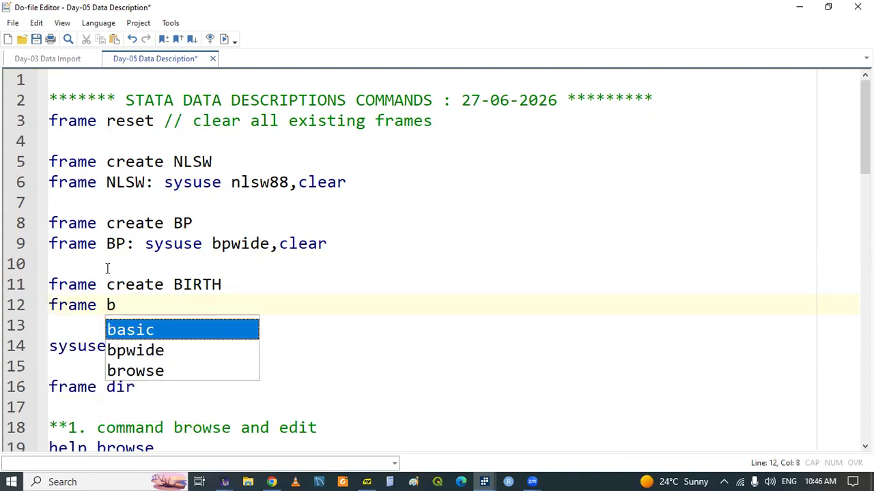
pyautogui.write('\\')
pyautogui.press('BackSpace')
pyautogui.press('BackSpace')
pyautogui.press('capslock')
pyautogui.write('BI')
pyautogui.press('Return')
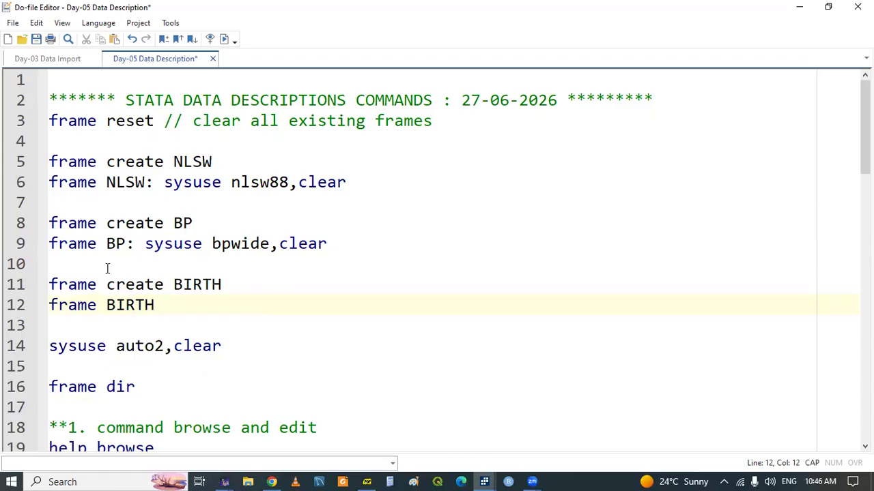
pyautogui.write(':')
pyautogui.write('use "births",clear')
pyautogui.click(240, 307)
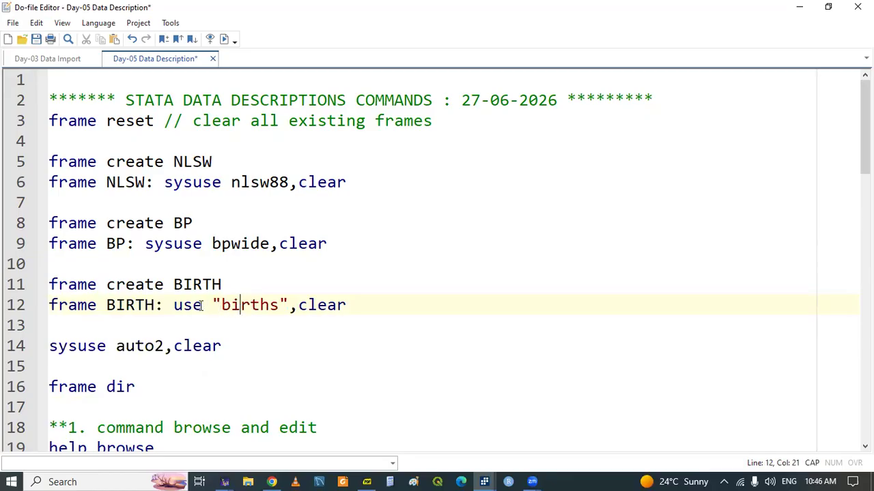
# Step: Insert a cd command with empty quotation marks above the frame reset line, followed by a blank line
pyautogui.click(135, 135)
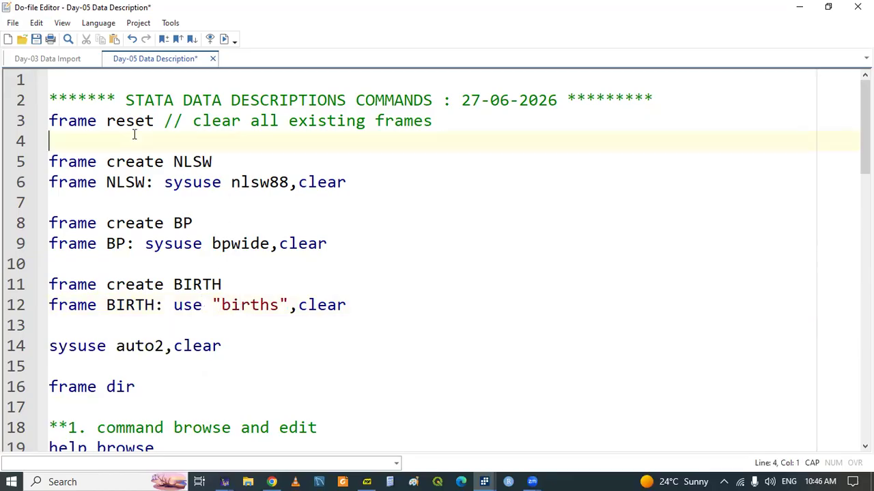
pyautogui.press('Up')
pyautogui.press('Return')
pyautogui.press('Return')
pyautogui.press('Up')
pyautogui.press('Up')
pyautogui.write('CD')
pyautogui.press('BackSpace')
pyautogui.press('BackSpace')
pyautogui.press('BackSpace')
pyautogui.write('cd "')
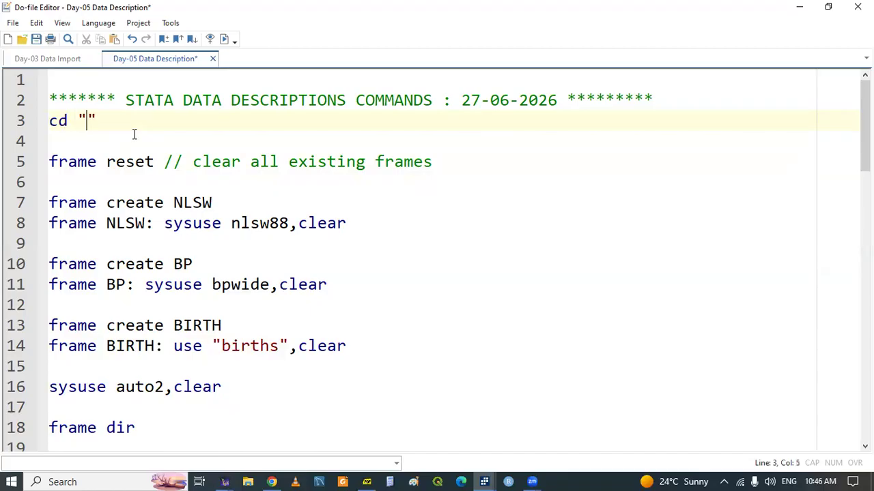
# Step: Try to run the two BIRTH frame commands and check the output in the main Stata window
pyautogui.moveTo(79, 329); pyautogui.dragTo(93, 355)
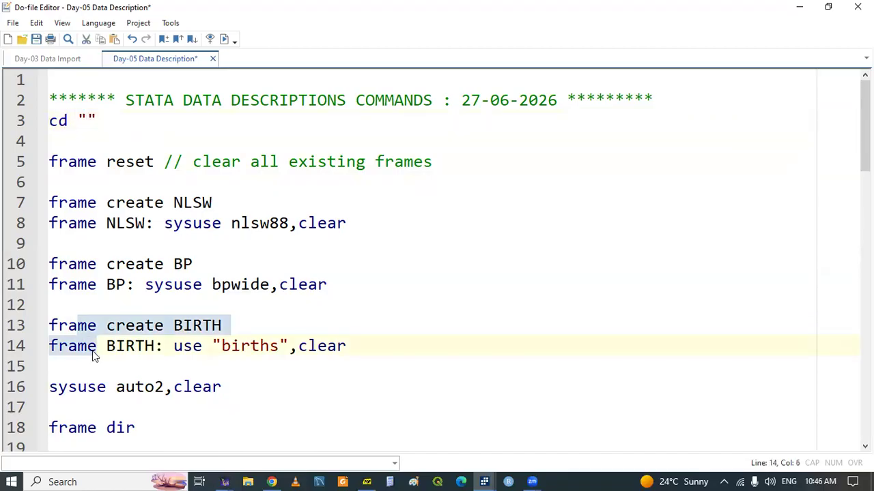
pyautogui.hotkey('ctrl', 'd')
pyautogui.moveTo(486, 478)
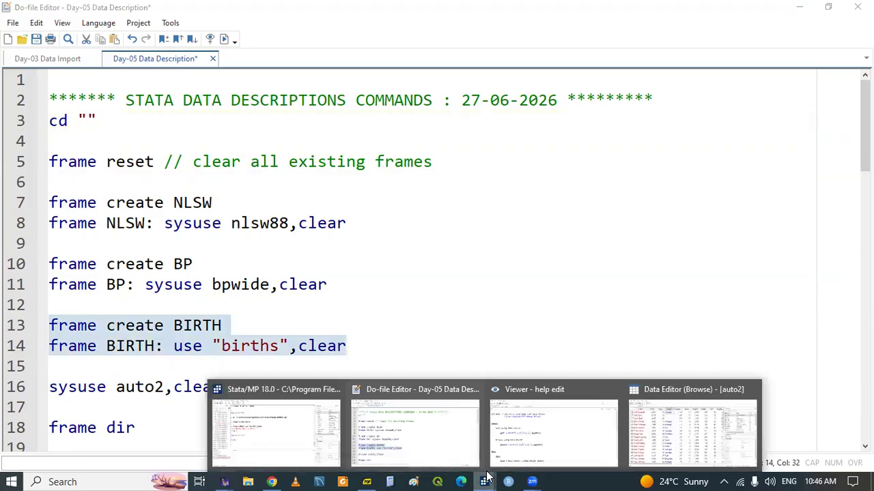
pyautogui.click(284, 430)
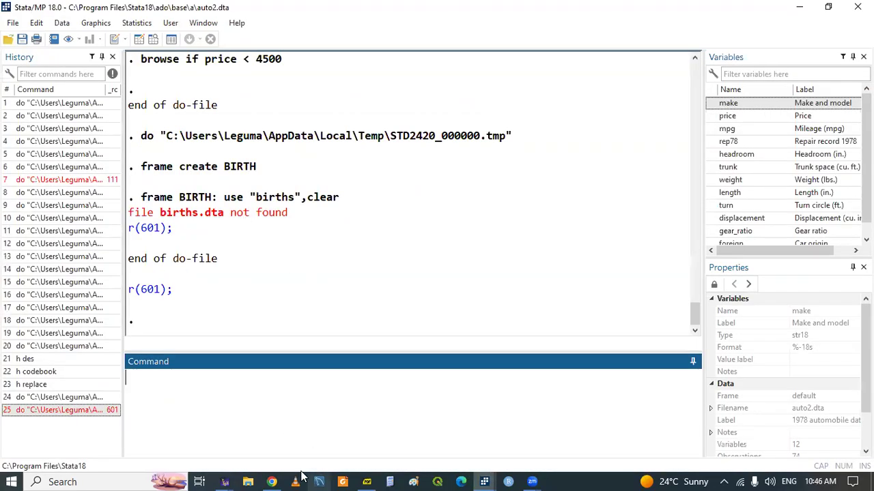
# Step: Switch to File Explorer and open the E: drive
pyautogui.click(253, 479)
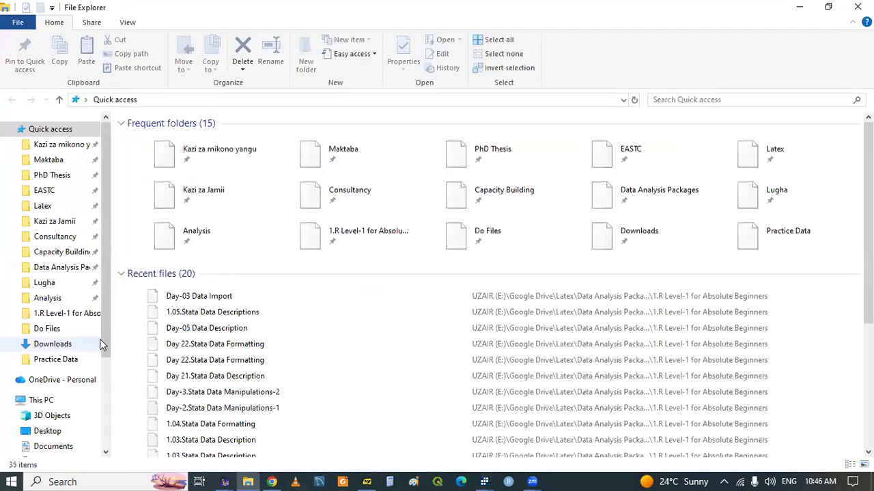
pyautogui.scroll(-3, 110, 342)
pyautogui.click(55, 420)
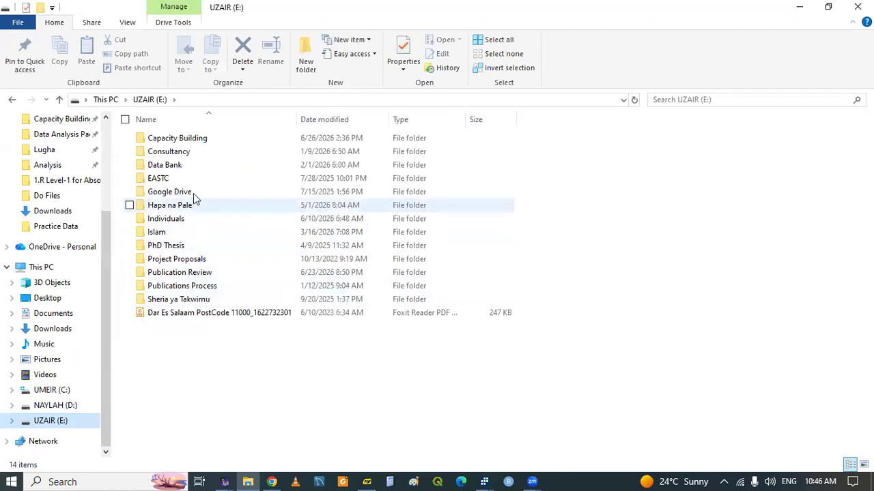
pyautogui.click(170, 151)
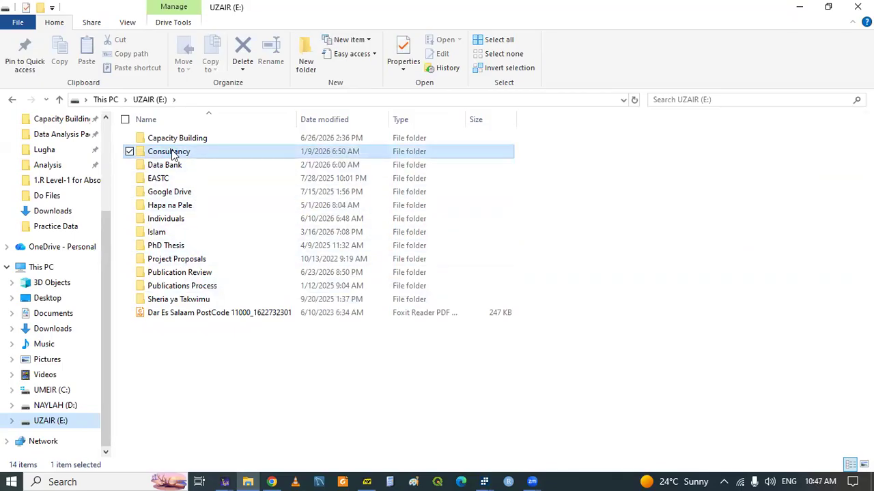
pyautogui.doubleClick(170, 152)
pyautogui.click(60, 99)
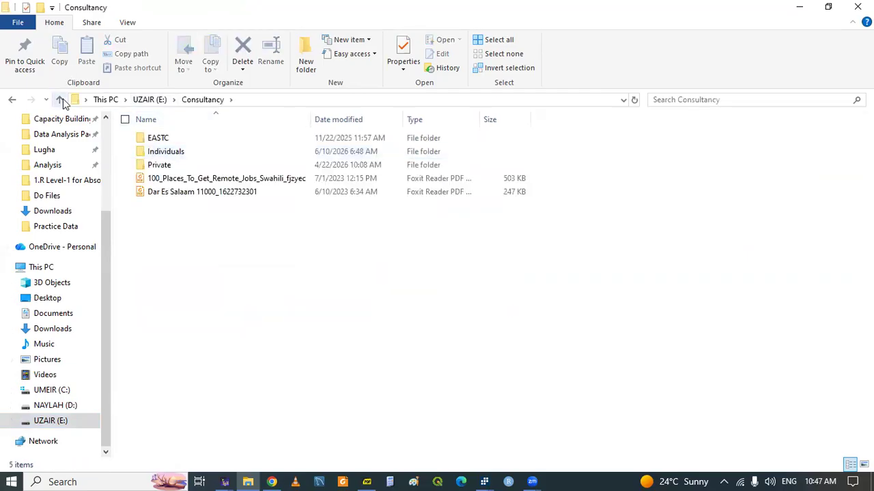
# Step: Open the Practice Data folder under Capacity Building, 35.STATA Training from Basics to Advance, 1. Beginner Level
pyautogui.doubleClick(156, 138)
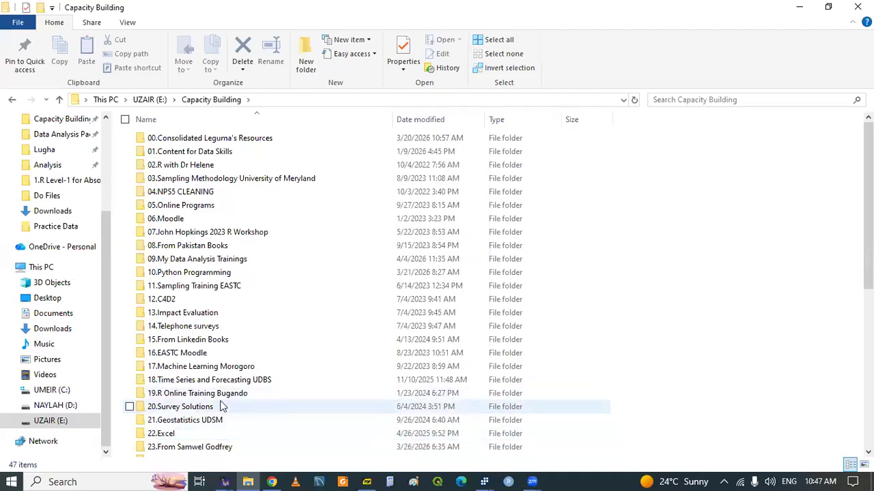
pyautogui.scroll(-5, 733, 242)
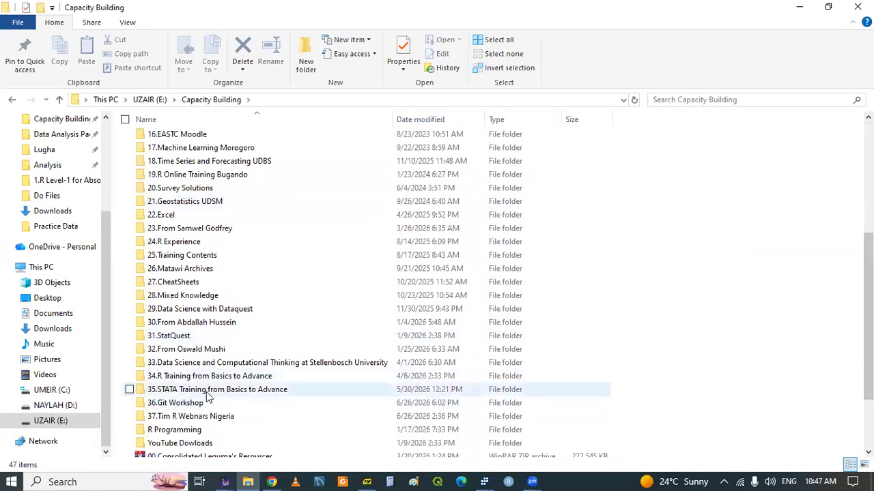
pyautogui.doubleClick(170, 395)
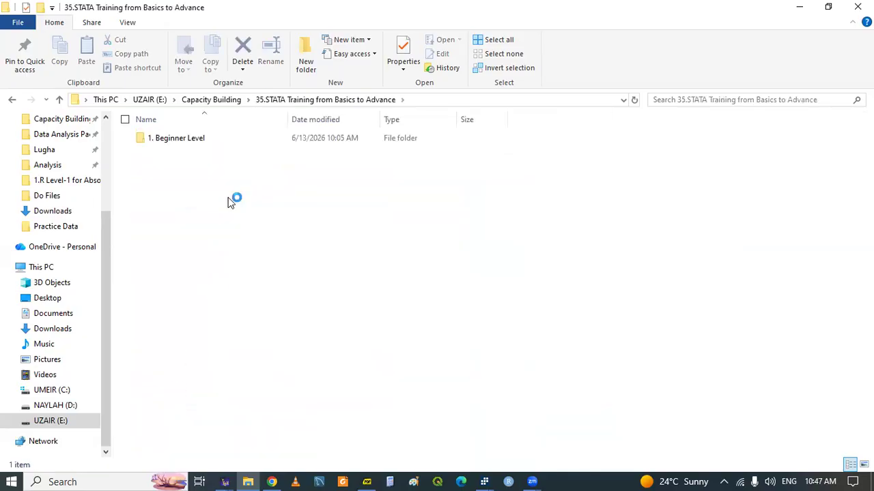
pyautogui.doubleClick(181, 140)
pyautogui.doubleClick(171, 152)
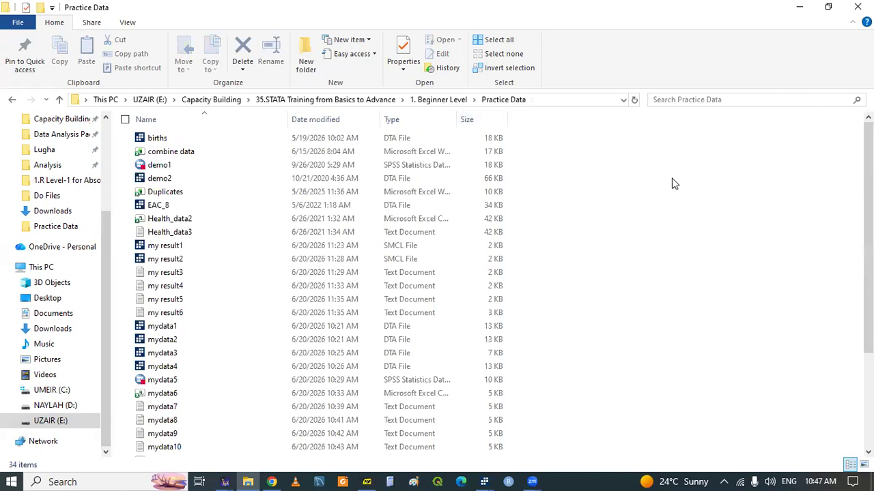
# Step: Copy the Practice Data folder's path from File Explorer and paste it between the quotation marks of the do-file's cd command
pyautogui.click(622, 99)
pyautogui.hotkey('ctrl', 'c')
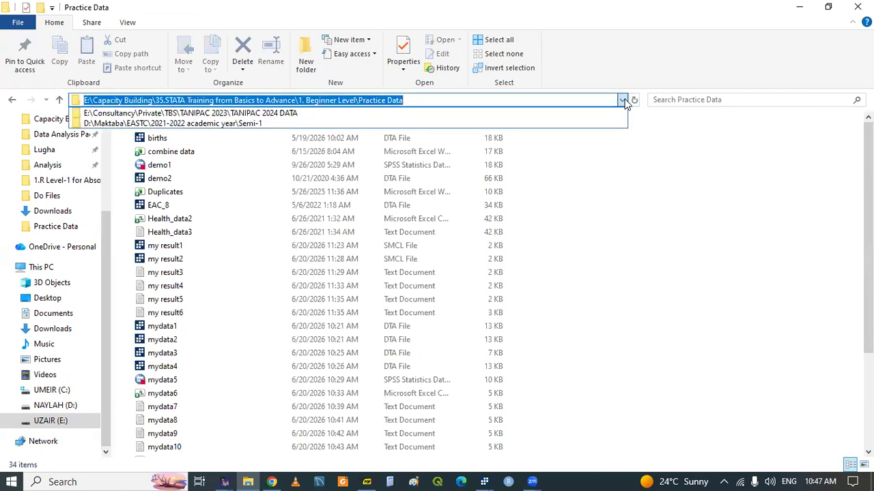
pyautogui.click(666, 167)
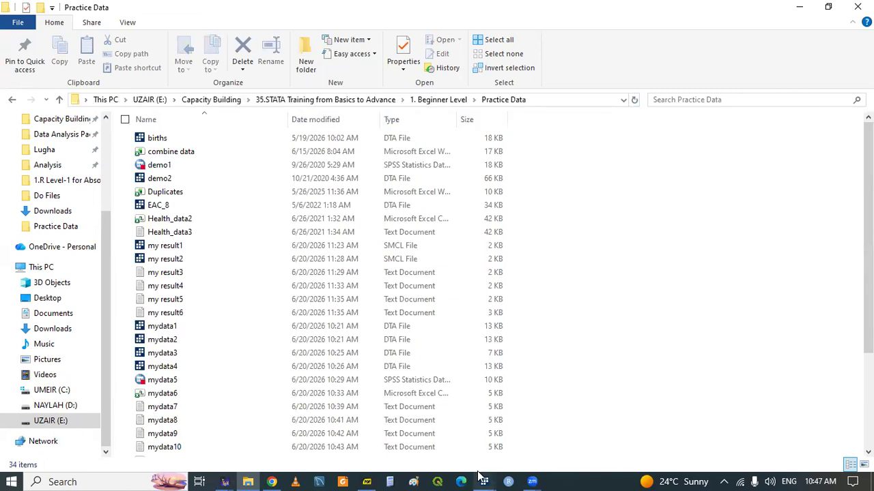
pyautogui.moveTo(483, 480)
pyautogui.click(464, 446)
pyautogui.click(253, 378)
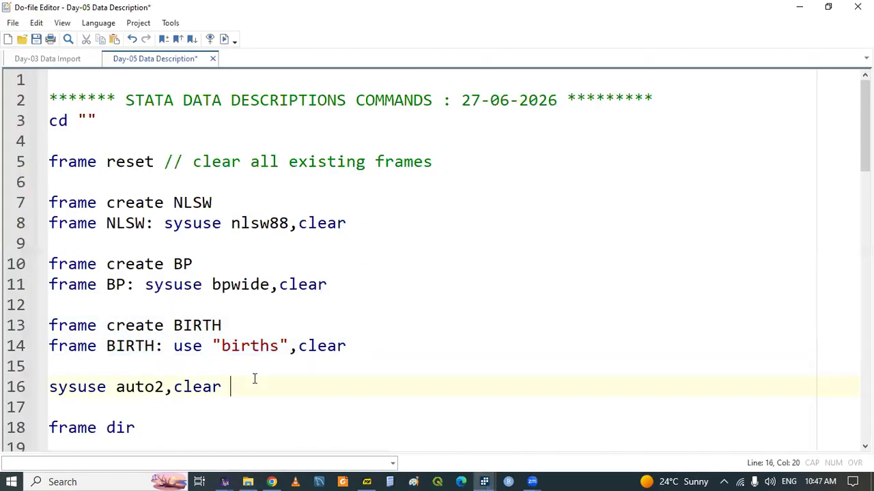
pyautogui.click(89, 120)
pyautogui.hotkey('ctrl', 'v')
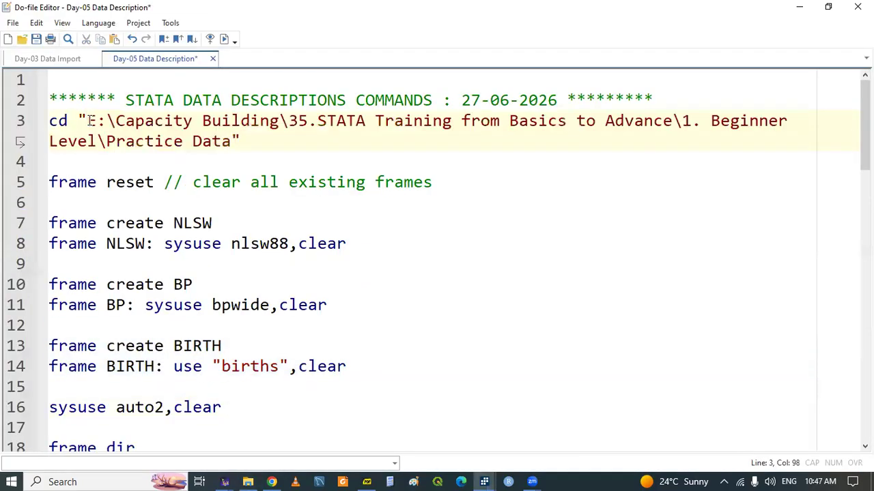
# Step: Run the cd command to set the working directory to the Practice Data folder
pyautogui.doubleClick(61, 121)
pyautogui.tripleClick(62, 120)
pyautogui.click(236, 196)
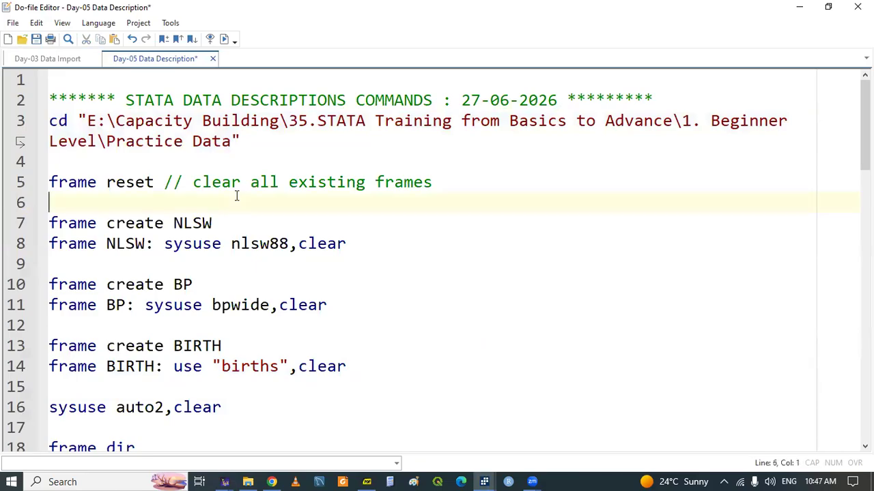
# Step: Run only the line that loads births into the BIRTH frame, and check the output in the main Stata window
pyautogui.click(77, 345)
pyautogui.moveTo(77, 345); pyautogui.dragTo(91, 360)
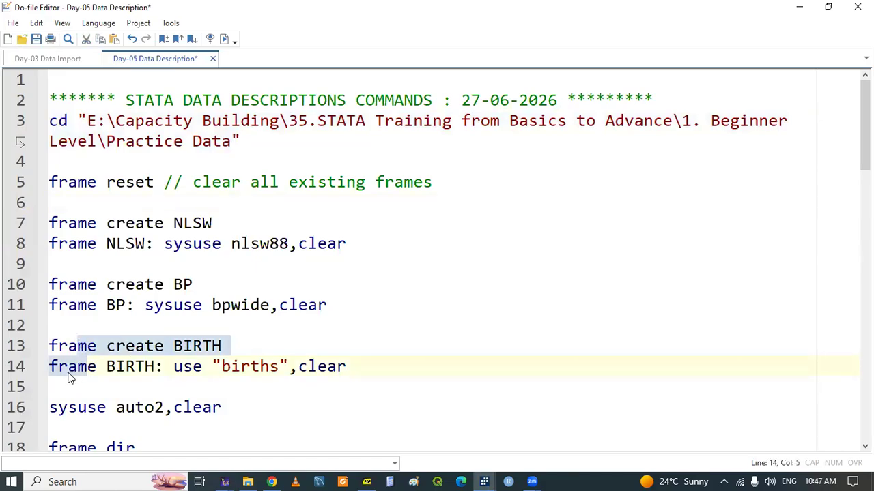
pyautogui.doubleClick(68, 376)
pyautogui.tripleClick(69, 377)
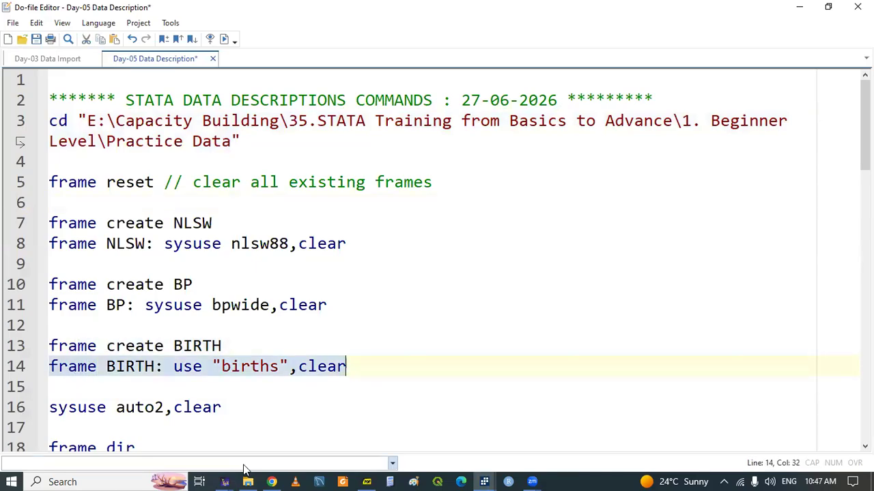
pyautogui.moveTo(487, 476)
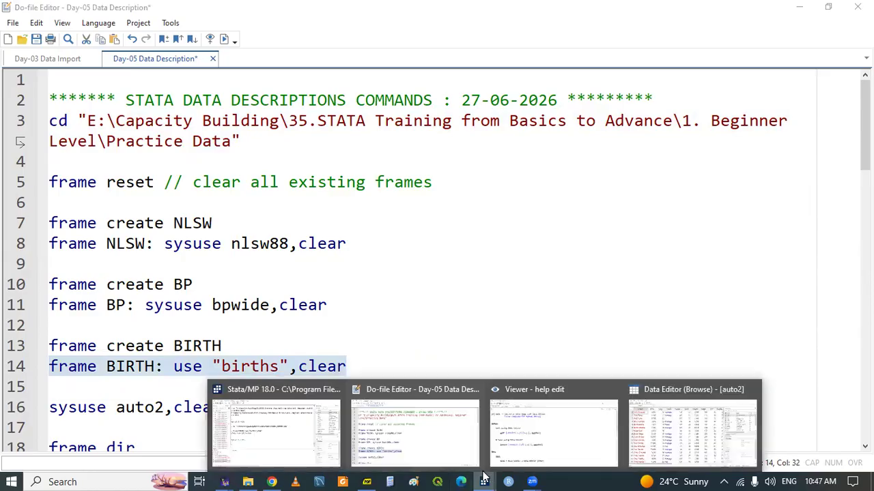
pyautogui.click(276, 423)
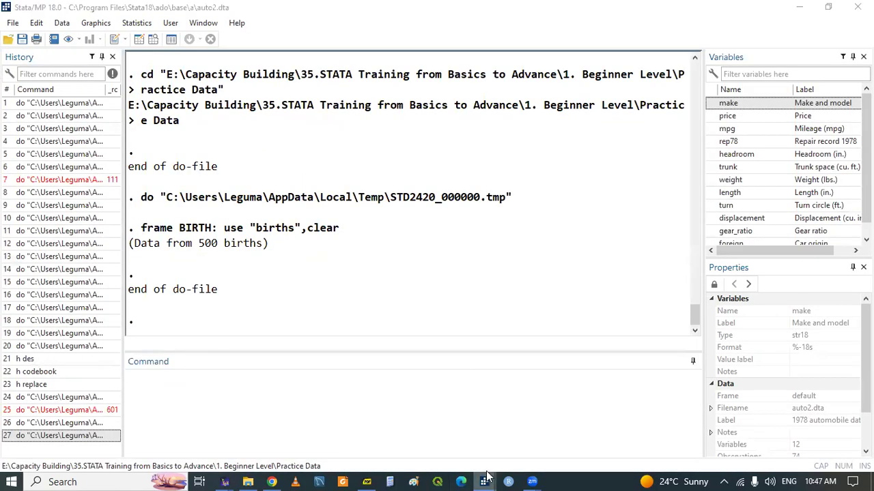
# Step: Add the line frame change BIRTH below browse if price < 4500 in the do-file, separated by a single blank line
pyautogui.moveTo(486, 478)
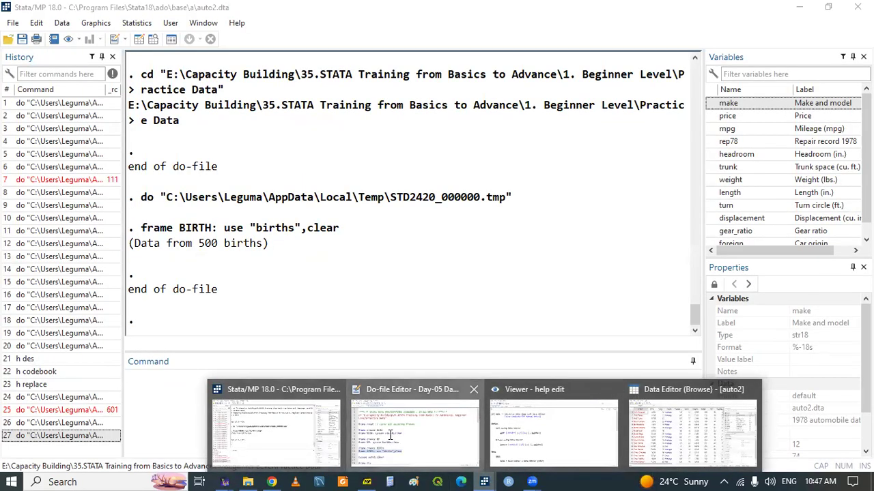
pyautogui.click(409, 433)
pyautogui.press('Down')
pyautogui.press('Down')
pyautogui.press('Down')
pyautogui.press('Down')
pyautogui.press('Down')
pyautogui.press('Down')
pyautogui.press('Down')
pyautogui.press('Down')
pyautogui.press('Down')
pyautogui.press('Down')
pyautogui.press('Down')
pyautogui.press('Down')
pyautogui.press('Down')
pyautogui.press('Down')
pyautogui.press('Down')
pyautogui.press('Down')
pyautogui.press('Down')
pyautogui.press('Down')
pyautogui.press('Down')
pyautogui.press('Down')
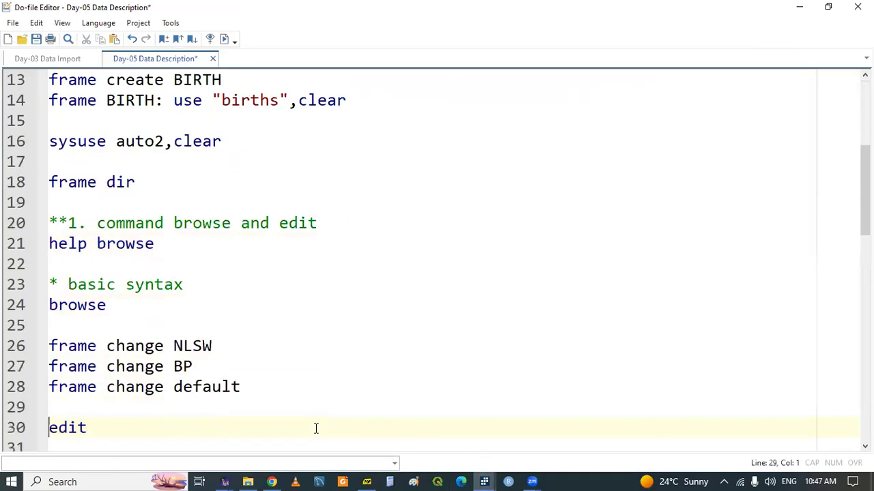
pyautogui.press('Down')
pyautogui.press('Down')
pyautogui.press('Down')
pyautogui.press('Down')
pyautogui.press('Up')
pyautogui.press('Up')
pyautogui.press('Up')
pyautogui.press('Up')
pyautogui.press('Up')
pyautogui.press('Up')
pyautogui.press('Up')
pyautogui.press('Up')
pyautogui.press('Up')
pyautogui.press('Down')
pyautogui.write('frame')
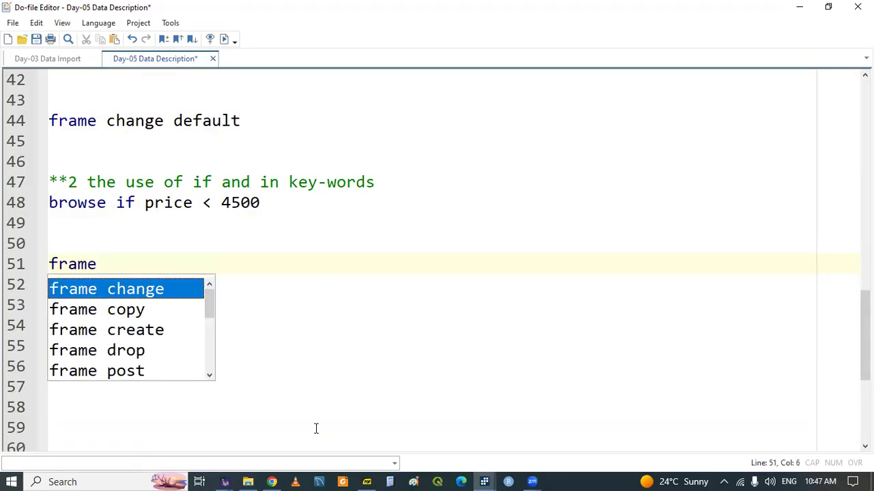
pyautogui.press('Return')
pyautogui.write('BI')
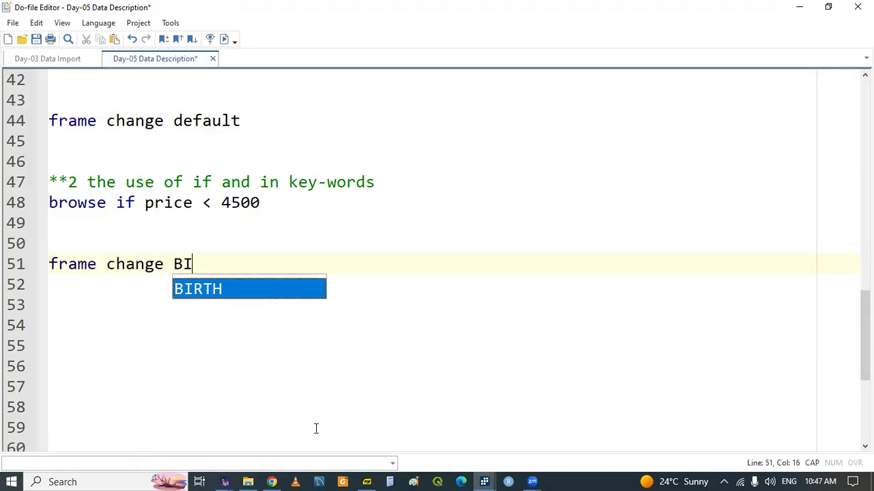
pyautogui.press('Return')
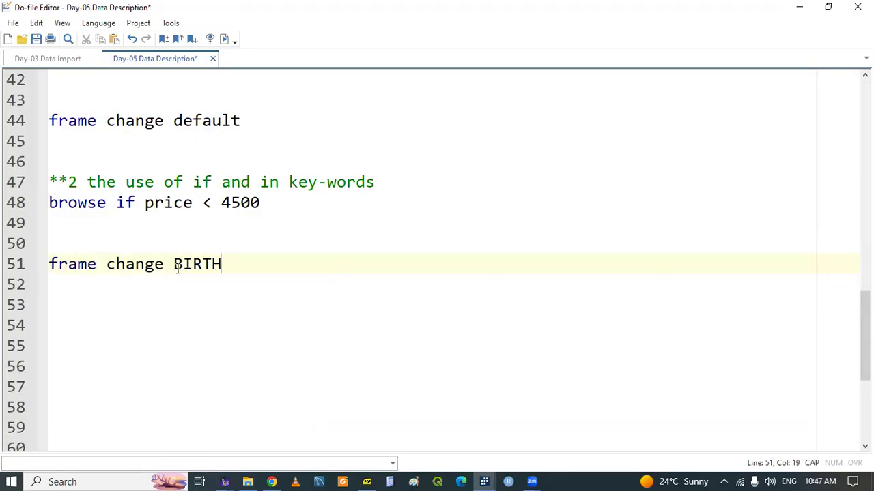
pyautogui.click(131, 244)
pyautogui.press('BackSpace')
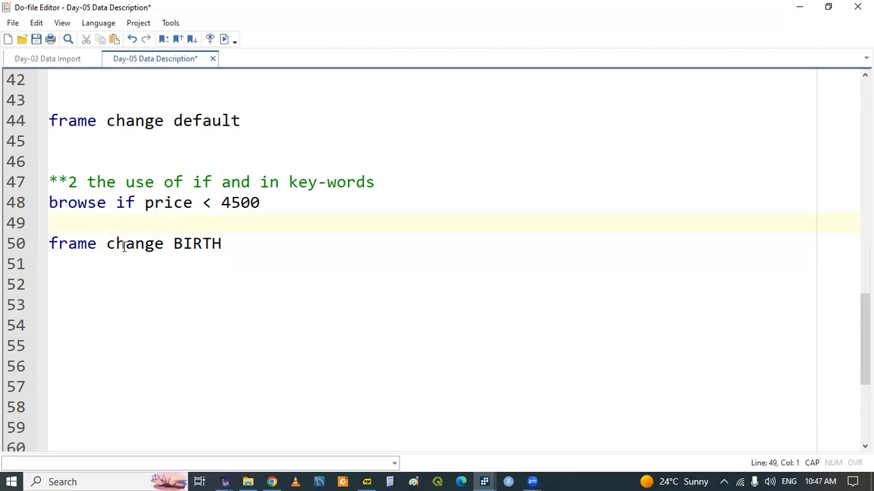
# Step: Run the frame change BIRTH command and examine the sexalph and Sex columns of the births data in the Data Editor
pyautogui.doubleClick(73, 247)
pyautogui.hotkey('shift', 'End')
pyautogui.click(71, 263)
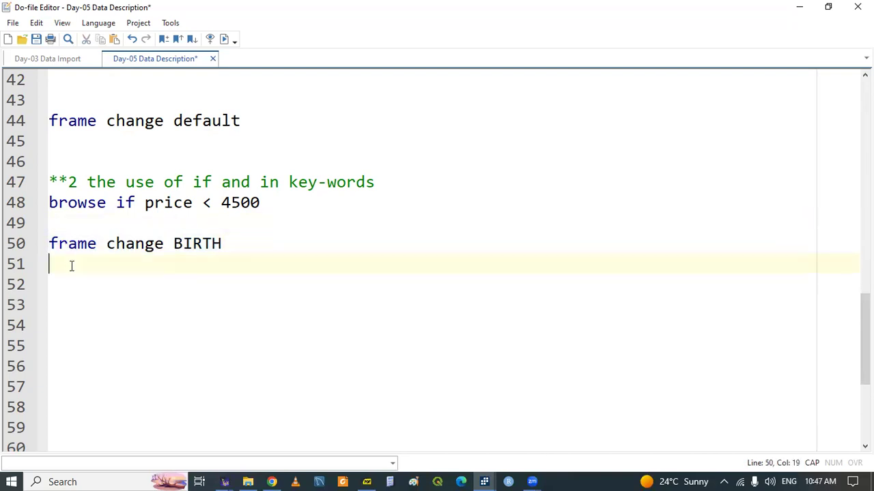
pyautogui.moveTo(484, 478)
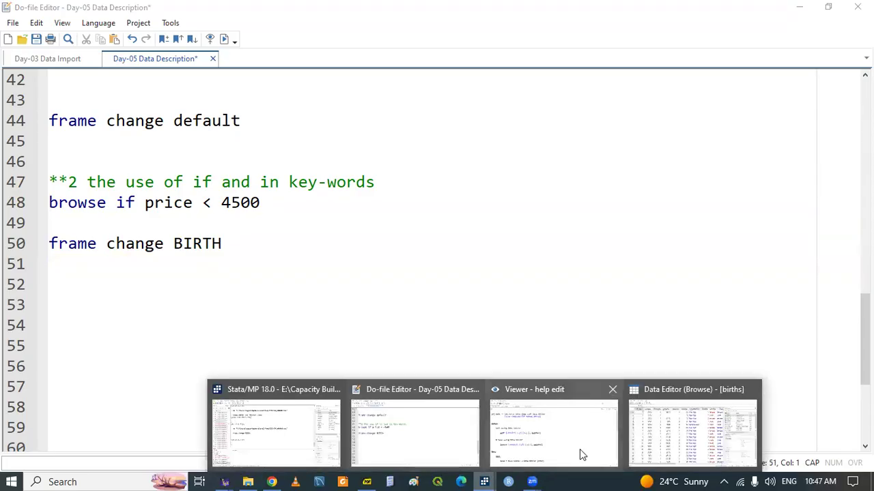
pyautogui.click(692, 430)
pyautogui.click(587, 256)
pyautogui.press('Right')
pyautogui.press('Right')
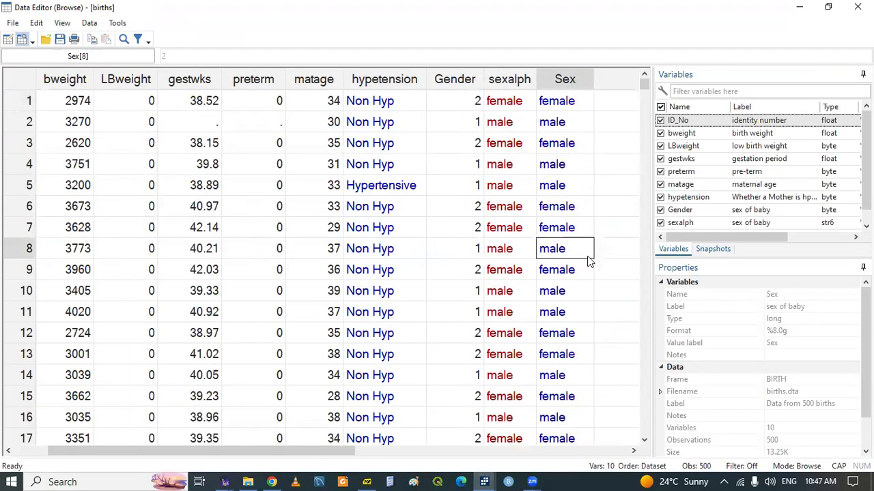
pyautogui.press('Left')
pyautogui.press('Left')
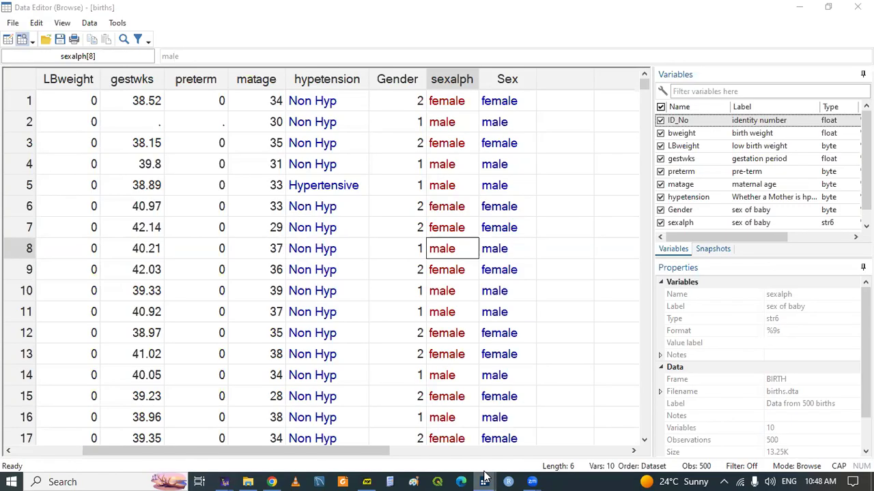
# Step: Start a variable-generating command under frame change BIRTH that reads gen sgende=string()
pyautogui.moveTo(485, 478)
pyautogui.click(426, 431)
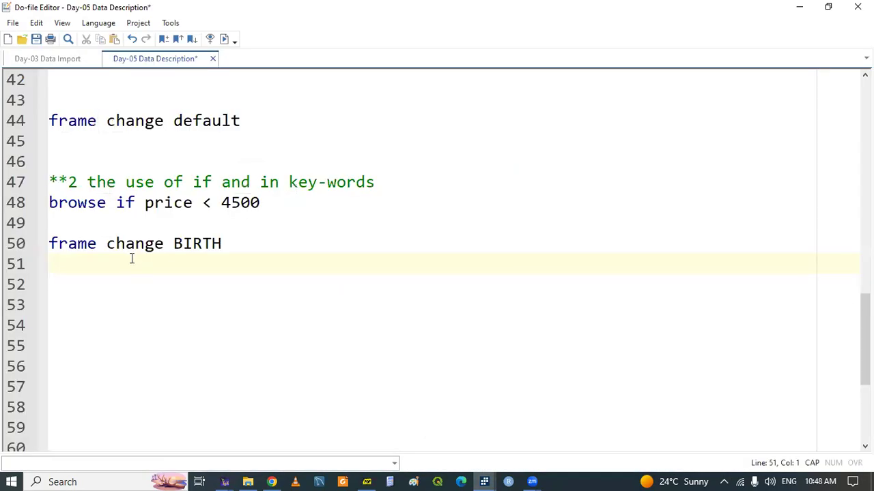
pyautogui.write('GEN')
pyautogui.press('BackSpace')
pyautogui.press('BackSpace')
pyautogui.press('BackSpace')
pyautogui.press('BackSpace')
pyautogui.write('gen str')
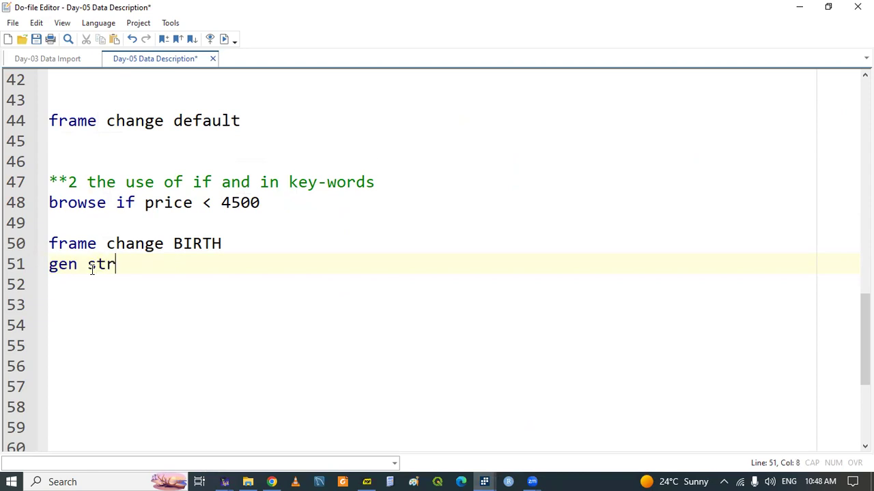
pyautogui.write('gender')
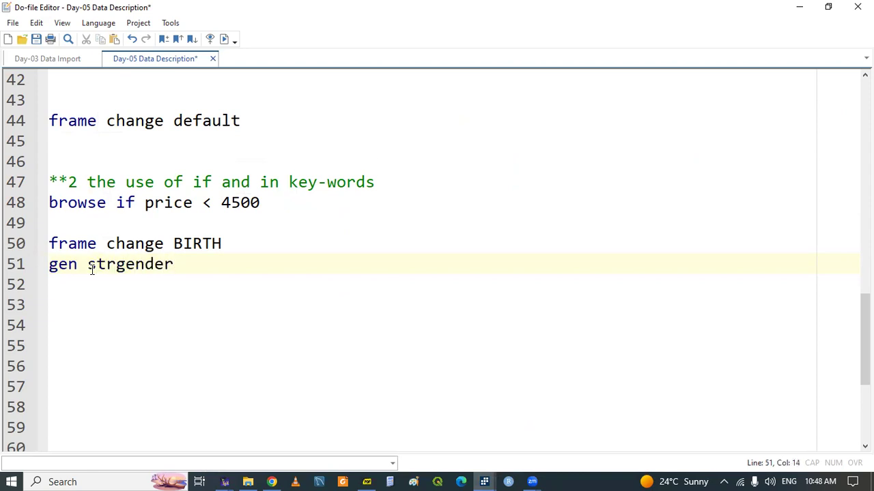
pyautogui.click(116, 265)
pyautogui.press('BackSpace')
pyautogui.press('BackSpace')
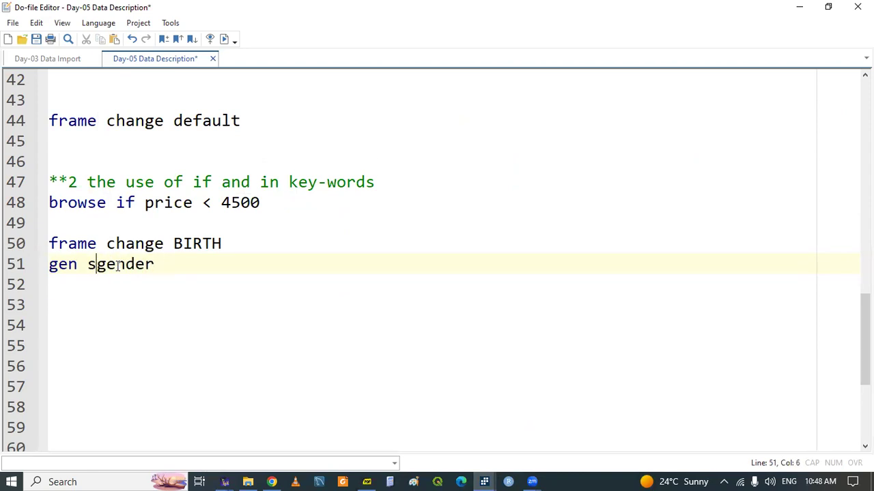
pyautogui.click(168, 264)
pyautogui.press('BackSpace')
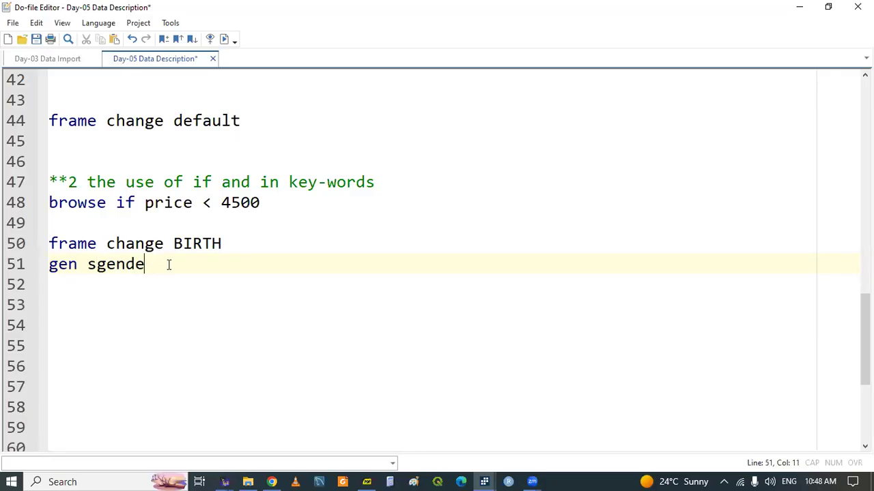
pyautogui.write('=string')
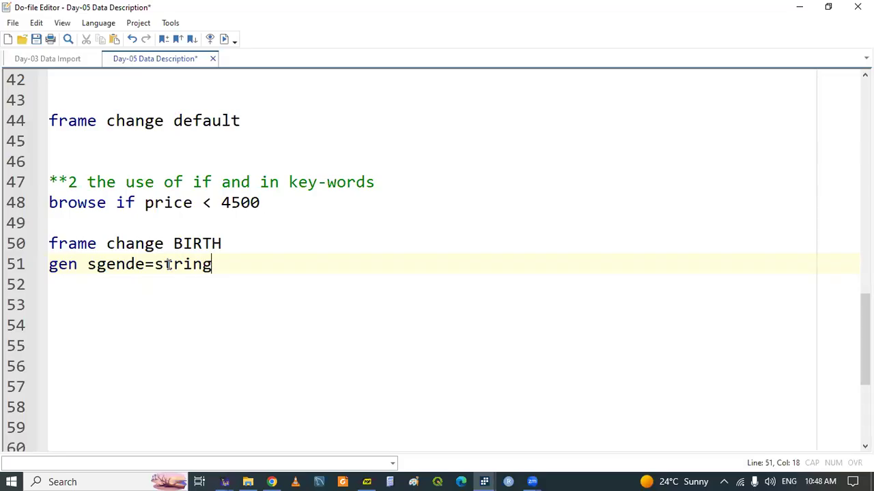
pyautogui.write('(')
# Step: Check the variable names in the Data Editor and correct the command to gen gender=string(Gender)
pyautogui.click(484, 482)
pyautogui.click(661, 437)
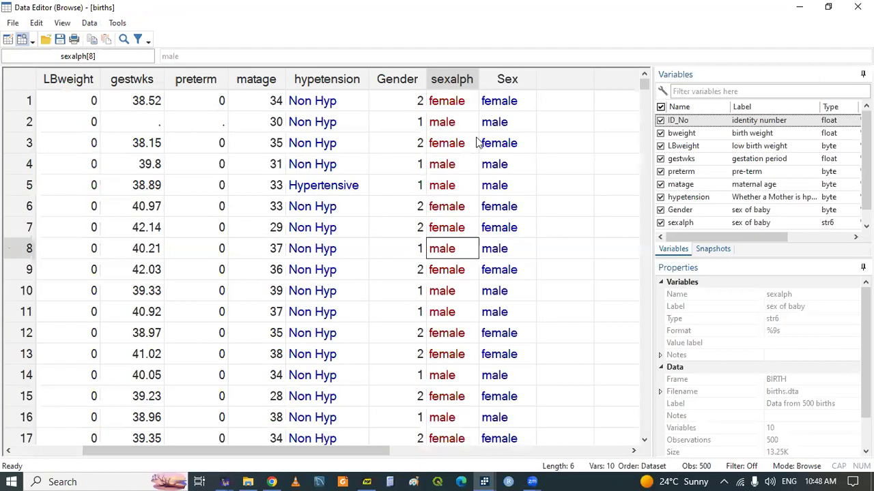
pyautogui.click(485, 479)
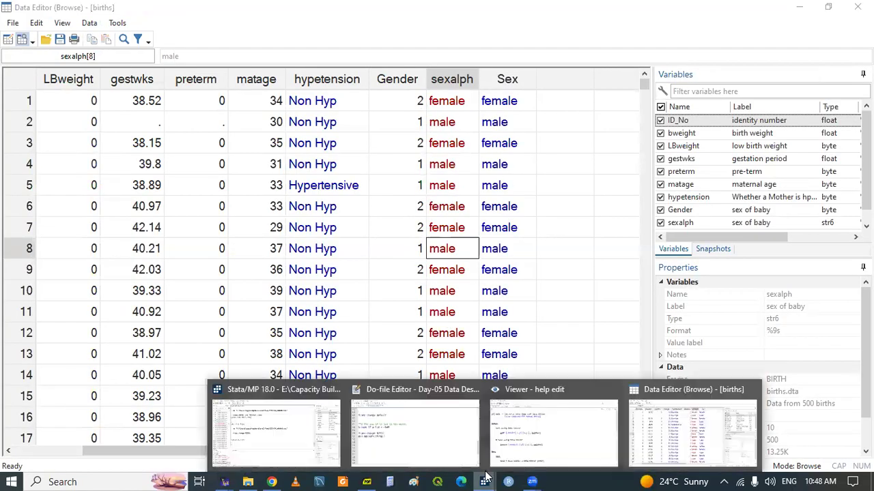
pyautogui.click(427, 420)
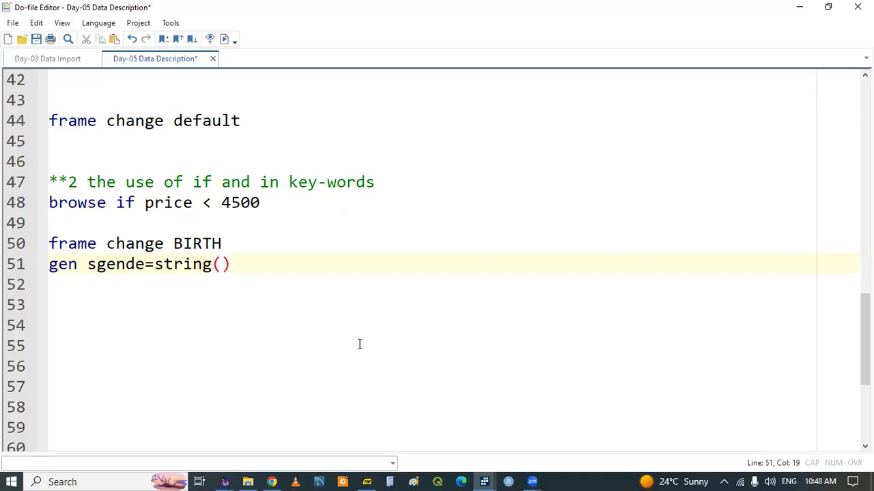
pyautogui.click(98, 264)
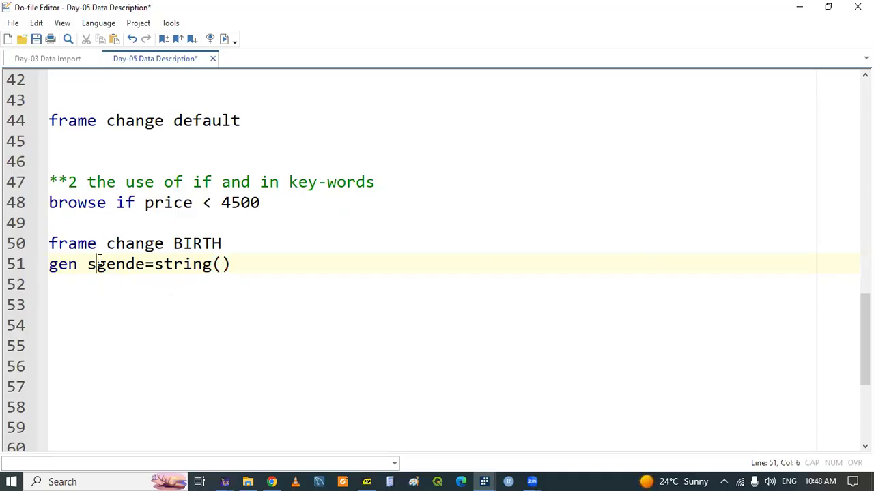
pyautogui.press('BackSpace')
pyautogui.click(136, 263)
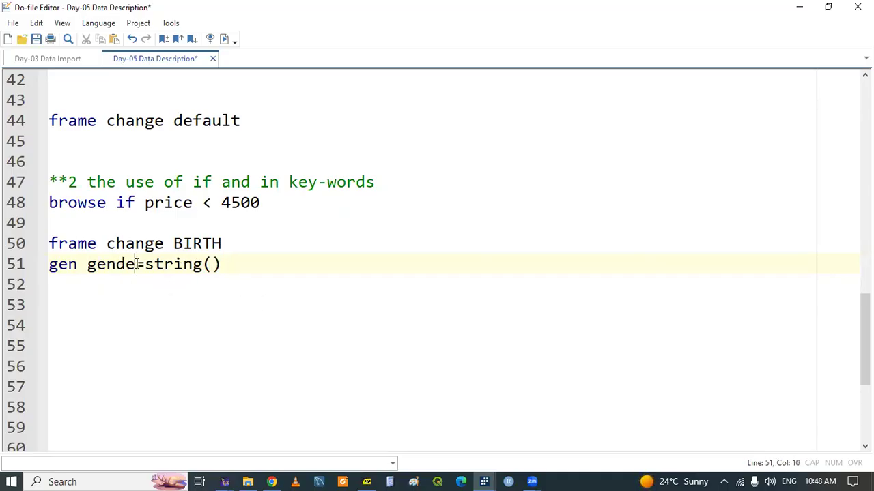
pyautogui.write('r')
pyautogui.click(221, 264)
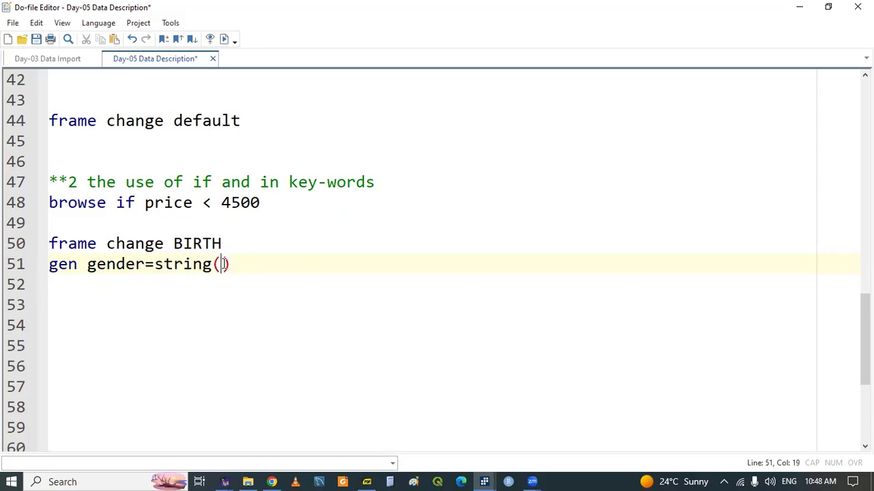
pyautogui.write('Gender')
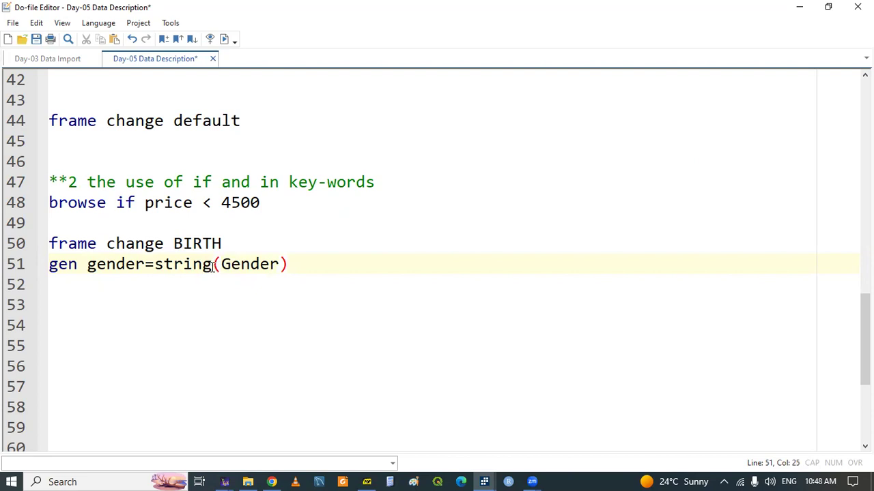
# Step: Append the option a(Gender) after a comma to the gen command so the new variable is placed after Gender
pyautogui.click(290, 265)
pyautogui.write(',a(')
pyautogui.doubleClick(256, 266)
pyautogui.hotkey('ctrl', 'c')
pyautogui.click(316, 264)
pyautogui.hotkey('ctrl', 'v')
# Step: Run the gen gender command and view the new gender column in the Data Editor
pyautogui.doubleClick(281, 266)
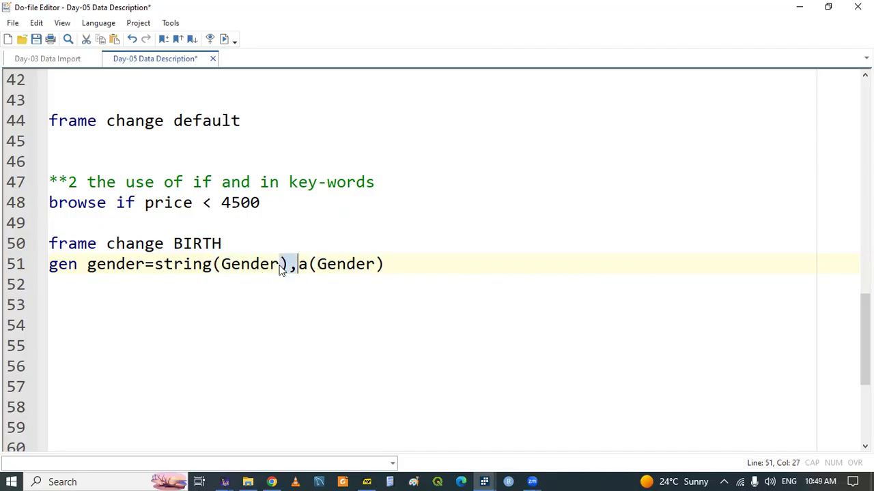
pyautogui.tripleClick(281, 267)
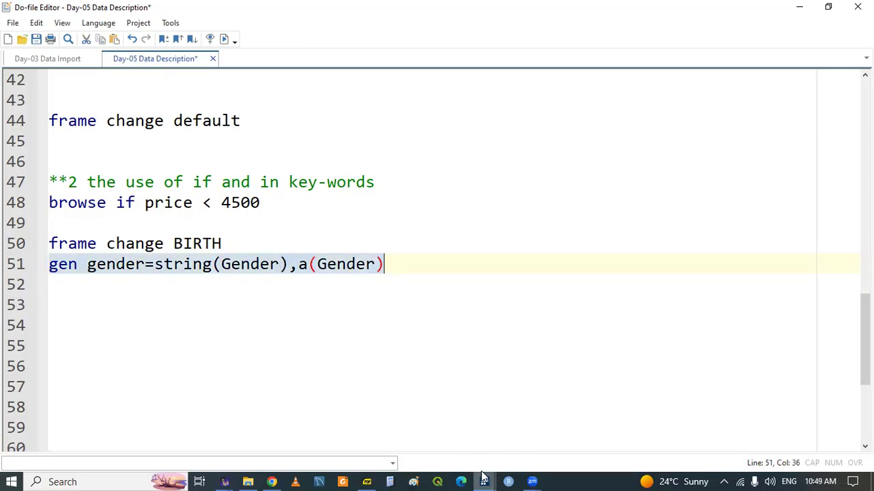
pyautogui.moveTo(484, 480)
pyautogui.click(699, 416)
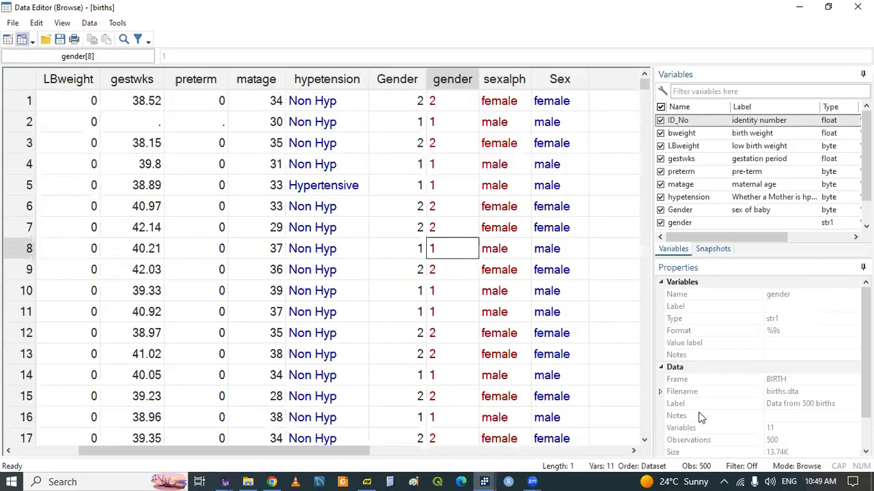
# Step: Return to the Day-05 Data Description do-file and insert several blank lines below the gen gender command
pyautogui.click(441, 165)
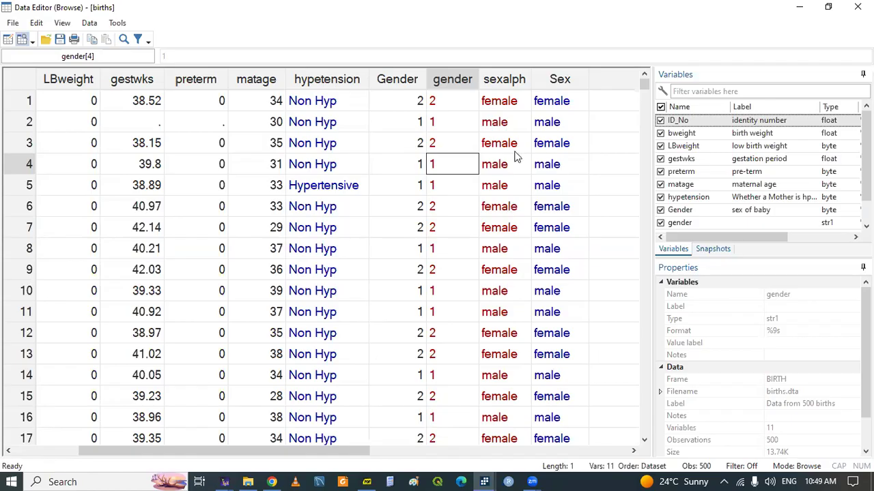
pyautogui.moveTo(484, 481)
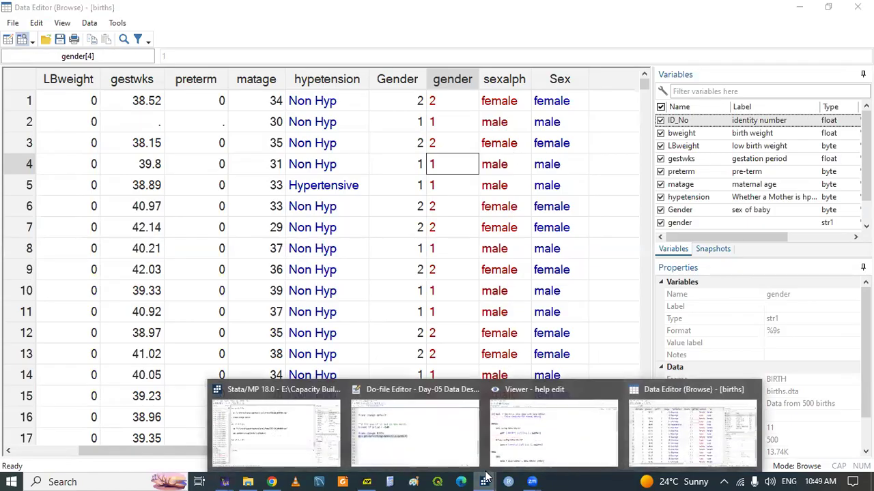
pyautogui.click(414, 429)
pyautogui.click(94, 302)
pyautogui.press('Return')
pyautogui.press('Return')
pyautogui.press('Return')
pyautogui.press('Return')
pyautogui.press('Return')
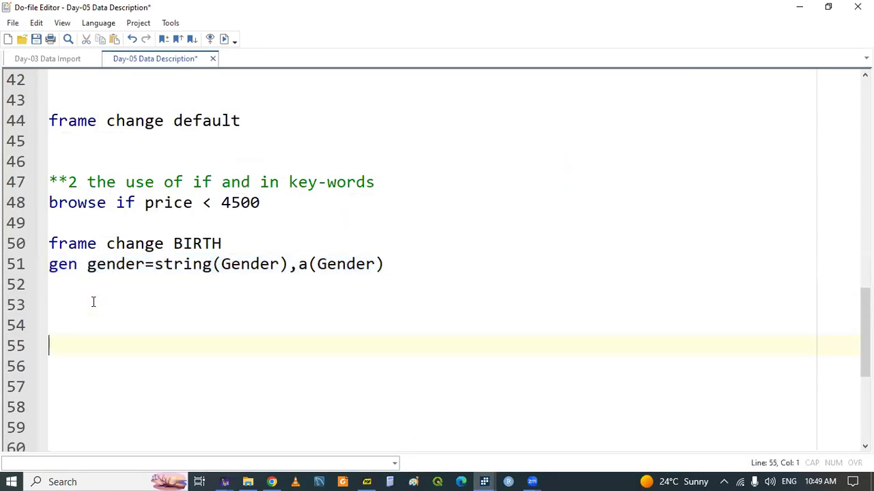
pyautogui.press('Return')
pyautogui.press('Return')
pyautogui.press('Return')
pyautogui.press('Up')
pyautogui.press('Up')
pyautogui.press('Up')
pyautogui.press('Up')
pyautogui.press('Up')
pyautogui.press('Up')
pyautogui.press('Up')
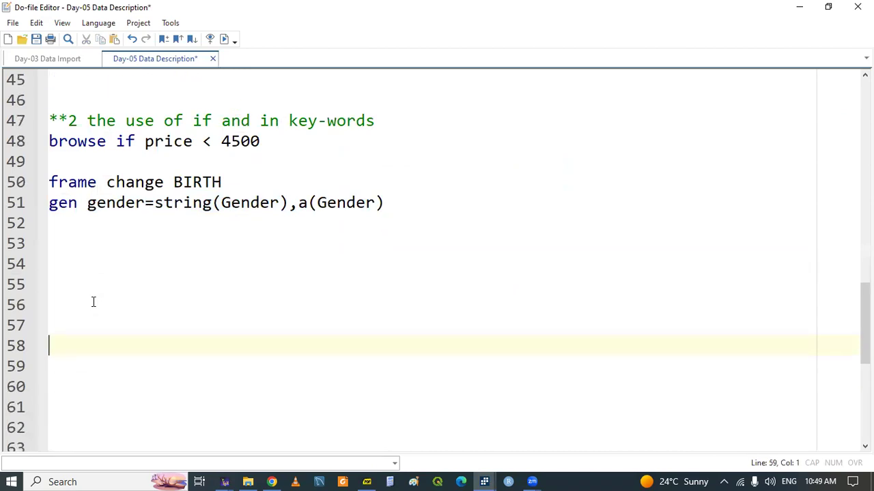
# Step: Write the command browse if Gender==1 on line 54, checking the Gender variable in the Data Editor
pyautogui.write('br')
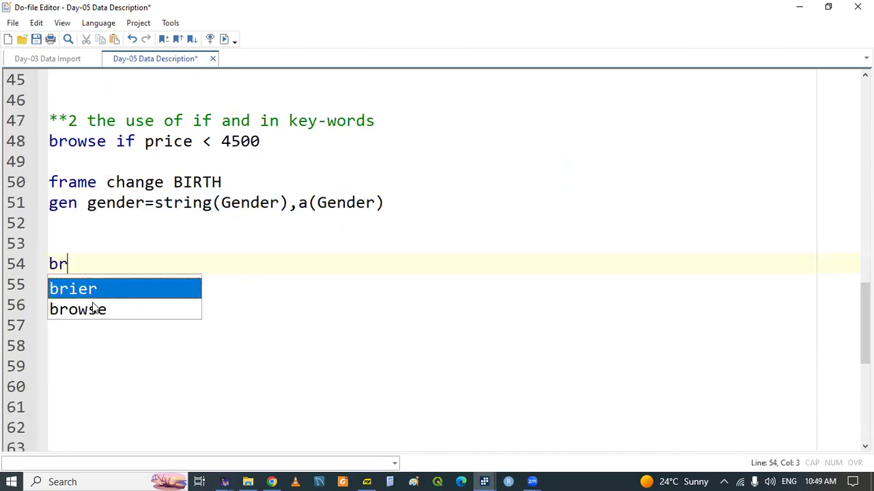
pyautogui.write('o')
pyautogui.press('Tab')
pyautogui.write('i')
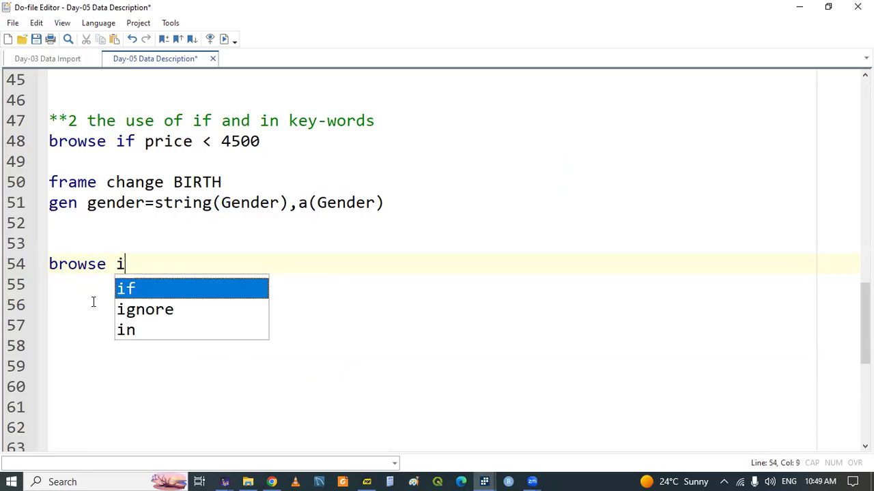
pyautogui.write('f')
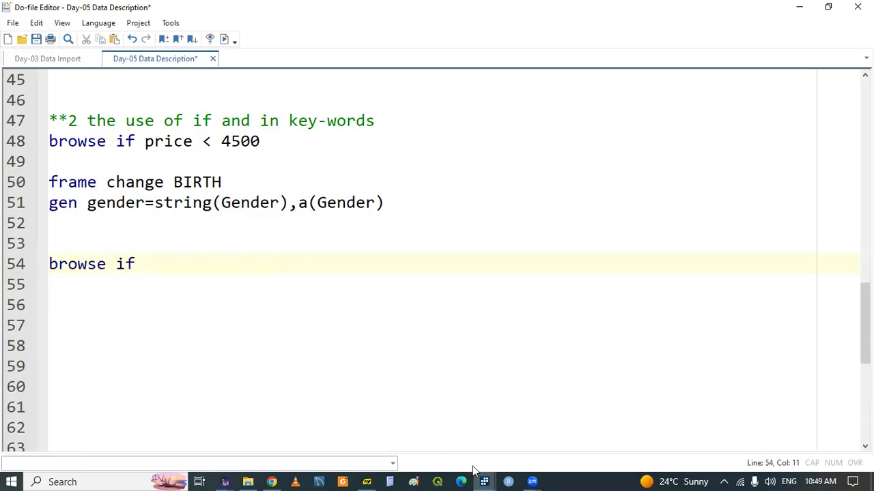
pyautogui.moveTo(485, 476)
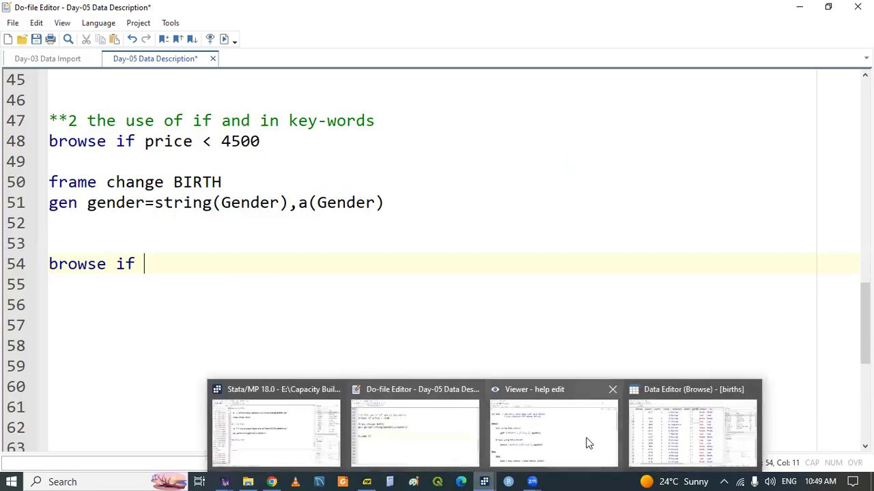
pyautogui.click(651, 432)
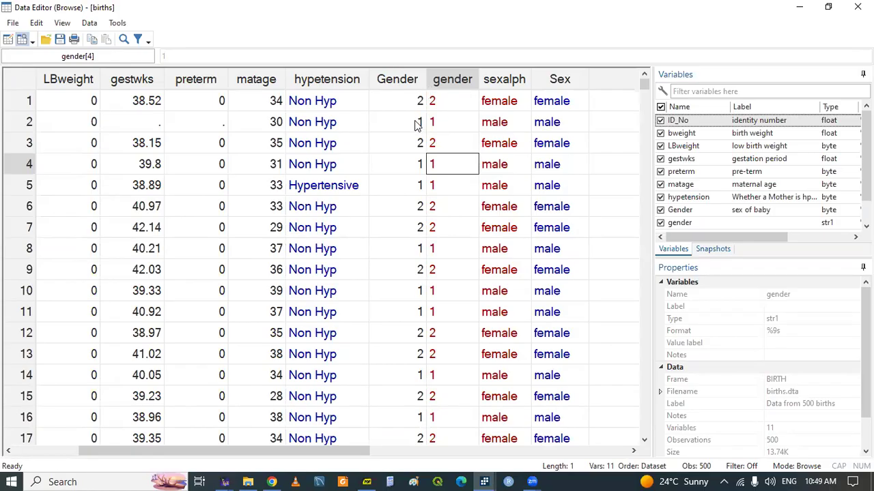
pyautogui.click(484, 476)
pyautogui.click(436, 442)
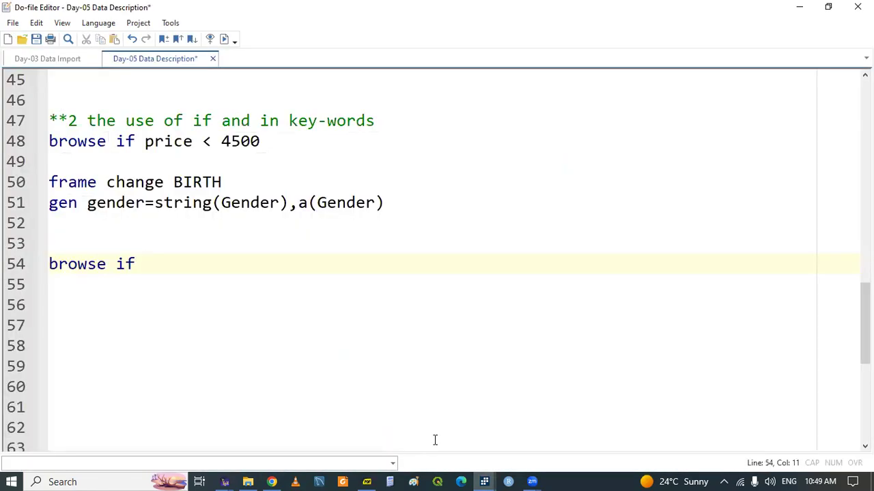
pyautogui.write('Gender==1')
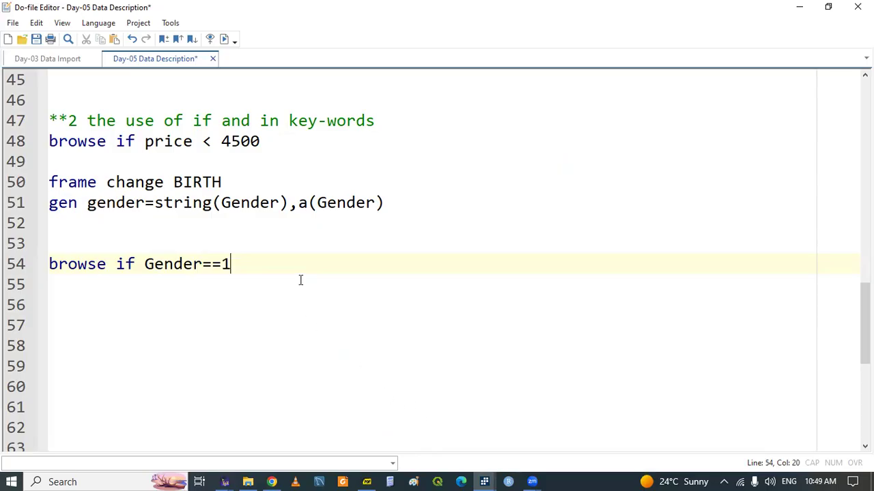
# Step: Add the comment "** variable is numeric : use plain value" on the line above the browse if Gender==1 command
pyautogui.click(166, 250)
pyautogui.write('** var')
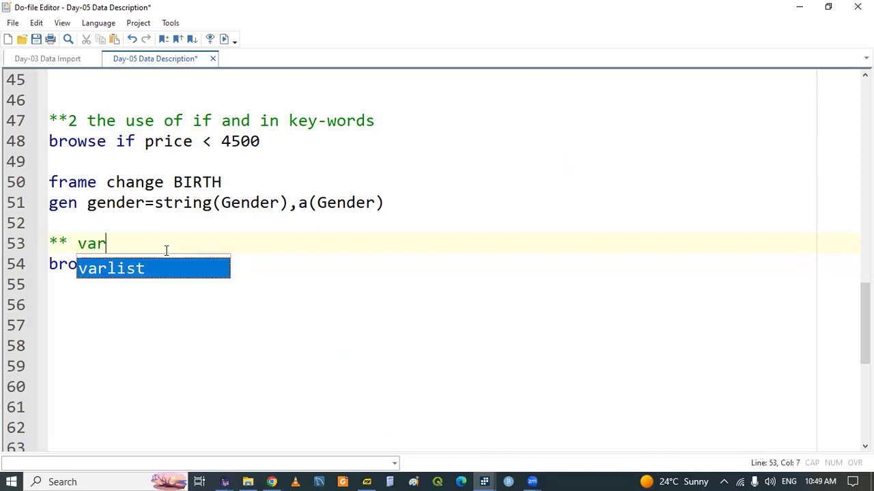
pyautogui.write('iable is numeric')
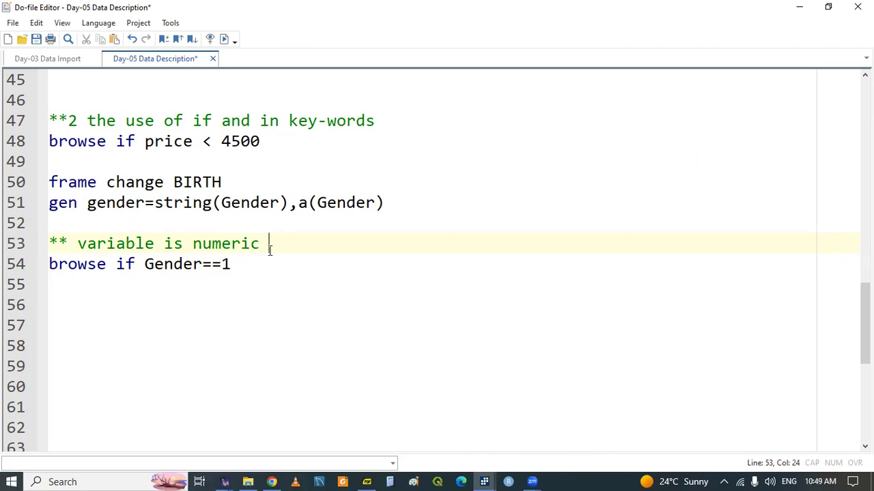
pyautogui.write(' : use plain value')
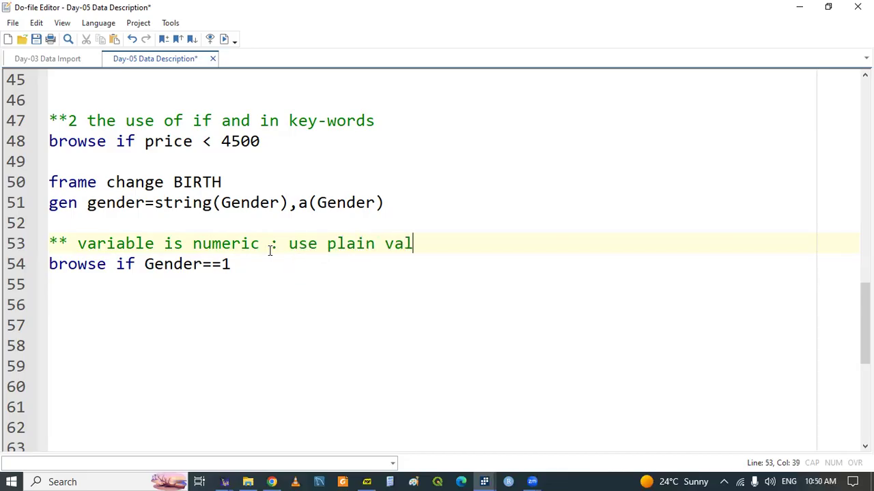
# Step: Run the browse if Gender==1 command and inspect the filtered Gender column in the Data Editor
pyautogui.doubleClick(81, 260)
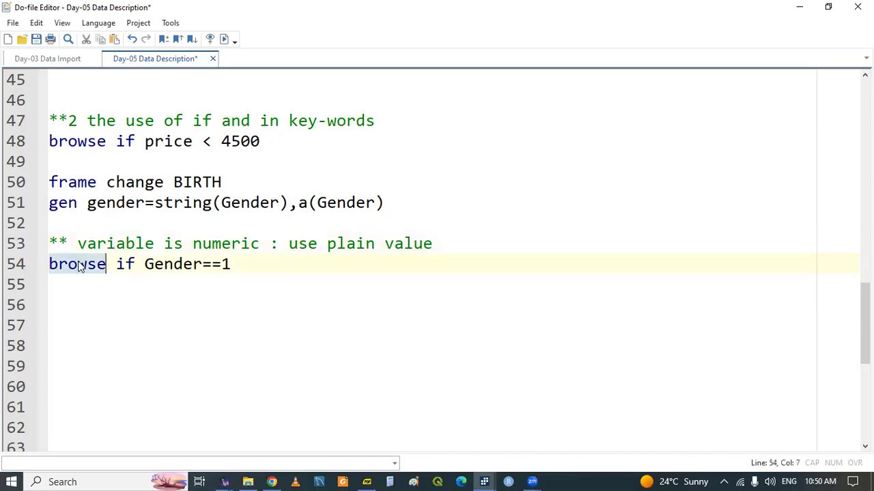
pyautogui.hotkey('shift', 'End')
pyautogui.hotkey('ctrl', 'd')
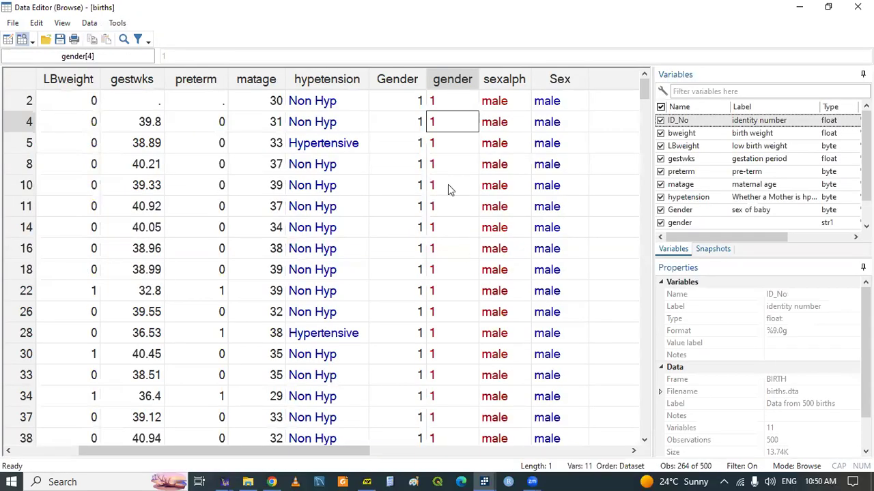
pyautogui.click(402, 108)
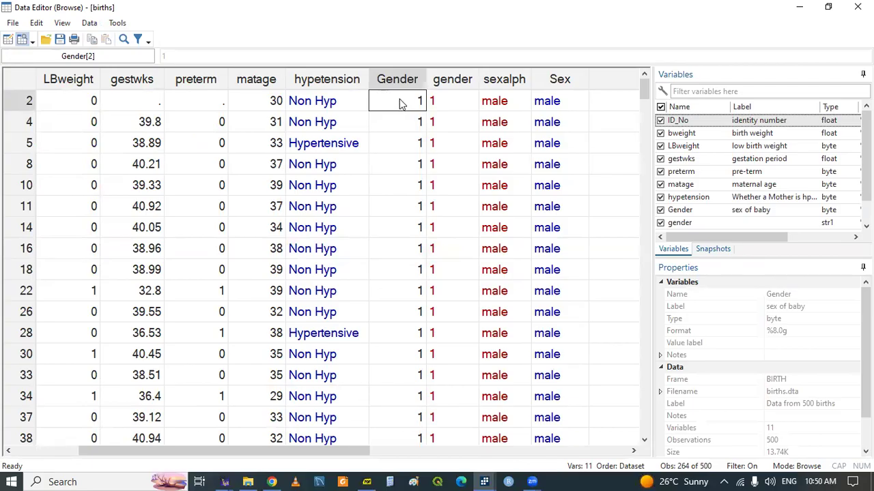
pyautogui.click(403, 118)
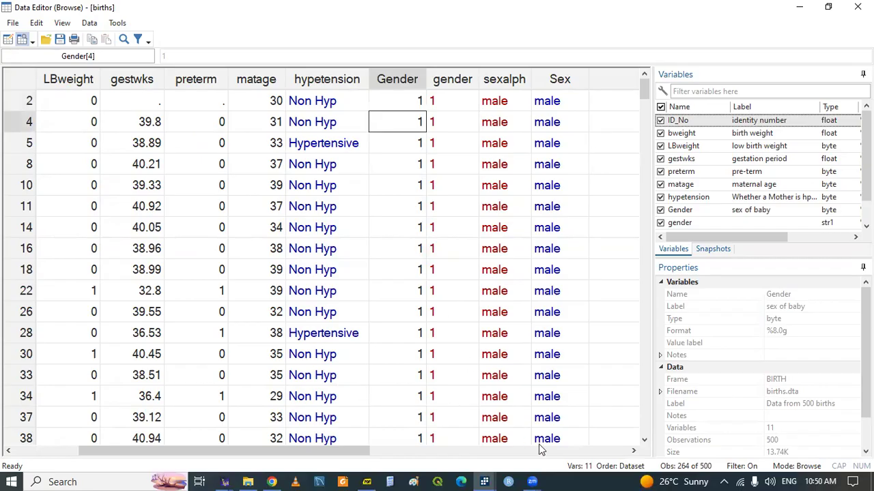
# Step: Add a plain browse command on line 55, run it to show all observations, and inspect the Sex column
pyautogui.click(484, 477)
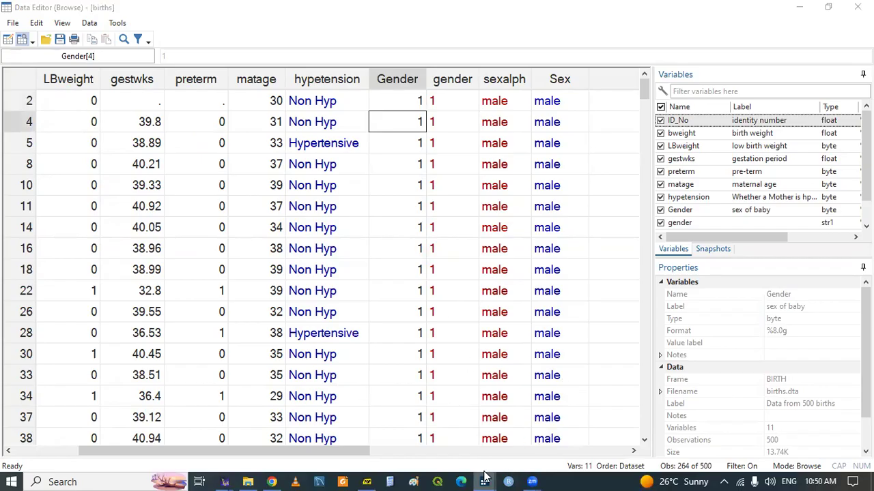
pyautogui.click(412, 429)
pyautogui.click(84, 278)
pyautogui.write('br')
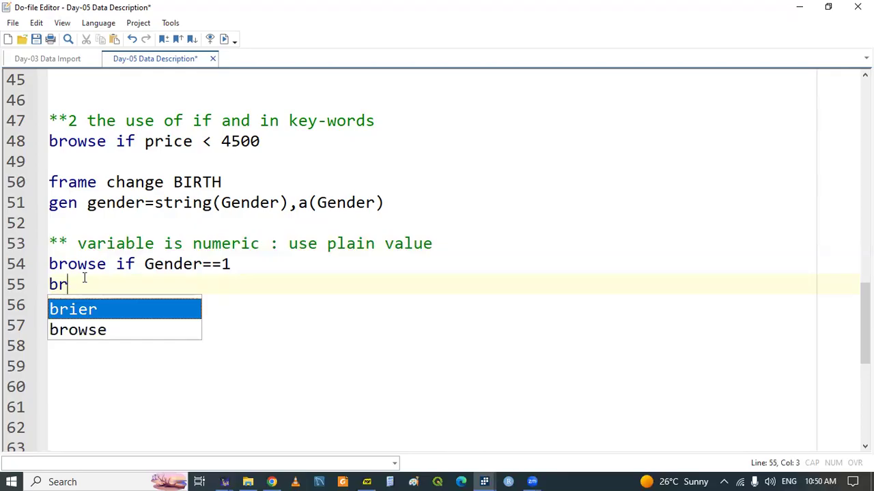
pyautogui.write('owse')
pyautogui.doubleClick(73, 287)
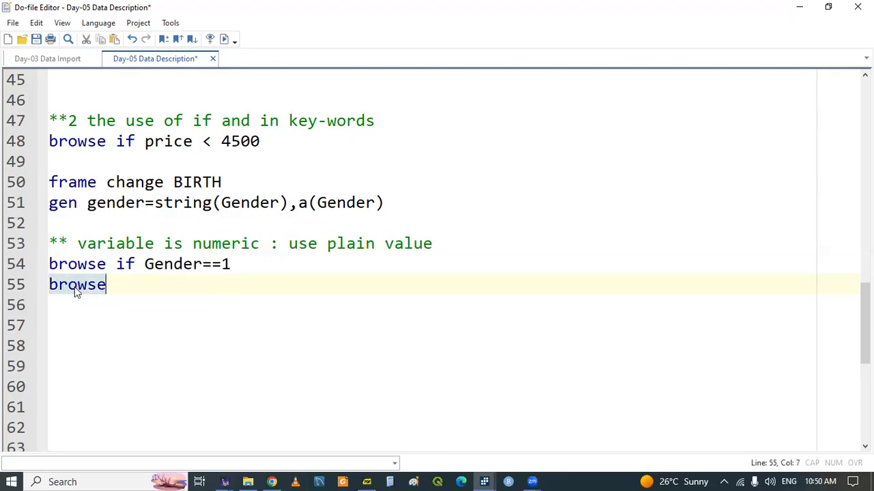
pyautogui.hotkey('ctrl', 'd')
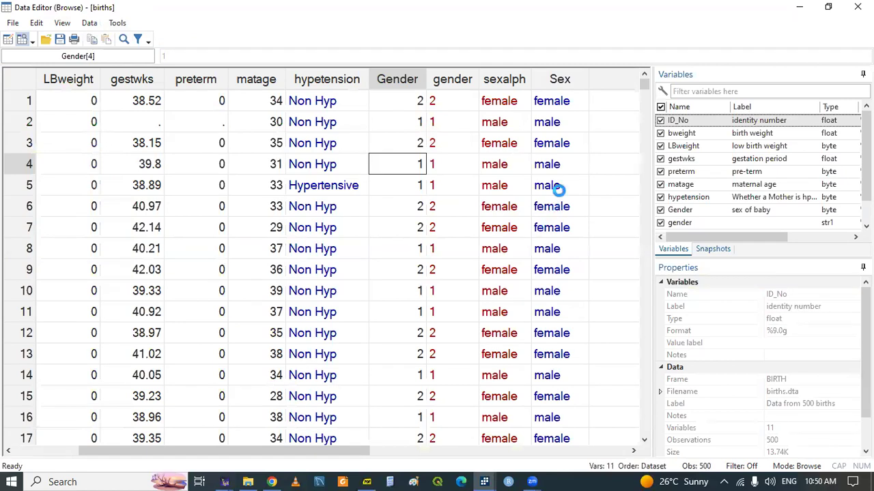
pyautogui.click(535, 142)
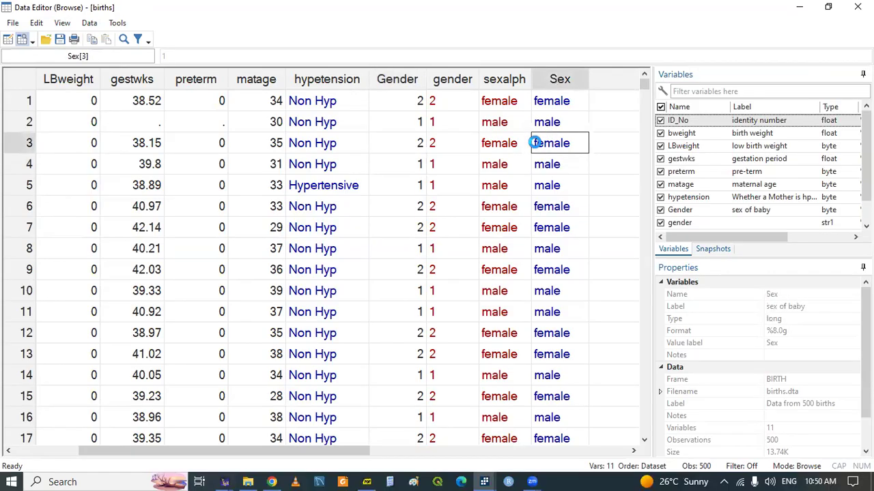
# Step: Write the command browse if sex==female on line 57, checking the Sex variable in the Data Editor
pyautogui.click(485, 482)
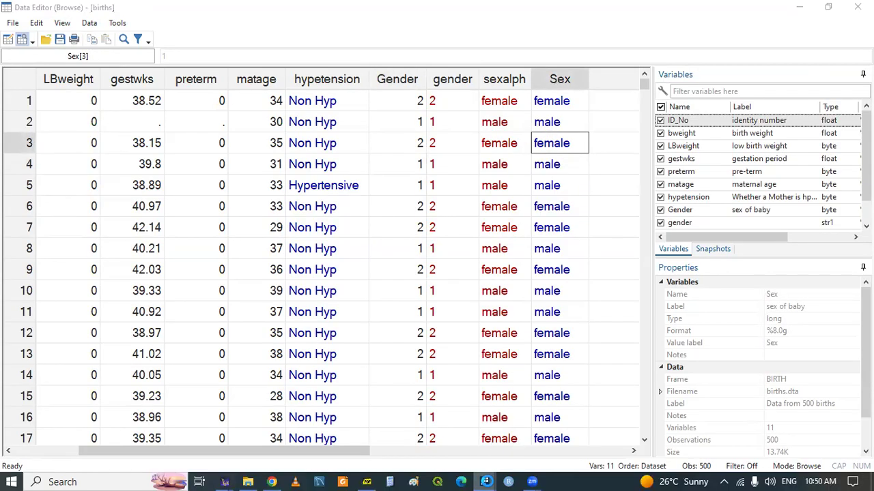
pyautogui.click(412, 424)
pyautogui.click(66, 326)
pyautogui.write('browse i')
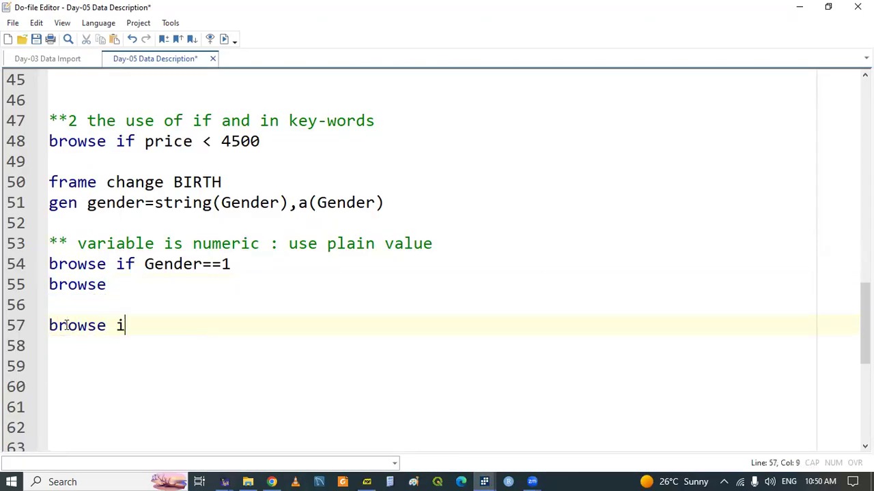
pyautogui.write('d')
pyautogui.press('BackSpace')
pyautogui.write('f')
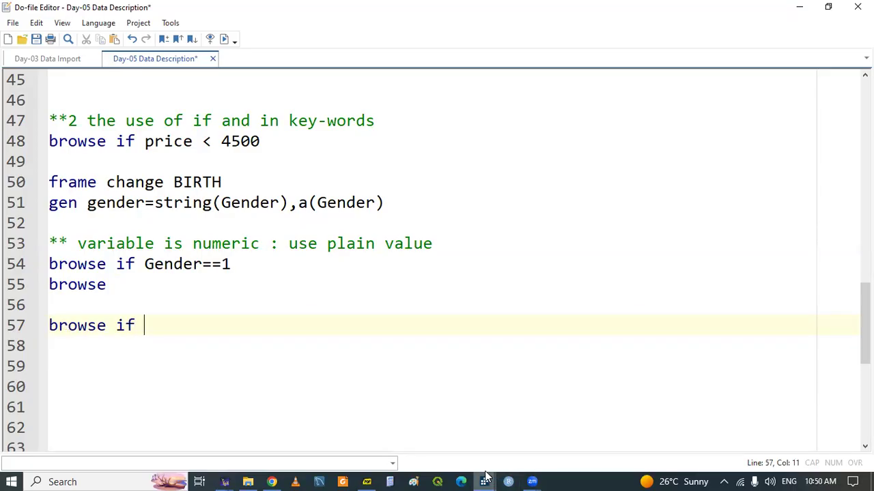
pyautogui.moveTo(485, 482)
pyautogui.click(662, 422)
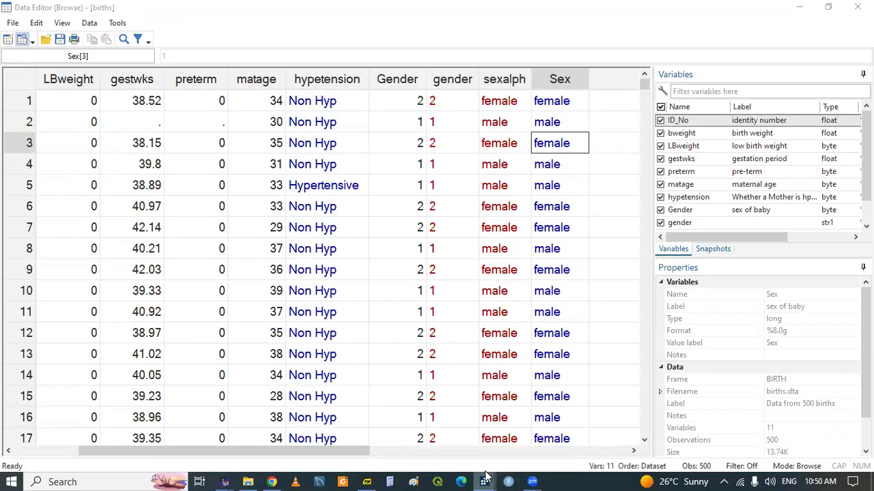
pyautogui.moveTo(484, 482)
pyautogui.click(428, 428)
pyautogui.write('sex=')
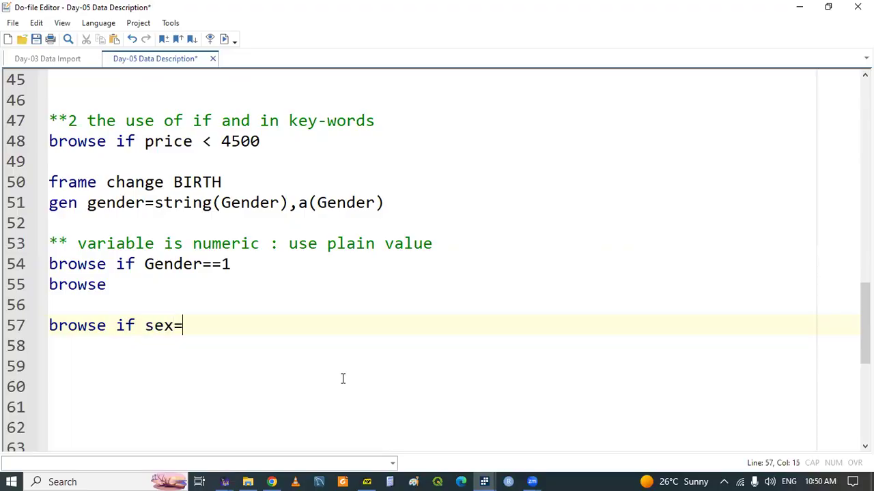
pyautogui.write('=female')
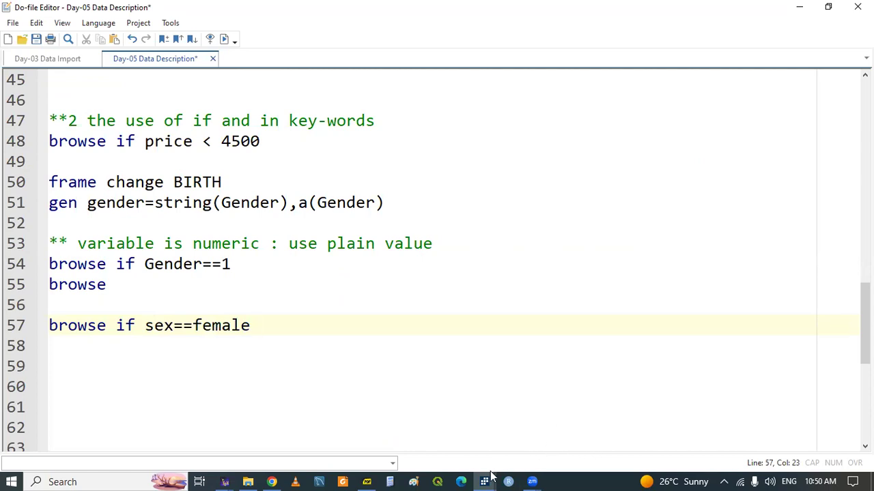
# Step: Compare the Sex column in the Data Editor with the variable name and value used in the browse if sex==female command
pyautogui.moveTo(485, 482)
pyautogui.click(687, 430)
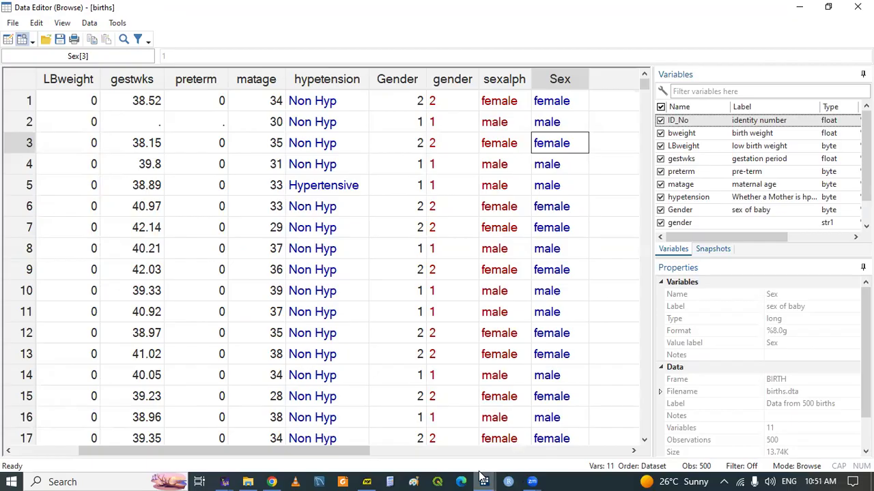
pyautogui.moveTo(484, 482)
pyautogui.click(438, 434)
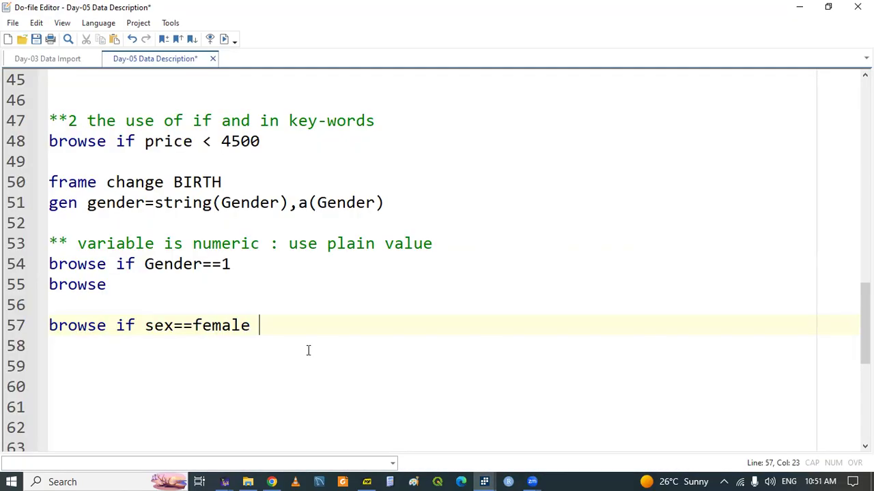
pyautogui.doubleClick(223, 328)
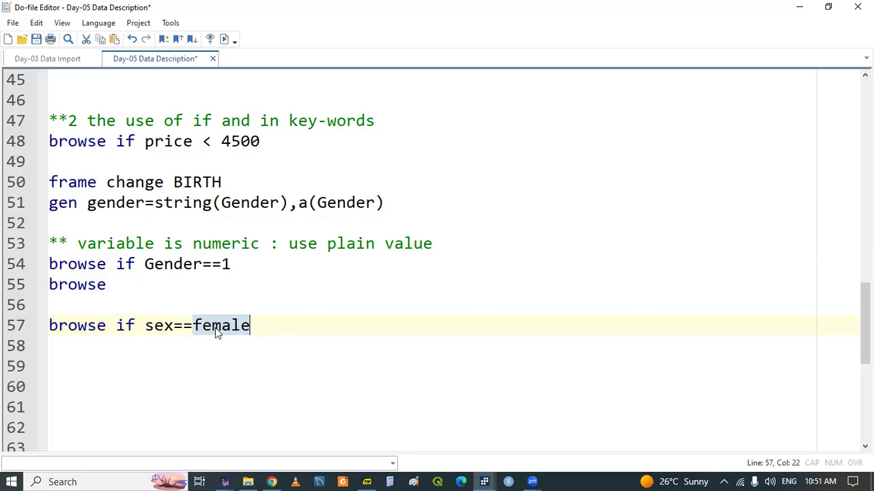
pyautogui.doubleClick(150, 326)
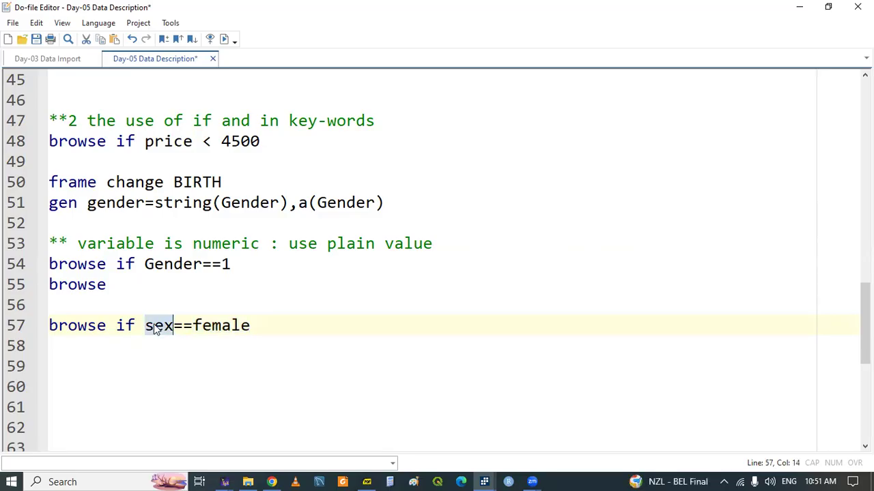
pyautogui.doubleClick(207, 326)
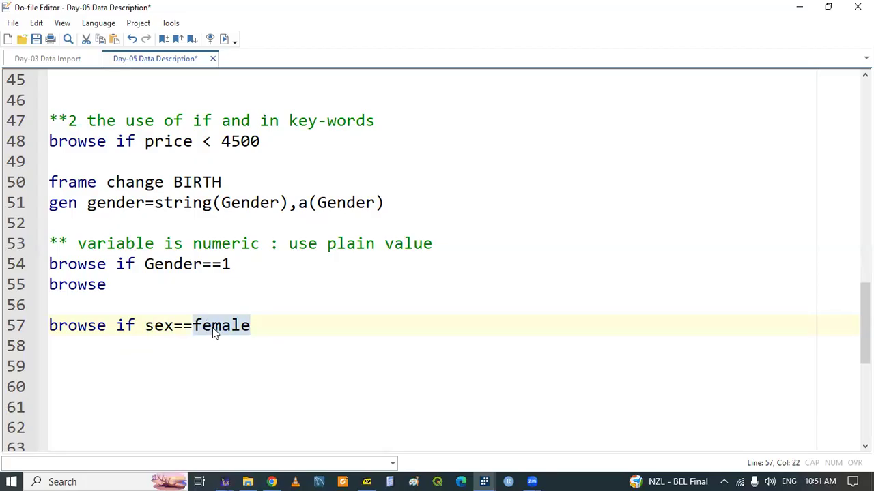
pyautogui.tripleClick(250, 328)
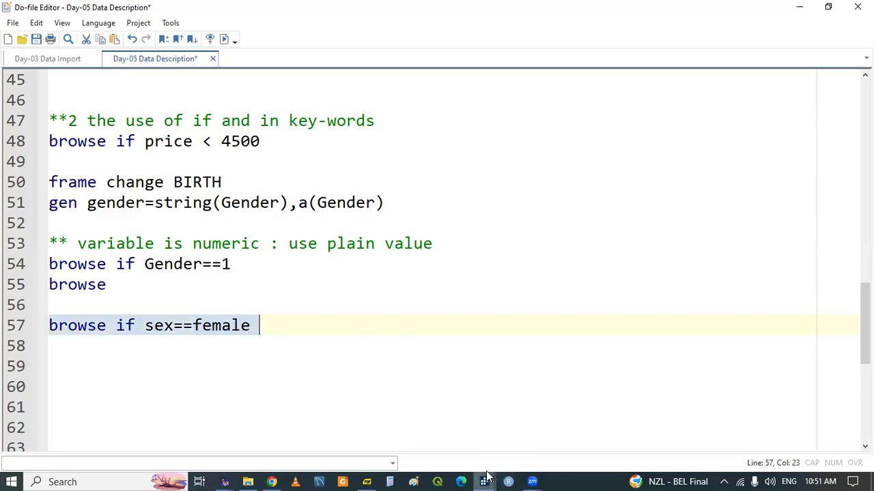
# Step: Check the output of browse if sex==female in the Results window and enclose female in double quotes on line 57
pyautogui.click(485, 481)
pyautogui.click(298, 436)
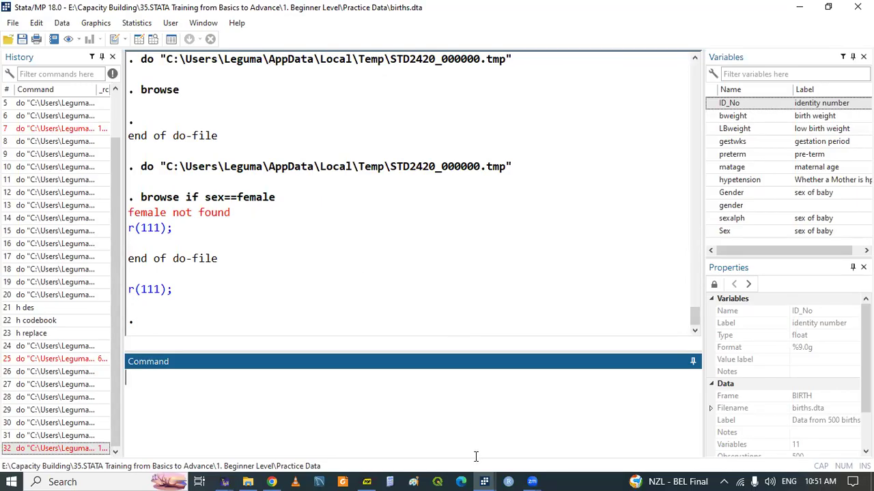
pyautogui.click(483, 478)
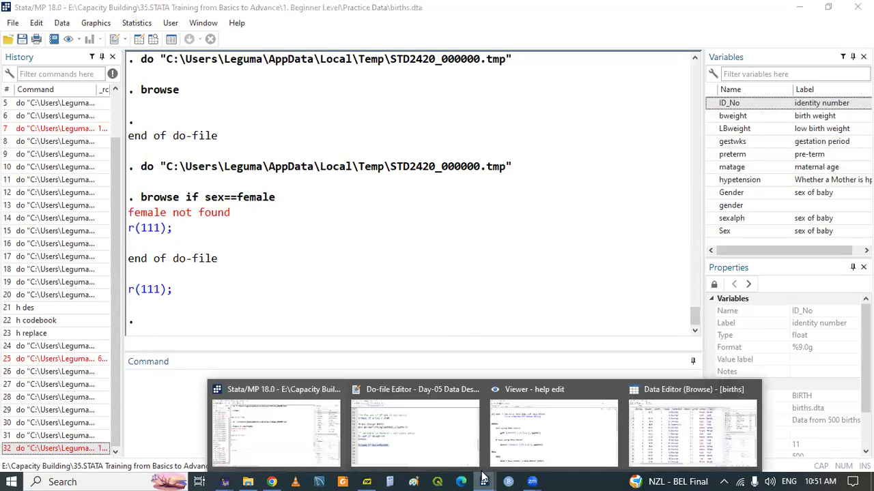
pyautogui.click(426, 430)
pyautogui.doubleClick(233, 328)
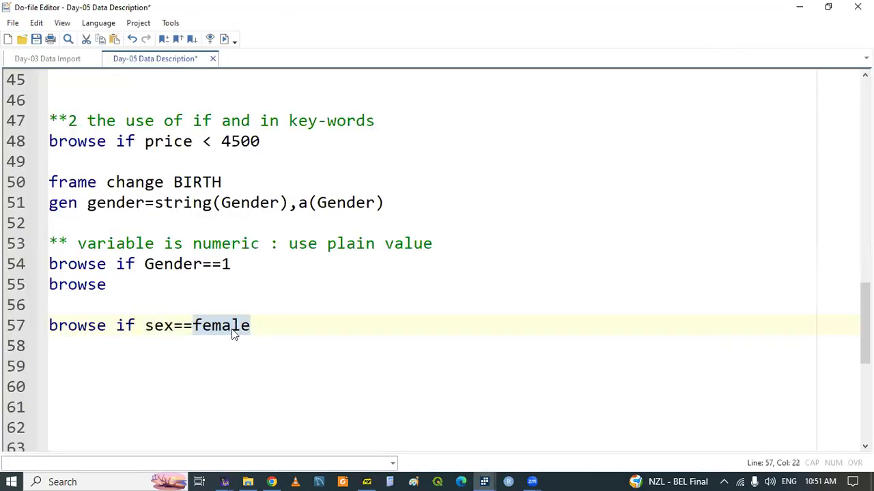
pyautogui.write('"')
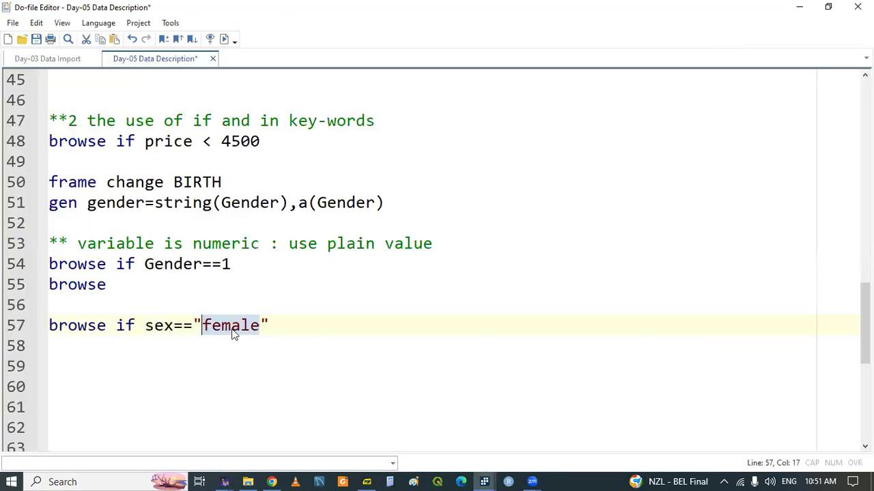
pyautogui.click(276, 325)
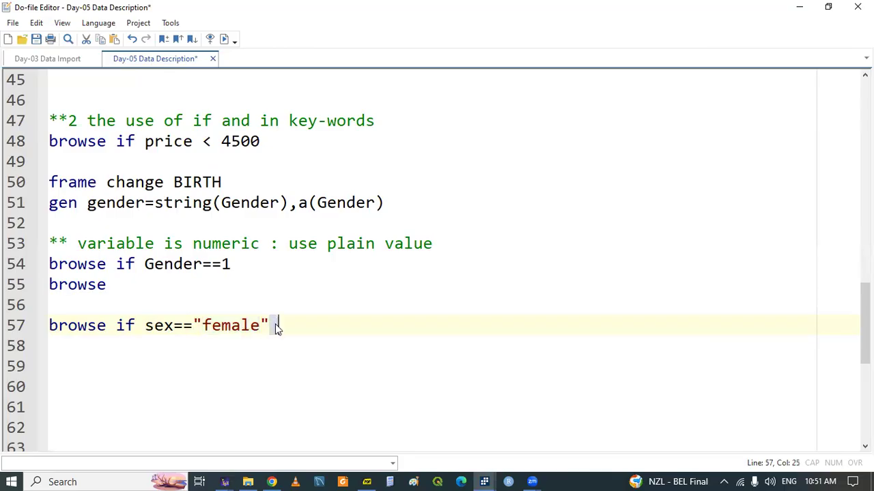
# Step: Run browse if sex=="female" and inspect the executed command in the Results window and the filtered sexalph column in the Data Editor
pyautogui.click(235, 327)
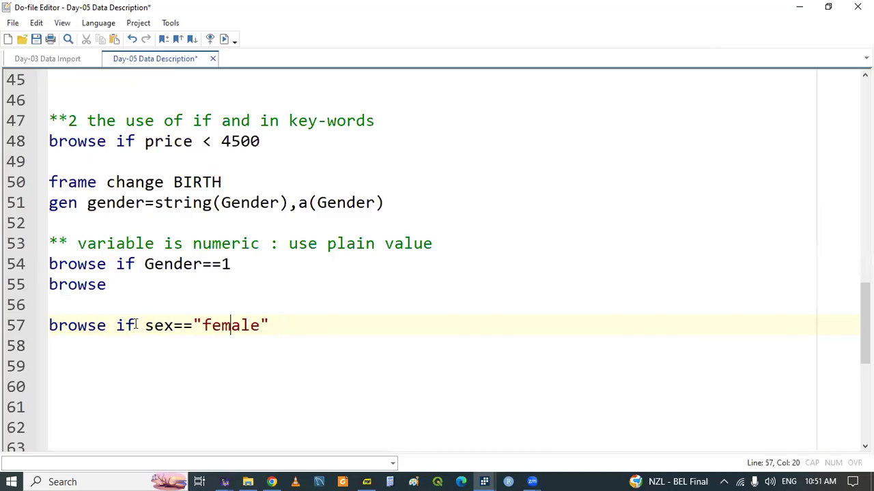
pyautogui.doubleClick(79, 328)
pyautogui.hotkey('shift', 'End')
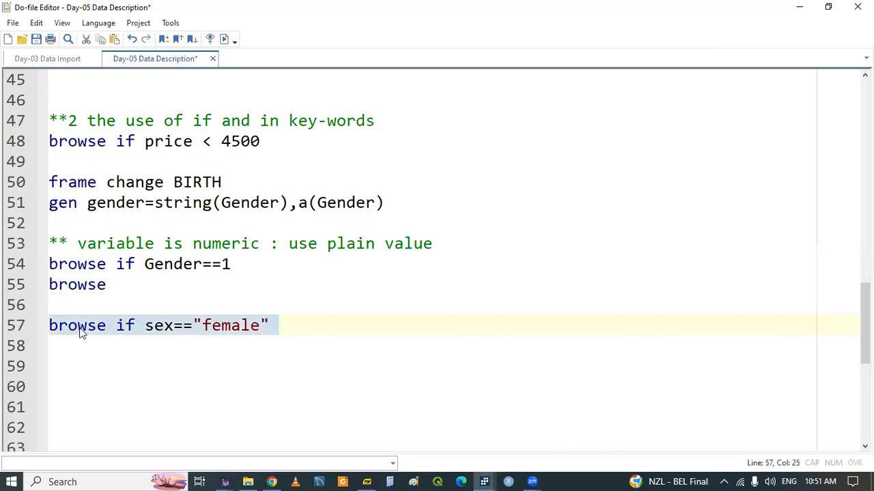
pyautogui.hotkey('ctrl', 'd')
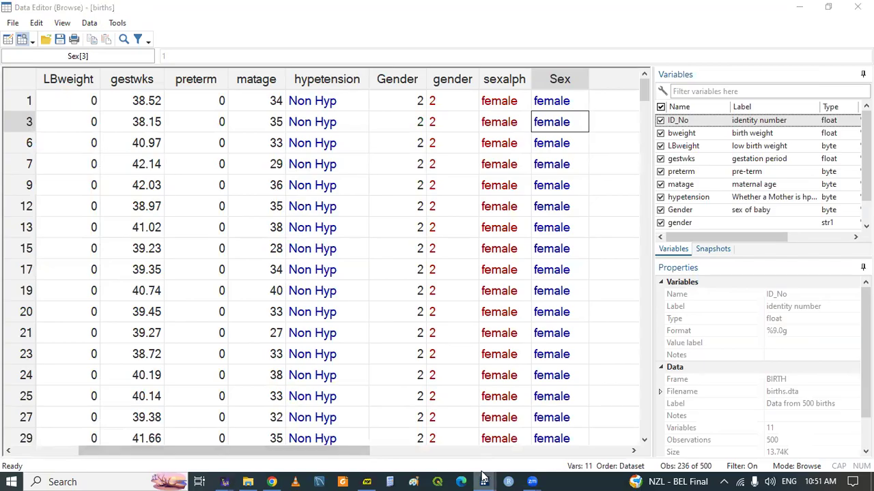
pyautogui.moveTo(484, 480)
pyautogui.click(293, 437)
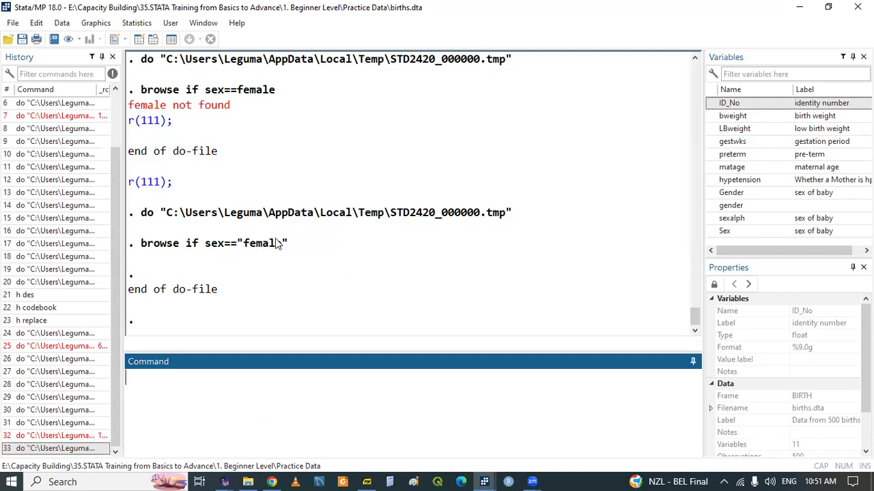
pyautogui.moveTo(484, 482)
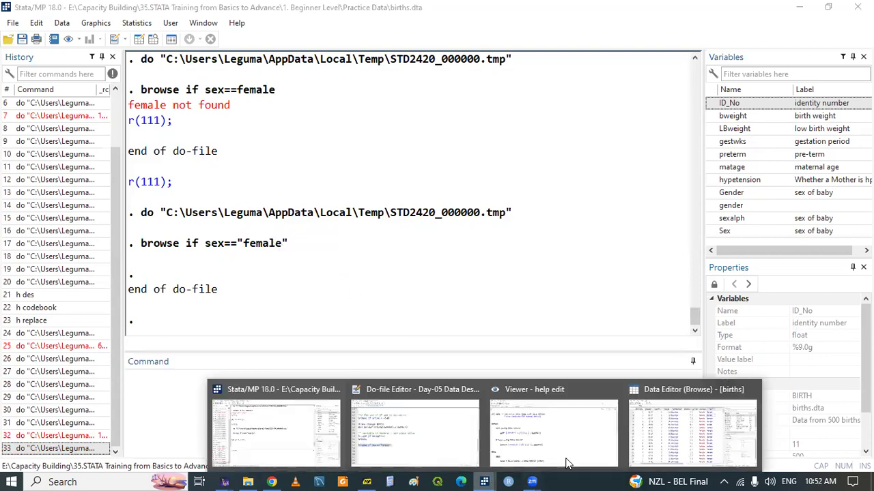
pyautogui.click(690, 416)
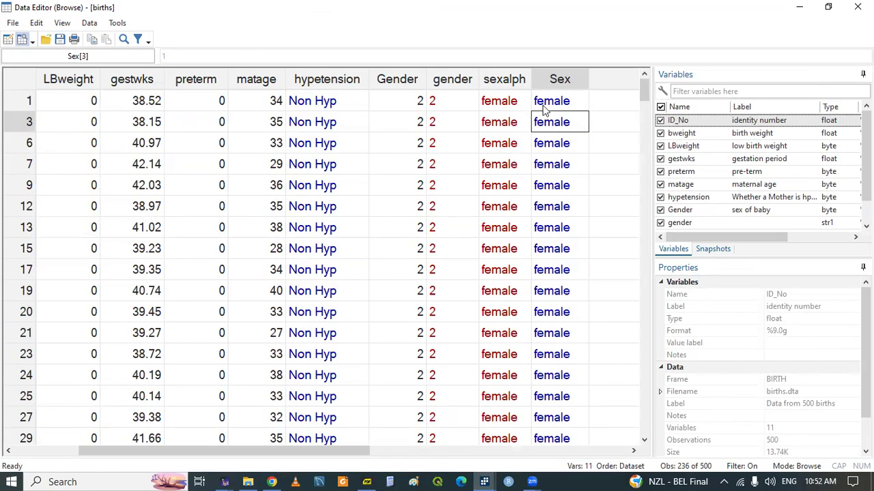
pyautogui.click(509, 101)
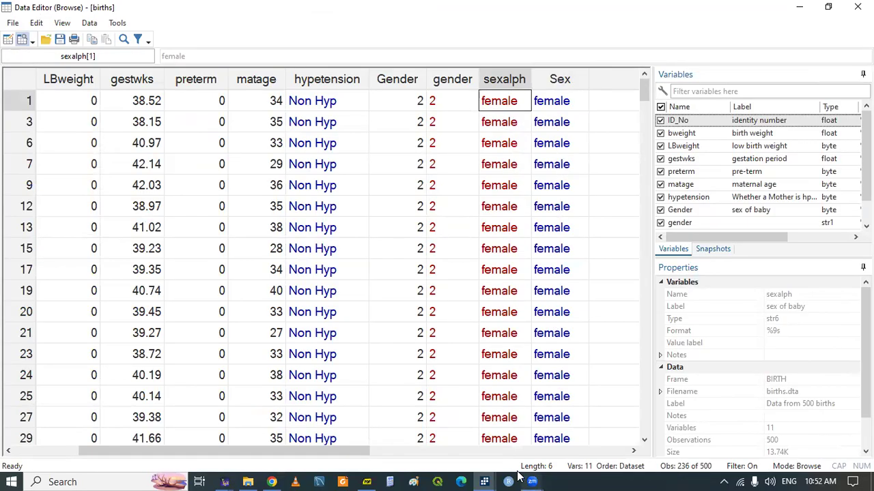
# Step: Run the plain browse command on line 55 to show all observations again
pyautogui.click(476, 478)
pyautogui.click(396, 437)
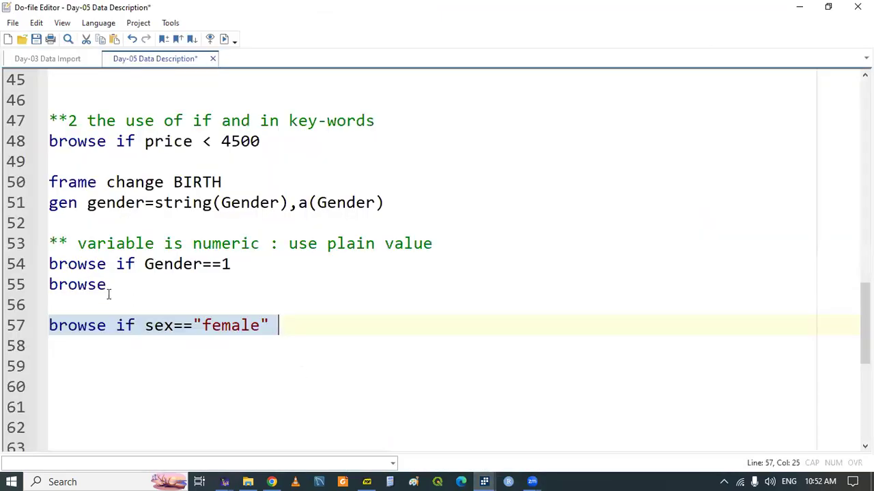
pyautogui.click(103, 289)
pyautogui.hotkey('ctrl', 'd')
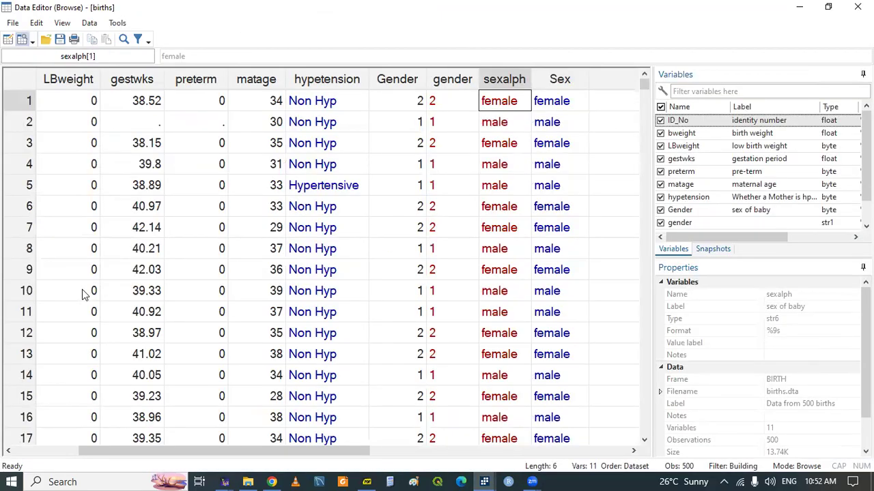
# Step: Change the variable name on line 57 to Sex and run browse if Sex=="female"
pyautogui.click(485, 480)
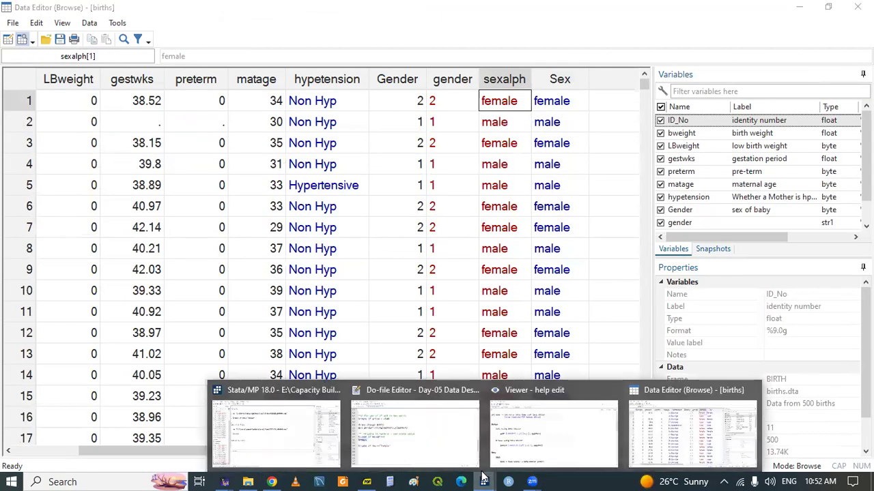
pyautogui.click(403, 432)
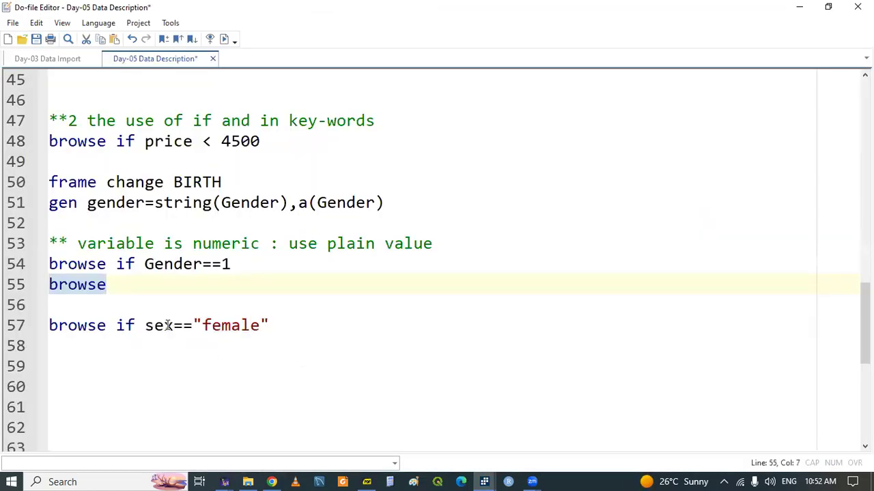
pyautogui.click(156, 326)
pyautogui.press('BackSpace')
pyautogui.write('S')
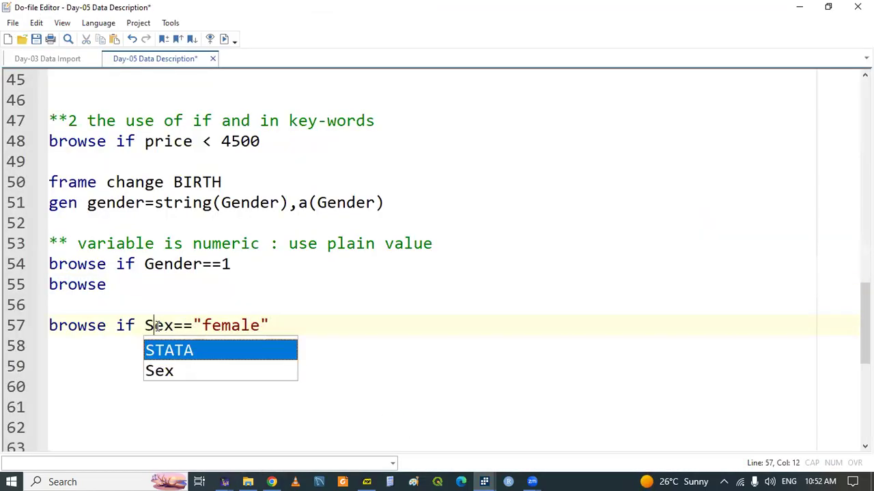
pyautogui.doubleClick(101, 327)
pyautogui.hotkey('shift', 'End')
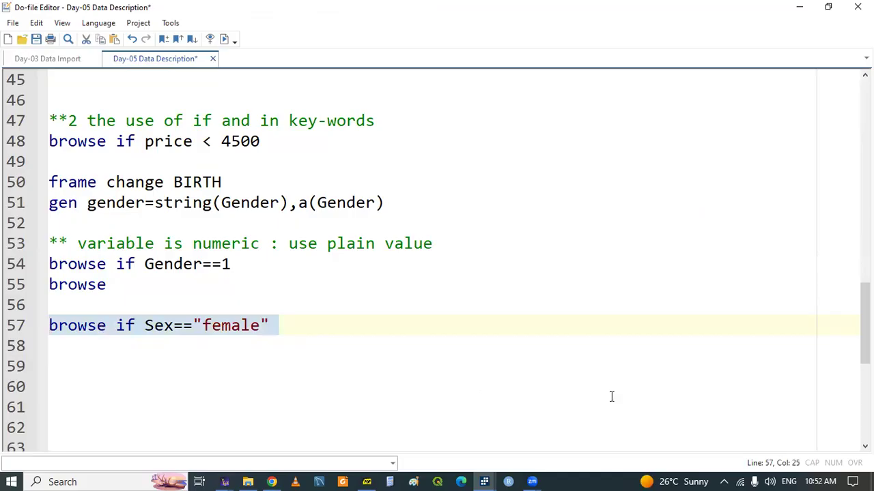
# Step: Check the output of browse if Sex=="female" in the Results window
pyautogui.click(482, 478)
pyautogui.click(271, 427)
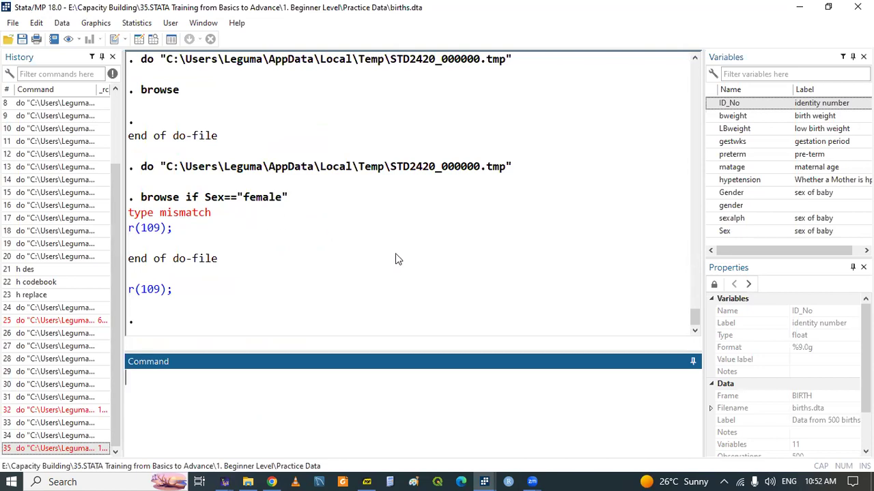
pyautogui.click(484, 479)
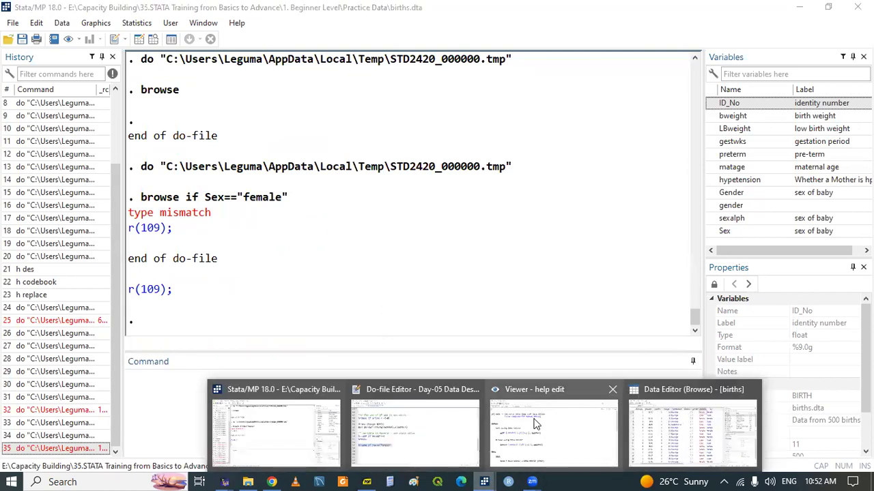
pyautogui.click(305, 445)
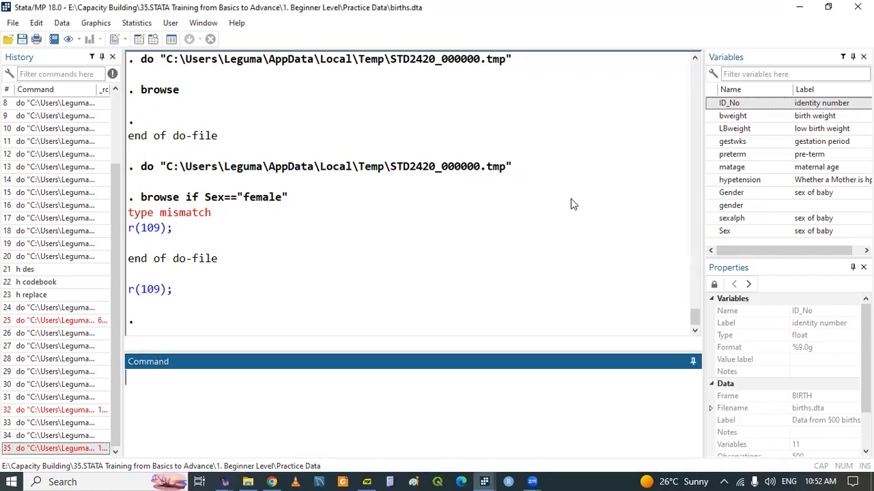
# Step: Compare the sexalph and Sex columns in the Data Editor with the quoted value in the executed browse if Sex=="female" command
pyautogui.click(499, 480)
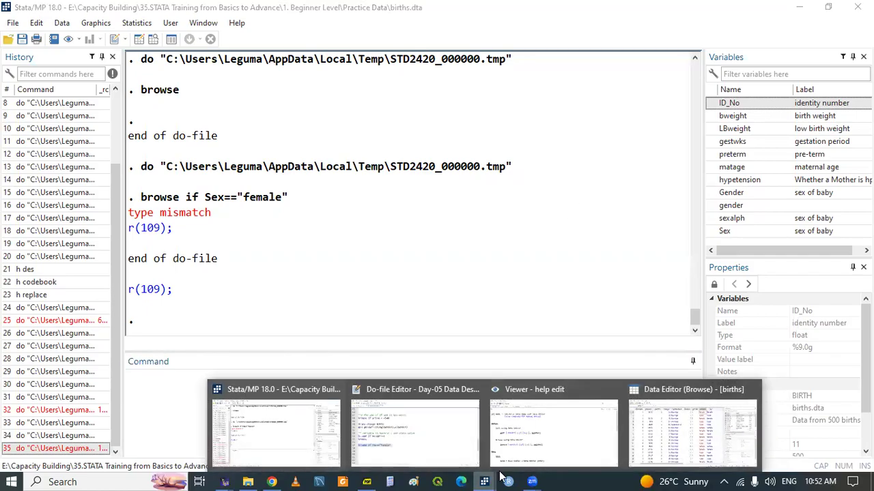
pyautogui.click(677, 409)
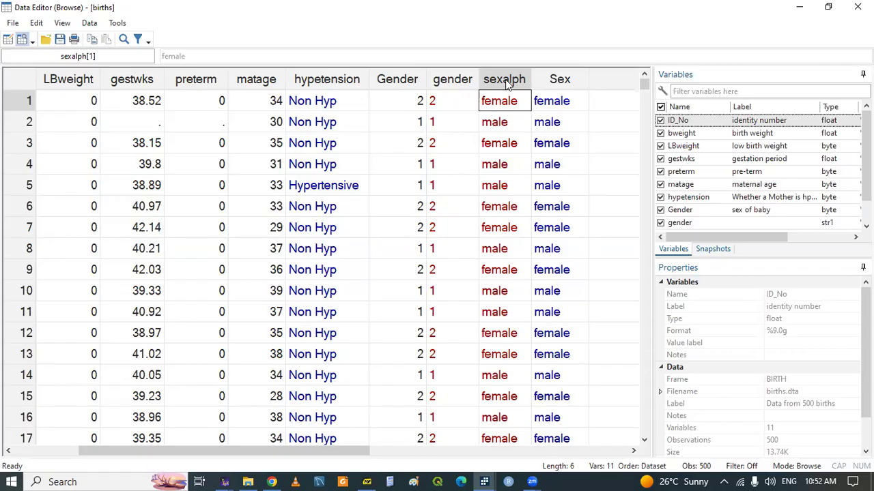
pyautogui.click(549, 106)
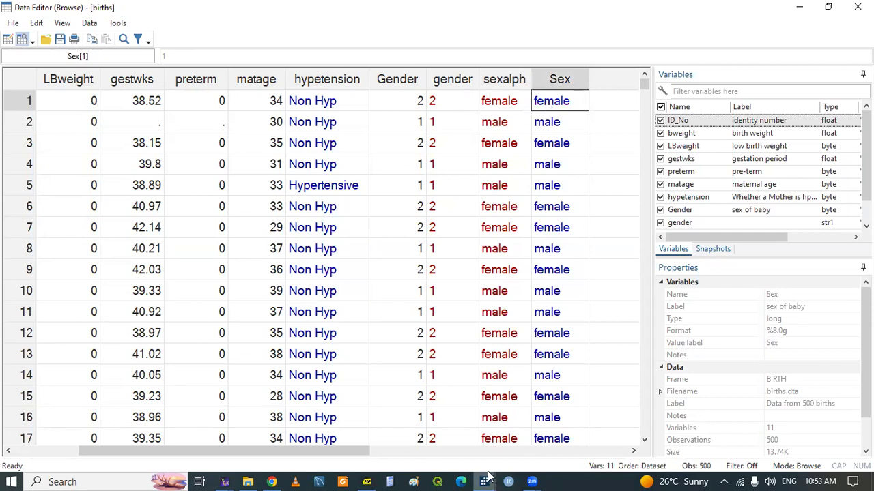
pyautogui.moveTo(485, 482)
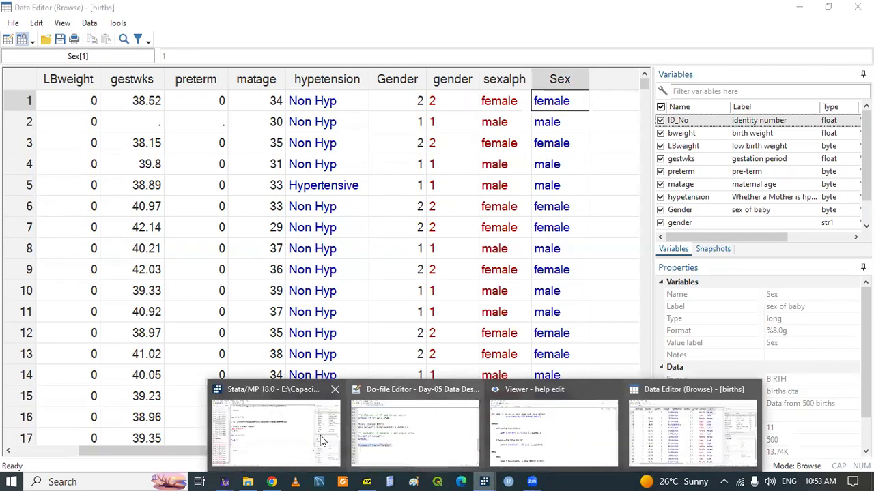
pyautogui.click(264, 429)
pyautogui.moveTo(245, 200); pyautogui.dragTo(276, 203)
pyautogui.click(271, 203)
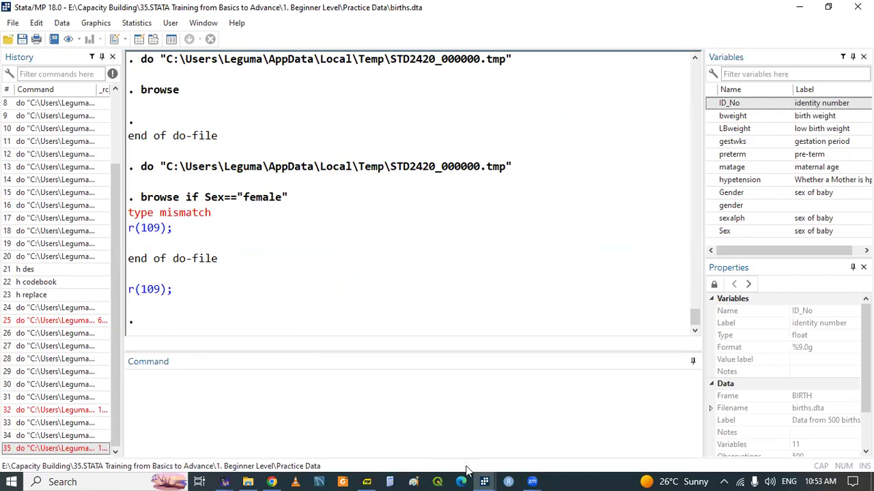
# Step: Inspect the numeric codes stored behind the female and male labels in the first rows of the Sex column
pyautogui.click(484, 481)
pyautogui.click(672, 433)
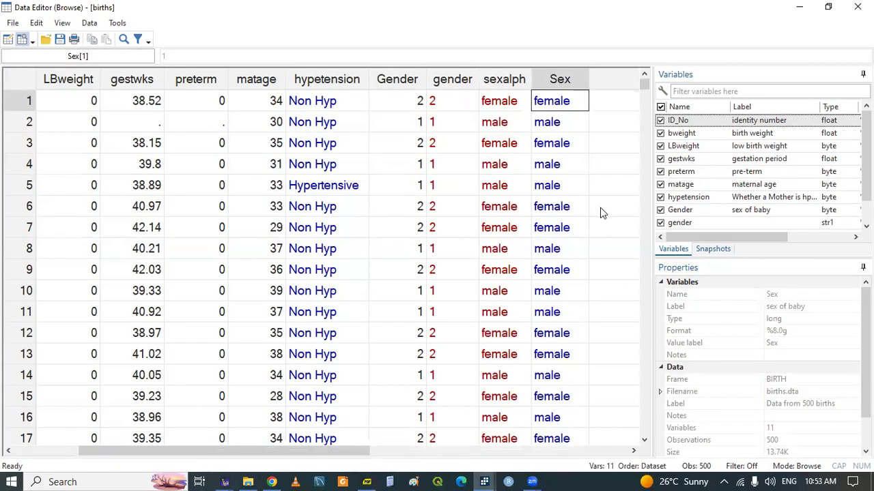
pyautogui.click(550, 122)
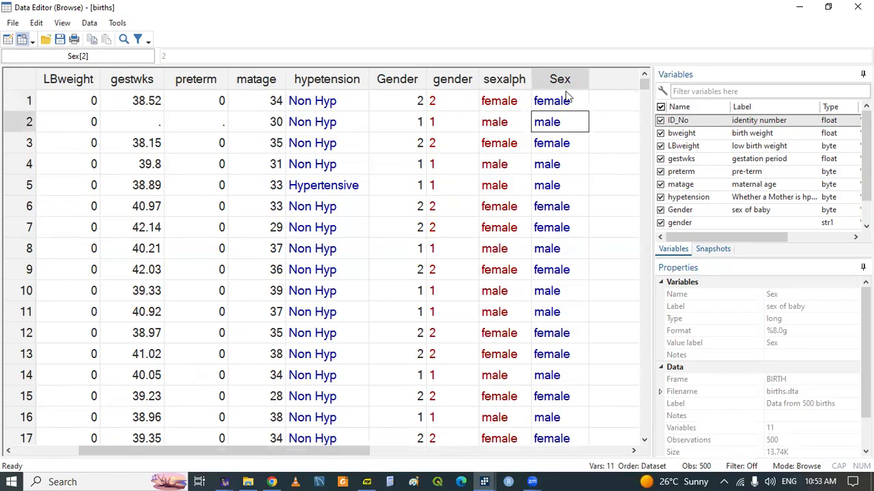
pyautogui.click(550, 101)
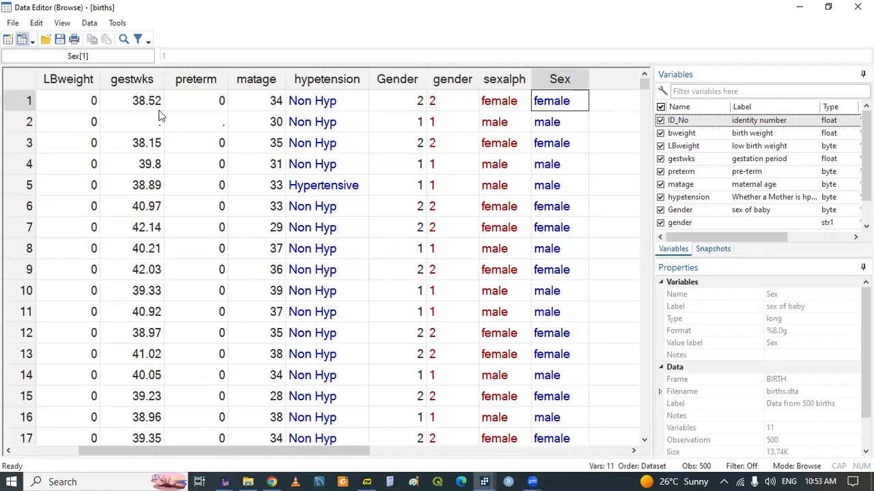
pyautogui.click(556, 130)
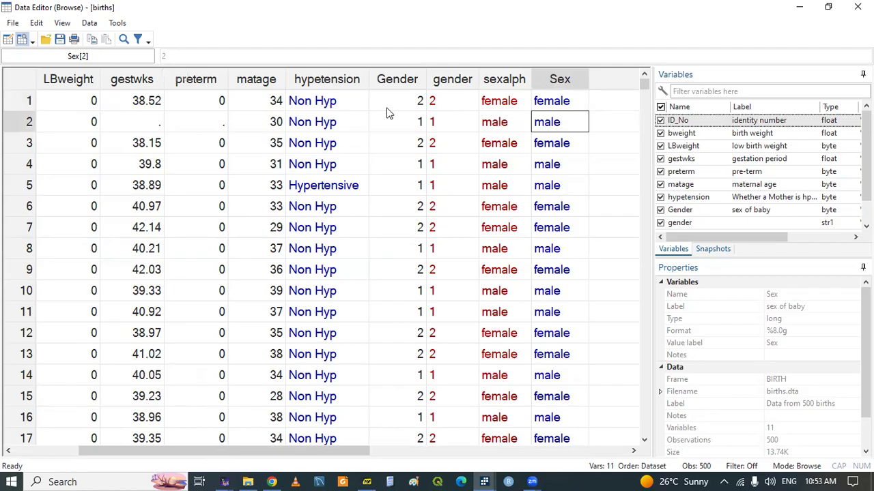
pyautogui.click(556, 144)
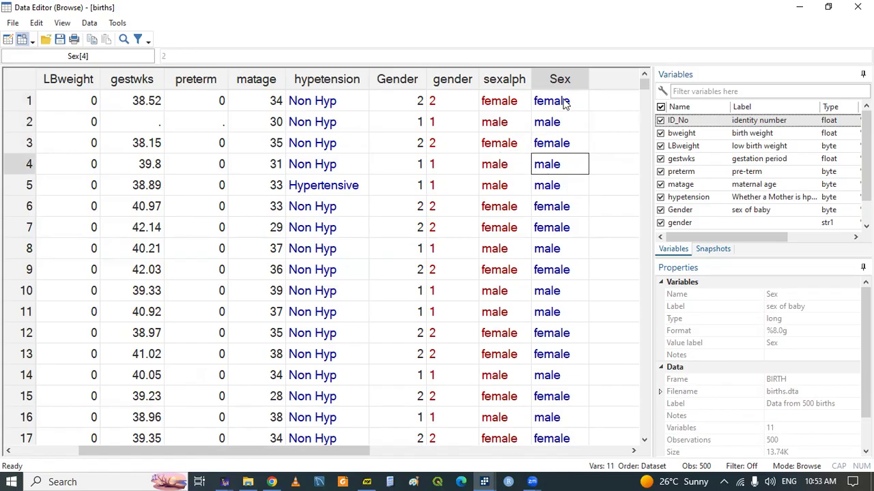
# Step: Change the condition on line 57 to Sex==1 and append the comment // for label value data use numeric and not label
pyautogui.moveTo(484, 482)
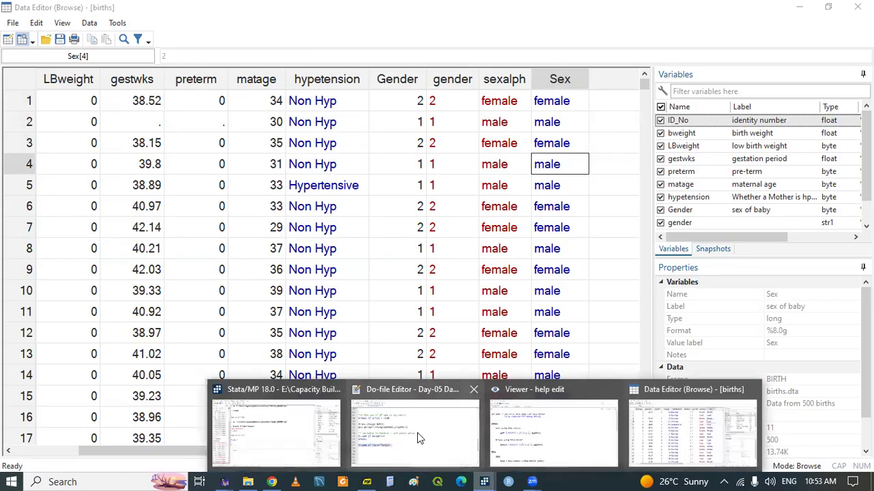
pyautogui.click(417, 433)
pyautogui.click(211, 326)
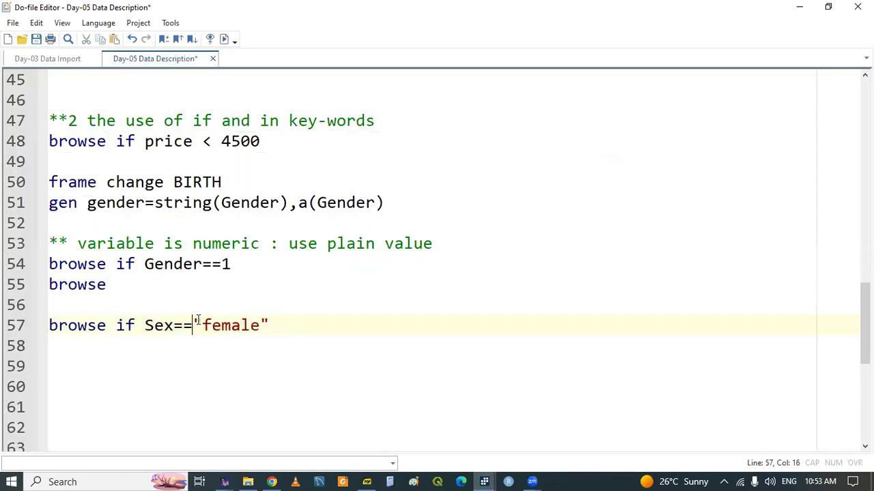
pyautogui.moveTo(196, 322); pyautogui.dragTo(275, 326)
pyautogui.write('1 // for ')
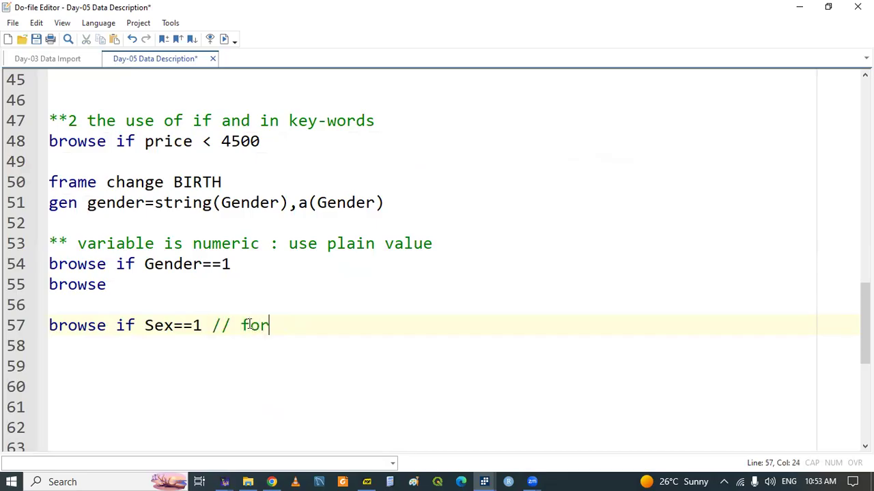
pyautogui.write('la')
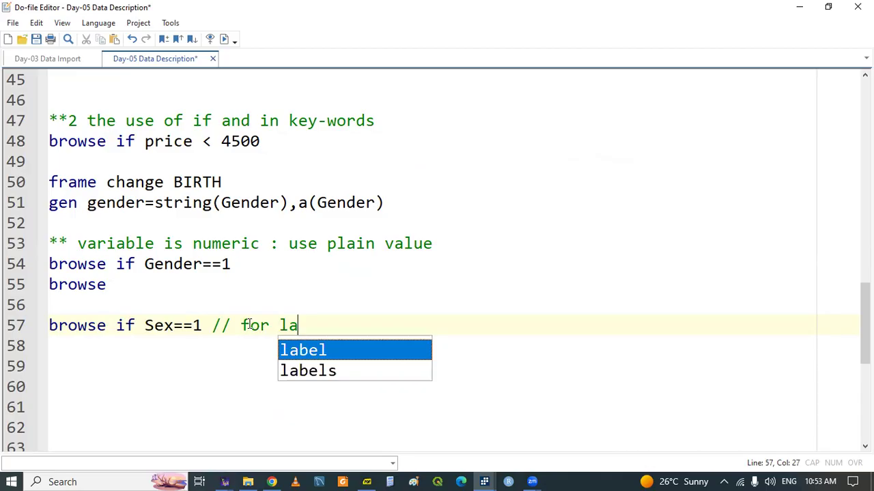
pyautogui.write('bel va')
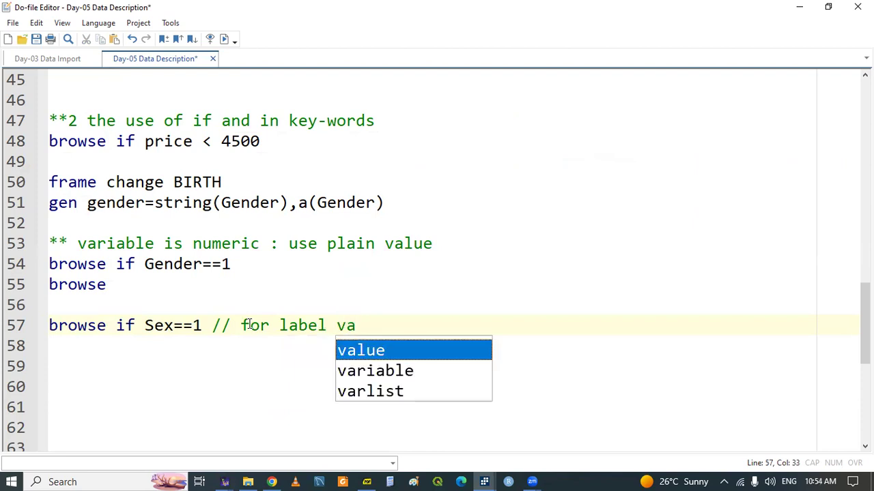
pyautogui.write('lue data')
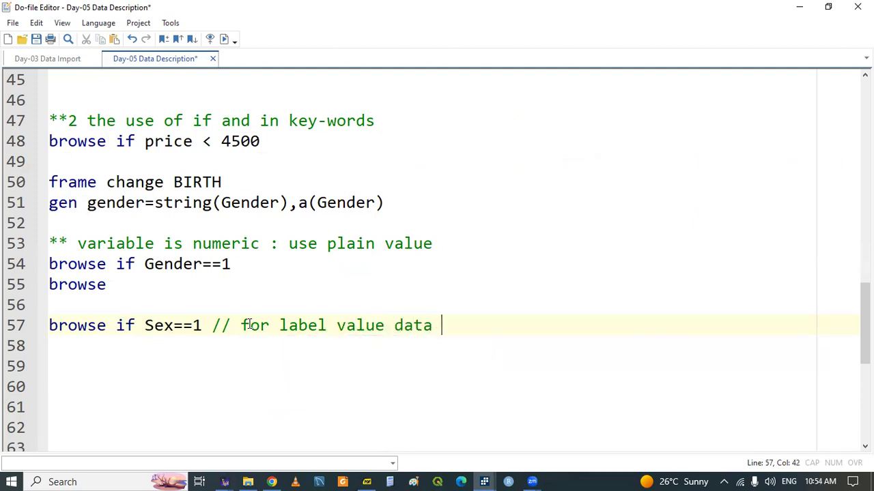
pyautogui.write(' use nu')
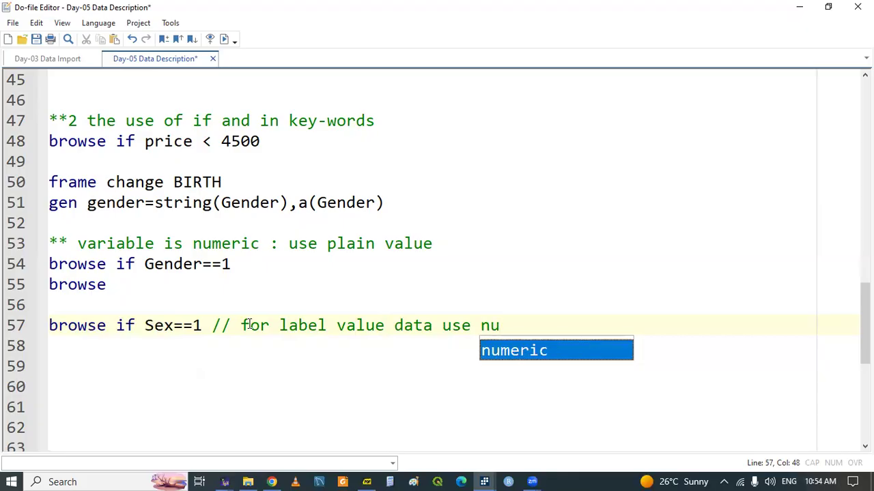
pyautogui.press('Return')
pyautogui.write('an')
pyautogui.press('BackSpace')
pyautogui.write('d not label')
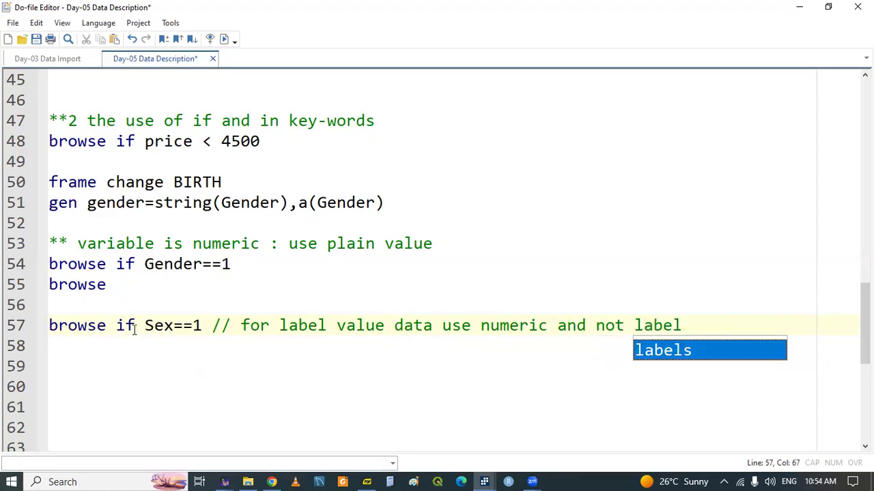
# Step: Replace the word numeric with code in the line 57 comment and run browse if Sex==1
pyautogui.doubleClick(503, 326)
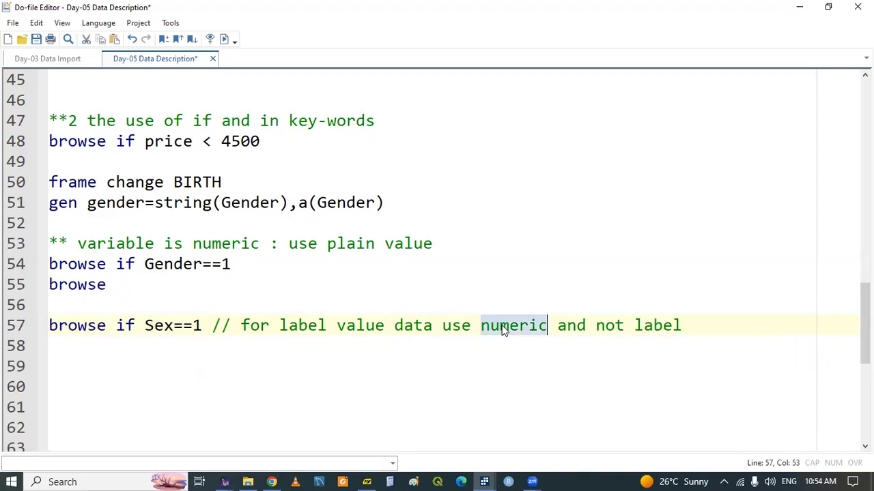
pyautogui.write('code')
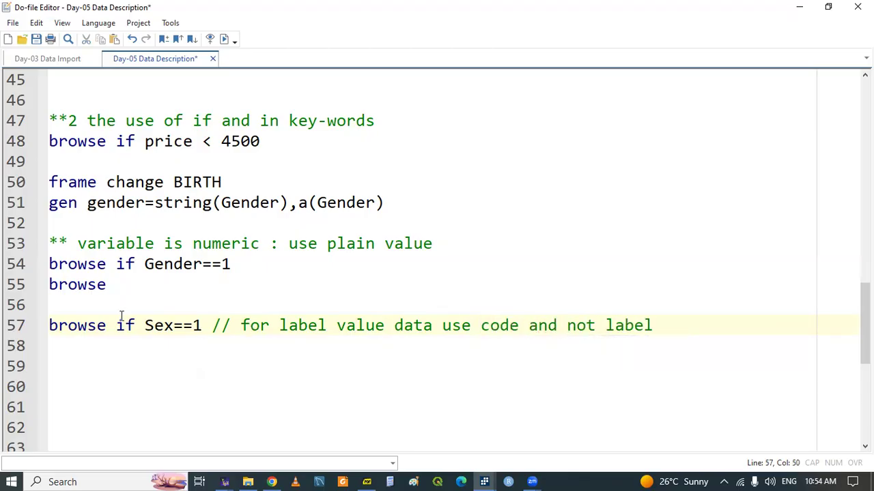
pyautogui.doubleClick(96, 325)
pyautogui.tripleClick(96, 325)
pyautogui.hotkey('ctrl', 'd')
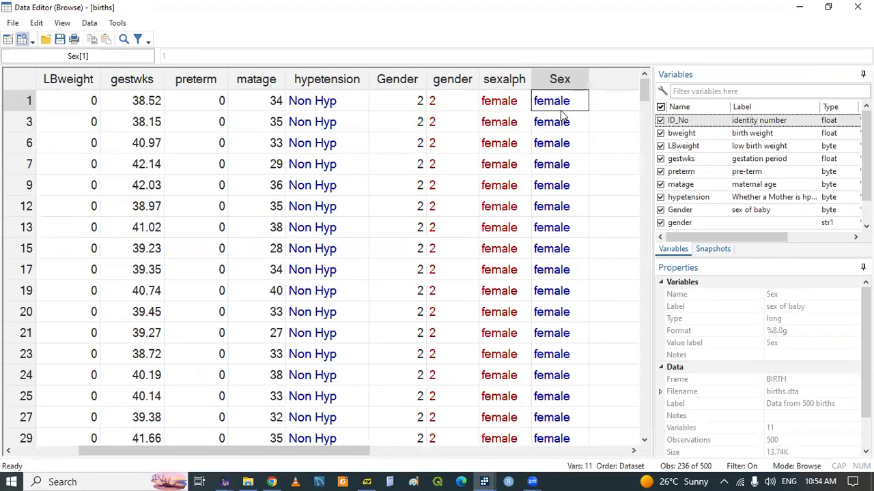
# Step: Inspect the values stored in the Gender, Sex and hypetension columns, including the codes behind Non Hyp and Hypertensive
pyautogui.click(401, 105)
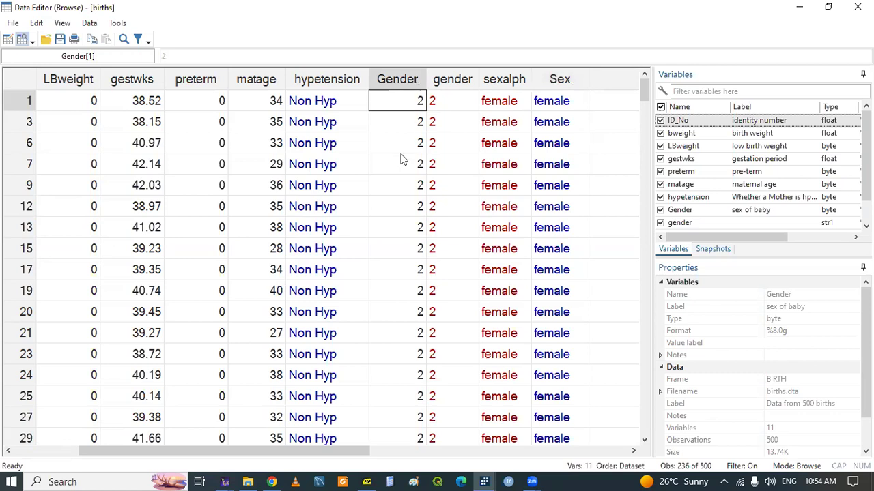
pyautogui.click(557, 111)
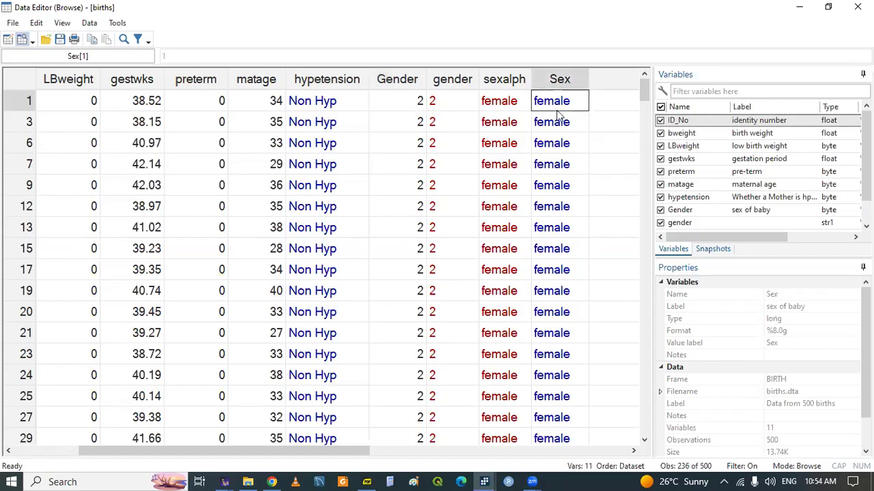
pyautogui.click(319, 196)
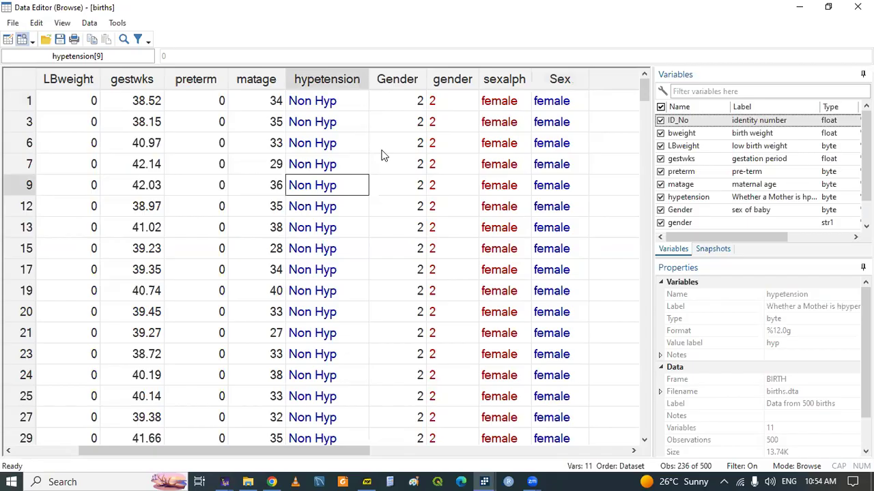
pyautogui.click(300, 130)
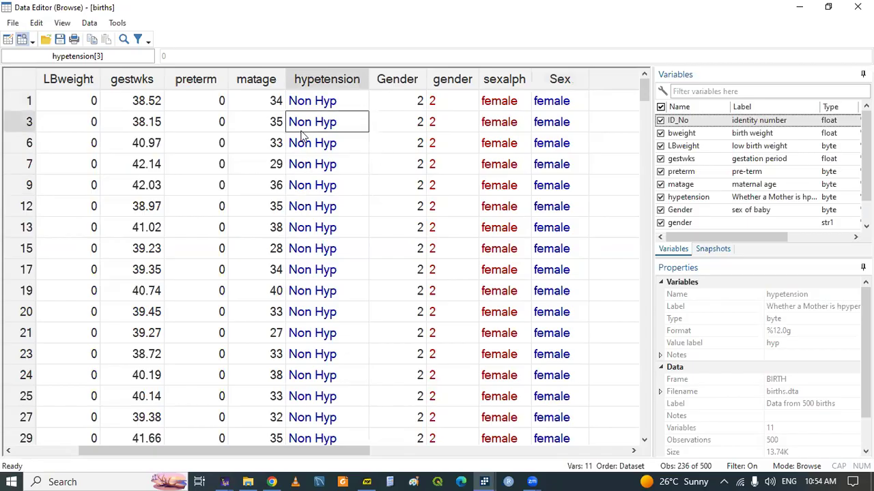
pyautogui.moveTo(647, 99); pyautogui.dragTo(646, 165)
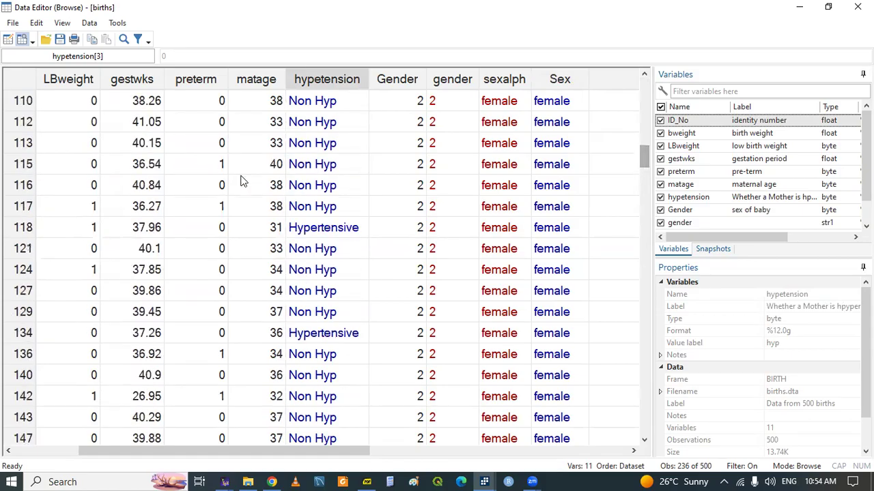
pyautogui.click(303, 184)
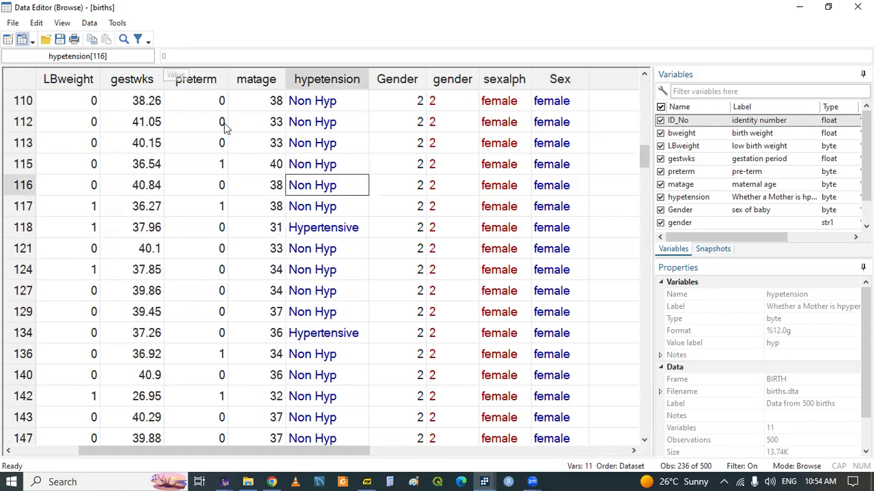
pyautogui.click(313, 232)
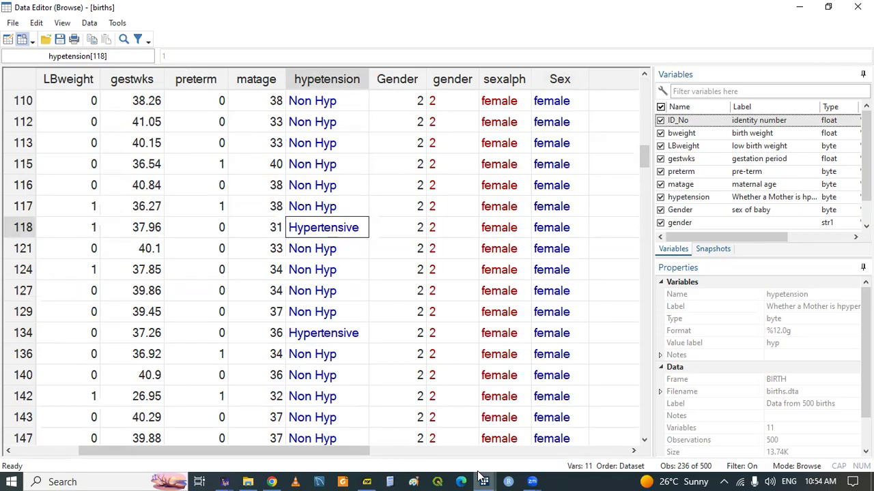
# Step: Write browse if hyp==1 on line 58, checking the hypertension variable's name in the Data Editor
pyautogui.moveTo(484, 481)
pyautogui.click(410, 430)
pyautogui.click(95, 351)
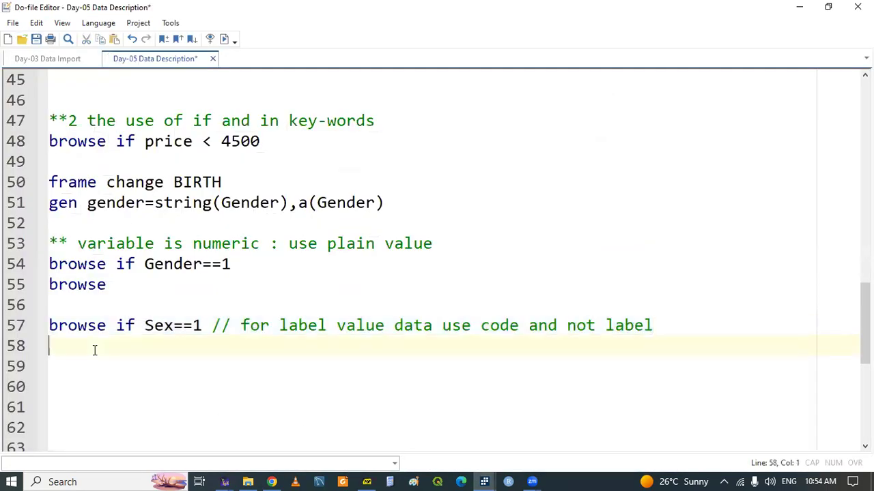
pyautogui.write('br')
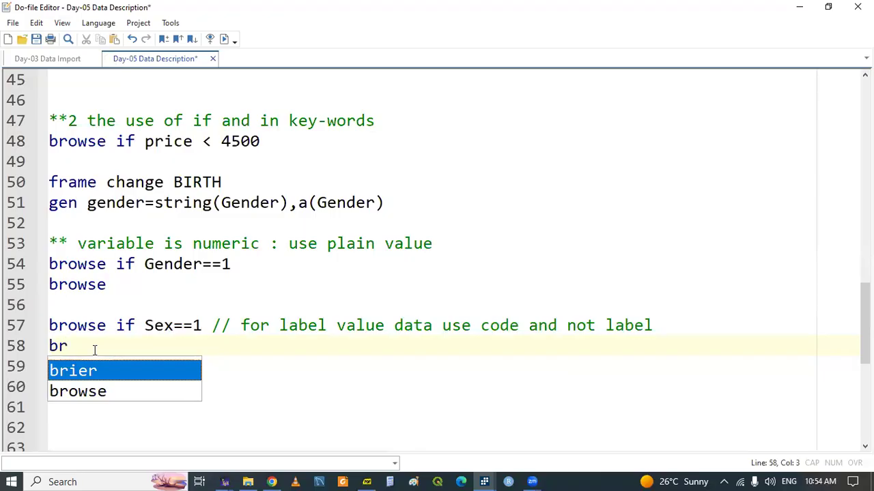
pyautogui.write('owse if')
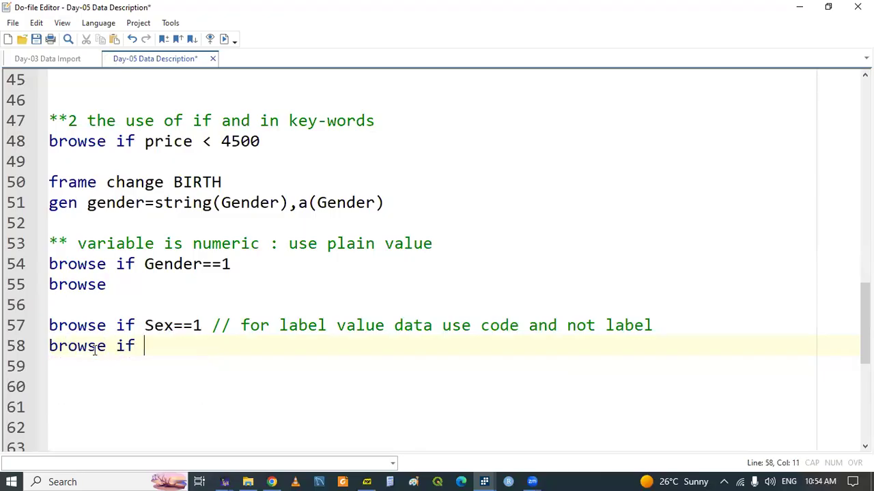
pyautogui.click(484, 482)
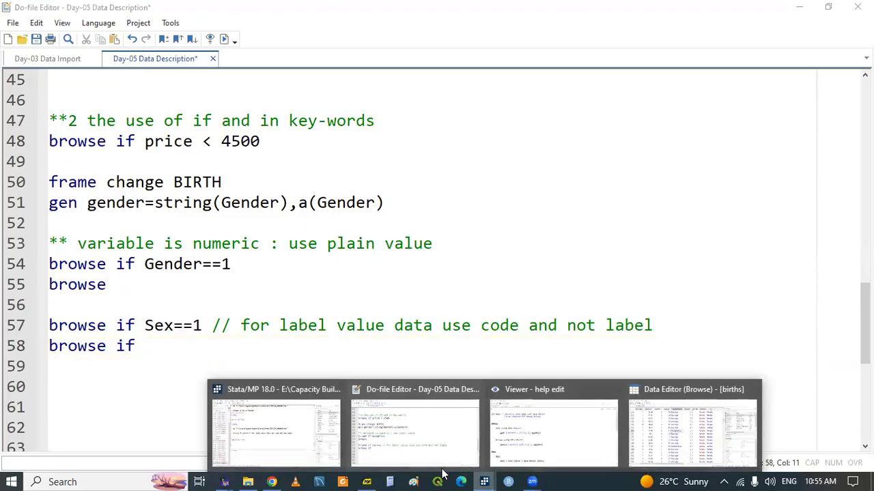
pyautogui.click(660, 428)
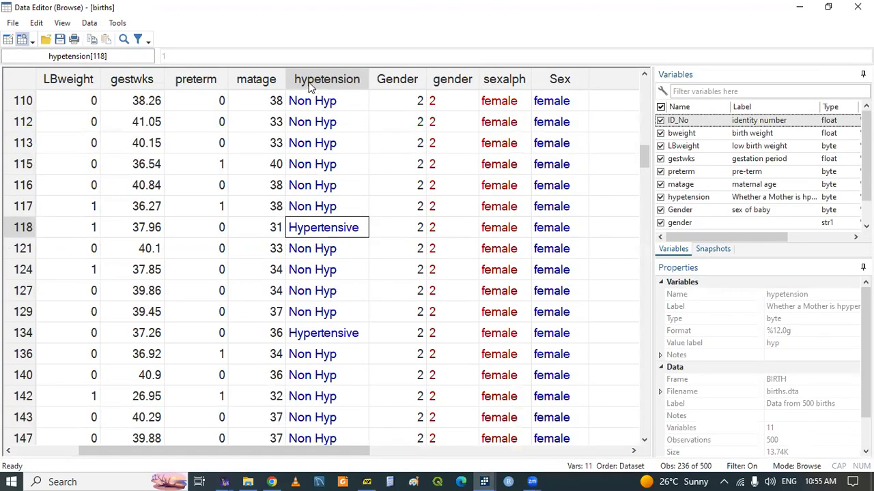
pyautogui.click(484, 482)
pyautogui.click(411, 416)
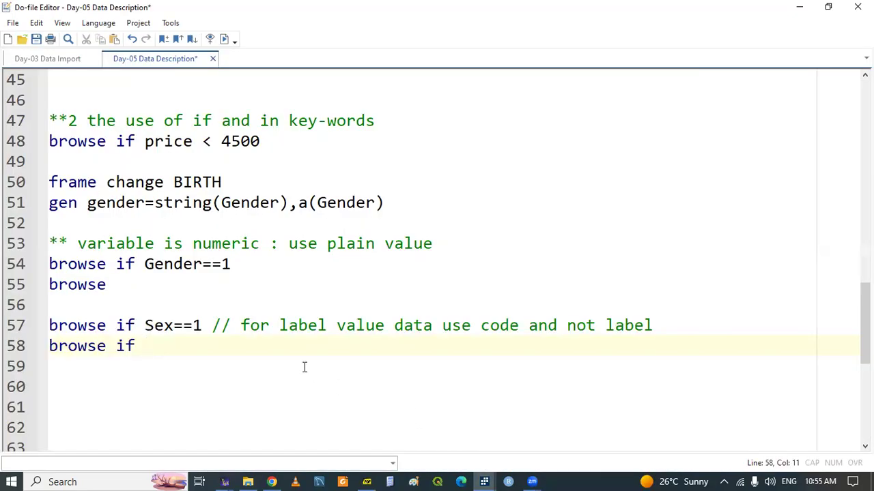
pyautogui.write('hyp==1')
# Step: Run browse if hyp==1 from line 58 and inspect the codes behind the Hypertensive labels in the filtered data
pyautogui.doubleClick(79, 347)
pyautogui.hotkey('shift', 'End')
pyautogui.hotkey('ctrl', 'd')
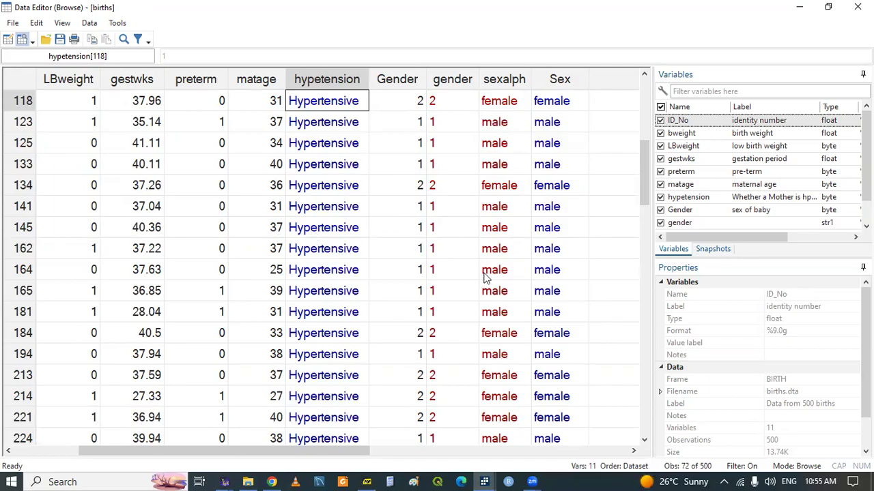
pyautogui.click(484, 481)
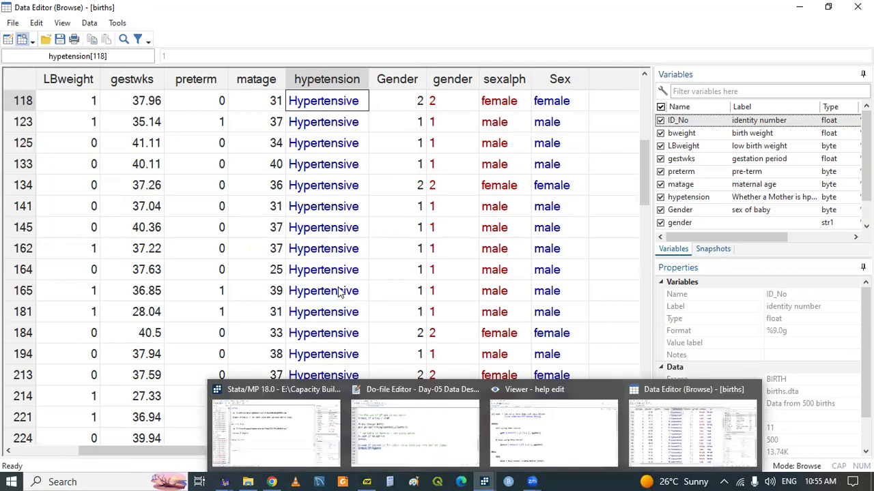
pyautogui.click(339, 292)
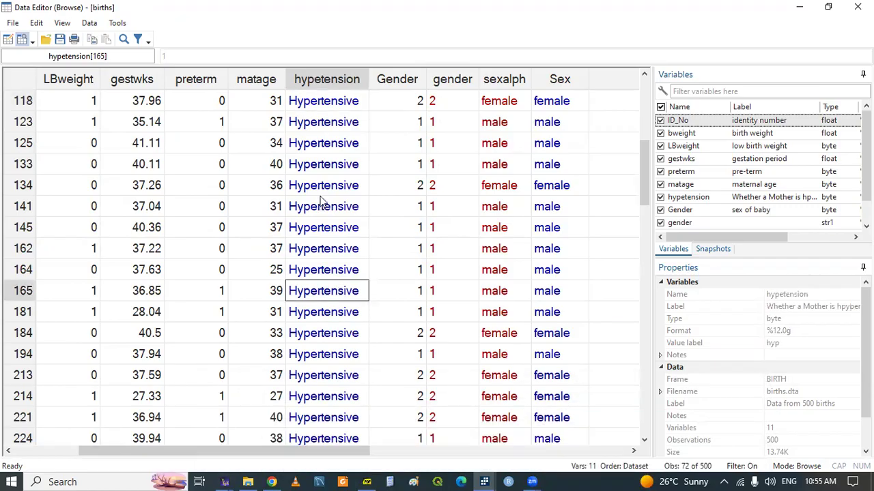
pyautogui.click(318, 167)
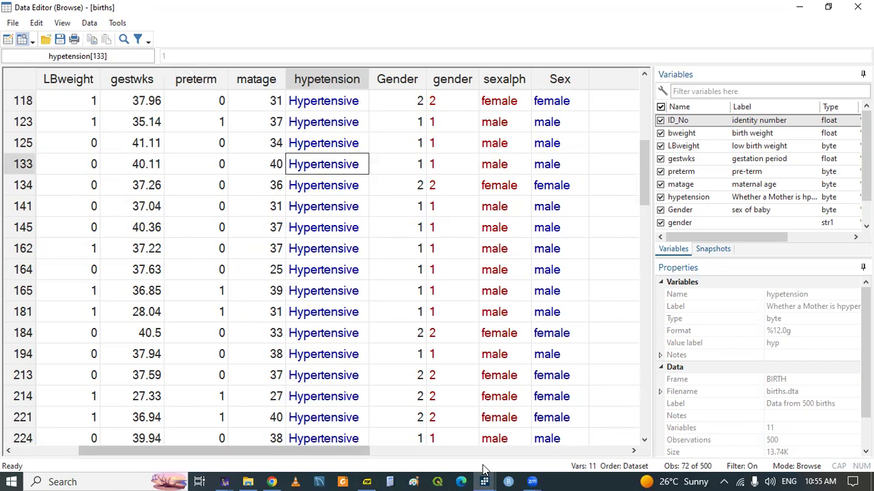
# Step: Run the plain browse command on line 55 to show all observations without a filter
pyautogui.moveTo(484, 474)
pyautogui.click(430, 437)
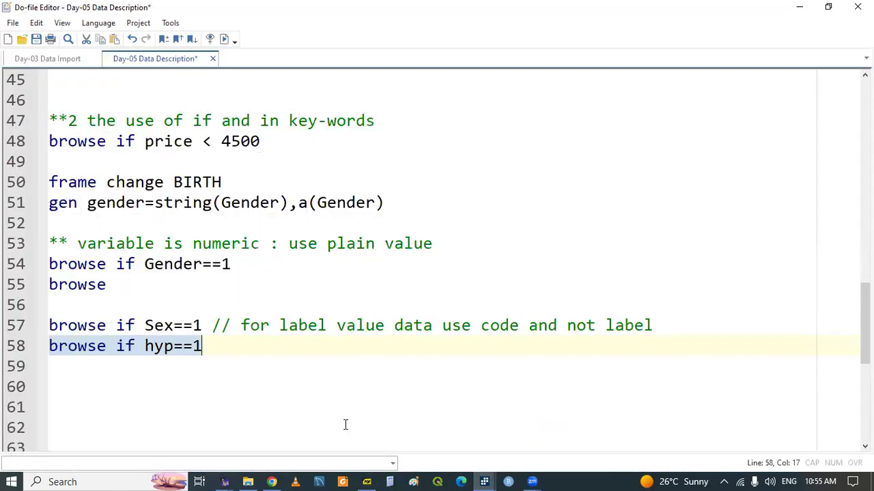
pyautogui.doubleClick(69, 287)
pyautogui.hotkey('ctrl', 'd')
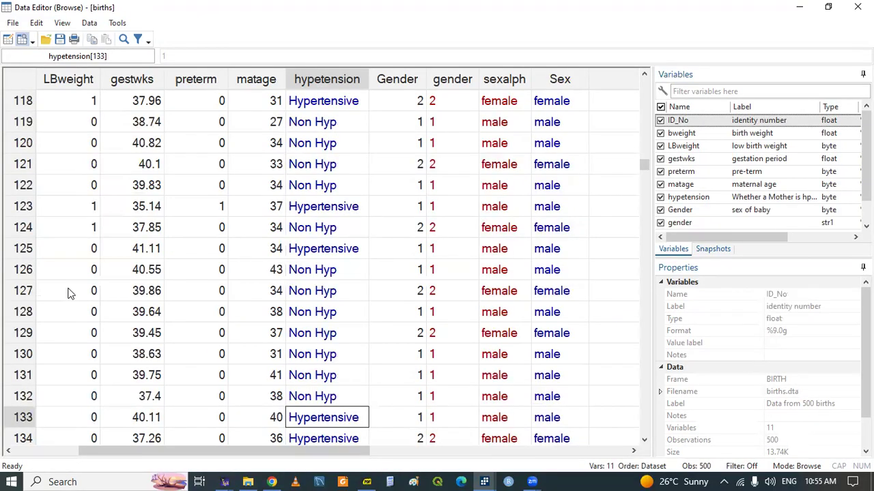
# Step: Copy the line 53 comment about numeric variables to line 60 and change numeric to string in the copy
pyautogui.moveTo(483, 475)
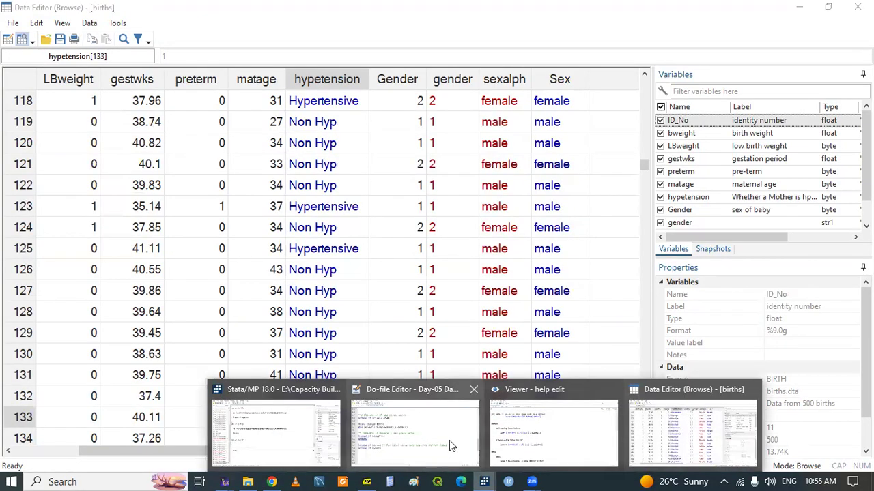
pyautogui.click(449, 440)
pyautogui.click(202, 312)
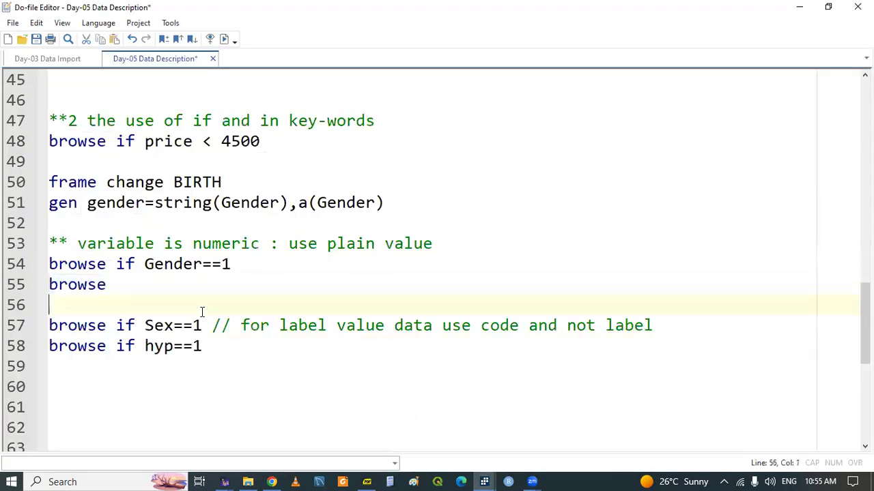
pyautogui.click(51, 244)
pyautogui.moveTo(103, 250); pyautogui.dragTo(437, 252)
pyautogui.hotkey('ctrl', 'c')
pyautogui.click(123, 374)
pyautogui.press('Return')
pyautogui.hotkey('ctrl', 'v')
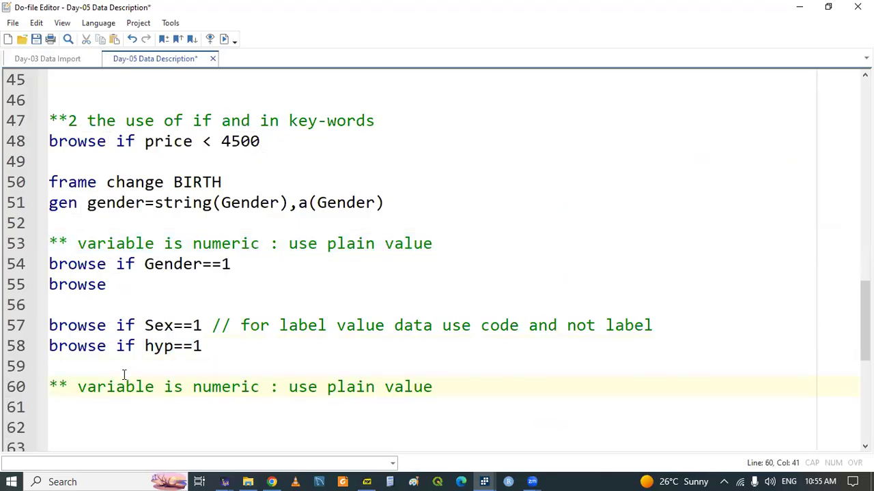
pyautogui.doubleClick(227, 388)
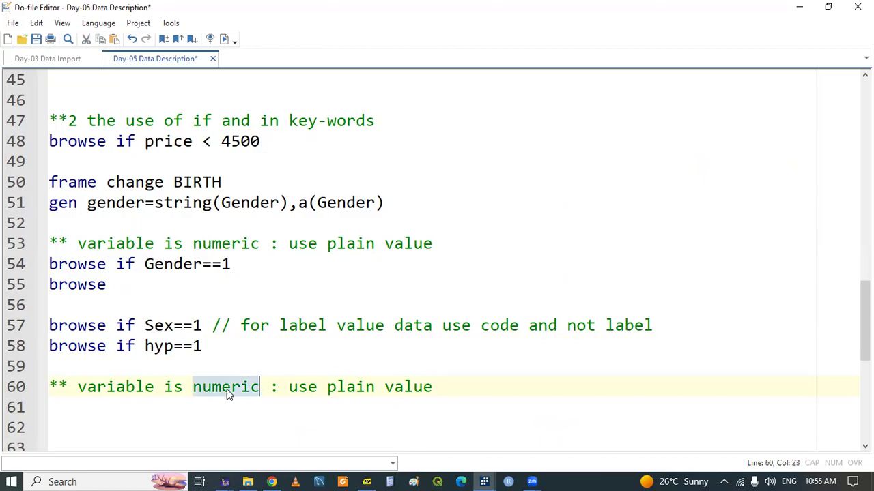
pyautogui.write('string')
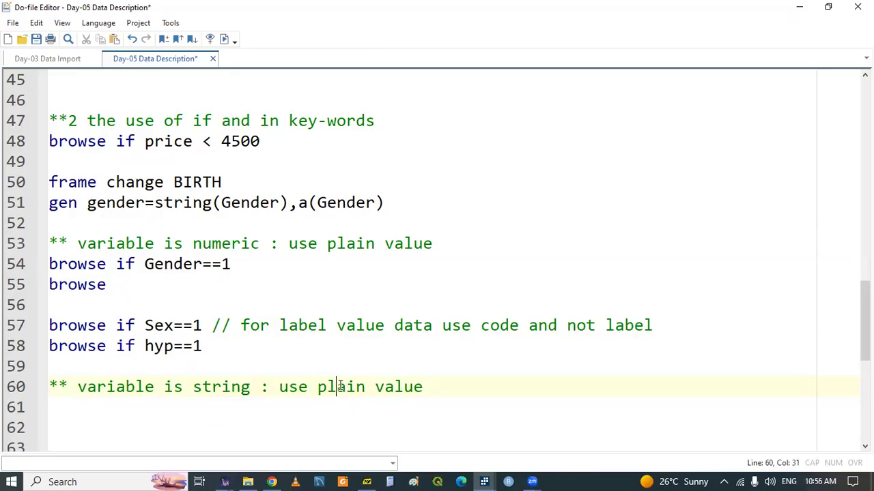
# Step: Change the ending of the line 60 string-variable comment to "use value with quotes (== or !=)"
pyautogui.doubleClick(340, 389)
pyautogui.press('Delete')
pyautogui.press('Delete')
pyautogui.click(375, 387)
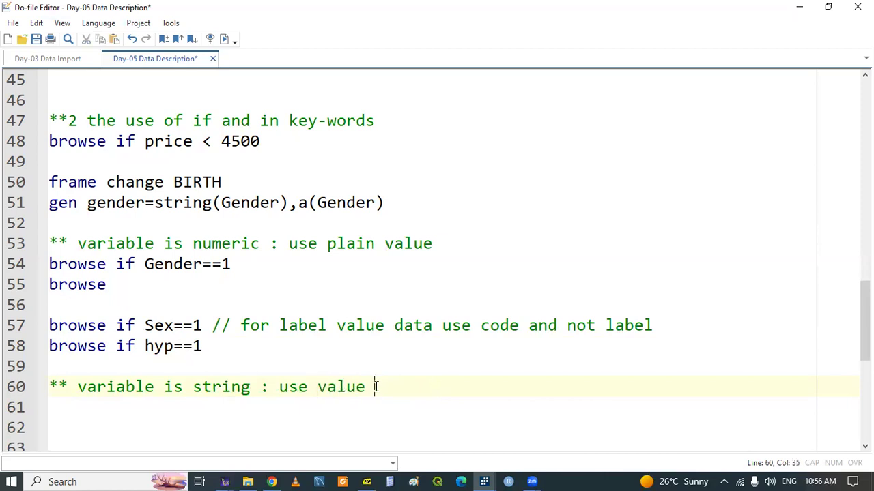
pyautogui.write('with co')
pyautogui.write('tes')
pyautogui.press('BackSpace')
pyautogui.press('BackSpace')
pyautogui.press('BackSpace')
pyautogui.press('BackSpace')
pyautogui.press('BackSpace')
pyautogui.write('quotes (')
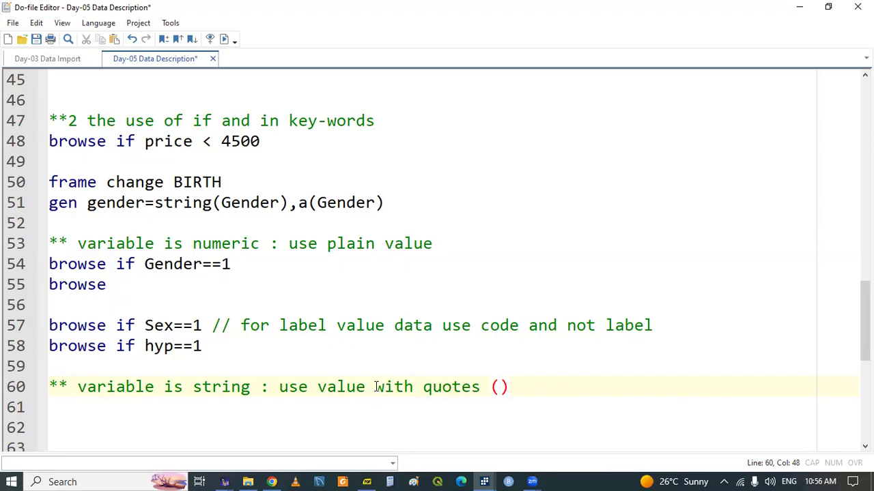
pyautogui.write('== or !=')
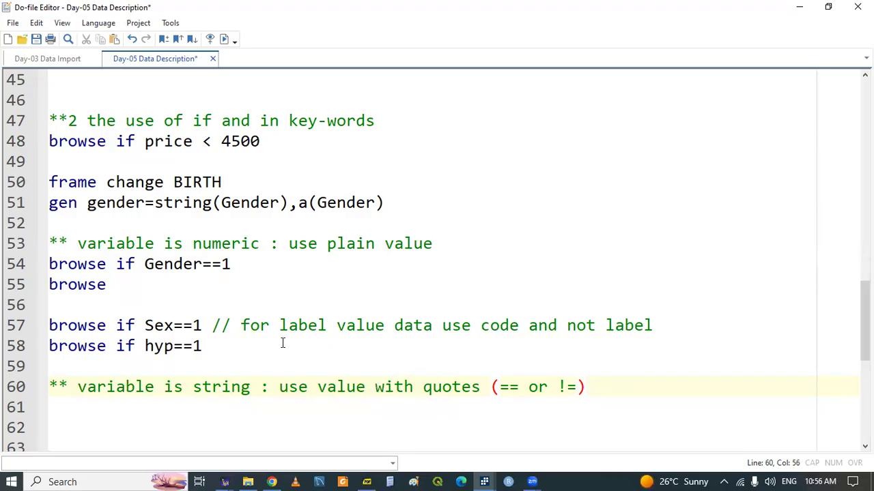
# Step: Start a new command on line 61, below the string-variable comment, with browse if
pyautogui.click(206, 346)
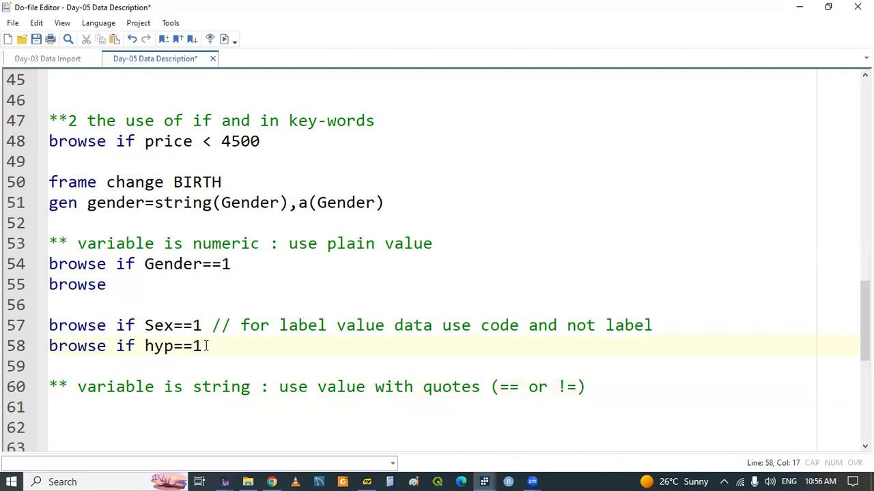
pyautogui.press('Down')
pyautogui.press('Down')
pyautogui.press('Down')
pyautogui.press('Down')
pyautogui.press('Down')
pyautogui.press('Down')
pyautogui.press('Down')
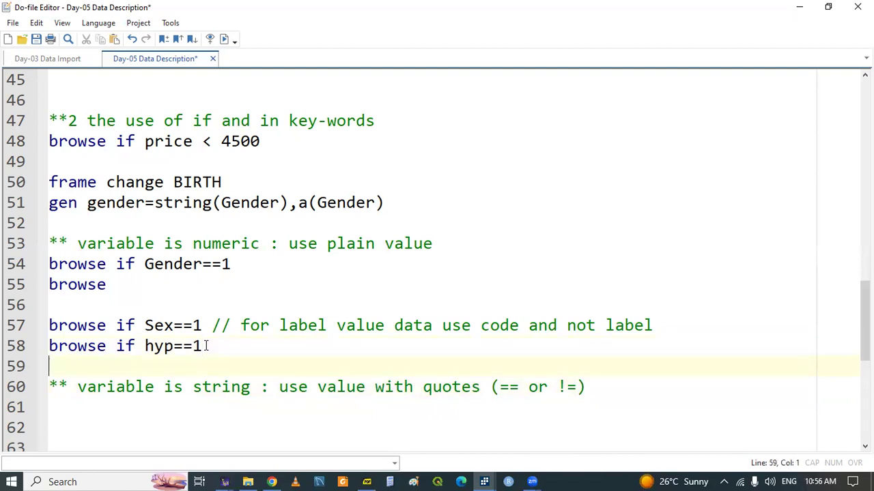
pyautogui.press('Down')
pyautogui.press('Up')
pyautogui.press('Up')
pyautogui.press('Up')
pyautogui.press('Up')
pyautogui.press('Up')
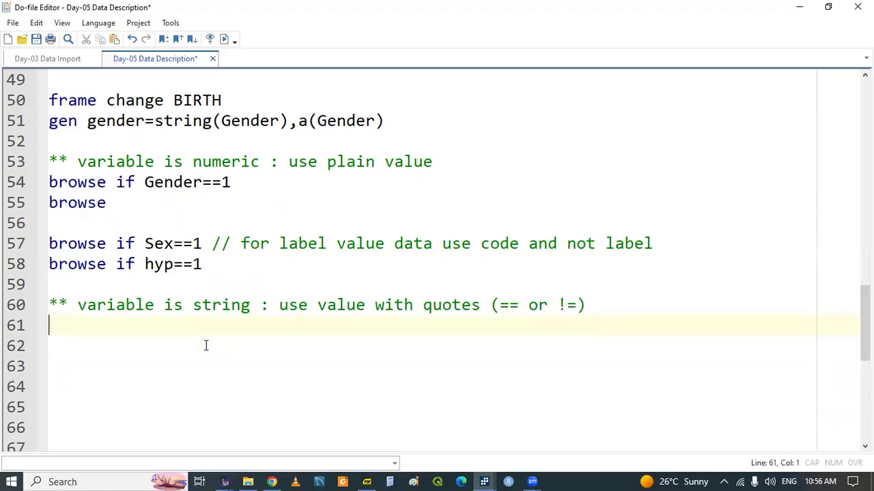
pyautogui.write('bro')
pyautogui.press('Return')
pyautogui.write('if')
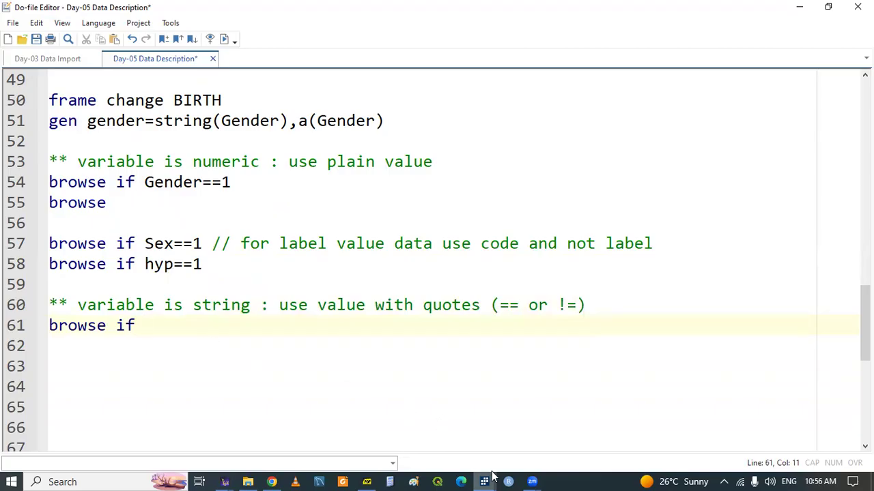
# Step: Check the string variables' names in the Data Editor and add gender== to the condition on line 61
pyautogui.moveTo(486, 480)
pyautogui.click(683, 426)
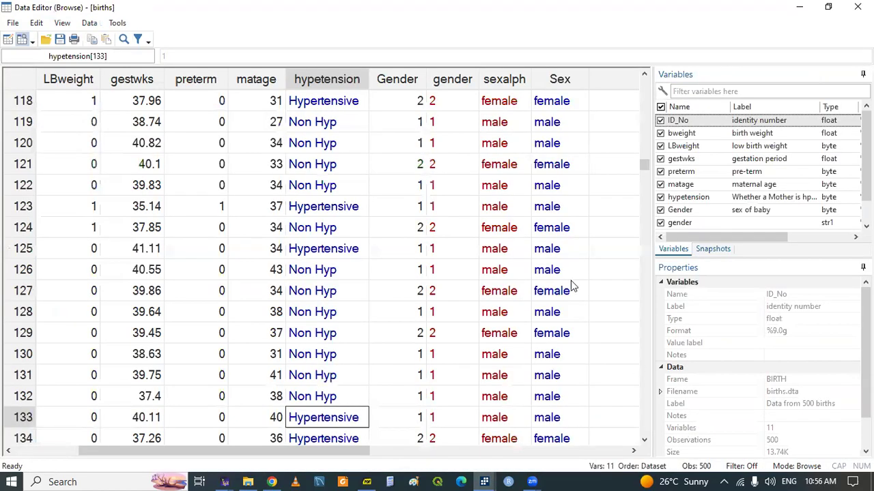
pyautogui.click(442, 101)
pyautogui.click(496, 105)
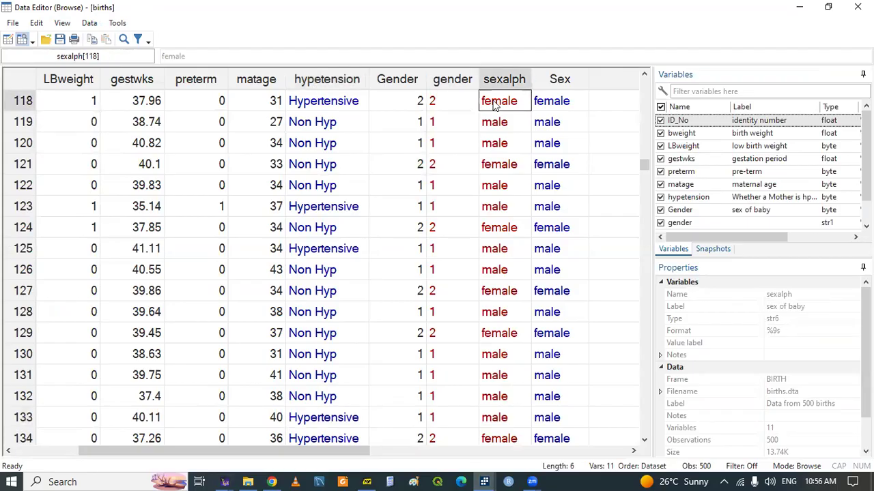
pyautogui.click(446, 101)
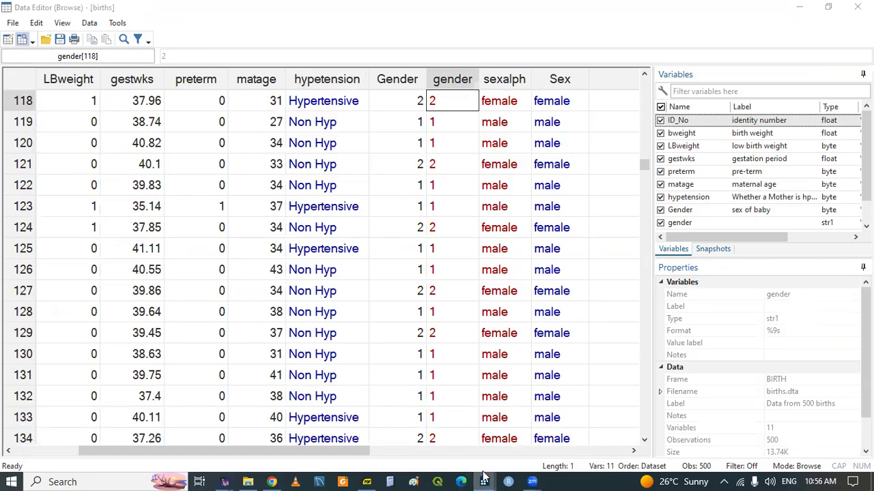
pyautogui.moveTo(484, 482)
pyautogui.click(425, 452)
pyautogui.write('gender')
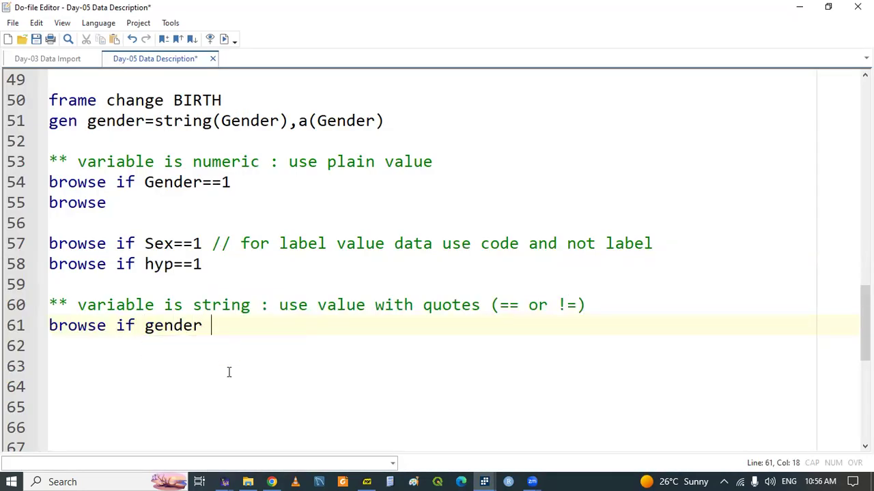
pyautogui.press('BackSpace')
pyautogui.write('==')
# Step: Check the codes in the string gender column and complete the line 61 condition with an unquoted 2
pyautogui.moveTo(483, 476)
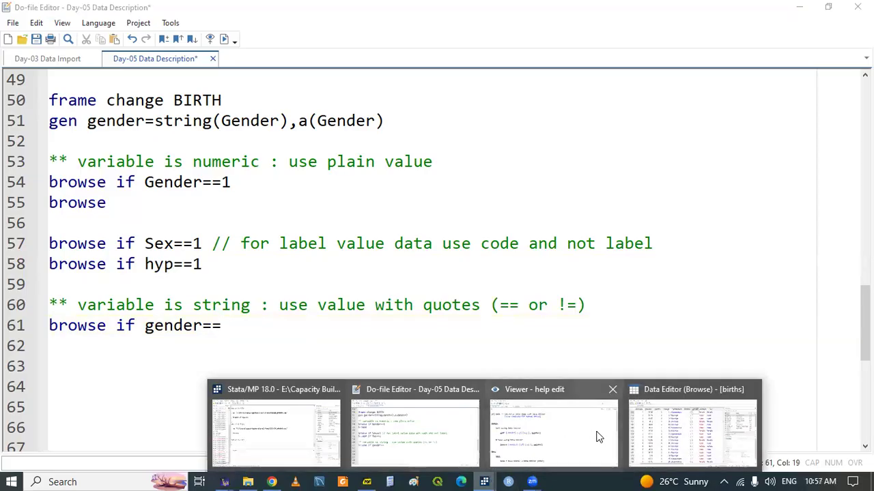
pyautogui.click(693, 426)
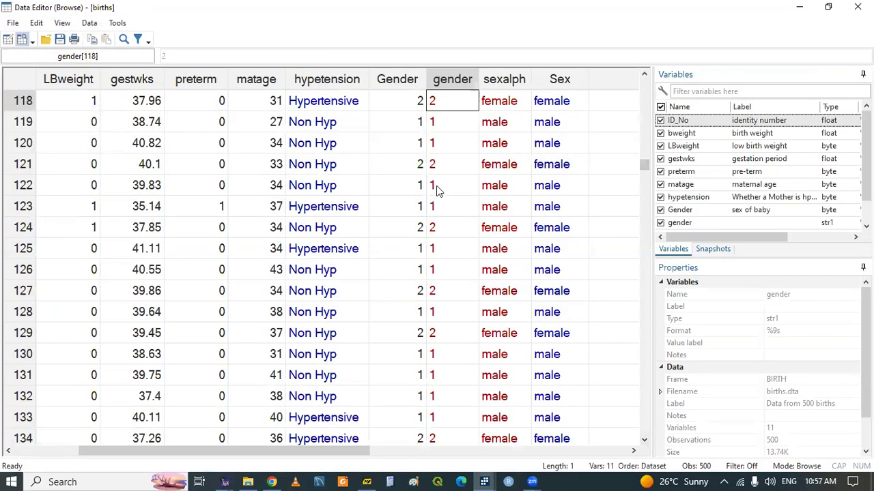
pyautogui.click(440, 165)
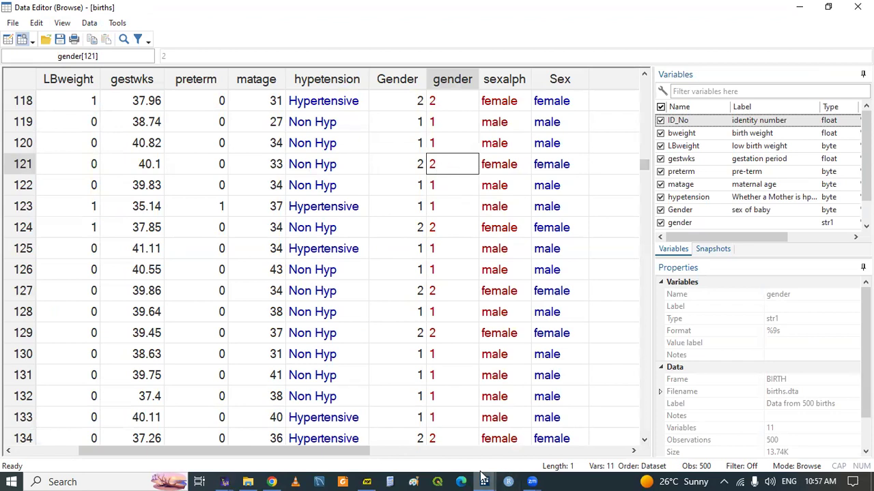
pyautogui.moveTo(483, 481)
pyautogui.click(411, 416)
pyautogui.write('2')
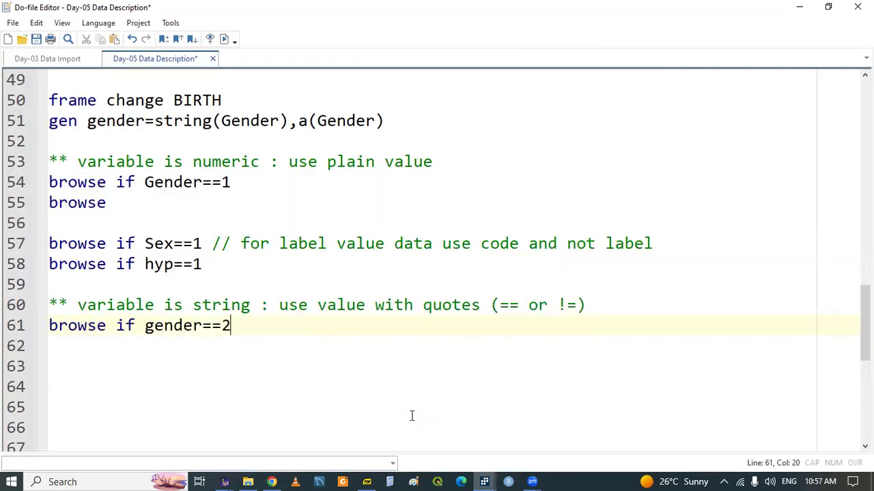
pyautogui.press('Left')
pyautogui.hotkey('shift', 'Right')
# Step: Try to run browse if gender==2 from line 61 and read its output in the main Stata window
pyautogui.click(150, 325)
pyautogui.doubleClick(167, 328)
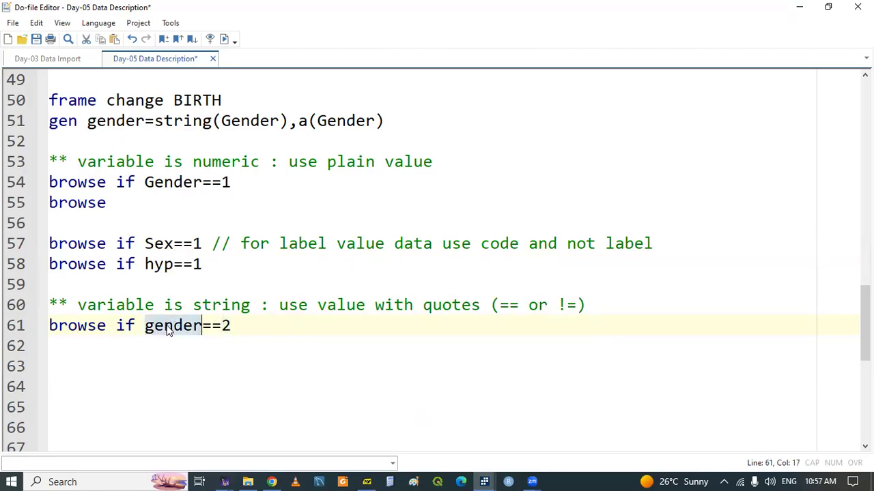
pyautogui.doubleClick(161, 329)
pyautogui.tripleClick(160, 328)
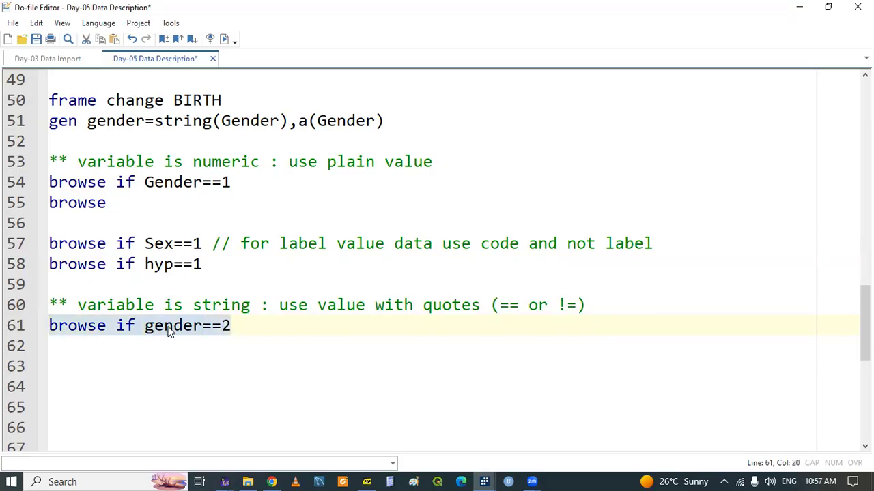
pyautogui.click(484, 481)
pyautogui.click(267, 424)
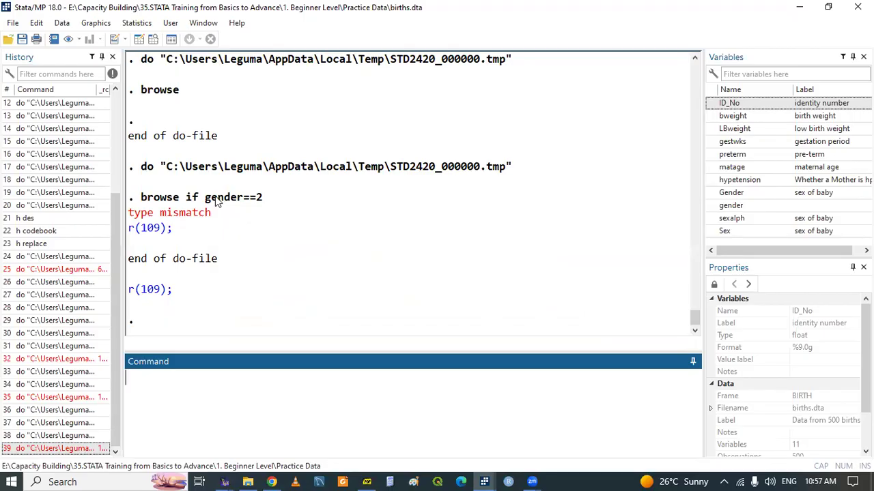
# Step: Review the gender column's storage type in the Data Editor and the PDF slides on Stata string data types
pyautogui.click(485, 479)
pyautogui.click(671, 429)
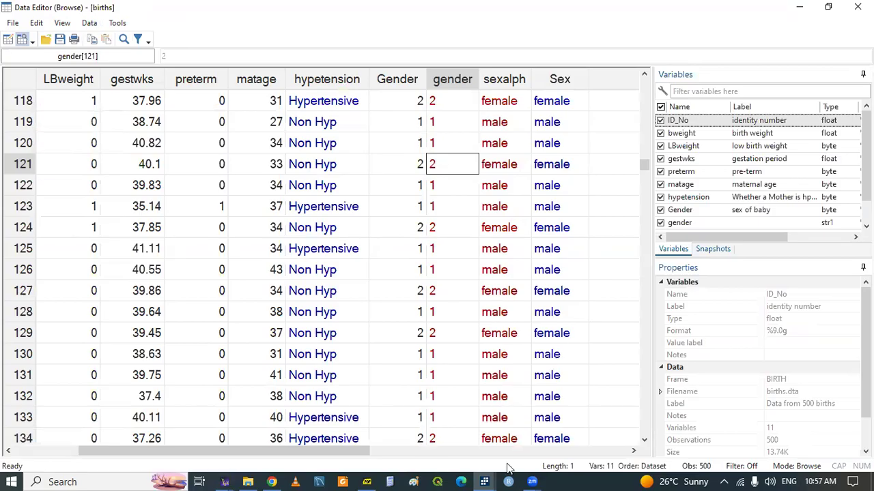
pyautogui.click(366, 478)
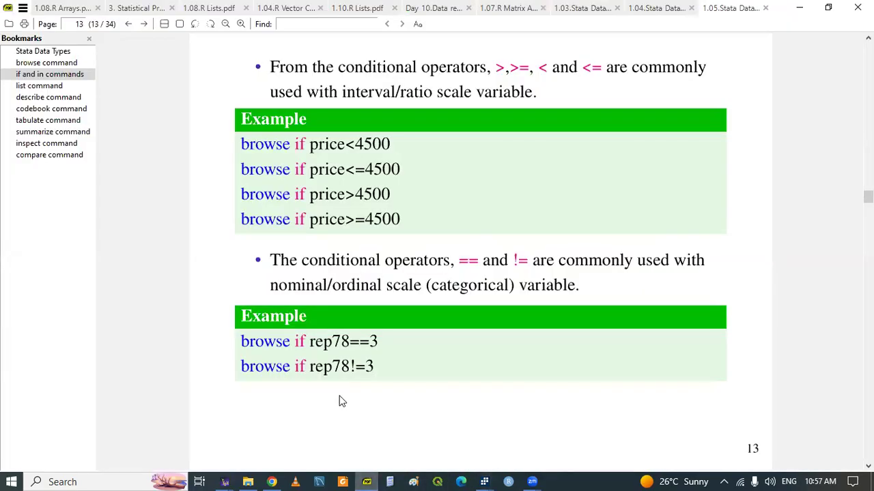
pyautogui.scroll(4, 339, 400)
pyautogui.scroll(7, 342, 402)
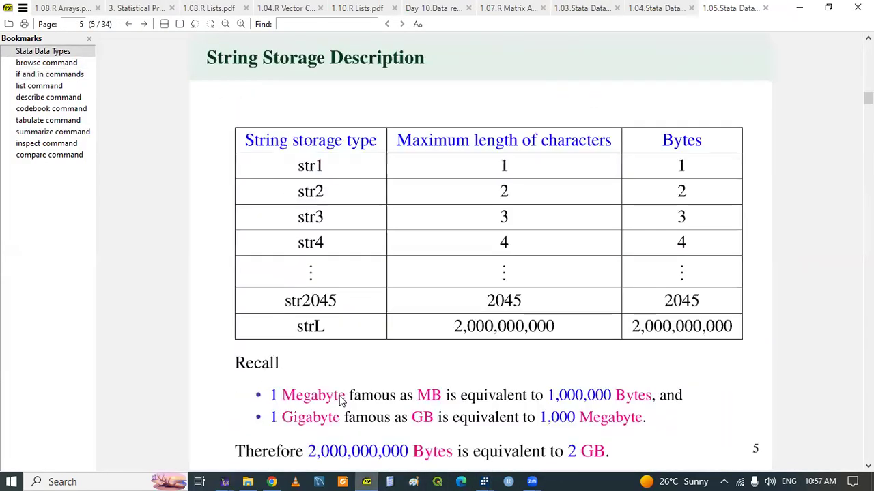
pyautogui.scroll(-1, 342, 401)
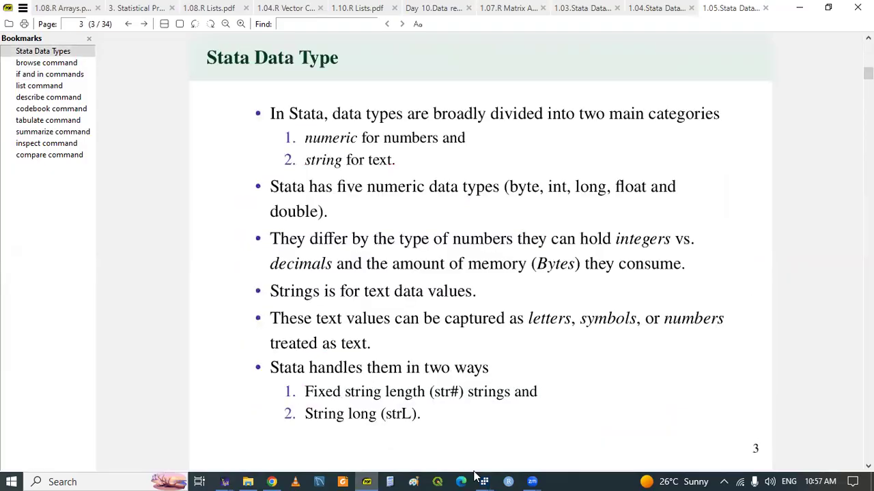
pyautogui.moveTo(483, 478)
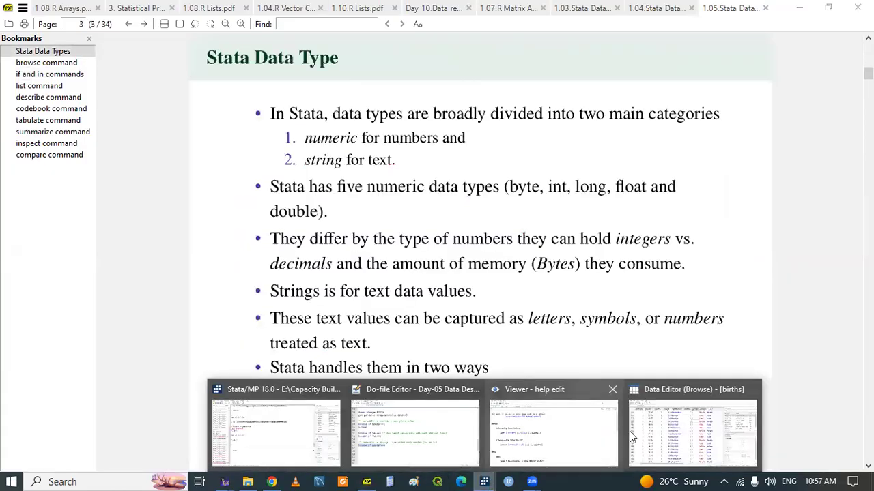
pyautogui.click(631, 436)
pyautogui.click(431, 204)
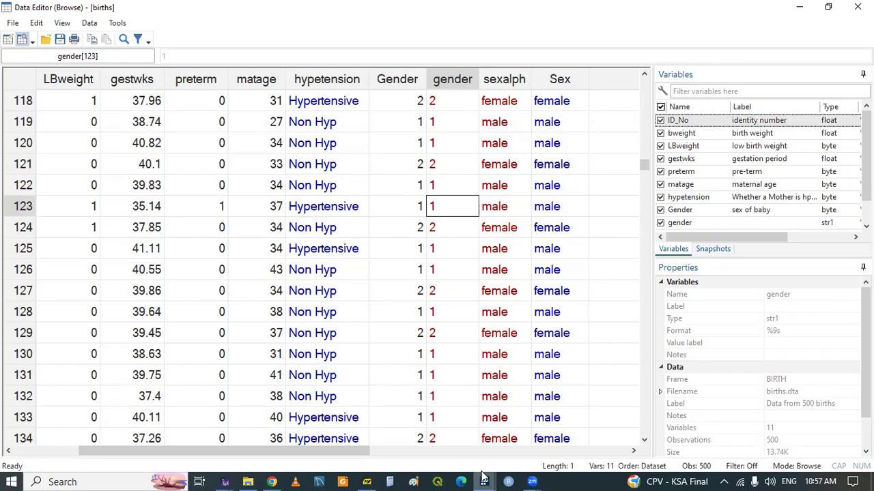
# Step: Enclose the value 2 on line 61 in double quotes and run browse if gender=="2"
pyautogui.moveTo(484, 482)
pyautogui.click(427, 429)
pyautogui.click(236, 337)
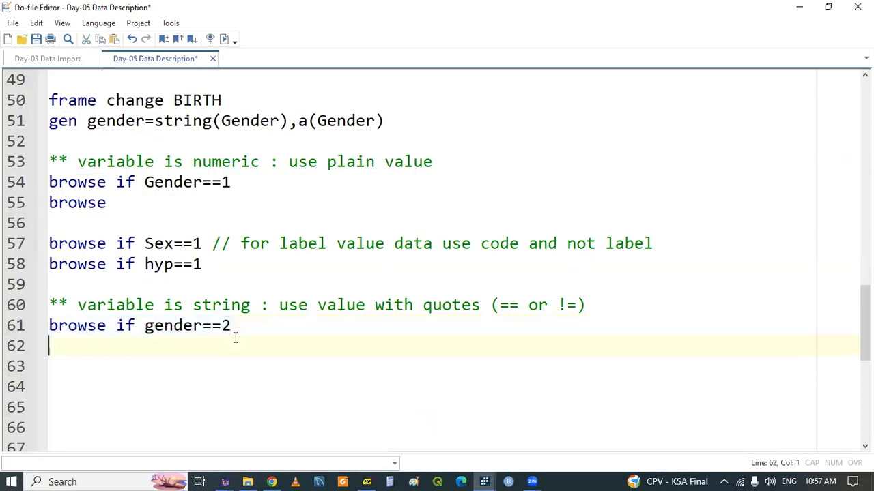
pyautogui.click(240, 325)
pyautogui.write('"2')
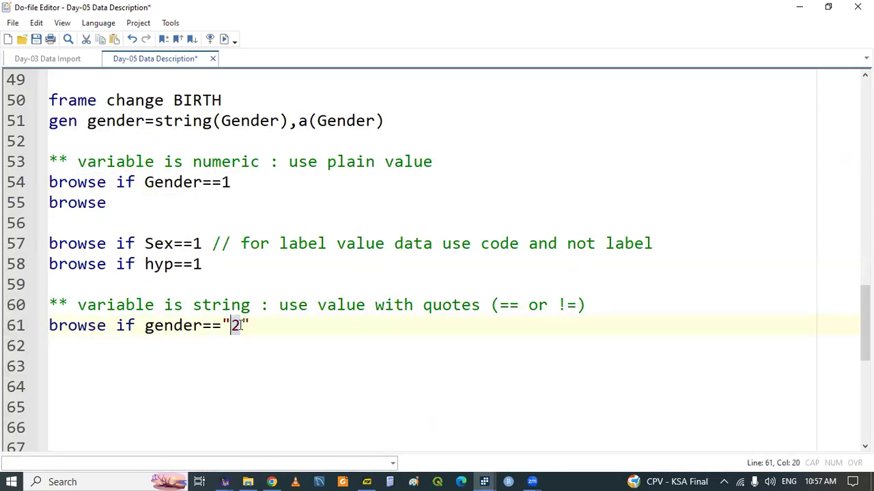
pyautogui.doubleClick(150, 327)
pyautogui.tripleClick(150, 332)
pyautogui.hotkey('ctrl', 'd')
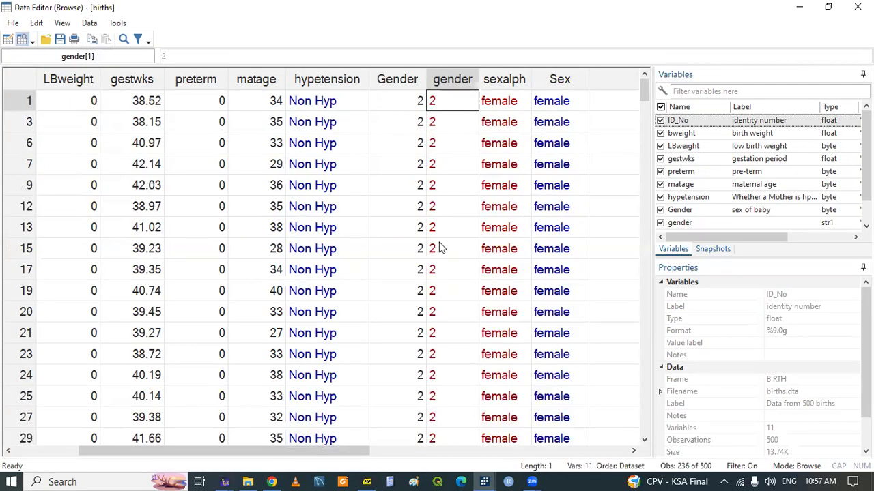
# Step: Run the plain browse command on line 55 to clear the gender filter and show all observations
pyautogui.moveTo(483, 476)
pyautogui.click(460, 460)
pyautogui.click(175, 349)
pyautogui.doubleClick(70, 208)
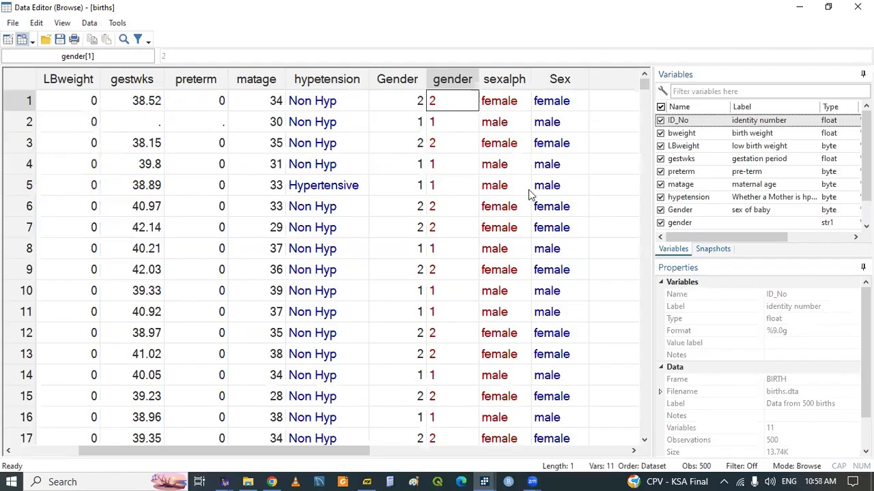
# Step: Review the sexalph column's values and storage type in the Data Editor
pyautogui.click(501, 191)
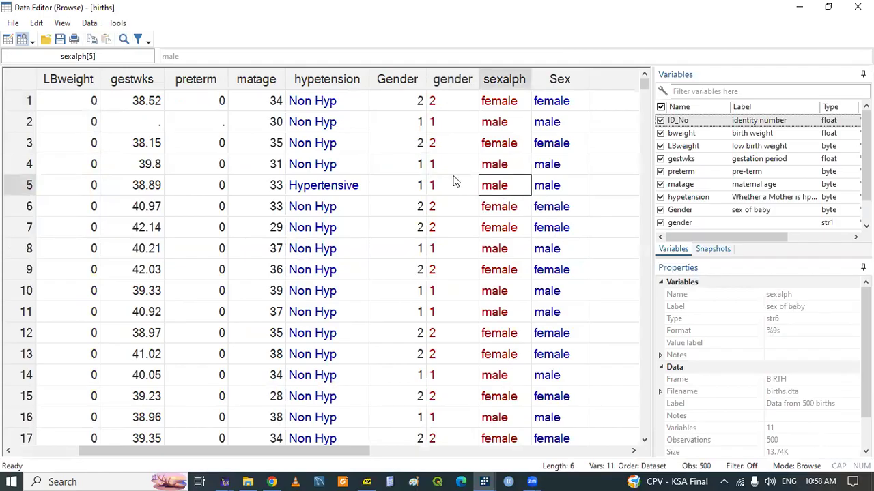
pyautogui.click(497, 172)
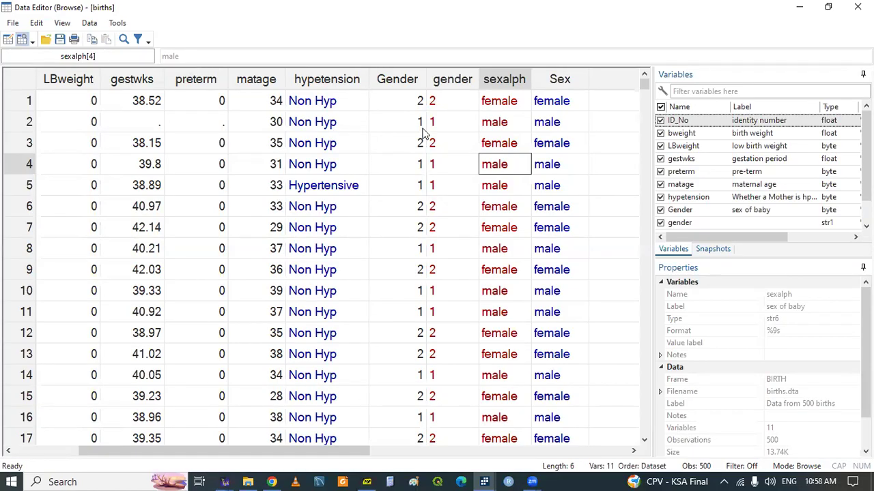
pyautogui.click(501, 149)
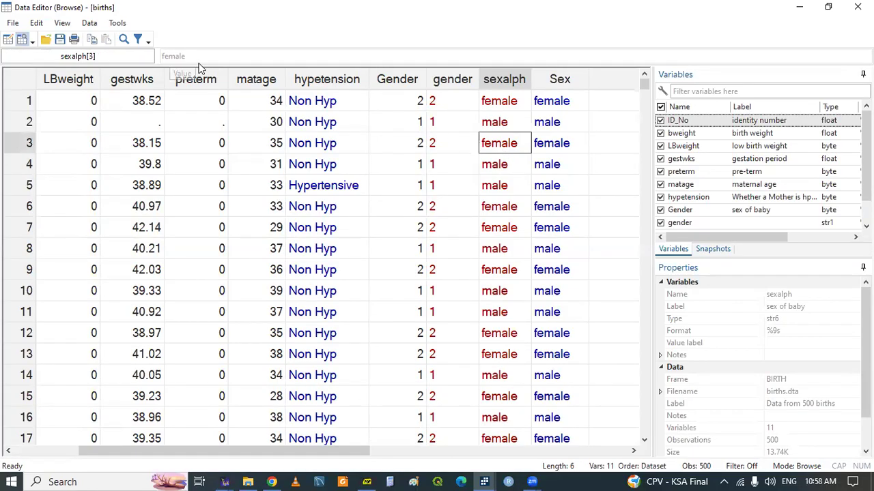
# Step: Write browse sexalph=="female" on line 63 of the Day-05 Data Description do-file
pyautogui.moveTo(483, 480)
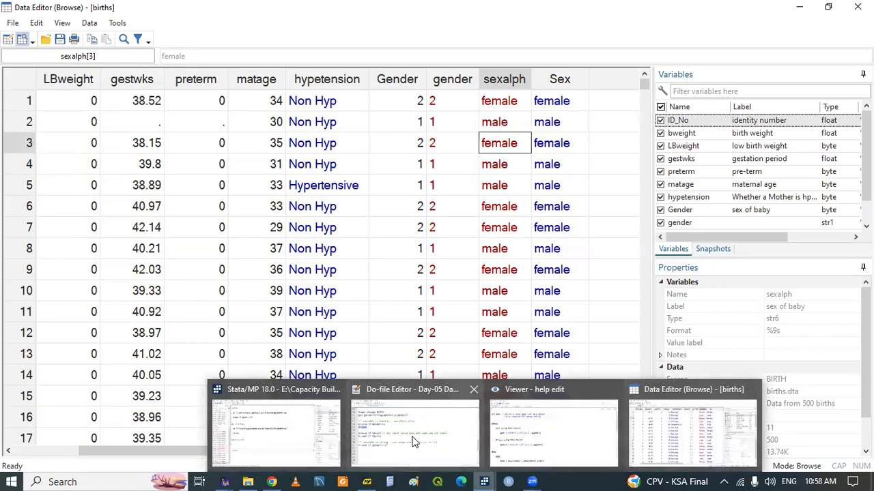
pyautogui.click(413, 441)
pyautogui.click(97, 356)
pyautogui.write('b')
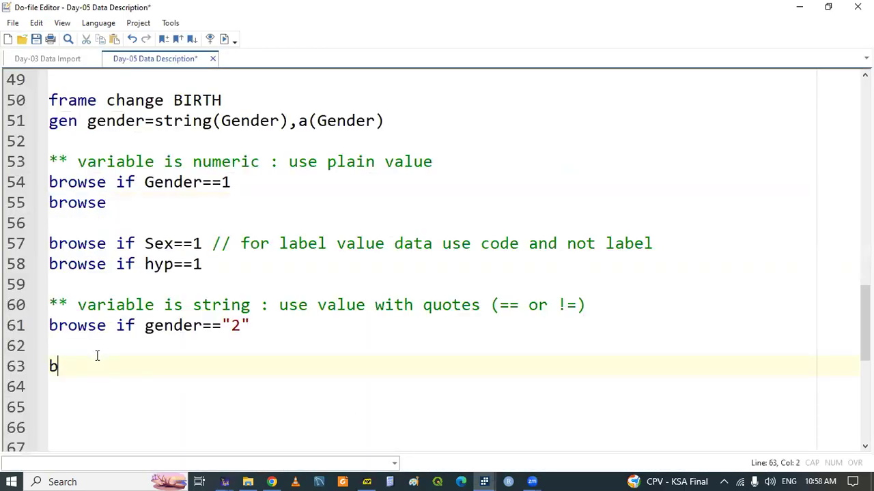
pyautogui.write('rowse se')
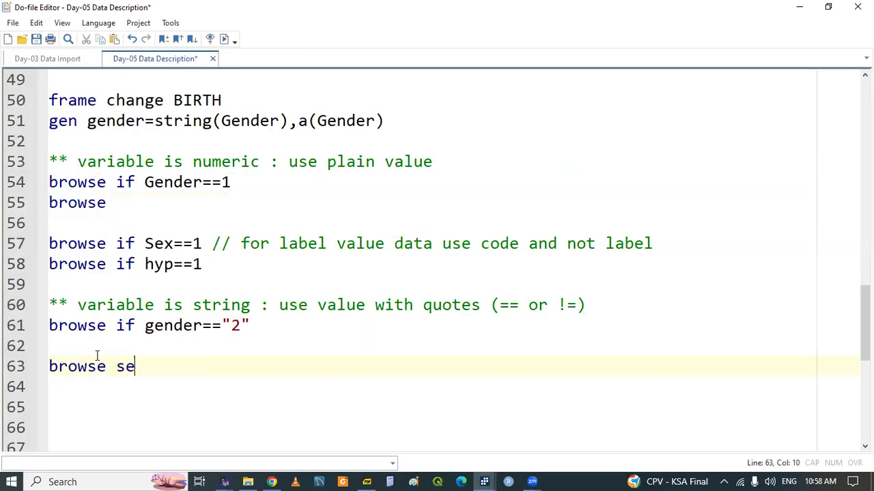
pyautogui.write('xalph=')
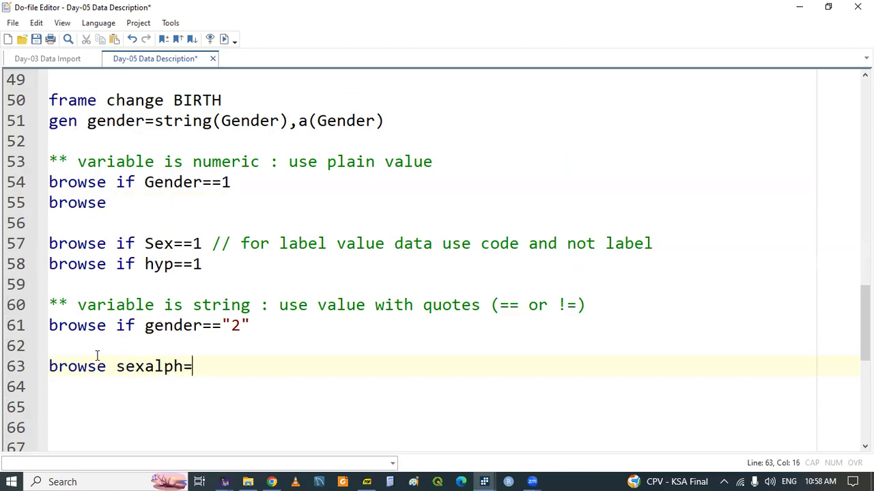
pyautogui.write('=""')
pyautogui.press('Left')
pyautogui.write('female')
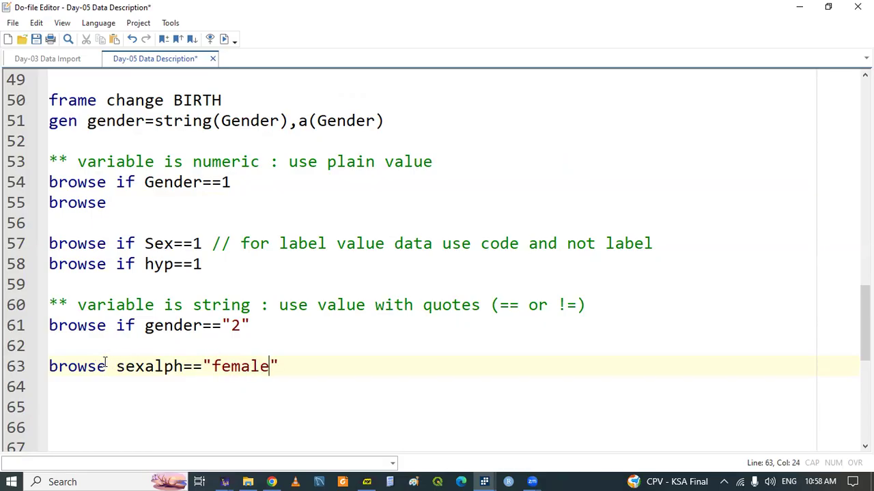
# Step: Try to run browse sexalph=="female" from line 63 and read its output in the main Stata window
pyautogui.doubleClick(85, 368)
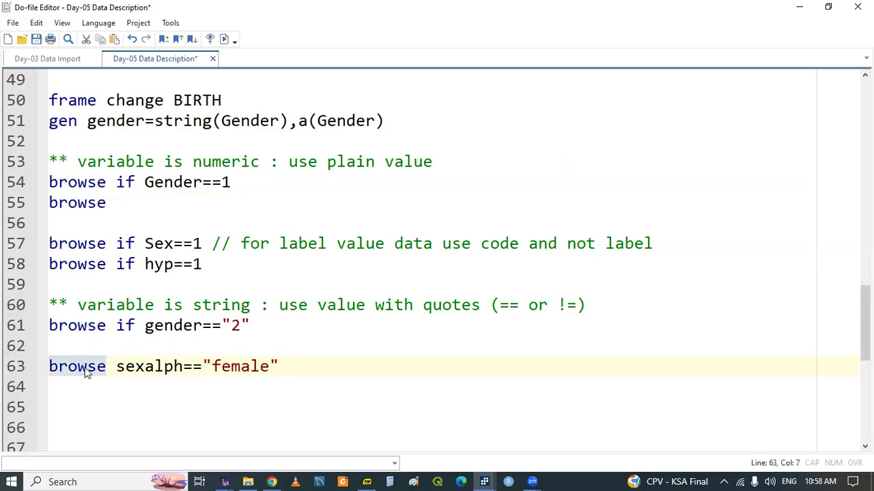
pyautogui.hotkey('shift', 'End')
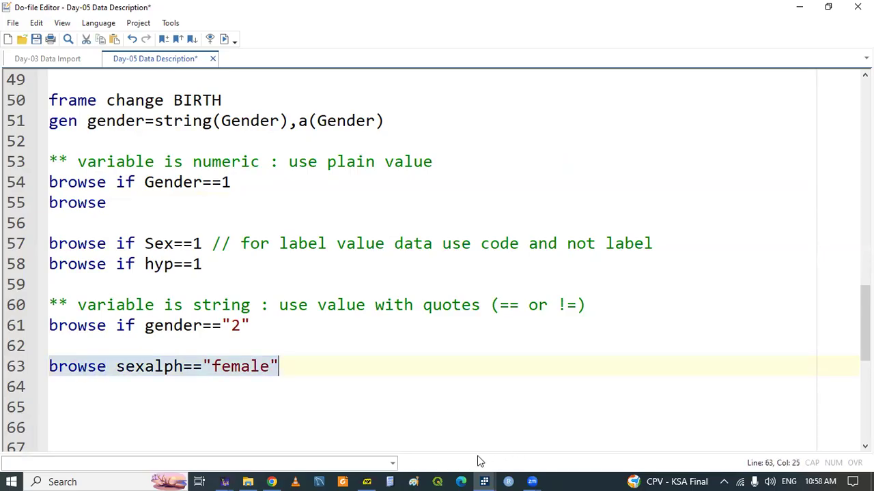
pyautogui.click(484, 482)
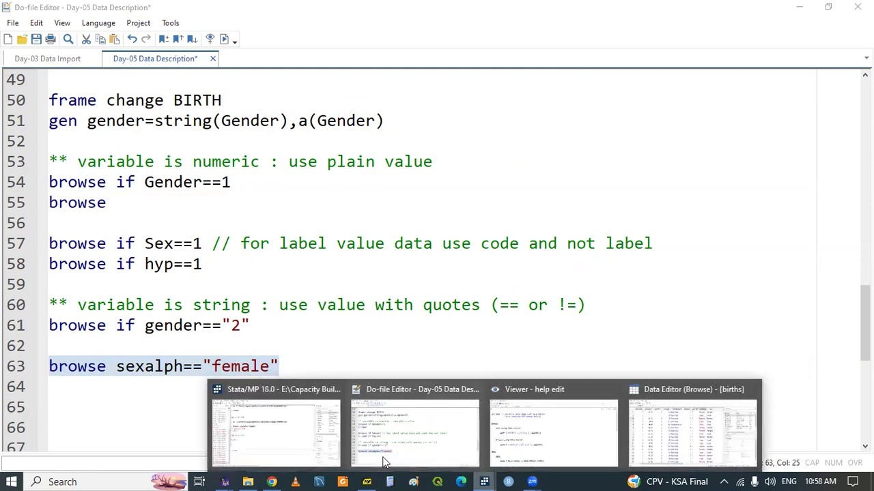
pyautogui.click(301, 434)
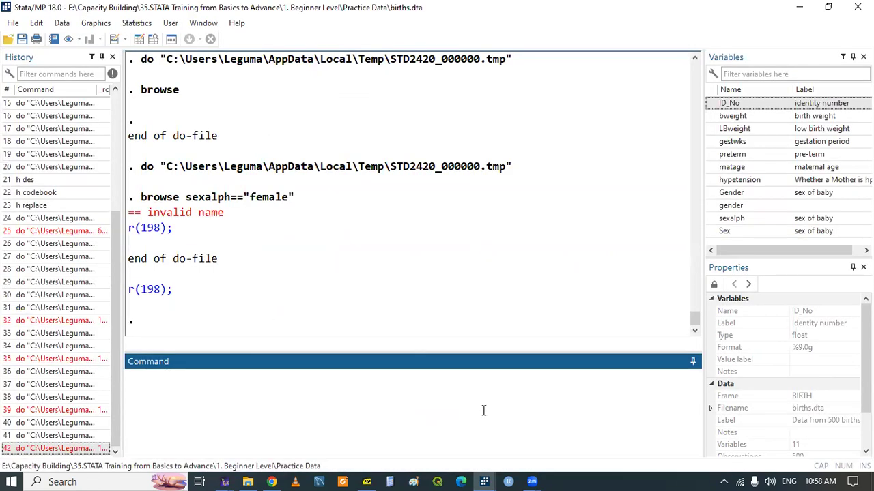
# Step: Insert the missing if on line 63 of the do-file and run browse if sexalph=="female"
pyautogui.click(484, 482)
pyautogui.click(430, 447)
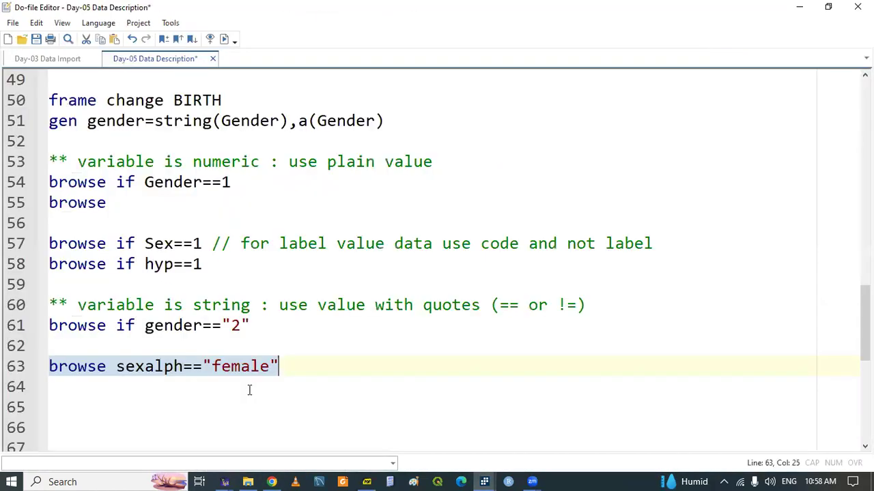
pyautogui.click(116, 367)
pyautogui.write('if')
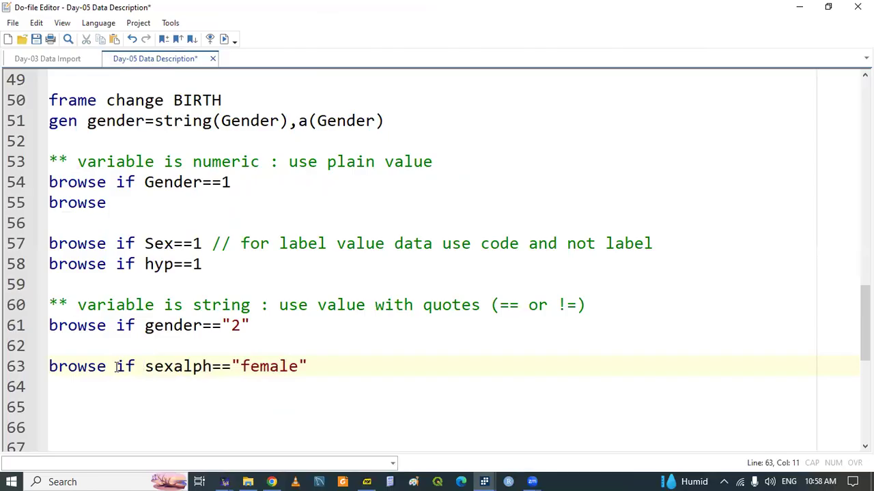
pyautogui.tripleClick(79, 366)
pyautogui.hotkey('ctrl', 'd')
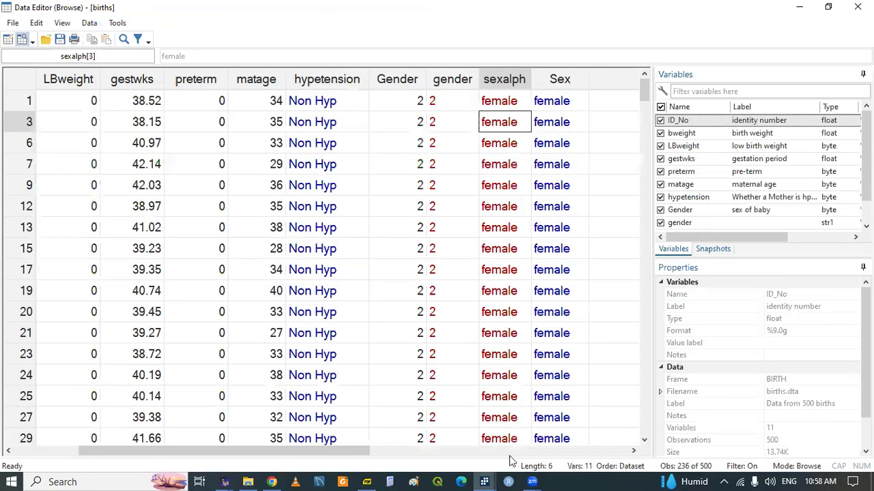
# Step: Add browse if sexalp > 1 on line 64 of the do-file, reusing the start of the line 63 command
pyautogui.moveTo(484, 482)
pyautogui.click(430, 440)
pyautogui.click(181, 381)
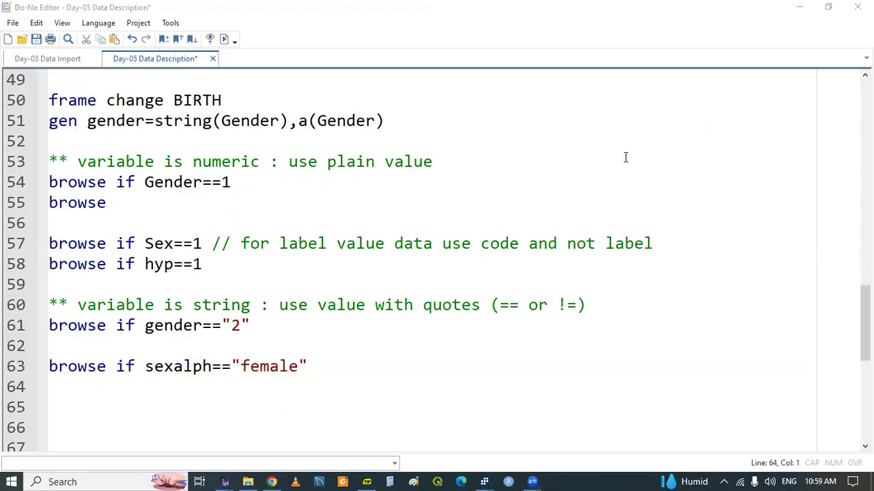
pyautogui.click(98, 386)
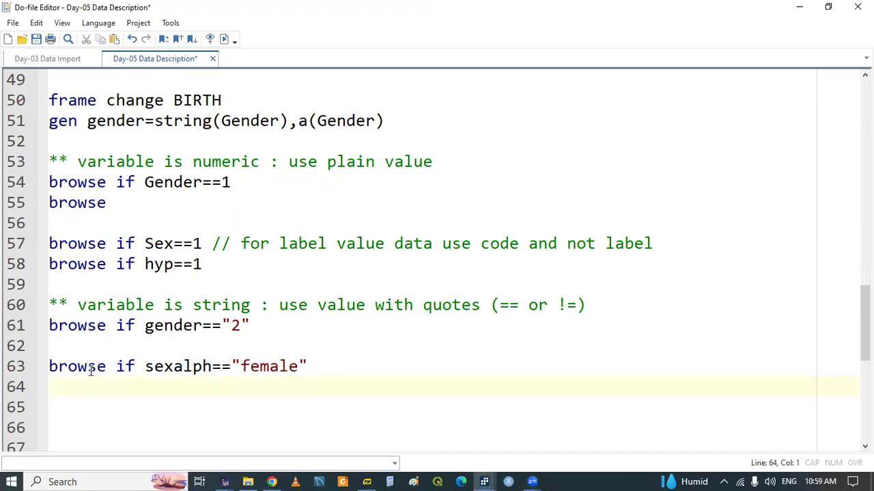
pyautogui.click(50, 367)
pyautogui.moveTo(77, 366); pyautogui.dragTo(207, 369)
pyautogui.hotkey('ctrl', 'c')
pyautogui.click(131, 386)
pyautogui.hotkey('ctrl', 'v')
pyautogui.write('> 2')
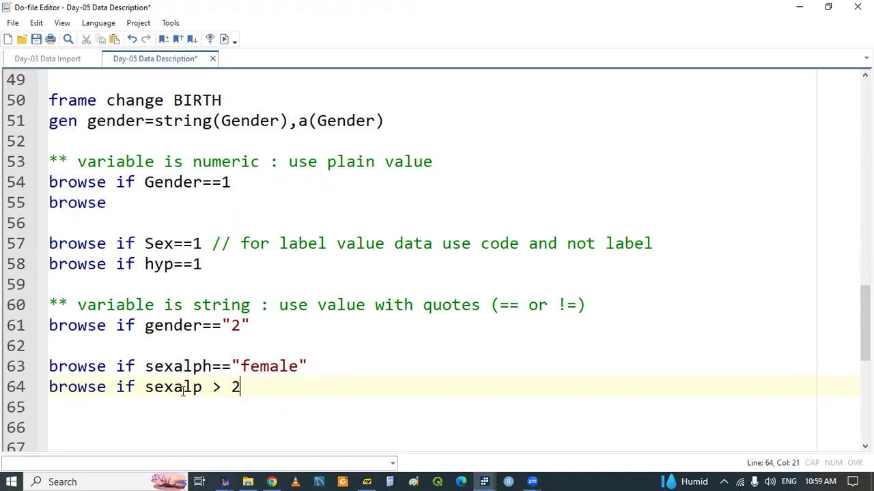
pyautogui.press('BackSpace')
pyautogui.write('1')
# Step: Try to run browse if sexalp > 1 from line 64 and read its output in the main Stata window
pyautogui.doubleClick(77, 387)
pyautogui.hotkey('shift', 'End')
pyautogui.hotkey('ctrl', 'd')
pyautogui.click(485, 479)
pyautogui.click(292, 404)
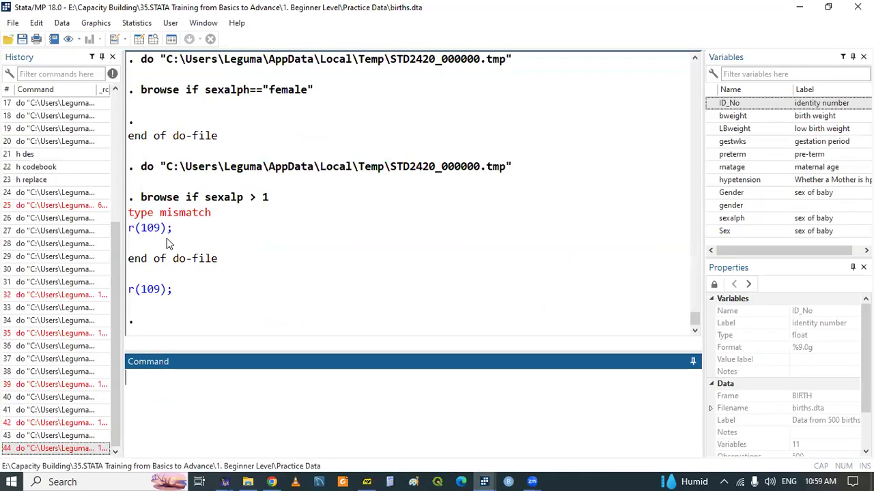
pyautogui.moveTo(130, 213); pyautogui.dragTo(206, 218)
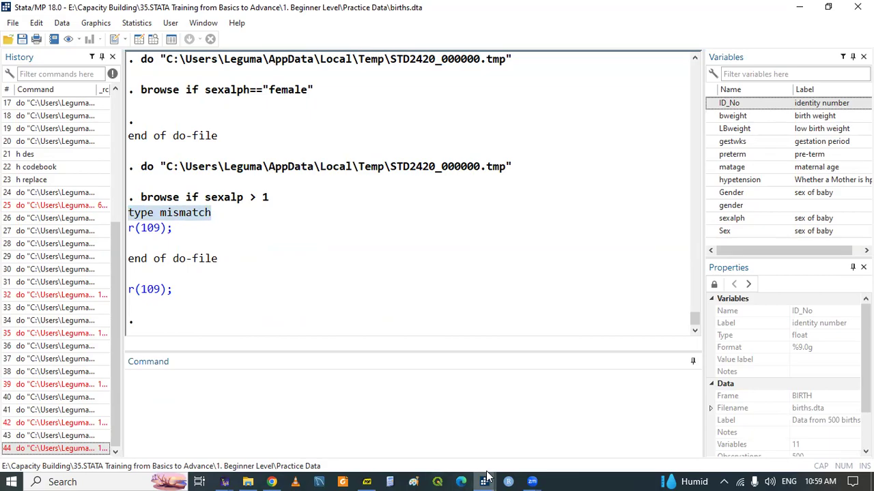
# Step: Change the line 64 condition in the do-file to gender > "1", with the value in double quotes
pyautogui.click(486, 479)
pyautogui.click(410, 436)
pyautogui.click(234, 387)
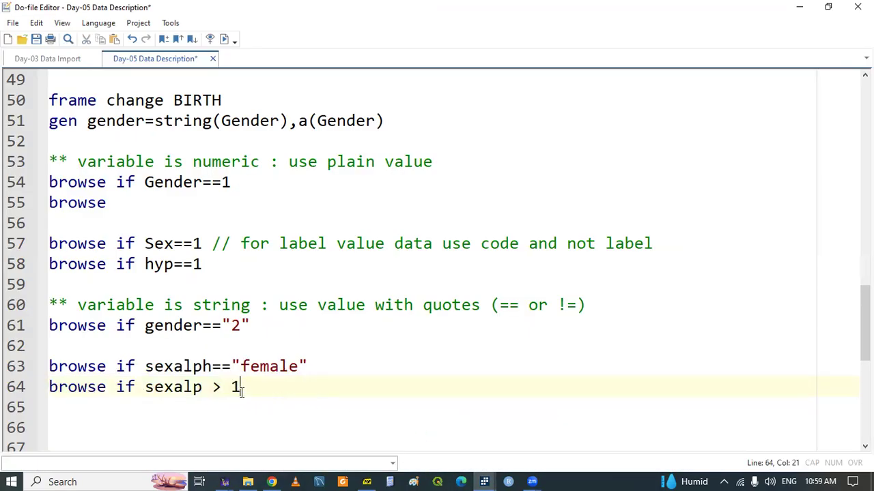
pyautogui.moveTo(234, 387); pyautogui.dragTo(244, 387)
pyautogui.doubleClick(167, 326)
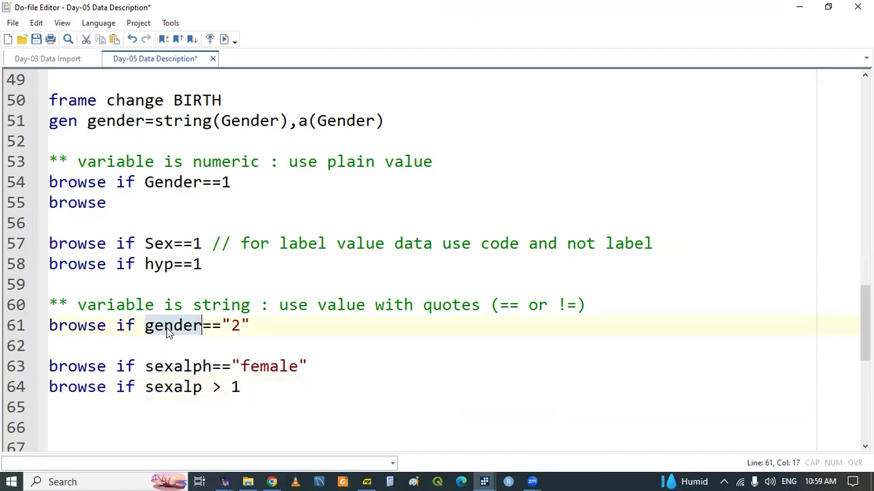
pyautogui.doubleClick(156, 387)
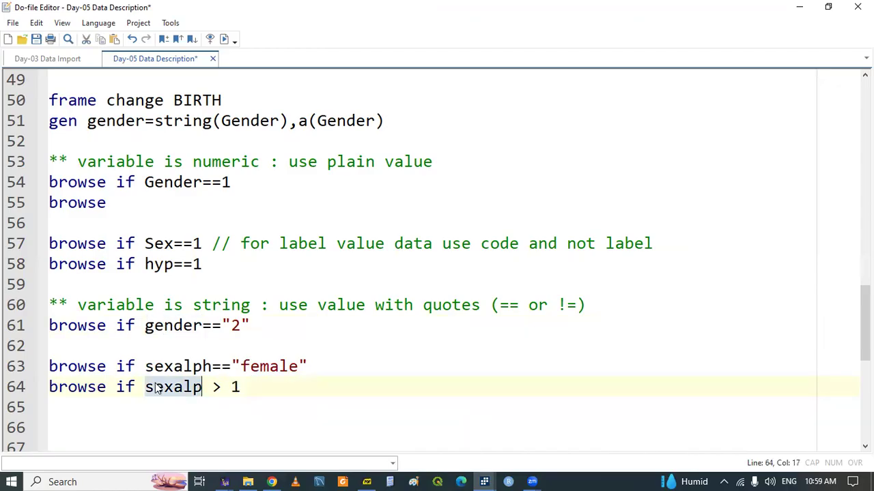
pyautogui.hotkey('ctrl', 'v')
pyautogui.moveTo(232, 387); pyautogui.dragTo(243, 387)
pyautogui.write(':')
pyautogui.press('BackSpace')
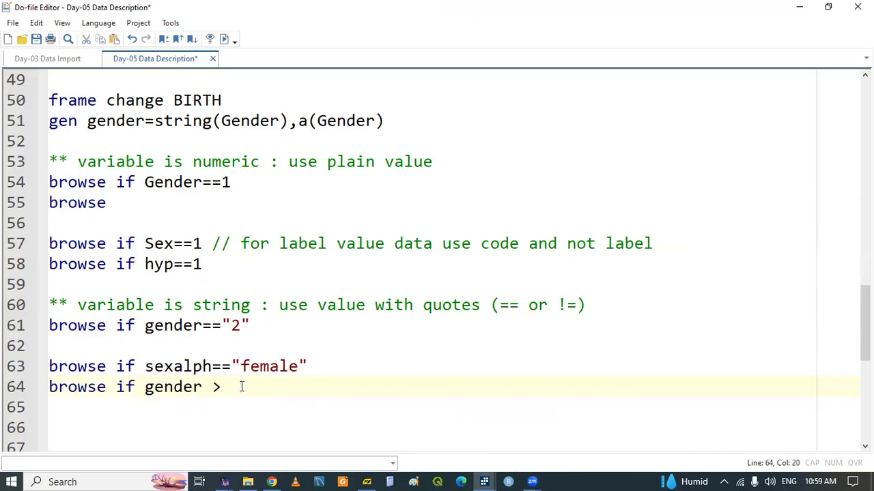
pyautogui.moveTo(232, 387); pyautogui.dragTo(243, 387)
pyautogui.write('"1')
# Step: Run browse if gender > "1" from line 64 and check the filtered observations in the Data Editor
pyautogui.doubleClick(83, 387)
pyautogui.hotkey('shift', 'End')
pyautogui.hotkey('ctrl', 'd')
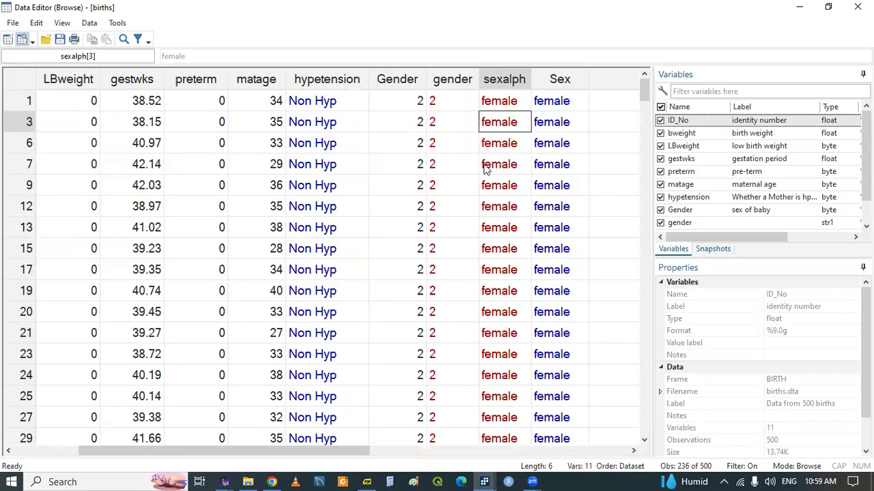
pyautogui.moveTo(645, 104); pyautogui.dragTo(645, 85)
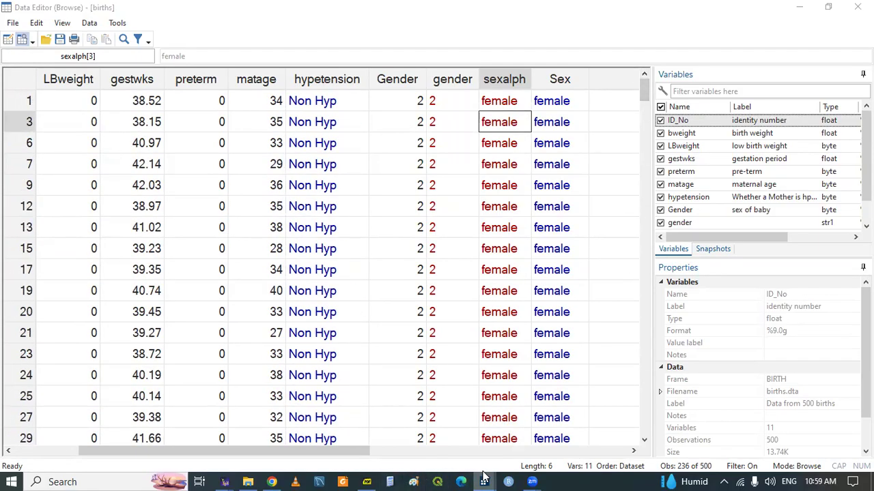
# Step: Duplicate the line 64 command onto line 65 of the do-file and change its condition to gender < "2"
pyautogui.moveTo(483, 482)
pyautogui.click(368, 418)
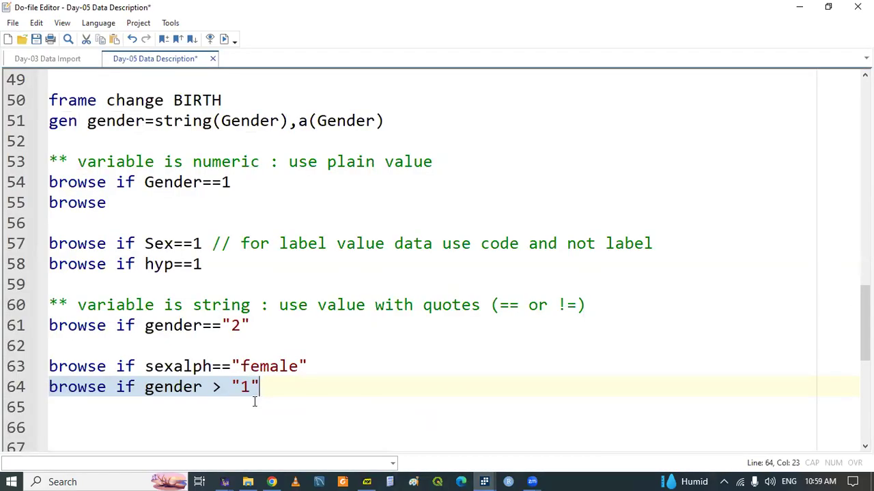
pyautogui.click(254, 403)
pyautogui.hotkey('ctrl', 'v')
pyautogui.click(216, 408)
pyautogui.press('Delete')
pyautogui.press('Delete')
pyautogui.write('<')
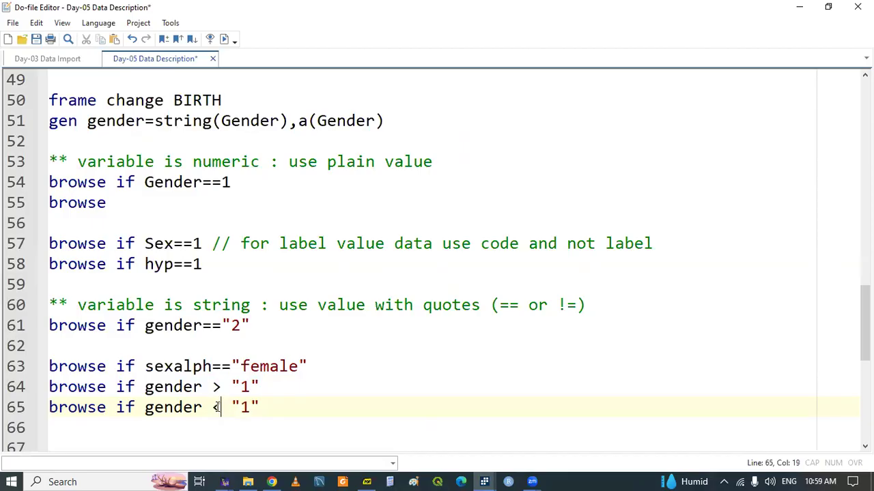
pyautogui.click(251, 407)
pyautogui.press('BackSpace')
pyautogui.write('2')
# Step: Run browse if gender < "2" from line 65 and check the filtered observations in the Data Editor
pyautogui.doubleClick(176, 407)
pyautogui.tripleClick(179, 409)
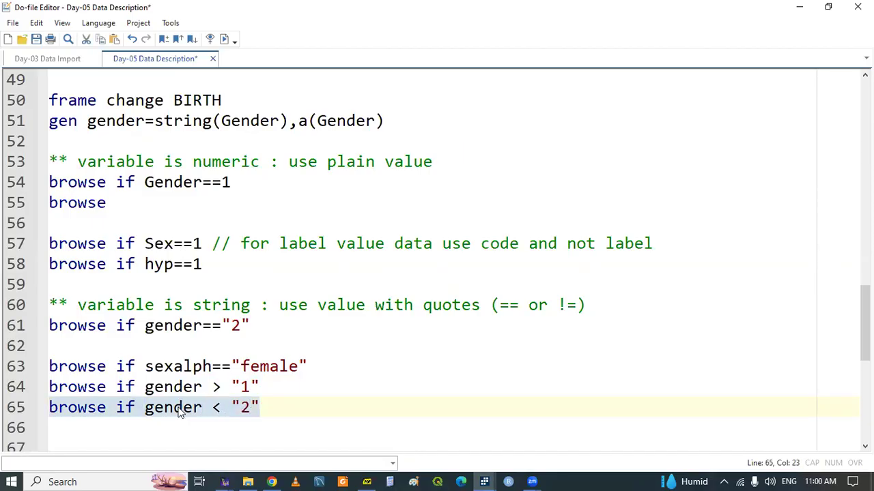
pyautogui.hotkey('ctrl', 'd')
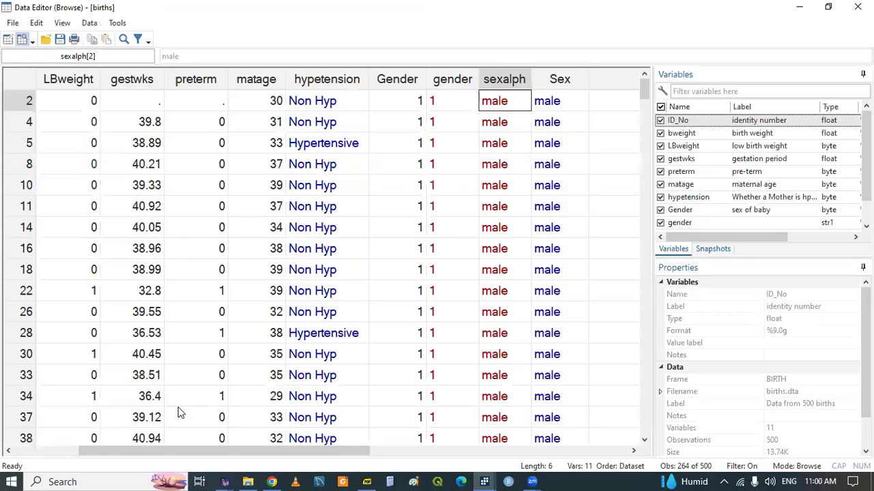
pyautogui.click(507, 167)
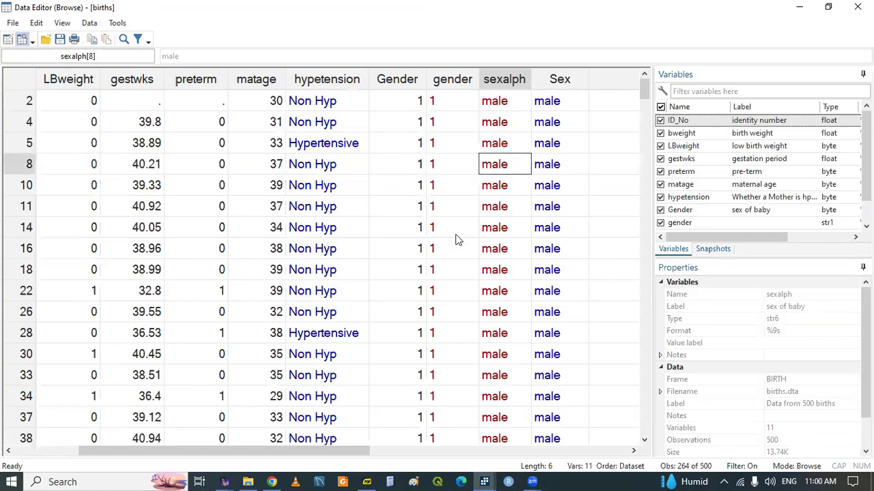
# Step: Return to the Day-05 Data Description do-file and save it
pyautogui.click(484, 482)
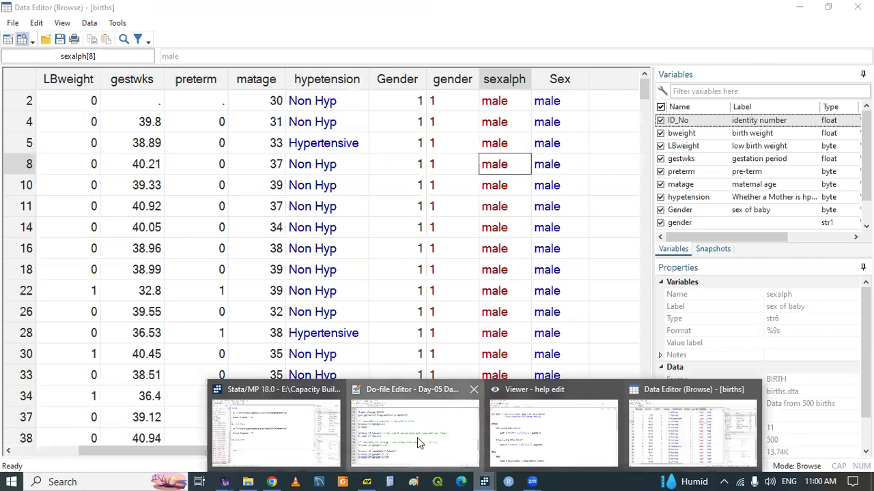
pyautogui.click(417, 438)
pyautogui.click(242, 420)
pyautogui.hotkey('ctrl', 's')
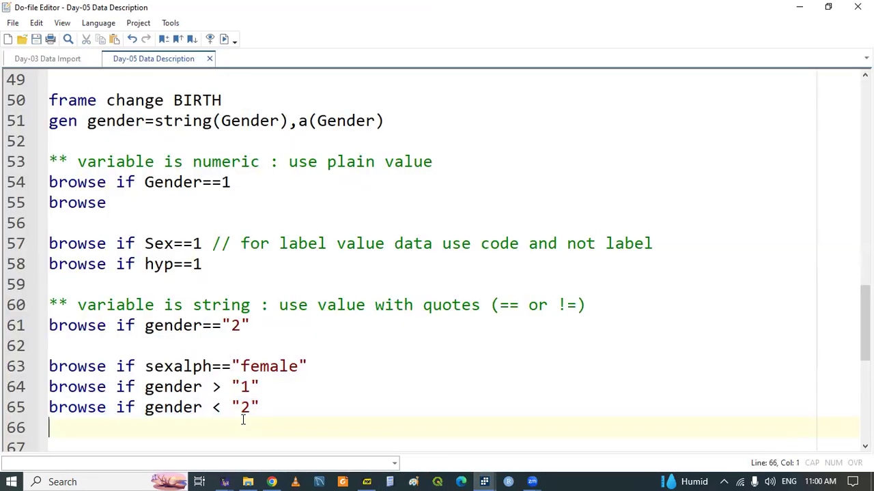
# Step: Leave empty space below the gender comparison commands, save the do-file again and place the cursor on blank line 72
pyautogui.press('Return')
pyautogui.press('Return')
pyautogui.press('Return')
pyautogui.press('Return')
pyautogui.press('Up')
pyautogui.press('Up')
pyautogui.press('Up')
pyautogui.hotkey('ctrl', 's')
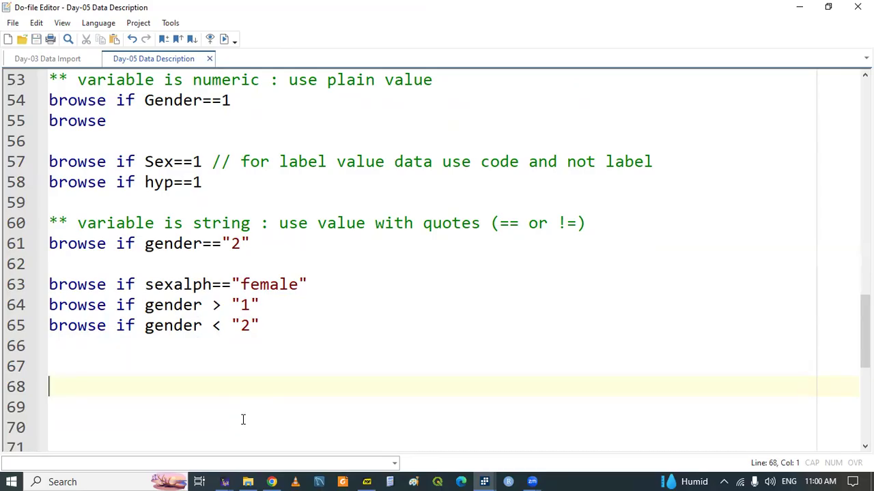
pyautogui.press('Return')
pyautogui.press('Return')
pyautogui.press('Return')
pyautogui.press('Return')
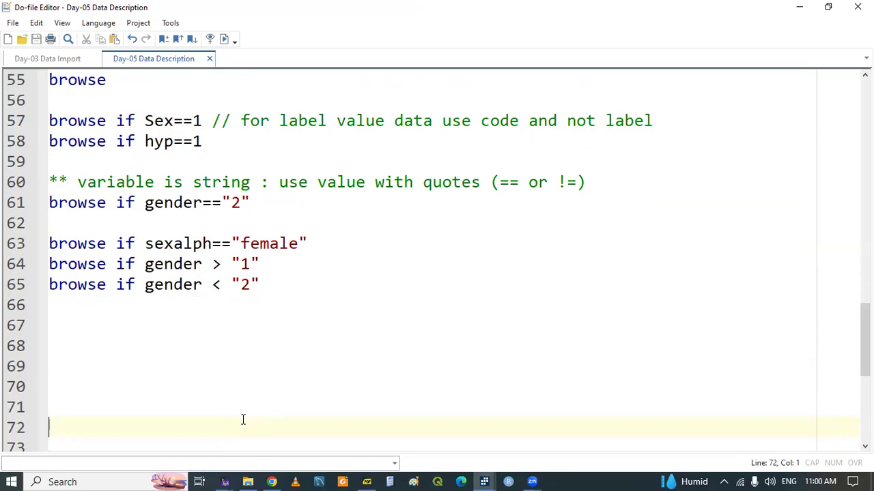
# Step: Add two more blank lines at the end of the do-file, place the cursor on line 68 and save
pyautogui.press('Return')
pyautogui.press('Return')
pyautogui.press('Up')
pyautogui.press('Up')
pyautogui.press('Up')
pyautogui.press('Up')
pyautogui.press('Up')
pyautogui.press('Up')
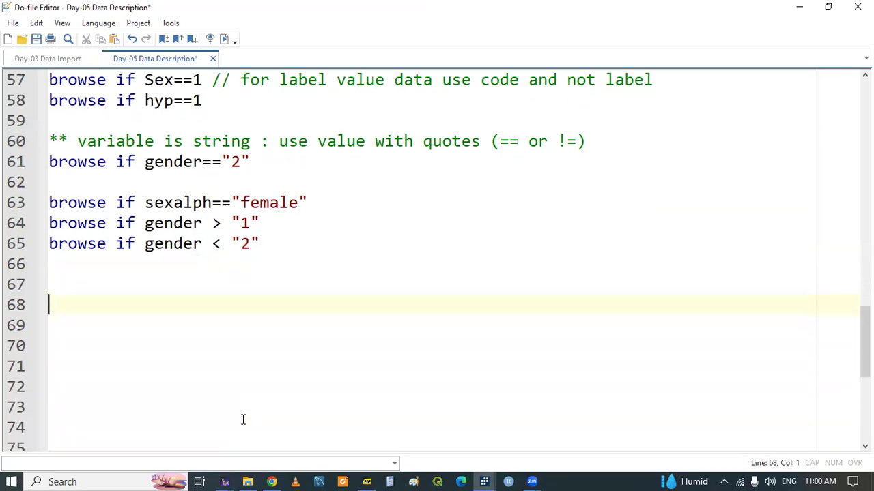
pyautogui.hotkey('ctrl', 's')
# Step: Switch to the 1.05 Stata PDF slides and review the if operators and the browse if examples up to page 13
pyautogui.click(369, 480)
pyautogui.scroll(-6, 441, 360)
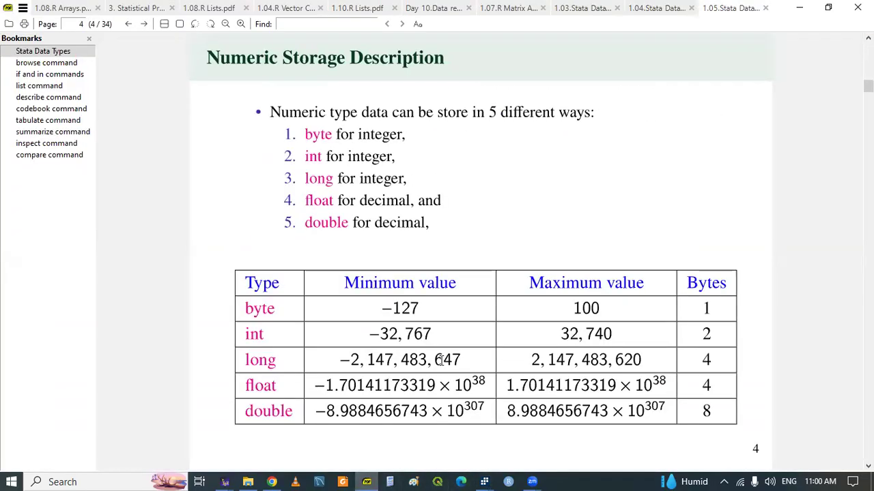
pyautogui.scroll(-3, 441, 360)
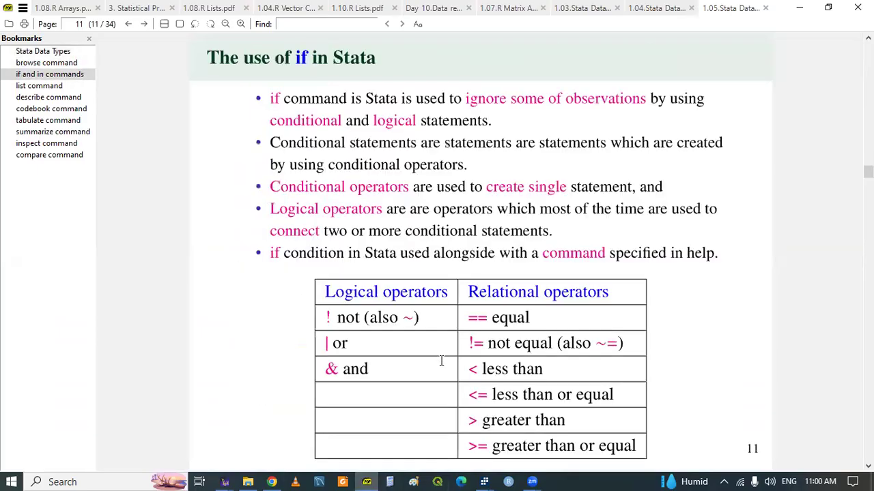
pyautogui.scroll(-1, 441, 360)
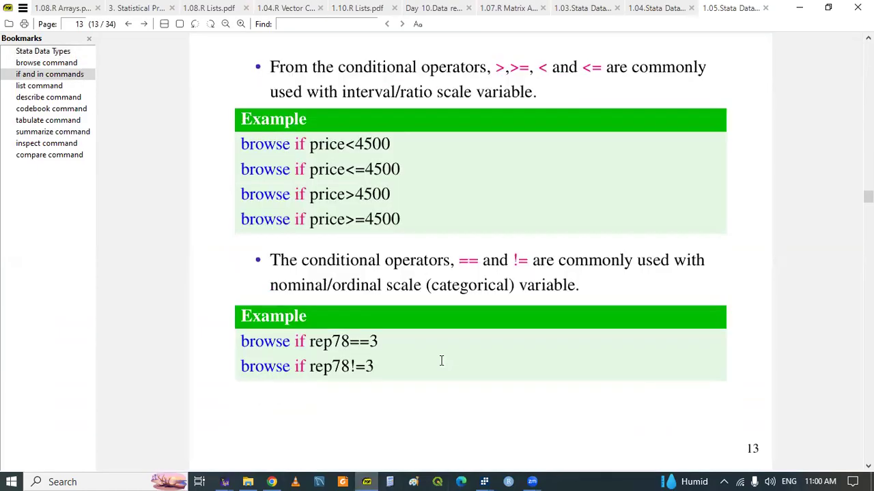
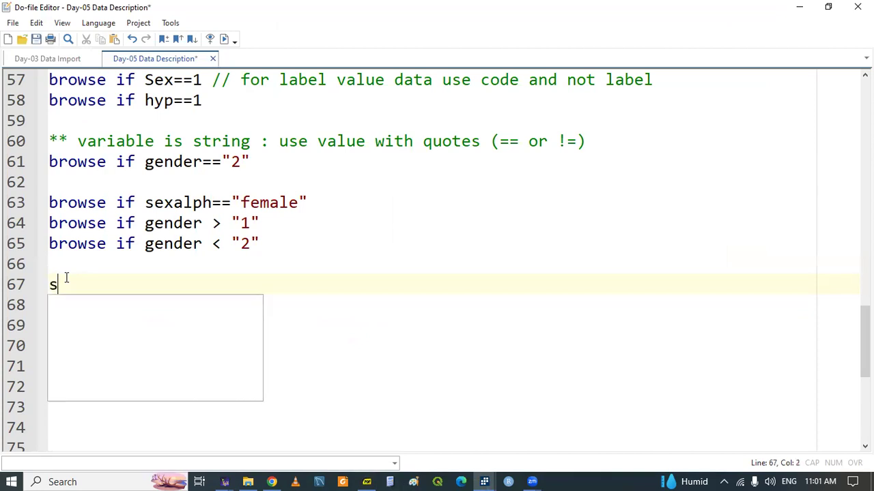
pyautogui.press('BackSpace')
pyautogui.press('BackSpace')
pyautogui.write('fra')
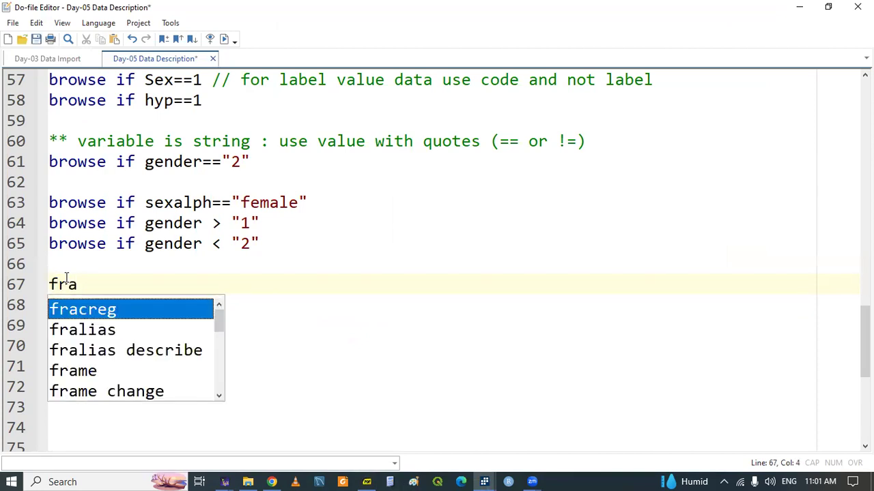
pyautogui.press('Escape')
pyautogui.press('BackSpace')
pyautogui.press('BackSpace')
pyautogui.press('BackSpace')
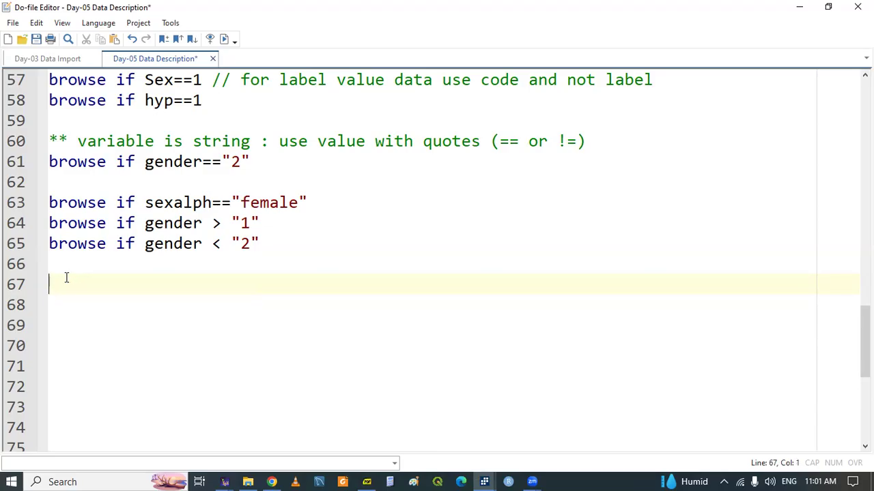
# Step: Examine the births variables in the Data Editor across the columns, especially the gestwks values, to choose a variable for a combined condition
pyautogui.click(484, 477)
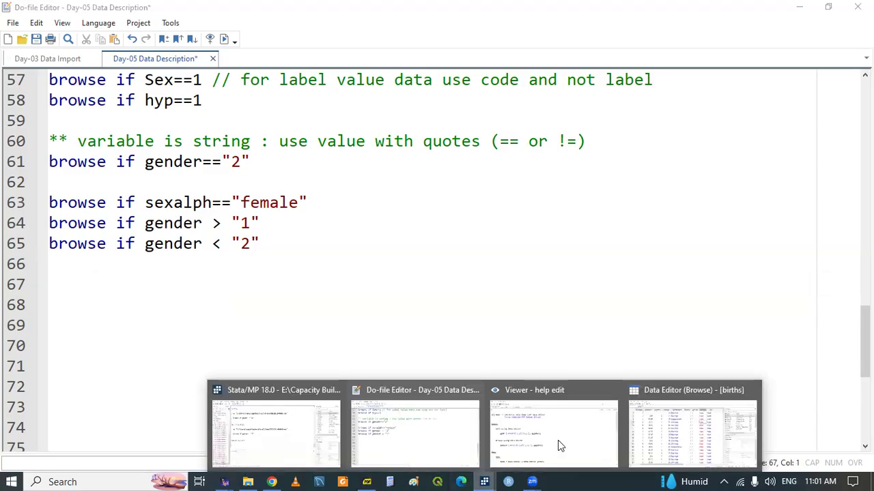
pyautogui.click(659, 428)
pyautogui.click(123, 208)
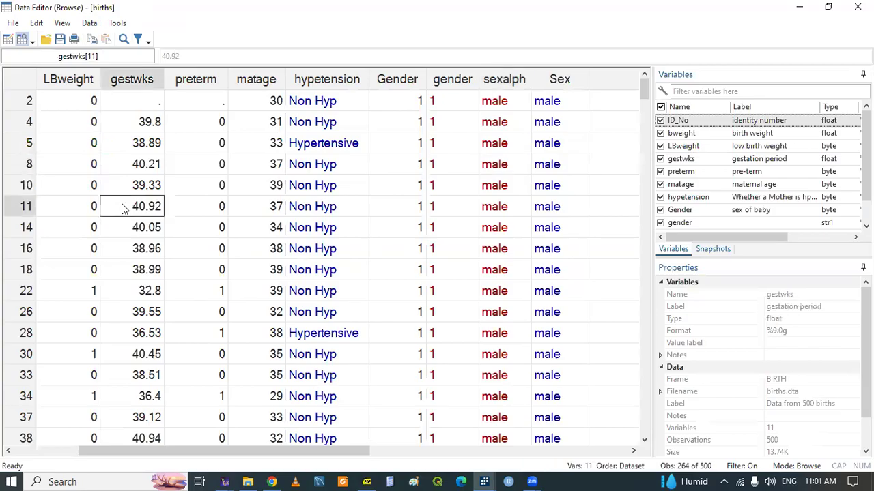
pyautogui.press('Home')
pyautogui.press('Right')
pyautogui.press('Right')
pyautogui.press('Right')
pyautogui.press('Right')
pyautogui.press('Right')
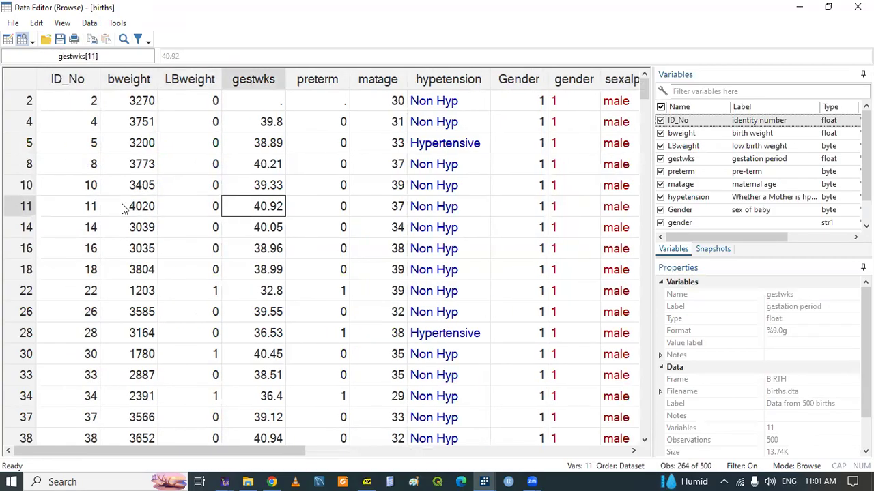
pyautogui.press('Right')
pyautogui.press('Right')
pyautogui.press('Right')
pyautogui.press('Right')
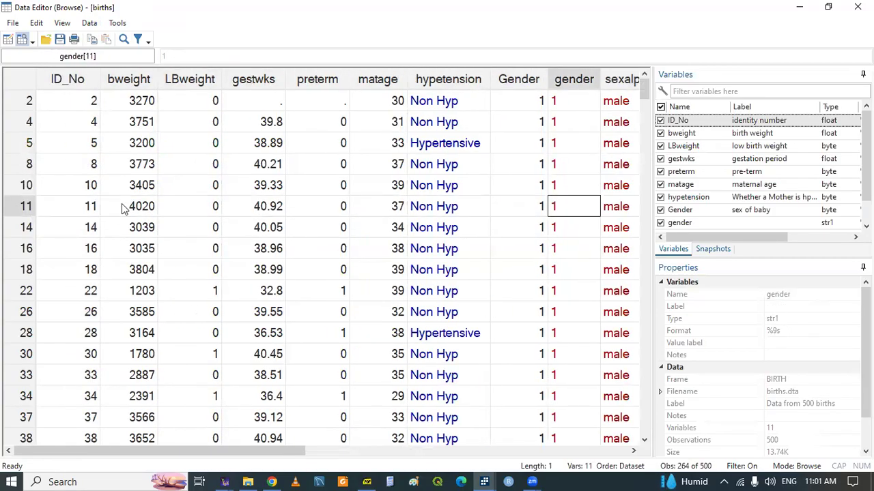
pyautogui.press('Left')
pyautogui.press('Left')
pyautogui.press('Left')
pyautogui.press('Left')
pyautogui.press('Left')
pyautogui.press('Left')
pyautogui.press('Left')
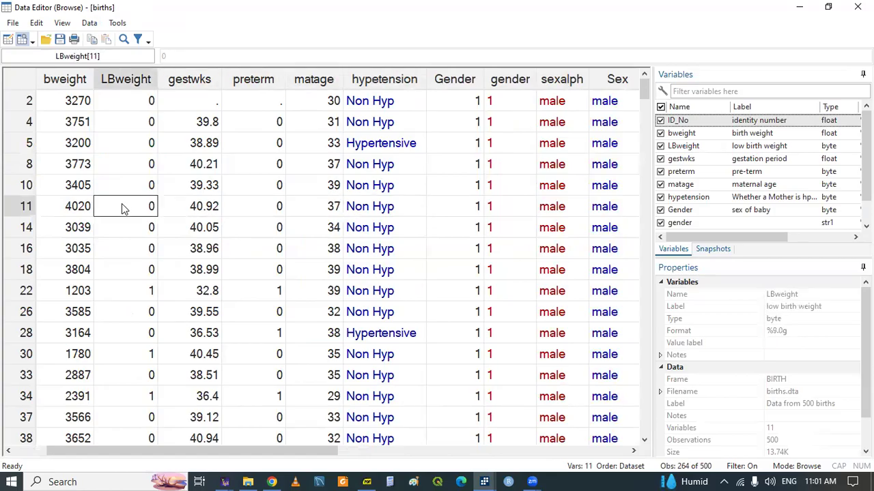
pyautogui.click(212, 236)
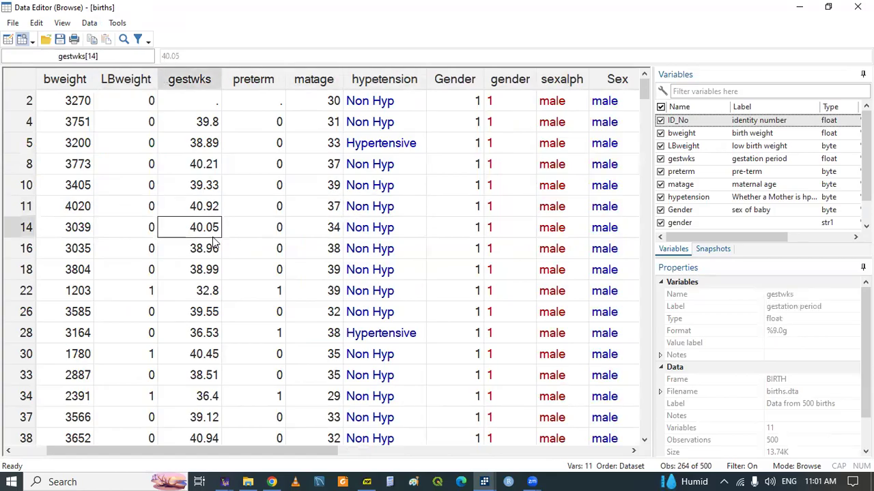
pyautogui.click(207, 273)
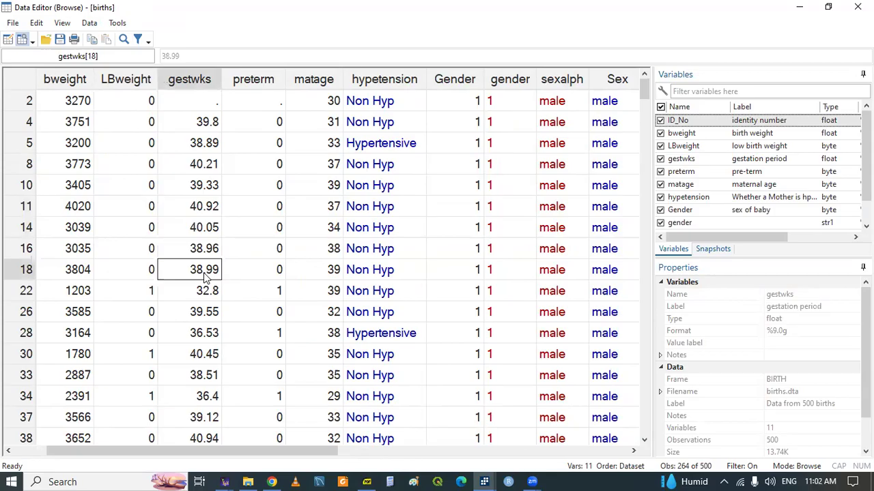
# Step: Add the comment "** if for two or more condtional statements" on line 67 of the Day-05 do-file and save it
pyautogui.moveTo(484, 482)
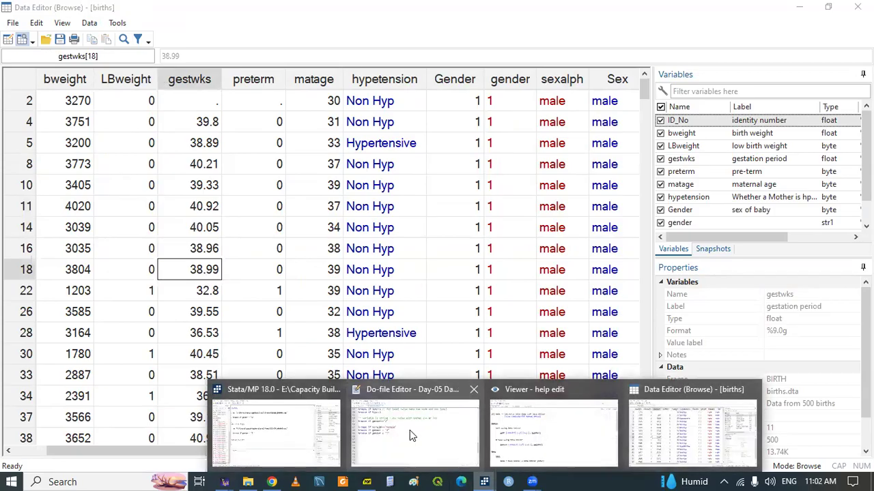
pyautogui.click(409, 430)
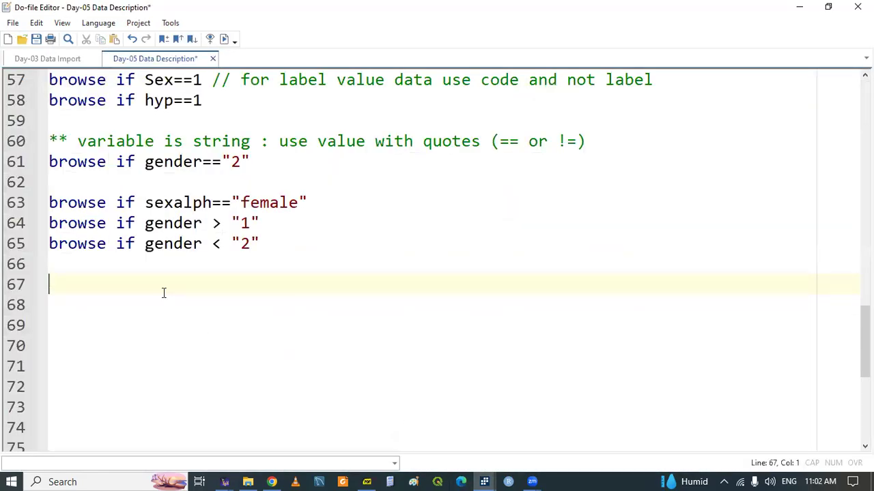
pyautogui.write('** tow')
pyautogui.press('BackSpace')
pyautogui.press('BackSpace')
pyautogui.press('BackSpace')
pyautogui.press('BackSpace')
pyautogui.write('if fo')
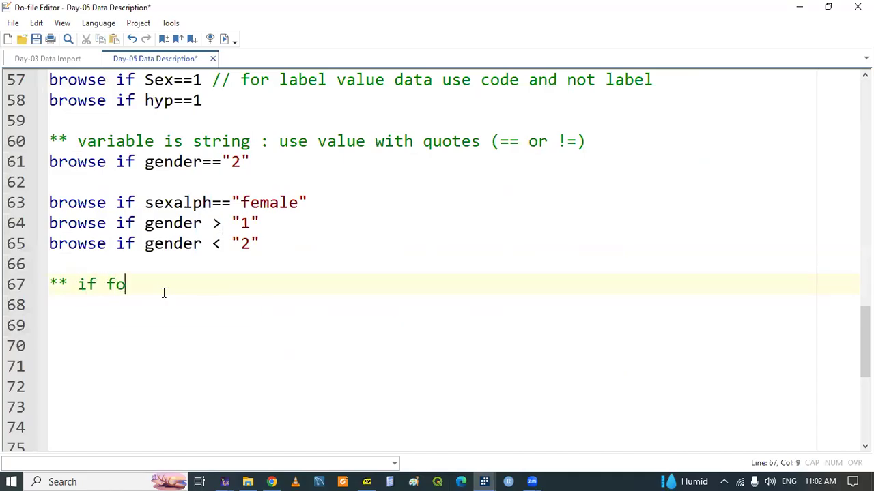
pyautogui.write('w')
pyautogui.press('BackSpace')
pyautogui.write('r tow')
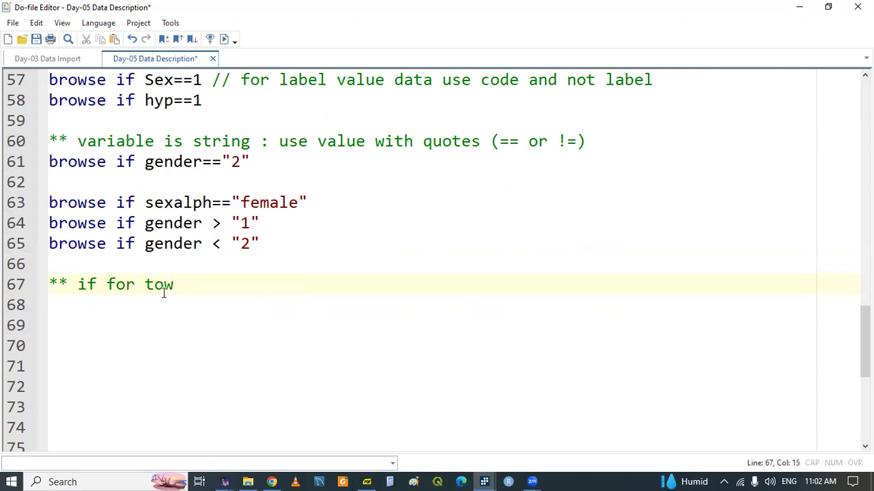
pyautogui.press('BackSpace')
pyautogui.press('BackSpace')
pyautogui.write('wo or more ')
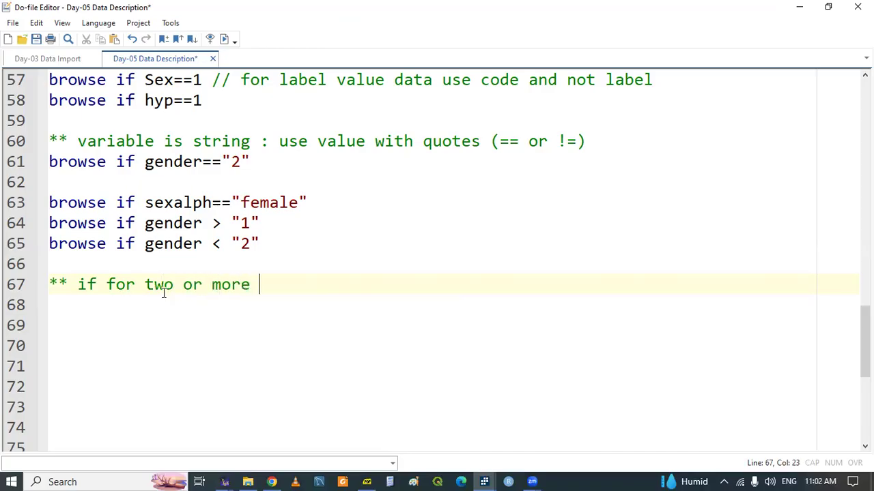
pyautogui.write('condtio')
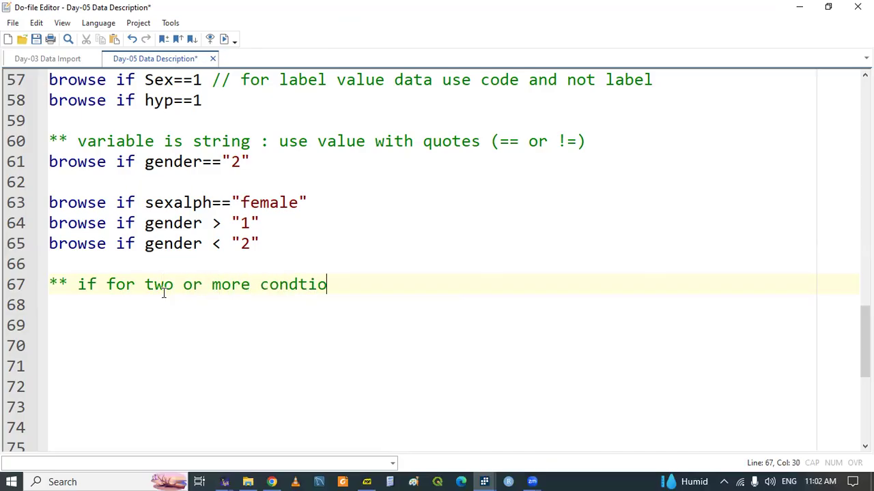
pyautogui.write('nal state')
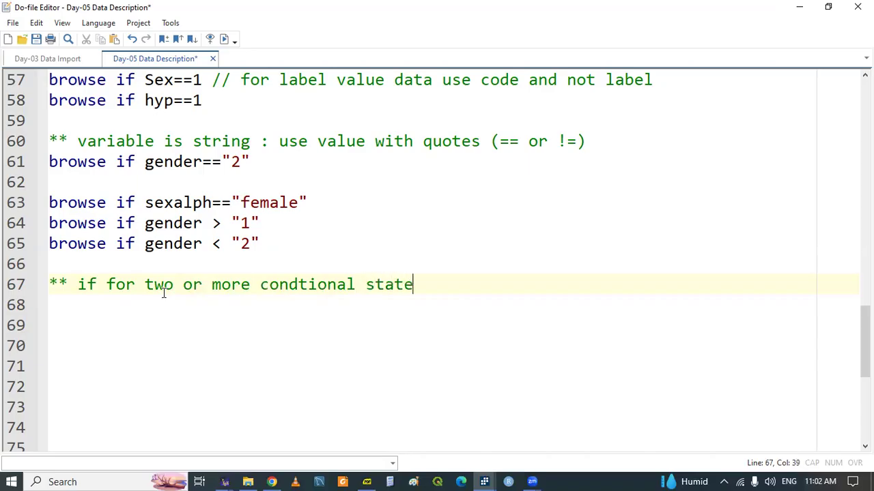
pyautogui.write('ments')
pyautogui.press('Return')
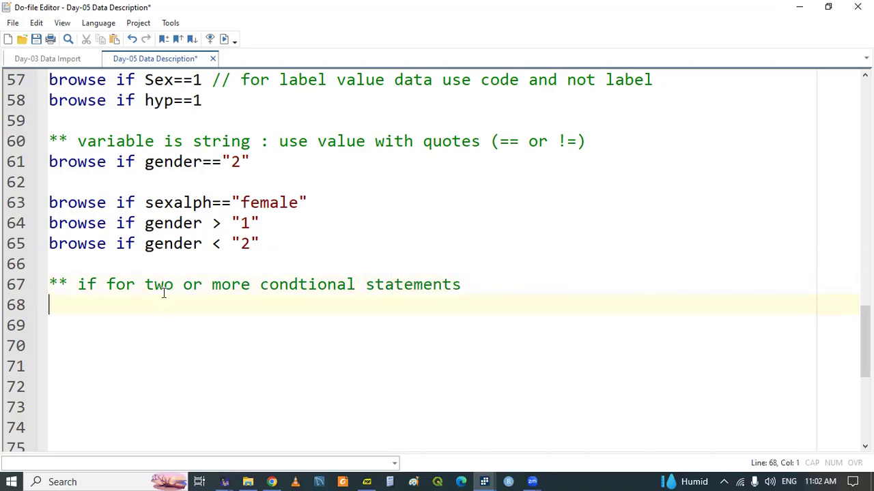
pyautogui.hotkey('ctrl', 's')
# Step: Begin a browse if command on line 68, below the new comment
pyautogui.write('br')
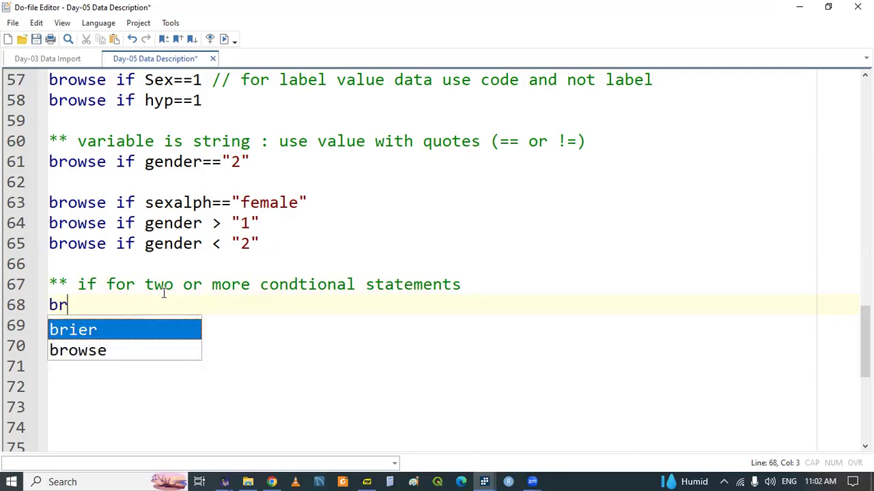
pyautogui.press('Down')
pyautogui.press('Return')
pyautogui.write('if')
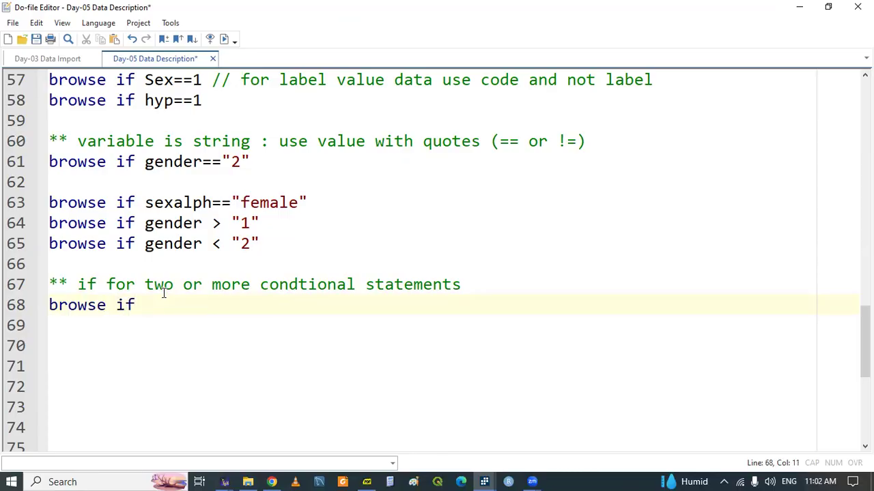
# Step: Get the gestation period variable name from the main Stata window and extend line 68 with gestwks >=30 &
pyautogui.click(485, 481)
pyautogui.click(312, 444)
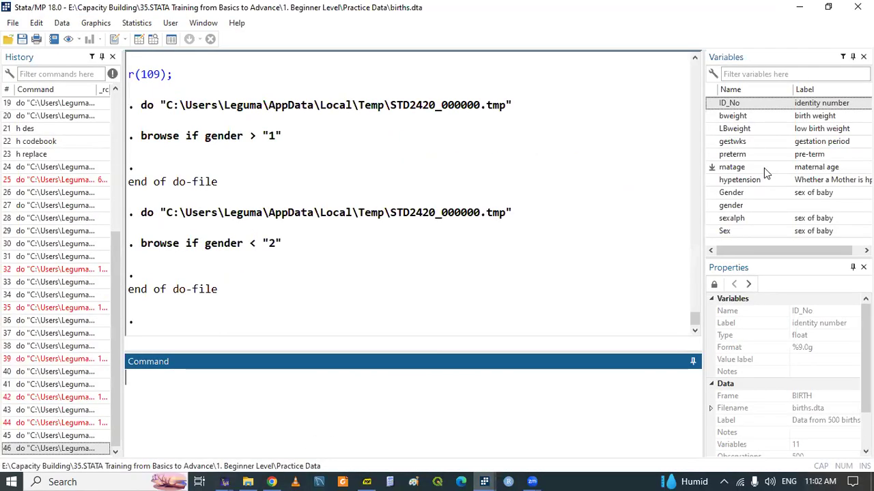
pyautogui.doubleClick(711, 141)
pyautogui.click(282, 394)
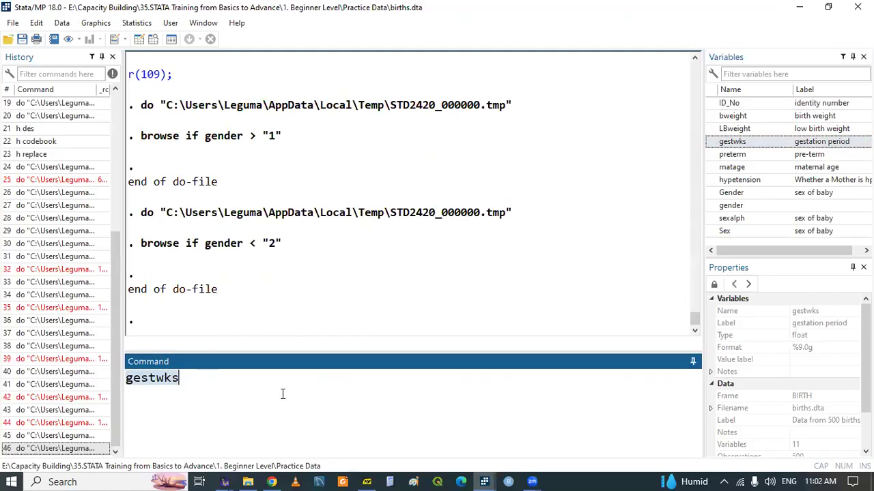
pyautogui.press('BackSpace')
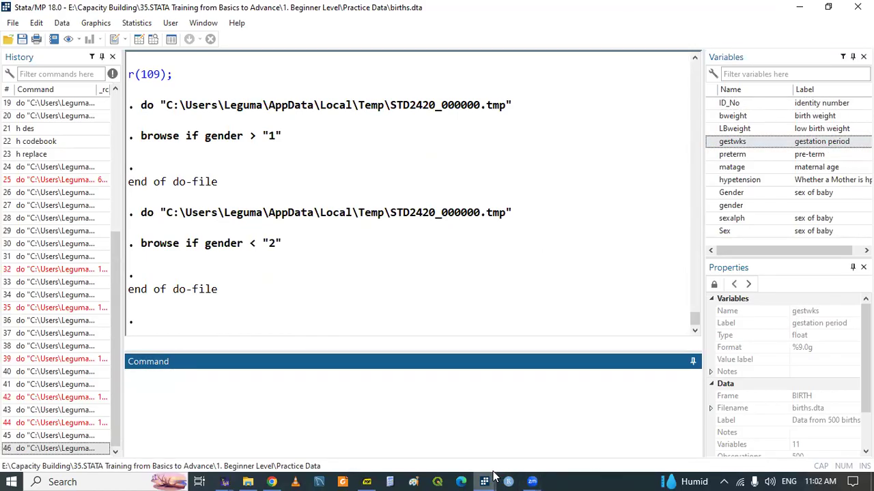
pyautogui.moveTo(494, 476)
pyautogui.click(395, 435)
pyautogui.write('gestwks')
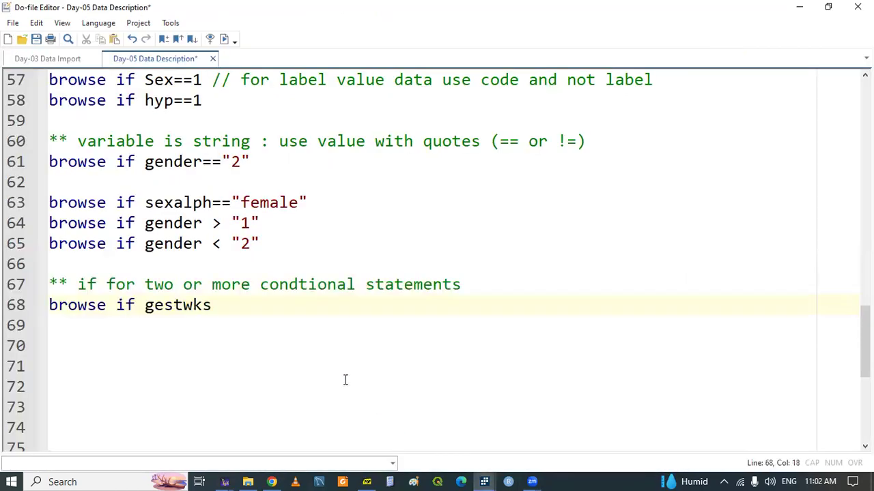
pyautogui.write('>=30 &')
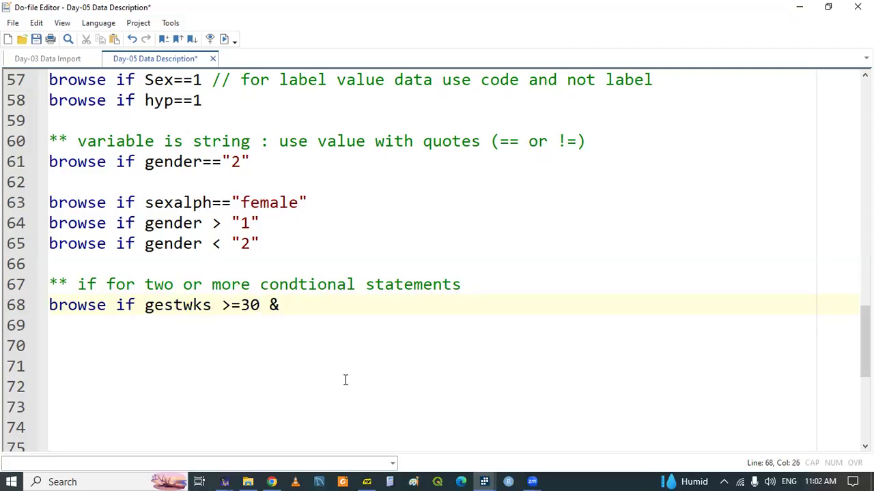
# Step: Remove the space after gestwks, duplicate the condition after the & and change the copy to gestwks<=35
pyautogui.click(224, 304)
pyautogui.press('BackSpace')
pyautogui.moveTo(146, 308); pyautogui.dragTo(252, 307)
pyautogui.hotkey('ctrl', 'c')
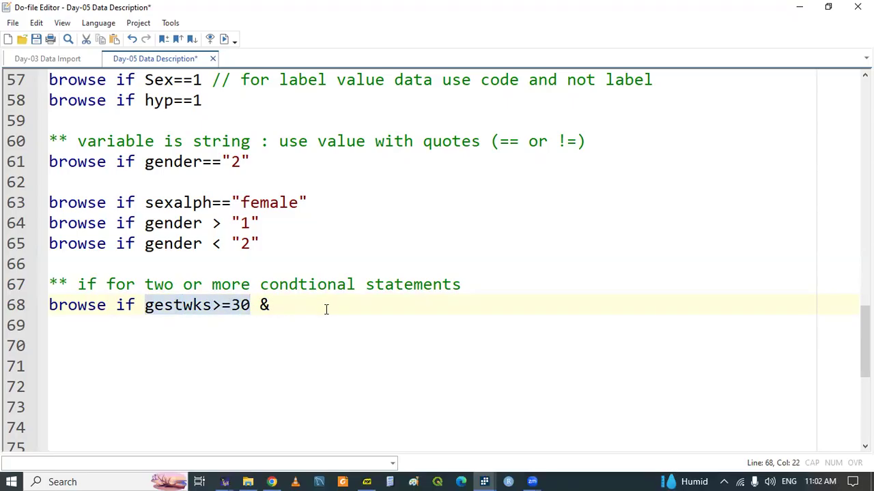
pyautogui.click(322, 308)
pyautogui.hotkey('ctrl', 'v')
pyautogui.click(354, 305)
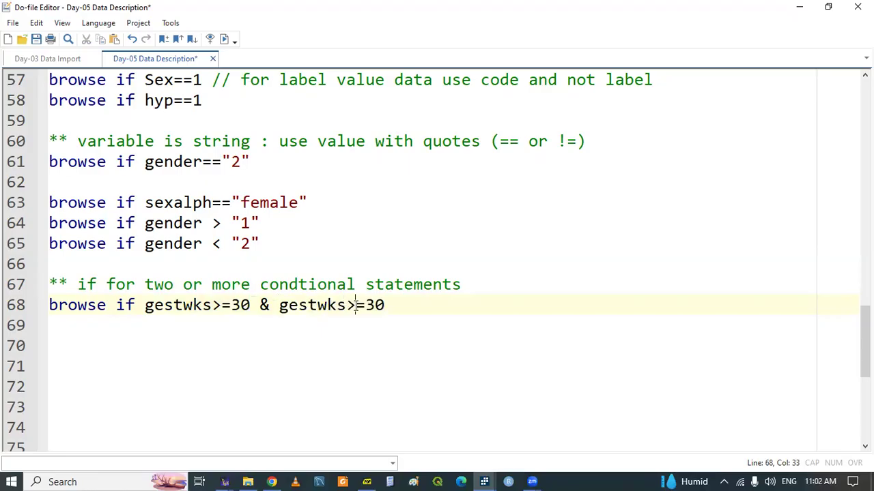
pyautogui.press('BackSpace')
pyautogui.write('<')
pyautogui.click(404, 305)
pyautogui.press('BackSpace')
pyautogui.write('5')
# Step: Run browse if gestwks>=30 & gestwks<=35 from line 68 and check the filtered observations in the Data Editor
pyautogui.doubleClick(68, 307)
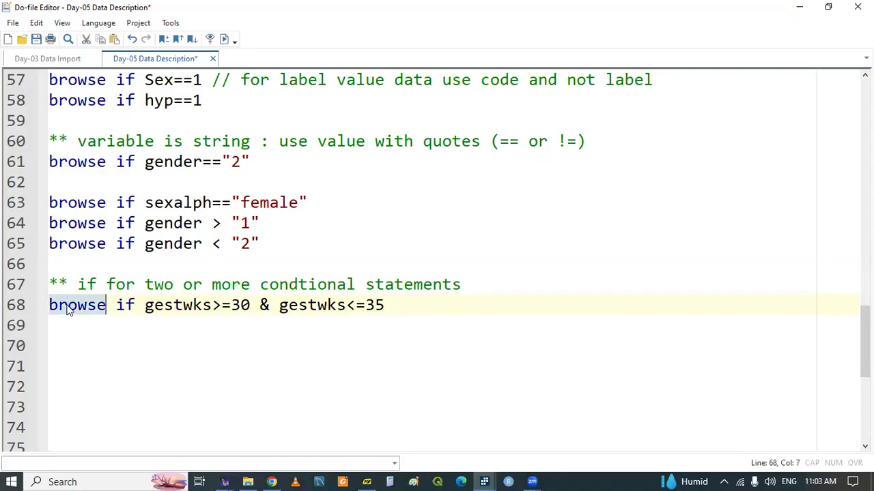
pyautogui.tripleClick(68, 307)
pyautogui.hotkey('ctrl', 'd')
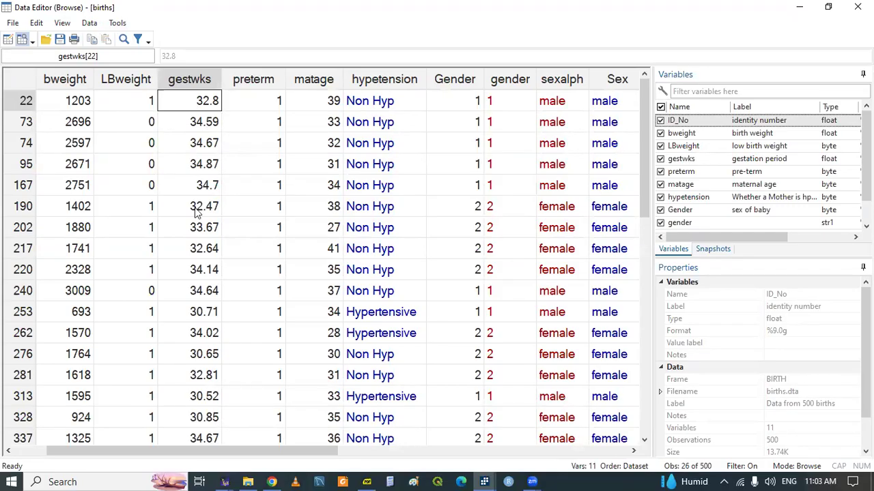
pyautogui.scroll(-7, 612, 336)
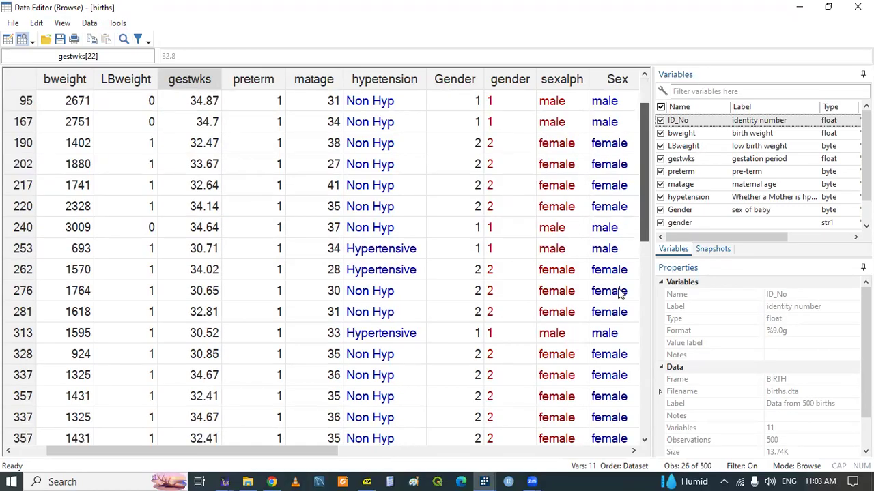
pyautogui.scroll(7, 618, 286)
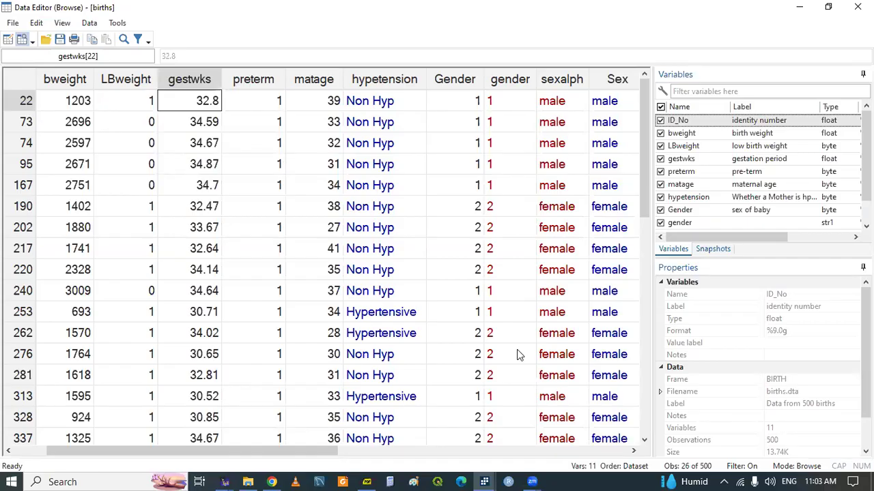
# Step: Save the do-file and begin line 69 with browse if inrange()
pyautogui.moveTo(483, 480)
pyautogui.click(420, 441)
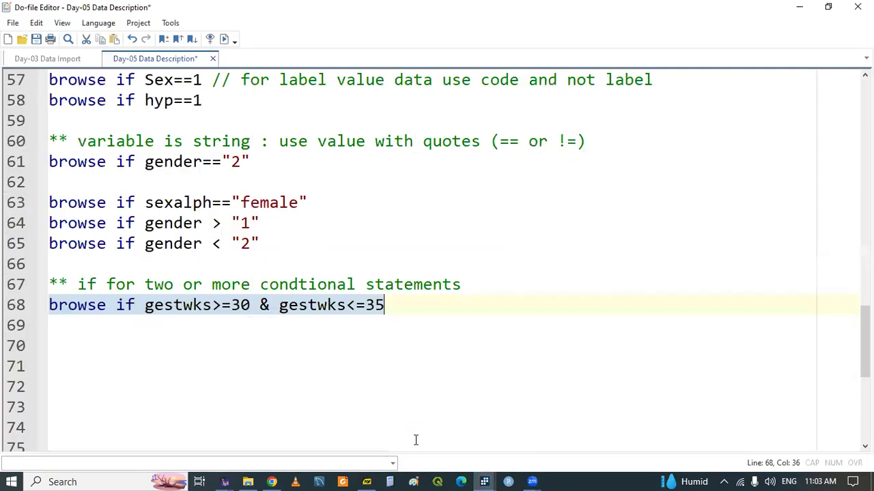
pyautogui.click(149, 326)
pyautogui.hotkey('ctrl', 's')
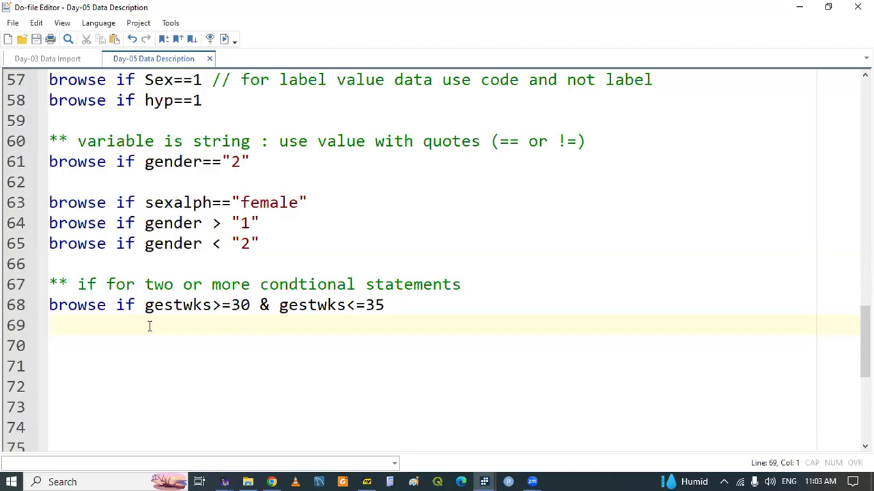
pyautogui.write('br')
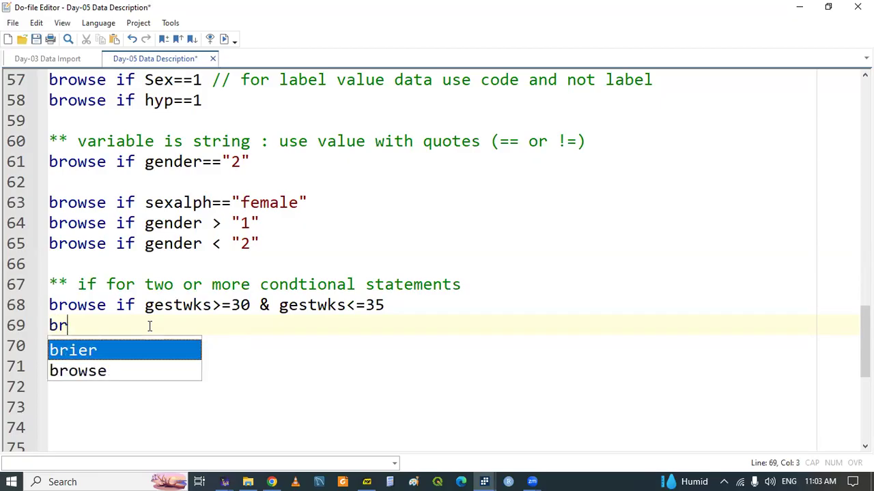
pyautogui.write('owse')
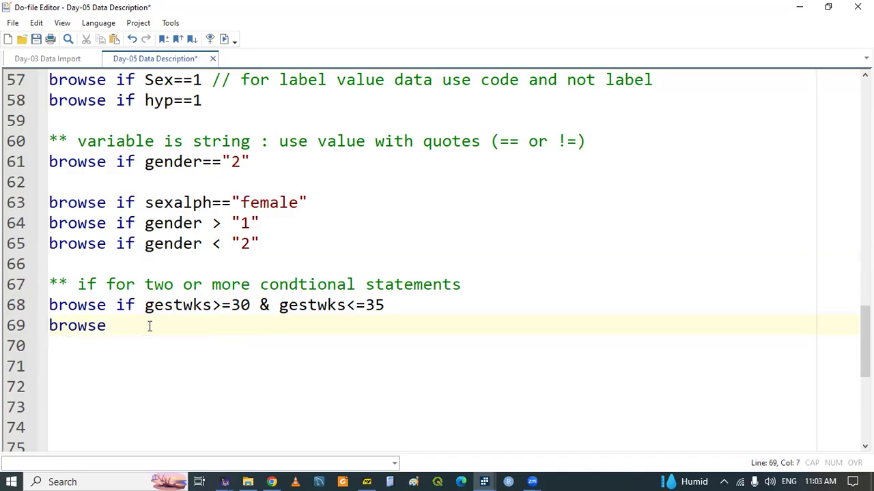
pyautogui.write(' if inra')
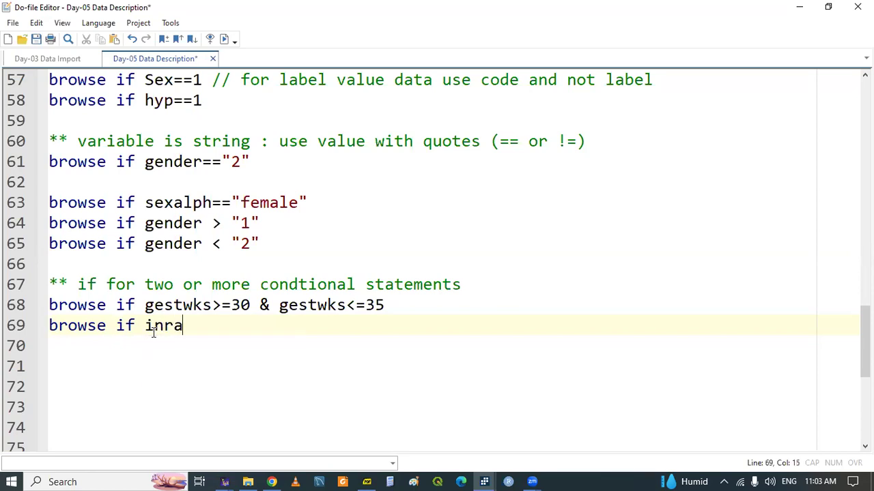
pyautogui.write('nge(')
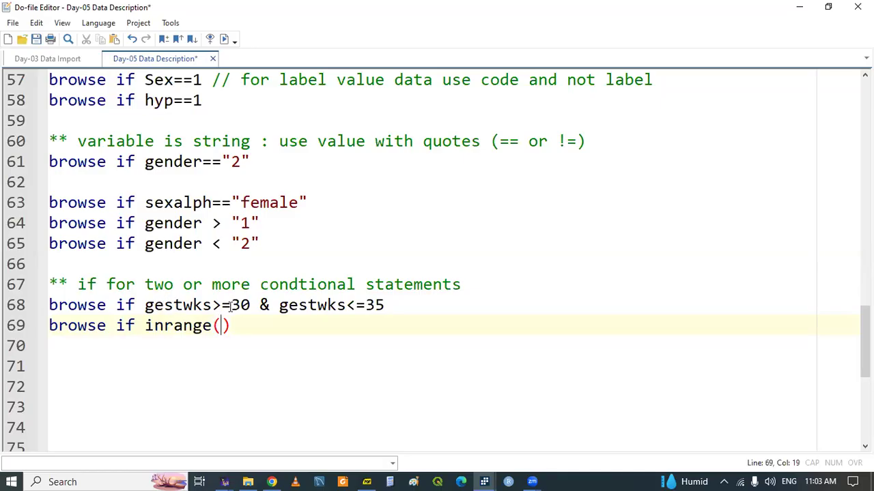
# Step: Fill in the inrange function on line 69 with the variable gestwks copied from line 68 and the limits 30 and 33
pyautogui.doubleClick(177, 307)
pyautogui.hotkey('ctrl', 'c')
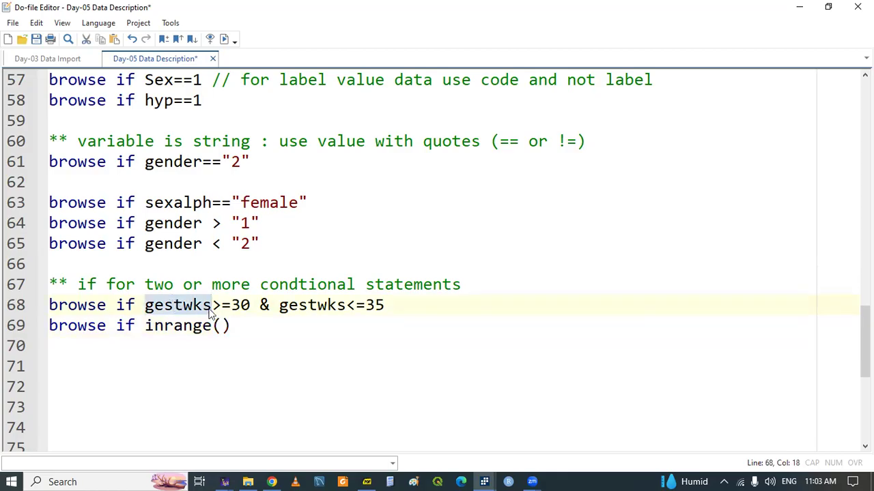
pyautogui.click(222, 325)
pyautogui.hotkey('ctrl', 'v')
pyautogui.write(',')
pyautogui.write('30,')
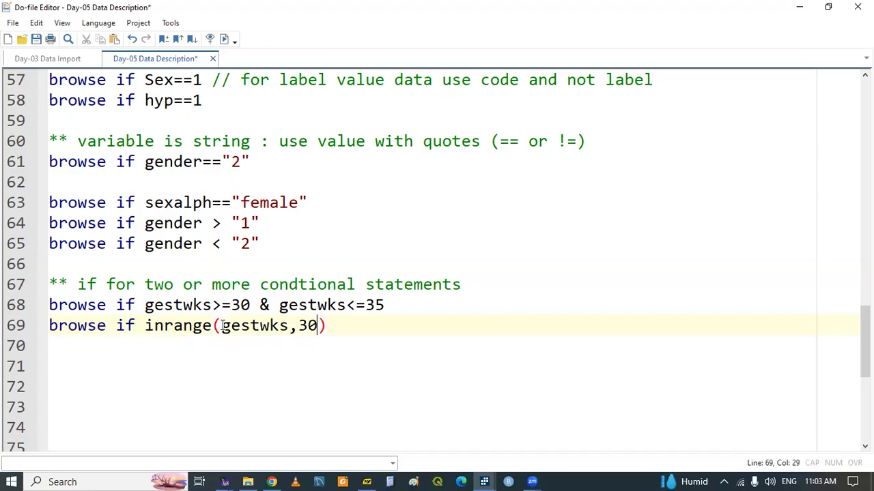
pyautogui.write('35')
pyautogui.press('BackSpace')
pyautogui.write('33')
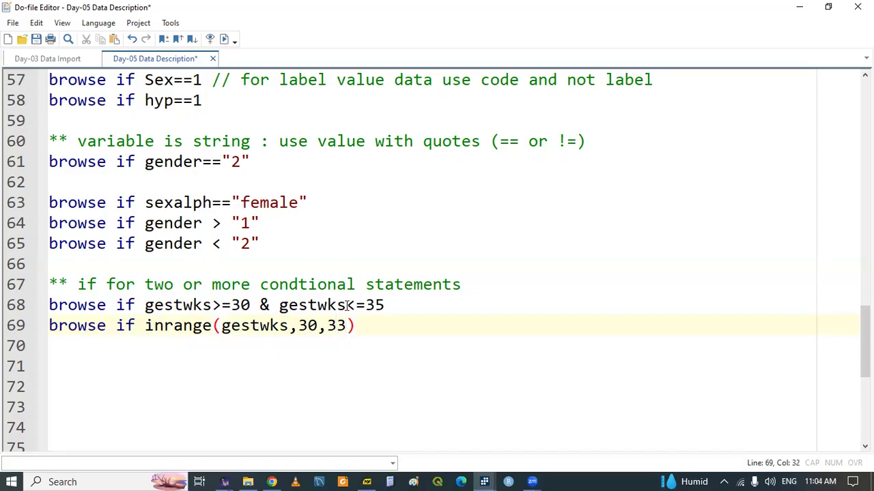
# Step: Run browse if inrange(gestwks,30,33) from line 69, check the filtered observations, and return to the do-file
pyautogui.doubleClick(190, 326)
pyautogui.tripleClick(189, 326)
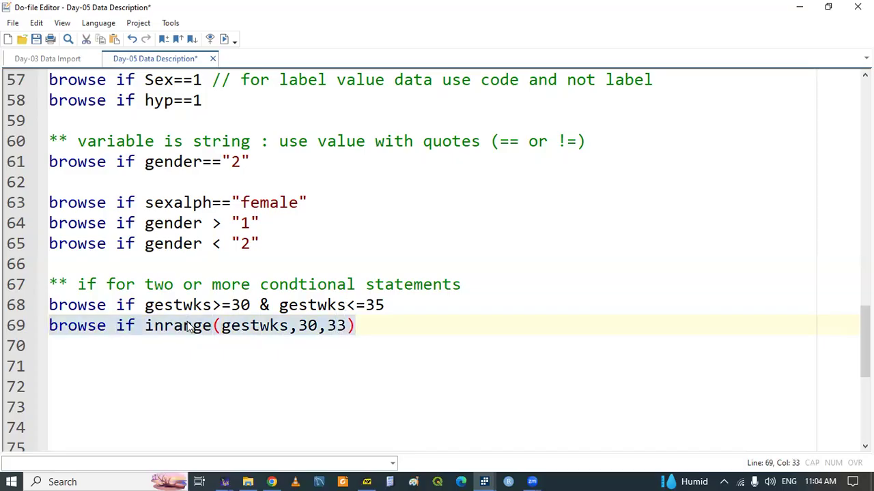
pyautogui.hotkey('ctrl', 'd')
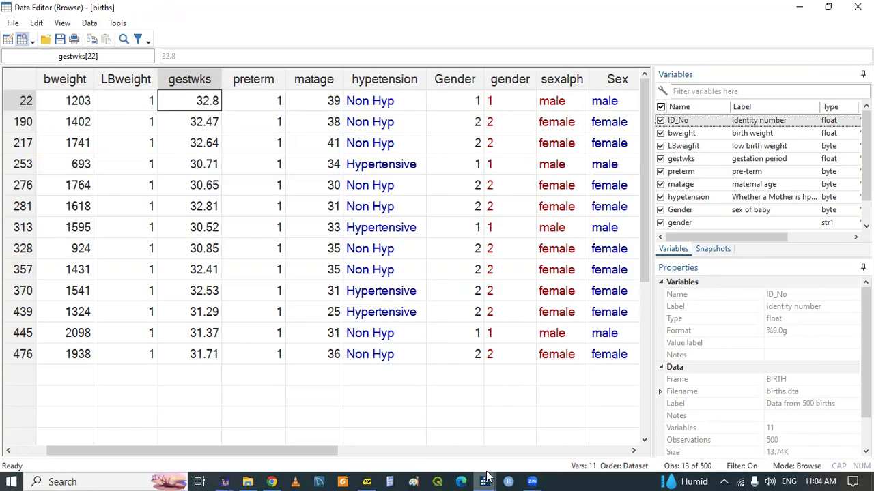
pyautogui.moveTo(484, 482)
pyautogui.click(433, 433)
pyautogui.click(260, 364)
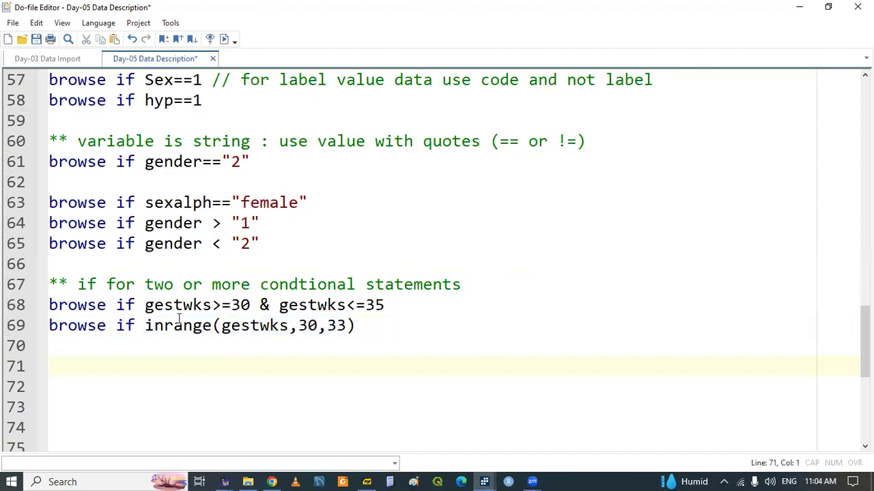
# Step: Compare the combined condition on line 68 with the inrange condition on line 69, and save the do-file
pyautogui.moveTo(147, 307); pyautogui.dragTo(386, 308)
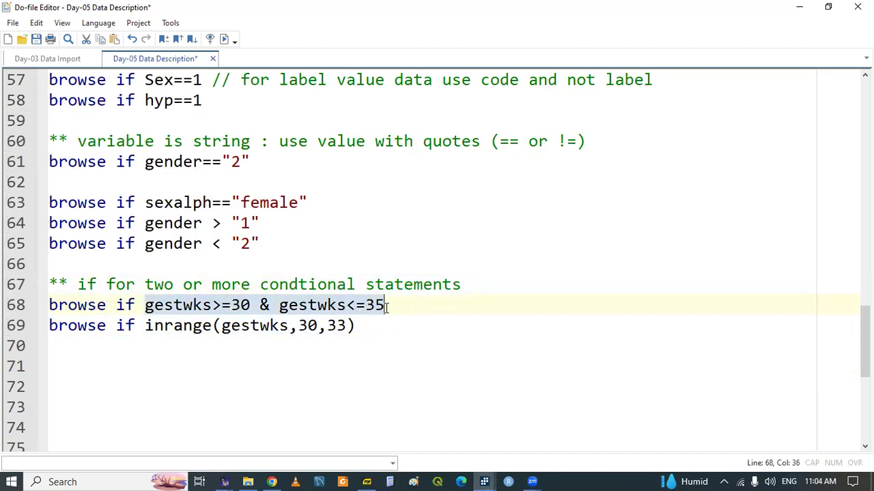
pyautogui.click(213, 306)
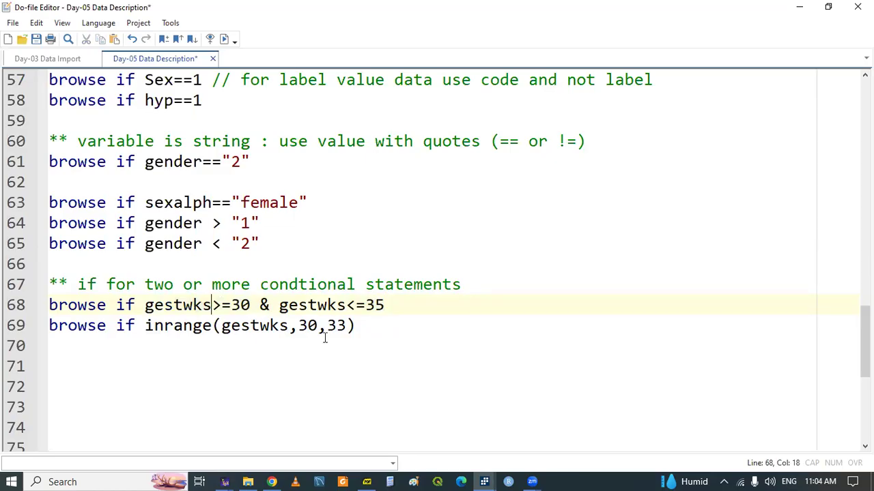
pyautogui.click(194, 325)
pyautogui.doubleClick(194, 326)
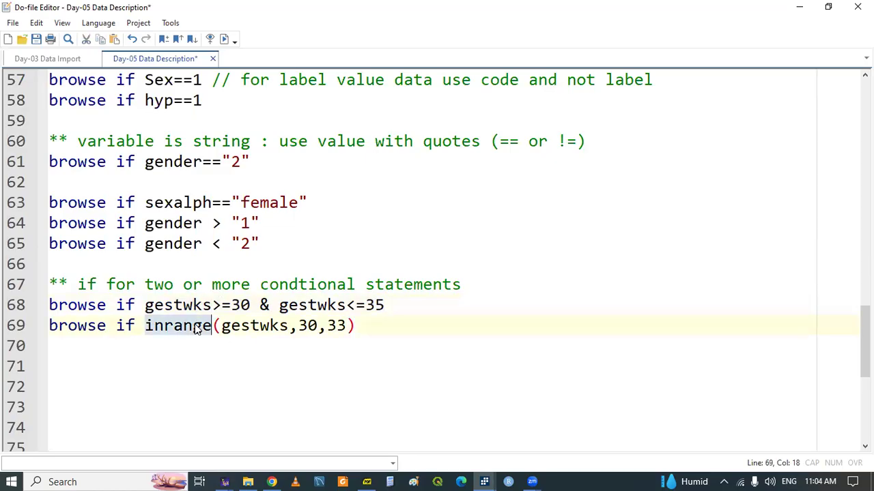
pyautogui.click(180, 327)
pyautogui.click(195, 328)
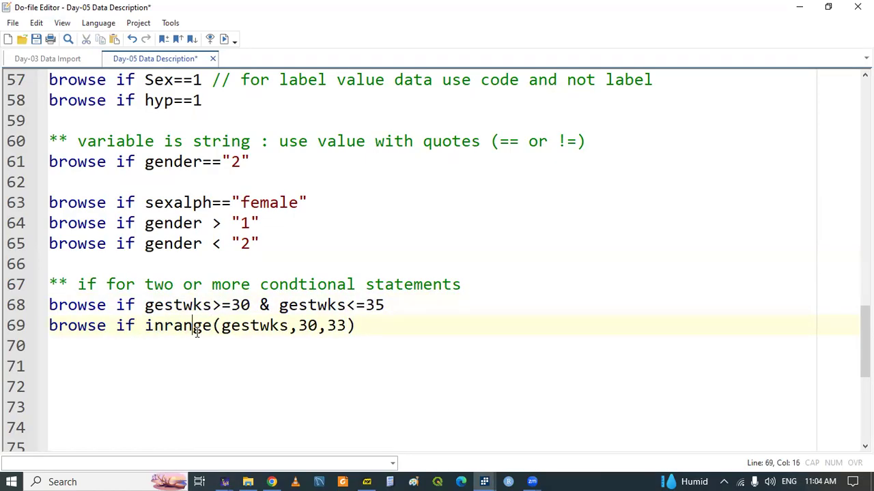
pyautogui.hotkey('ctrl', 's')
pyautogui.click(171, 343)
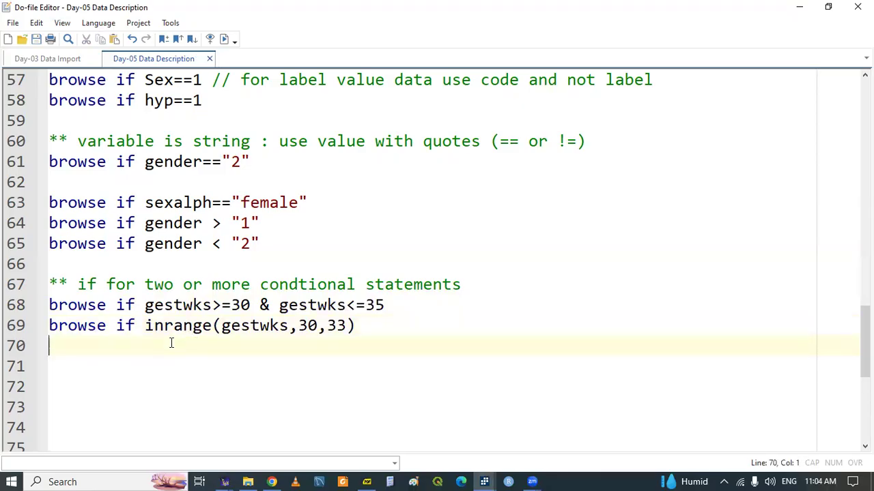
# Step: Leave line 70 blank and start the command browse gestwks > 30 & on line 71
pyautogui.press('Down')
pyautogui.press('Down')
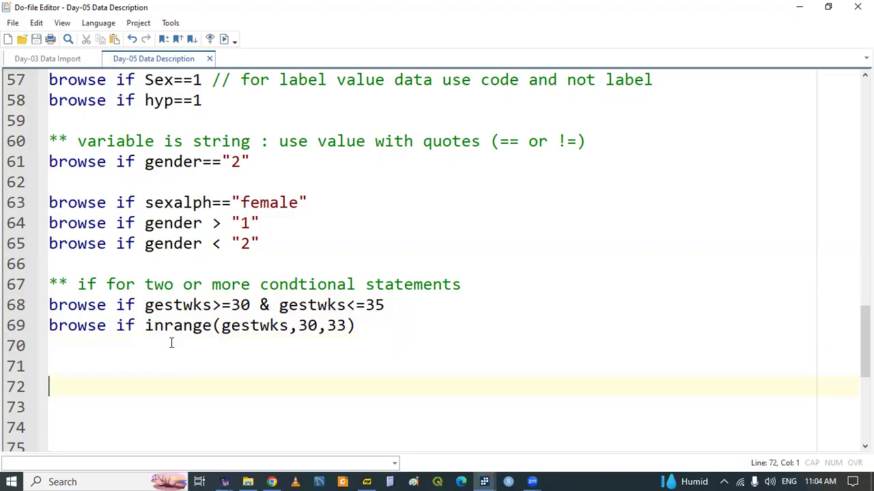
pyautogui.click(75, 358)
pyautogui.write('br')
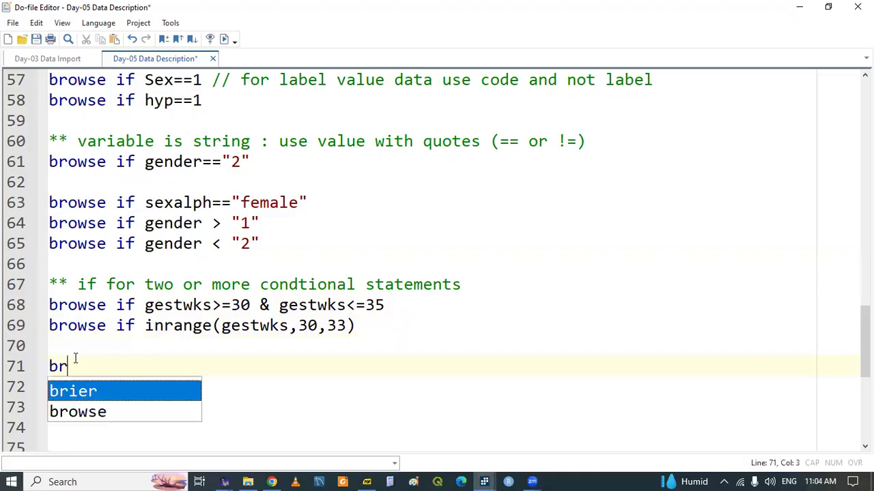
pyautogui.write('owse g')
pyautogui.press('Down')
pyautogui.press('Down')
pyautogui.press('Down')
pyautogui.press('Return')
pyautogui.write('> ')
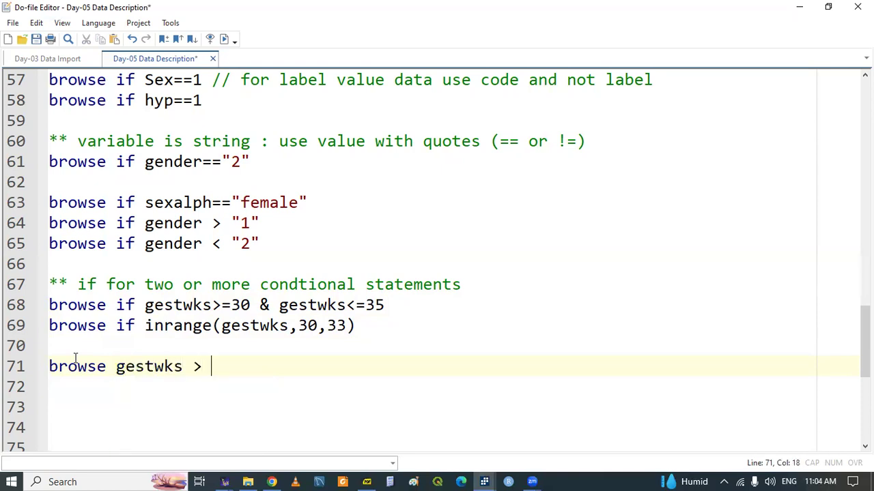
pyautogui.write('30 &')
# Step: Insert a plain browse command above the unfinished line, run it, and check the gestwks and hypetension columns in the Data Editor
pyautogui.click(484, 480)
pyautogui.click(94, 348)
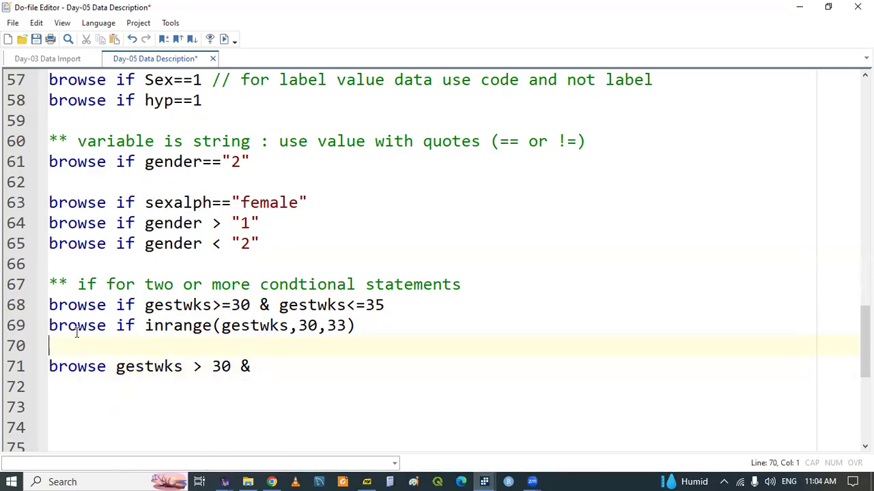
pyautogui.press('Return')
pyautogui.press('Down')
pyautogui.press('Return')
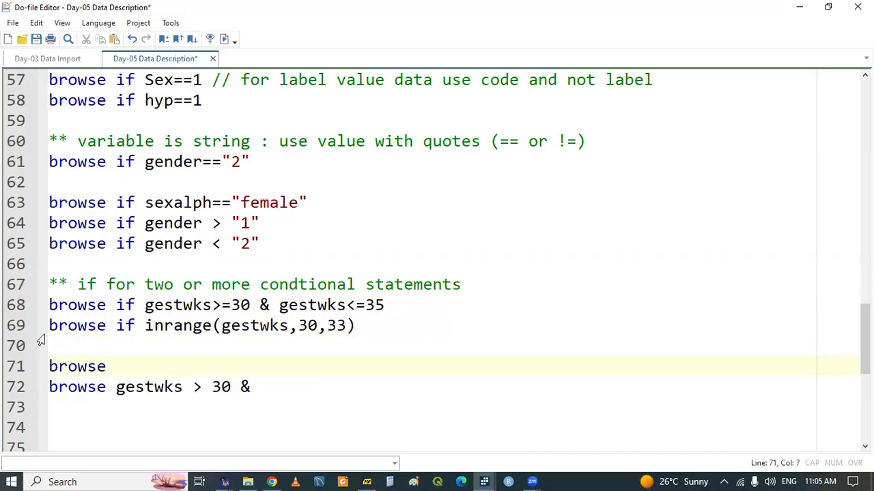
pyautogui.doubleClick(59, 367)
pyautogui.hotkey('ctrl', 'd')
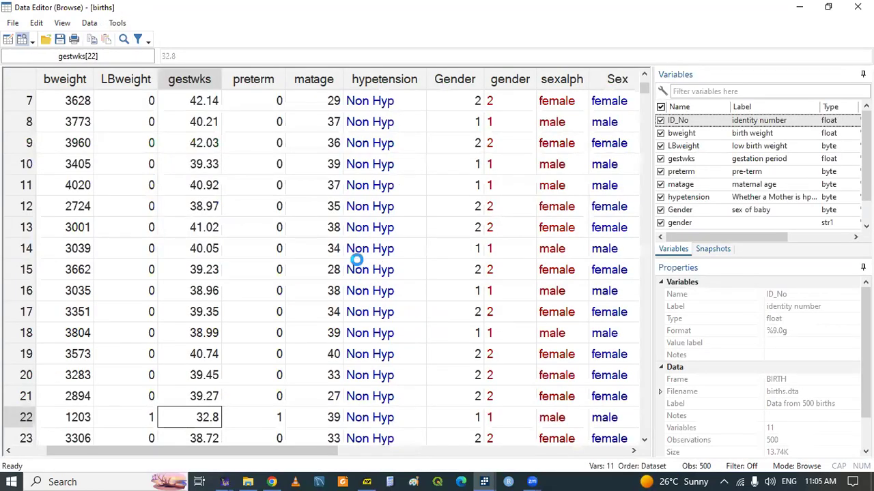
pyautogui.click(187, 143)
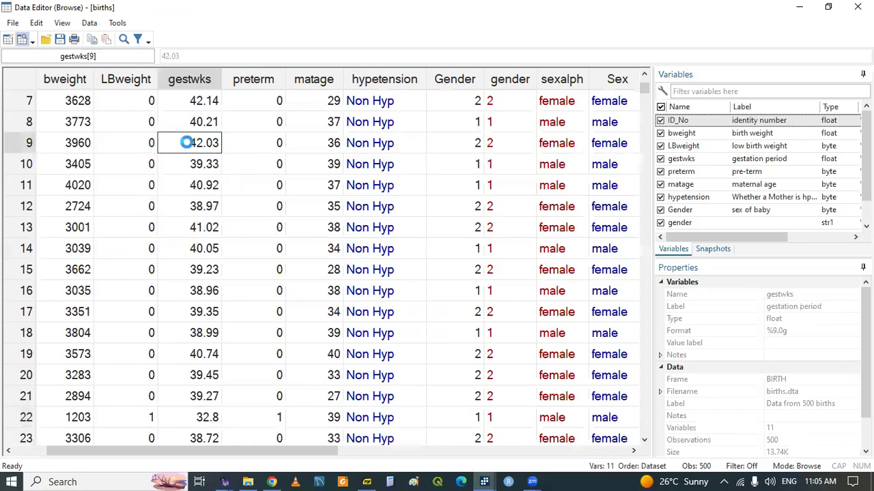
pyautogui.click(385, 184)
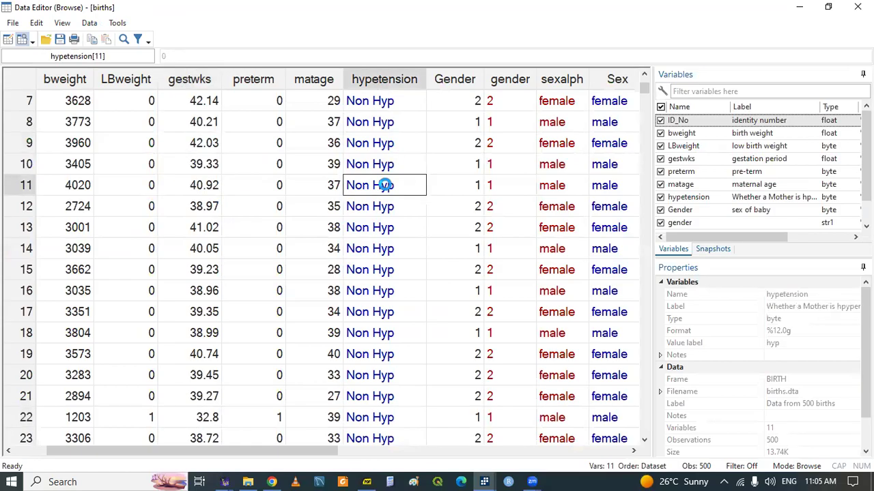
pyautogui.click(384, 377)
pyautogui.moveTo(641, 88); pyautogui.dragTo(642, 114)
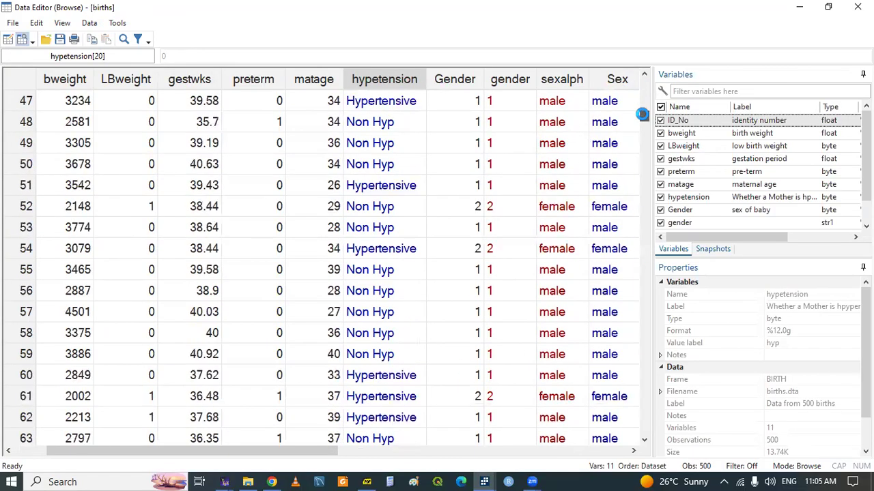
pyautogui.click(358, 249)
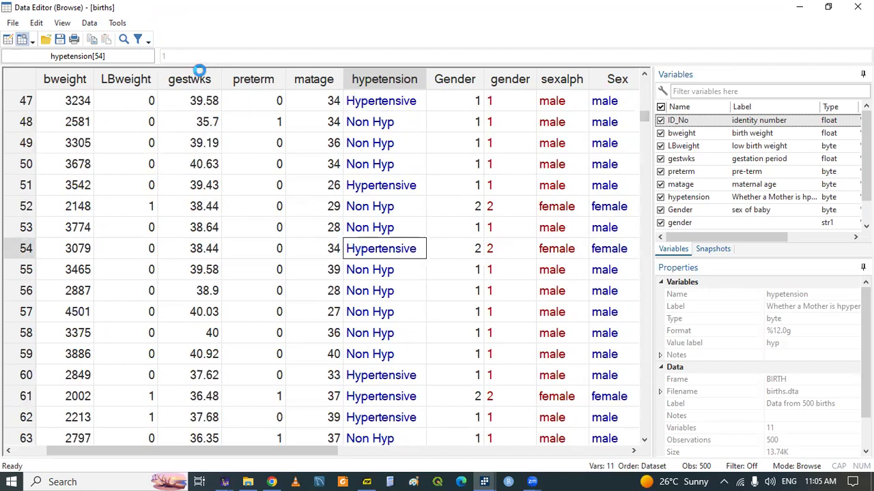
# Step: Get the hypertension variable name from the main Stata window and complete line 72 with hypetension==1 after the &
pyautogui.click(506, 482)
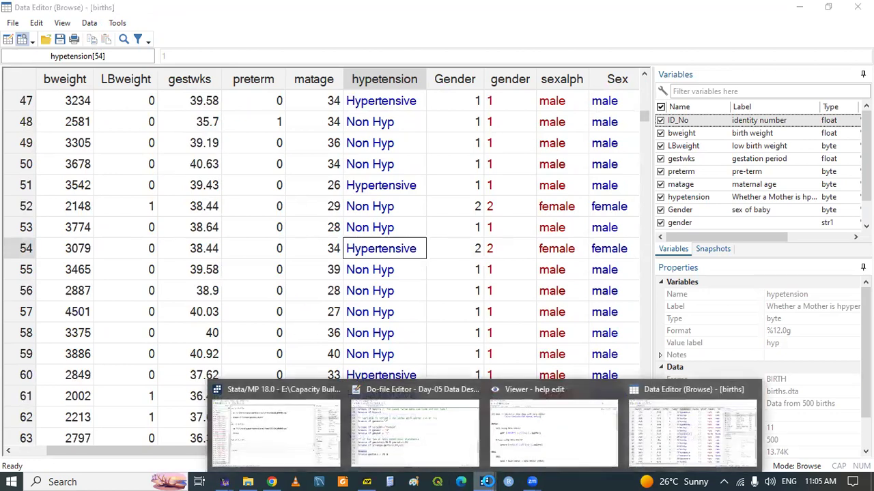
pyautogui.click(269, 429)
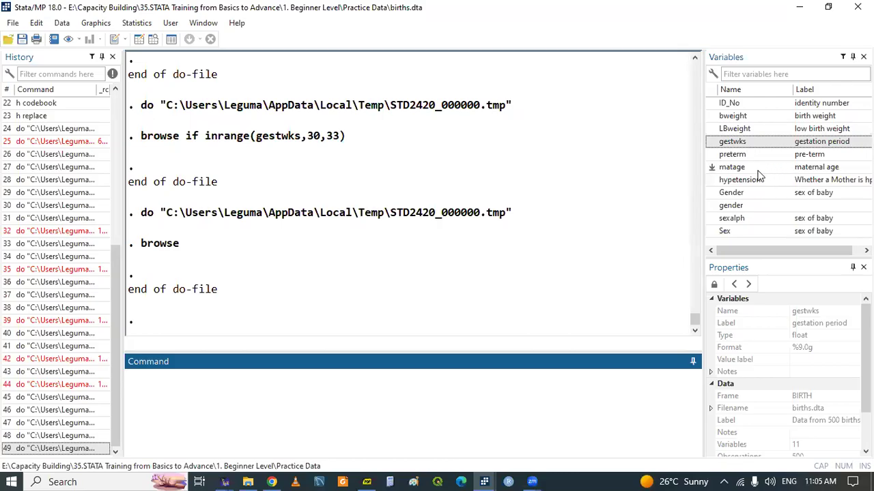
pyautogui.doubleClick(711, 180)
pyautogui.click(366, 402)
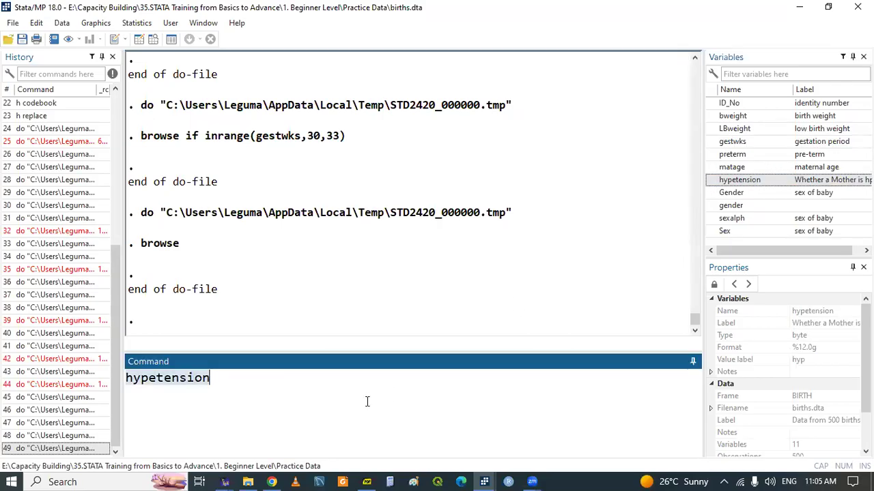
pyautogui.press('Escape')
pyautogui.click(484, 482)
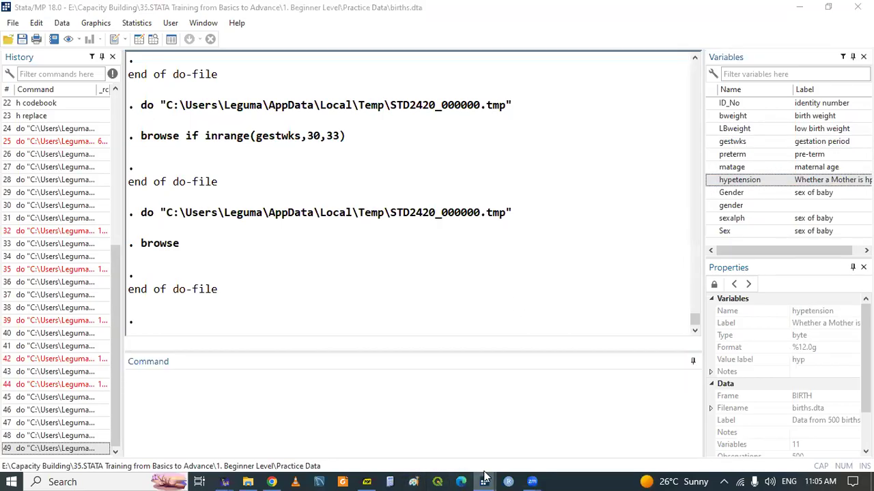
pyautogui.click(366, 432)
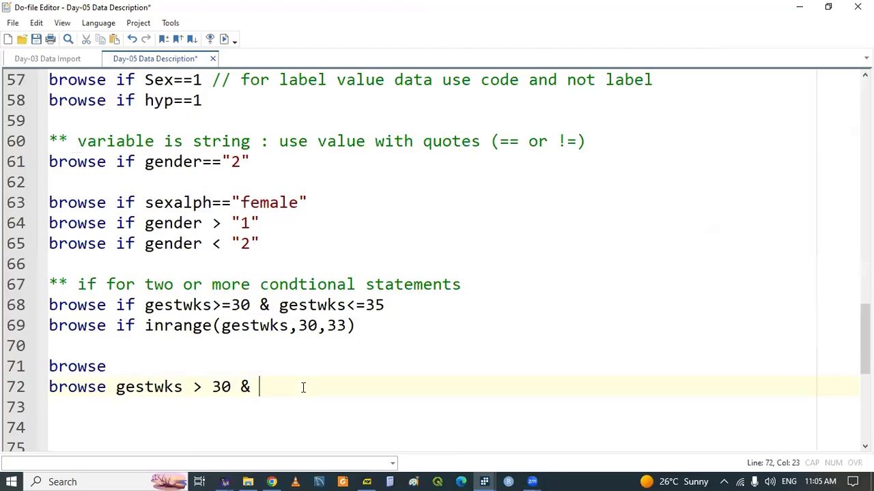
pyautogui.write('hypetension==1')
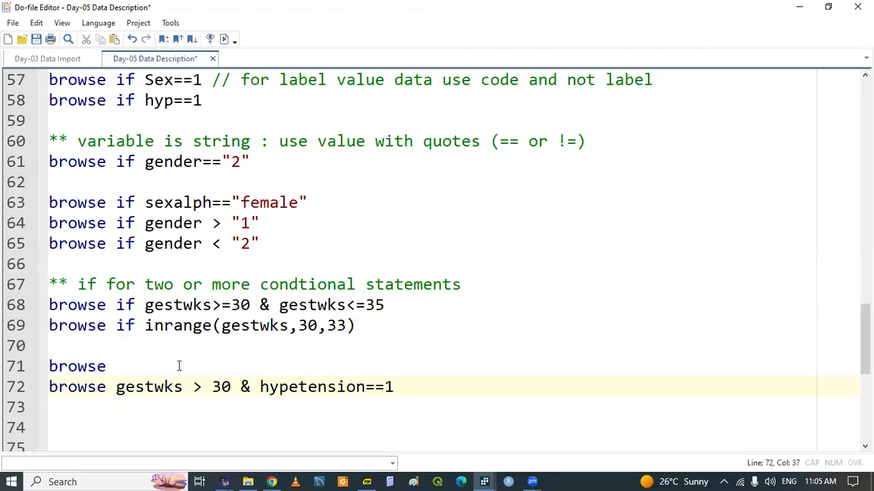
pyautogui.click(263, 305)
pyautogui.doubleClick(293, 305)
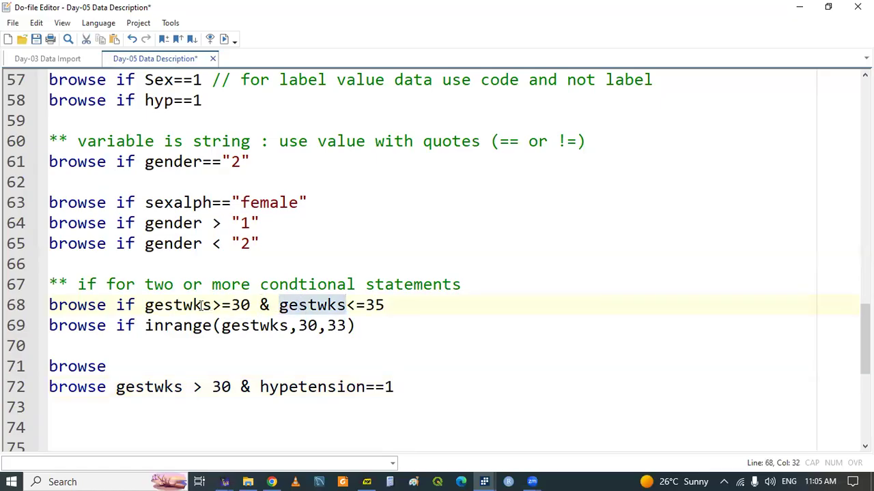
pyautogui.click(178, 306)
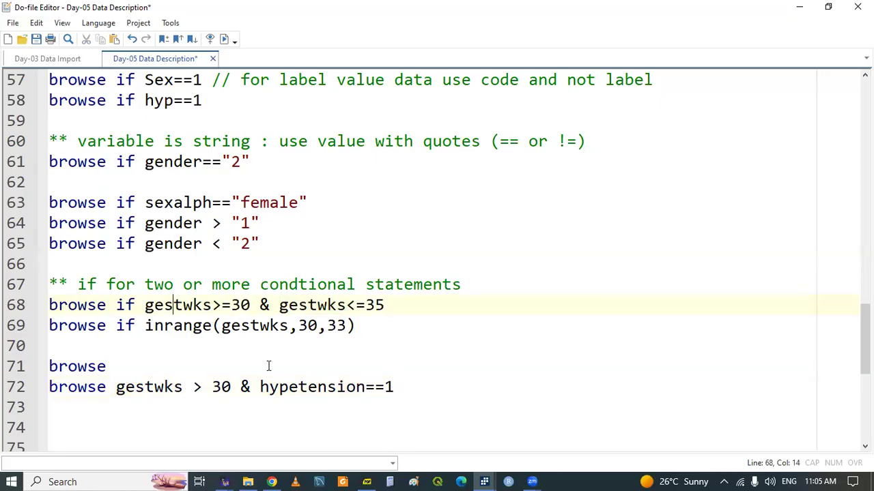
# Step: Insert the missing if after browse on line 72, before the gestwks condition
pyautogui.tripleClick(77, 395)
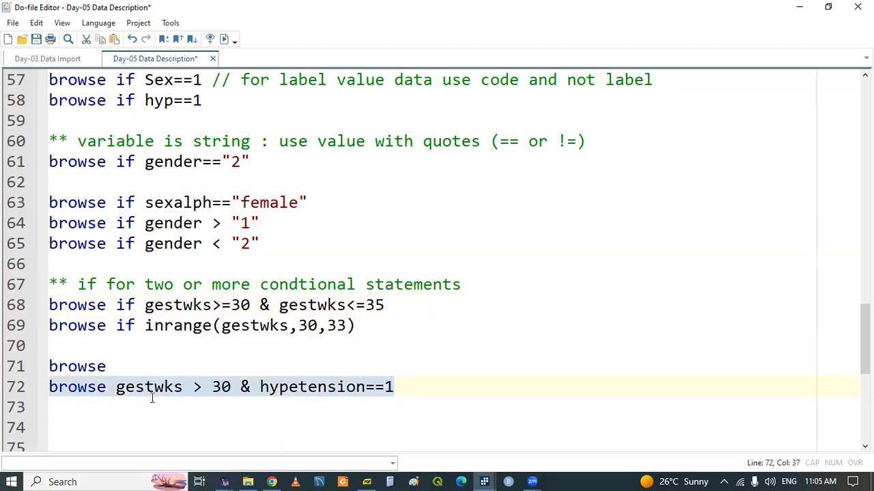
pyautogui.click(259, 389)
pyautogui.click(109, 390)
pyautogui.write('if')
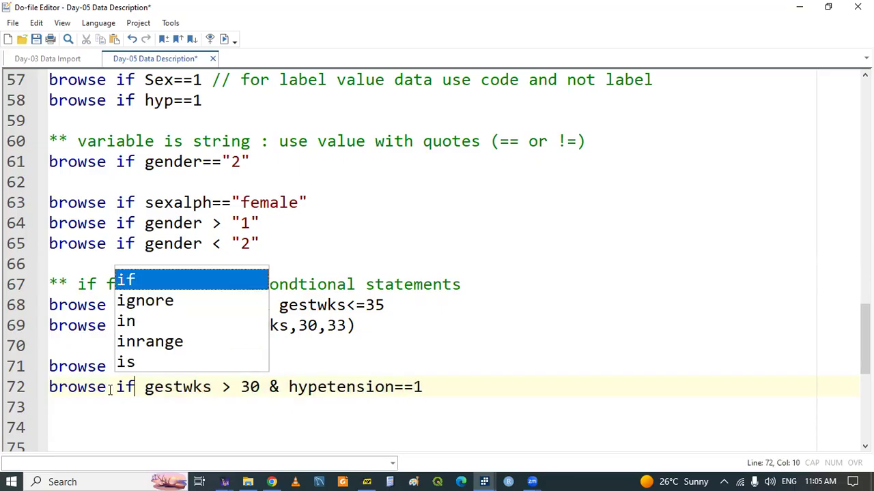
pyautogui.click(189, 398)
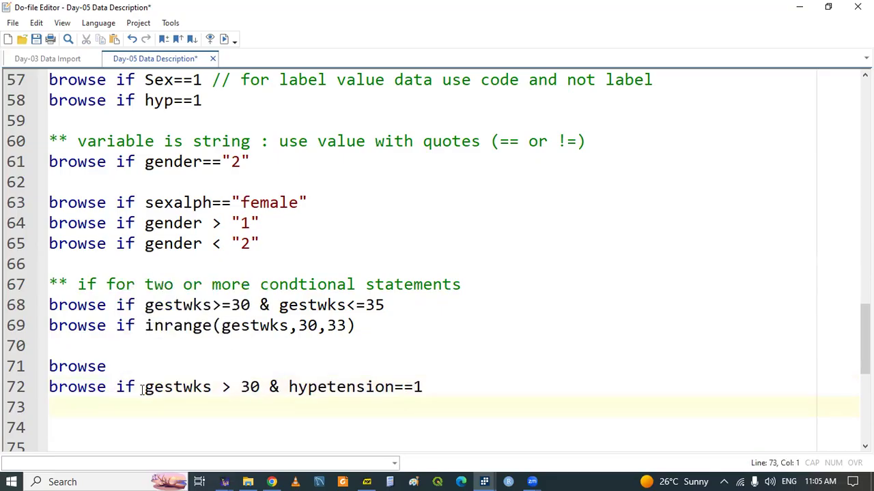
# Step: Run line 72, check the gestwks values of the filtered records in the Data Editor, and return to the do-file
pyautogui.tripleClick(91, 387)
pyautogui.hotkey('ctrl', 'd')
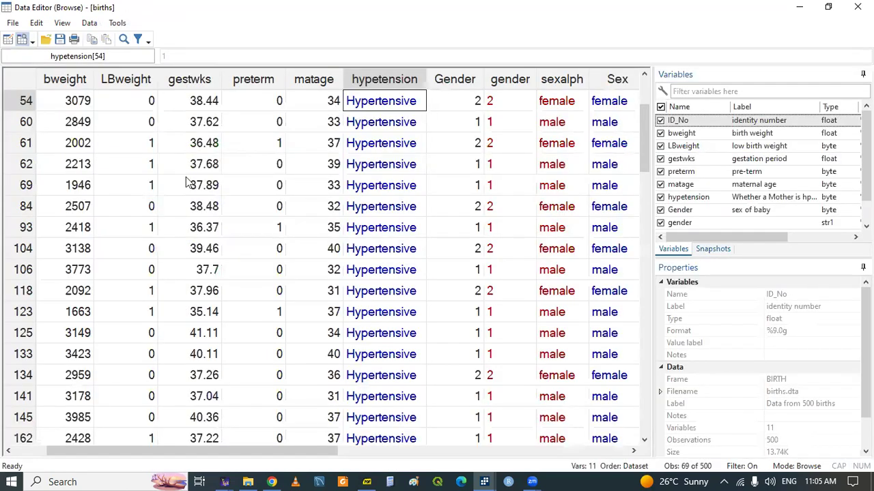
pyautogui.click(204, 104)
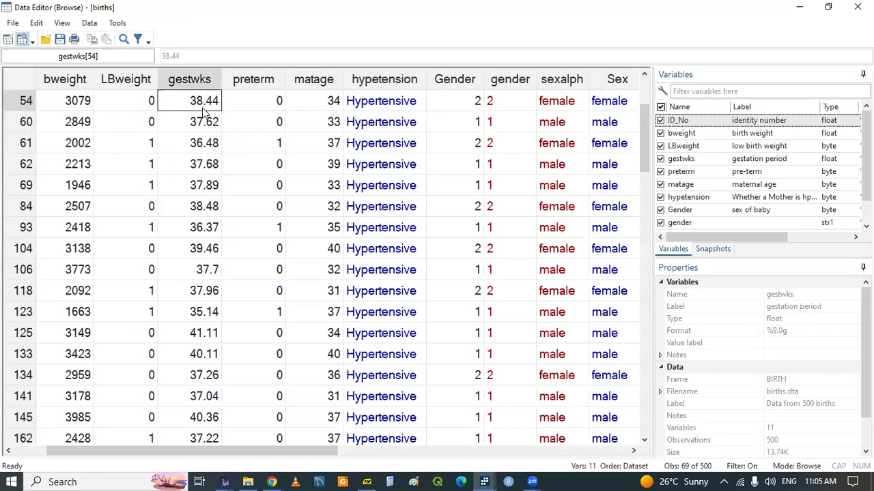
pyautogui.click(482, 479)
pyautogui.click(410, 437)
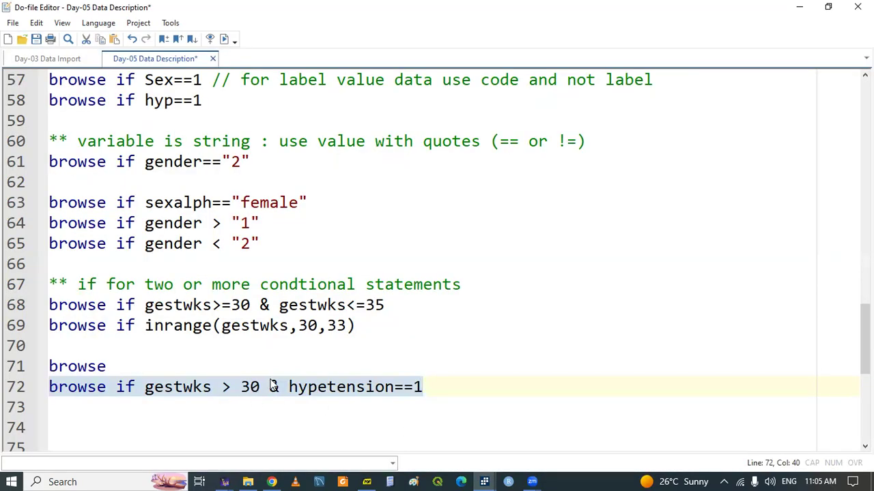
# Step: Set the gestwks threshold on line 72 to 35, copy and run the line, and check the hypetension column in the Data Editor
pyautogui.click(260, 387)
pyautogui.press('BackSpace')
pyautogui.write('5')
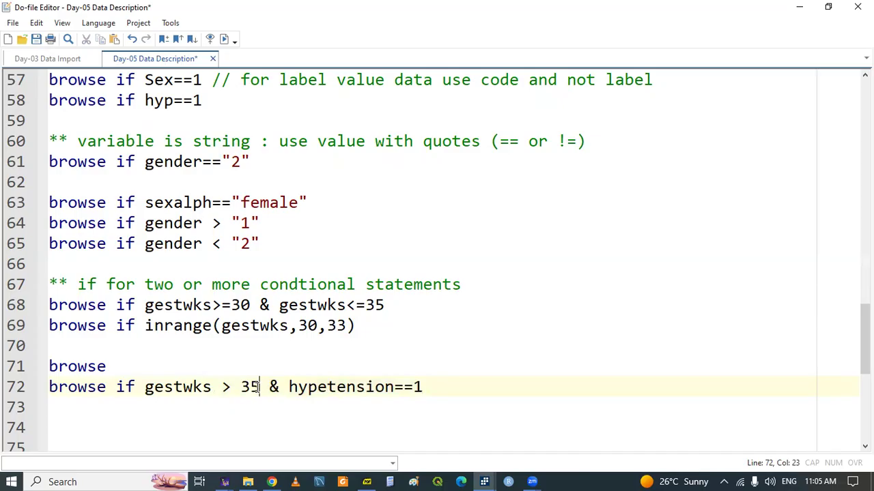
pyautogui.tripleClick(180, 386)
pyautogui.hotkey('ctrl', 'c')
pyautogui.hotkey('ctrl', 'd')
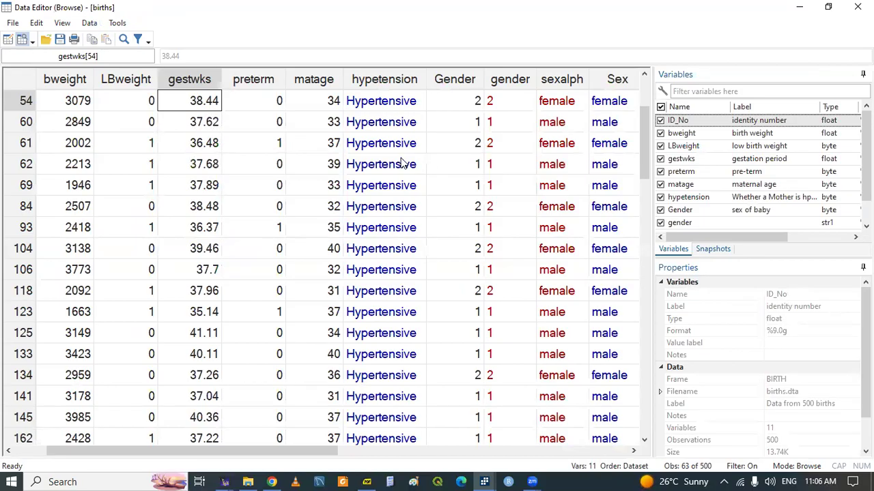
pyautogui.click(377, 176)
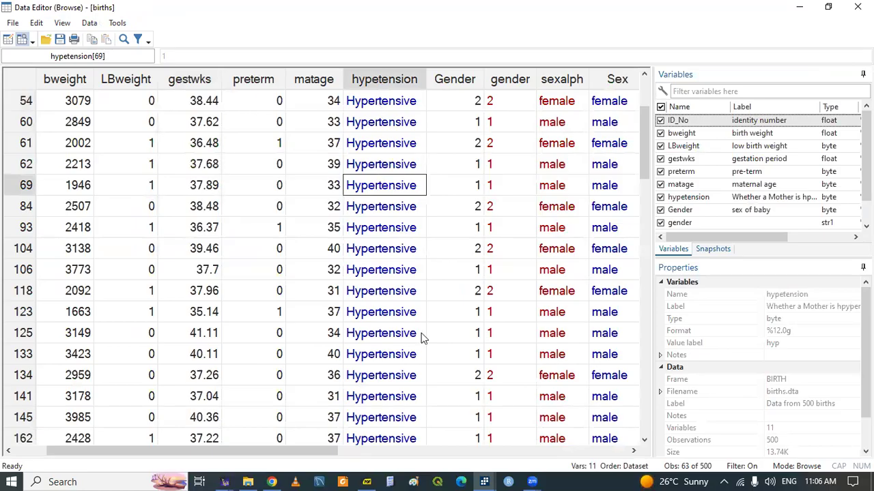
# Step: Return to the do-file and paste the copied line browse if gestwks > 35 & hypetension==1 on line 74
pyautogui.moveTo(483, 482)
pyautogui.click(379, 435)
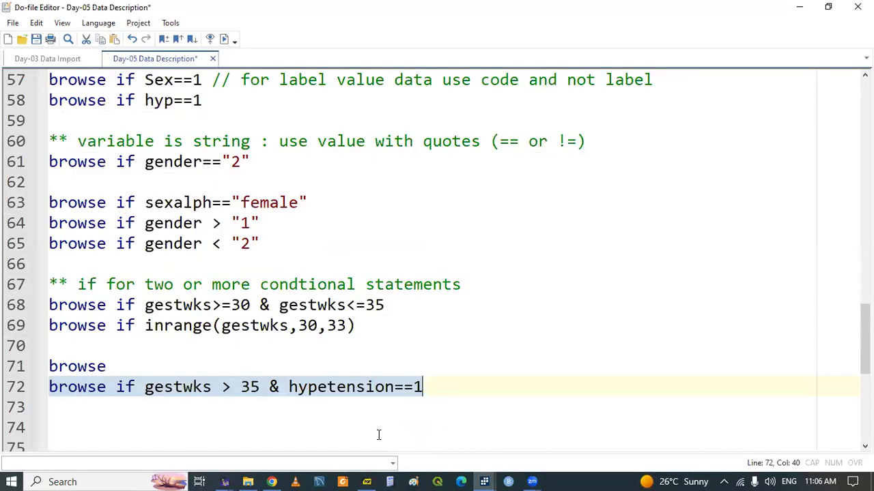
pyautogui.press('Down')
pyautogui.press('Down')
pyautogui.press('Down')
pyautogui.press('Down')
pyautogui.press('Down')
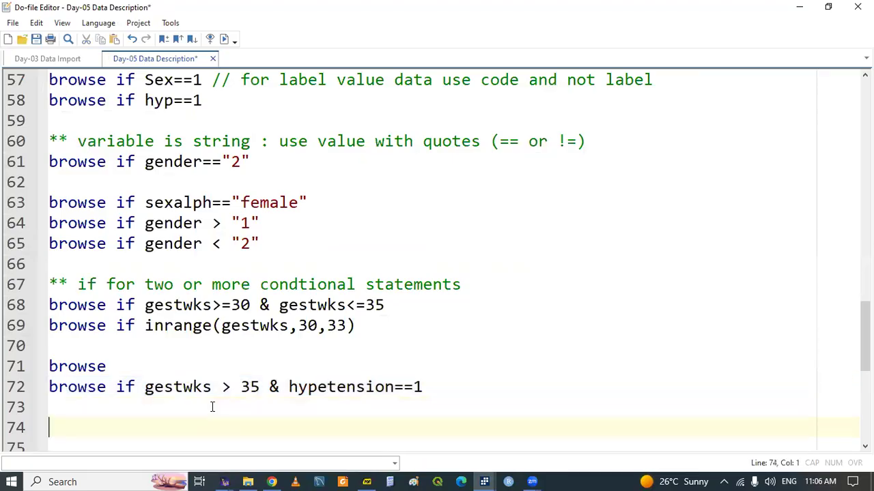
pyautogui.press('Up')
pyautogui.press('Up')
pyautogui.press('Up')
pyautogui.hotkey('ctrl', 'v')
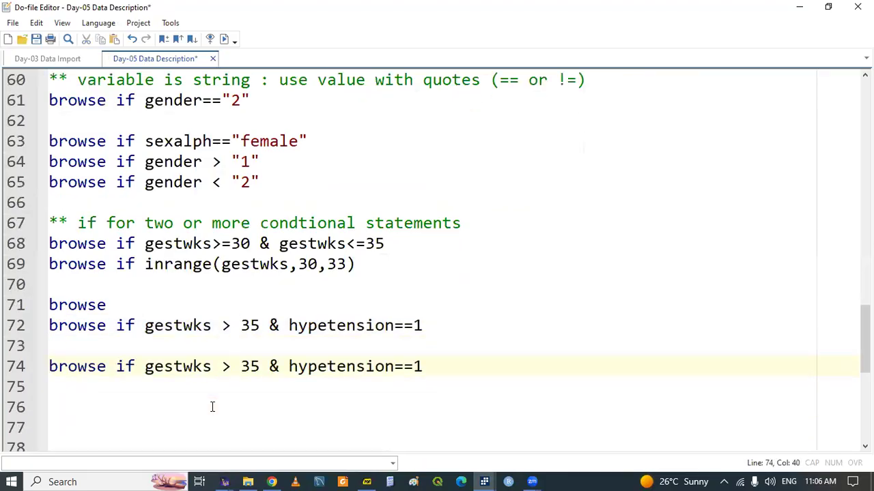
# Step: Change the condition on line 74 to gestwks > 35 | hypetension==1 and run that browse command
pyautogui.click(276, 366)
pyautogui.press('BackSpace')
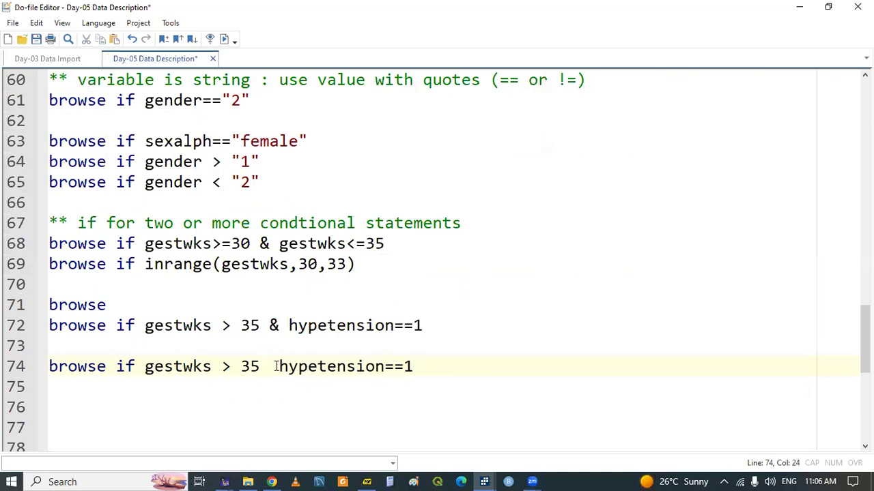
pyautogui.write('|')
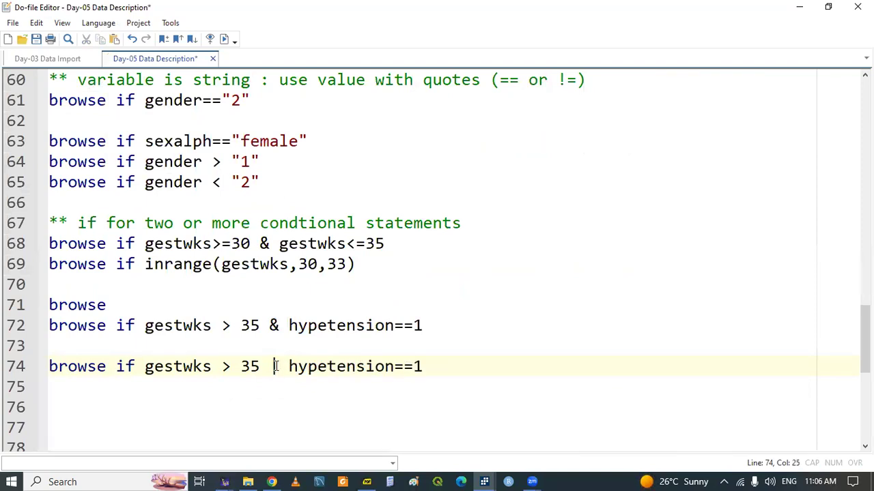
pyautogui.doubleClick(150, 369)
pyautogui.tripleClick(146, 378)
pyautogui.hotkey('ctrl', 'd')
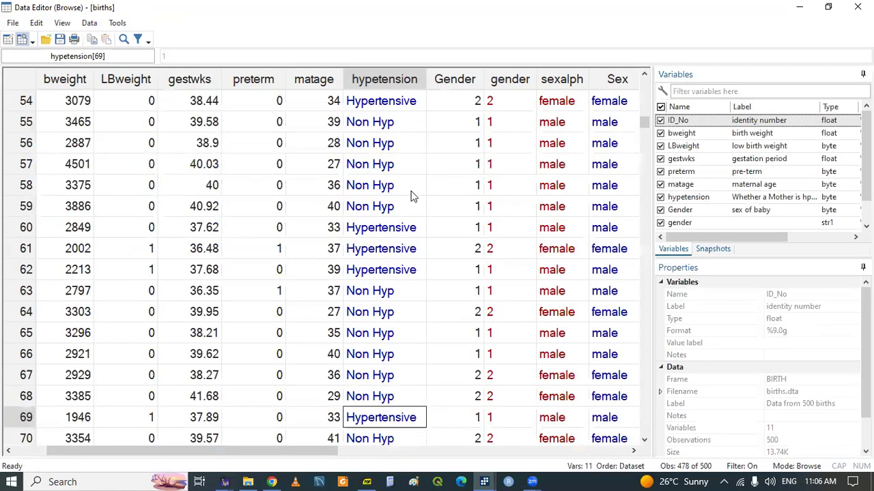
# Step: Examine the filtered births records, comparing the gestwks and hypetension values within individual rows
pyautogui.click(362, 164)
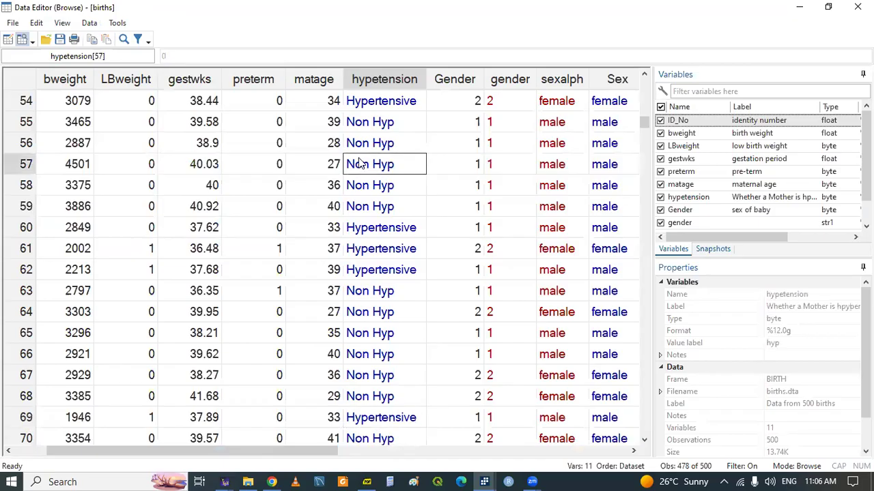
pyautogui.click(210, 168)
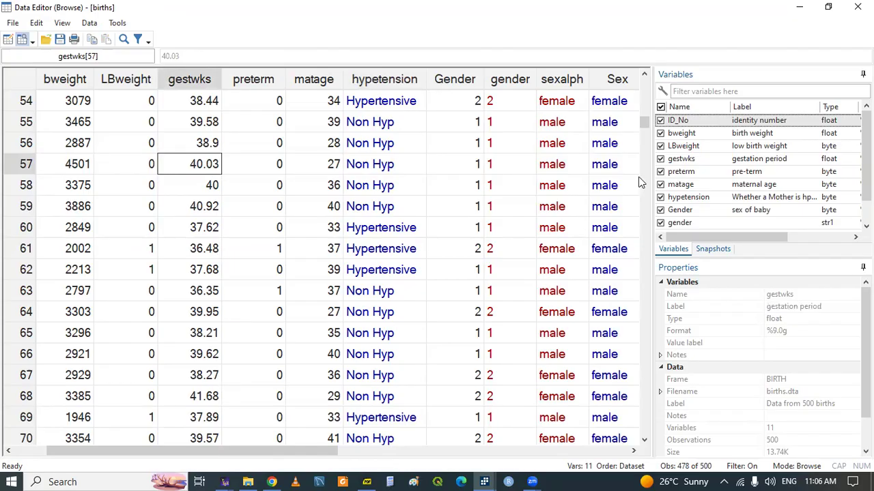
pyautogui.moveTo(645, 127); pyautogui.dragTo(661, 228)
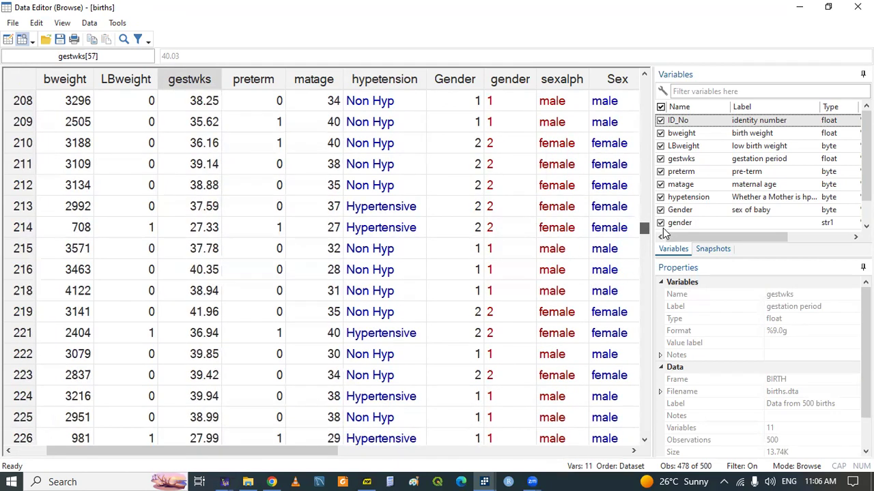
pyautogui.click(192, 439)
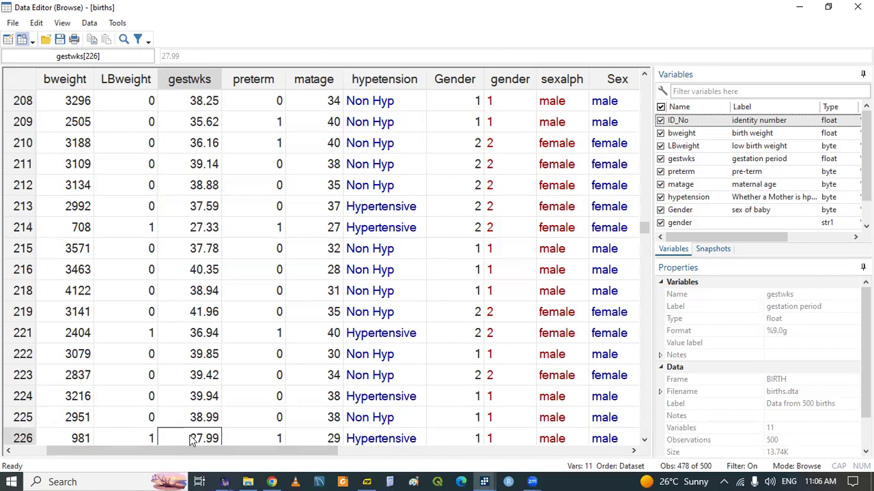
pyautogui.click(383, 442)
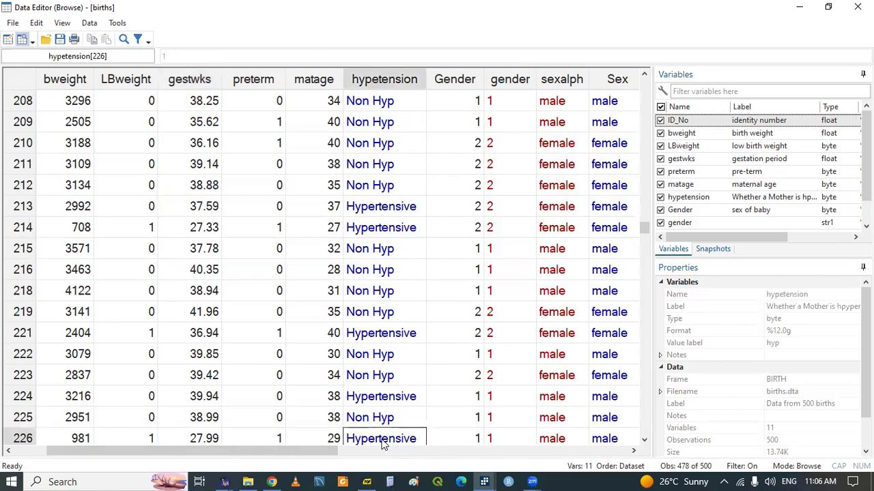
pyautogui.click(382, 356)
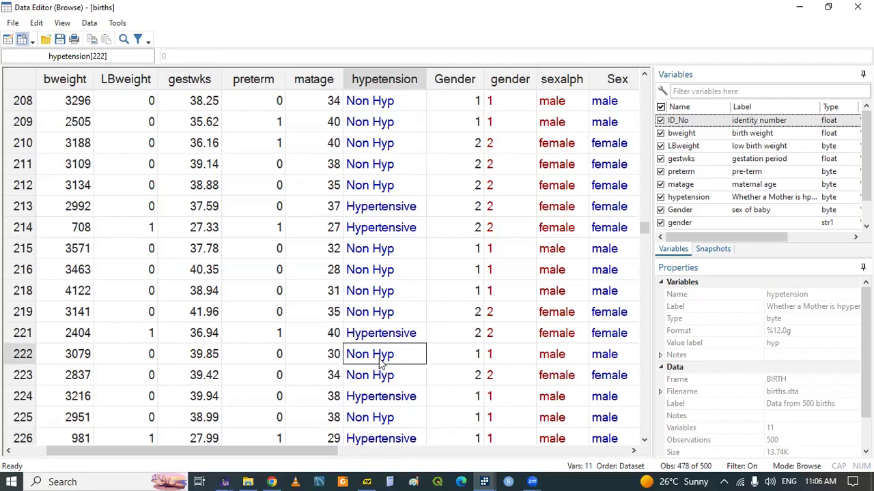
pyautogui.click(197, 361)
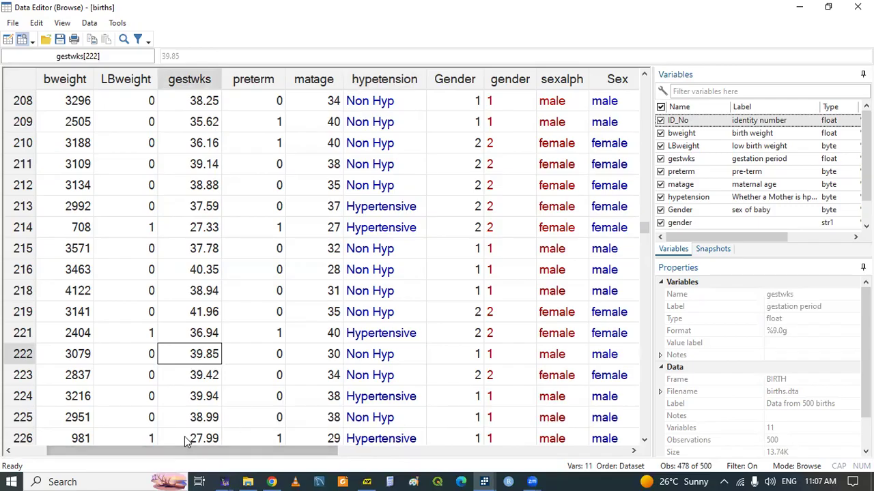
pyautogui.click(214, 442)
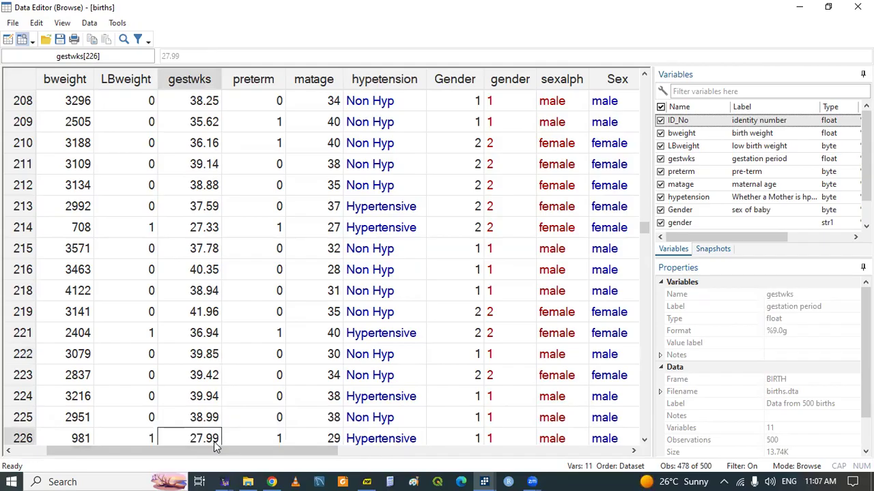
pyautogui.click(363, 442)
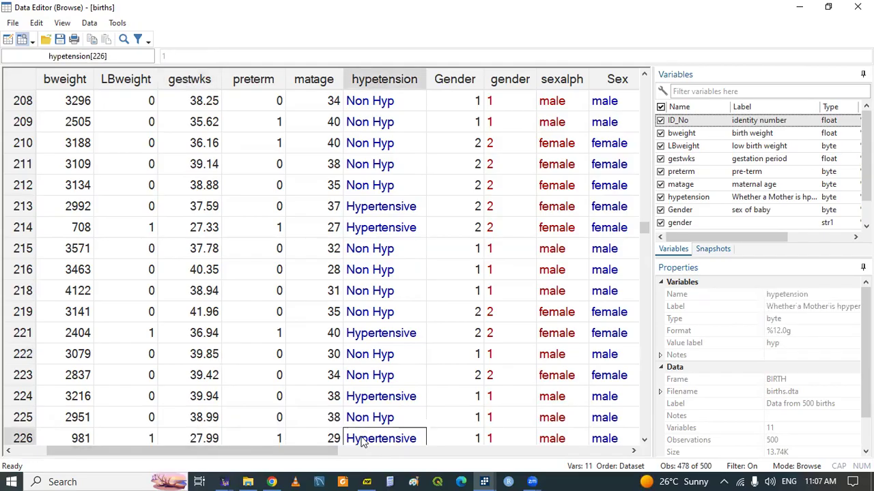
# Step: Return to the do-file and start a new browse if command on line 76, with extra blank lines below it
pyautogui.moveTo(484, 480)
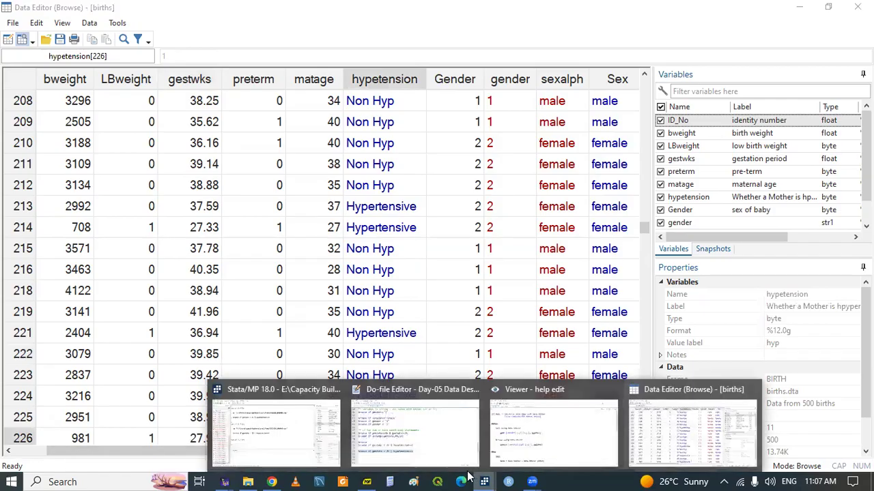
pyautogui.click(400, 430)
pyautogui.click(286, 406)
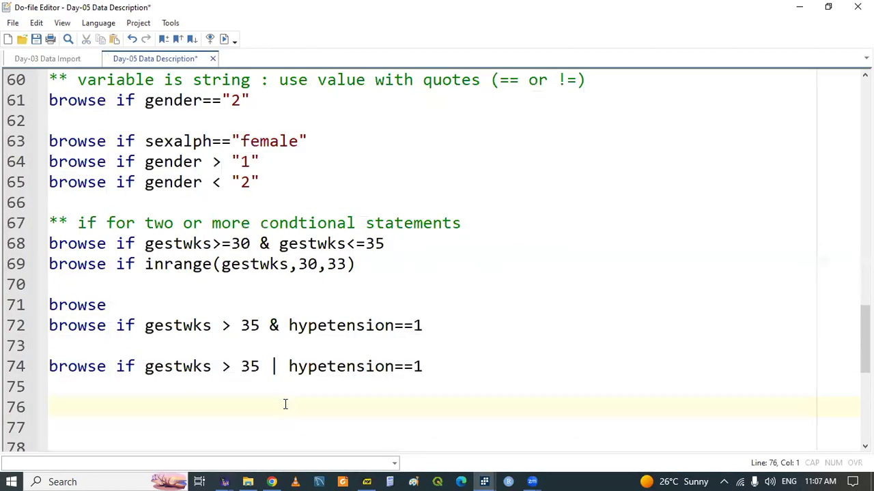
pyautogui.press('Return')
pyautogui.press('Return')
pyautogui.press('Return')
pyautogui.press('Up')
pyautogui.press('Up')
pyautogui.press('Up')
pyautogui.write('br')
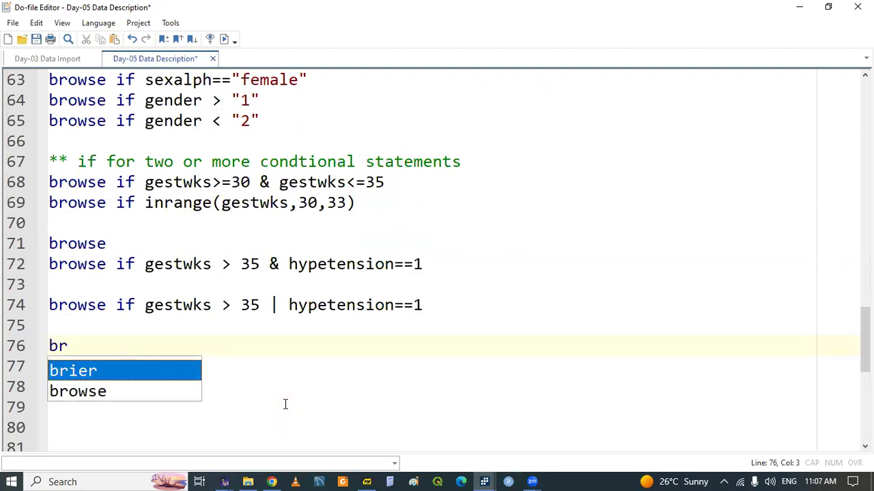
pyautogui.press('Down')
pyautogui.press('Return')
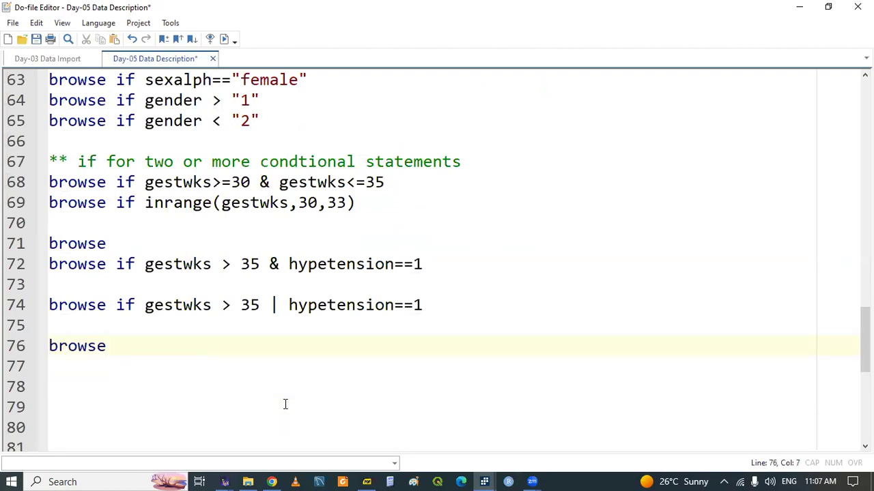
pyautogui.write('if')
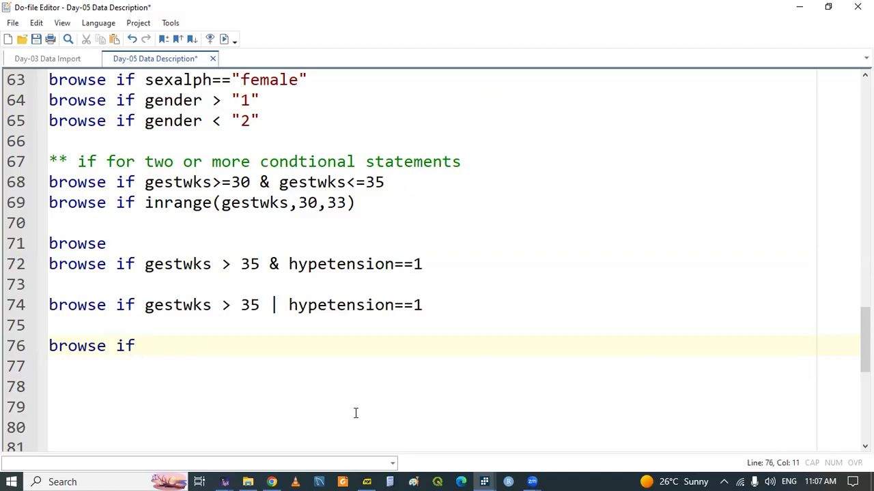
# Step: Look through all the variable columns of the births dataset in the Data Editor
pyautogui.click(483, 478)
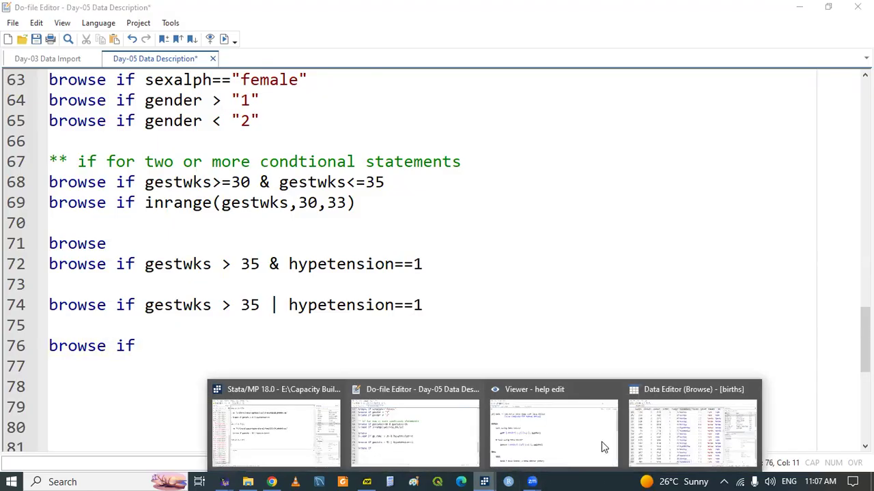
pyautogui.click(671, 438)
pyautogui.click(453, 316)
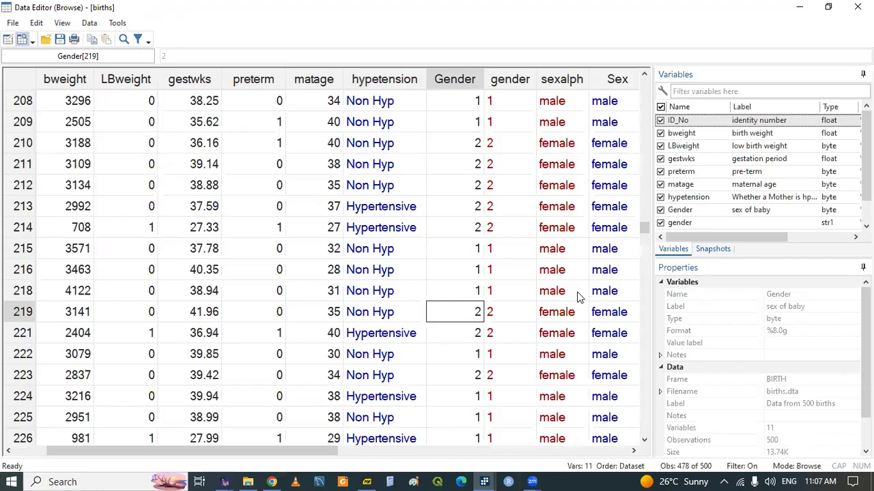
pyautogui.click(536, 298)
pyautogui.press('Right')
pyautogui.press('Right')
pyautogui.press('Right')
pyautogui.press('Right')
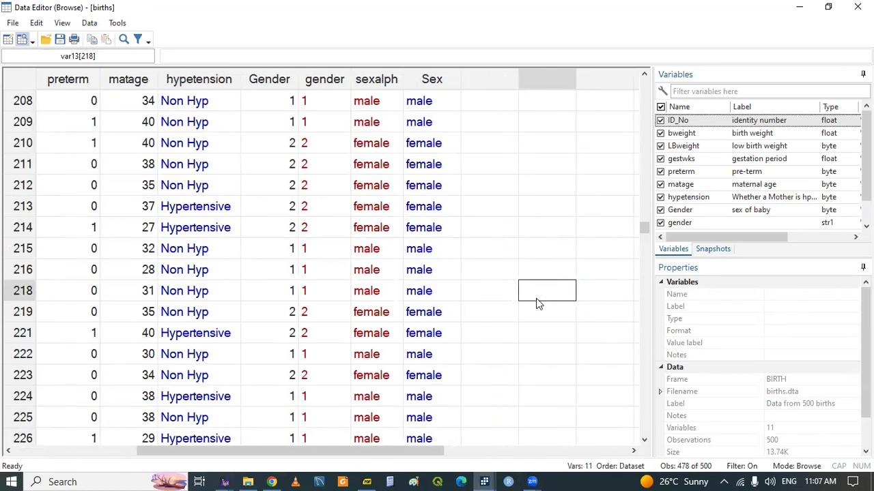
pyautogui.press('Left')
pyautogui.press('Left')
pyautogui.press('Left')
pyautogui.press('Left')
pyautogui.press('Left')
pyautogui.press('Left')
pyautogui.press('Left')
pyautogui.press('Left')
pyautogui.press('Left')
pyautogui.press('Left')
pyautogui.press('Left')
pyautogui.press('Left')
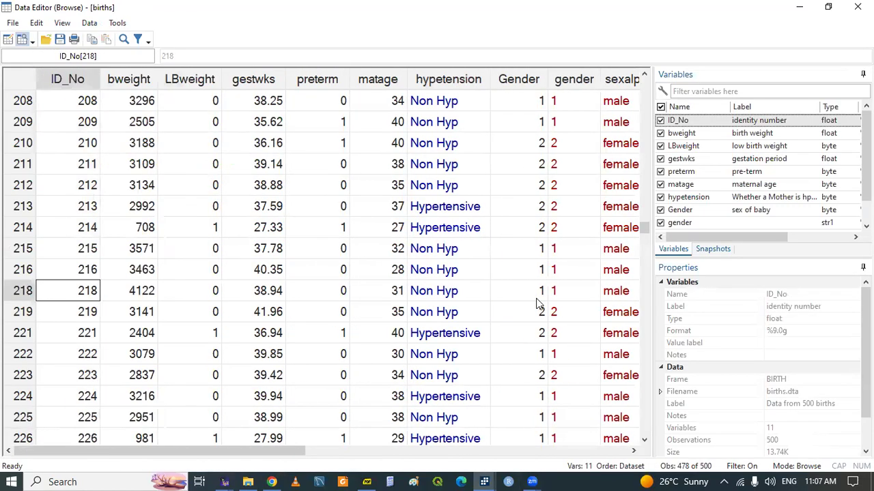
# Step: Insert the command frame change default above the incomplete browse if line in the do-file and run it
pyautogui.click(481, 479)
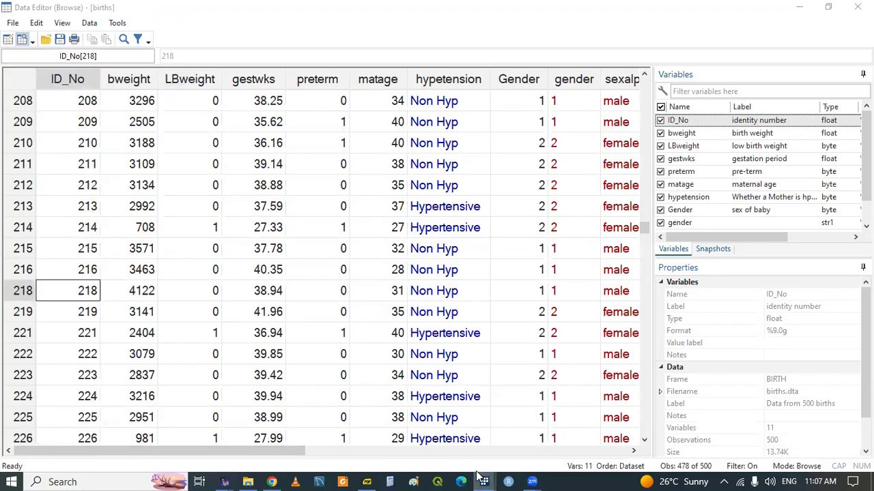
pyautogui.click(412, 443)
pyautogui.click(86, 325)
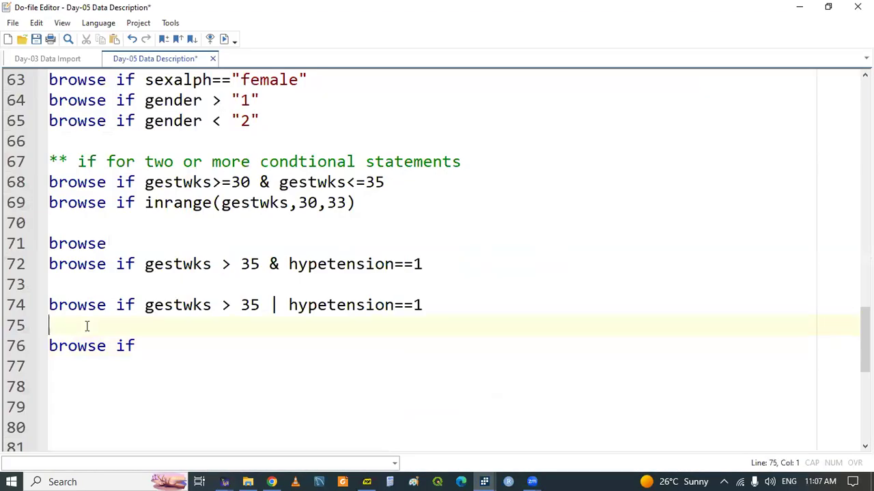
pyautogui.press('Return')
pyautogui.write('frame change de')
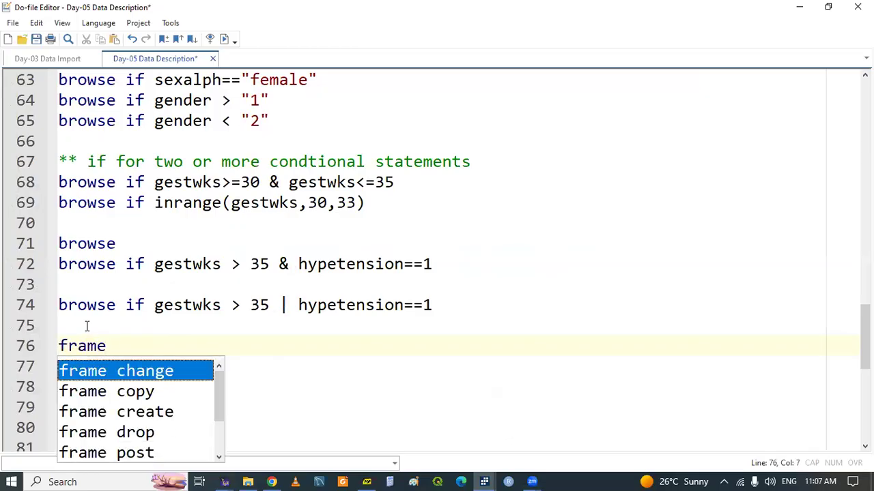
pyautogui.press('Return')
pyautogui.write('de')
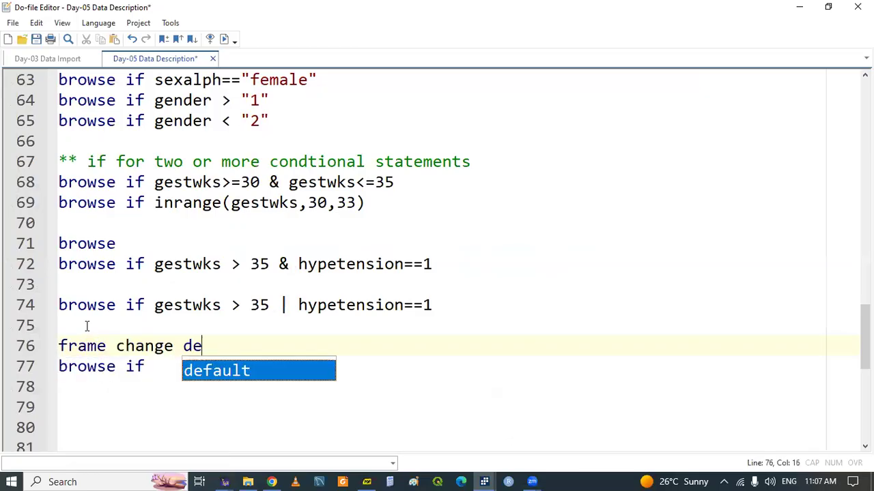
pyautogui.press('Return')
pyautogui.doubleClick(68, 346)
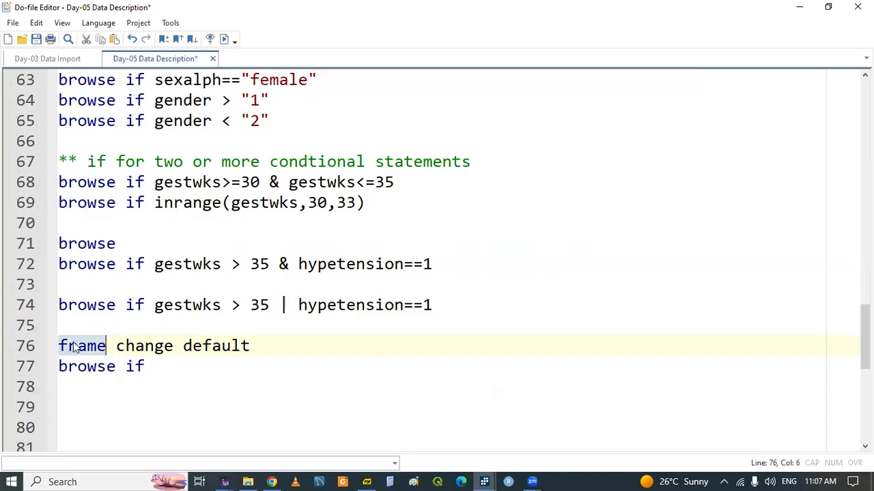
pyautogui.hotkey('shift', 'End')
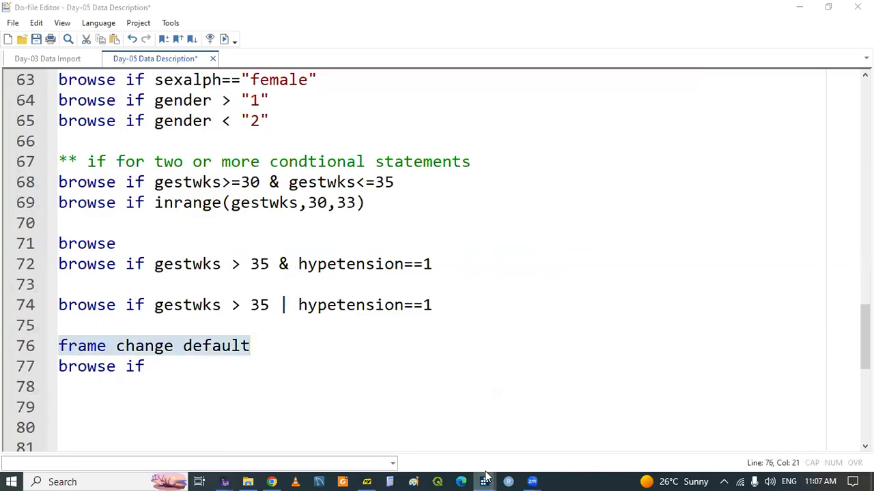
# Step: Check the numeric codes behind the rep78 labels Average and Good in the auto2 data
pyautogui.moveTo(484, 480)
pyautogui.click(633, 425)
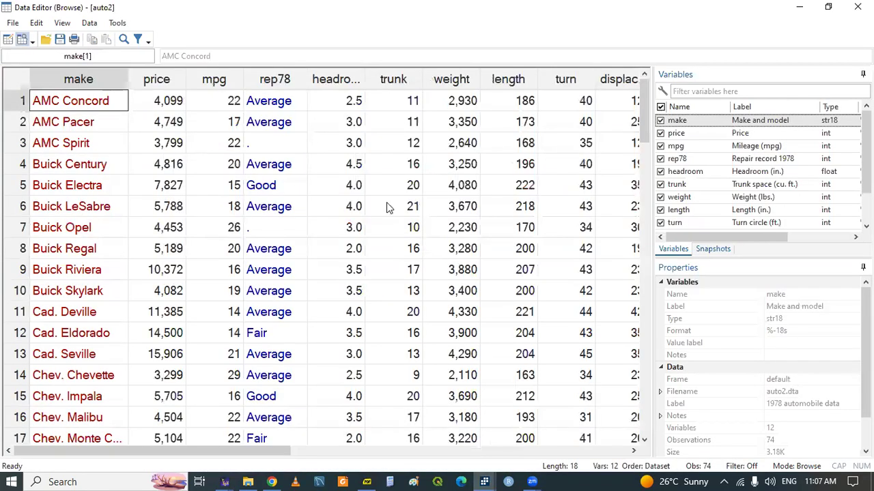
pyautogui.click(256, 104)
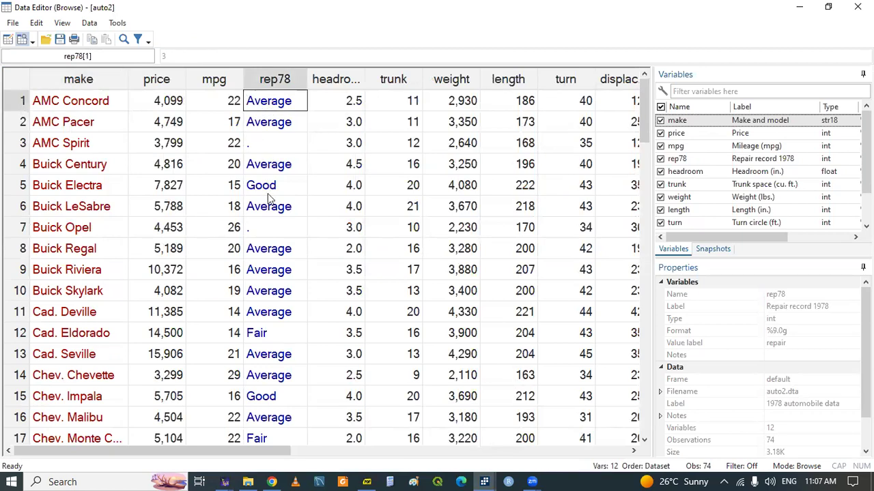
pyautogui.click(260, 253)
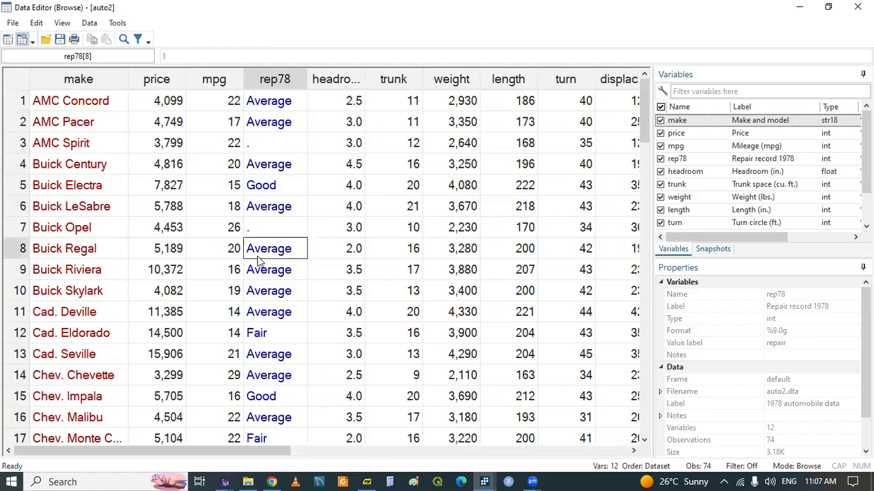
pyautogui.click(259, 189)
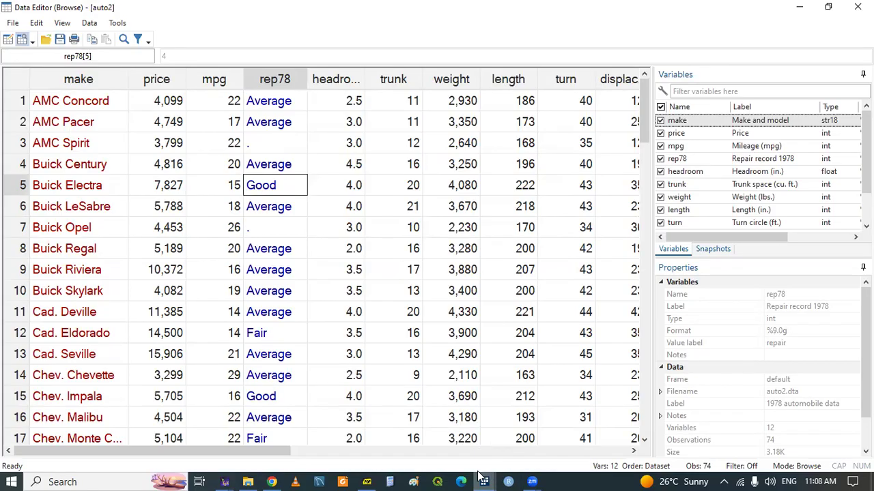
# Step: Complete the browse command on line 77 of the do-file with the condition rep78==1 | rep78 ==3
pyautogui.moveTo(481, 478)
pyautogui.click(407, 440)
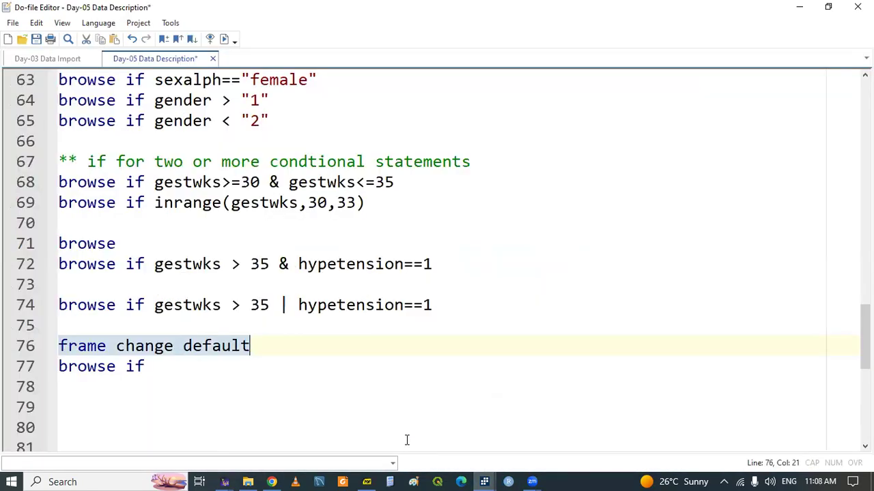
pyautogui.click(169, 368)
pyautogui.write('rep')
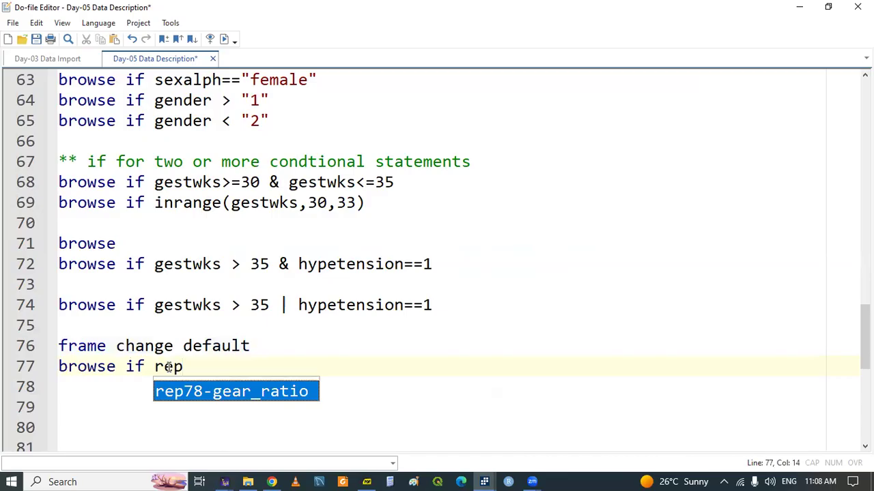
pyautogui.write('78==1 | rep')
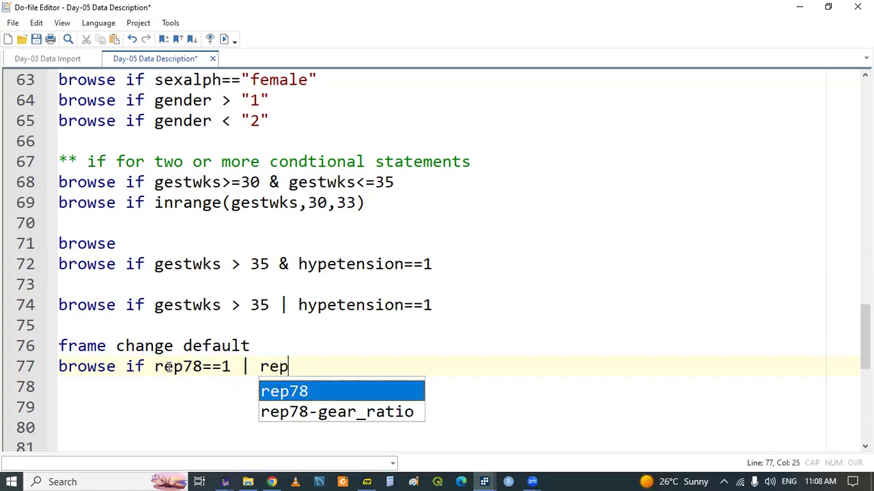
pyautogui.press('Return')
pyautogui.write('==3')
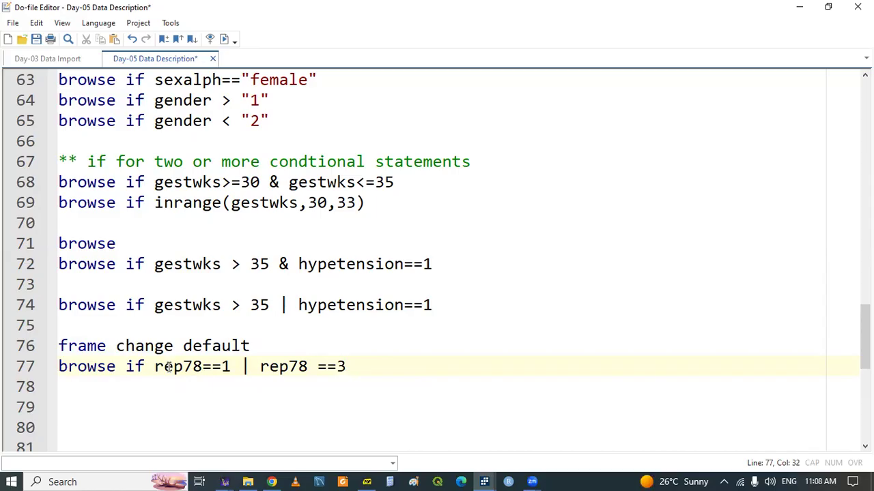
# Step: Extend the browse condition on line 77 with | rep78 == 5 and run the line
pyautogui.write(' | rep')
pyautogui.press('Return')
pyautogui.write('== ')
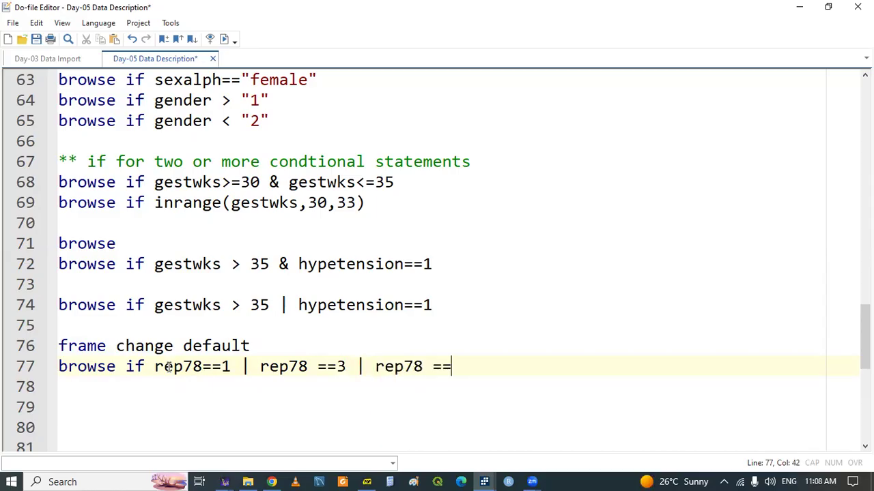
pyautogui.write('5')
pyautogui.tripleClick(93, 370)
pyautogui.hotkey('ctrl', 'd')
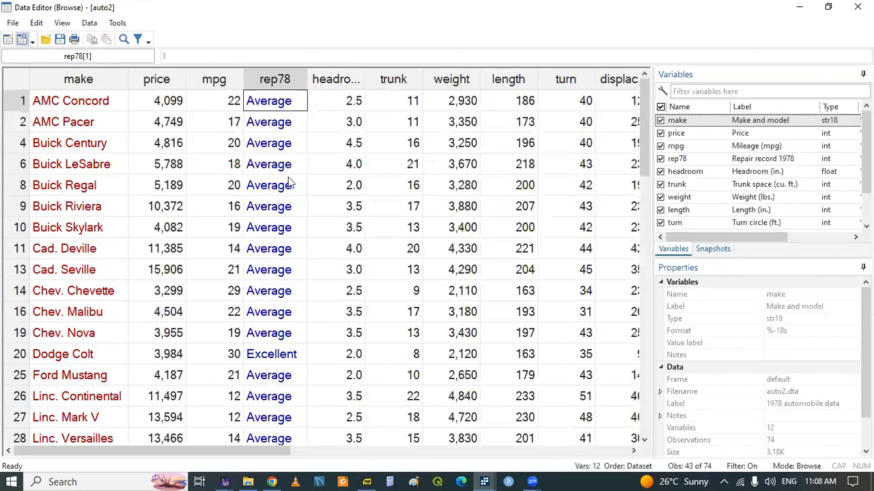
# Step: Check the numeric codes behind the rep78 labels Excellent and Poor in the filtered auto2 data, and return to the do-file
pyautogui.click(269, 352)
pyautogui.moveTo(645, 159); pyautogui.dragTo(658, 289)
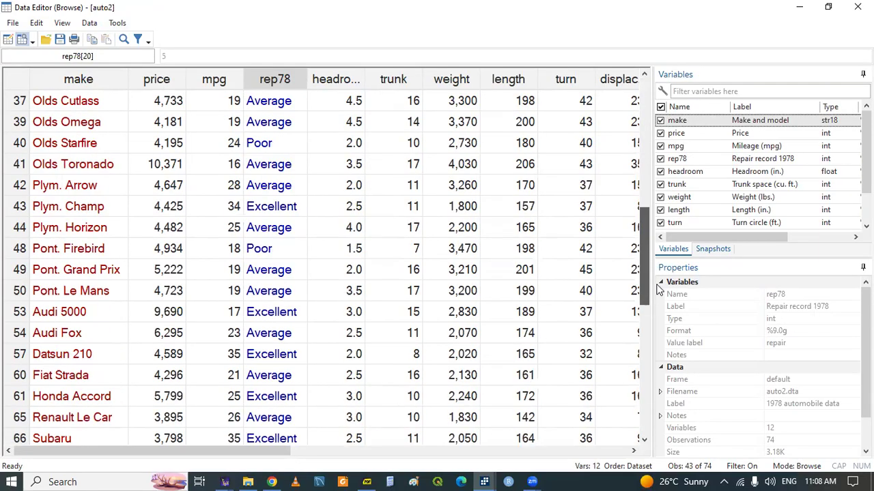
pyautogui.click(263, 255)
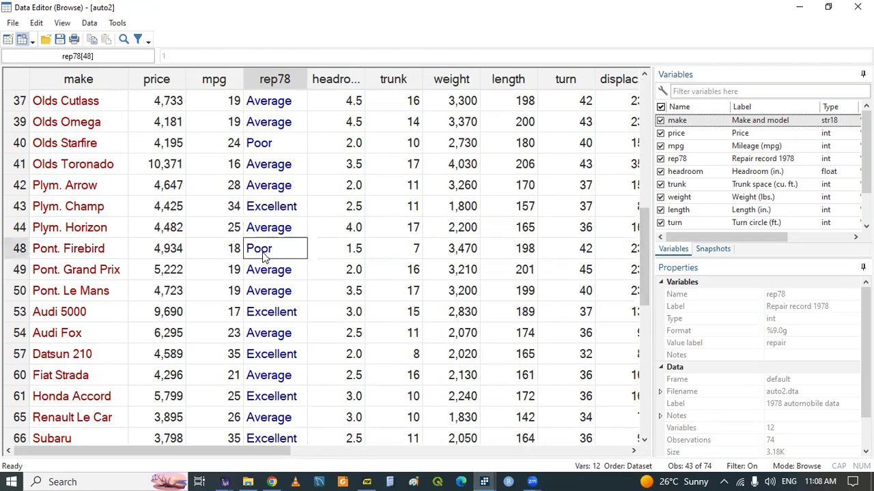
pyautogui.click(484, 482)
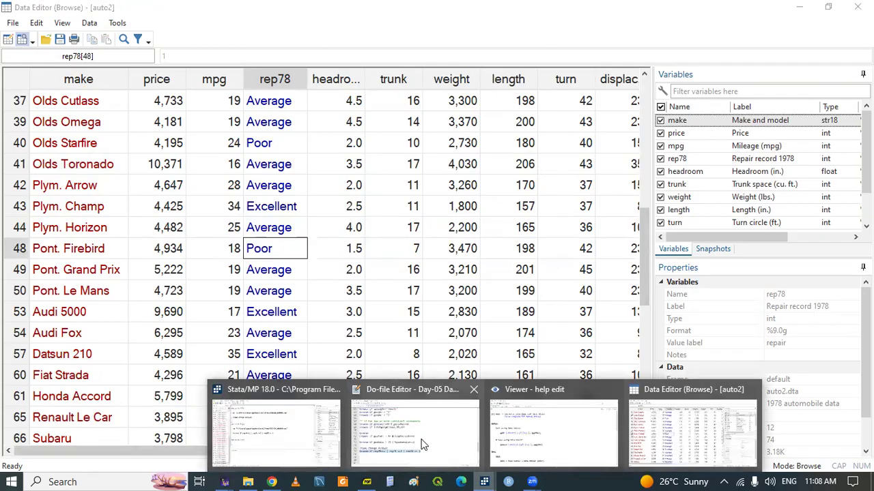
pyautogui.click(421, 444)
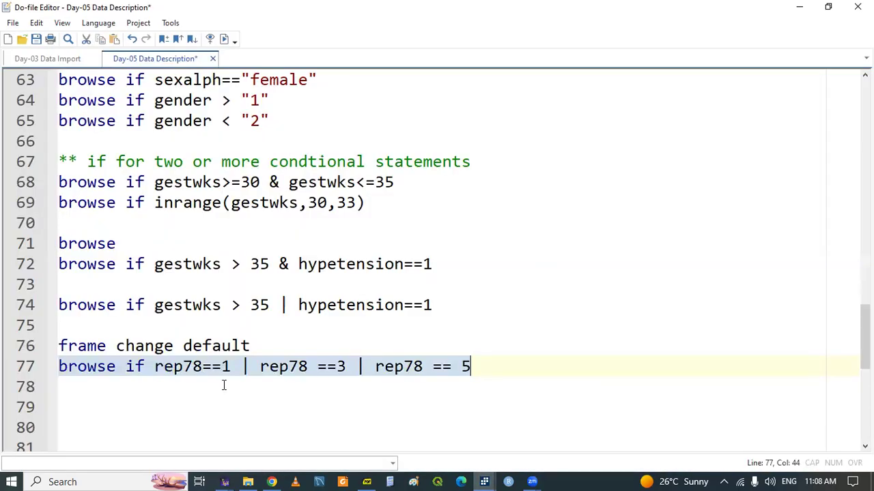
# Step: Compare the repeated rep78 conditions on line 77 with the gestwks and inrange conditions on lines 68 and 69
pyautogui.doubleClick(184, 369)
pyautogui.doubleClick(270, 369)
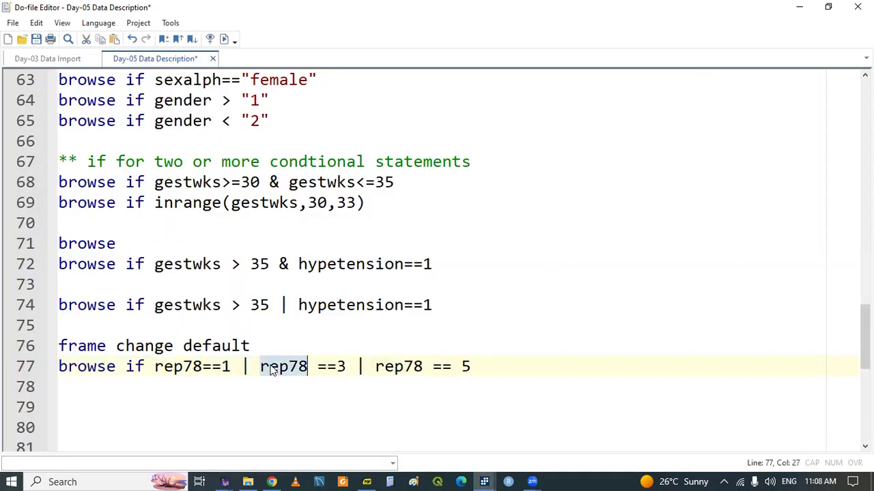
pyautogui.doubleClick(399, 366)
pyautogui.click(346, 305)
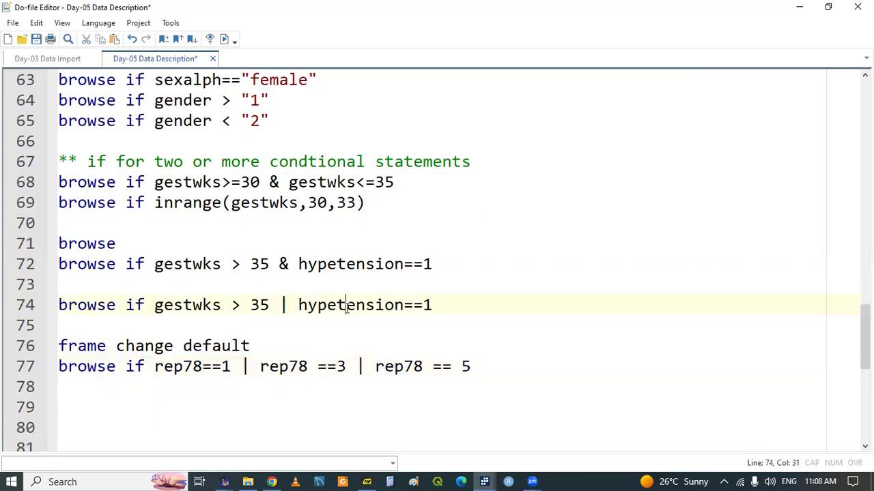
pyautogui.click(193, 305)
pyautogui.click(179, 216)
pyautogui.click(181, 204)
pyautogui.doubleClick(181, 204)
pyautogui.doubleClick(176, 182)
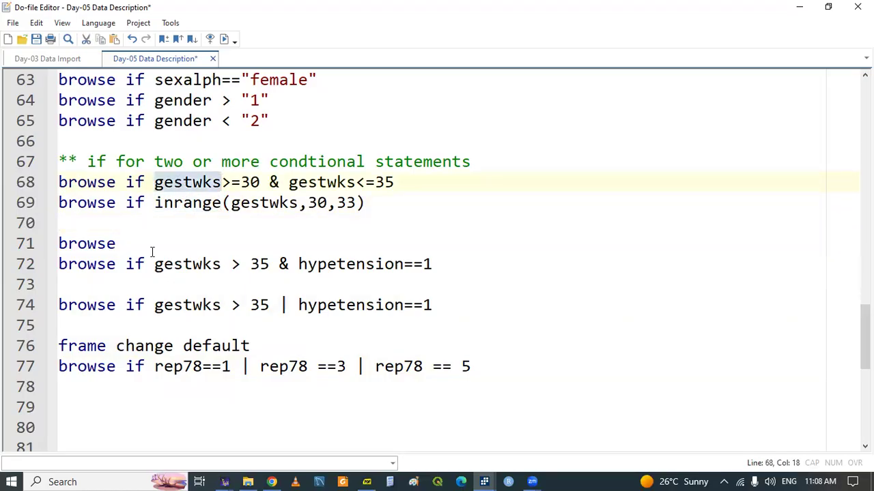
# Step: Start line 78 of the do-file with the command browse if inlist()
pyautogui.click(94, 386)
pyautogui.write('br')
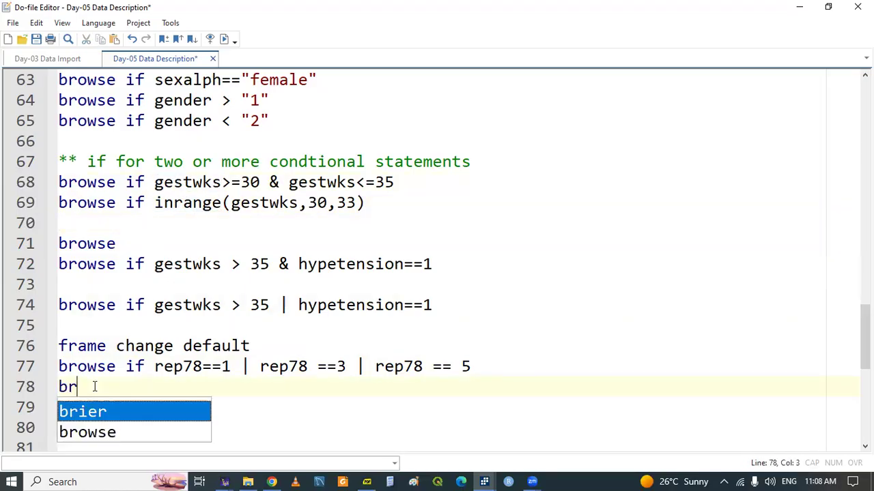
pyautogui.press('Down')
pyautogui.press('Return')
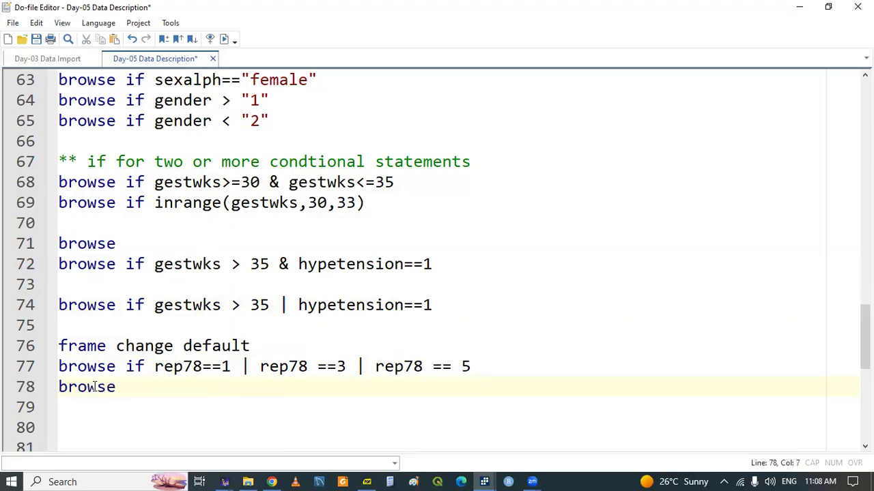
pyautogui.write('if ')
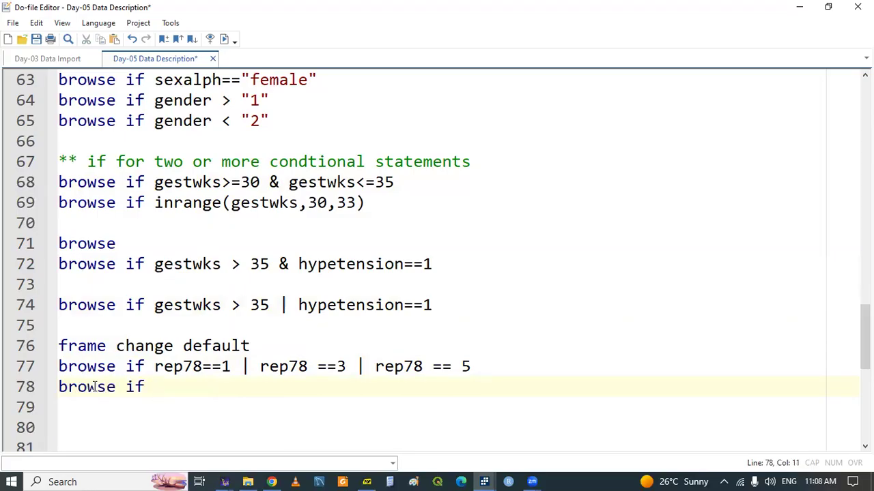
pyautogui.write('in')
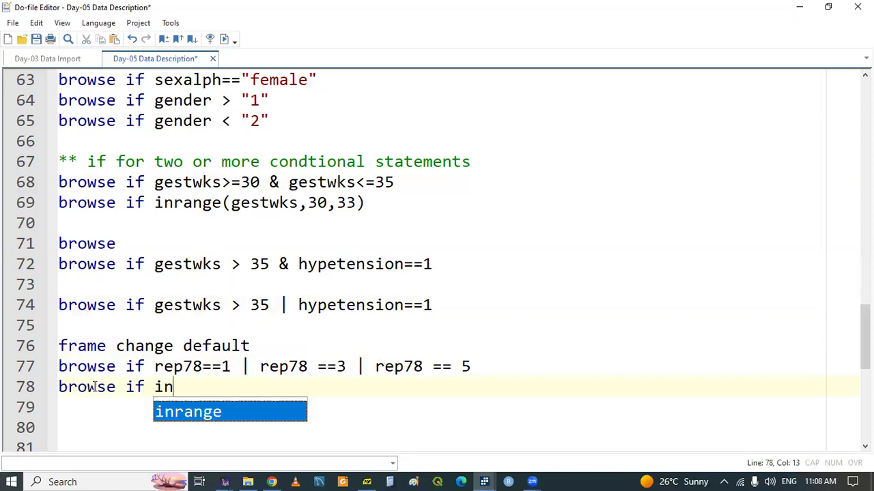
pyautogui.write('list ')
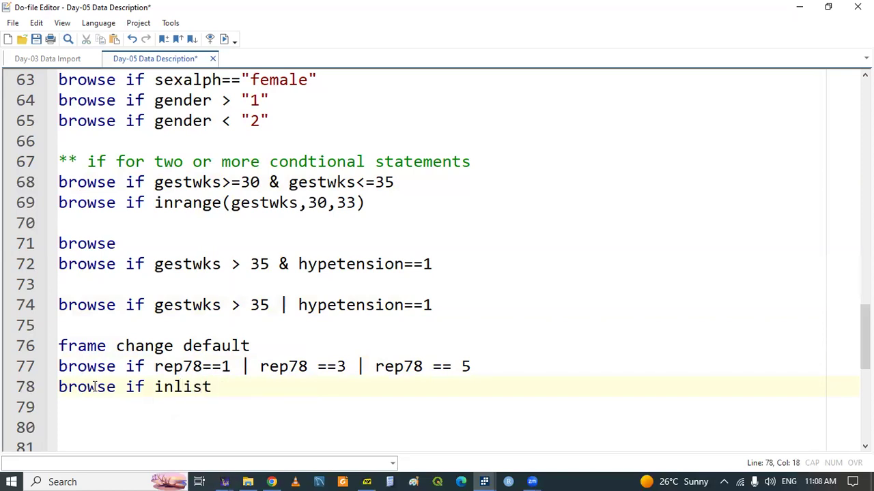
pyautogui.write('(')
# Step: Fill the inlist function on line 78 with rep78,1,3,5, copying the variable name from line 77, and run the line
pyautogui.doubleClick(164, 368)
pyautogui.hotkey('ctrl', 'c')
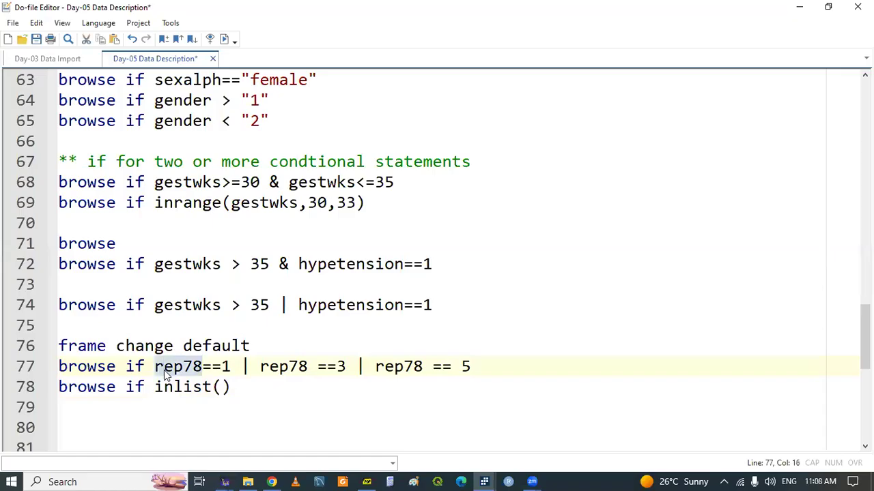
pyautogui.click(221, 387)
pyautogui.hotkey('ctrl', 'v')
pyautogui.write(',')
pyautogui.write('1,3,')
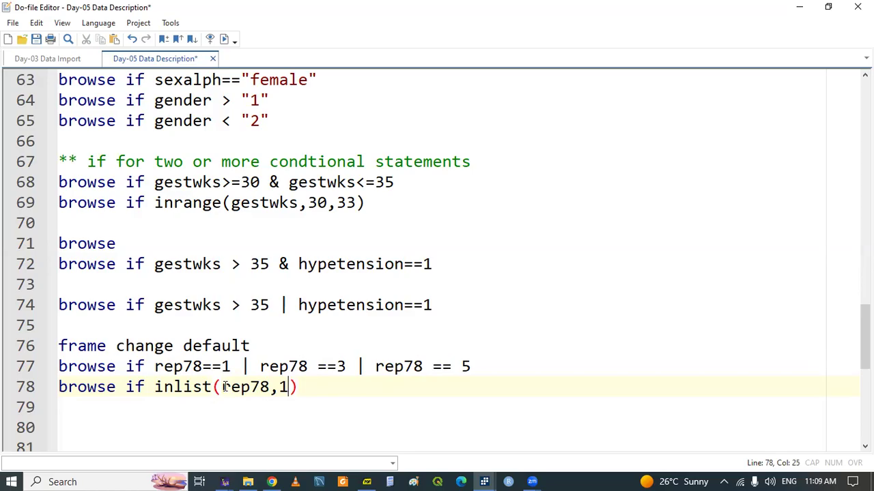
pyautogui.write('5')
pyautogui.click(106, 386)
pyautogui.tripleClick(105, 386)
pyautogui.hotkey('ctrl', 'd')
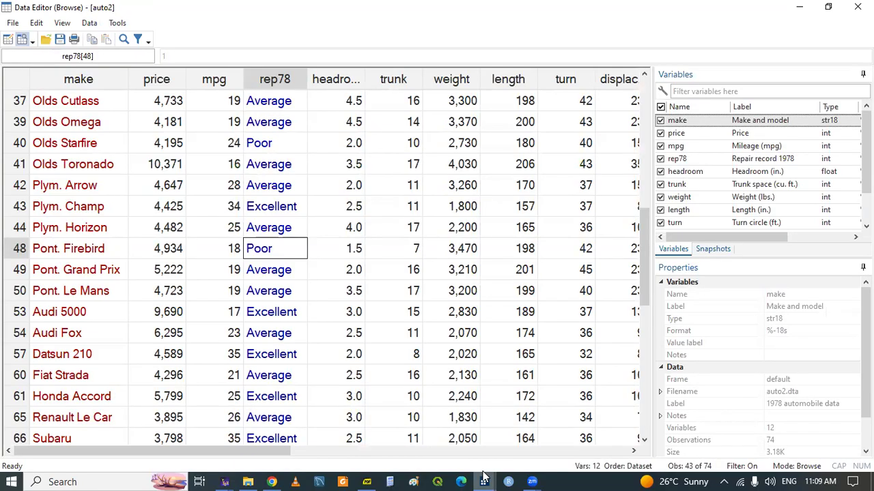
# Step: Return to the do-file and review the inlist(rep78,1,3,5) condition on line 78
pyautogui.moveTo(484, 482)
pyautogui.click(412, 430)
pyautogui.click(232, 387)
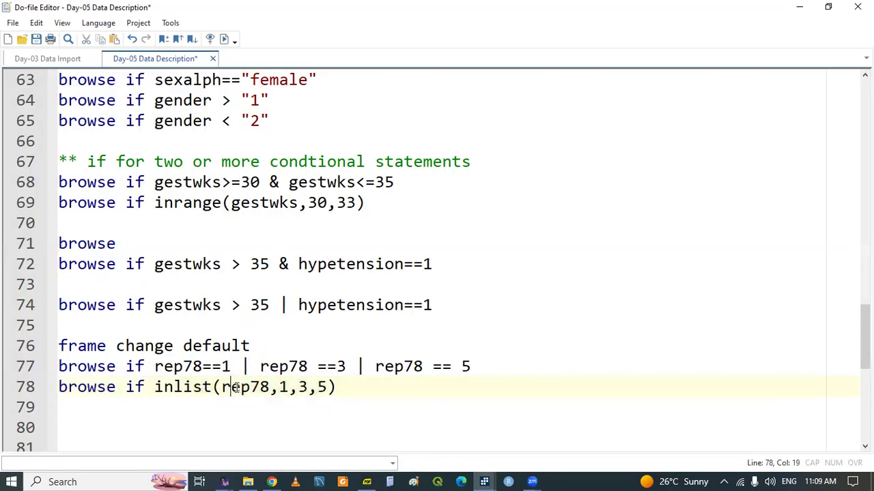
pyautogui.moveTo(157, 387); pyautogui.dragTo(376, 394)
pyautogui.click(303, 403)
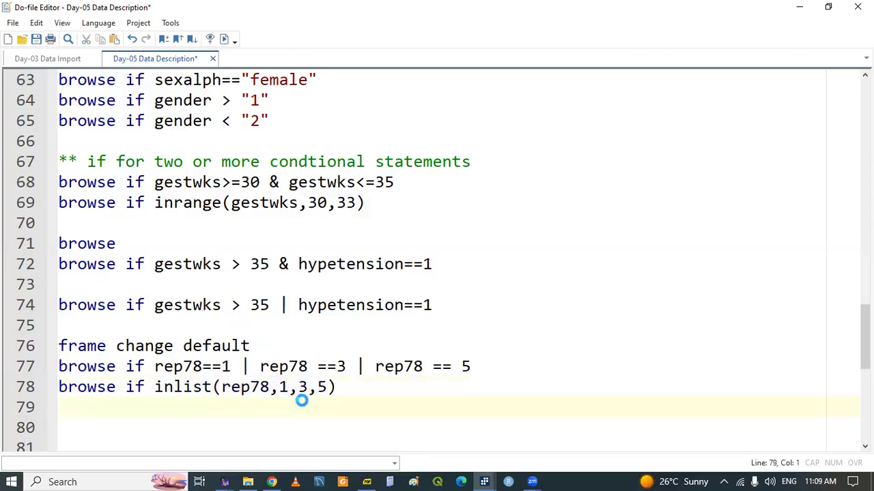
# Step: Add blank lines below the inlist command and save the do-file
pyautogui.press('Return')
pyautogui.press('Return')
pyautogui.press('Return')
pyautogui.press('Return')
pyautogui.press('Up')
pyautogui.press('Up')
pyautogui.press('Up')
pyautogui.hotkey('ctrl', 's')
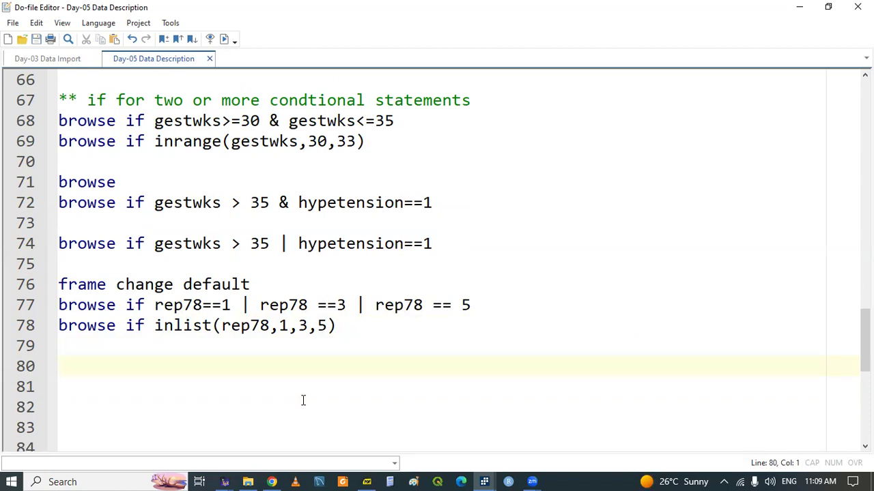
# Step: Insert the comment * use of if key word below the heading about the if and in key-words
pyautogui.press('Up')
pyautogui.press('Up')
pyautogui.press('Up')
pyautogui.press('Up')
pyautogui.press('Up')
pyautogui.press('Up')
pyautogui.press('Up')
pyautogui.press('Up')
pyautogui.press('Up')
pyautogui.press('Up')
pyautogui.press('Up')
pyautogui.press('Up')
pyautogui.press('Up')
pyautogui.press('Up')
pyautogui.press('Up')
pyautogui.press('Up')
pyautogui.press('Up')
pyautogui.press('Up')
pyautogui.press('Up')
pyautogui.press('Up')
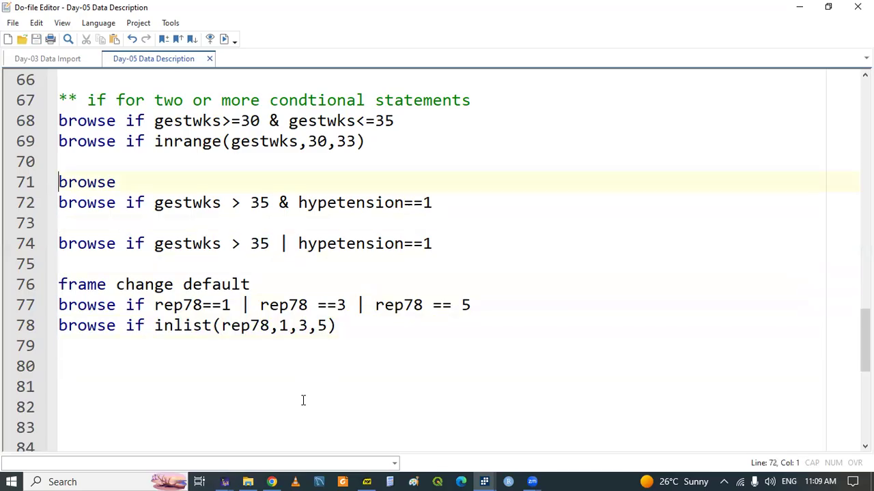
pyautogui.press('Up')
pyautogui.press('Up')
pyautogui.press('Up')
pyautogui.press('Up')
pyautogui.press('Up')
pyautogui.press('Up')
pyautogui.press('Up')
pyautogui.press('Up')
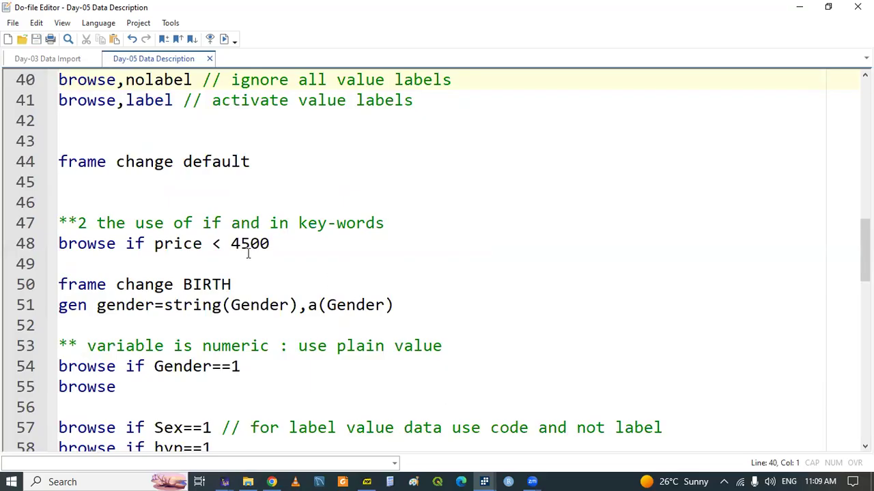
pyautogui.click(400, 225)
pyautogui.press('Return')
pyautogui.press('Return')
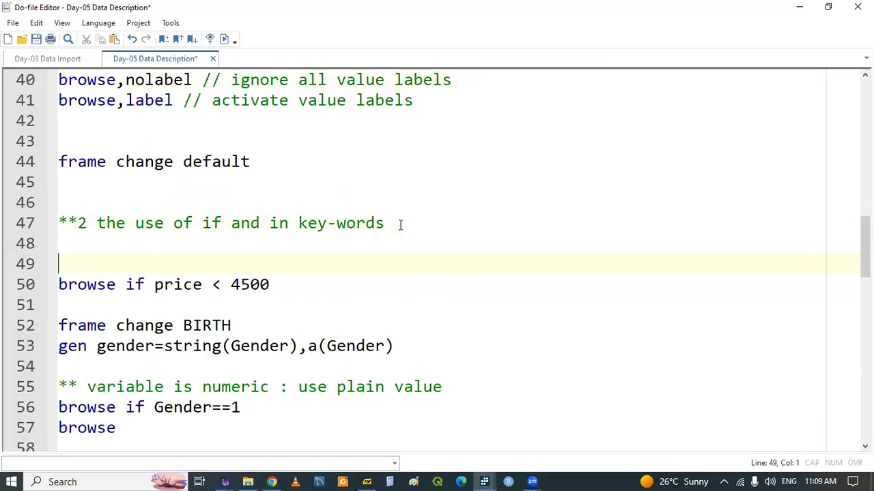
pyautogui.write('* use o')
pyautogui.press('BackSpace')
pyautogui.write('of if')
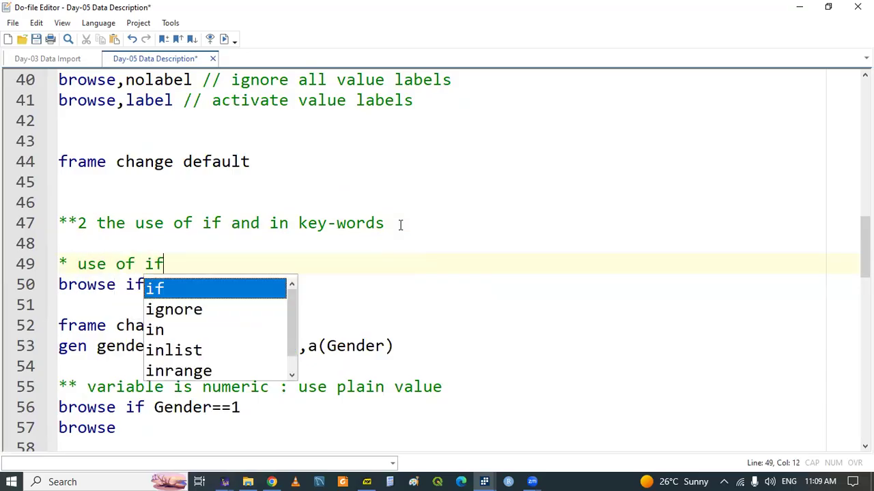
pyautogui.write(' key woel')
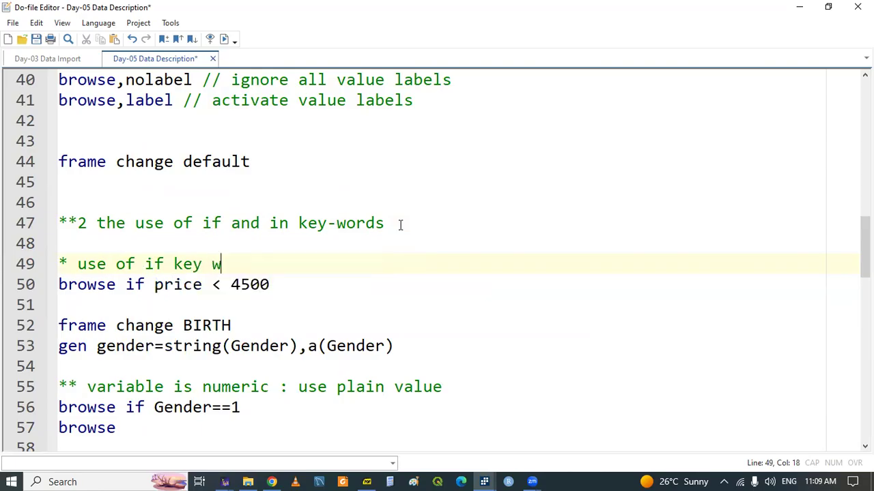
pyautogui.press('BackSpace')
pyautogui.press('BackSpace')
pyautogui.write('rd')
# Step: Copy the if comment below the inlist command, change it to * use of in key word, and save the do-file
pyautogui.moveTo(59, 264); pyautogui.dragTo(256, 269)
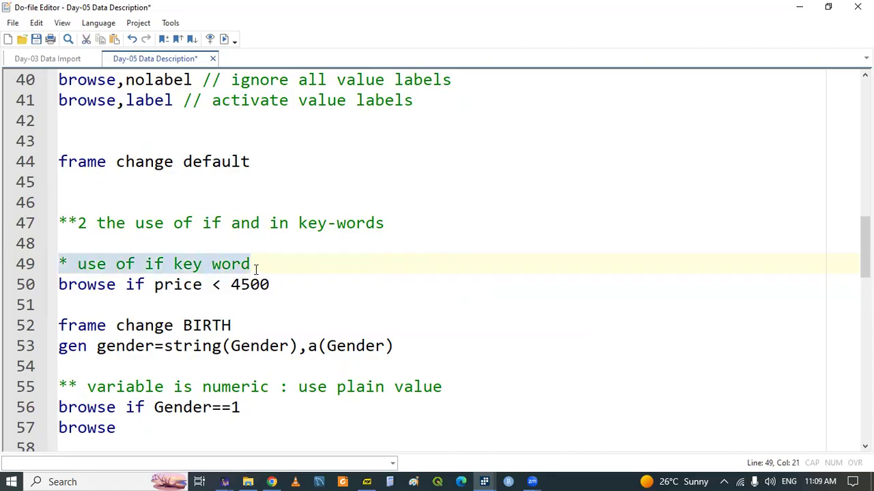
pyautogui.click(339, 296)
pyautogui.moveTo(865, 247); pyautogui.dragTo(865, 372)
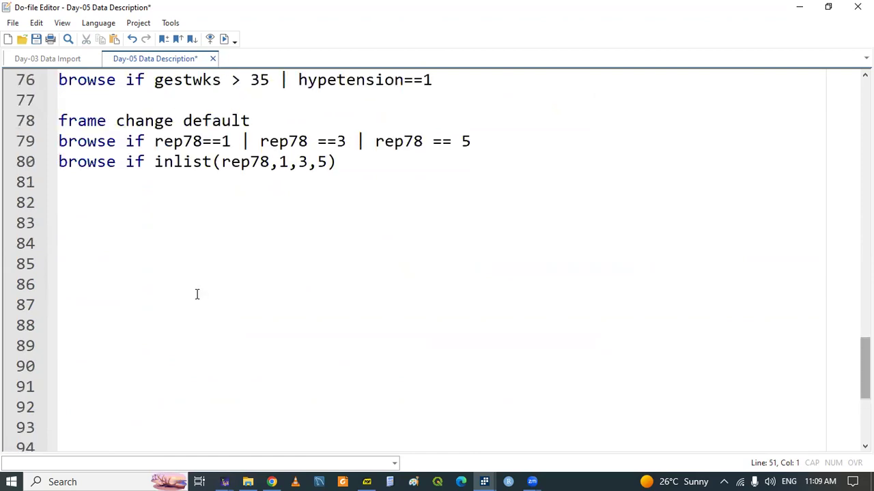
pyautogui.click(94, 206)
pyautogui.write('* use of if key word')
pyautogui.click(153, 205)
pyautogui.moveTo(153, 205); pyautogui.dragTo(164, 205)
pyautogui.write('n')
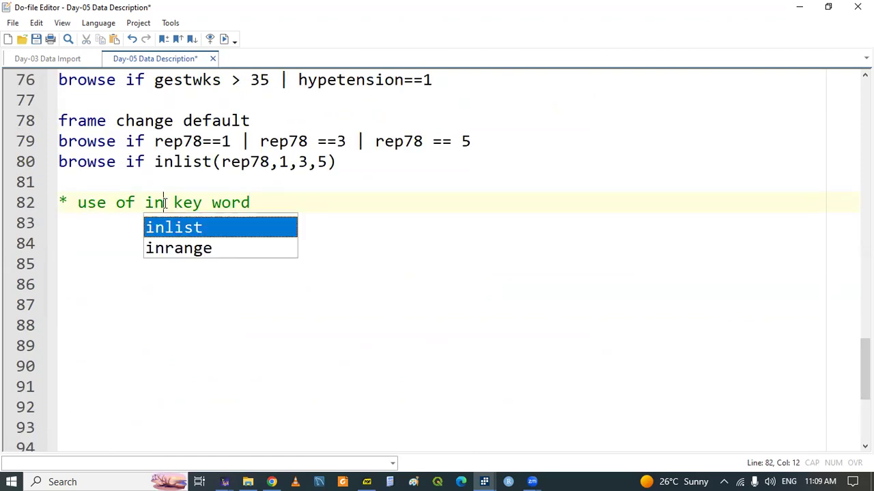
pyautogui.click(87, 216)
pyautogui.hotkey('ctrl', 's')
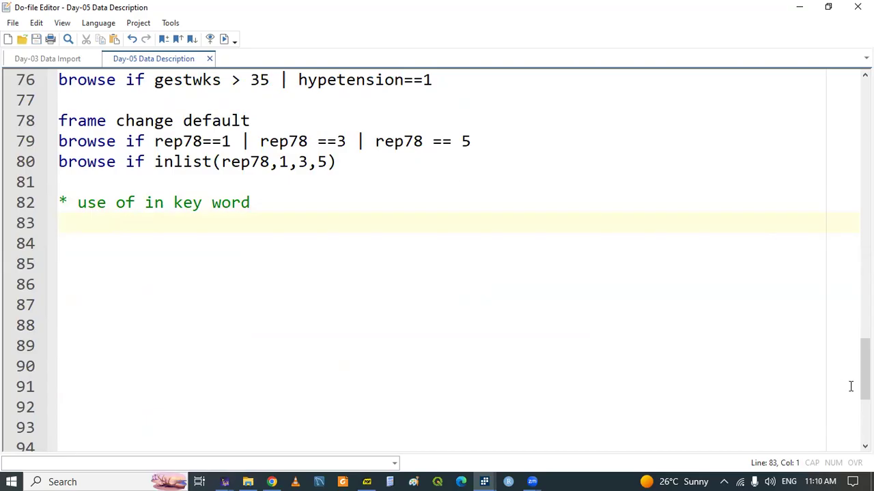
# Step: Add the command help if below the comment * use of if key word and run it
pyautogui.moveTo(865, 387); pyautogui.dragTo(865, 263)
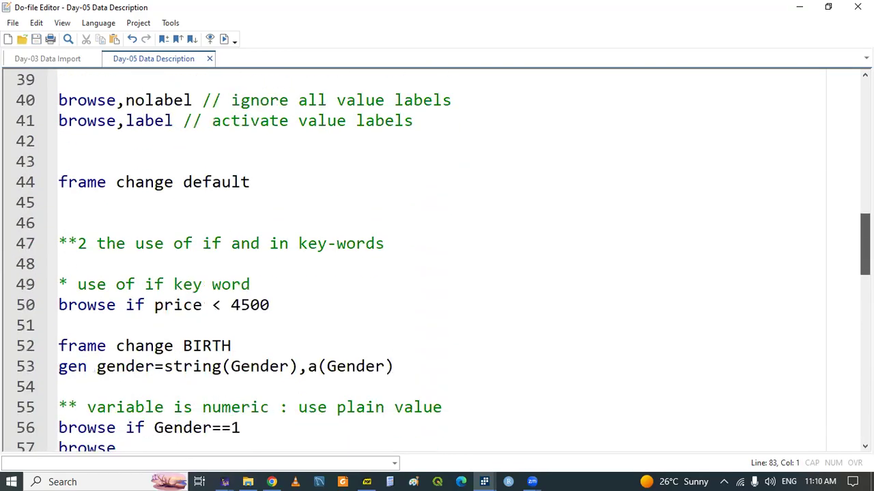
pyautogui.click(268, 290)
pyautogui.press('Return')
pyautogui.press('Return')
pyautogui.press('Up')
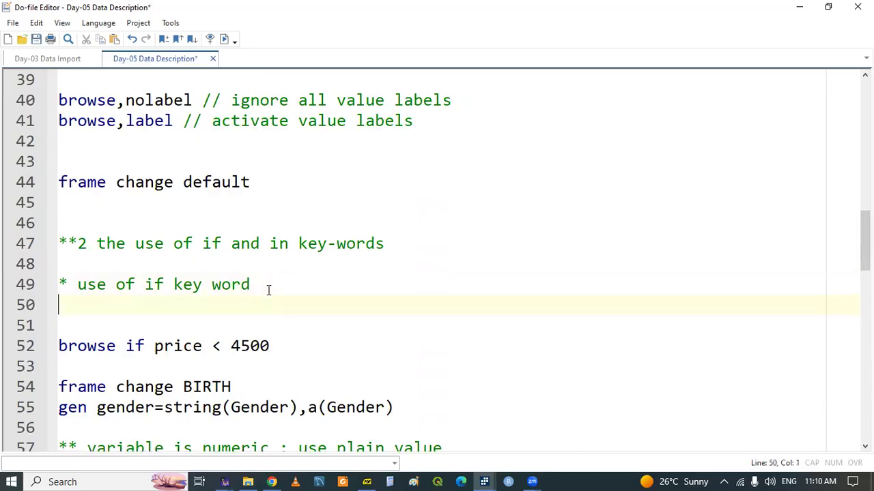
pyautogui.write('help if')
pyautogui.moveTo(58, 305); pyautogui.dragTo(126, 305)
pyautogui.hotkey('ctrl', 'd')
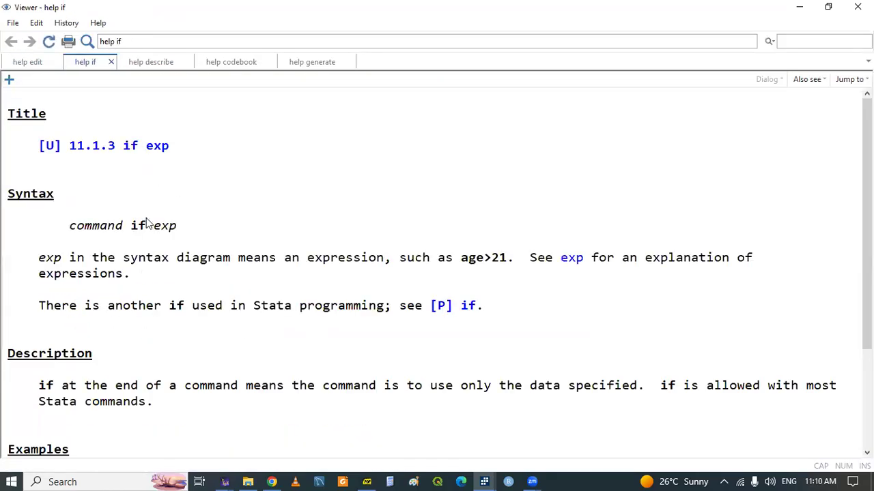
# Step: Read the description and examples on the if help page, and go back to the end of the do-file
pyautogui.scroll(-3, 215, 243)
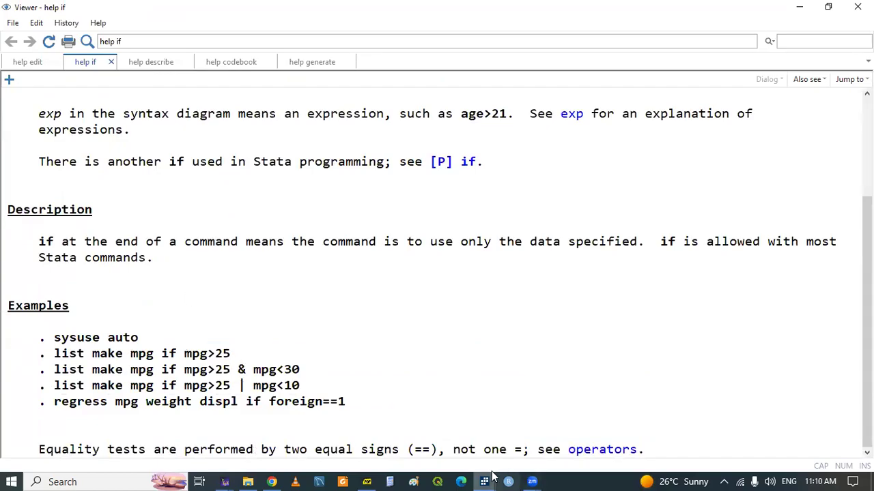
pyautogui.moveTo(486, 481)
pyautogui.click(441, 433)
pyautogui.click(727, 372)
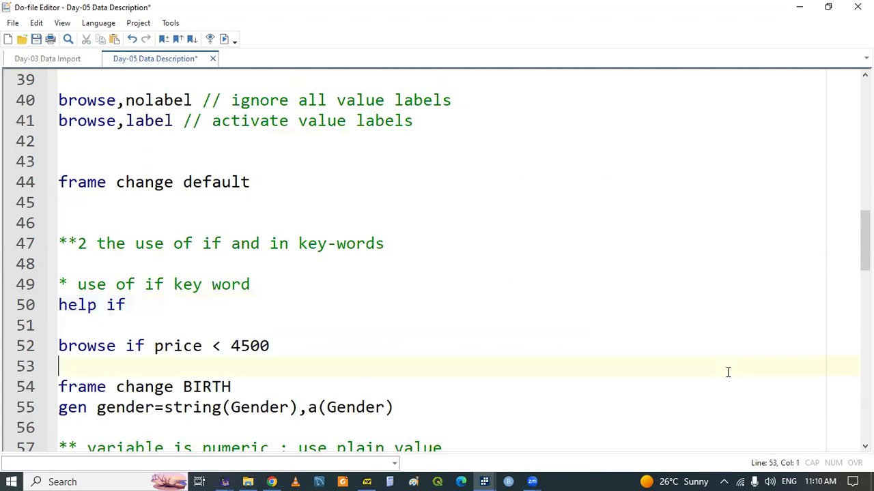
pyautogui.moveTo(865, 240); pyautogui.dragTo(864, 367)
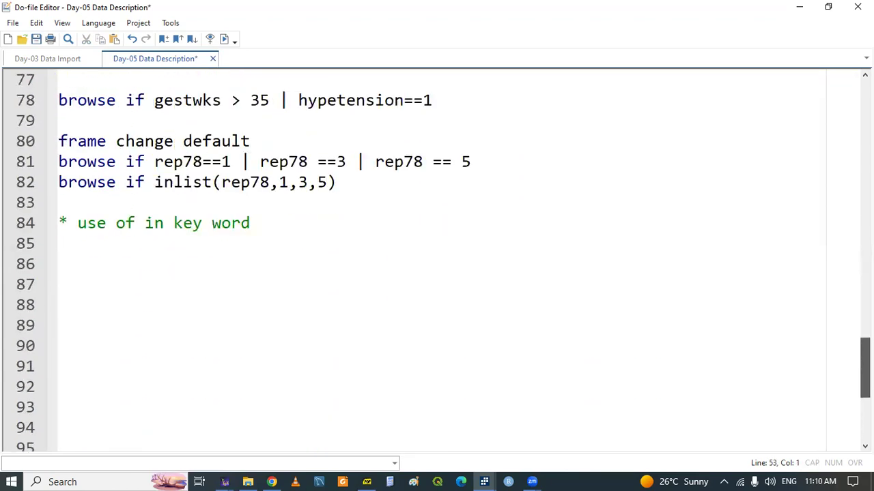
# Step: Add the command help in below the comment * use of in key word and run it
pyautogui.click(96, 244)
pyautogui.write('help in')
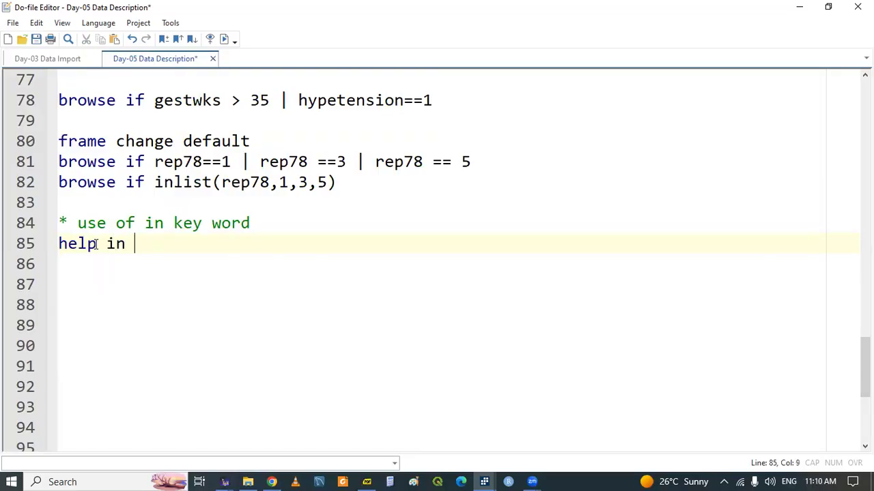
pyautogui.doubleClick(72, 244)
pyautogui.hotkey('ctrl', 'd')
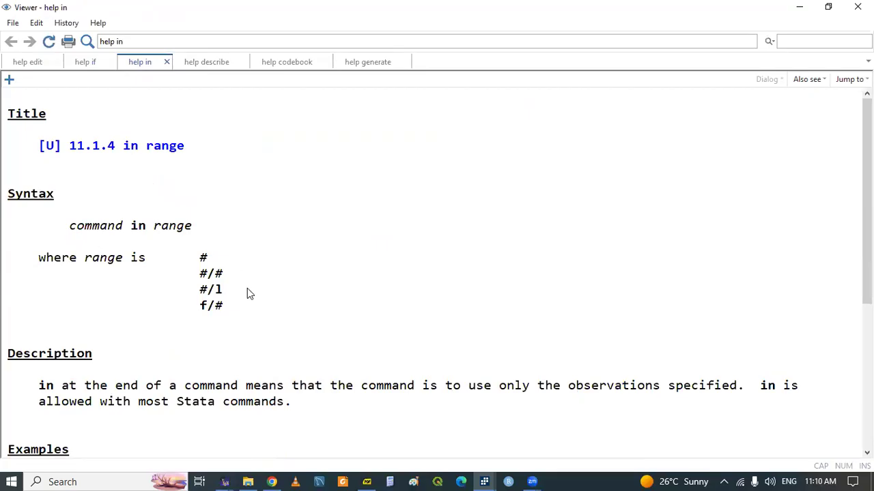
# Step: Compare the lecture slide on the use of in with the range syntax on Stata's in help page
pyautogui.click(369, 477)
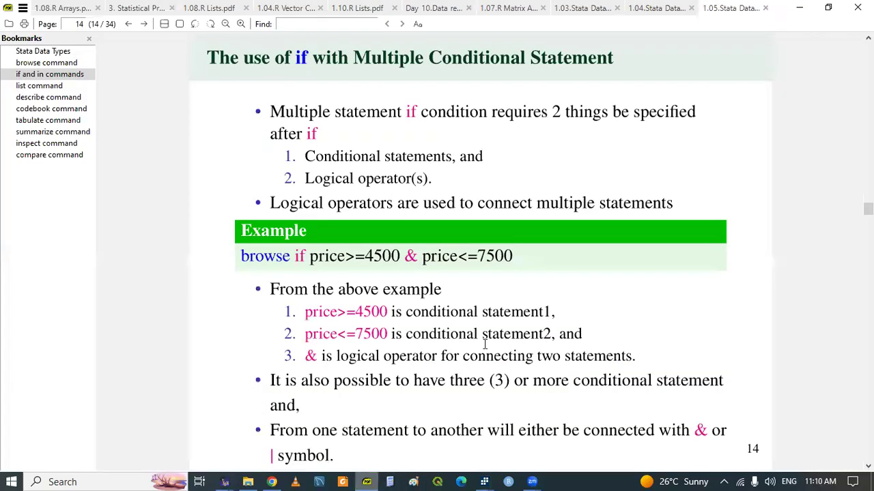
pyautogui.scroll(-2, 515, 316)
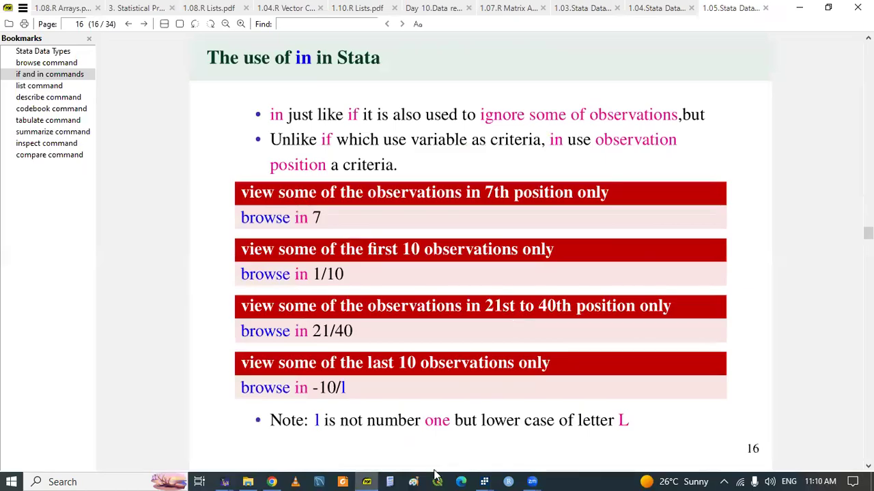
pyautogui.click(366, 477)
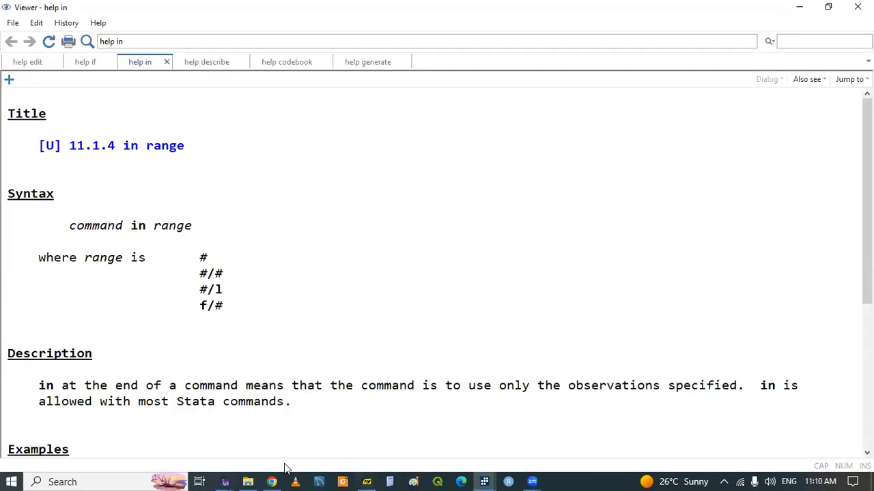
pyautogui.click(366, 477)
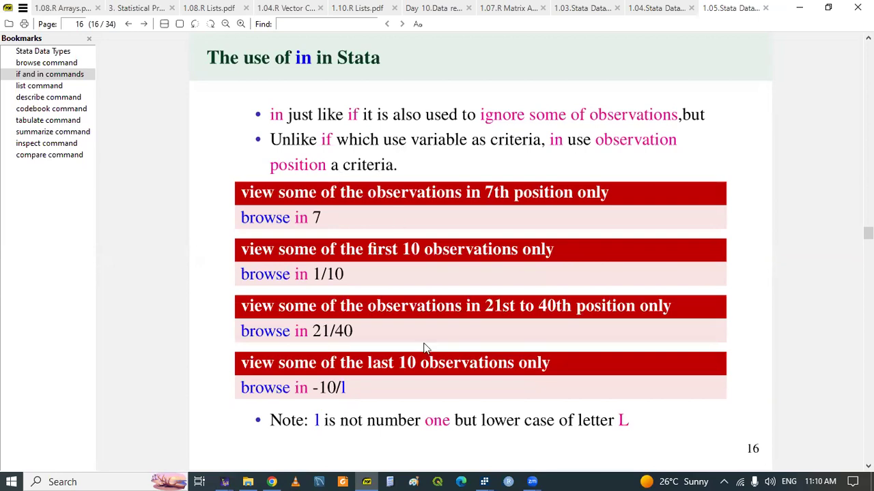
pyautogui.click(374, 476)
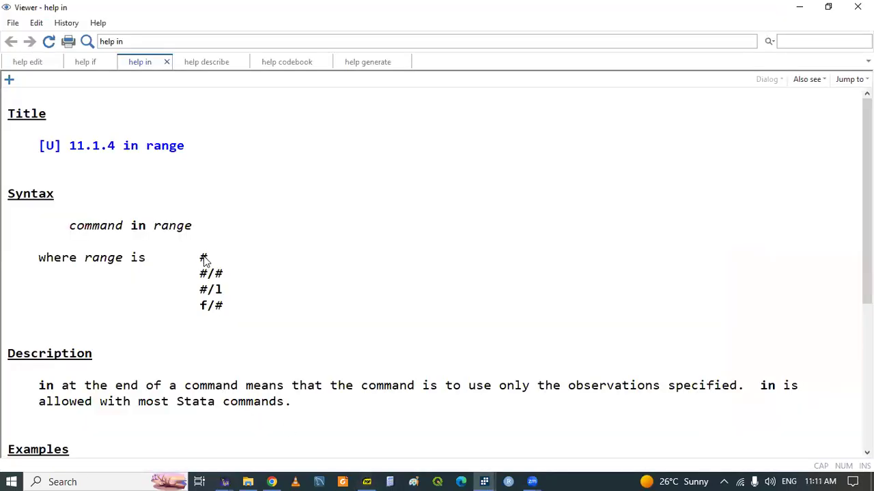
pyautogui.moveTo(203, 262); pyautogui.dragTo(204, 263)
pyautogui.moveTo(202, 276); pyautogui.dragTo(227, 279)
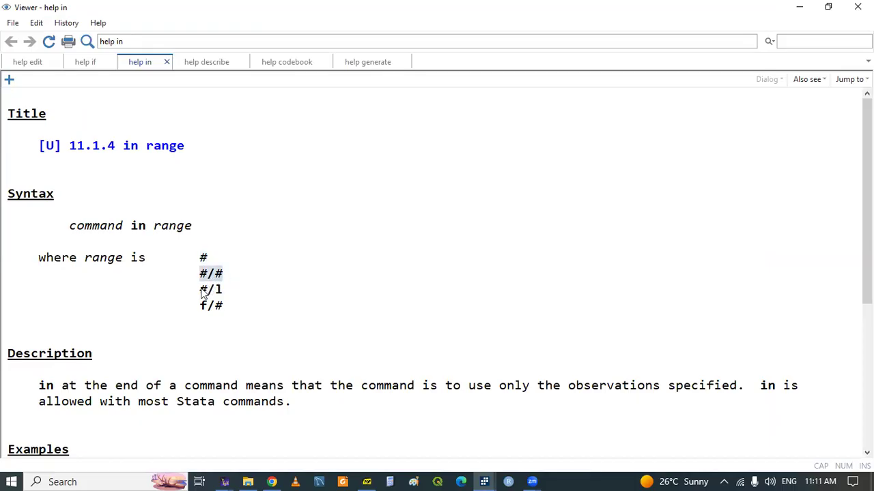
pyautogui.click(223, 310)
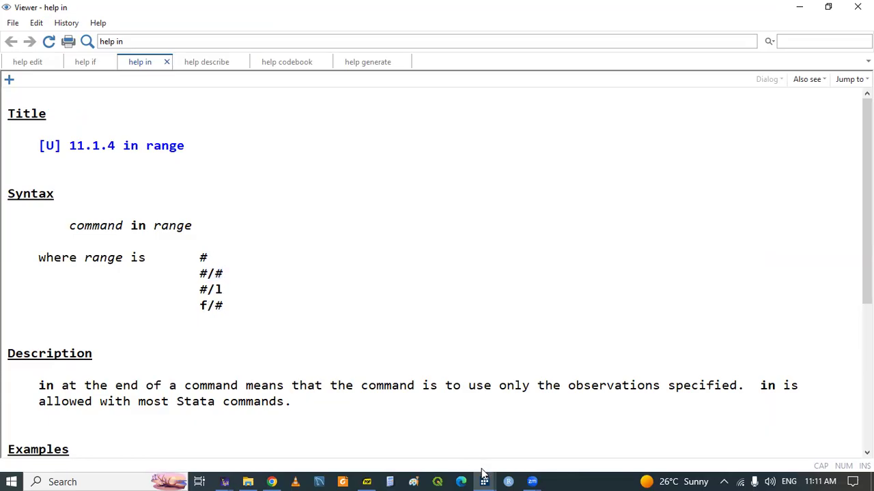
# Step: Add the command browse in 6 to the do-file, one blank line below help in, and run it
pyautogui.moveTo(484, 477)
pyautogui.click(435, 417)
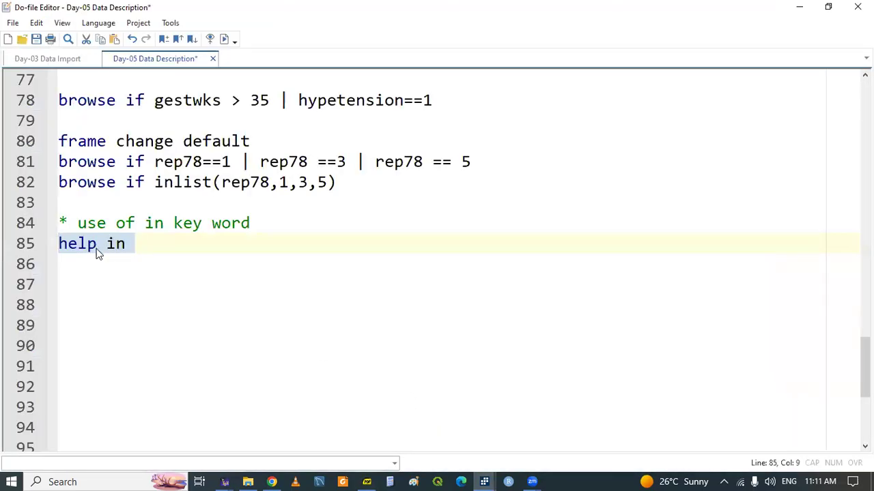
pyautogui.click(95, 258)
pyautogui.press('Return')
pyautogui.write('br ')
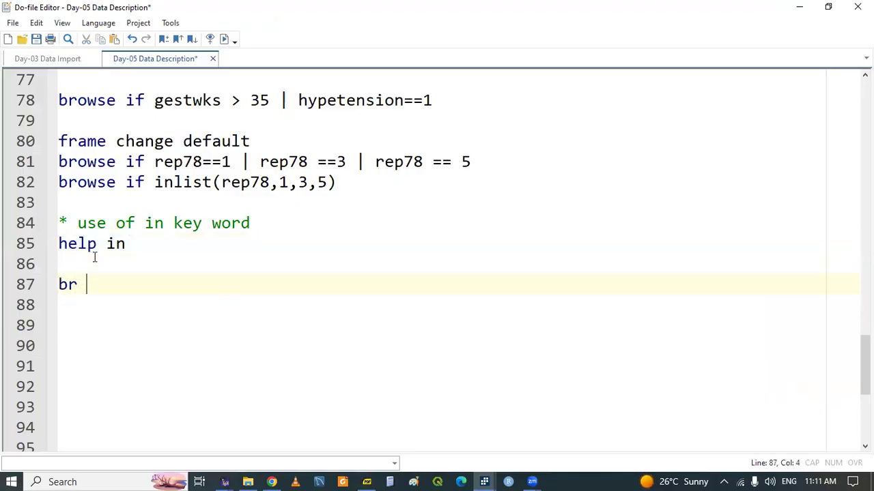
pyautogui.write('o')
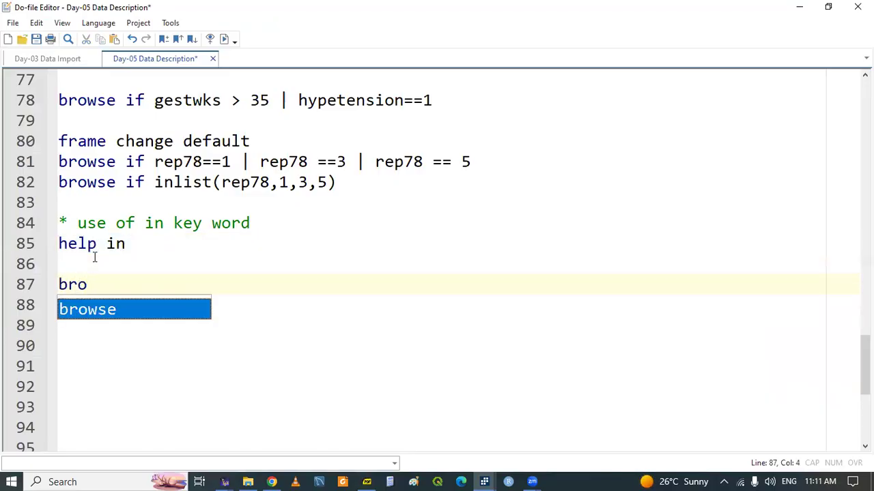
pyautogui.press('Tab')
pyautogui.write('in ')
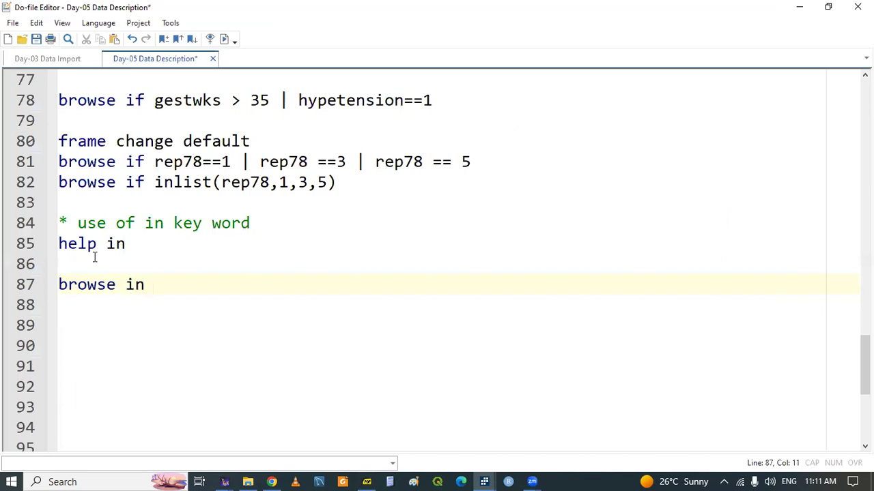
pyautogui.write('6')
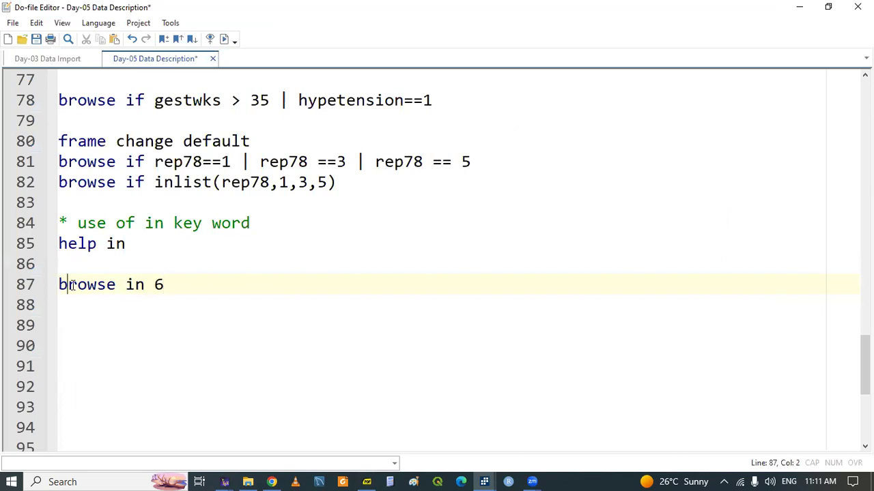
pyautogui.doubleClick(72, 285)
pyautogui.hotkey('shift', 'End')
pyautogui.hotkey('ctrl', 'd')
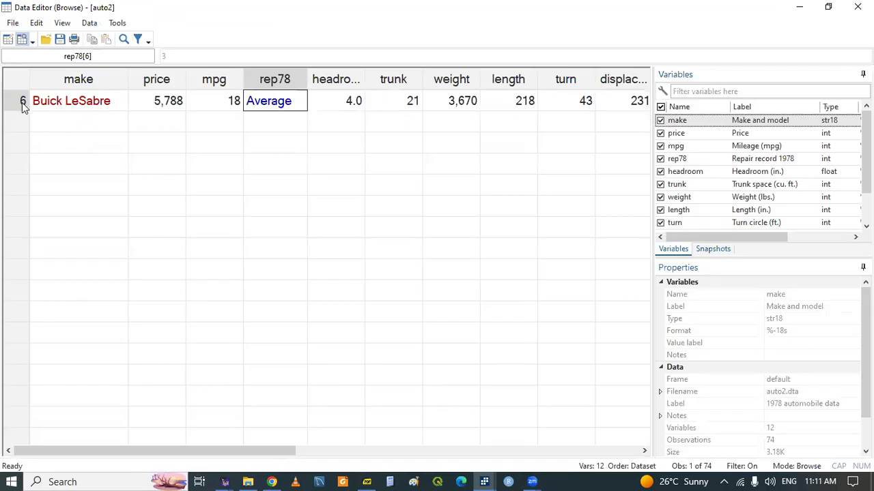
# Step: Browse the full dataset with the br command in the main Stata window and look over its observation numbers
pyautogui.click(485, 472)
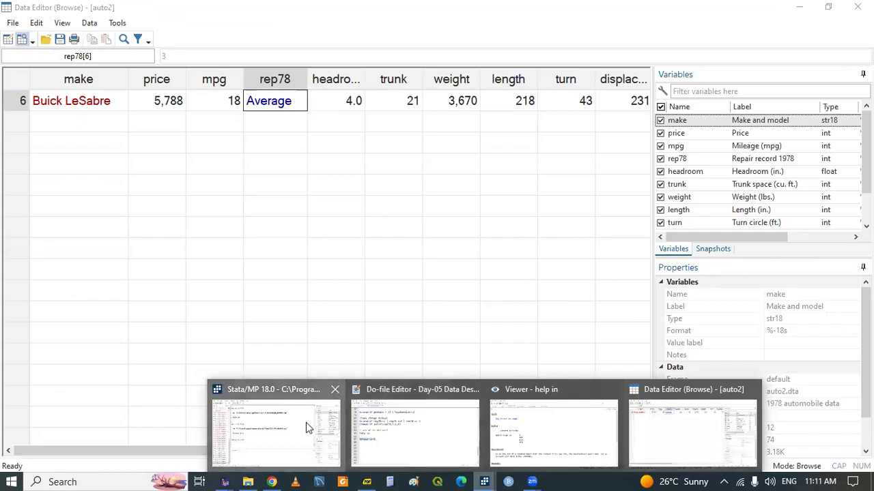
pyautogui.click(306, 422)
pyautogui.write('br')
pyautogui.press('Return')
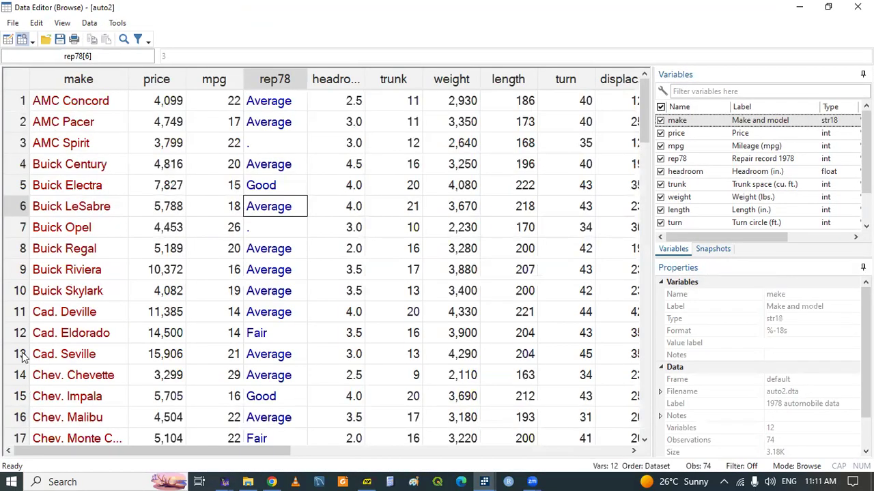
pyautogui.moveTo(657, 278); pyautogui.dragTo(647, 88)
pyautogui.click(484, 480)
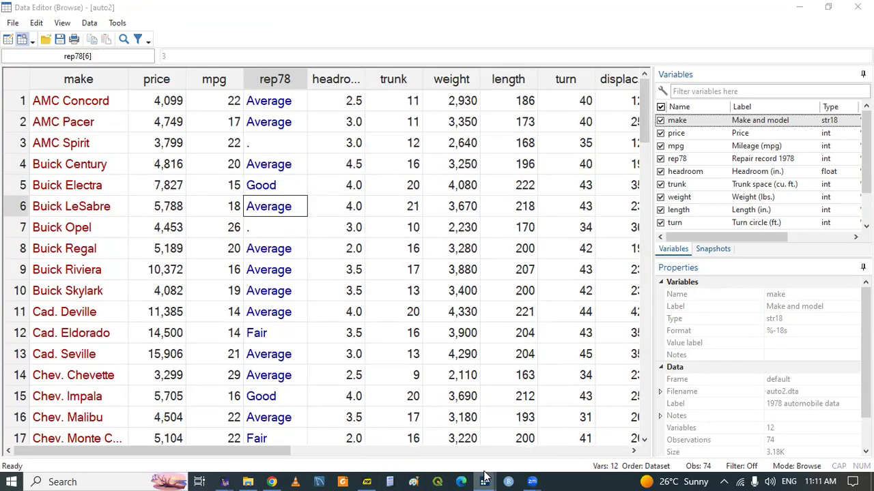
# Step: Begin a new browse command below browse in 6, and append the comment // for 6th record only to the browse in 6 line
pyautogui.click(419, 448)
pyautogui.click(93, 309)
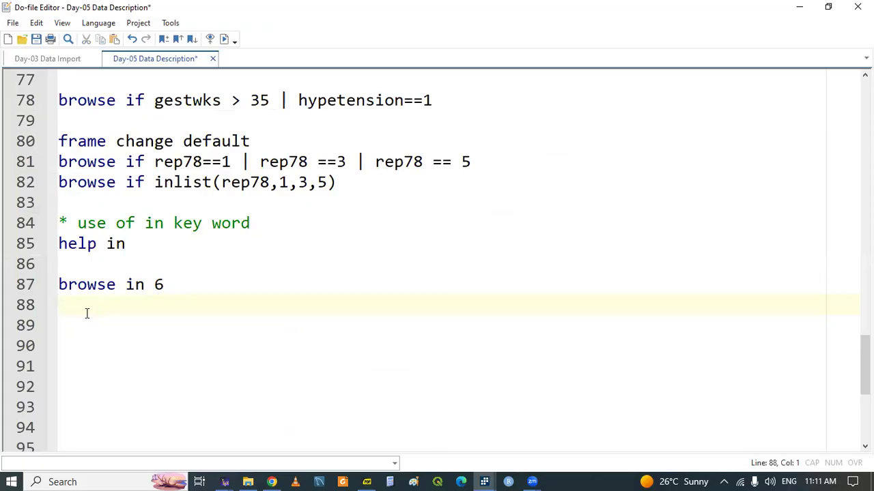
pyautogui.write('browse')
pyautogui.click(144, 285)
pyautogui.write('6 // on')
pyautogui.press('BackSpace')
pyautogui.press('BackSpace')
pyautogui.write('for 6th recorde')
pyautogui.press('BackSpace')
pyautogui.write('only')
# Step: Complete the new command as browse in 5/10 with the comment // from 5 to 10
pyautogui.press('Down')
pyautogui.write('in ')
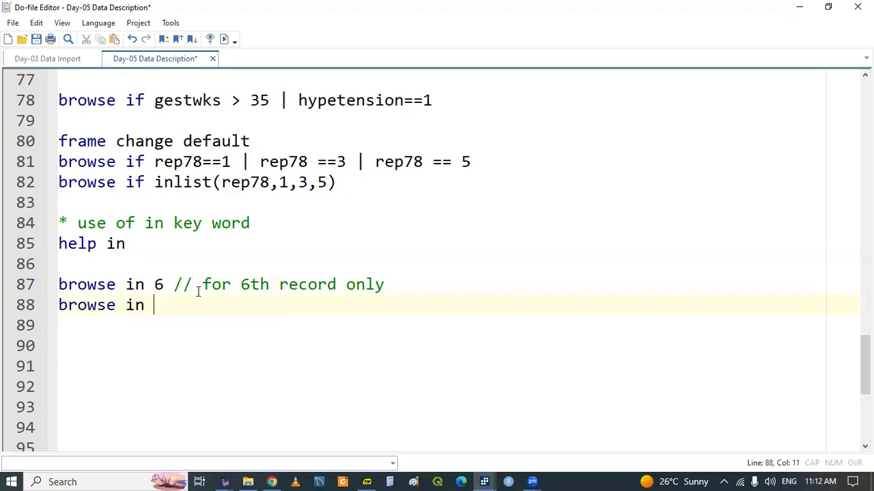
pyautogui.write('5/10')
pyautogui.moveTo(173, 305); pyautogui.dragTo(166, 306)
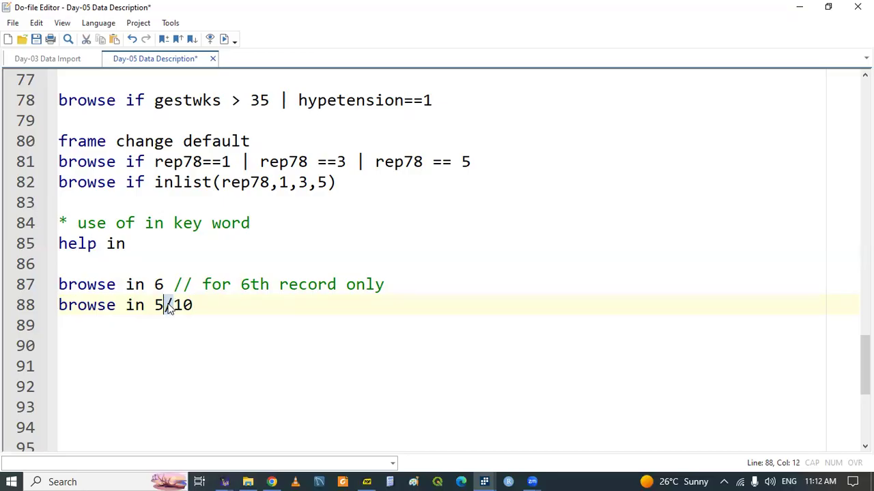
pyautogui.click(195, 305)
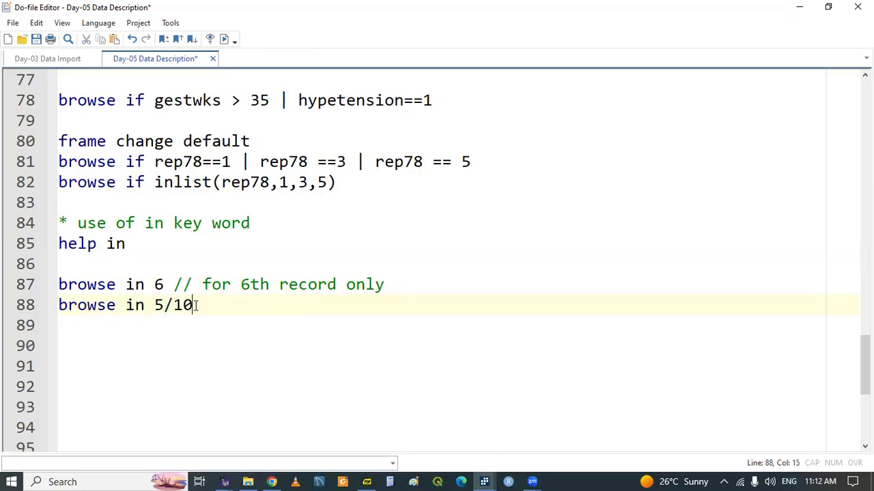
pyautogui.doubleClick(134, 305)
pyautogui.click(207, 305)
pyautogui.write('// from ')
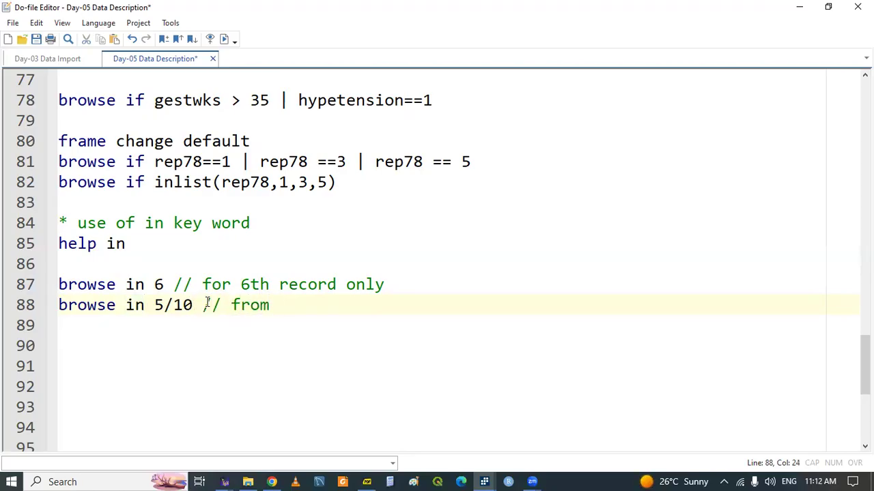
pyautogui.write('5 to ')
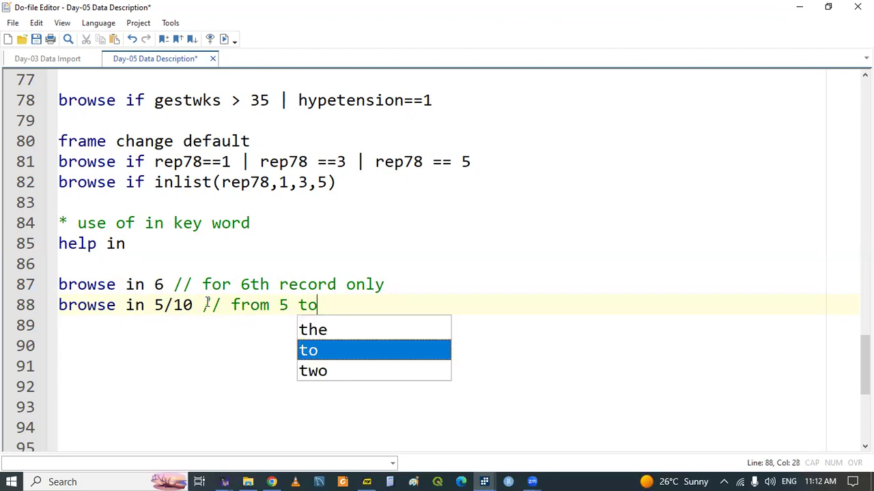
pyautogui.write('10')
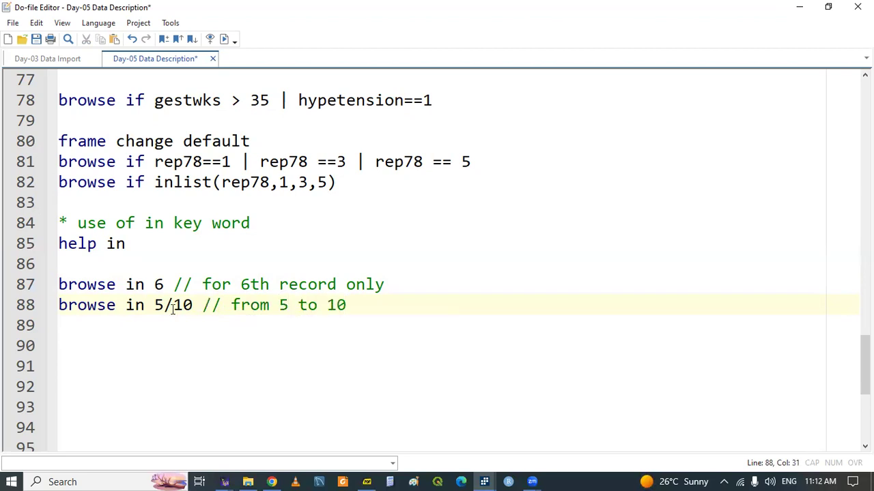
# Step: Run the browse in 5/10 line, view the filtered records, and return to the do-file
pyautogui.doubleClick(70, 309)
pyautogui.hotkey('shift', 'End')
pyautogui.hotkey('ctrl', 'd')
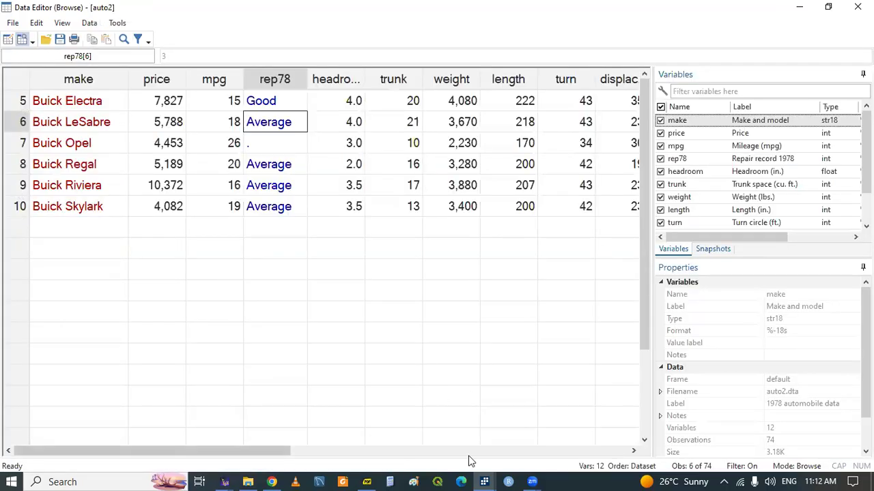
pyautogui.moveTo(484, 482)
pyautogui.click(413, 433)
pyautogui.click(205, 357)
# Step: Add the line browse in F/10 // firt to 10 below the browse in 5/10 command
pyautogui.click(112, 321)
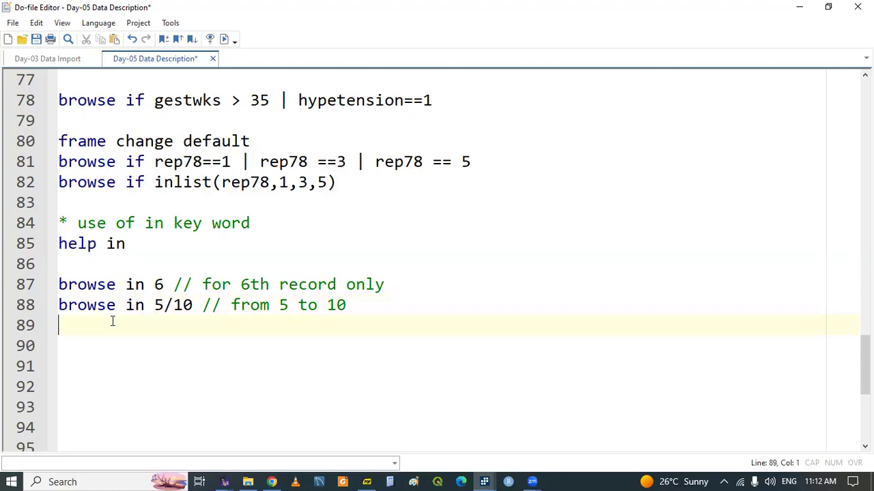
pyautogui.write('br')
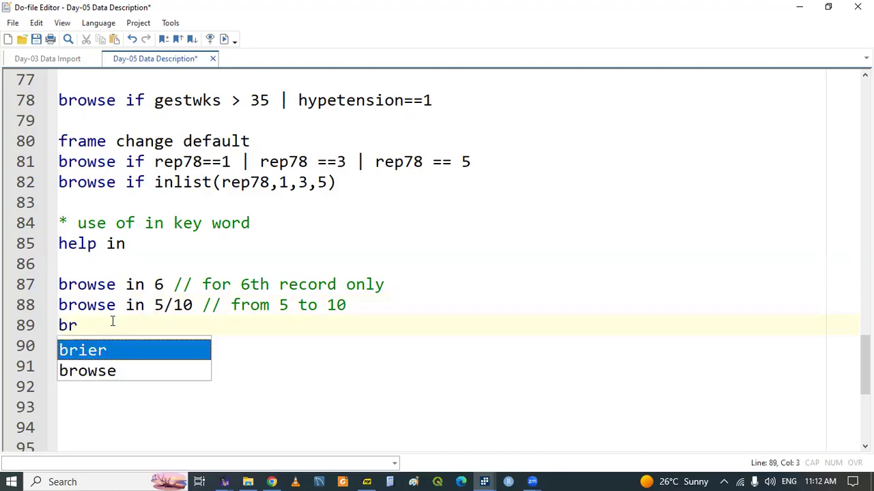
pyautogui.press('Down')
pyautogui.press('Return')
pyautogui.write('in ')
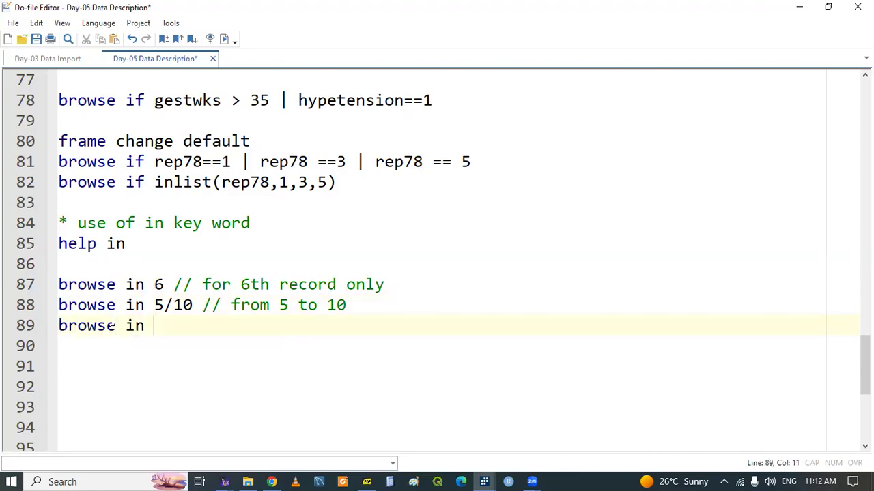
pyautogui.write('F/10 //')
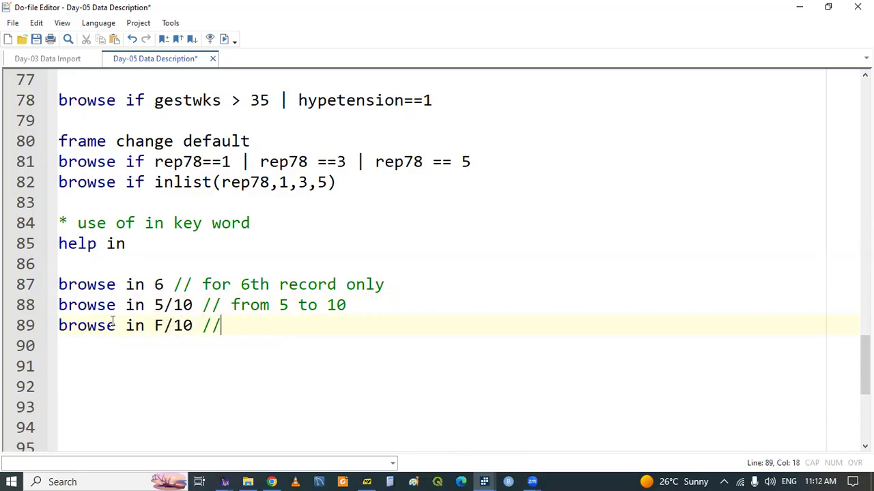
pyautogui.write(' firt to 10')
# Step: Run the browse in F/10 line, view the filtered records, and return to the do-file
pyautogui.doubleClick(78, 327)
pyautogui.hotkey('shift', 'End')
pyautogui.hotkey('ctrl', 'd')
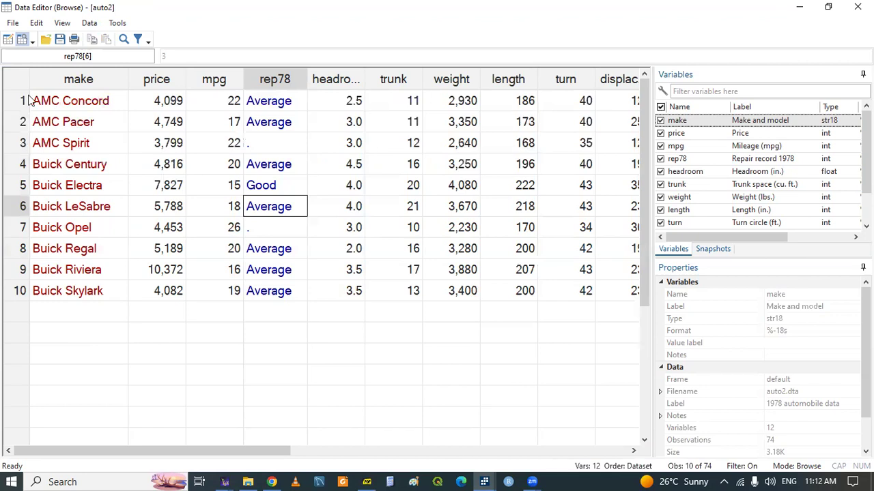
pyautogui.click(483, 481)
pyautogui.click(379, 417)
# Step: Copy the command browse in F/10 without its comment to the line below and change its range to f/10
pyautogui.moveTo(59, 325); pyautogui.dragTo(193, 328)
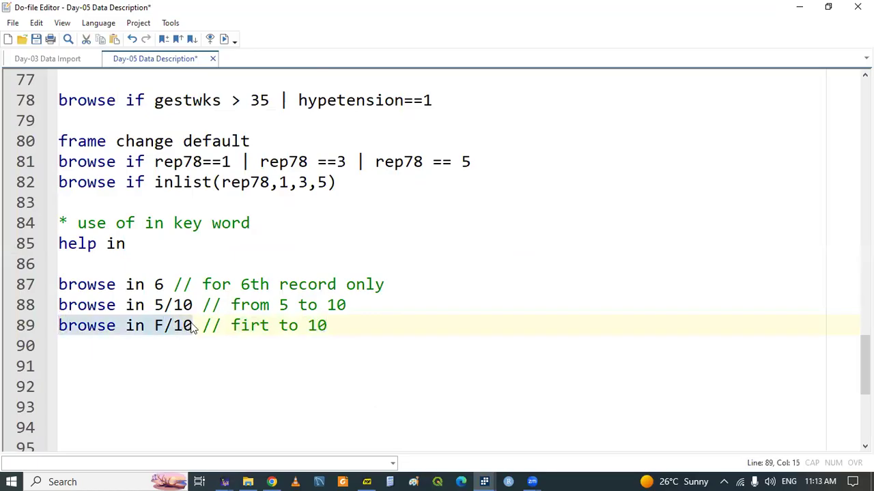
pyautogui.hotkey('ctrl', 'c')
pyautogui.press('Down')
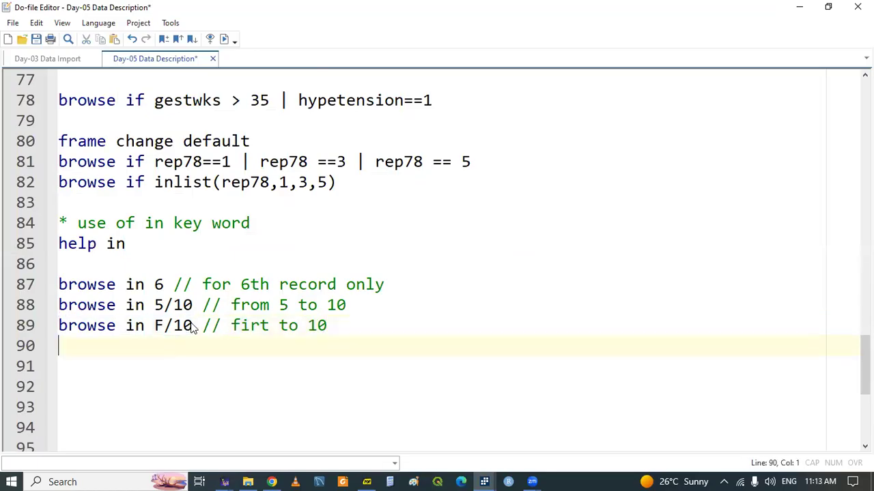
pyautogui.hotkey('ctrl', 'v')
pyautogui.press('BackSpace')
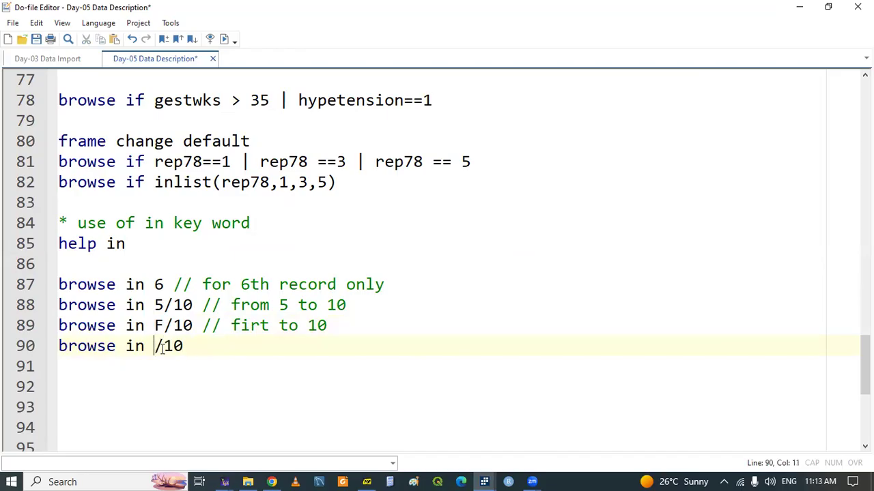
pyautogui.write('f')
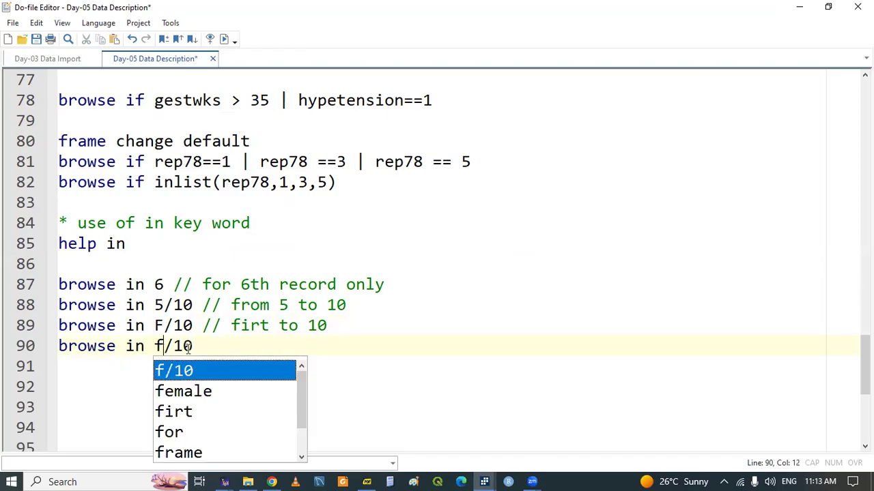
# Step: Change the range of the browse in f/10 line to f/6 and add the comment // f same as F for first
pyautogui.click(189, 350)
pyautogui.write('6')
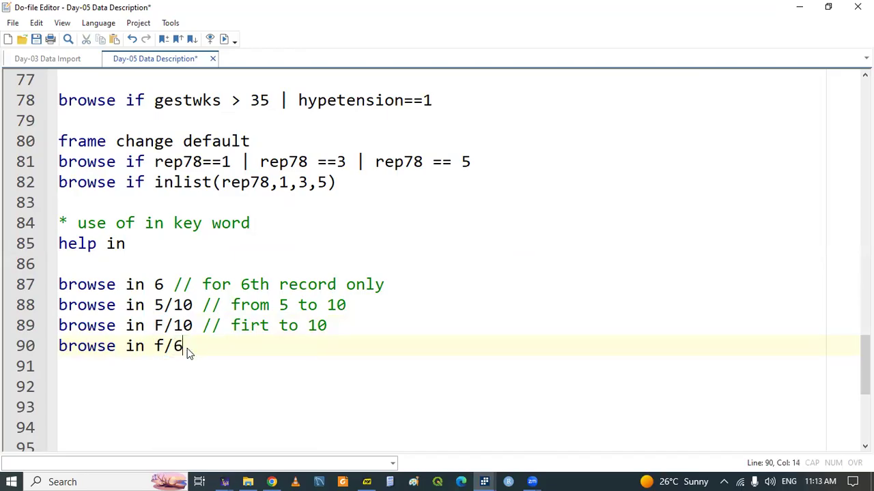
pyautogui.write(' // f same as F')
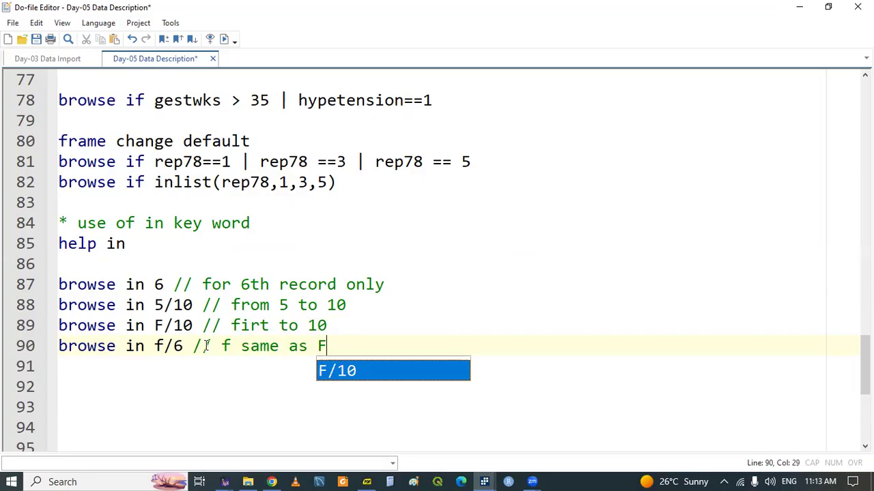
pyautogui.write(' for')
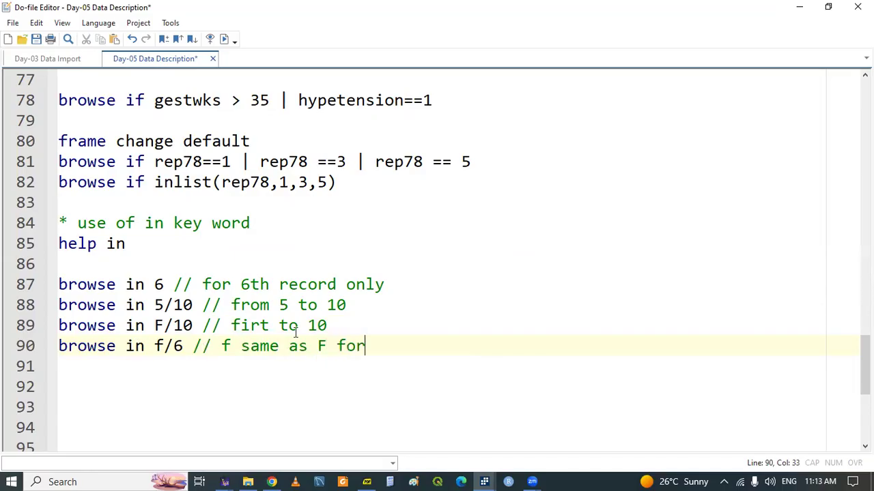
pyautogui.write(' first')
# Step: Run the browse in f/6 line, view the filtered records, and return to the do-file
pyautogui.tripleClick(98, 349)
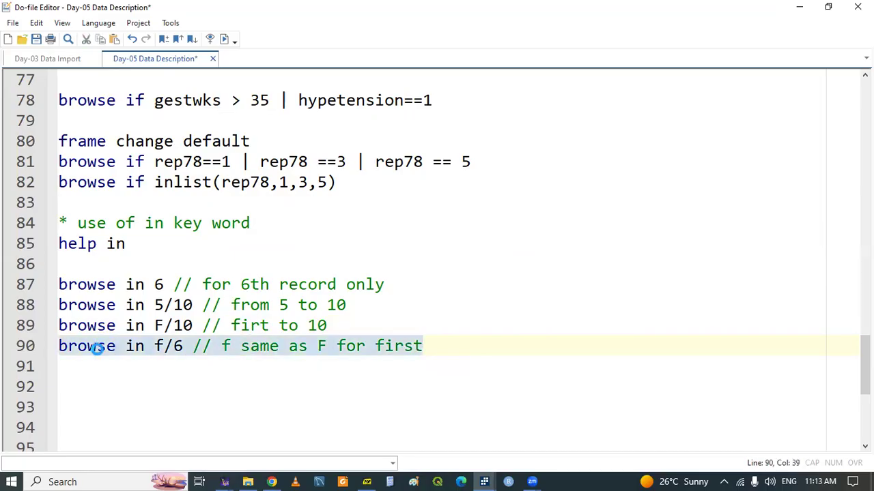
pyautogui.hotkey('ctrl', 'd')
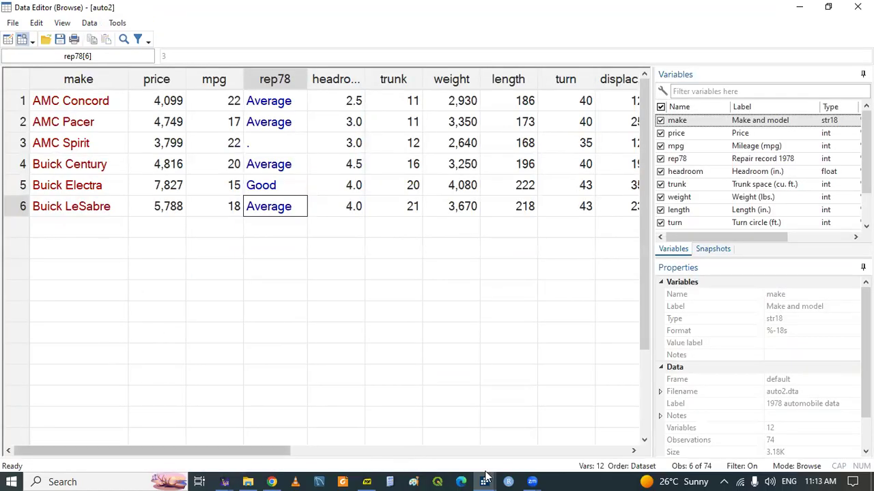
pyautogui.moveTo(486, 478)
pyautogui.click(420, 430)
# Step: Add the line browse in 50/L // 50th to last below the browse in f/6 command, leaving spare blank lines underneath
pyautogui.click(126, 359)
pyautogui.press('Return')
pyautogui.press('Return')
pyautogui.press('Return')
pyautogui.press('Return')
pyautogui.press('Return')
pyautogui.press('Up')
pyautogui.press('Up')
pyautogui.press('Up')
pyautogui.press('Up')
pyautogui.press('Up')
pyautogui.press('Down')
pyautogui.press('Up')
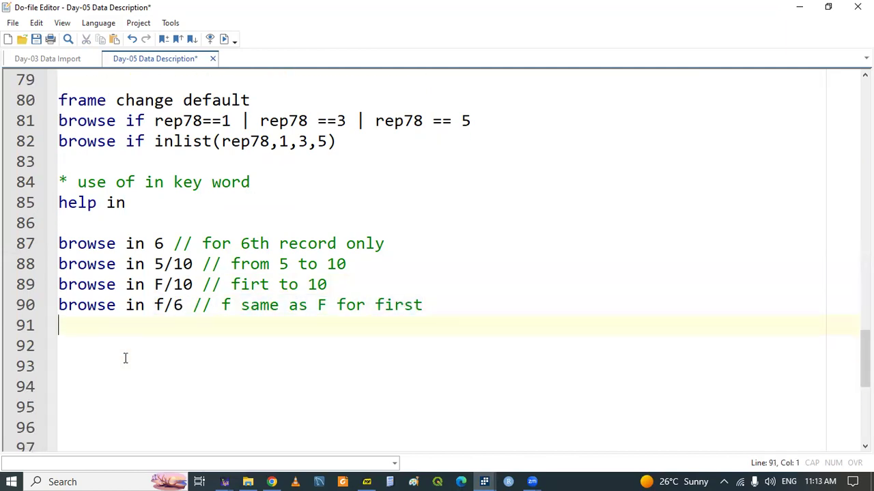
pyautogui.write('browse i')
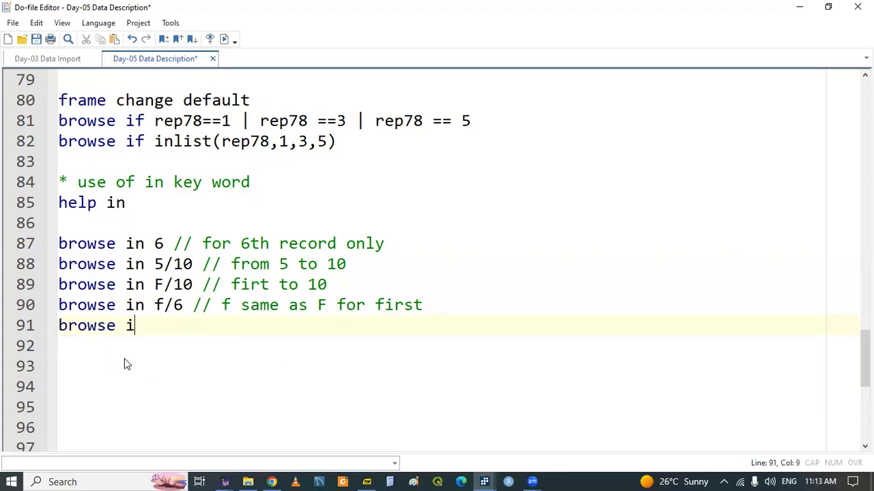
pyautogui.write('n 5')
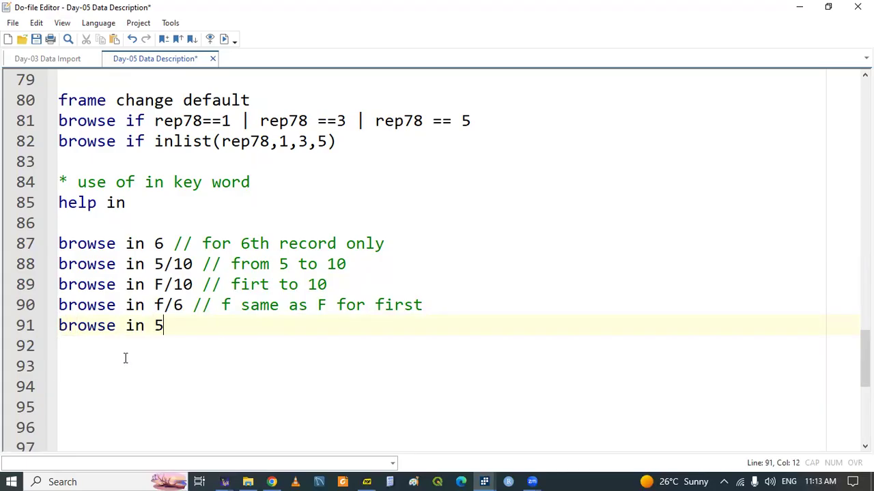
pyautogui.write('0/L // 50th to last')
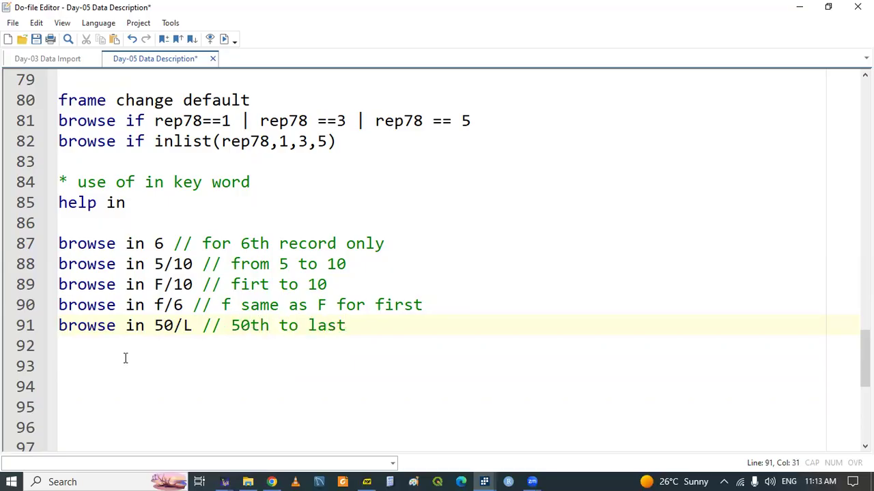
# Step: Copy and run the browse in 50/L line, view the filtered records through the last one, and return to the do-file
pyautogui.tripleClick(85, 325)
pyautogui.hotkey('ctrl', 'c')
pyautogui.hotkey('ctrl', 'd')
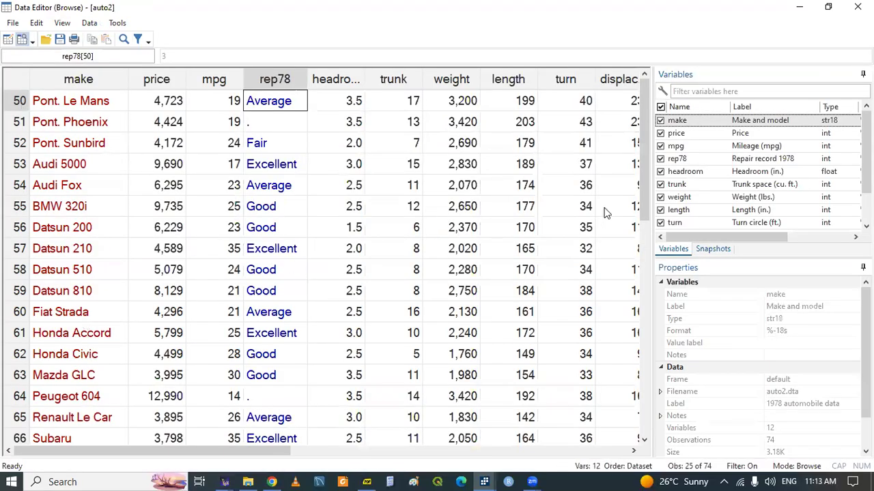
pyautogui.moveTo(639, 192); pyautogui.dragTo(649, 156)
pyautogui.moveTo(486, 477)
pyautogui.click(409, 430)
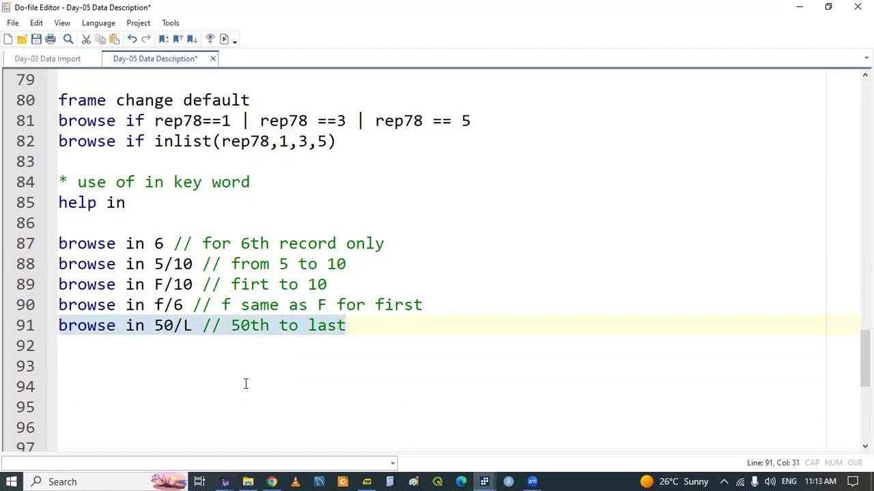
# Step: Paste the copied browse in 50/L line directly below and change its range to 60/l with a lowercase l
pyautogui.press('Down')
pyautogui.hotkey('ctrl', 'v')
pyautogui.doubleClick(165, 346)
pyautogui.write('60')
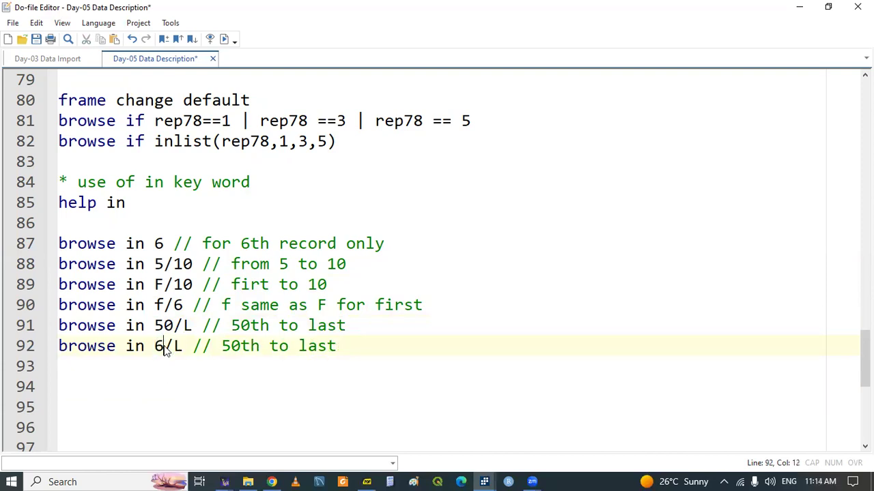
pyautogui.press('Right')
pyautogui.press('Right')
pyautogui.press('BackSpace')
pyautogui.write('l')
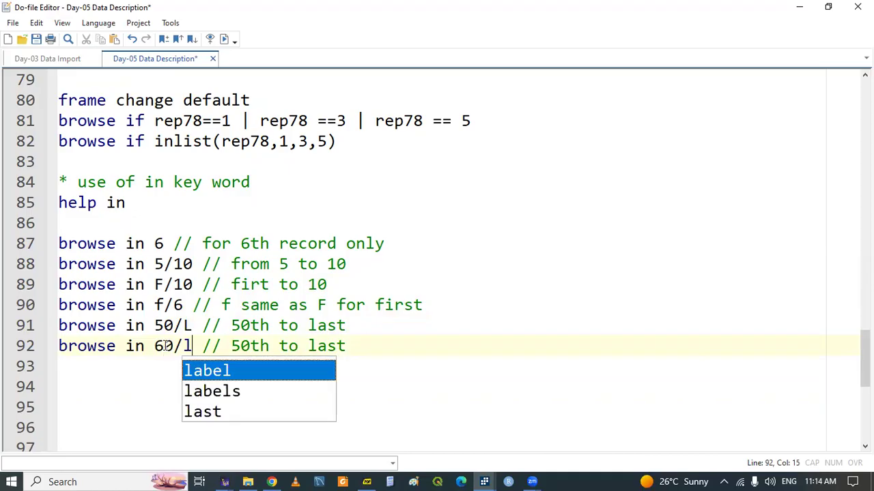
# Step: Reword the comment of the browse in 60/l line to read l is same as L for last
pyautogui.moveTo(232, 346); pyautogui.dragTo(297, 346)
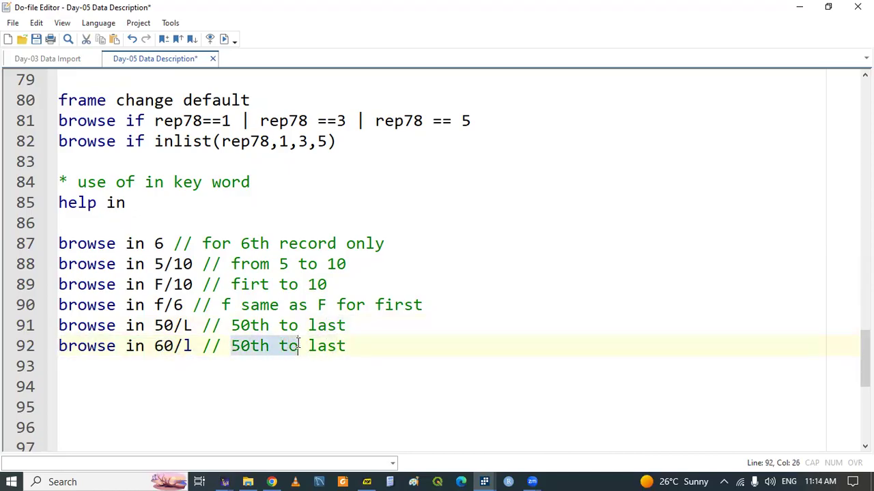
pyautogui.write('l is ')
pyautogui.write('same as ')
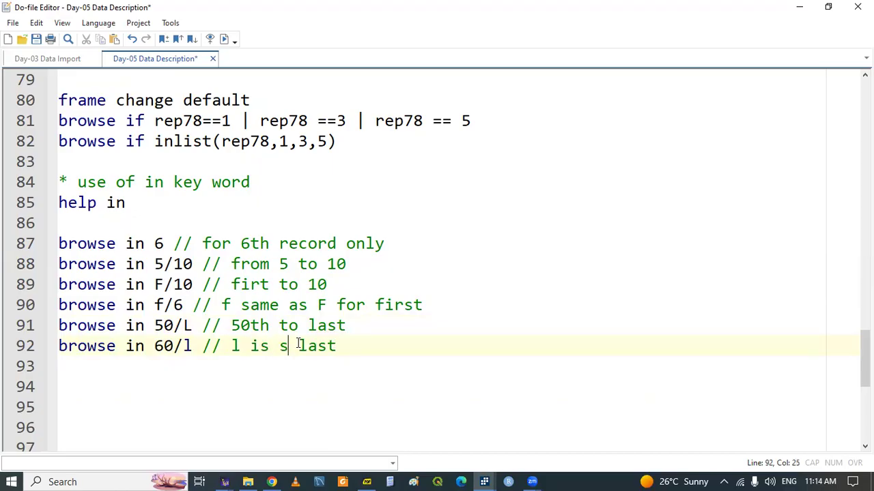
pyautogui.write('L for')
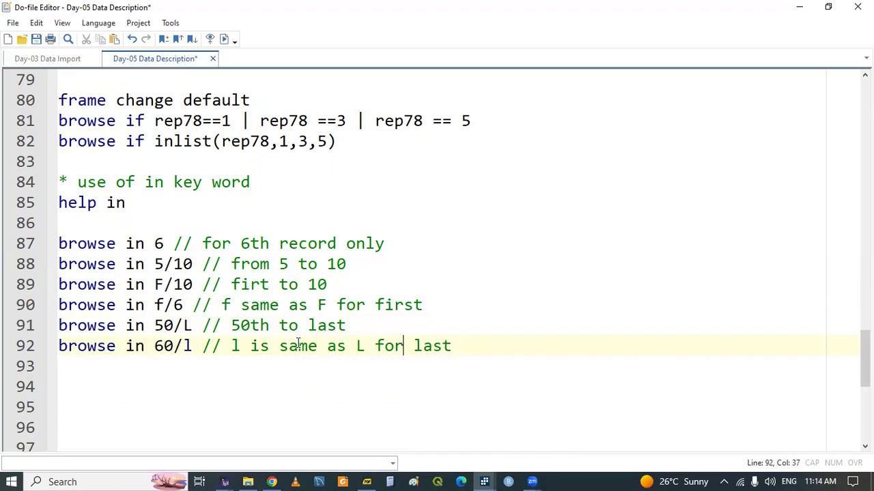
# Step: Run the browse in 60/l line, view the filtered records, and return to the do-file
pyautogui.click(122, 346)
pyautogui.tripleClick(120, 349)
pyautogui.hotkey('ctrl', 'd')
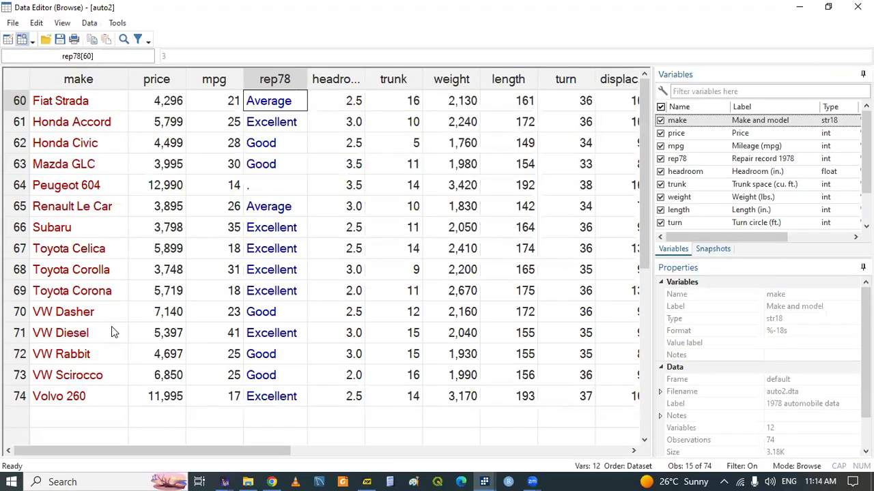
pyautogui.click(484, 482)
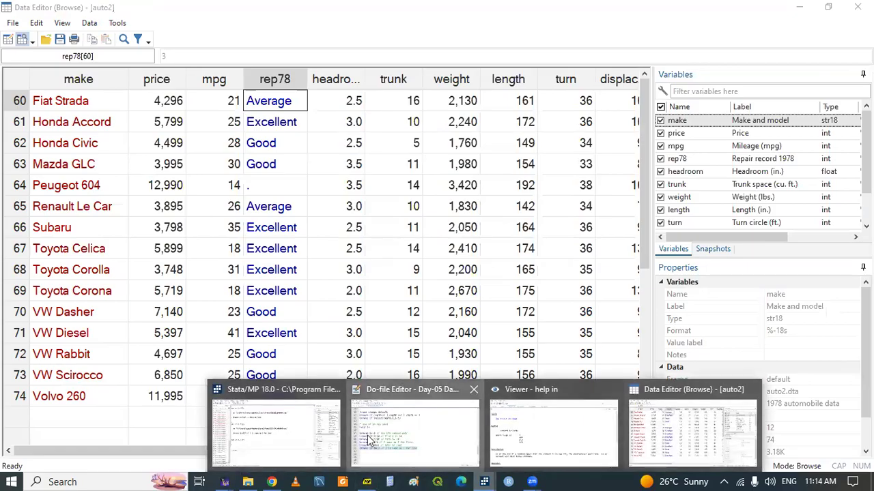
pyautogui.click(369, 440)
# Step: Add the line browse in 10/L // browse from 10th to last, one blank line below the browse in 60/l command
pyautogui.click(123, 380)
pyautogui.press('Return')
pyautogui.press('Return')
pyautogui.press('Return')
pyautogui.press('Return')
pyautogui.press('Return')
pyautogui.press('Up')
pyautogui.press('Up')
pyautogui.press('Up')
pyautogui.press('Up')
pyautogui.press('Up')
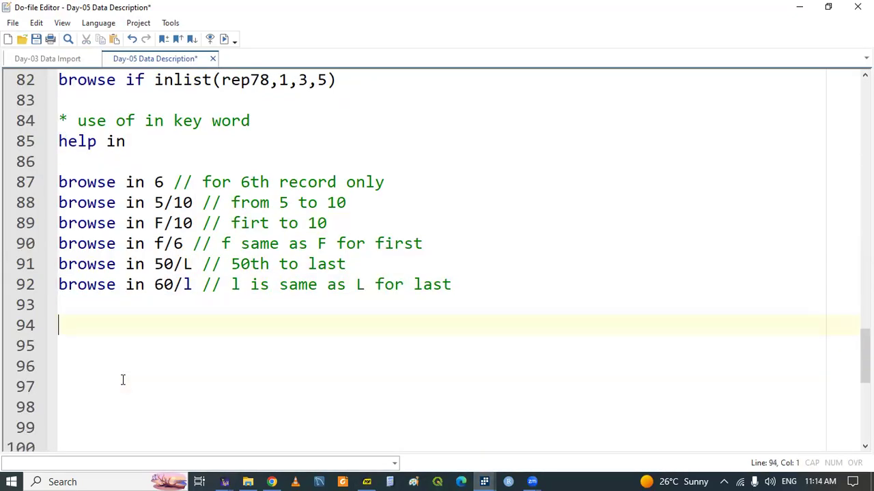
pyautogui.write('browse')
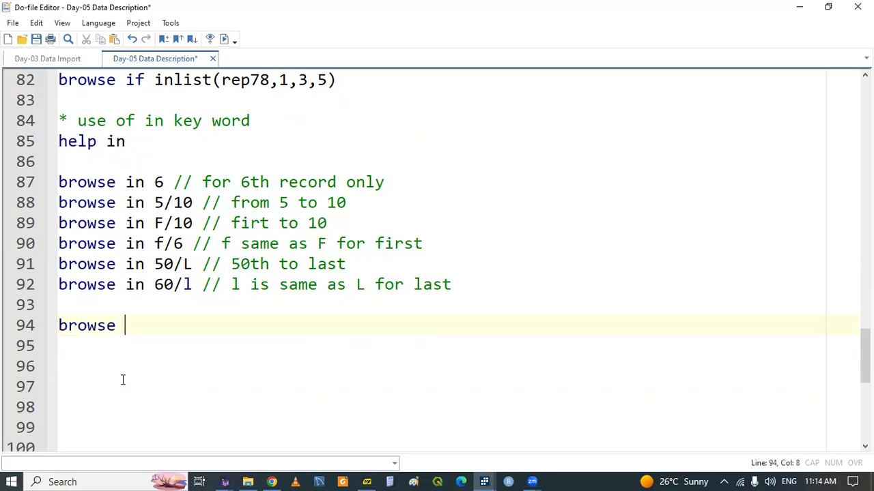
pyautogui.write(' in 1')
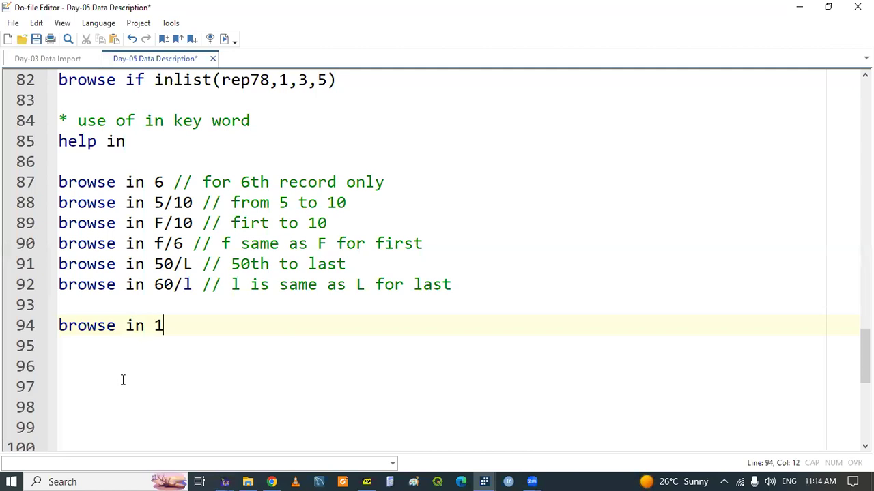
pyautogui.write('0/L')
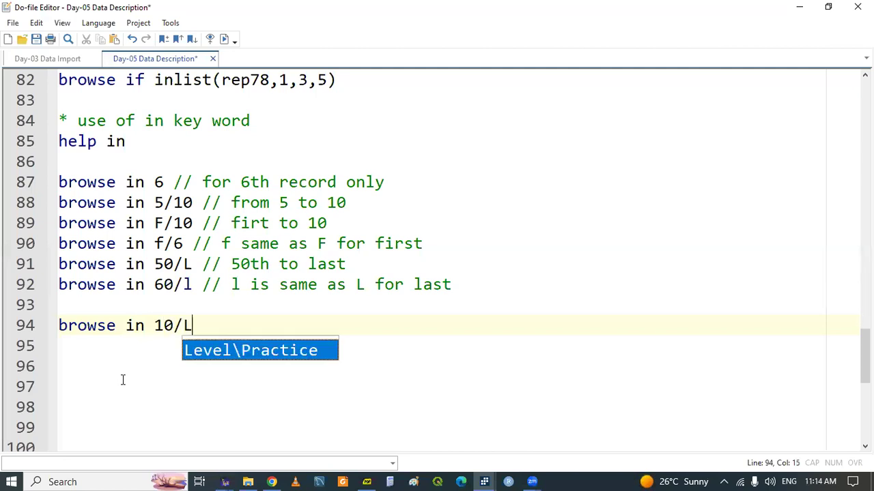
pyautogui.write(' // broe')
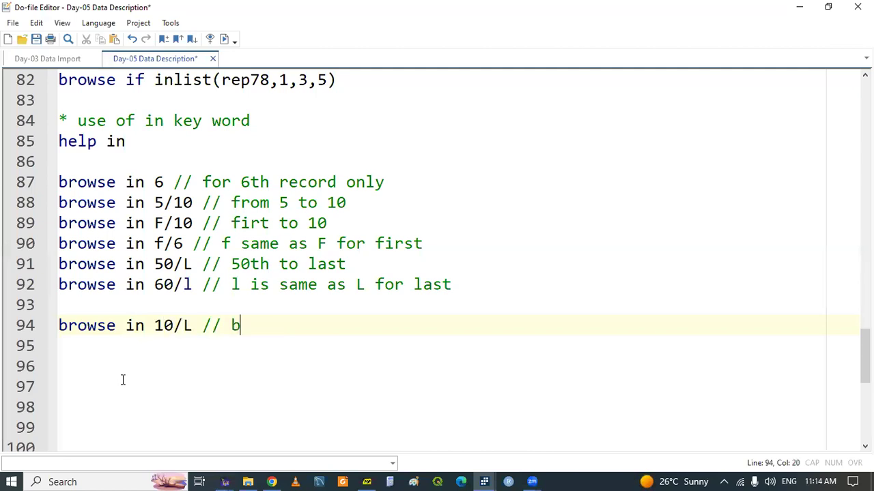
pyautogui.press('BackSpace')
pyautogui.press('BackSpace')
pyautogui.write('wse from 10th to last')
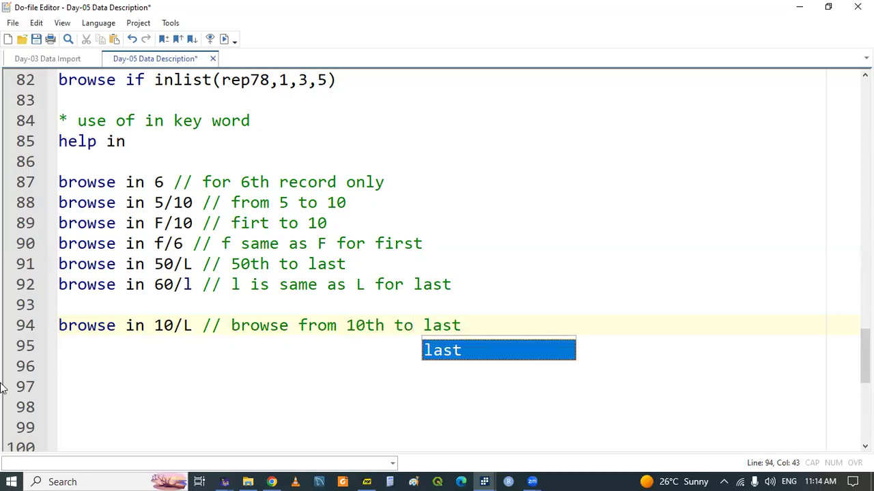
# Step: Copy and run the browse in 10/L line, view the filtered records through the last one, and return to the do-file
pyautogui.doubleClick(66, 328)
pyautogui.hotkey('shift', 'End')
pyautogui.hotkey('ctrl', 'c')
pyautogui.hotkey('ctrl', 'd')
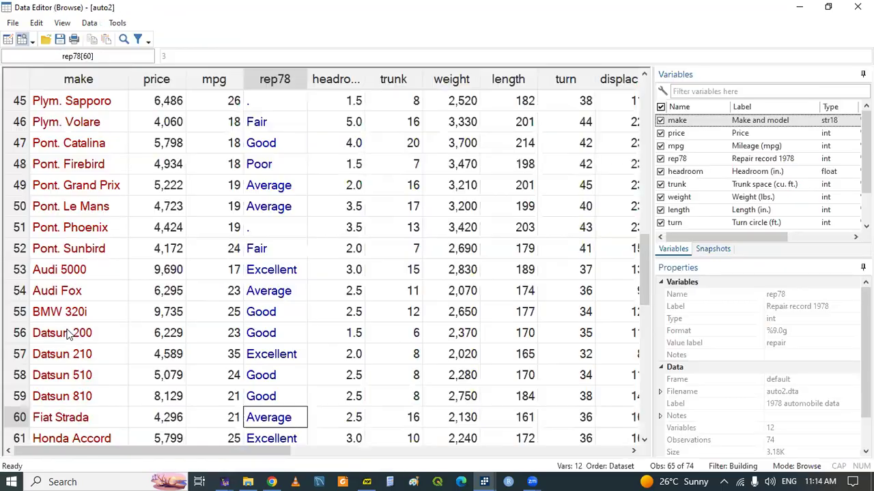
pyautogui.moveTo(643, 249); pyautogui.dragTo(648, 370)
pyautogui.moveTo(486, 479)
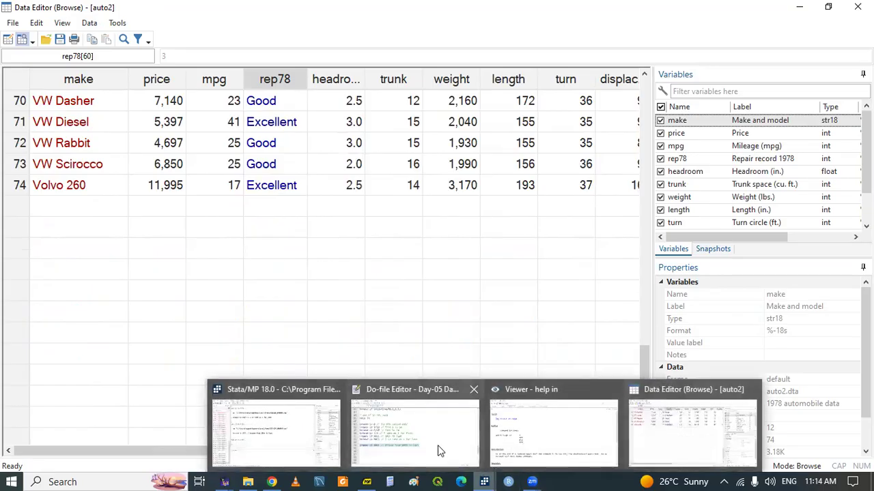
pyautogui.click(438, 447)
# Step: Paste the copied browse in 10/L line directly below and change its range to -10/L
pyautogui.press('Down')
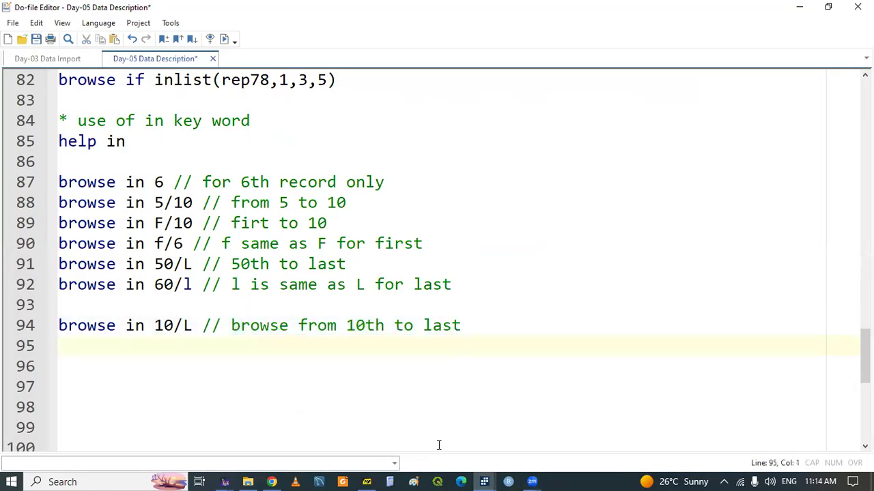
pyautogui.hotkey('ctrl', 'v')
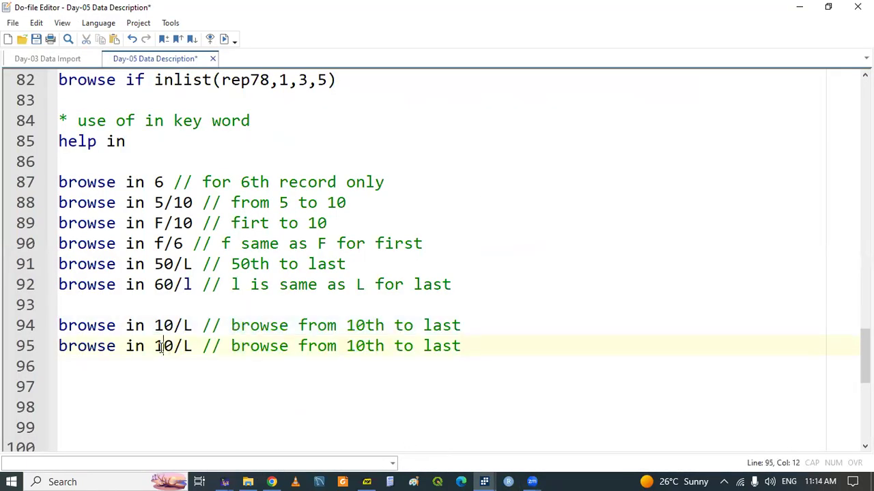
pyautogui.write('-')
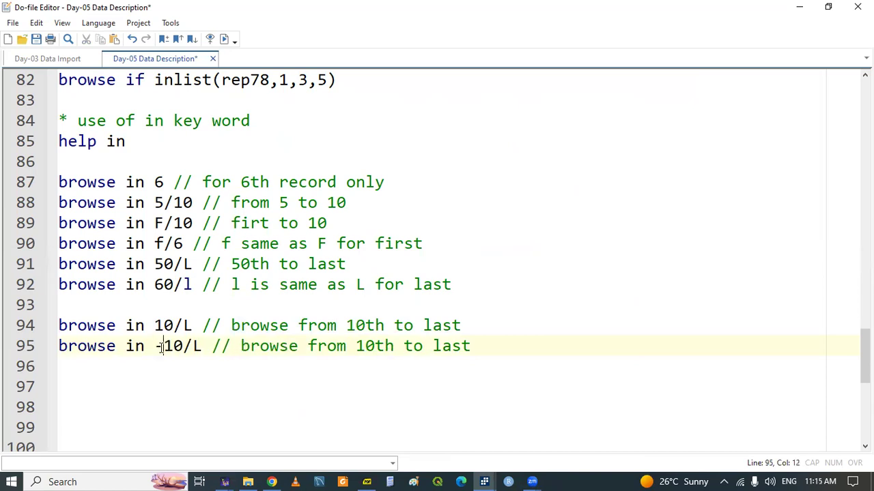
# Step: Reword the comment of the browse in -10/L line to read browse last 10 observations
pyautogui.moveTo(307, 346); pyautogui.dragTo(428, 354)
pyautogui.press('Delete')
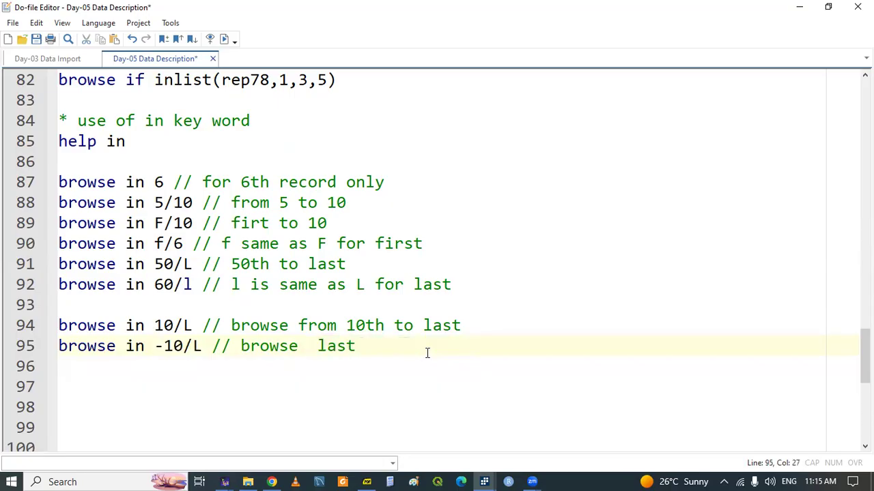
pyautogui.click(370, 345)
pyautogui.write('10 observat')
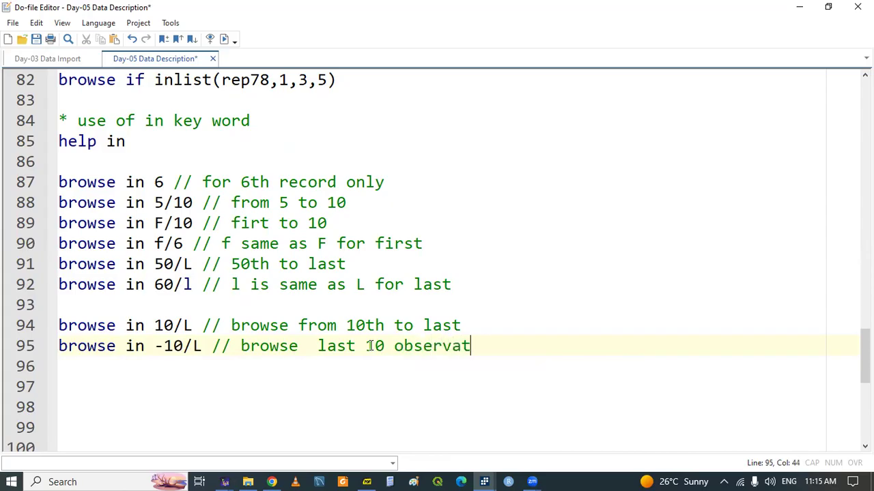
pyautogui.write('ions')
# Step: Run the browse in -10/L line, view the filtered records, and return to the do-file
pyautogui.tripleClick(82, 347)
pyautogui.hotkey('ctrl', 'd')
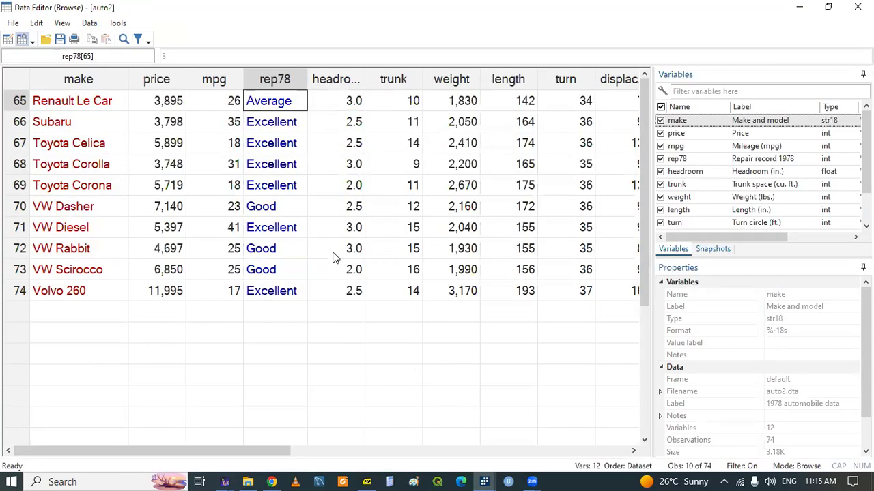
pyautogui.moveTo(483, 476)
pyautogui.click(433, 445)
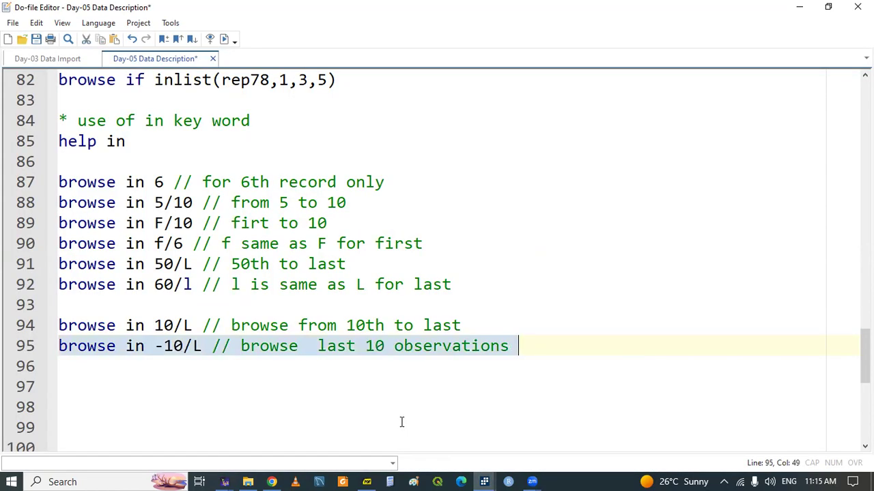
pyautogui.click(164, 346)
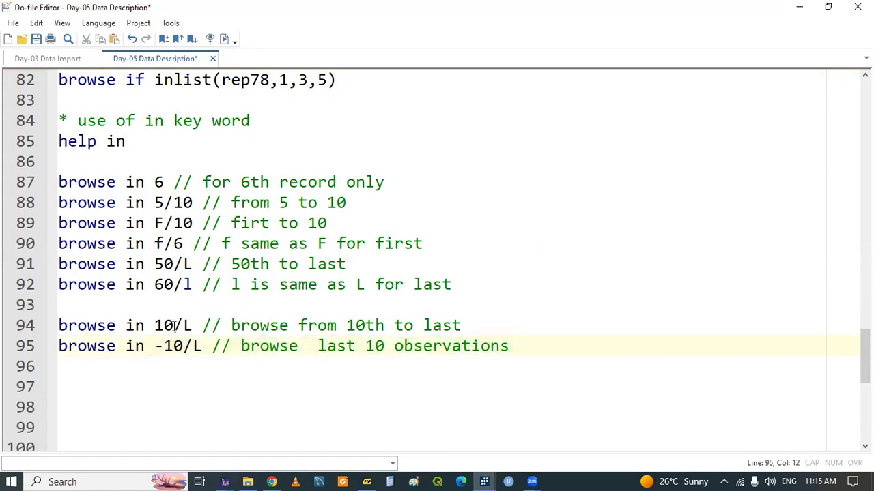
pyautogui.click(164, 325)
pyautogui.doubleClick(159, 327)
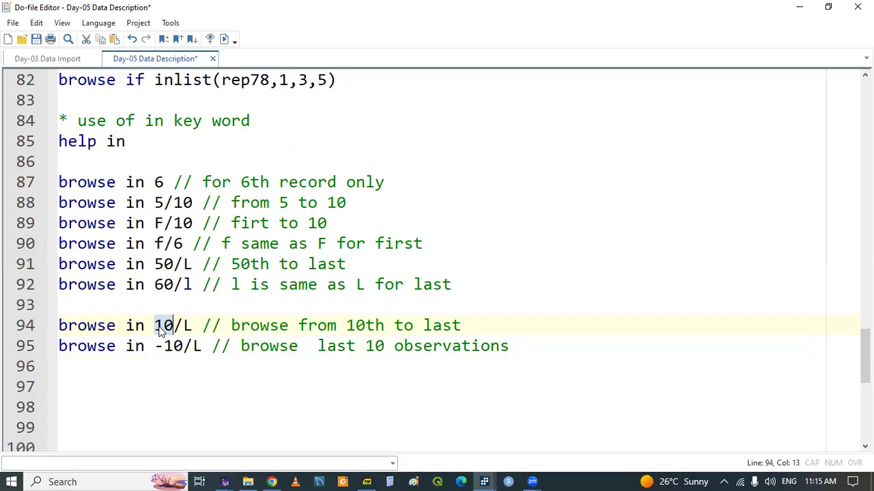
# Step: Add several blank lines below the browse in -10/L line and save the do-file
pyautogui.doubleClick(170, 346)
pyautogui.click(163, 346)
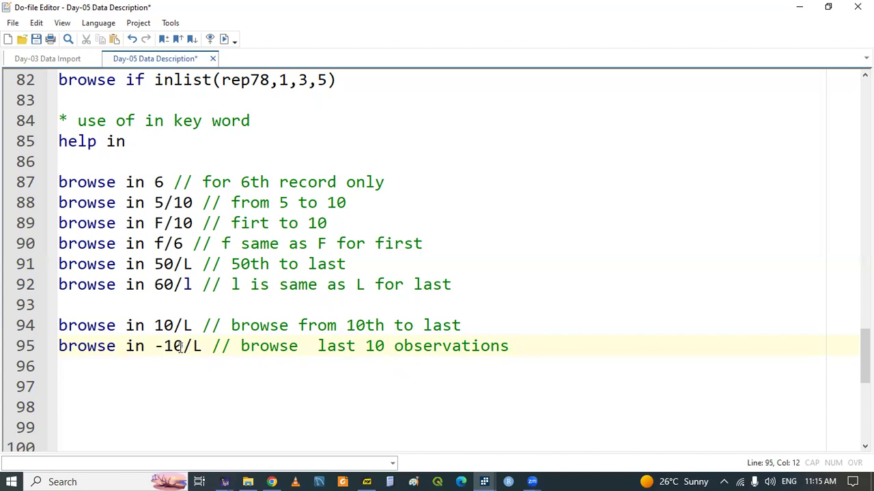
pyautogui.click(263, 380)
pyautogui.hotkey('ctrl', 's')
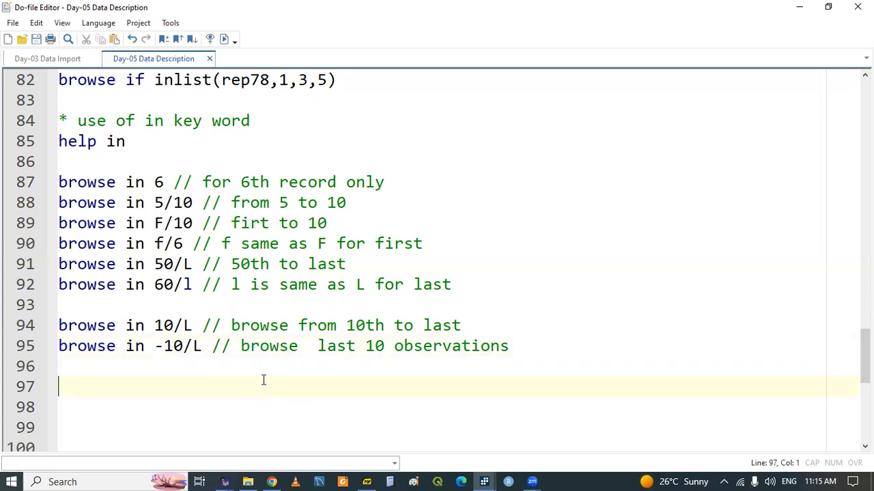
pyautogui.press('Return')
pyautogui.press('Return')
pyautogui.press('Return')
pyautogui.press('Return')
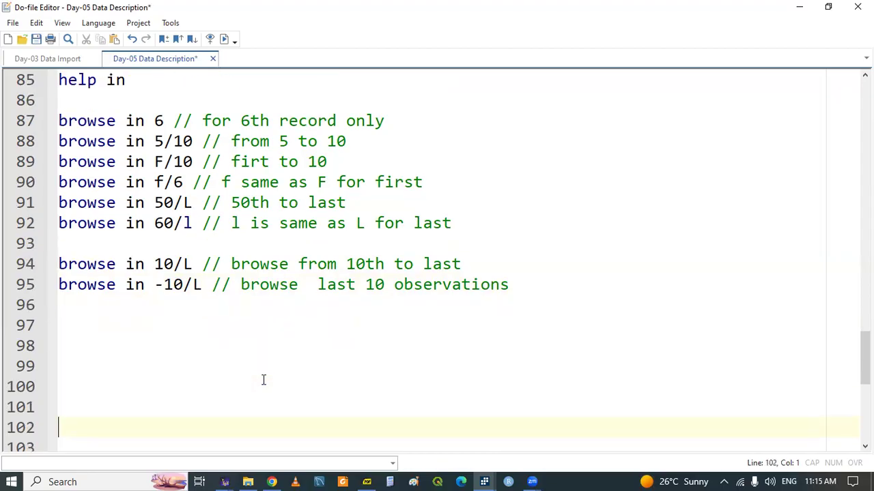
pyautogui.press('Up')
pyautogui.press('Up')
pyautogui.press('Up')
pyautogui.press('Up')
pyautogui.press('Up')
pyautogui.hotkey('ctrl', 's')
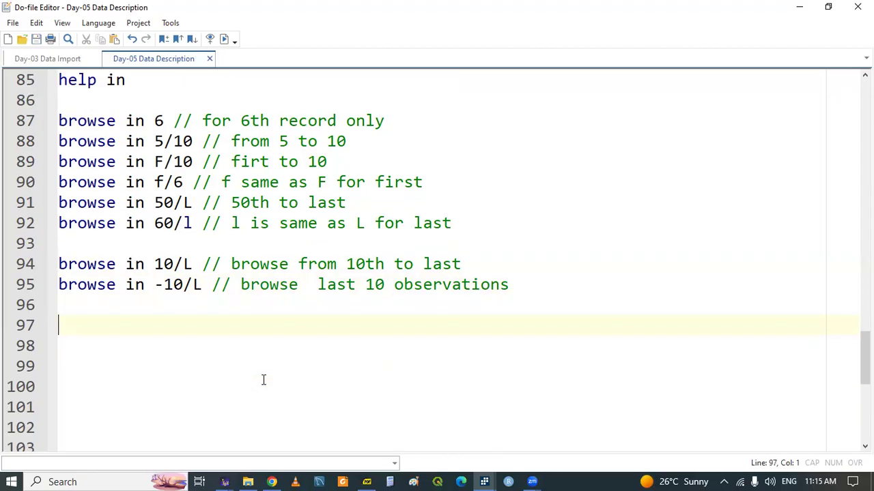
# Step: Examine the browse syntax on the edit help page and return to the do-file
pyautogui.click(484, 481)
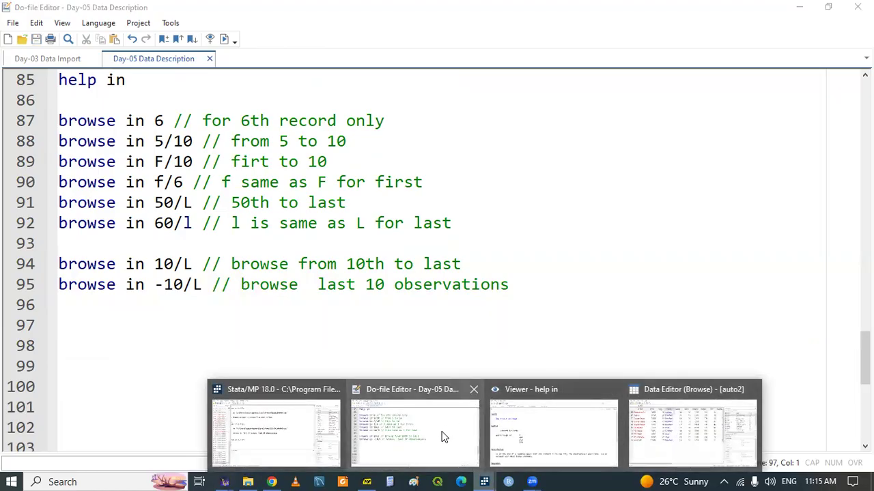
pyautogui.click(505, 434)
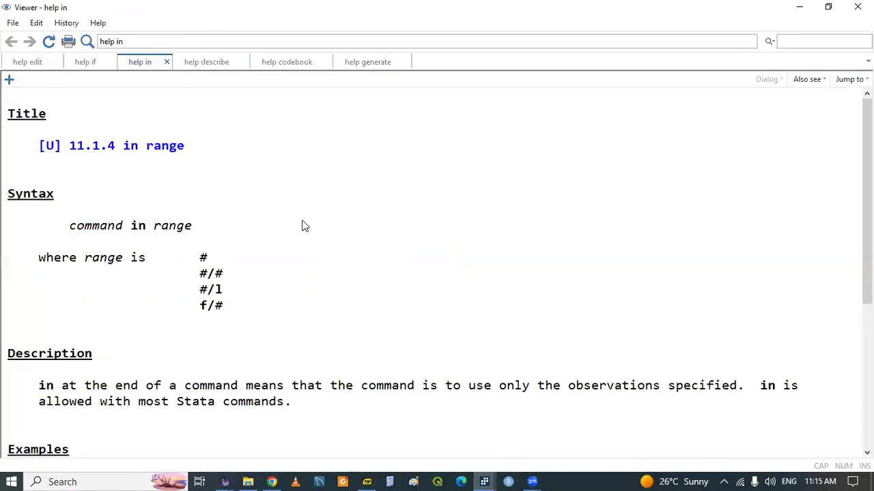
pyautogui.click(36, 67)
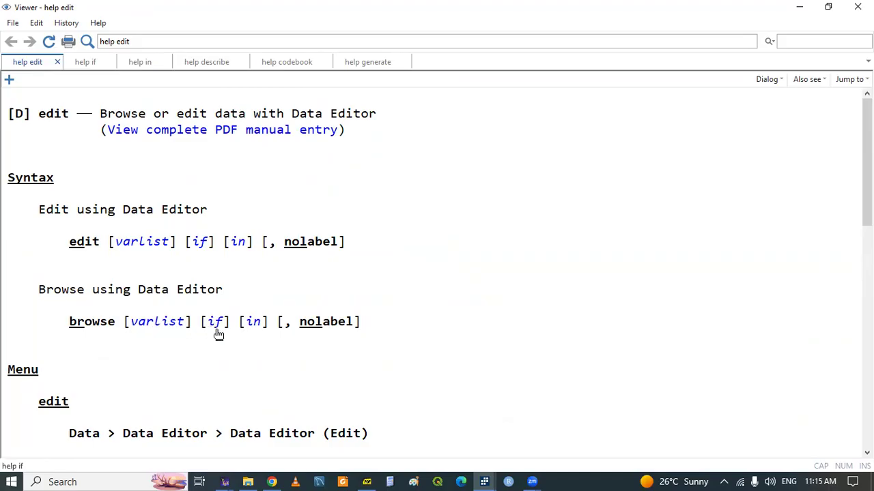
pyautogui.moveTo(486, 479)
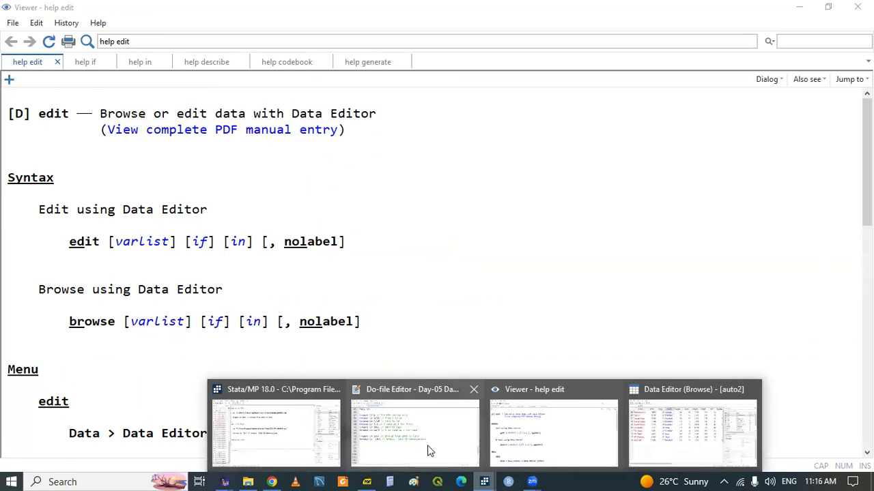
pyautogui.click(428, 447)
# Step: Start a browse command on line 97, then build the variable list make price mpg rep78 length in the main window's command input and cut it
pyautogui.write('browse')
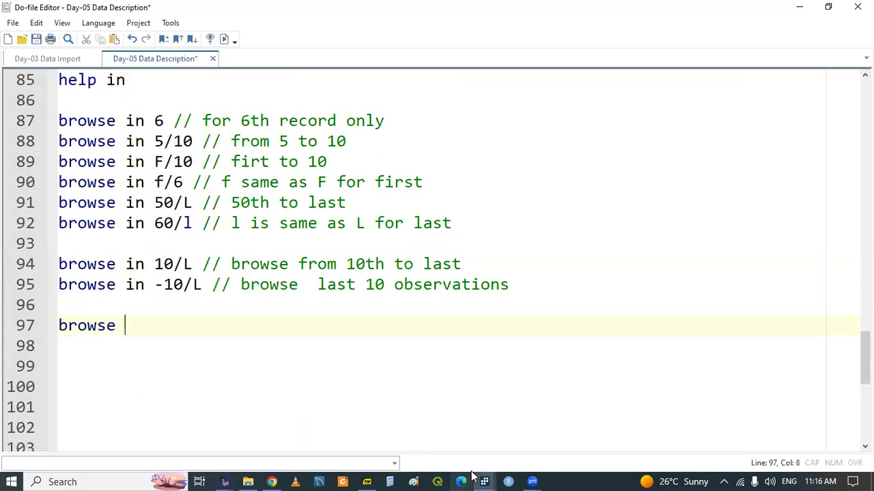
pyautogui.moveTo(484, 482)
pyautogui.click(283, 425)
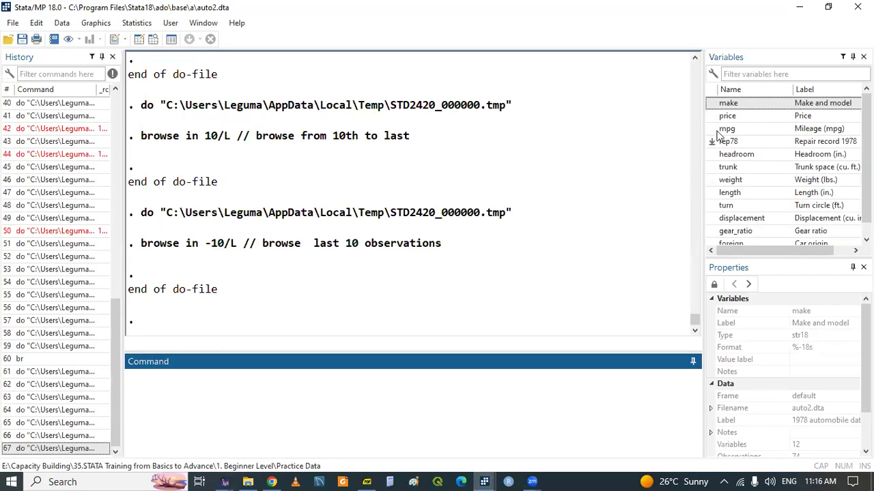
pyautogui.click(711, 104)
pyautogui.click(710, 116)
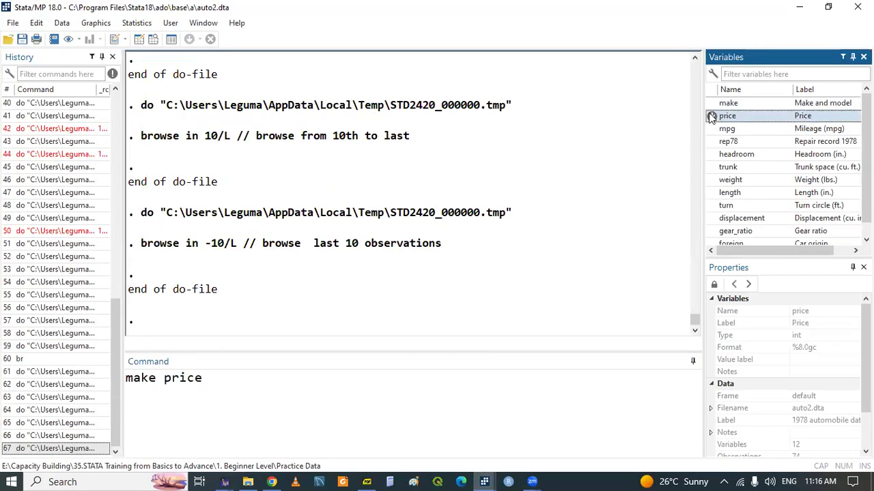
pyautogui.click(710, 129)
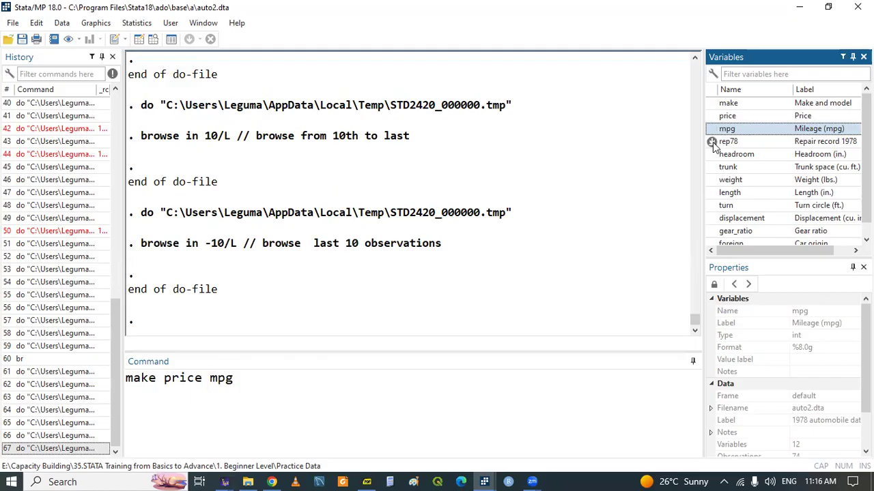
pyautogui.click(710, 142)
pyautogui.click(710, 193)
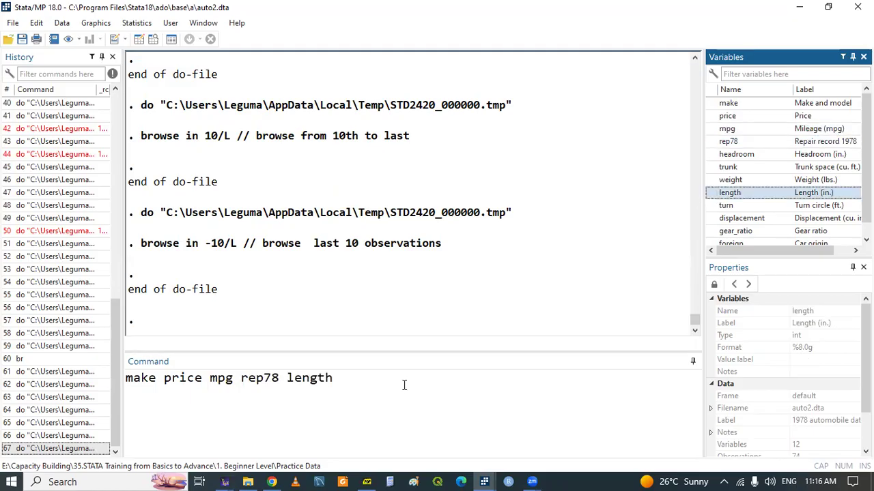
pyautogui.click(374, 385)
pyautogui.hotkey('ctrl', 'x')
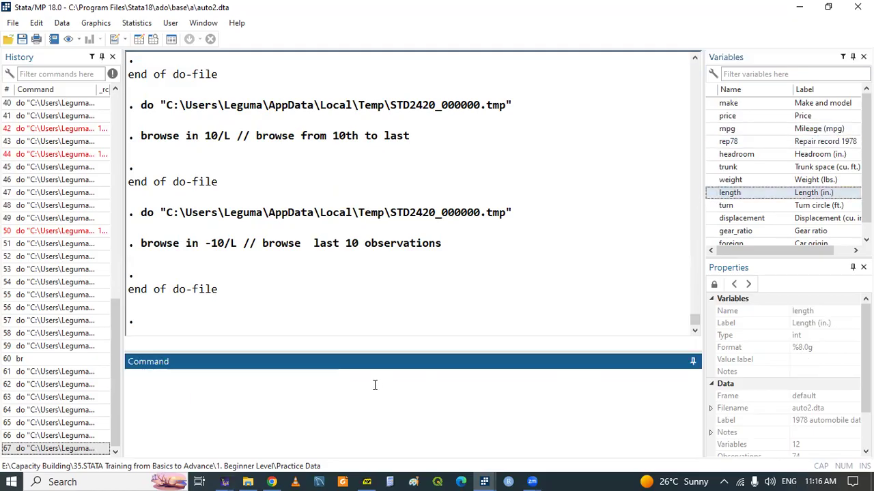
# Step: Complete line 97 of the do-file with the cut variable list and the condition if rep78==2
pyautogui.moveTo(484, 478)
pyautogui.click(425, 444)
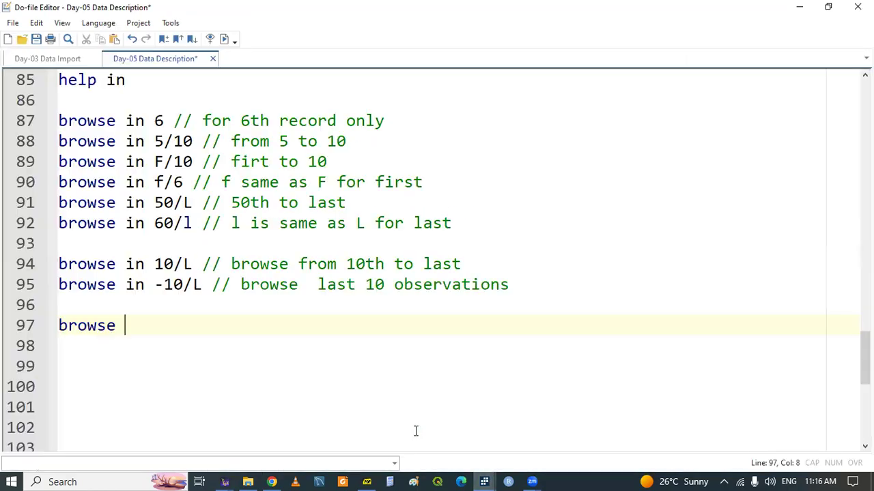
pyautogui.hotkey('ctrl', 'v')
pyautogui.write('if ')
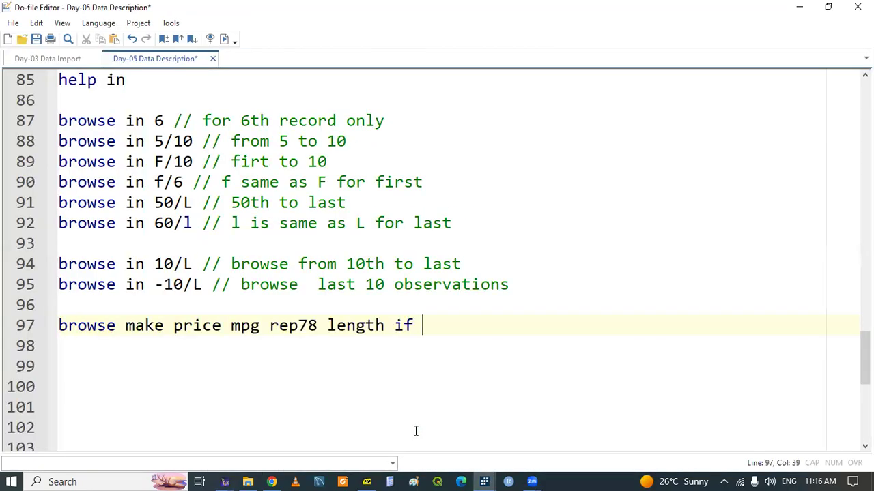
pyautogui.write('re')
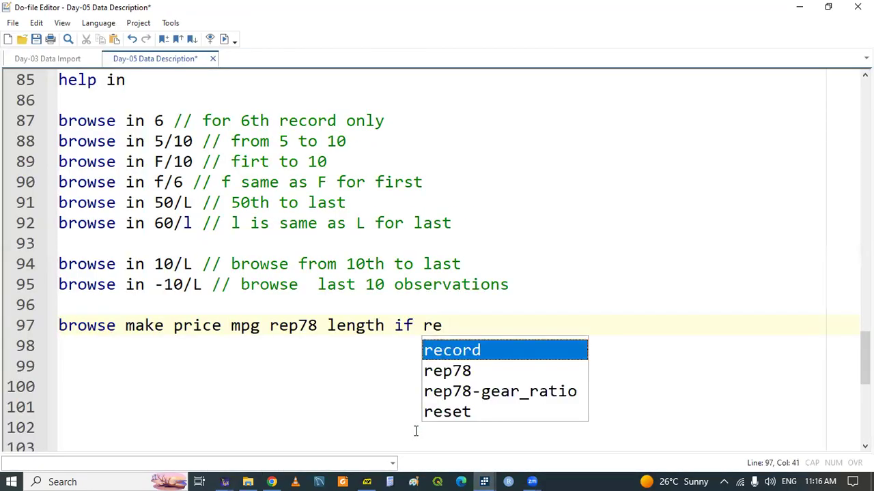
pyautogui.write('p78==2')
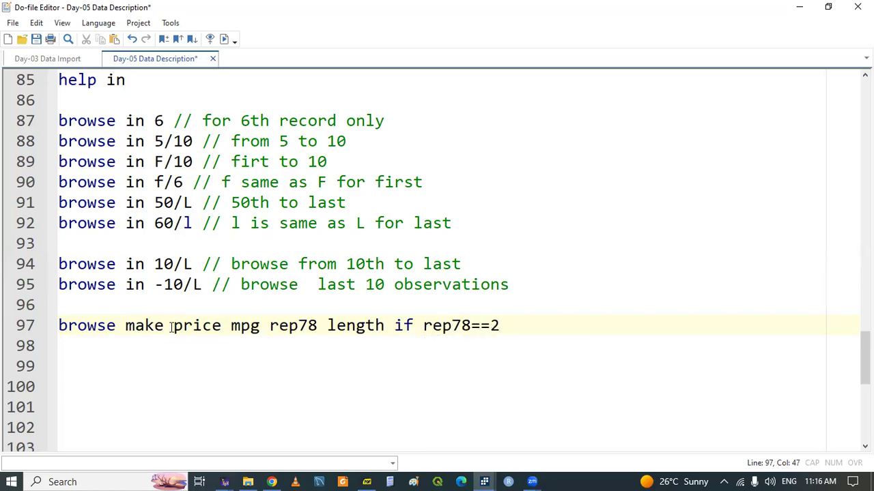
# Step: Copy and run the browse line with the variable list and if rep78==2, view the filtered records, and return to the do-file
pyautogui.doubleClick(100, 328)
pyautogui.hotkey('shift', 'End')
pyautogui.hotkey('ctrl', 'd')
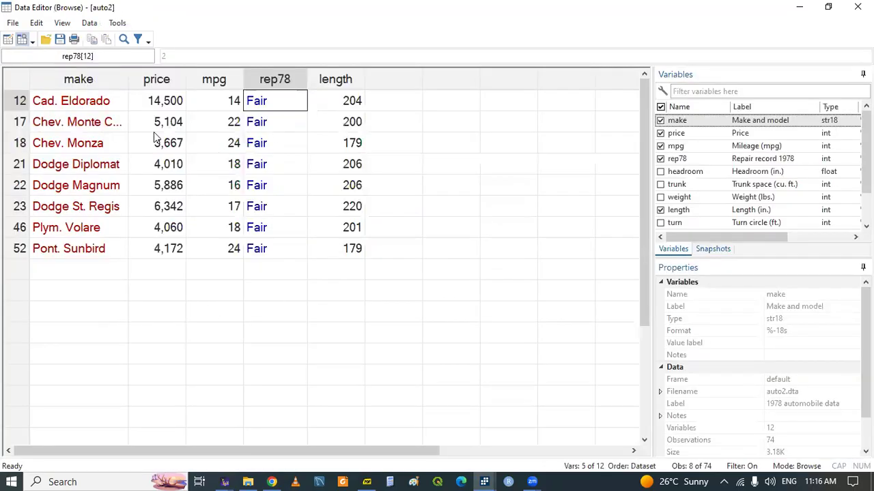
pyautogui.moveTo(480, 475)
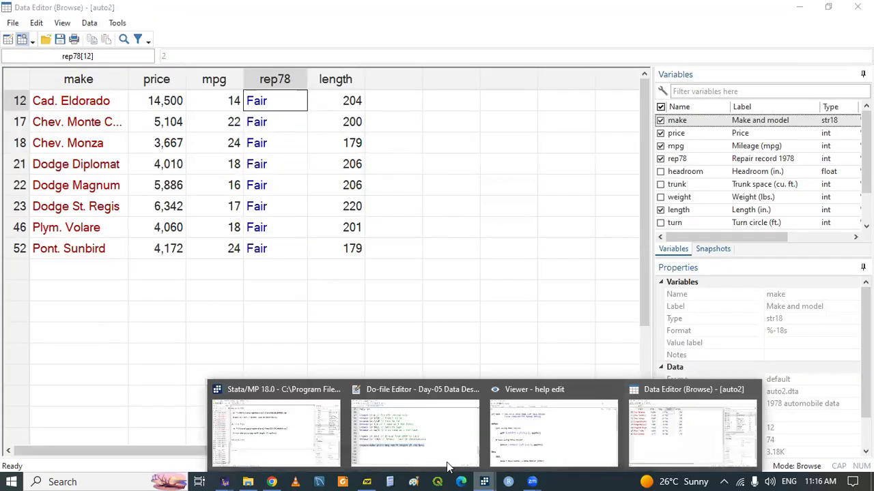
pyautogui.click(395, 432)
# Step: Paste the copied browse line directly below and move its if rep78==2 condition in front of the variable list
pyautogui.press('Down')
pyautogui.hotkey('ctrl', 'v')
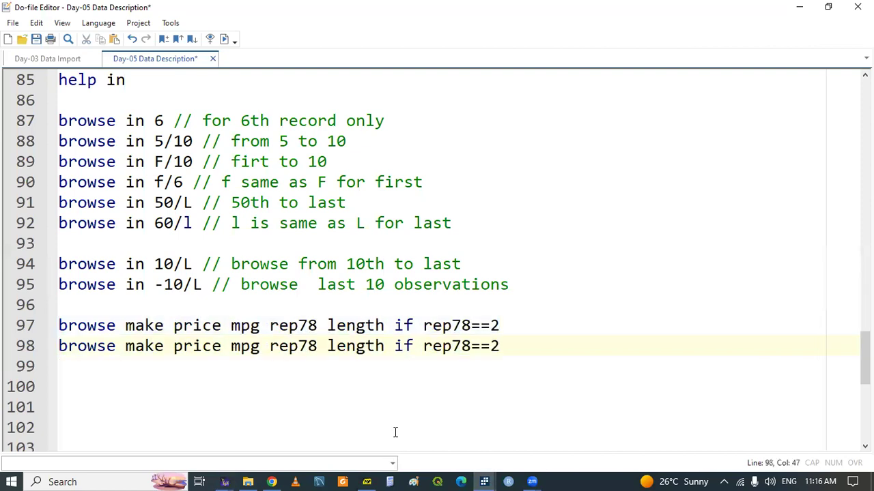
pyautogui.click(123, 353)
pyautogui.moveTo(399, 346); pyautogui.dragTo(499, 348)
pyautogui.hotkey('ctrl', 'x')
pyautogui.click(127, 346)
pyautogui.hotkey('ctrl', 'v')
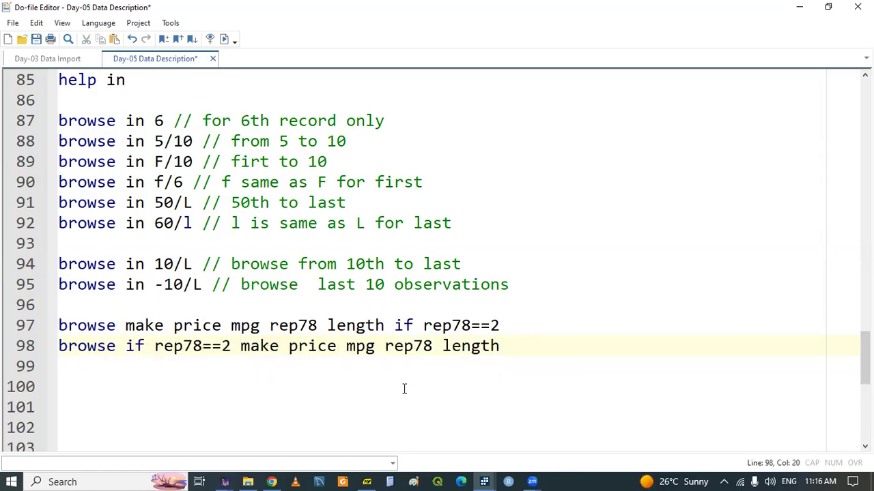
# Step: Run the reordered browse if rep78==2 line and check its output in the main Stata window
pyautogui.tripleClick(77, 346)
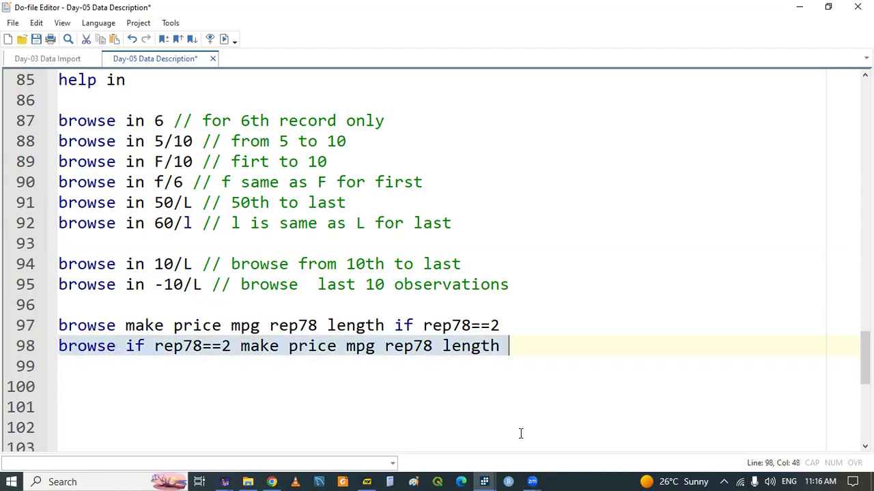
pyautogui.moveTo(484, 482)
pyautogui.click(277, 423)
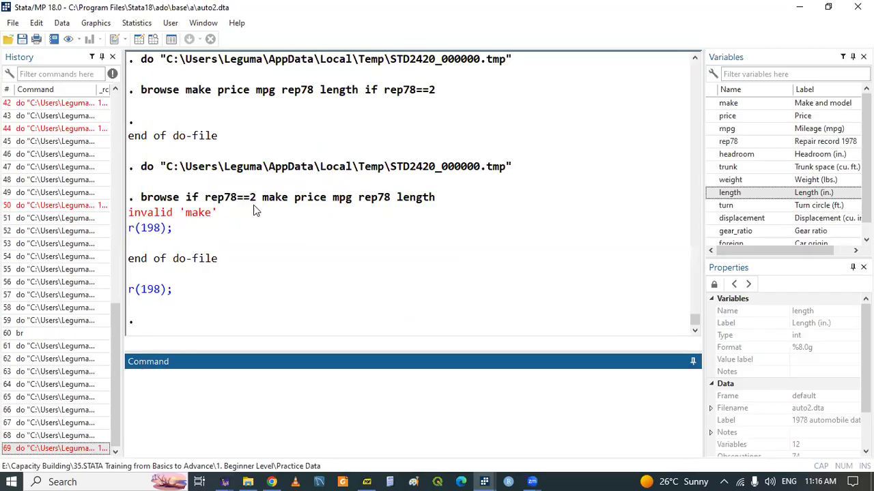
pyautogui.moveTo(263, 199)
pyautogui.mouseDown()
pyautogui.moveTo(310, 207)
pyautogui.moveTo(263, 202)
pyautogui.mouseUp()
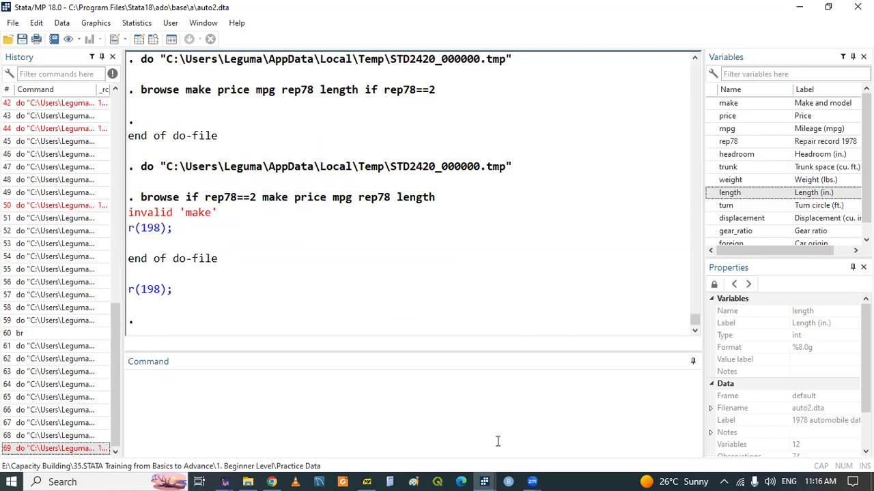
# Step: Compare the order of varlist, if and in in the edit help syntax, and return to the do-file
pyautogui.moveTo(484, 480)
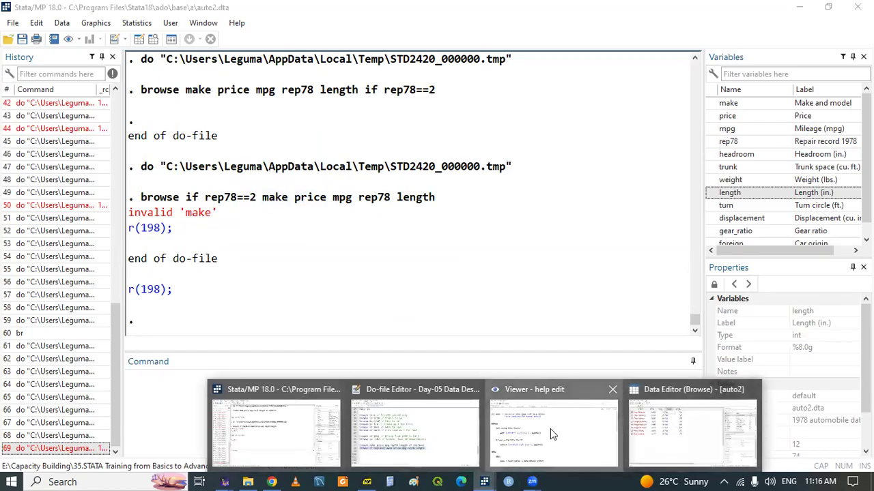
pyautogui.click(550, 429)
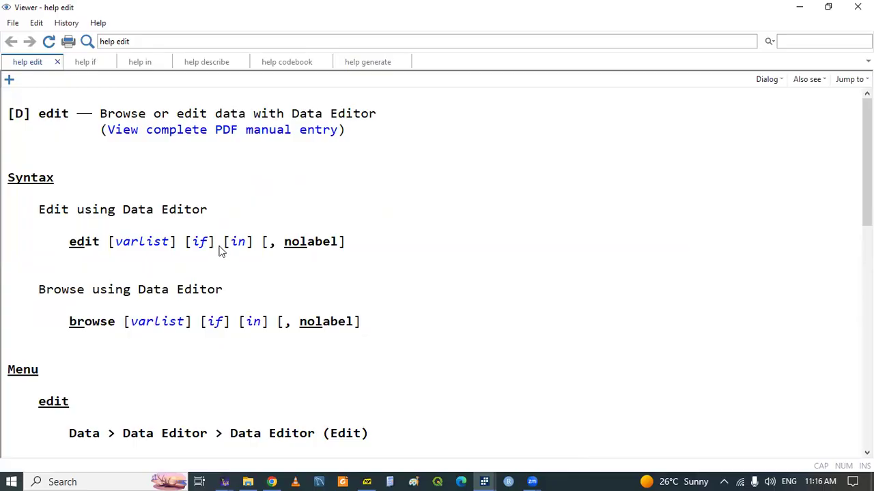
pyautogui.click(484, 481)
pyautogui.click(486, 479)
pyautogui.click(403, 432)
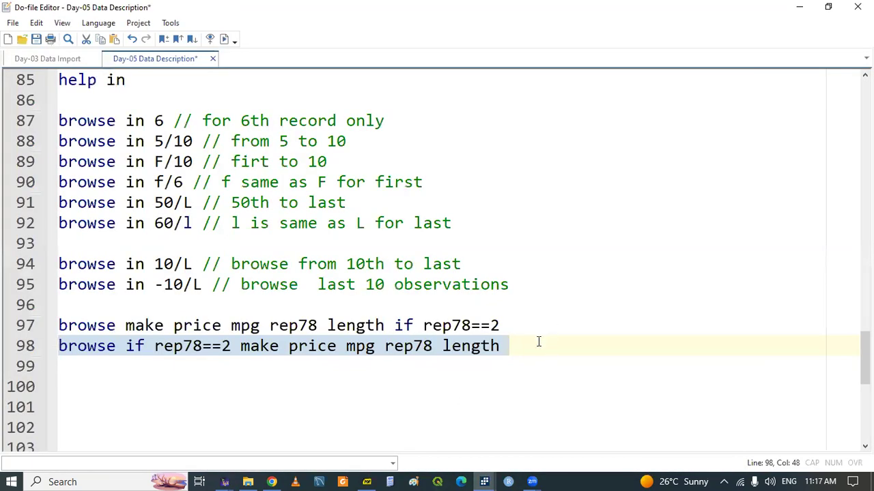
# Step: Add the comment // wrong syntax order to the end of the browse if rep78==2 line
pyautogui.click(528, 346)
pyautogui.write('// w')
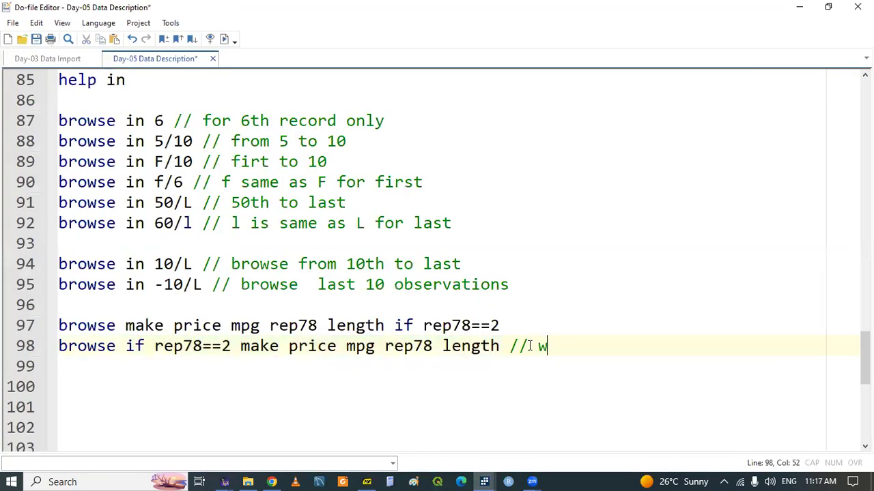
pyautogui.write('rong sybtax')
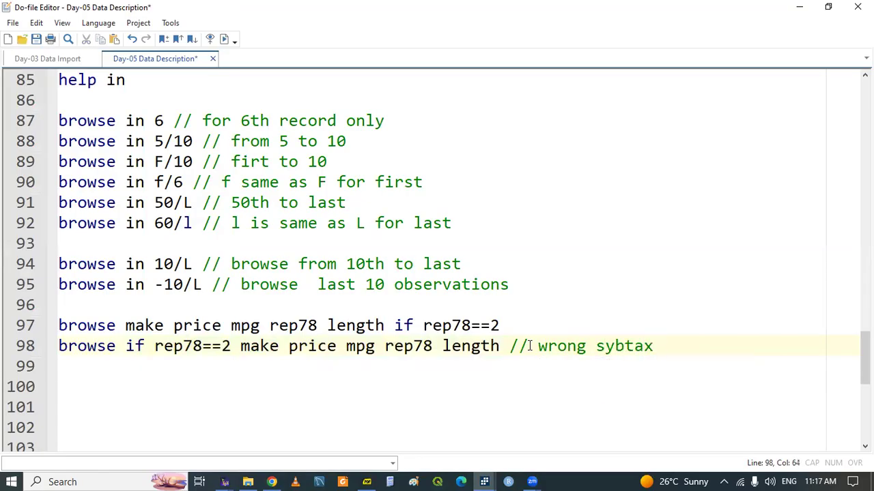
pyautogui.press('BackSpace')
pyautogui.press('BackSpace')
pyautogui.press('BackSpace')
pyautogui.press('BackSpace')
pyautogui.press('BackSpace')
pyautogui.write('ntax order')
# Step: Add the comment // correct order to the end of the browse make price mpg rep78 length line
pyautogui.click(513, 325)
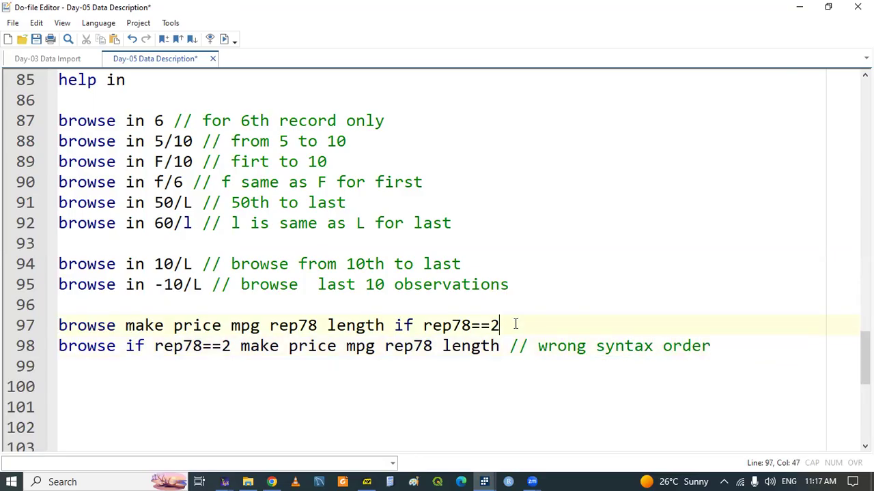
pyautogui.write('// co')
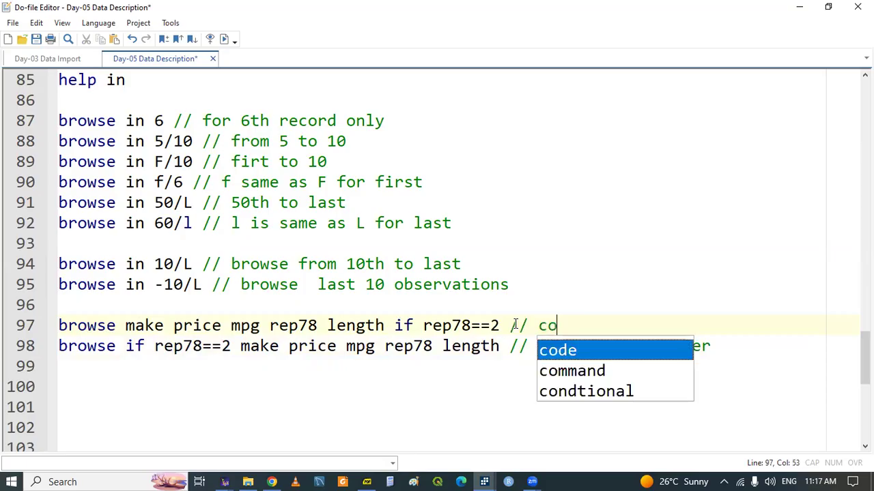
pyautogui.write('rrect order')
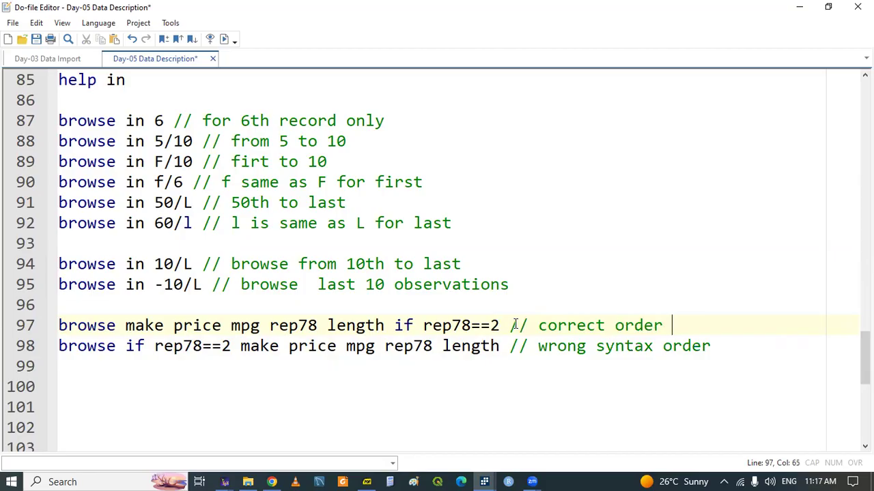
# Step: Add blank lines below the syntax order examples and write browse if rep78==10 in 1/5 on line 100
pyautogui.click(245, 384)
pyautogui.press('Return')
pyautogui.press('Return')
pyautogui.press('Return')
pyautogui.press('Return')
pyautogui.press('Return')
pyautogui.press('Up')
pyautogui.press('Up')
pyautogui.press('Up')
pyautogui.press('Up')
pyautogui.press('Up')
pyautogui.write('bro')
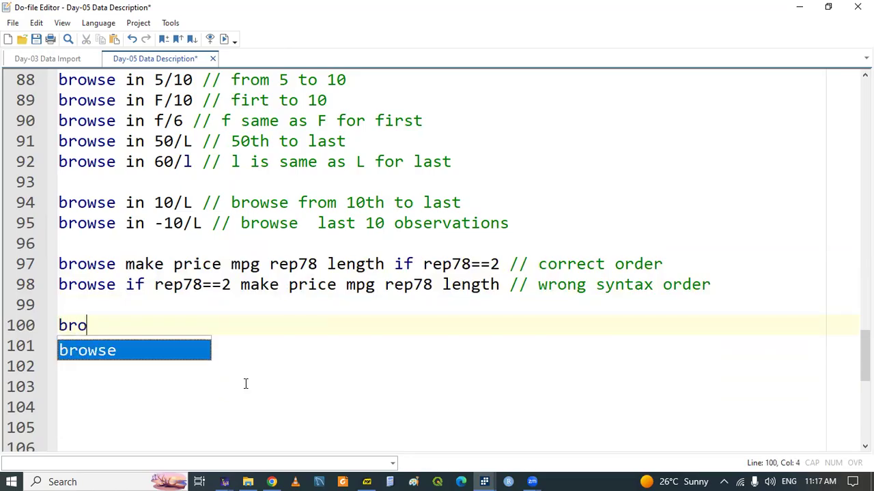
pyautogui.write('wse if ')
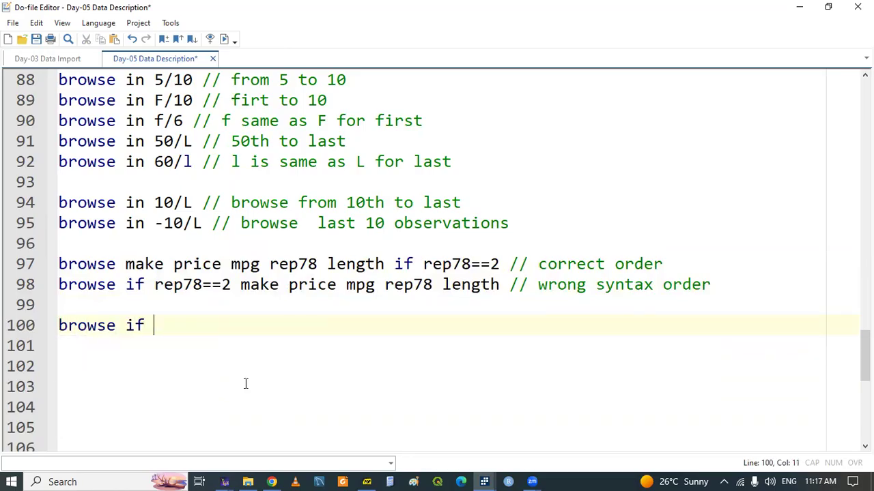
pyautogui.write('rep78==10')
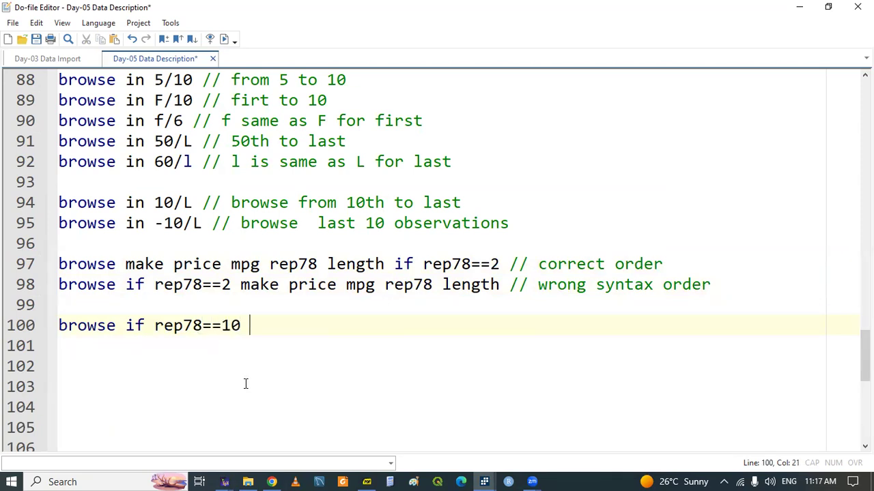
pyautogui.write(' in 1/5')
# Step: Comment out the in 1/5 part with //, run the browse if rep78==10 line, and return to the do-file
pyautogui.click(250, 325)
pyautogui.write('//')
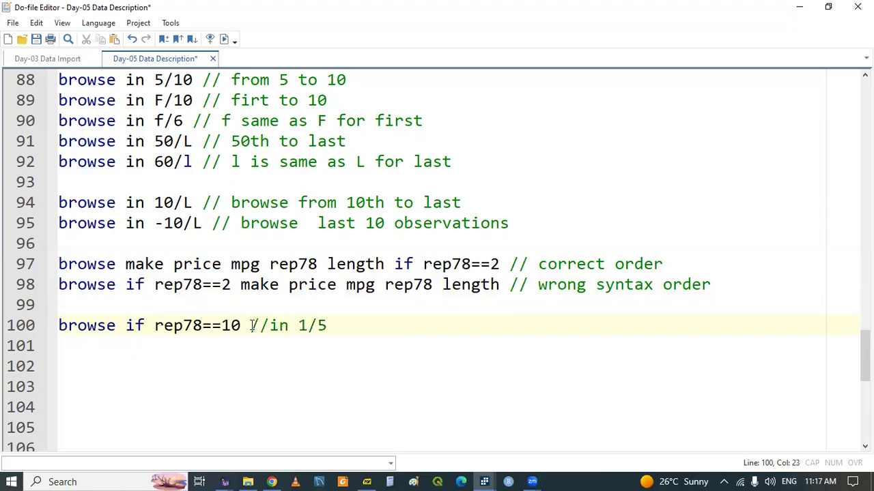
pyautogui.doubleClick(86, 326)
pyautogui.hotkey('shift', 'End')
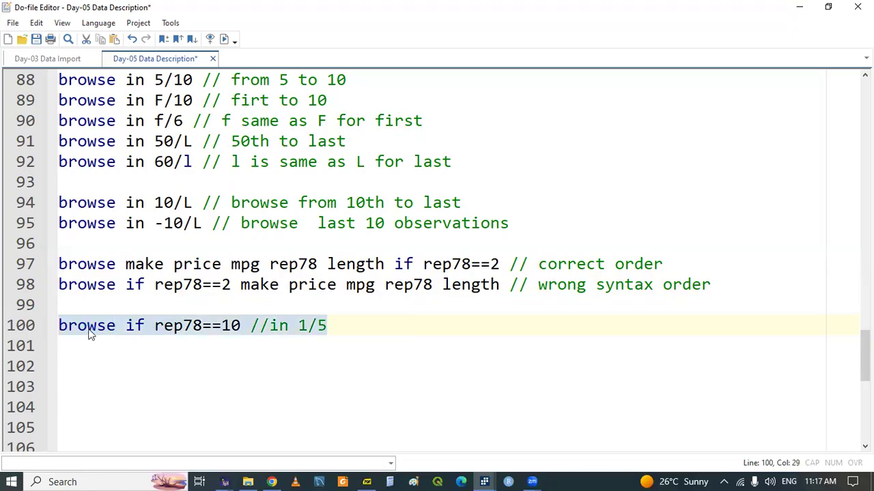
pyautogui.hotkey('ctrl', 'd')
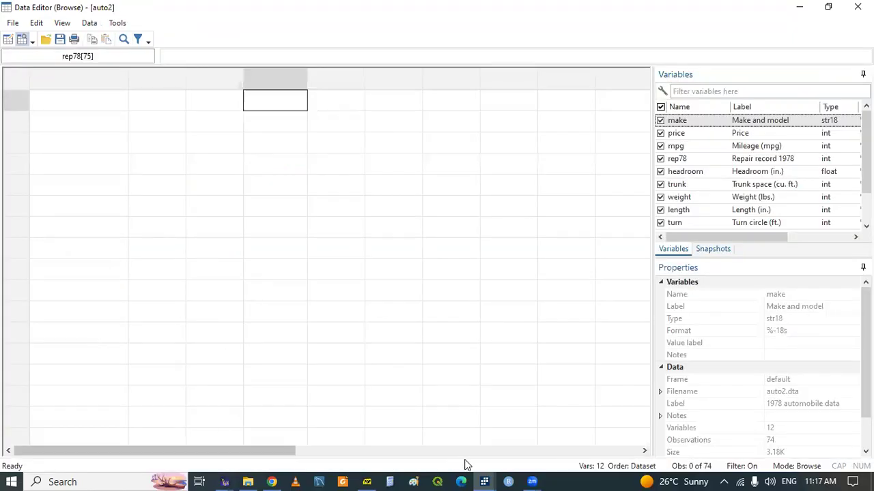
pyautogui.moveTo(484, 482)
pyautogui.click(395, 426)
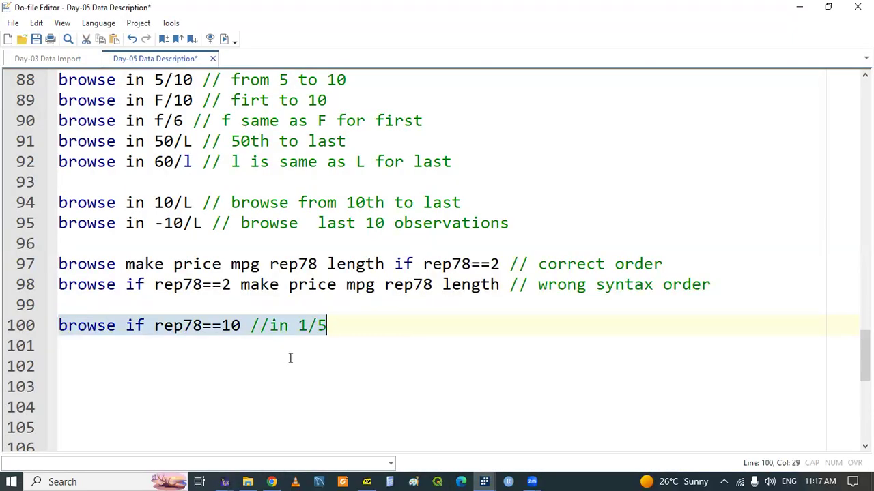
# Step: Set the rep78 condition on line 100 to 3, run the line, and return to the do-file
pyautogui.doubleClick(232, 326)
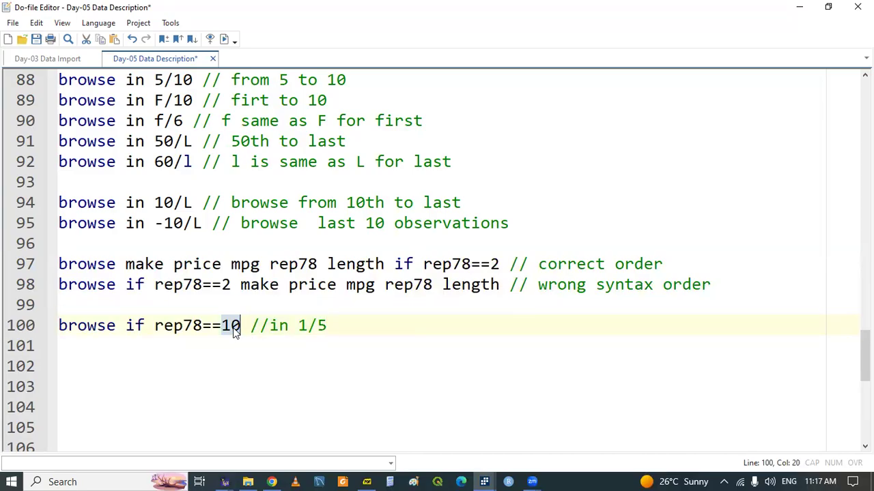
pyautogui.write('3')
pyautogui.doubleClick(84, 327)
pyautogui.hotkey('shift', 'End')
pyautogui.hotkey('ctrl', 'd')
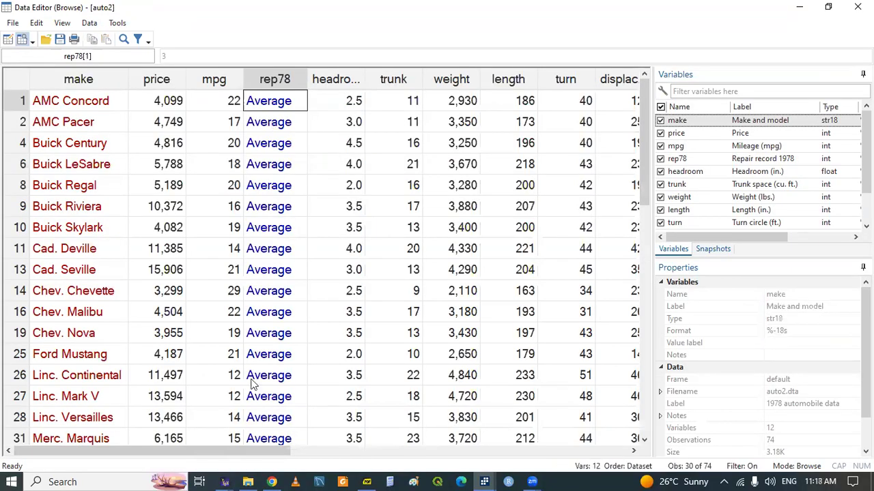
pyautogui.moveTo(490, 478)
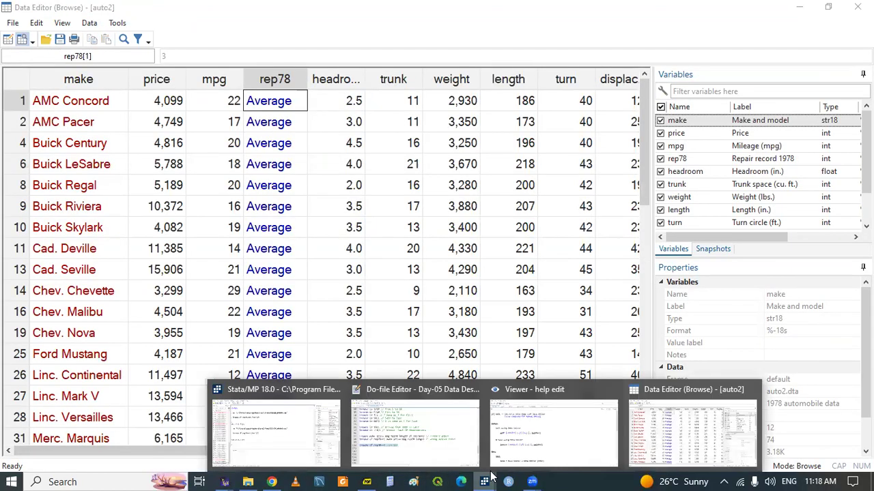
pyautogui.click(421, 427)
# Step: Duplicate the browse if rep78==3 line onto line 101 and uncomment in 1/5 in the copy
pyautogui.hotkey('ctrl', 'c')
pyautogui.press('Down')
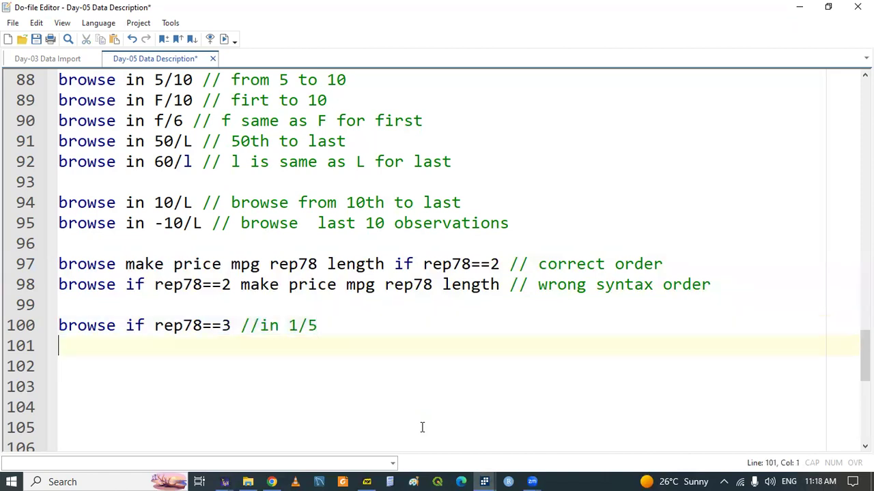
pyautogui.hotkey('ctrl', 'v')
pyautogui.click(260, 347)
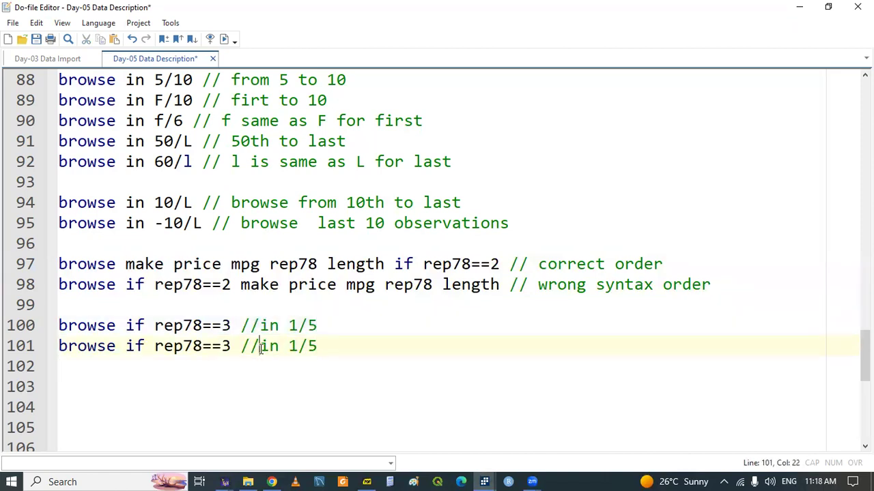
pyautogui.press('BackSpace')
pyautogui.press('BackSpace')
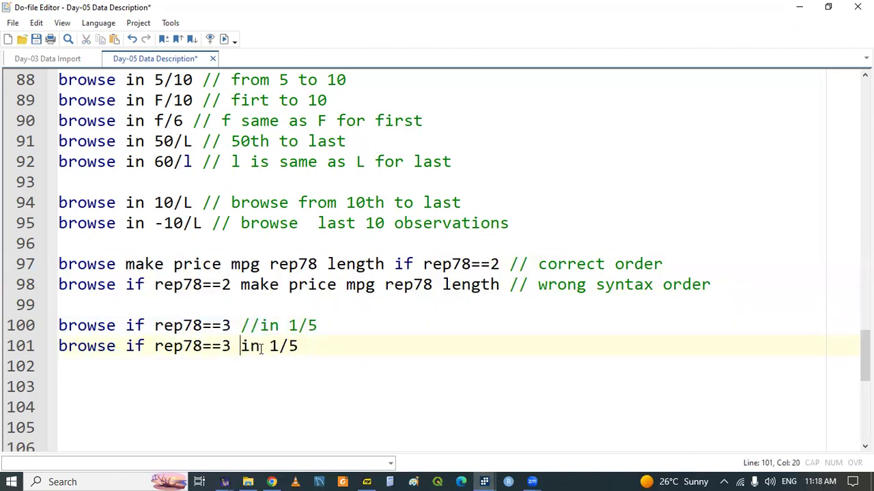
# Step: Check the observation numbers in the data browser and set the range on line 101 to 1/7
pyautogui.click(486, 478)
pyautogui.click(642, 429)
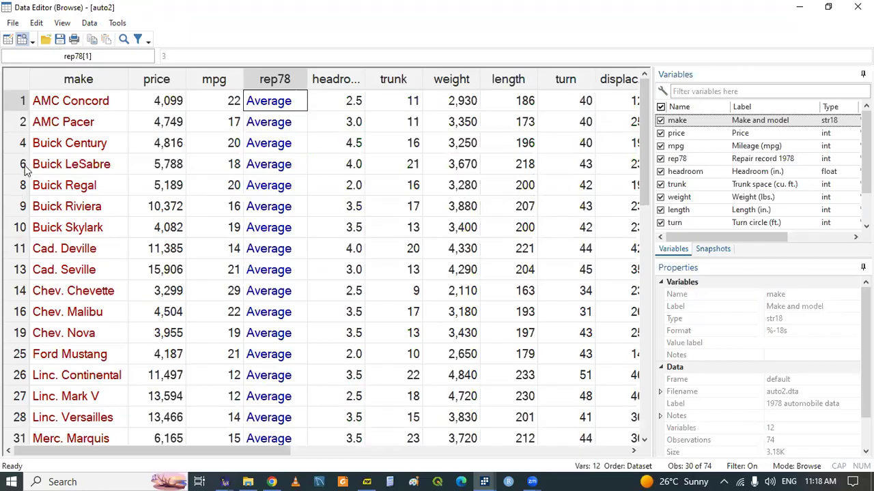
pyautogui.click(483, 481)
pyautogui.click(441, 443)
pyautogui.click(308, 350)
pyautogui.press('BackSpace')
pyautogui.write('78==3 in 1/7')
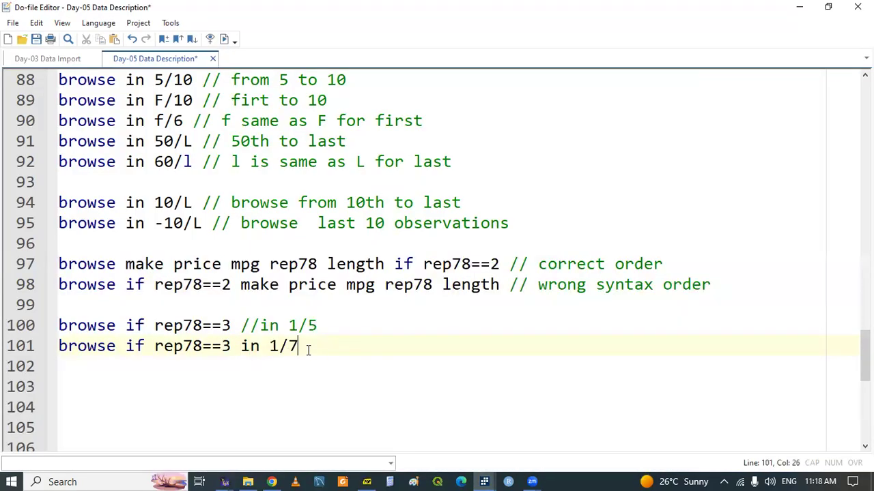
# Step: Remove the //in 1/5 comment from line 100, then run browse if rep78==3 in 1/7 and return to the do-file
pyautogui.moveTo(241, 328); pyautogui.dragTo(320, 327)
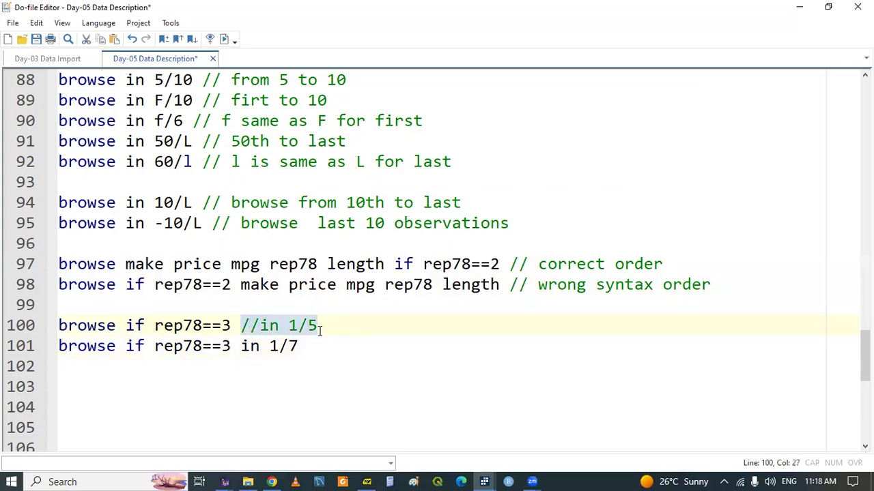
pyautogui.press('BackSpace')
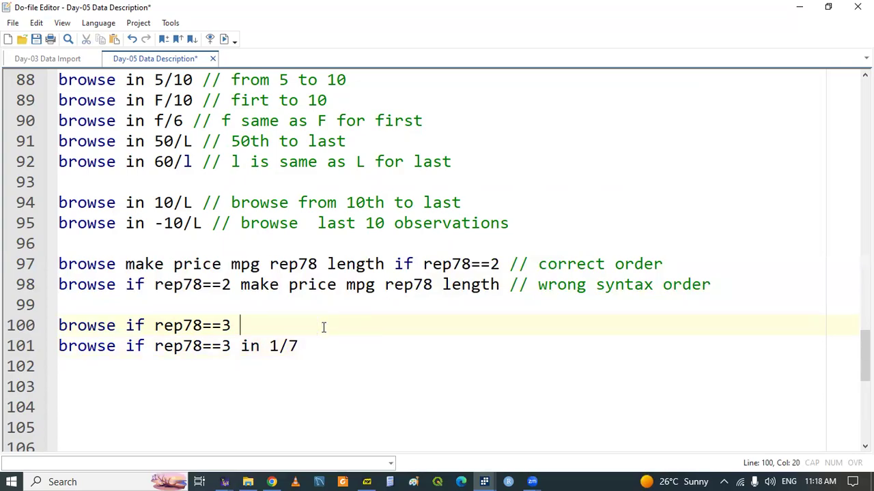
pyautogui.tripleClick(183, 347)
pyautogui.hotkey('ctrl', 'd')
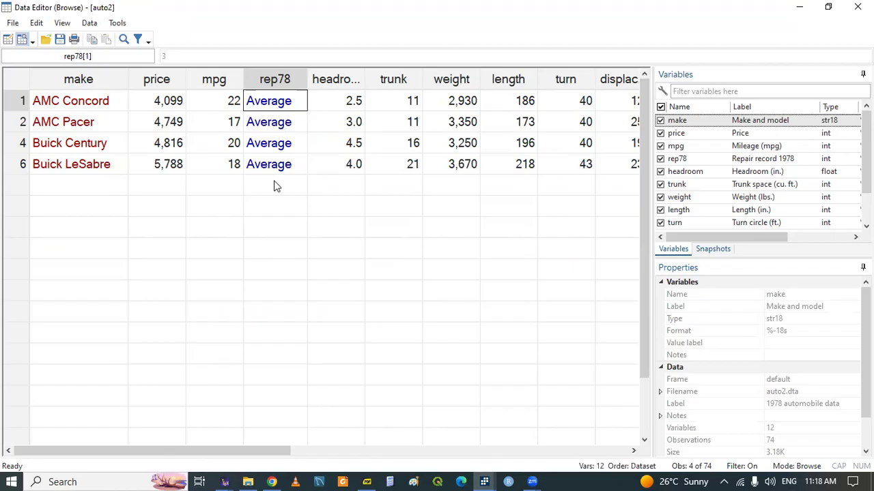
pyautogui.click(484, 481)
pyautogui.click(431, 447)
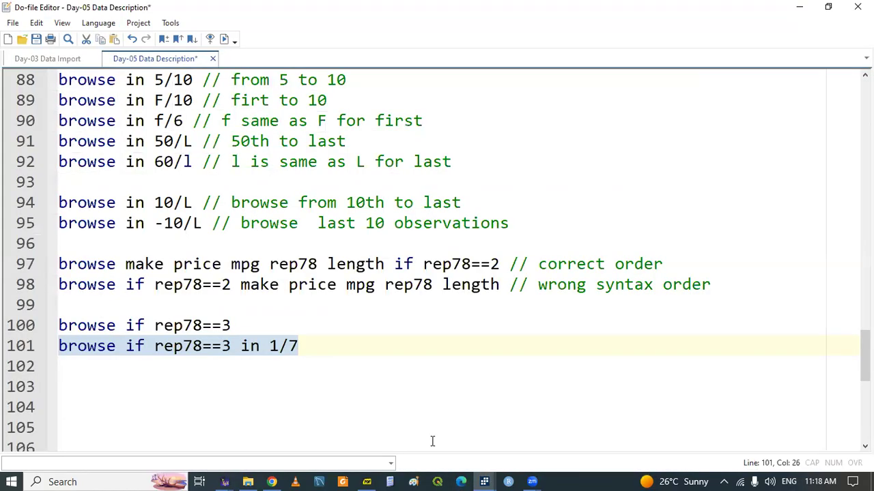
# Step: Duplicate the line onto line 102 and move in 1/7 before the if condition, giving browse in 1/7 if rep78==3
pyautogui.press('Return')
pyautogui.hotkey('ctrl', 'v')
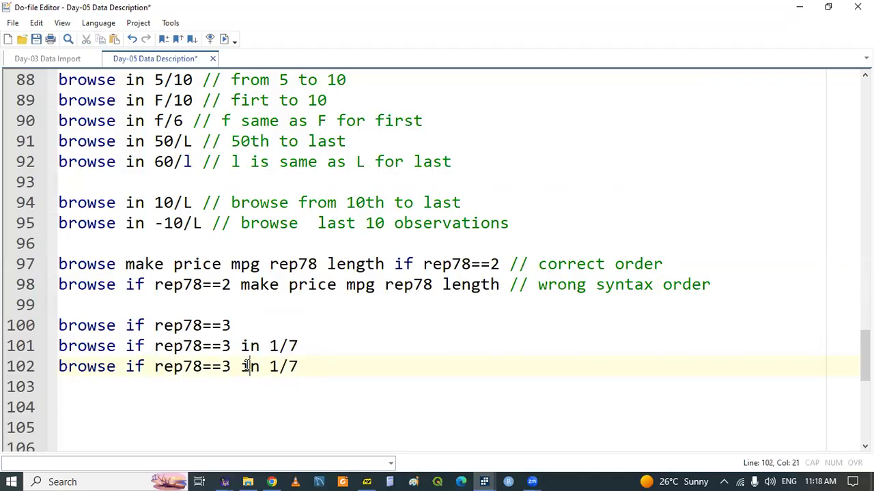
pyautogui.doubleClick(247, 367)
pyautogui.keyDown('shift'); pyautogui.click(318, 362); pyautogui.keyUp('shift')
pyautogui.press('Delete')
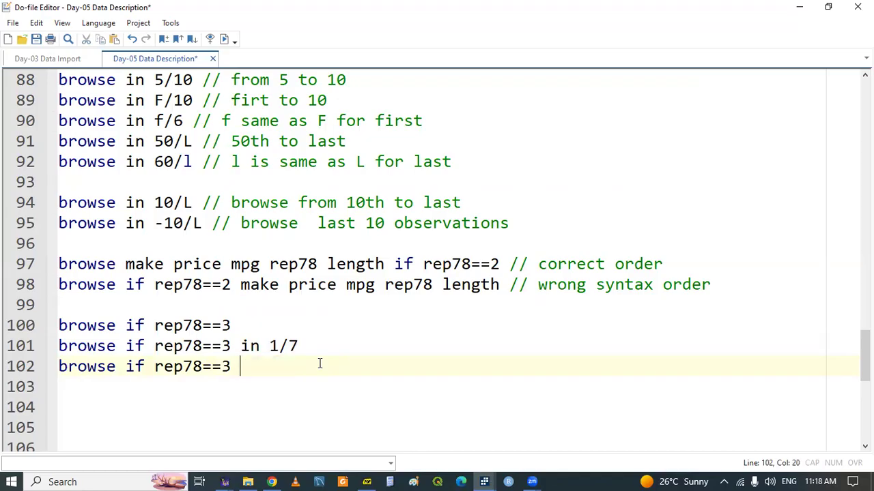
pyautogui.click(124, 366)
pyautogui.hotkey('ctrl', 'v')
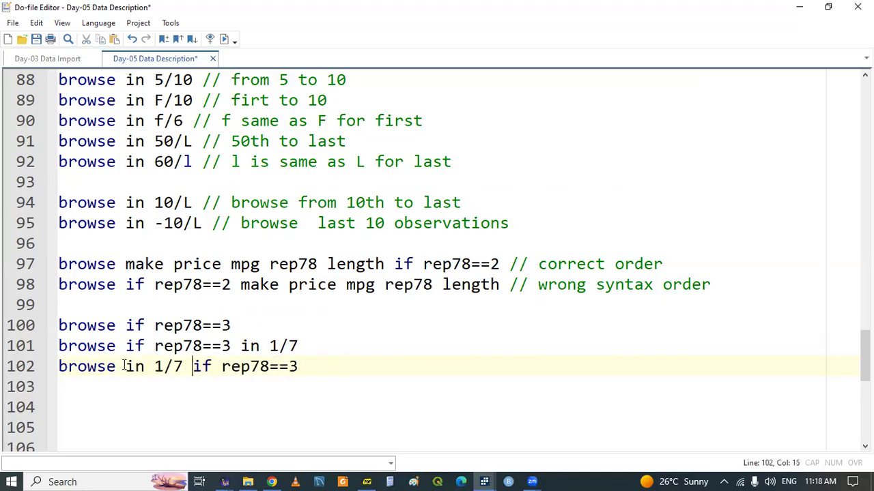
# Step: Run the browse in 1/7 if rep78==3 line, view the data, and return to the do-file
pyautogui.tripleClick(217, 367)
pyautogui.hotkey('ctrl', 'd')
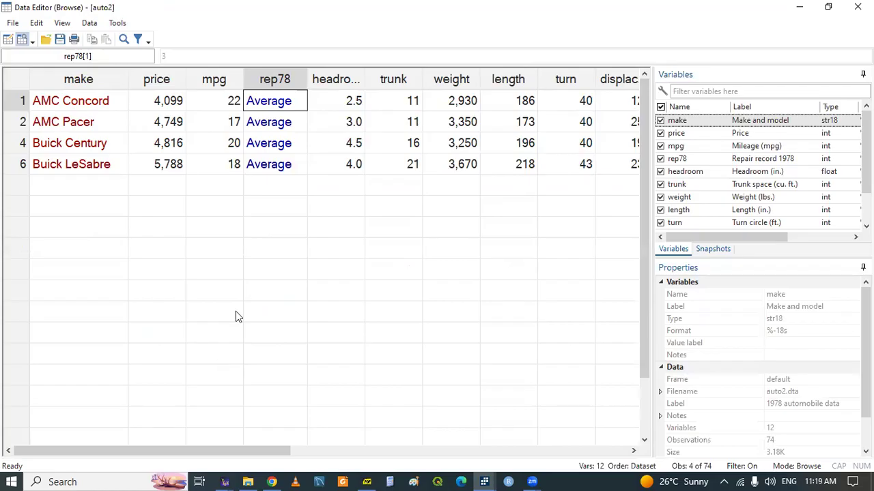
pyautogui.moveTo(484, 478)
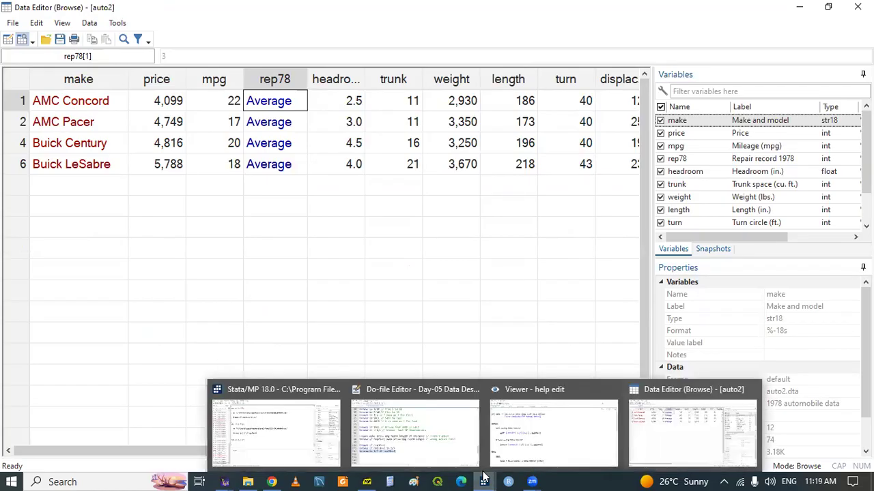
pyautogui.click(441, 436)
# Step: Add the comment // correct because if and in are at the same level to the end of line 102
pyautogui.click(352, 366)
pyautogui.write('// cor')
pyautogui.press('Return')
pyautogui.write('becaus')
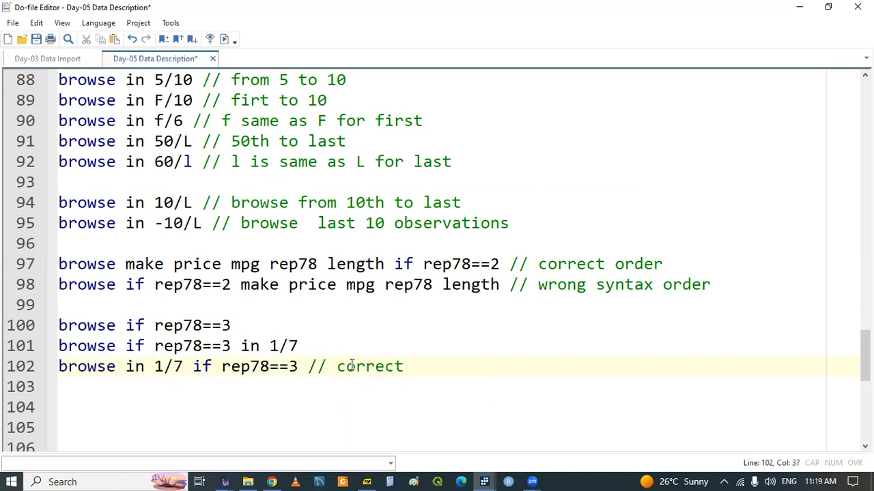
pyautogui.write('e if n')
pyautogui.press('BackSpace')
pyautogui.write('ad')
pyautogui.press('BackSpace')
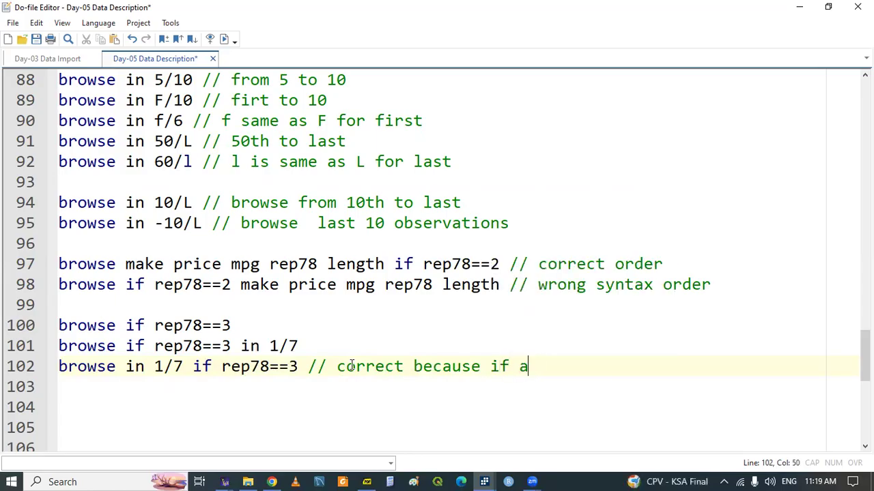
pyautogui.write('nd in a')
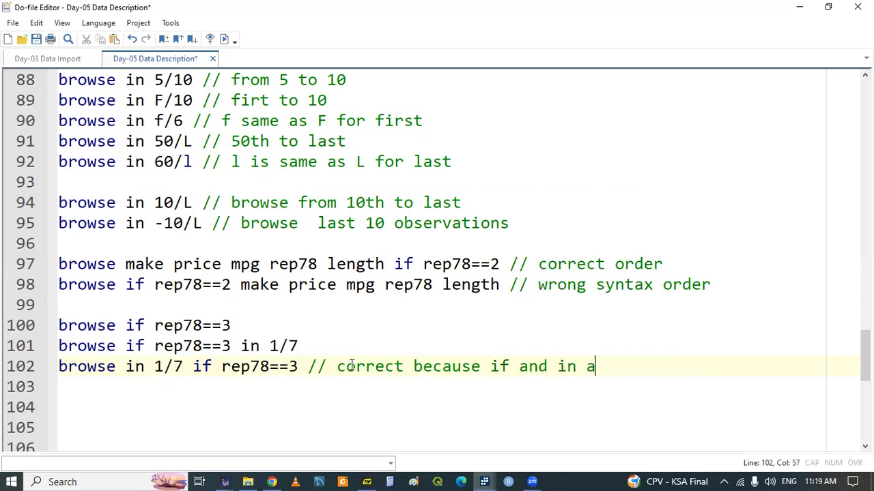
pyautogui.write('re at t')
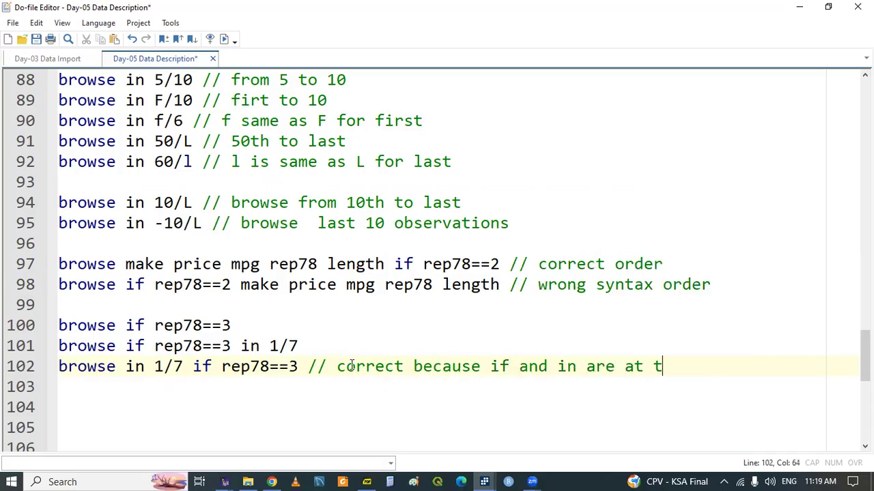
pyautogui.write('he sam')
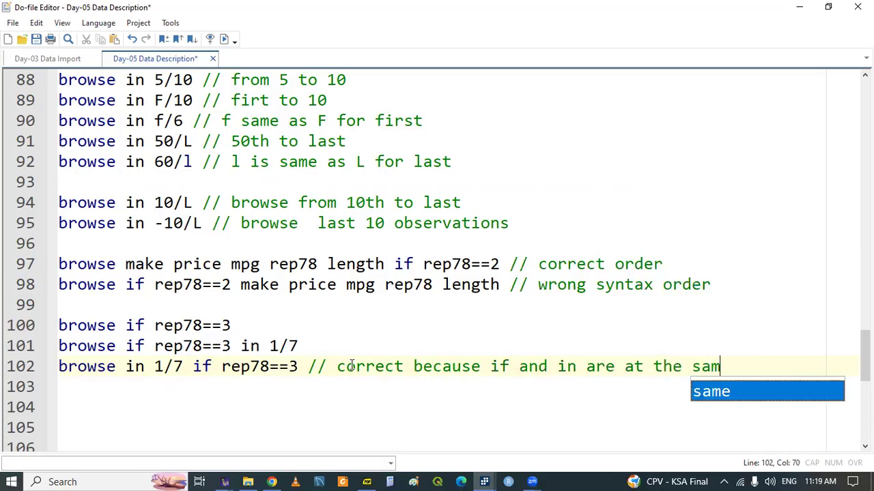
pyautogui.write('e level')
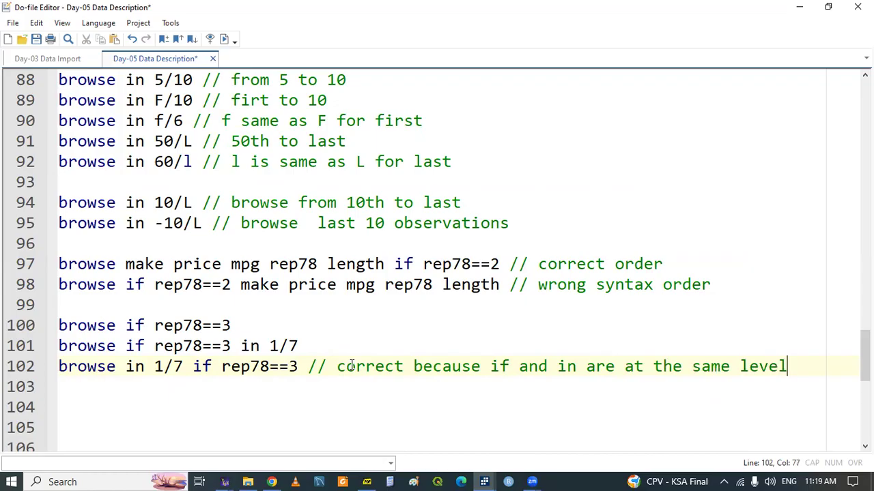
# Step: Place the cursor on empty line 104 and save the do-file
pyautogui.click(404, 264)
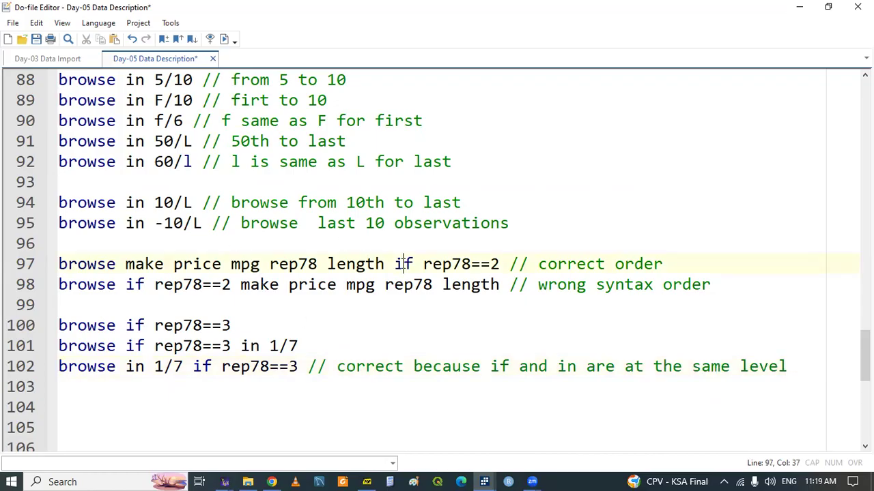
pyautogui.click(172, 407)
pyautogui.hotkey('ctrl', 's')
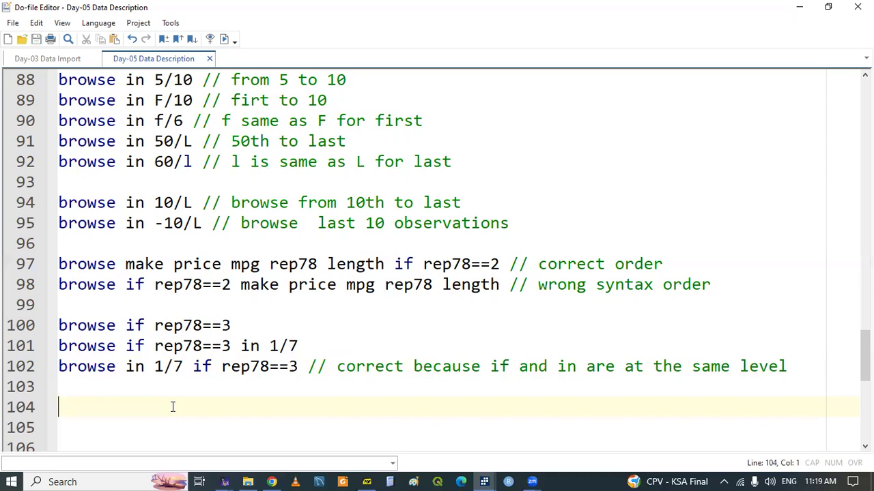
# Step: Insert six blank lines below line 104, return the cursor to that line, and save the do-file again
pyautogui.press('Return')
pyautogui.press('Return')
pyautogui.press('Return')
pyautogui.press('Return')
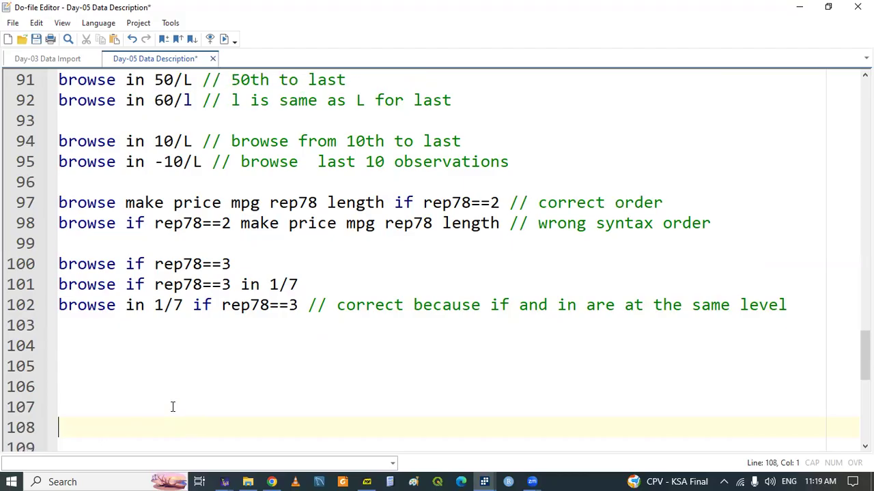
pyautogui.press('Return')
pyautogui.press('Return')
pyautogui.press('Up')
pyautogui.press('Up')
pyautogui.press('Up')
pyautogui.press('Up')
pyautogui.press('Up')
pyautogui.press('Up')
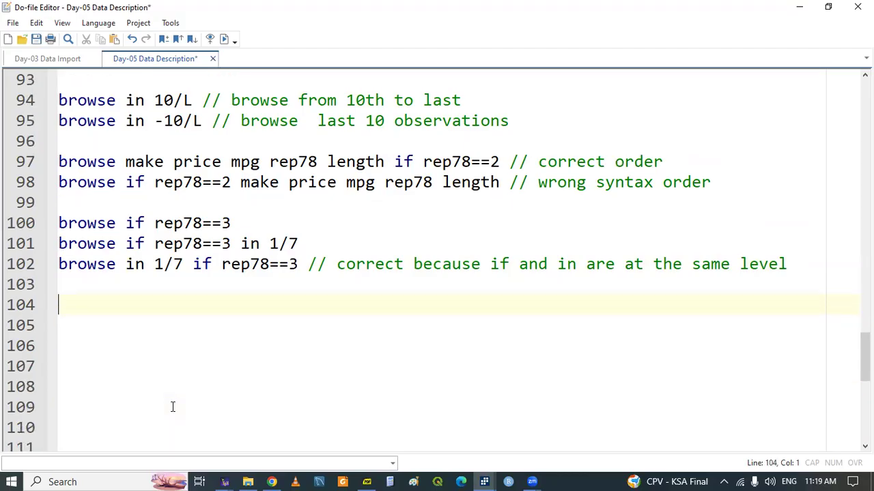
pyautogui.hotkey('ctrl', 's')
pyautogui.hotkey('alt', 'Tab')
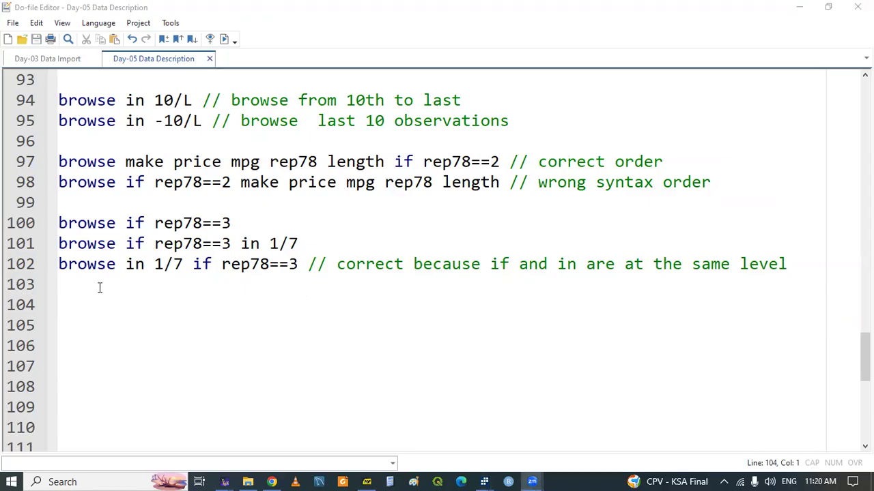
# Step: Switch to the PDF slides, advance to page 17 to check the next topic, and return to the do-file
pyautogui.click(84, 303)
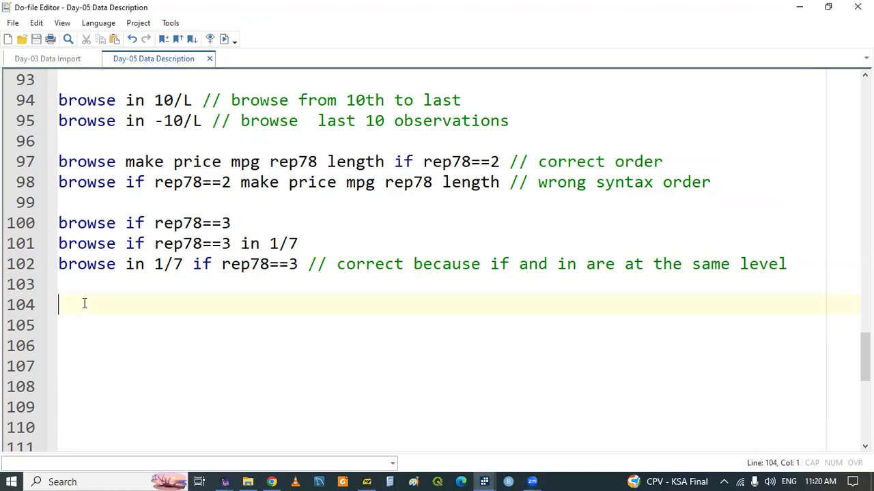
pyautogui.click(367, 478)
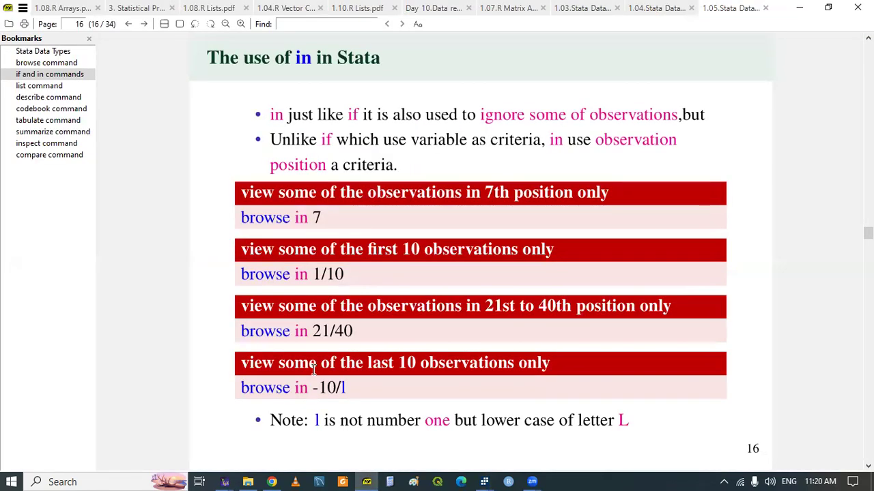
pyautogui.scroll(-1, 313, 370)
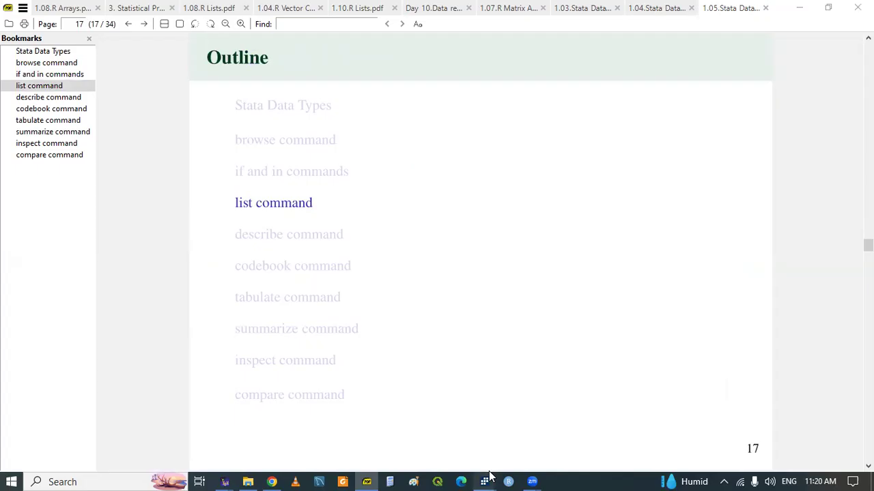
pyautogui.moveTo(487, 476)
pyautogui.click(424, 421)
# Step: Write the heading **3 command list on line 104 of the do-file and help list on line 105
pyautogui.write('(')
pyautogui.press('BackSpace')
pyautogui.press('BackSpace')
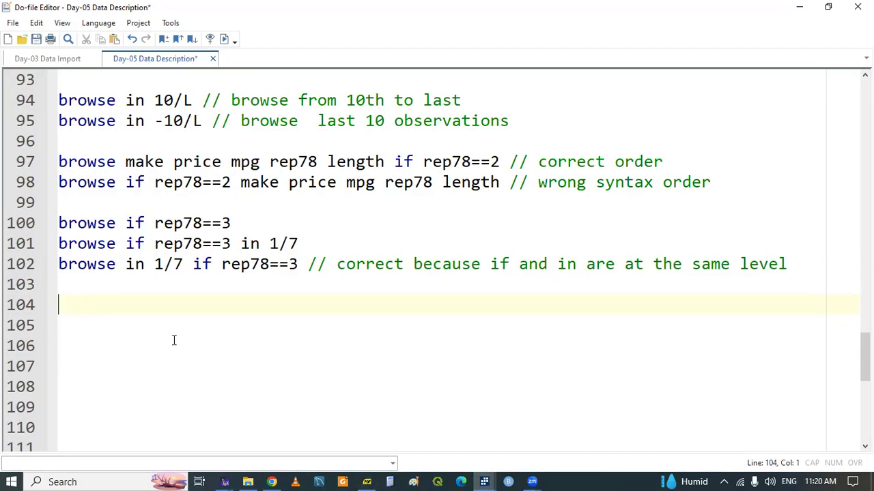
pyautogui.write('(')
pyautogui.press('BackSpace')
pyautogui.write('**3 command list')
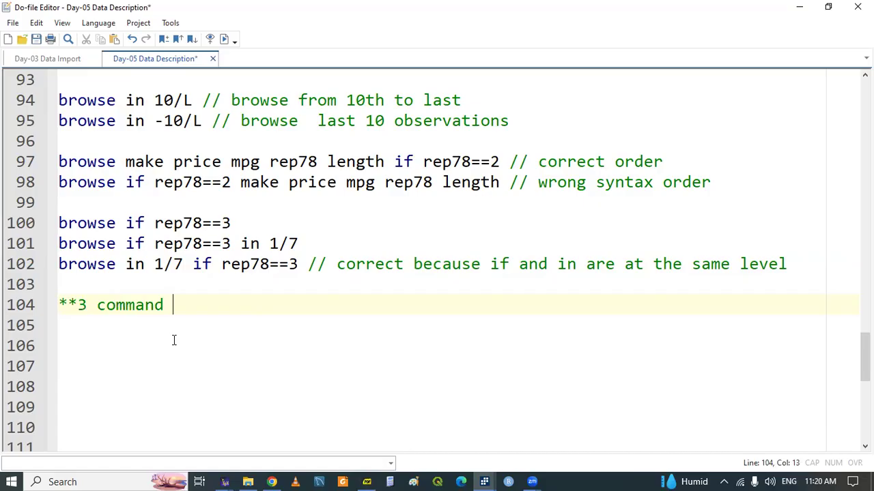
pyautogui.press('Return')
pyautogui.write('hel')
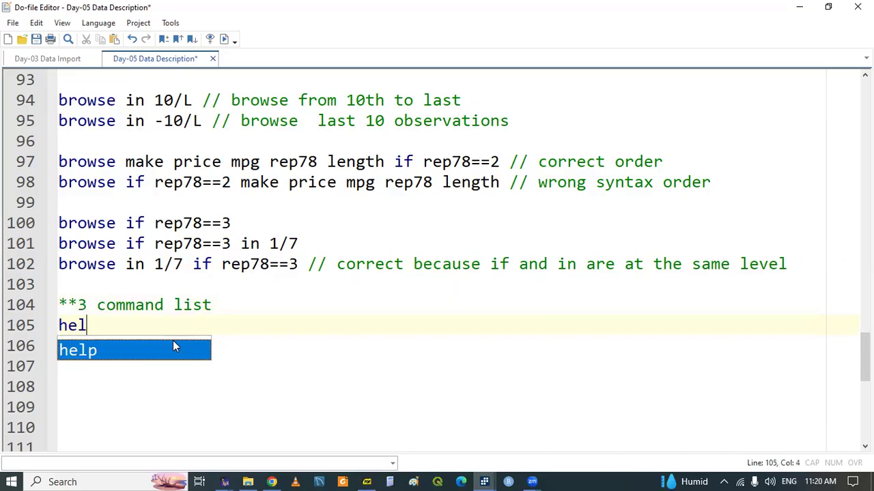
pyautogui.write('p list')
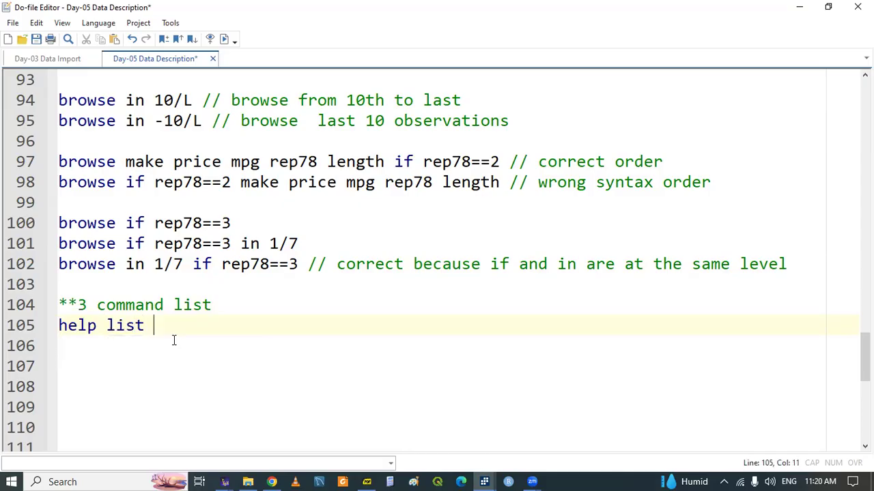
# Step: Run the help list line, examine the list command's syntax in the Viewer, and return to the do-file
pyautogui.doubleClick(123, 329)
pyautogui.tripleClick(123, 329)
pyautogui.hotkey('ctrl', 'd')
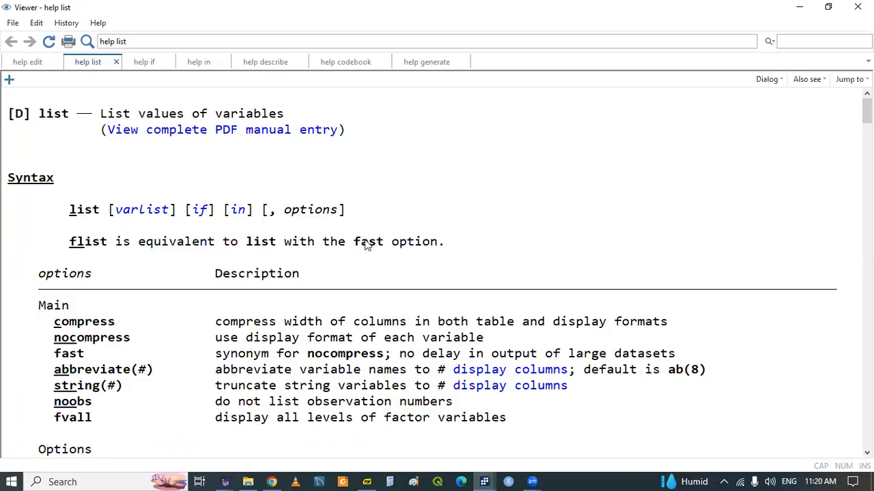
pyautogui.moveTo(484, 482)
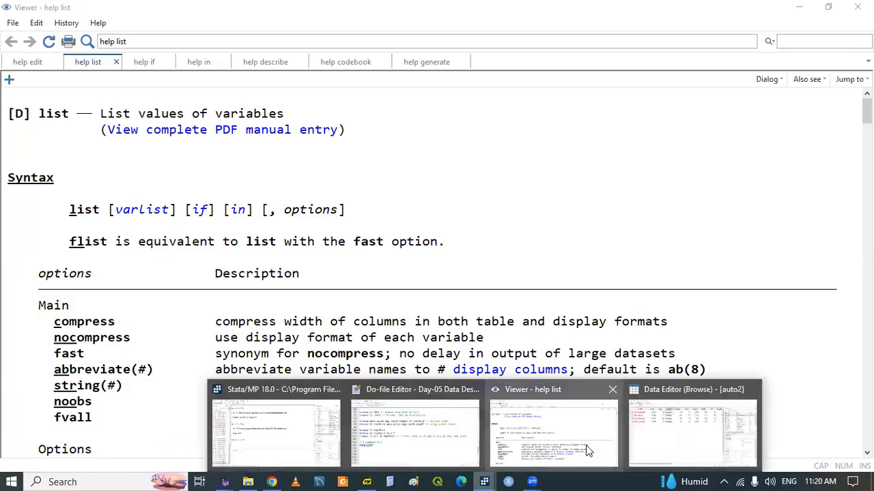
pyautogui.click(406, 418)
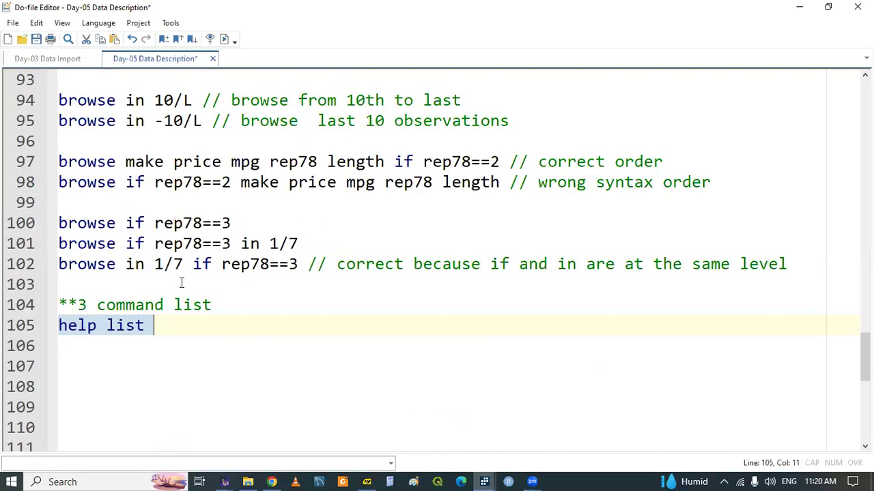
# Step: Add a bare list command on line 107, run it, and view its output in the main Stata window
pyautogui.click(117, 336)
pyautogui.press('Return')
pyautogui.write('list')
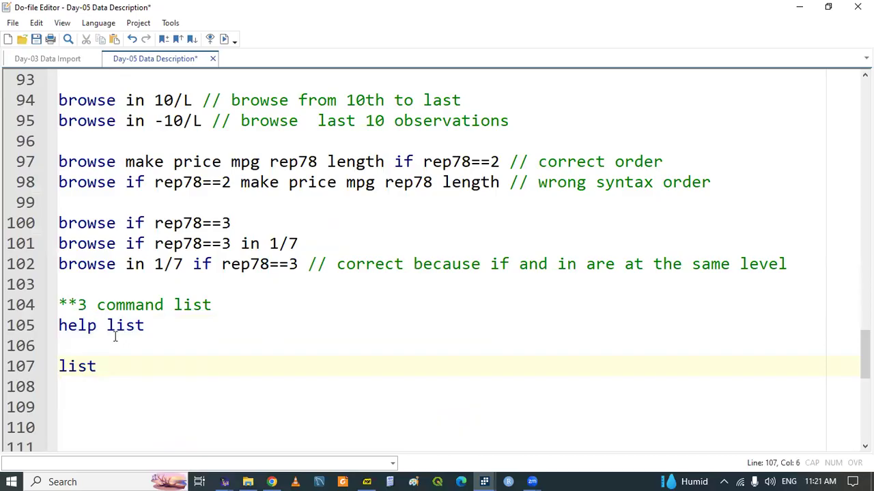
pyautogui.tripleClick(70, 375)
pyautogui.click(484, 482)
pyautogui.click(301, 440)
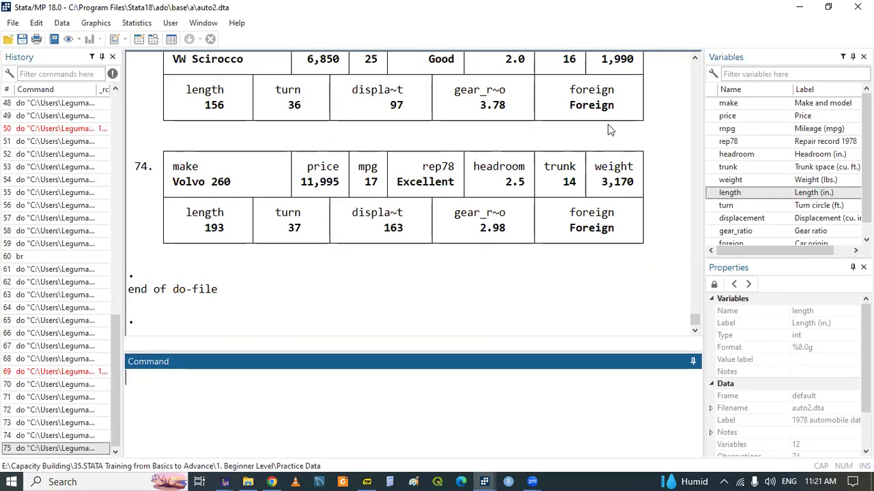
# Step: Insert the variable make into the command line, and review the list syntax in the Viewer before returning to the main Stata window
pyautogui.click(712, 103)
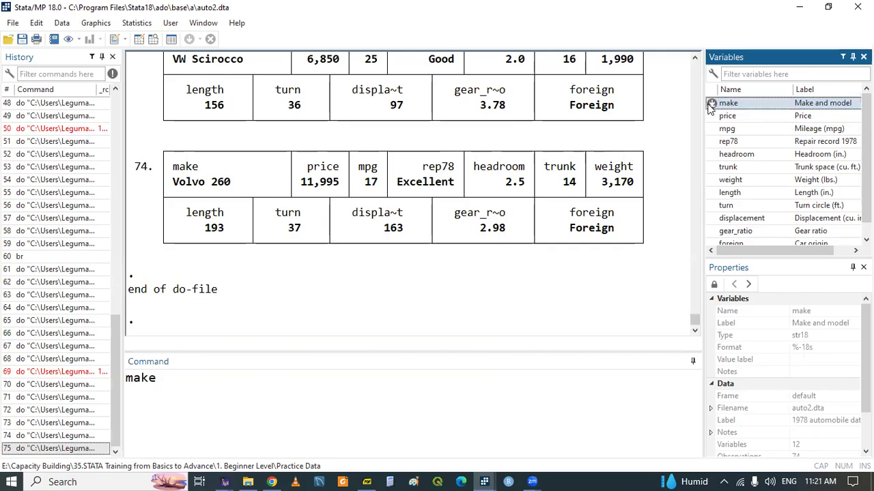
pyautogui.click(482, 478)
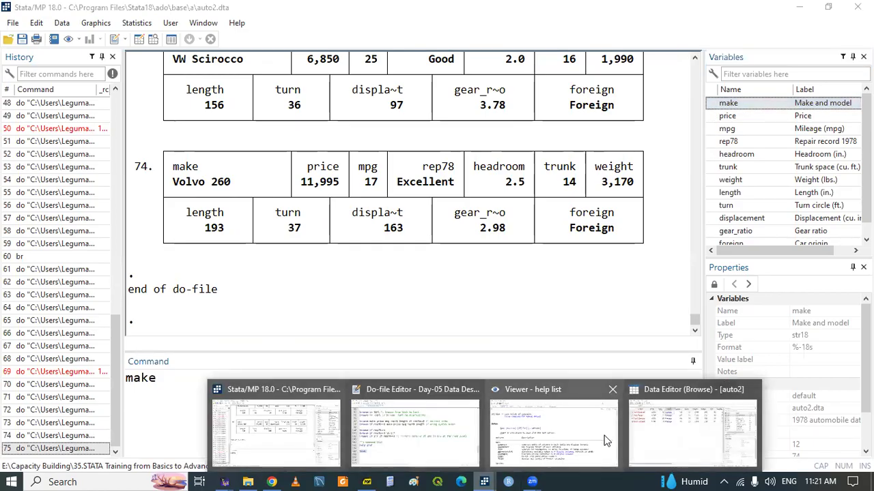
pyautogui.click(553, 430)
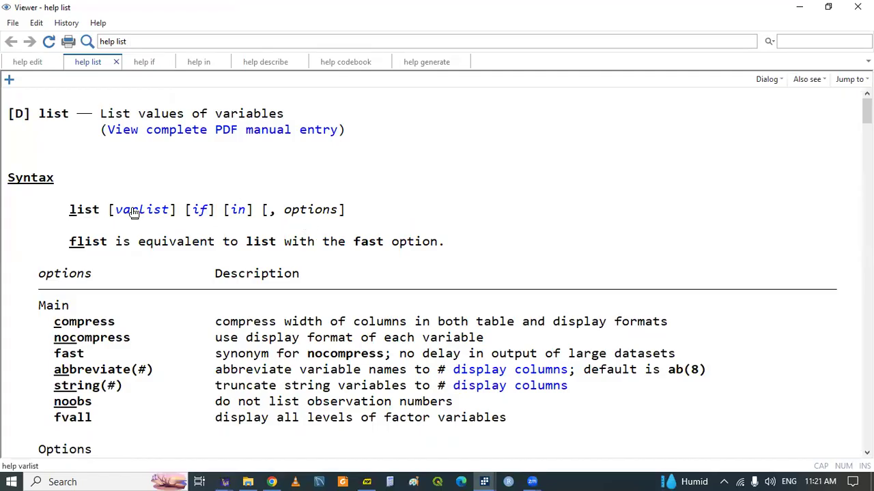
pyautogui.click(484, 482)
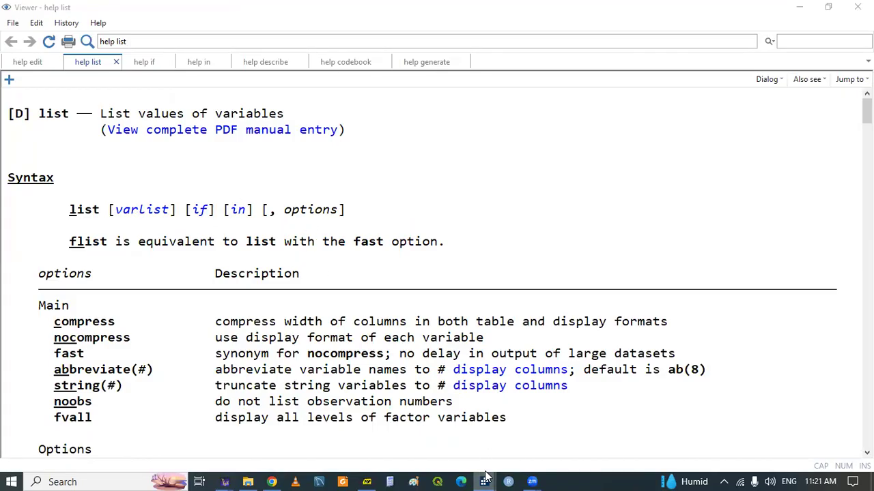
pyautogui.click(405, 416)
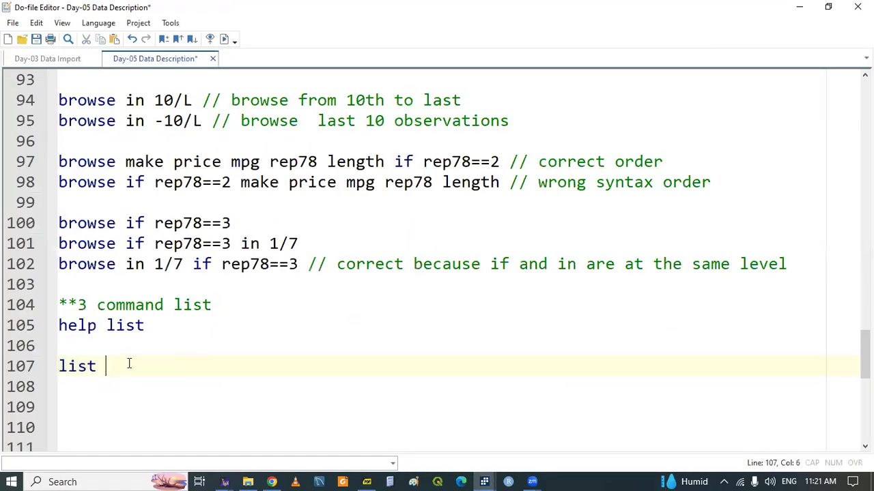
pyautogui.click(490, 480)
pyautogui.click(273, 430)
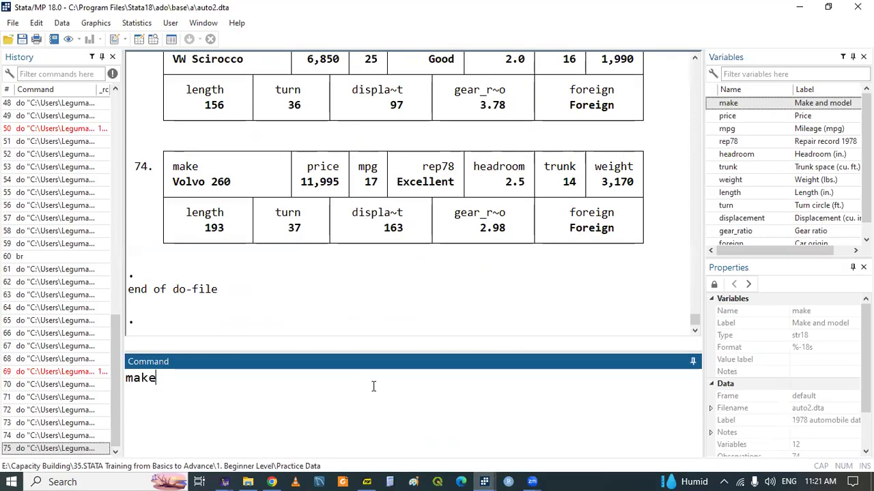
# Step: Append make, price and length to the command line's variable list, copy the whole list, and clear the command line
pyautogui.click(710, 103)
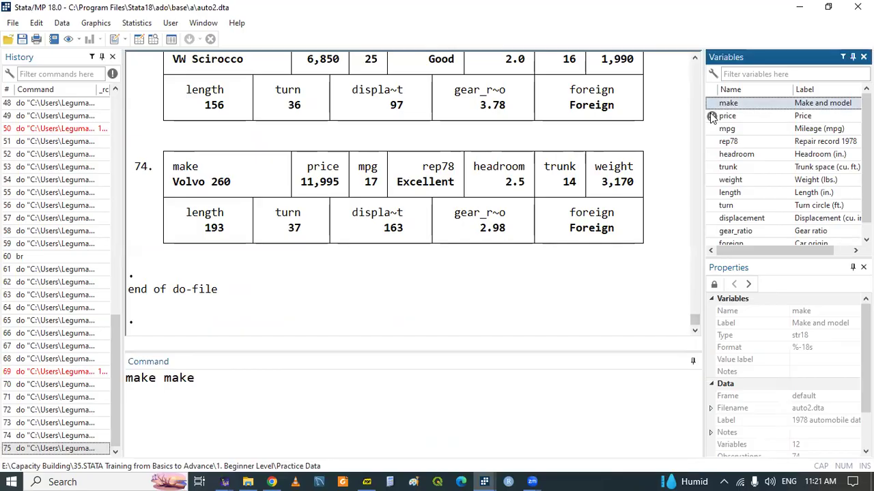
pyautogui.click(711, 116)
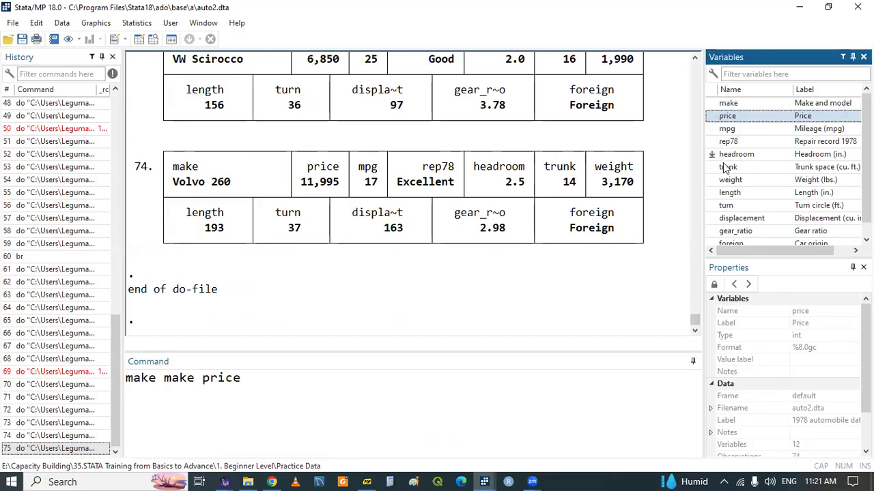
pyautogui.click(711, 192)
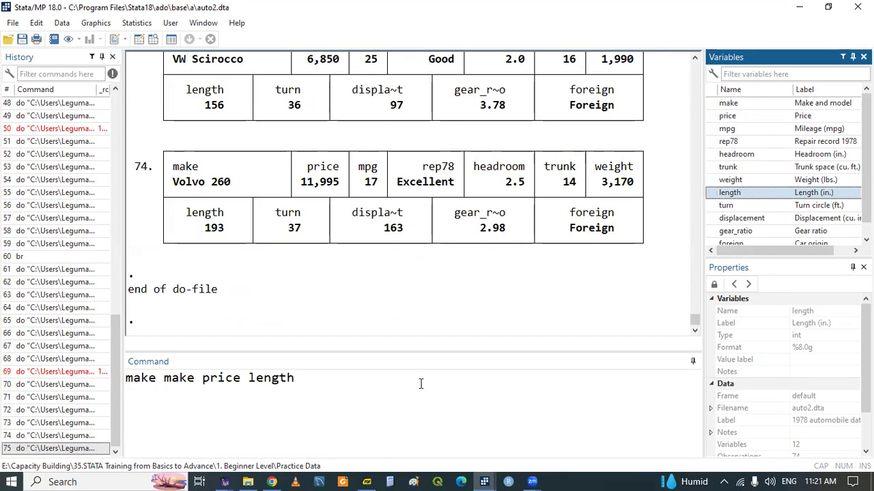
pyautogui.click(340, 386)
pyautogui.hotkey('ctrl', 'c')
pyautogui.press('BackSpace')
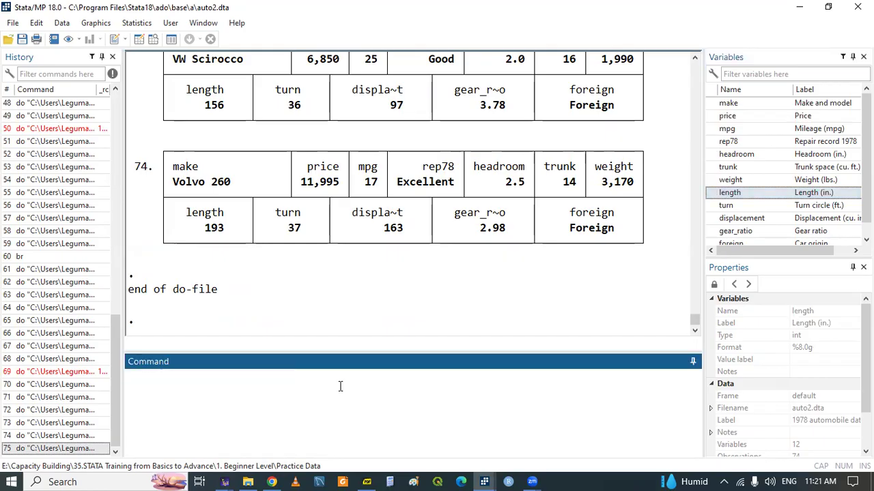
# Step: Write list on line 108 of the do-file, followed by the copied variables make make price length
pyautogui.click(484, 481)
pyautogui.click(422, 444)
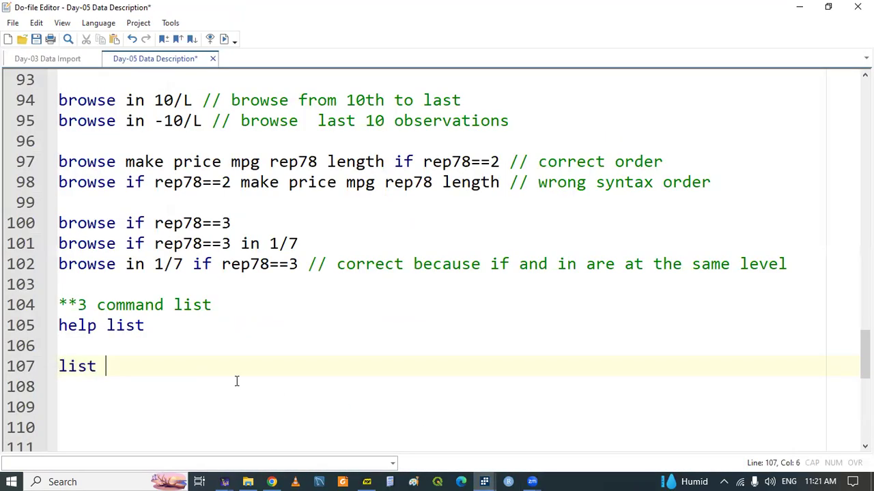
pyautogui.hotkey('ctrl', 'v')
pyautogui.hotkey('ctrl', 'z')
pyautogui.click(232, 381)
pyautogui.write('ist')
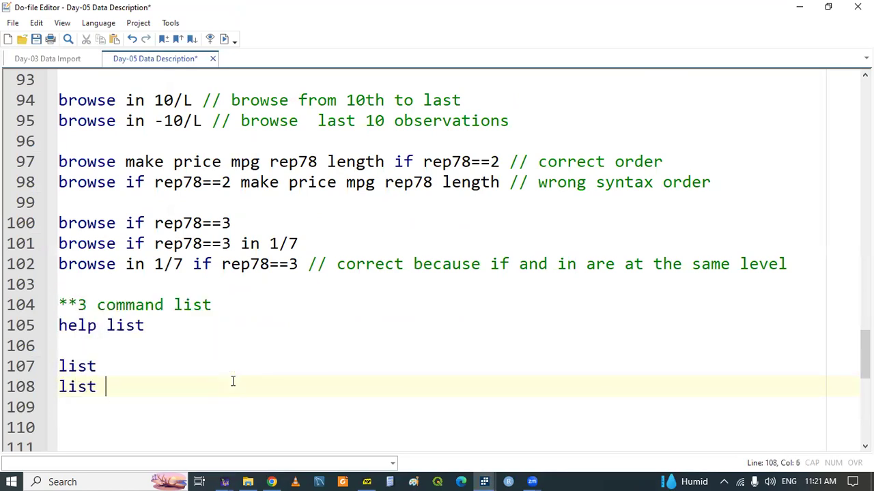
pyautogui.hotkey('ctrl', 'v')
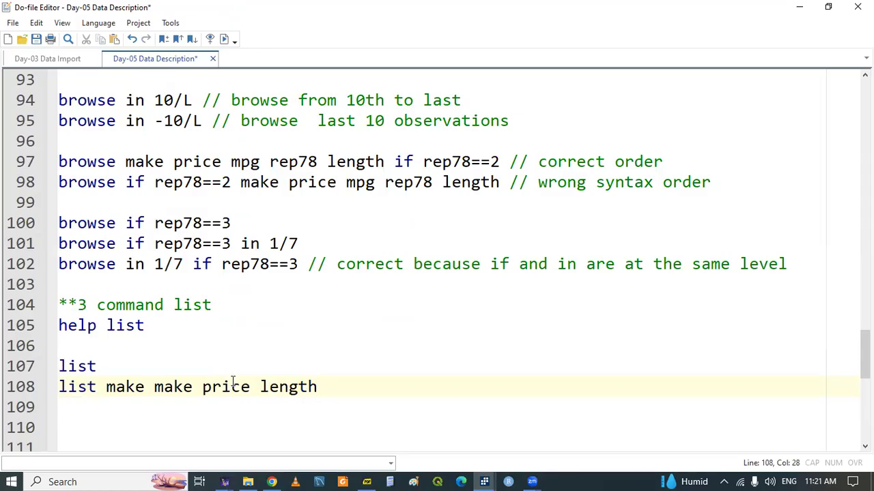
# Step: Copy and run the list make make price length line, view its output up to the beginning, and return to the do-file
pyautogui.doubleClick(82, 383)
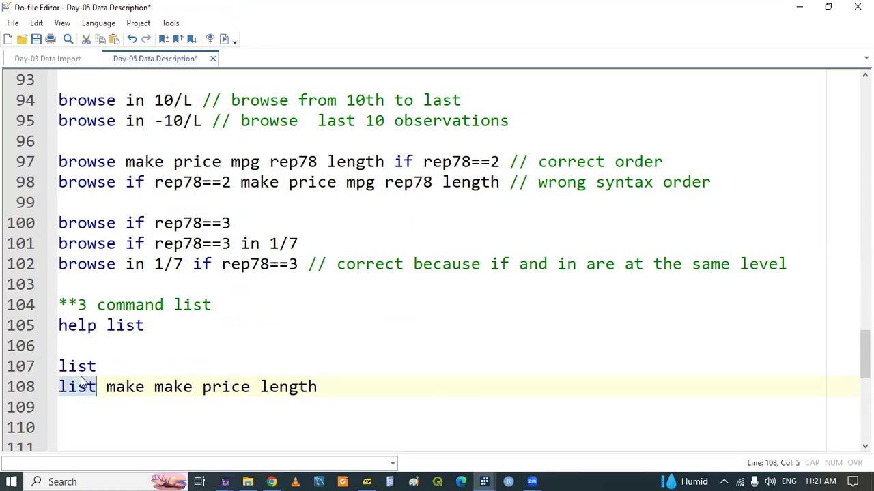
pyautogui.hotkey('shift', 'End')
pyautogui.hotkey('ctrl', 'c')
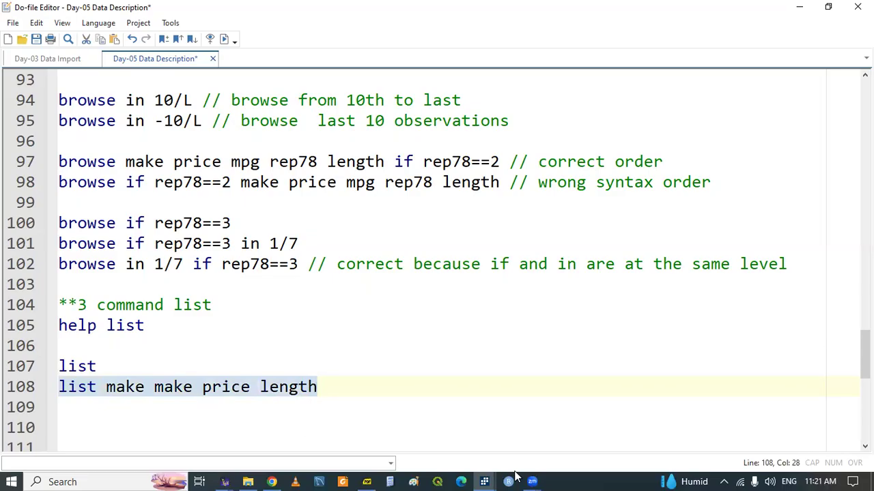
pyautogui.moveTo(480, 477)
pyautogui.click(265, 410)
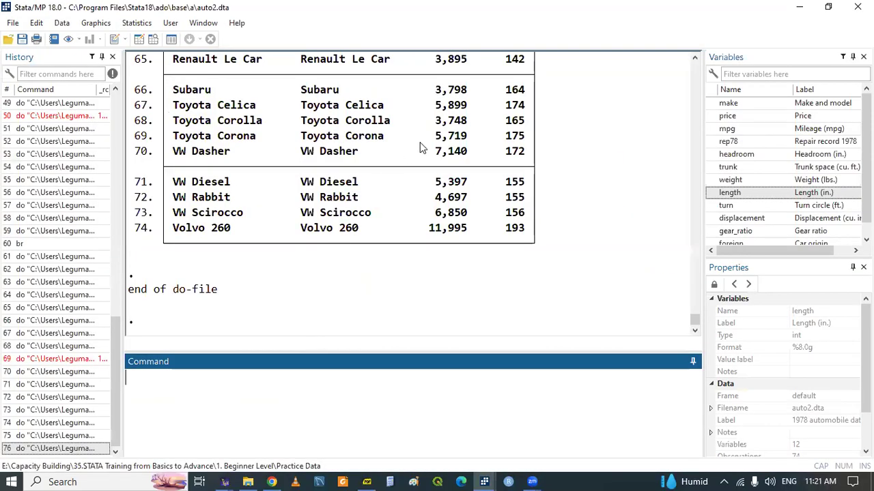
pyautogui.scroll(5, 693, 65)
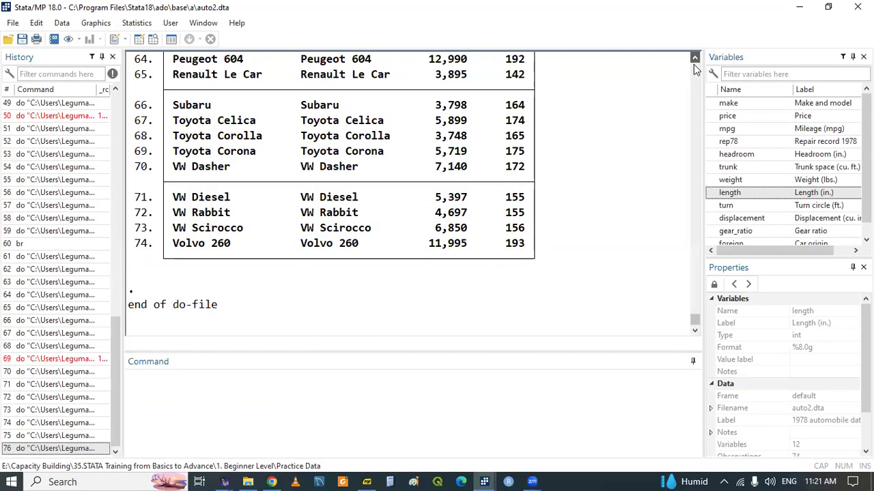
pyautogui.scroll(9, 694, 64)
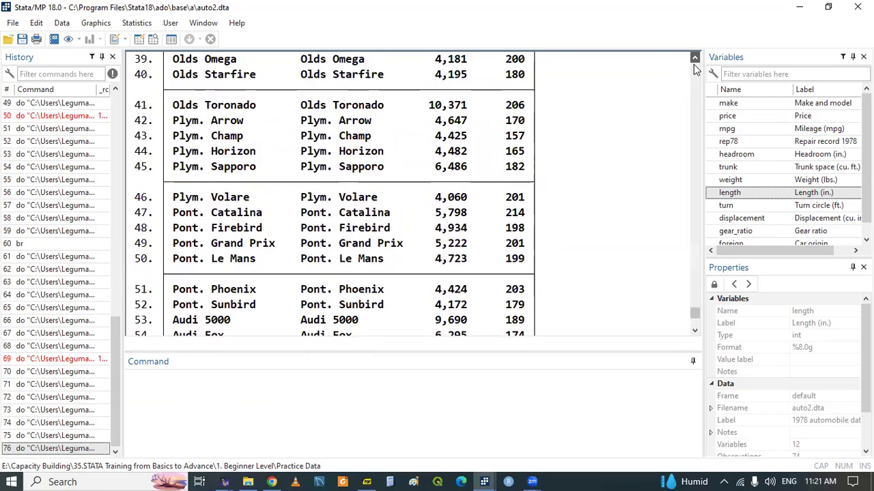
pyautogui.scroll(9, 693, 64)
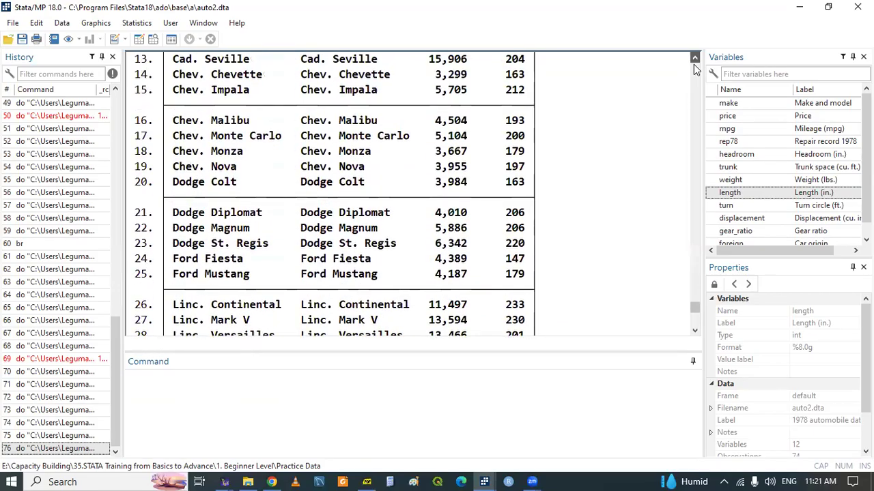
pyautogui.scroll(3, 693, 65)
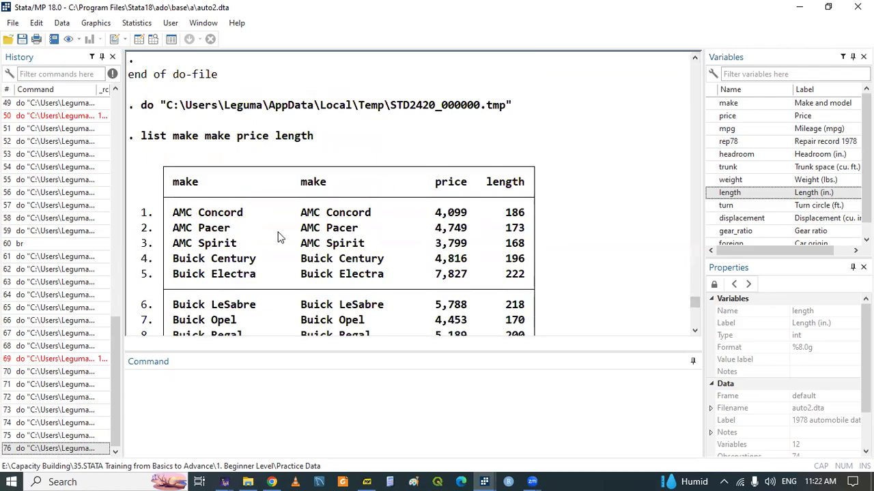
pyautogui.click(484, 481)
pyautogui.click(436, 414)
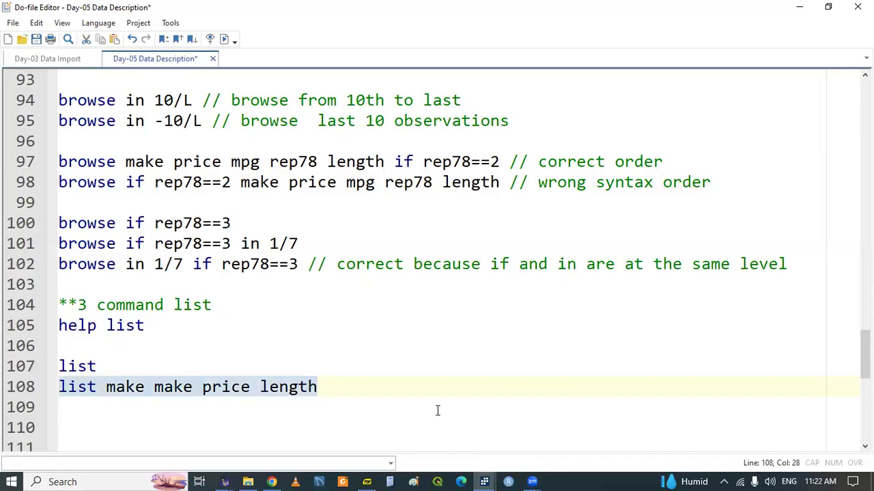
# Step: Add line 109 to the do-file: list make make price length if price >8000
pyautogui.click(438, 410)
pyautogui.hotkey('ctrl', 'v')
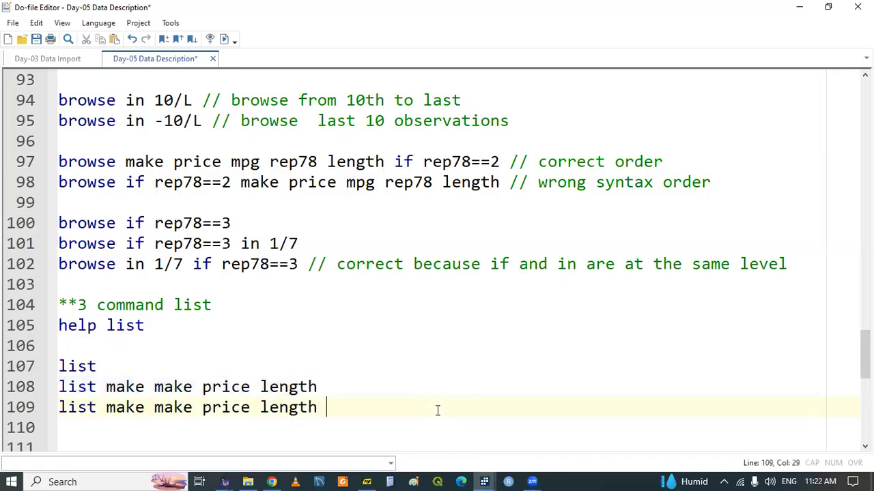
pyautogui.write('if price')
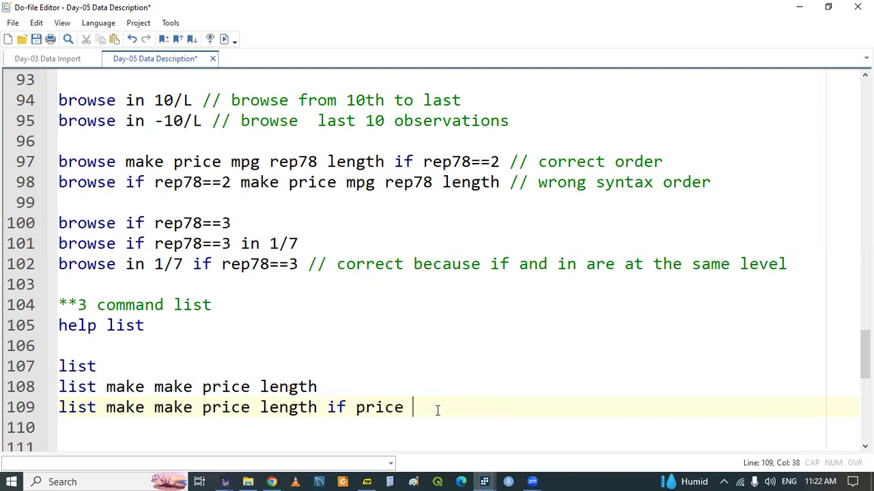
pyautogui.write(' >8000')
# Step: Run the list line with the condition price >8000 and review its output in the main Stata window
pyautogui.doubleClick(277, 417)
pyautogui.tripleClick(276, 418)
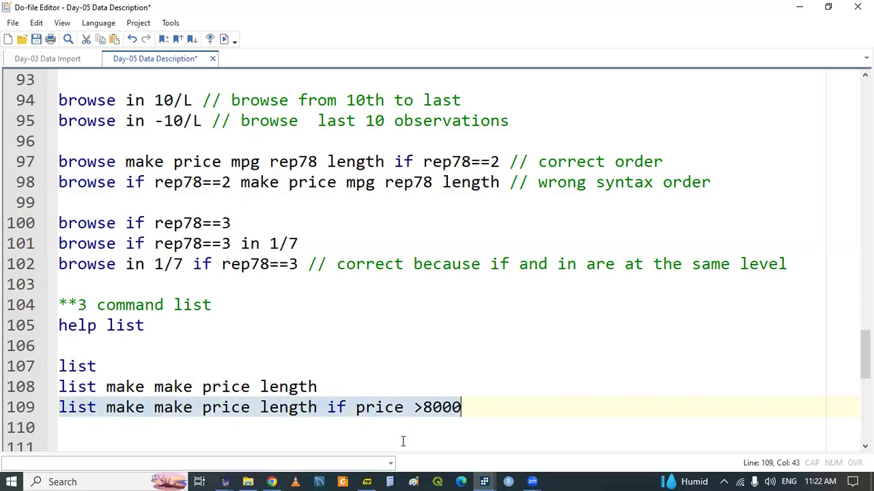
pyautogui.moveTo(483, 476)
pyautogui.click(273, 432)
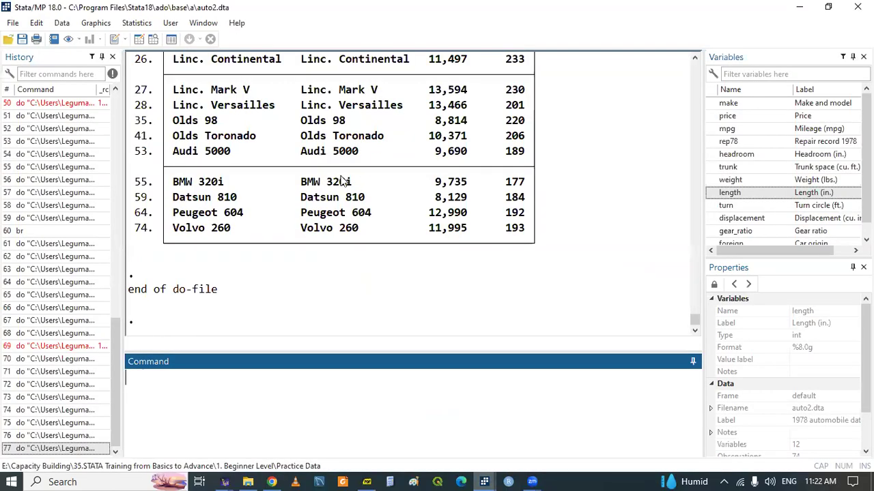
pyautogui.moveTo(695, 58); pyautogui.dragTo(696, 58)
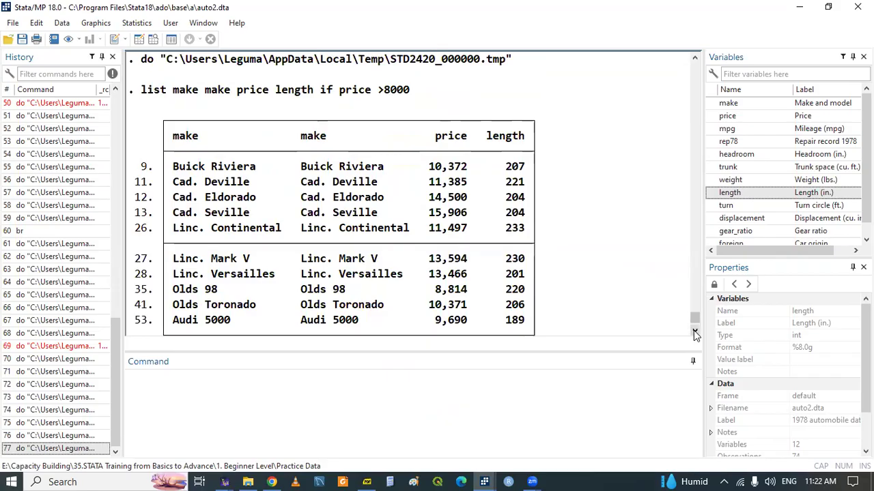
pyautogui.scroll(-4, 694, 333)
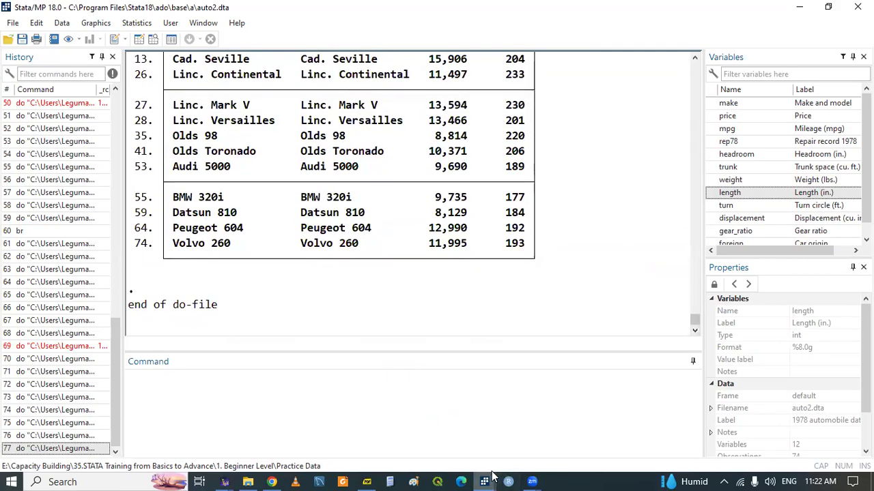
# Step: Examine the list command's options in the help Viewer, including noobs and the table formatting options such as clean
pyautogui.moveTo(486, 479)
pyautogui.click(581, 431)
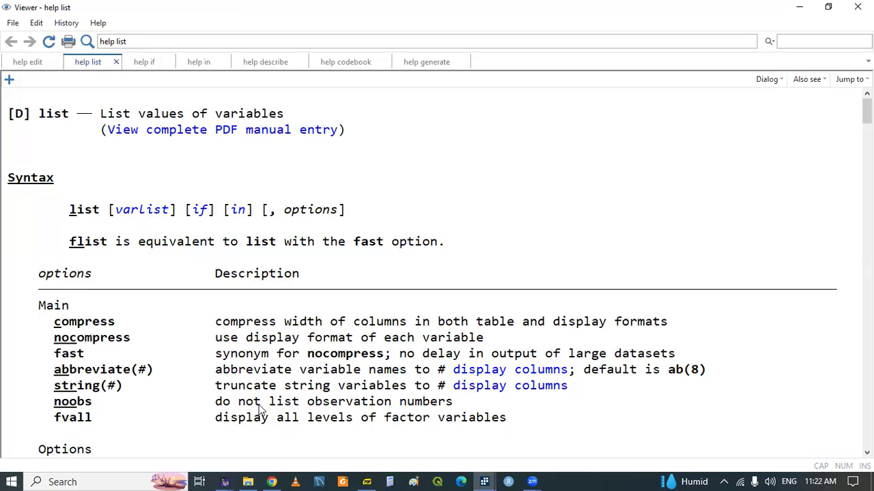
pyautogui.doubleClick(91, 408)
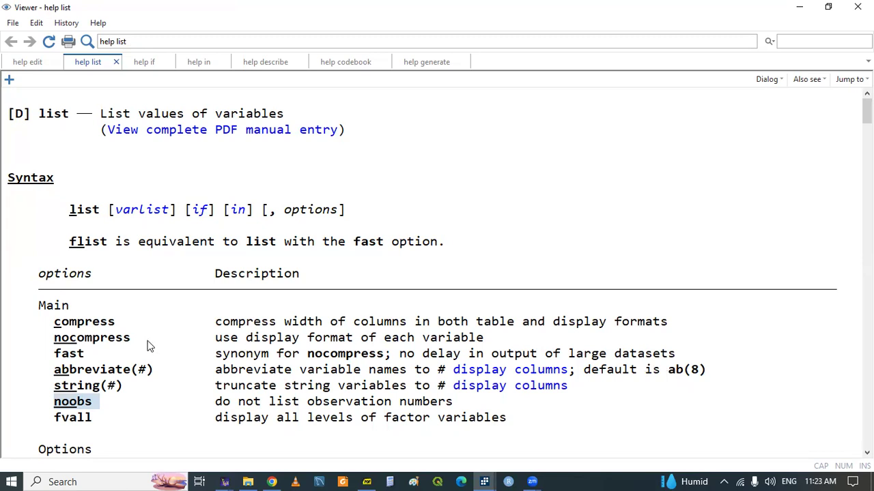
pyautogui.click(530, 306)
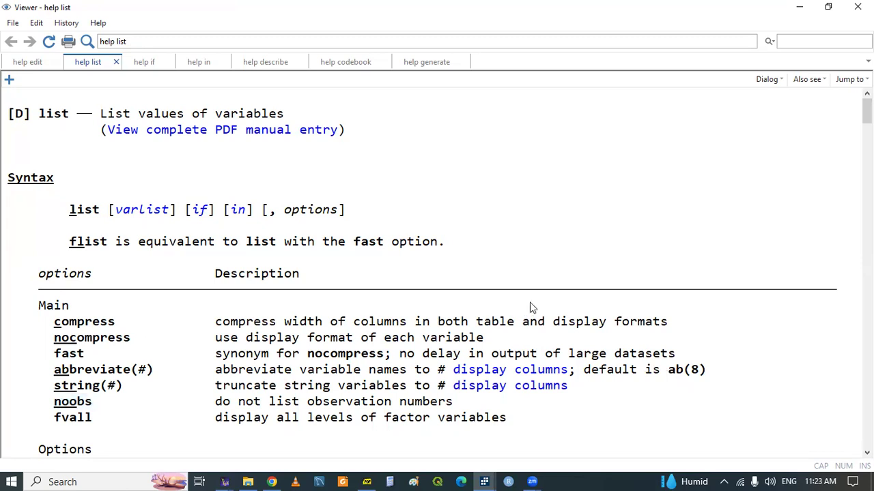
pyautogui.scroll(-4, 531, 306)
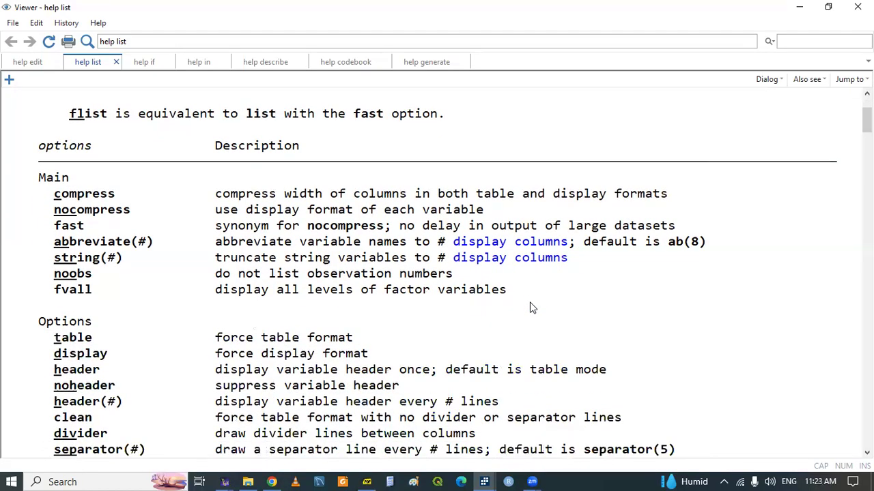
pyautogui.scroll(-3, 530, 306)
pyautogui.scroll(1, 533, 308)
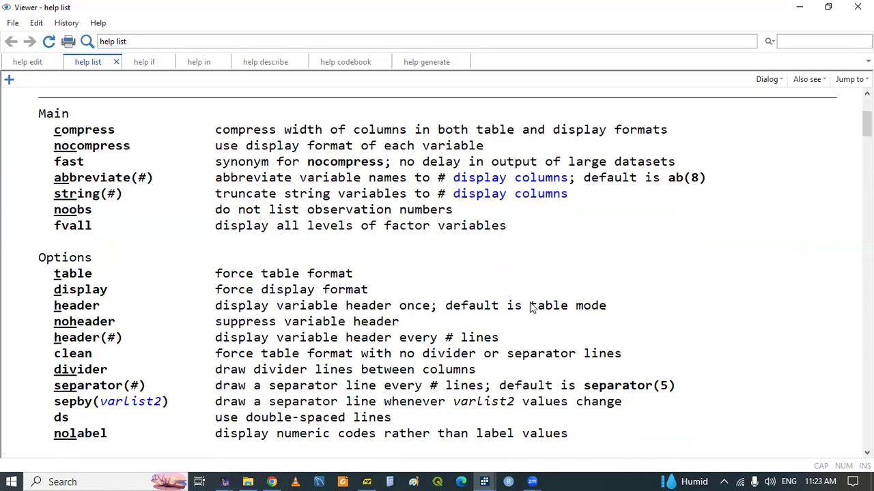
pyautogui.scroll(-1, 533, 308)
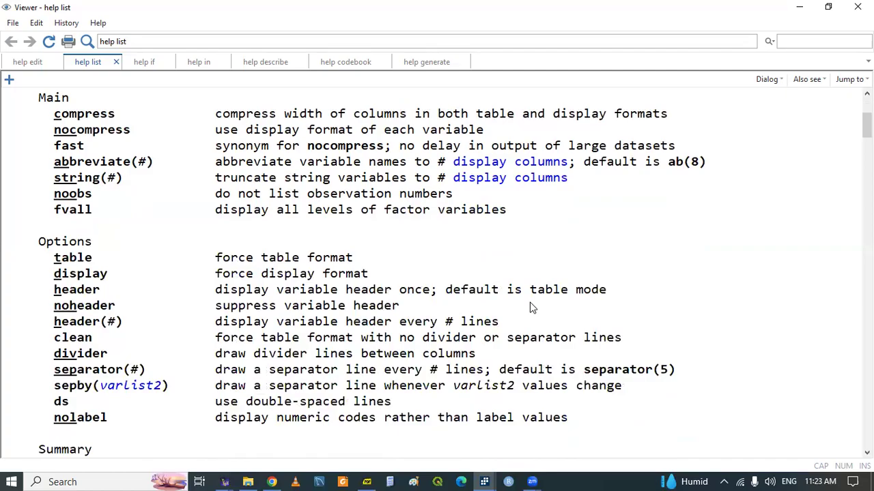
pyautogui.scroll(-1, 532, 308)
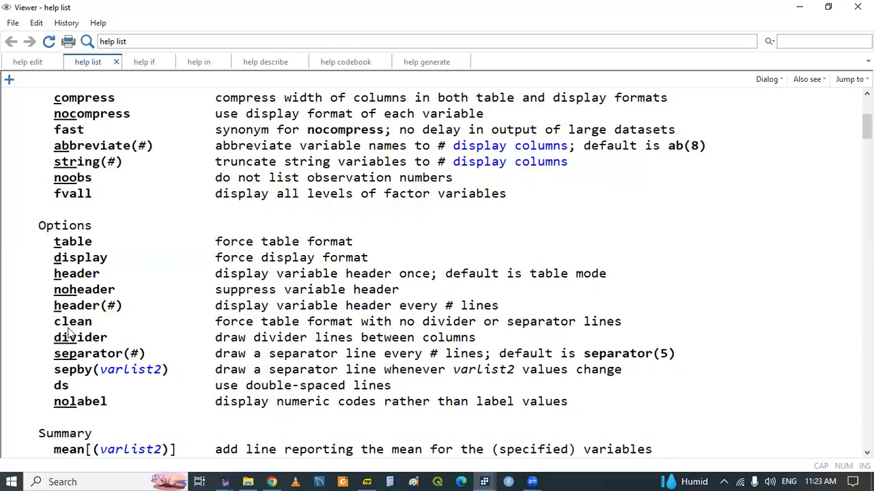
# Step: Add line 110 to the do-file: list make make price length if price >8000, clean
pyautogui.moveTo(486, 482)
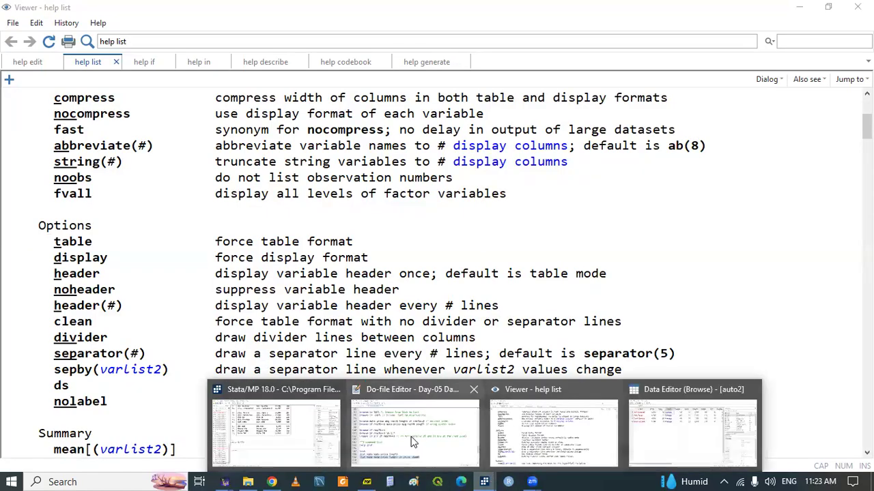
pyautogui.click(412, 441)
pyautogui.press('Return')
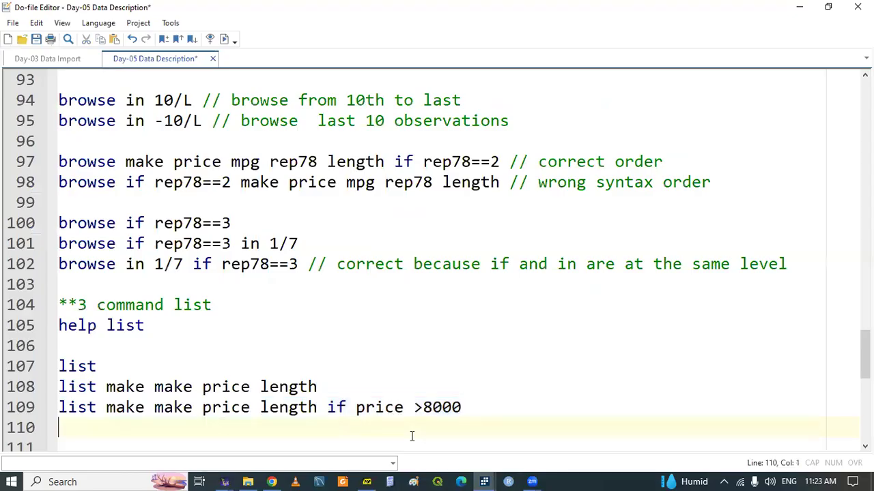
pyautogui.write('list make make price length if price >8000')
pyautogui.write(', ')
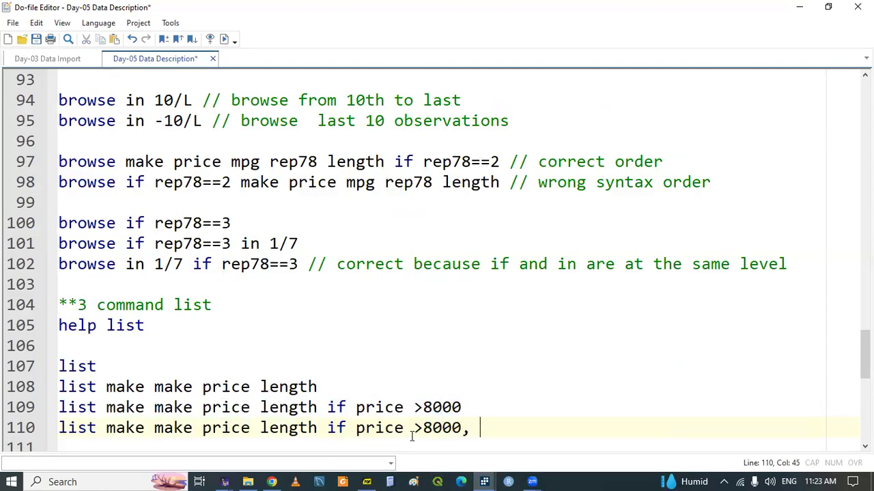
pyautogui.write('clean')
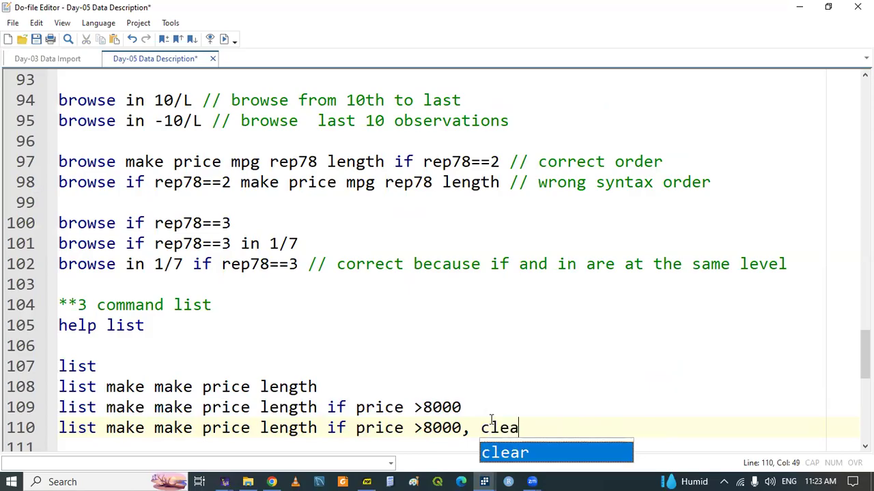
# Step: Copy and run the list line with the clean option, and review its output from the command to the end
pyautogui.tripleClick(290, 425)
pyautogui.hotkey('ctrl', 'c')
pyautogui.moveTo(490, 476)
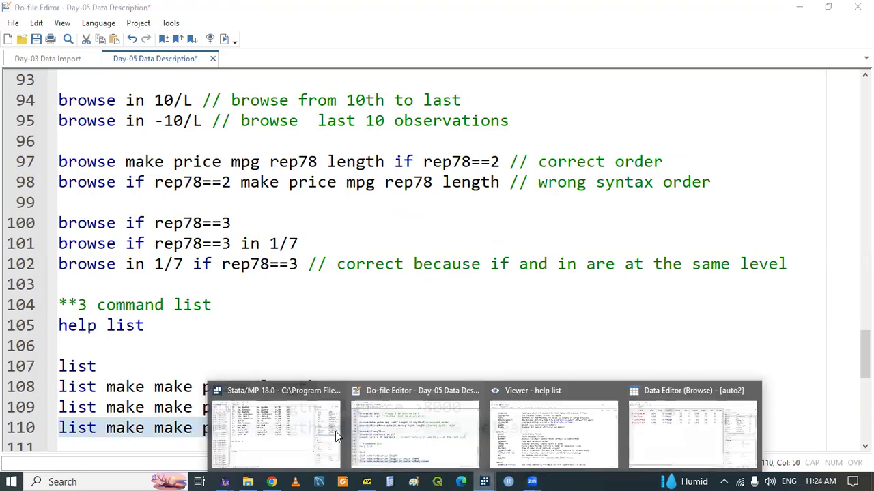
pyautogui.click(409, 433)
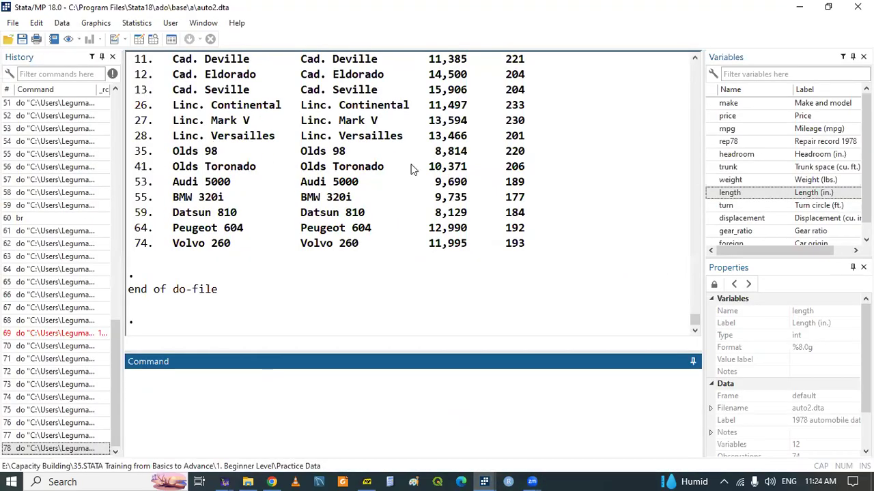
pyautogui.click(696, 58)
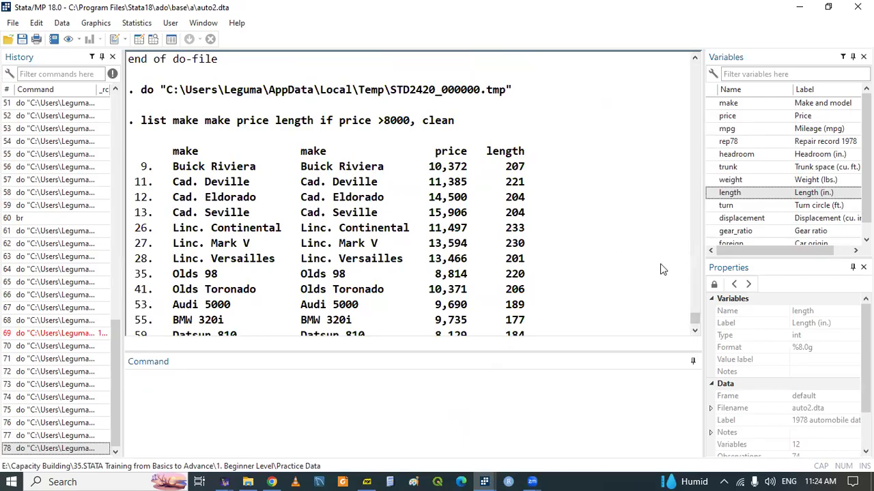
pyautogui.click(694, 332)
pyautogui.click(695, 333)
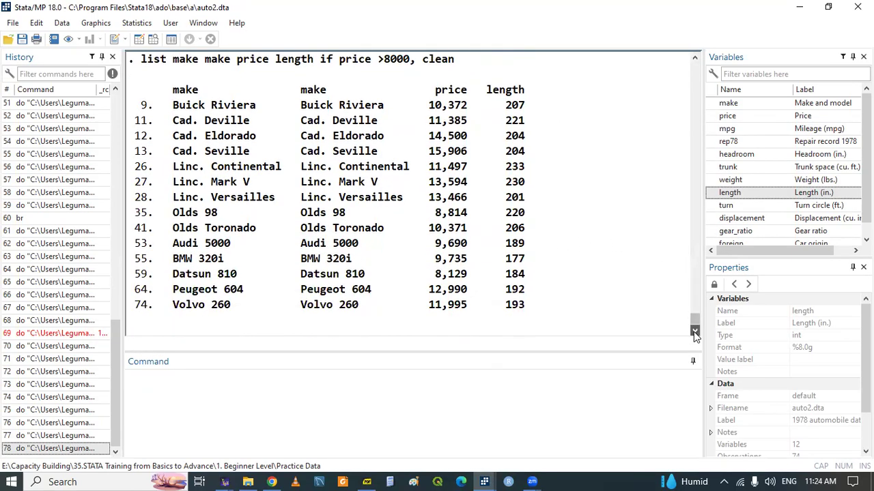
pyautogui.click(695, 332)
# Step: Check the divider option in the list help, and add line 111 as a copy of line 110 with divider replacing clean
pyautogui.moveTo(483, 478)
pyautogui.click(546, 430)
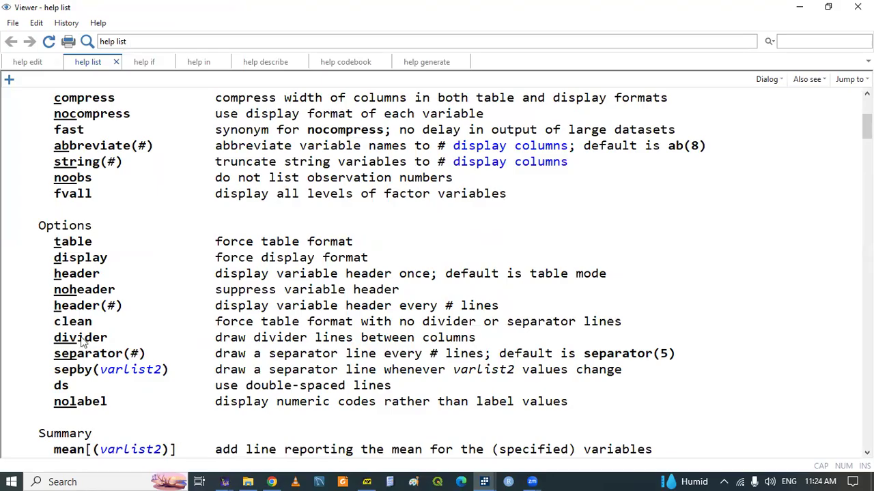
pyautogui.click(484, 482)
pyautogui.click(437, 440)
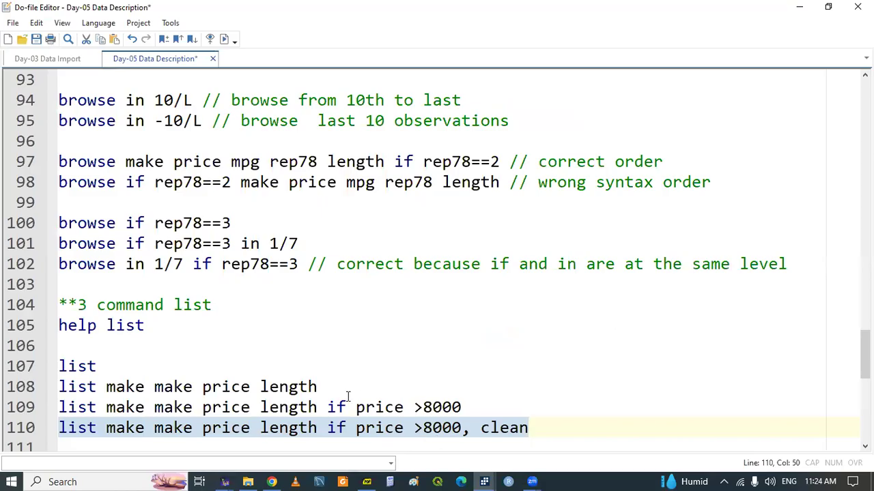
pyautogui.press('Return')
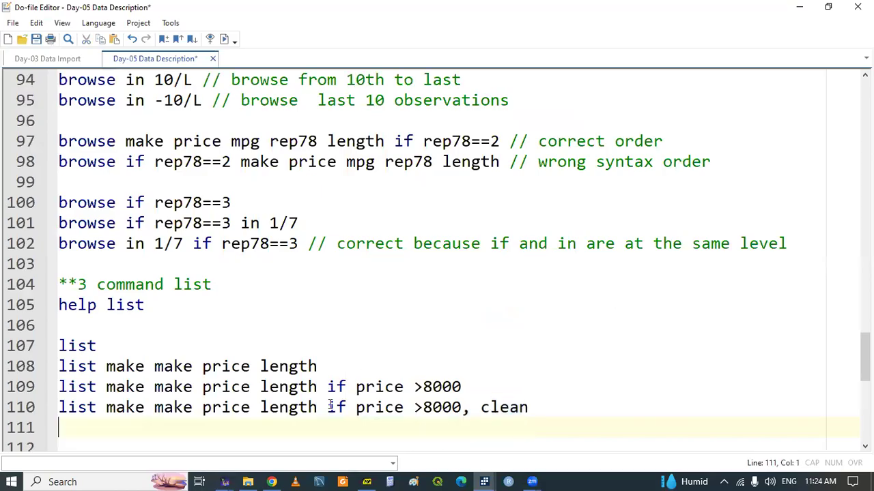
pyautogui.hotkey('ctrl', 'v')
pyautogui.doubleClick(505, 426)
pyautogui.write('divider')
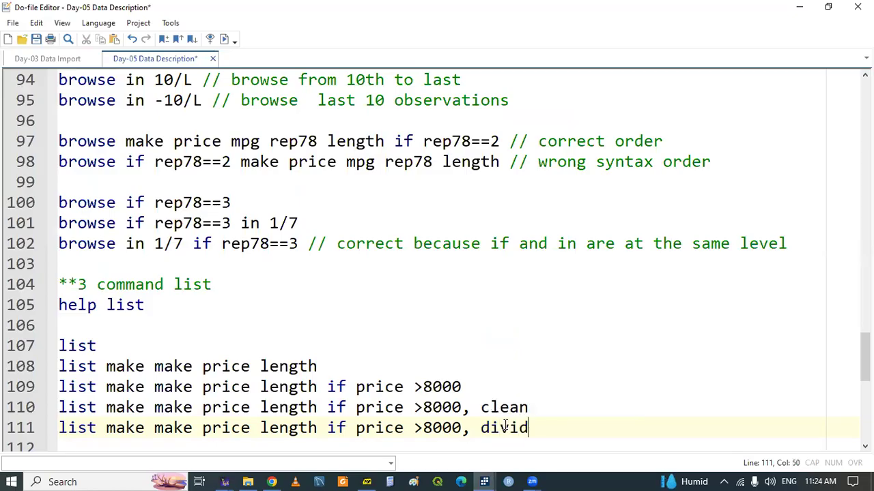
# Step: Copy and run the list line with the divider option, and view its output in the main Stata window
pyautogui.doubleClick(502, 428)
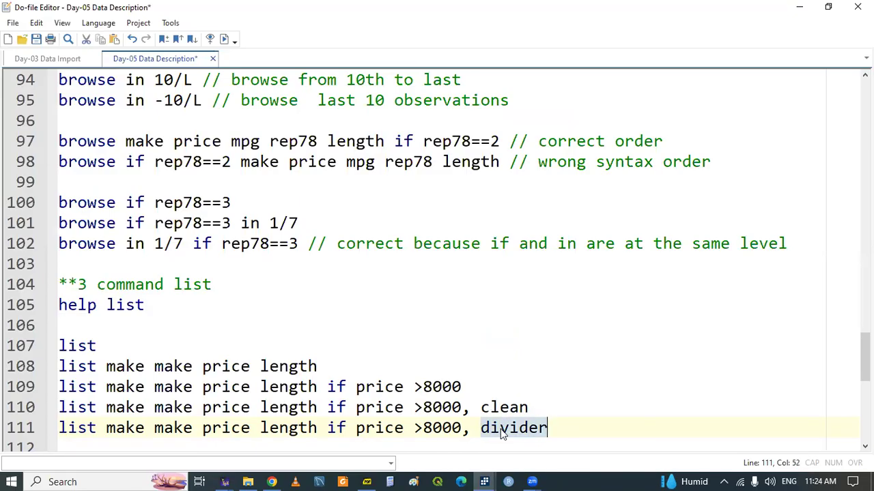
pyautogui.tripleClick(501, 428)
pyautogui.hotkey('ctrl', 'c')
pyautogui.moveTo(488, 476)
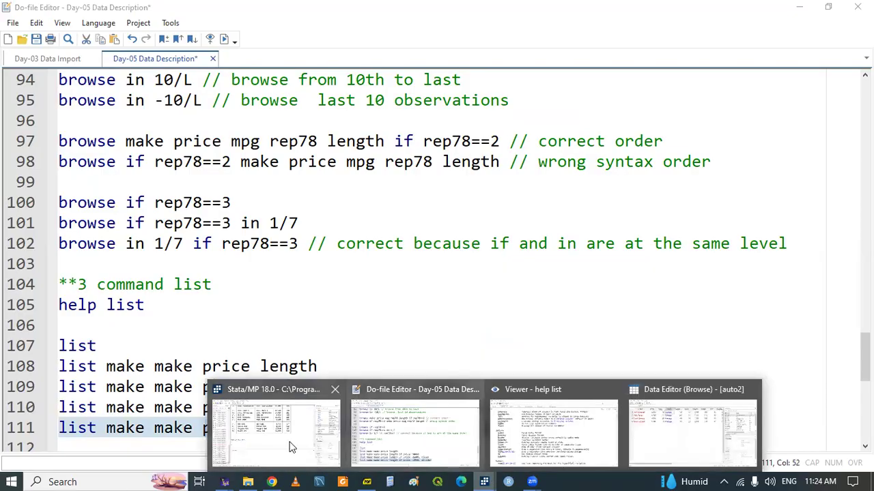
pyautogui.click(413, 428)
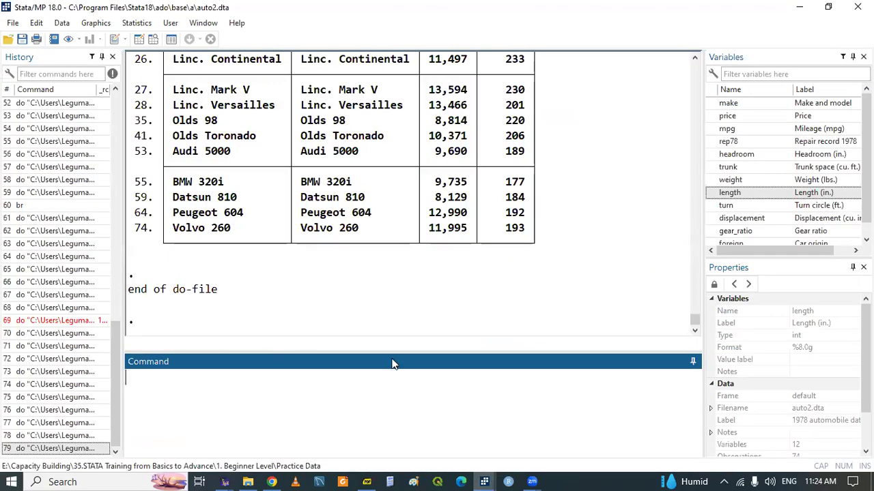
# Step: Duplicate the divider line onto line 112, check the separator abbreviation in the list help, and append sep(3)
pyautogui.moveTo(486, 475)
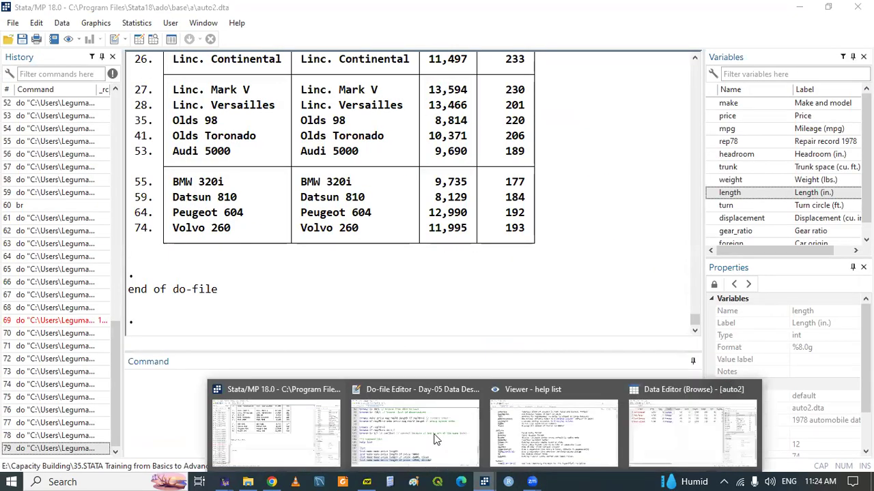
pyautogui.click(434, 439)
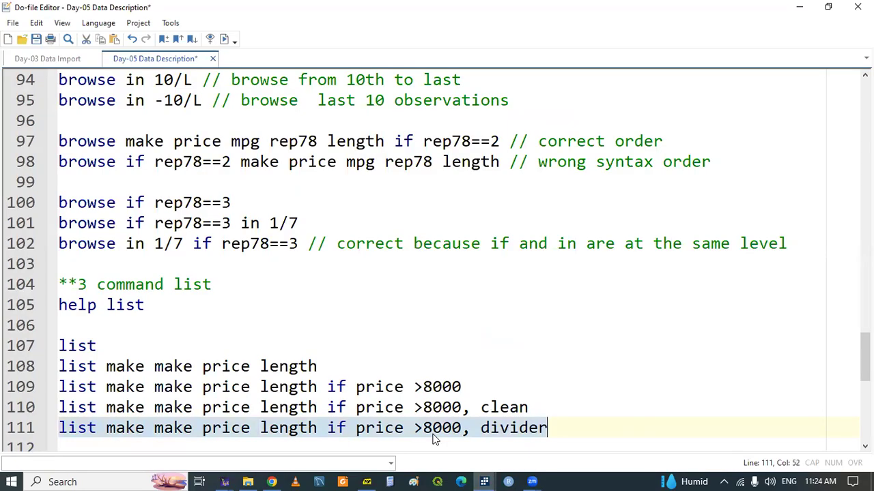
pyautogui.press('Return')
pyautogui.hotkey('ctrl', 'v')
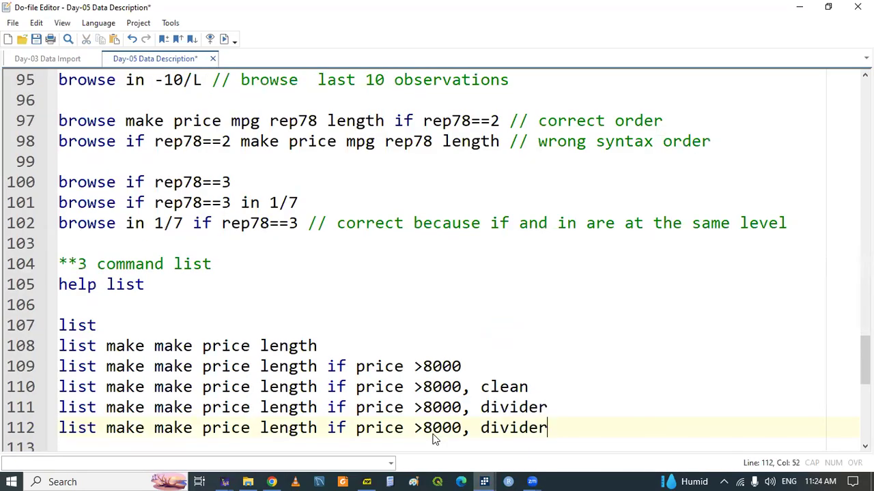
pyautogui.click(483, 482)
pyautogui.click(556, 439)
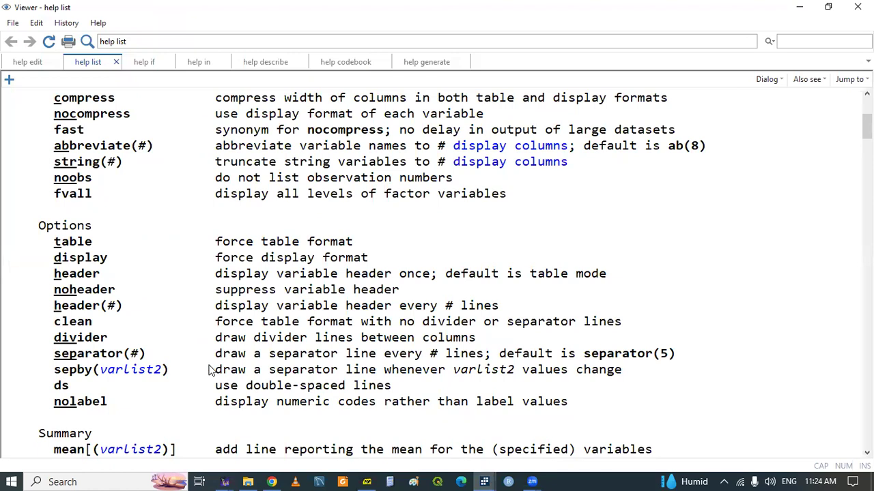
pyautogui.moveTo(55, 357); pyautogui.dragTo(74, 359)
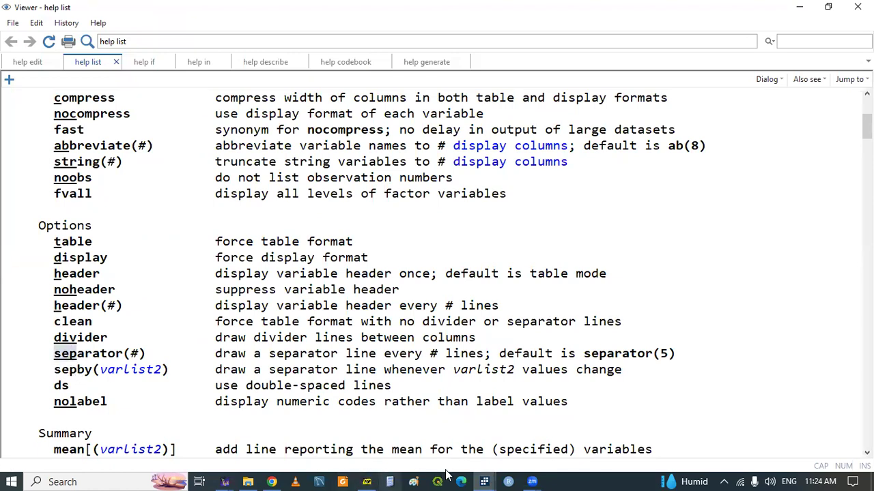
pyautogui.click(486, 475)
pyautogui.click(427, 426)
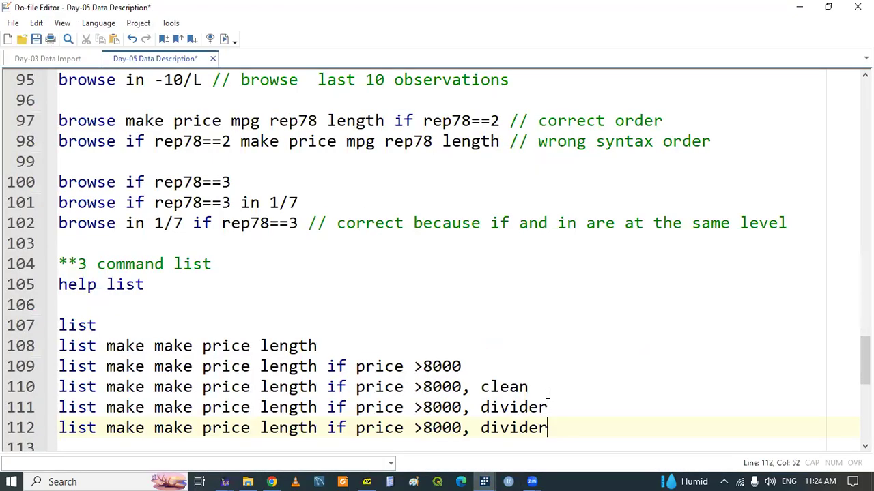
pyautogui.write('sep(3')
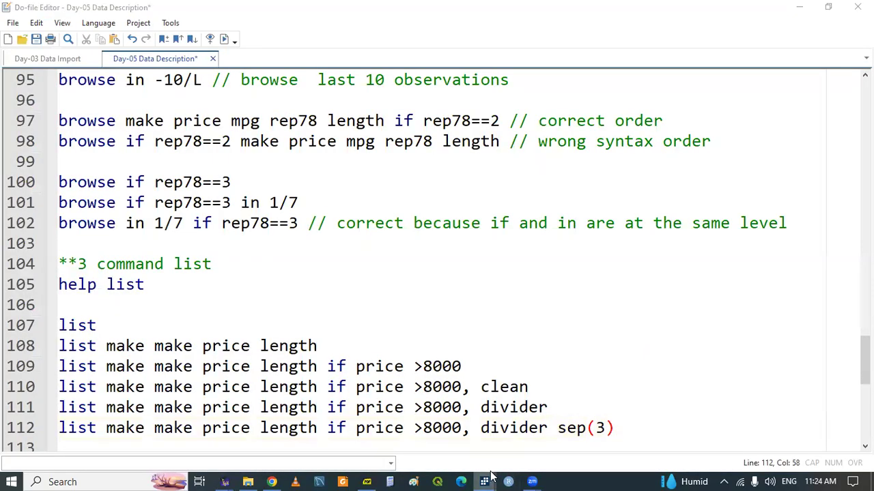
# Step: Run the list line with the divider sep(3) options and view its output in the main Stata window
pyautogui.moveTo(484, 482)
pyautogui.click(277, 426)
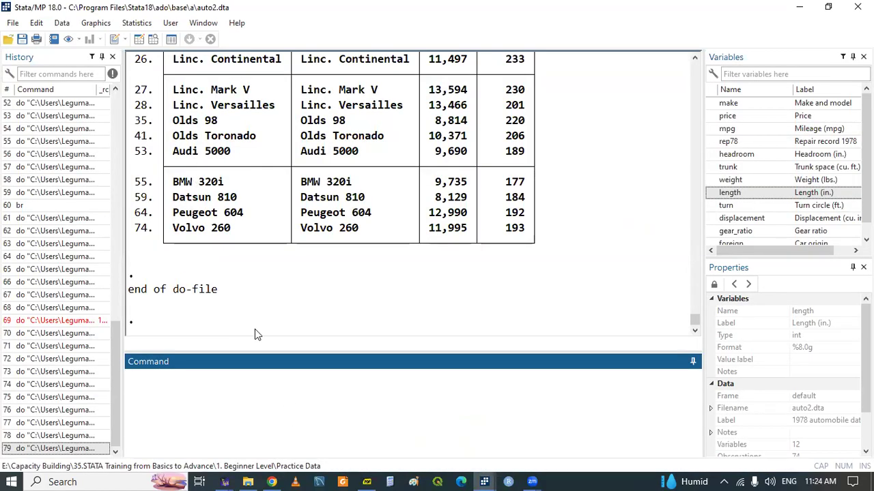
pyautogui.moveTo(484, 478)
pyautogui.click(424, 423)
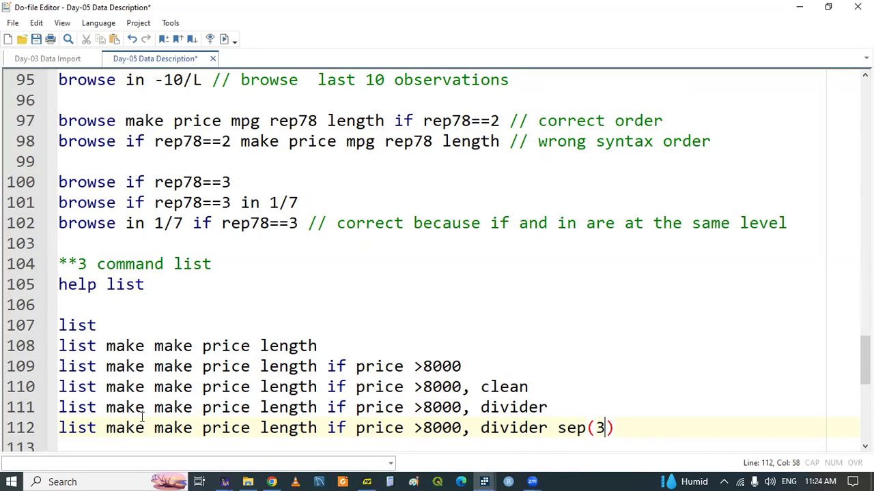
pyautogui.click(98, 430)
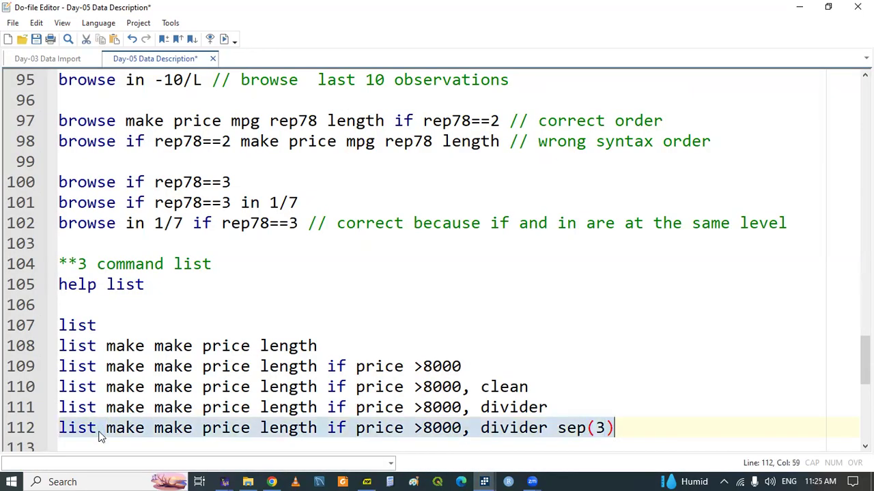
pyautogui.moveTo(485, 481)
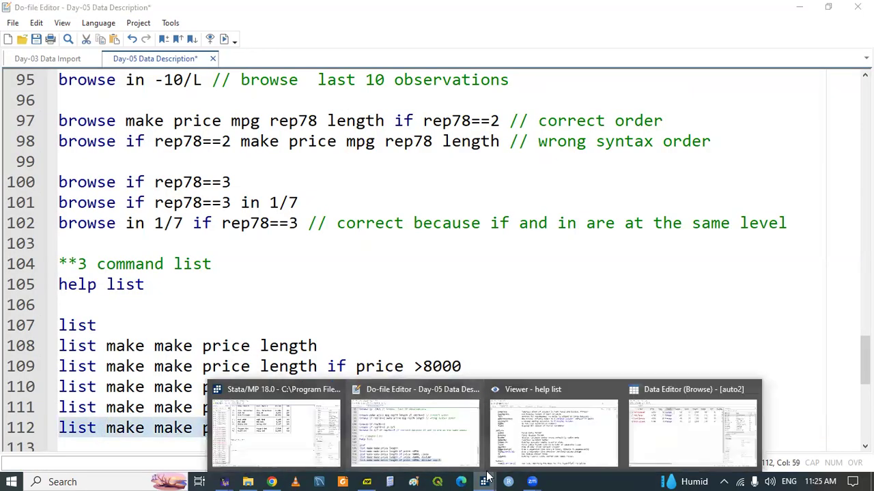
pyautogui.click(283, 433)
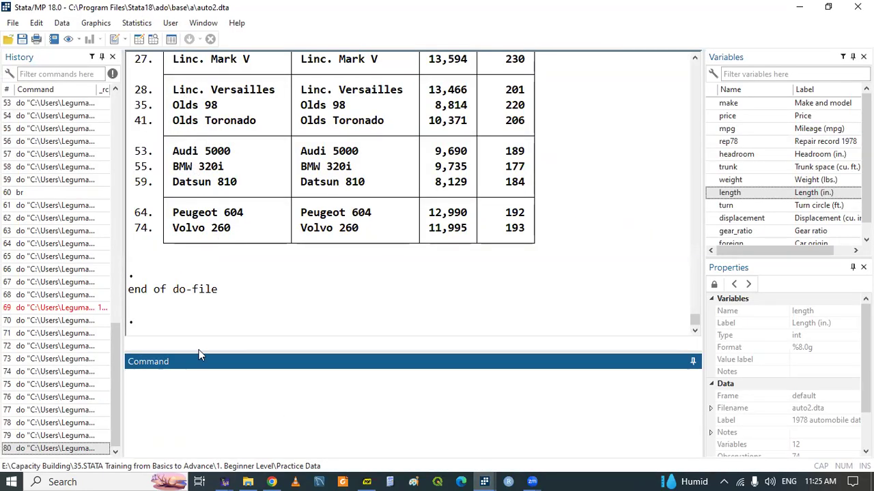
pyautogui.click(490, 477)
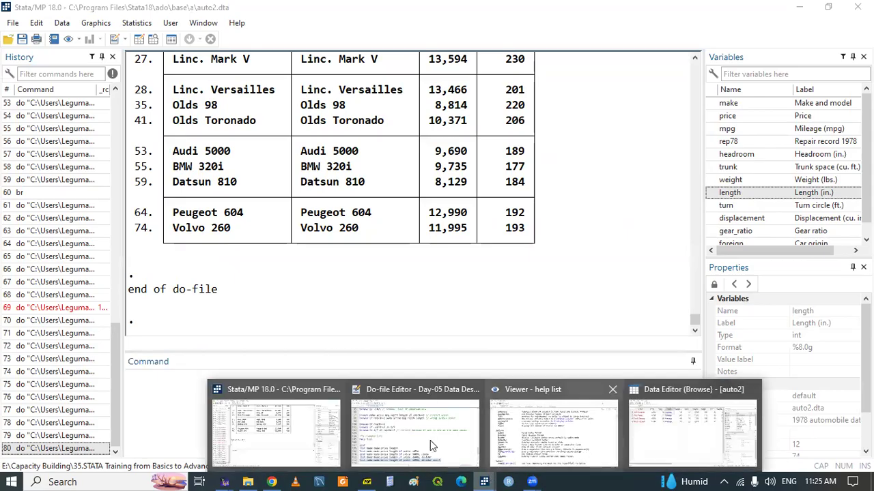
pyautogui.click(427, 440)
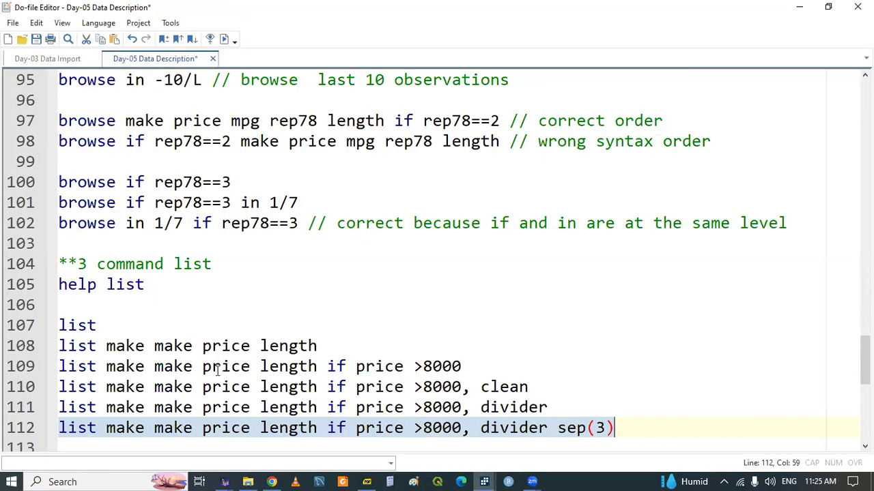
# Step: Add line 113 as a copy of the list line with only the price >8000 condition, and append the option ,ds
pyautogui.moveTo(63, 348); pyautogui.dragTo(321, 346)
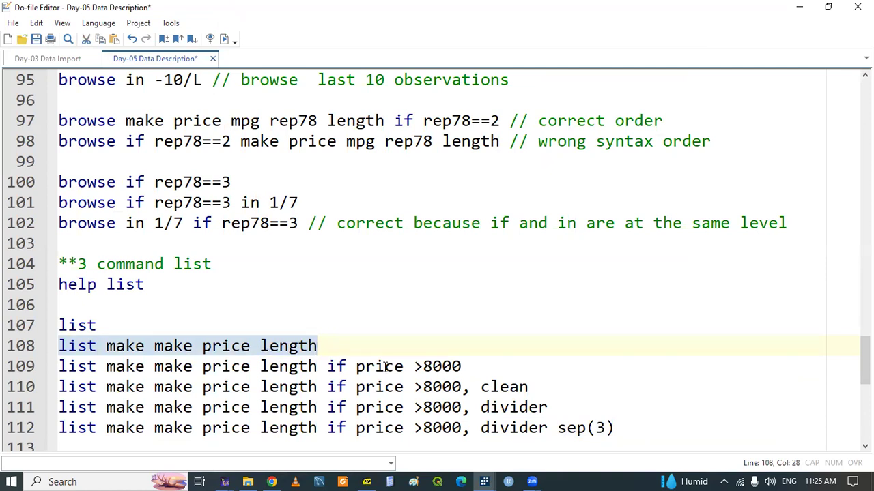
pyautogui.moveTo(466, 367); pyautogui.dragTo(49, 369)
pyautogui.hotkey('ctrl', 'c')
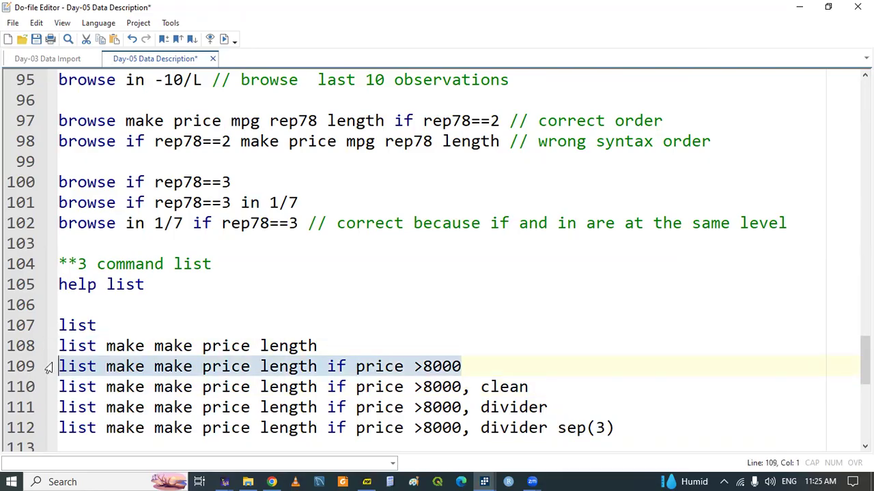
pyautogui.click(74, 428)
pyautogui.click(71, 441)
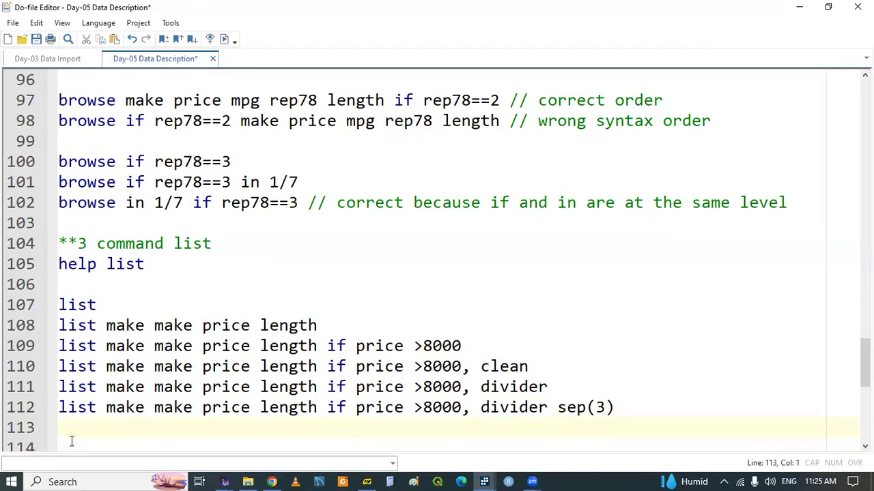
pyautogui.hotkey('ctrl', 'v')
pyautogui.write(',ds')
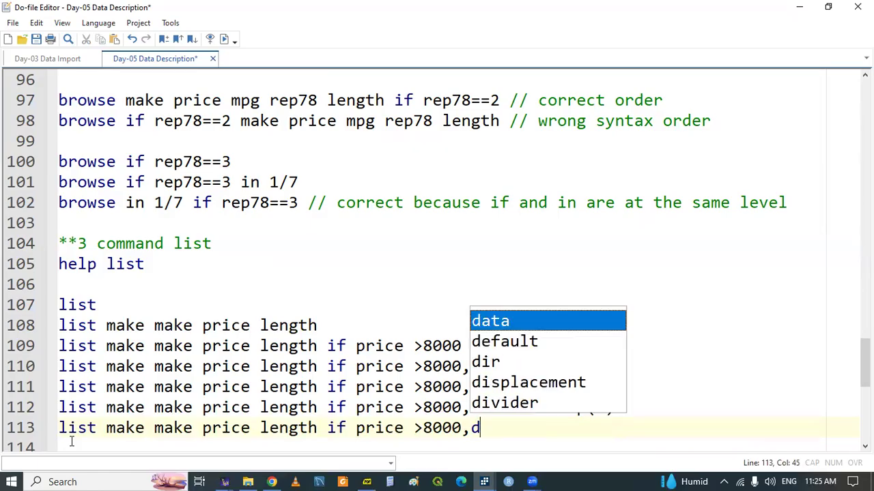
# Step: Run the list line with the ds option and review its output from the command in the main Stata window
pyautogui.tripleClick(113, 432)
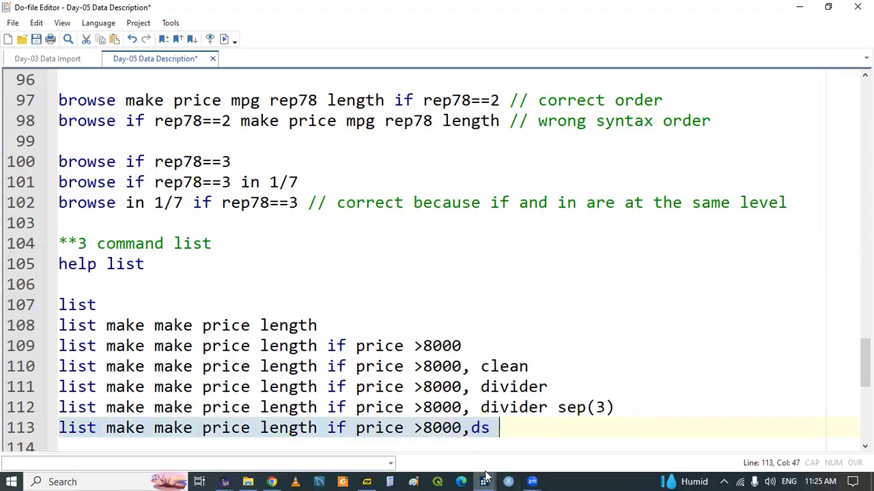
pyautogui.moveTo(486, 481)
pyautogui.click(273, 423)
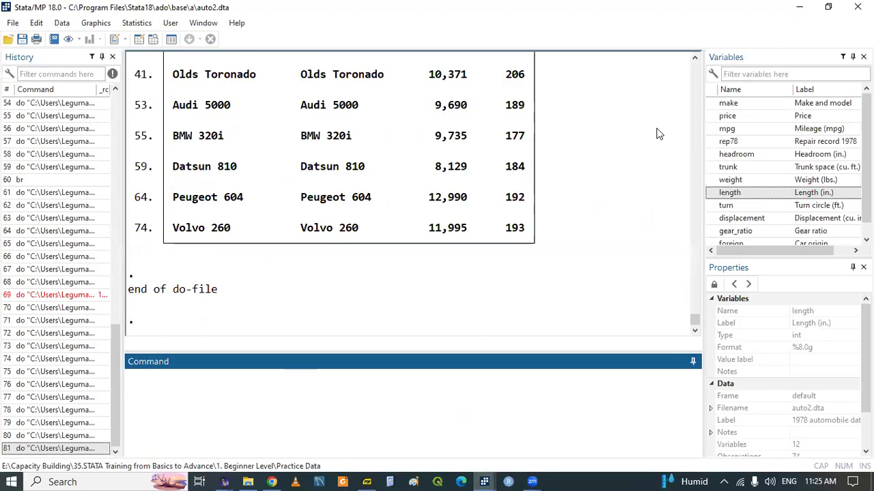
pyautogui.click(694, 57)
pyautogui.moveTo(696, 57); pyautogui.dragTo(696, 57)
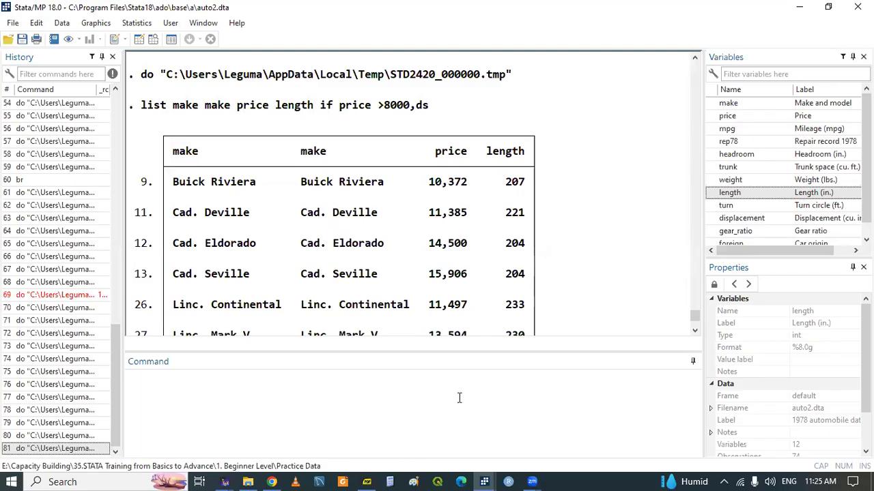
pyautogui.moveTo(484, 481)
pyautogui.click(455, 466)
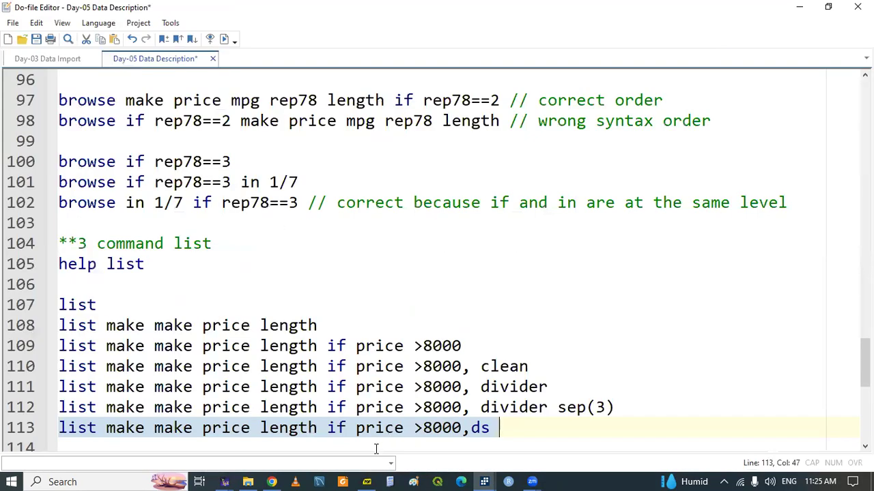
# Step: Add blank lines below the last list command and save the do-file
pyautogui.press('Return')
pyautogui.press('Return')
pyautogui.press('Return')
pyautogui.press('Return')
pyautogui.hotkey('ctrl', 's')
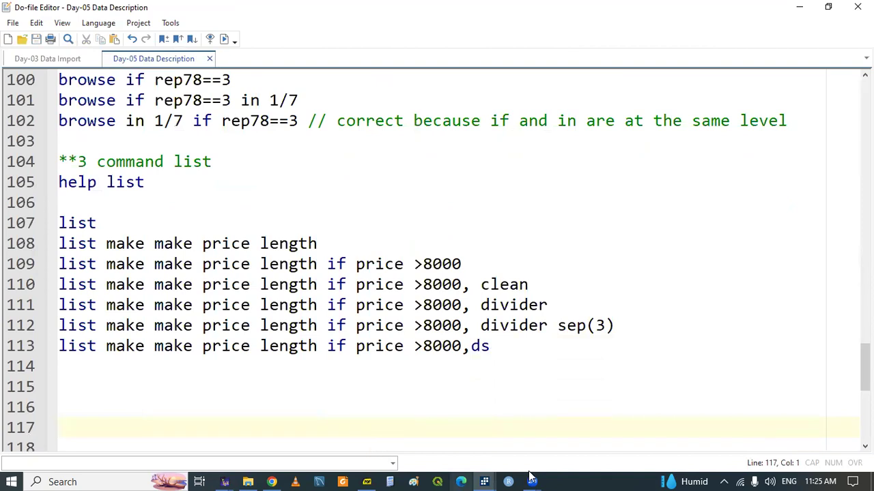
# Step: Switch to the lecture PDF, check the list command slide and the next outline topic, and return to the do-file
pyautogui.click(485, 481)
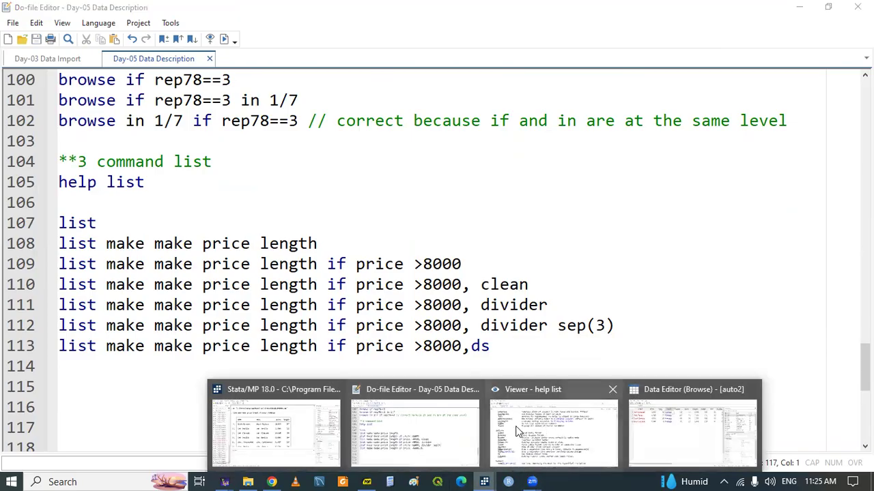
pyautogui.click(278, 433)
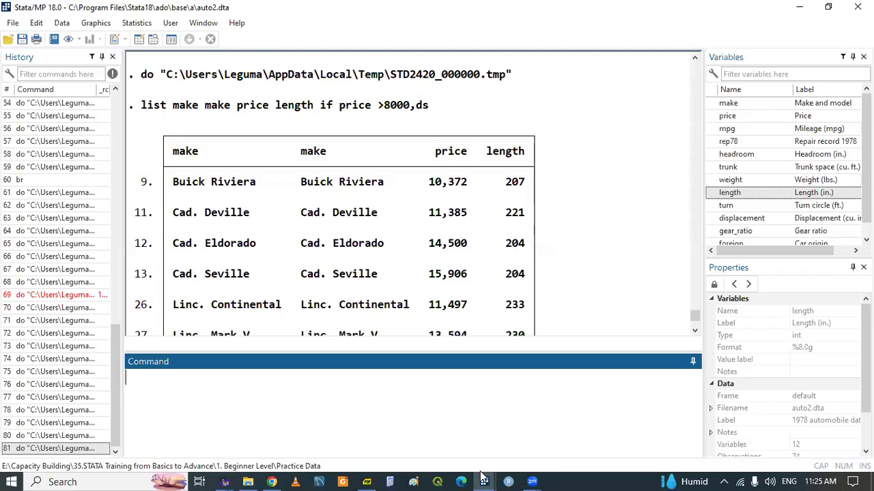
pyautogui.moveTo(484, 479)
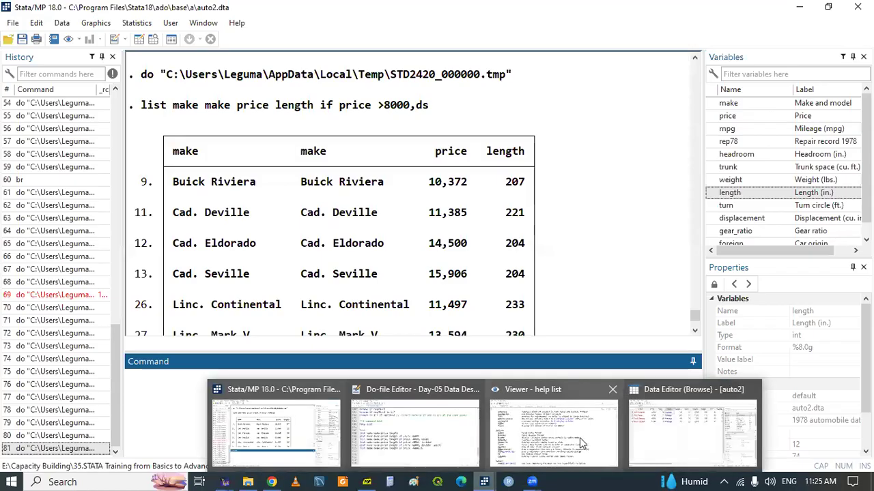
pyautogui.click(453, 425)
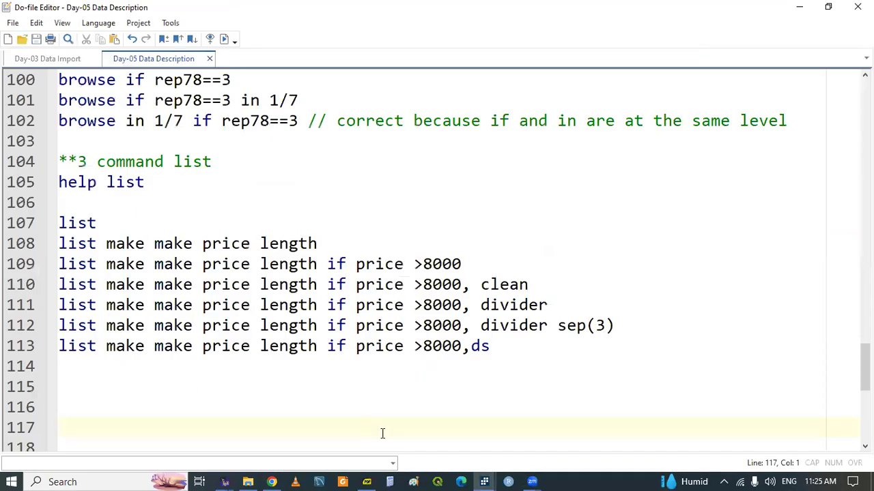
pyautogui.click(367, 478)
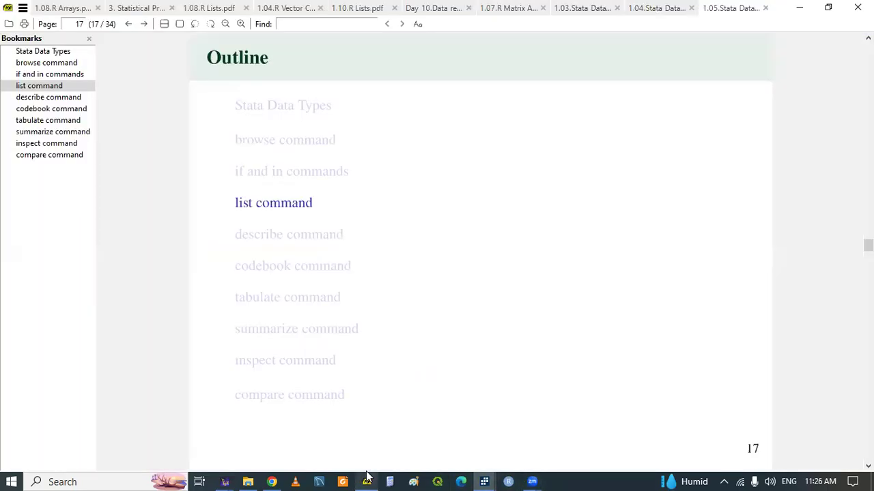
pyautogui.scroll(-1, 347, 369)
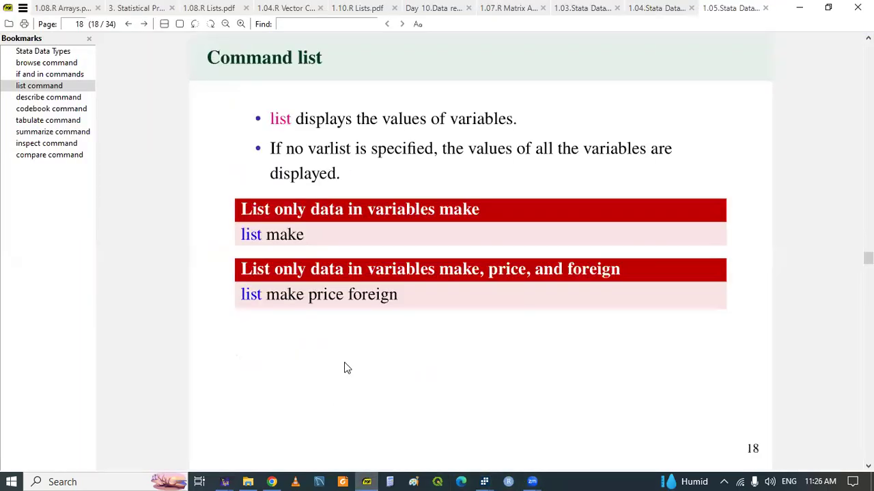
pyautogui.scroll(-1, 347, 368)
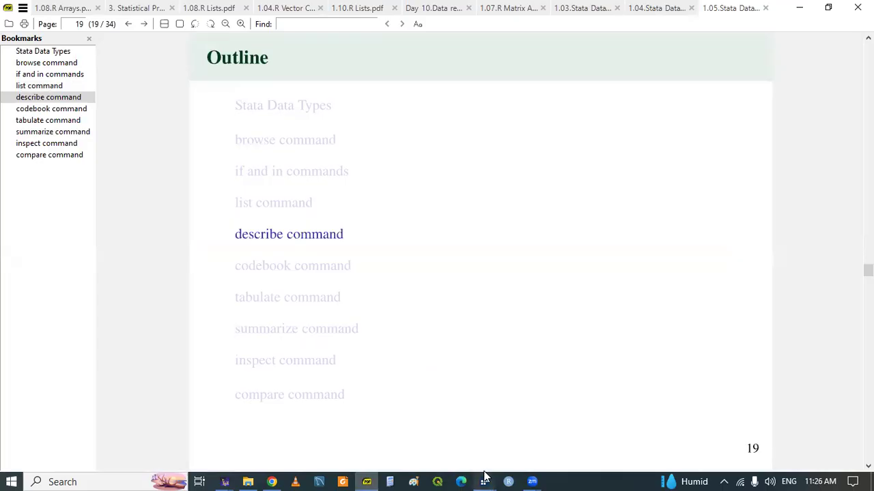
pyautogui.moveTo(483, 480)
pyautogui.click(410, 463)
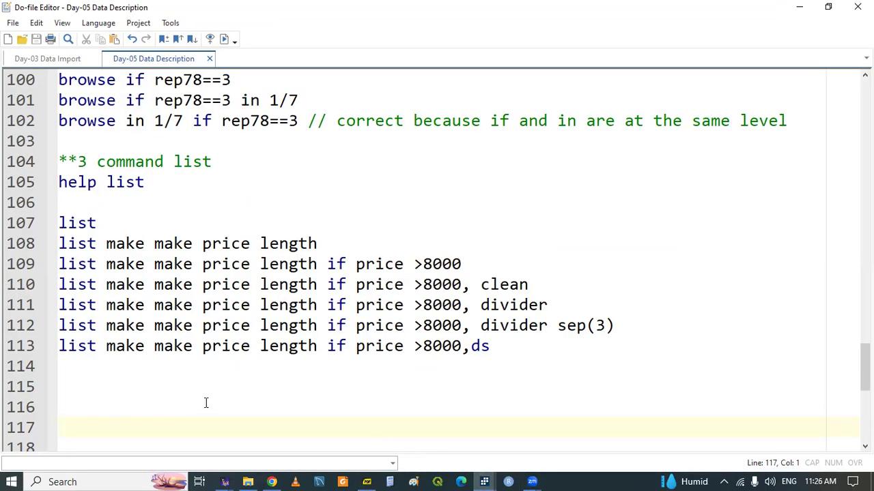
# Step: Copy the command list heading onto line 115 and change it to **4 command describe
pyautogui.click(54, 163)
pyautogui.hotkey('ctrl', 'c')
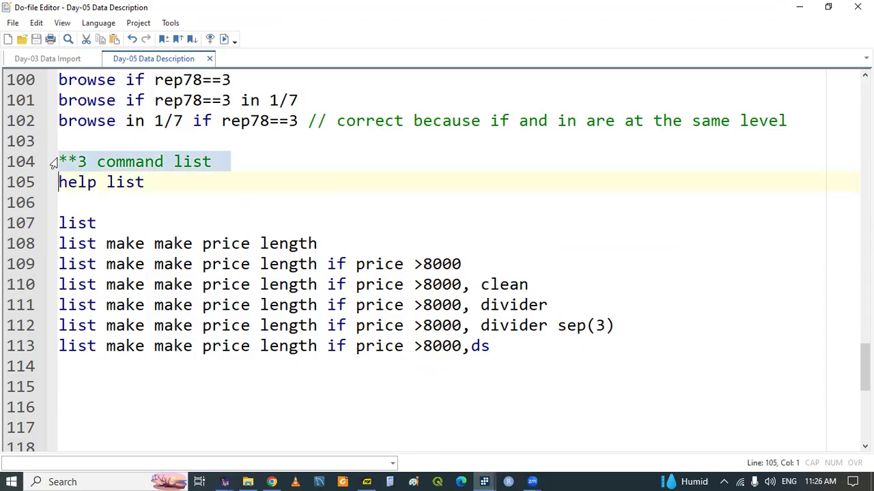
pyautogui.click(81, 387)
pyautogui.hotkey('ctrl', 'v')
pyautogui.click(185, 387)
pyautogui.doubleClick(185, 387)
pyautogui.write('describe')
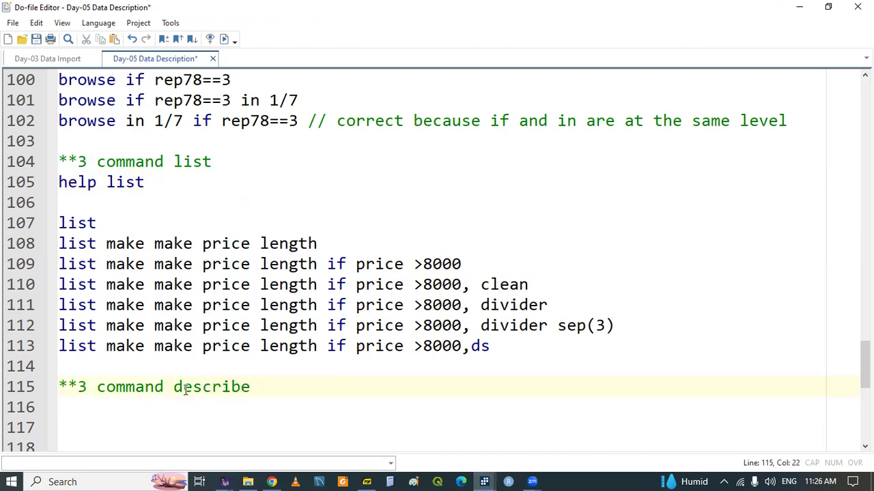
pyautogui.click(87, 386)
pyautogui.press('BackSpace')
pyautogui.write('4')
# Step: Add help describe under the new heading and run it to open the help page
pyautogui.click(81, 415)
pyautogui.write('hel')
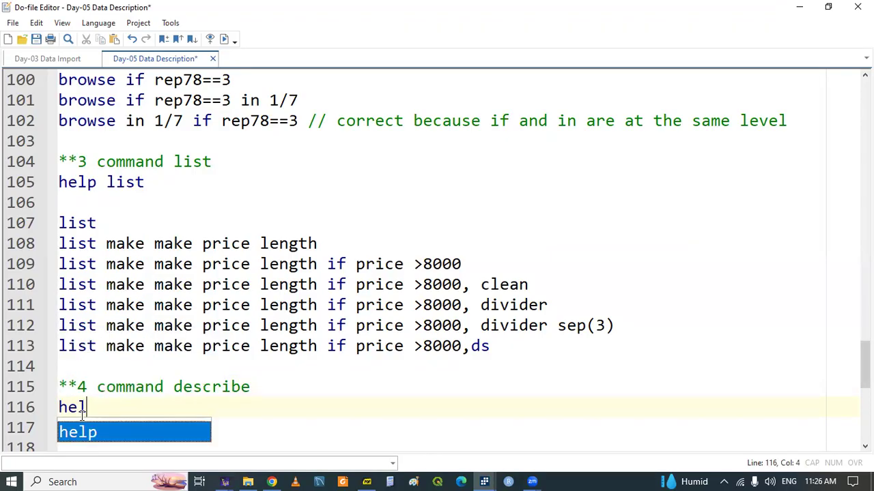
pyautogui.write('p describe')
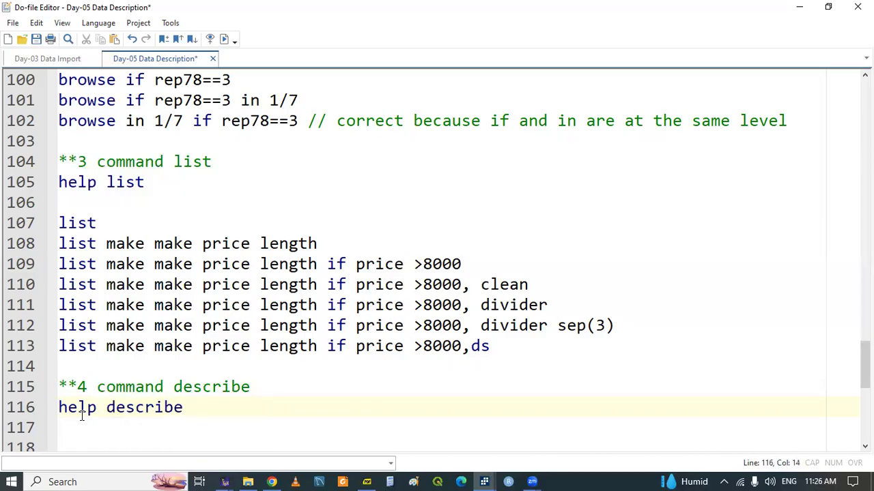
pyautogui.moveTo(58, 408); pyautogui.dragTo(183, 408)
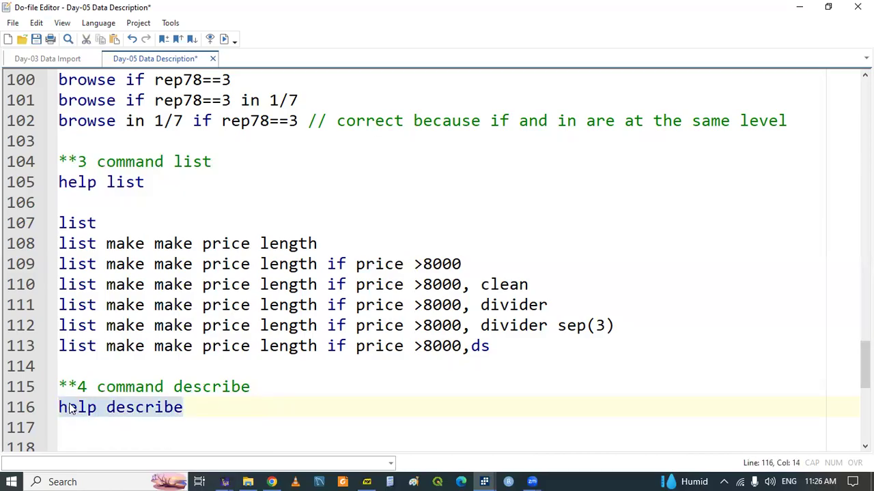
pyautogui.hotkey('ctrl', 'd')
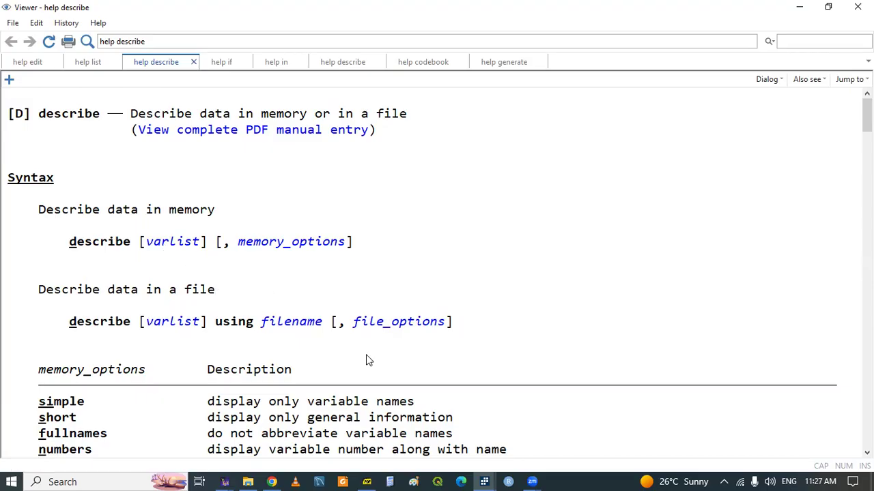
# Step: In the do-file, add the comment "* describe current data in memory" on line 118 and the describe command below it
pyautogui.click(484, 482)
pyautogui.click(402, 441)
pyautogui.click(160, 423)
pyautogui.press('Return')
pyautogui.press('Return')
pyautogui.press('Return')
pyautogui.press('Return')
pyautogui.press('Return')
pyautogui.press('Up')
pyautogui.press('Up')
pyautogui.press('Up')
pyautogui.press('Up')
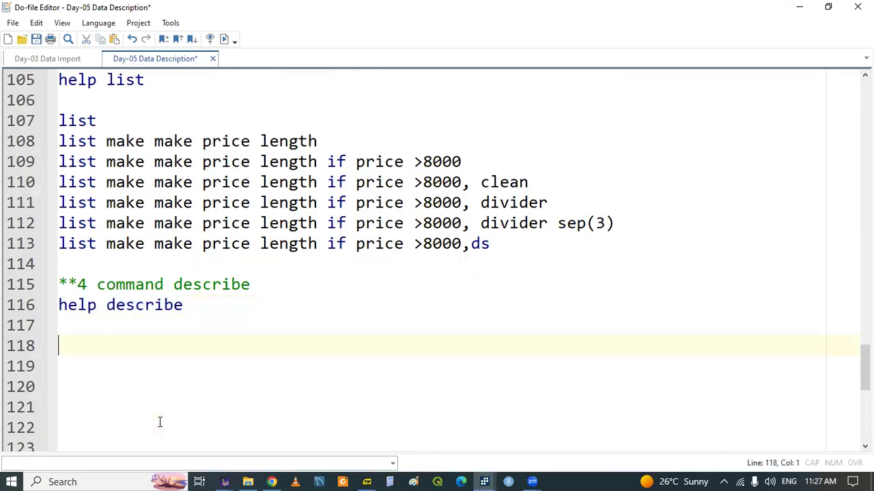
pyautogui.write('* des cribe ')
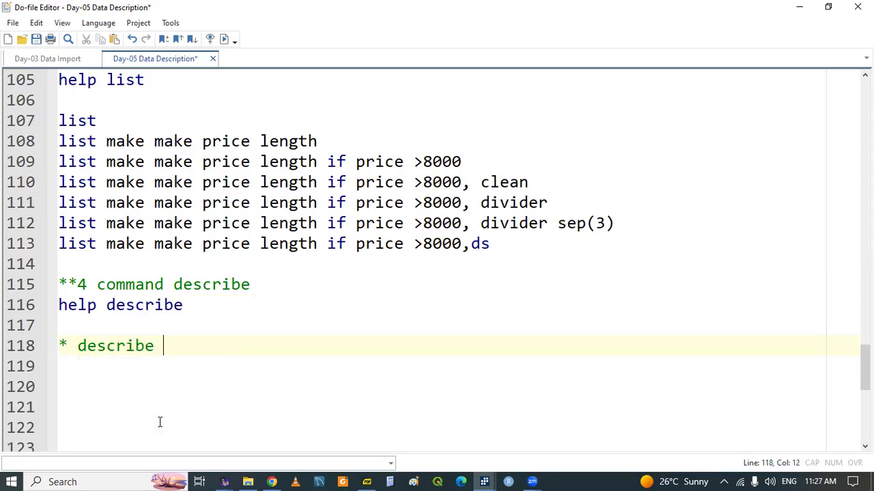
pyautogui.write('current data in memory')
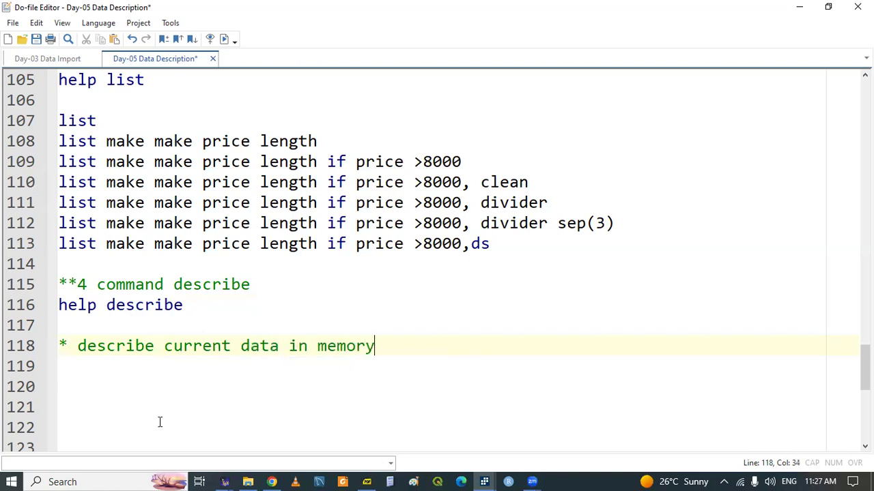
pyautogui.press('Return')
pyautogui.write('describe')
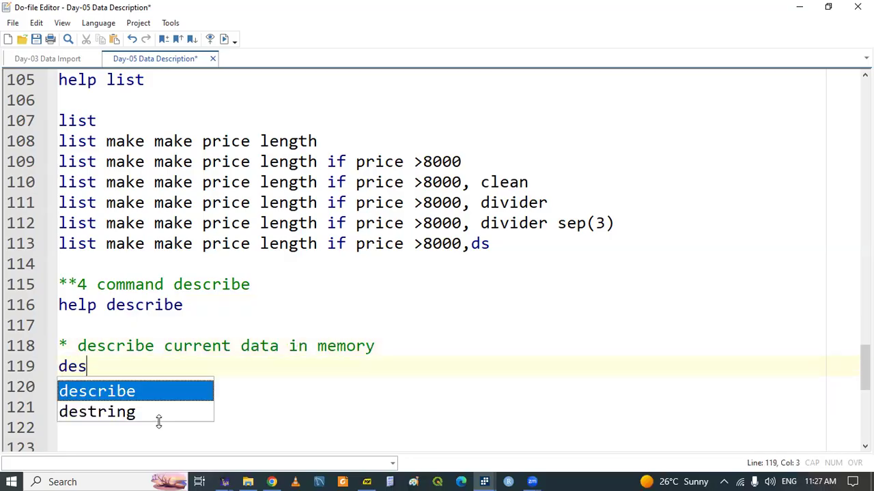
# Step: Run the describe command and bring the start of its output into view in the main Stata window
pyautogui.doubleClick(103, 367)
pyautogui.moveTo(483, 478)
pyautogui.click(318, 391)
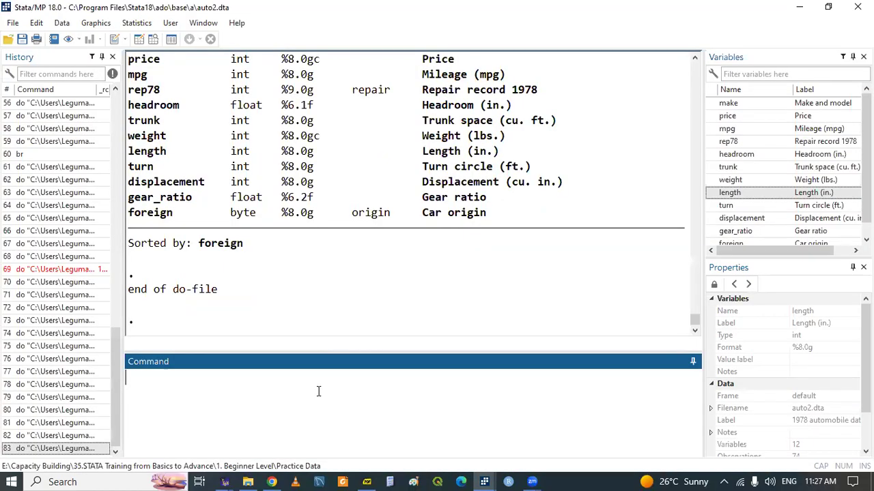
pyautogui.click(694, 58)
pyautogui.click(695, 59)
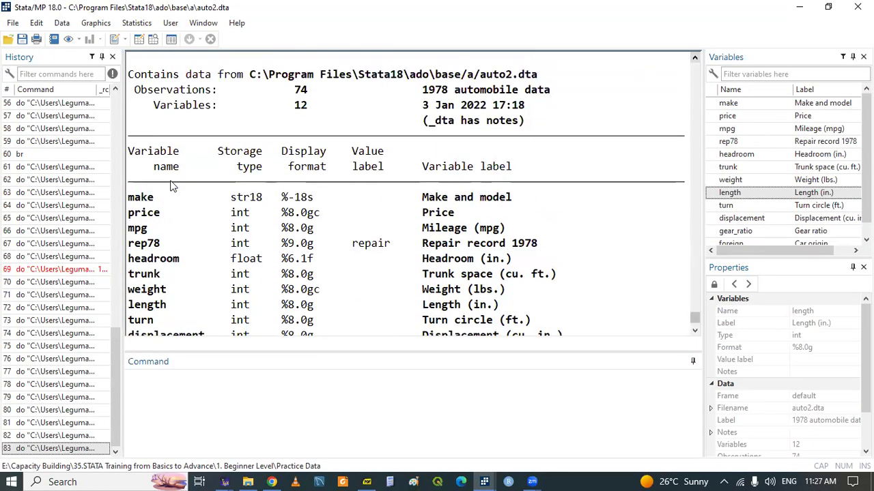
pyautogui.click(695, 59)
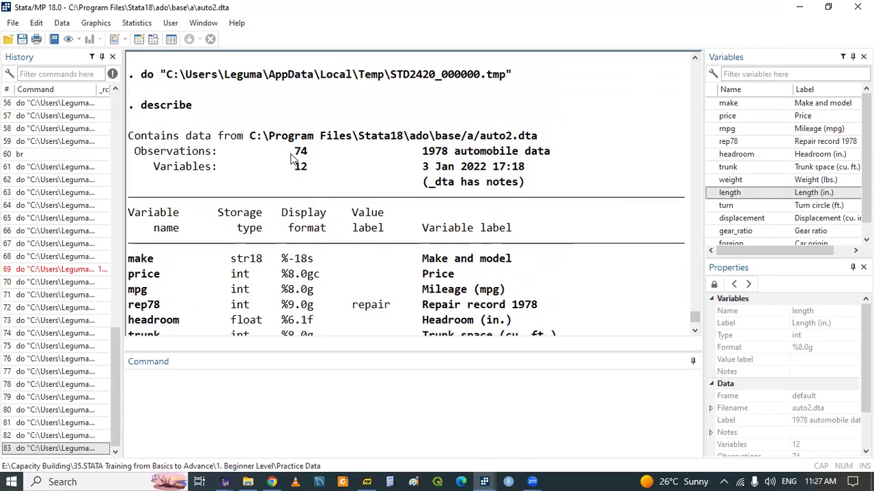
# Step: Compare the observation and variable counts with the dataset properties, and examine the variable table's storage types, formats and labels
pyautogui.moveTo(295, 153); pyautogui.dragTo(305, 172)
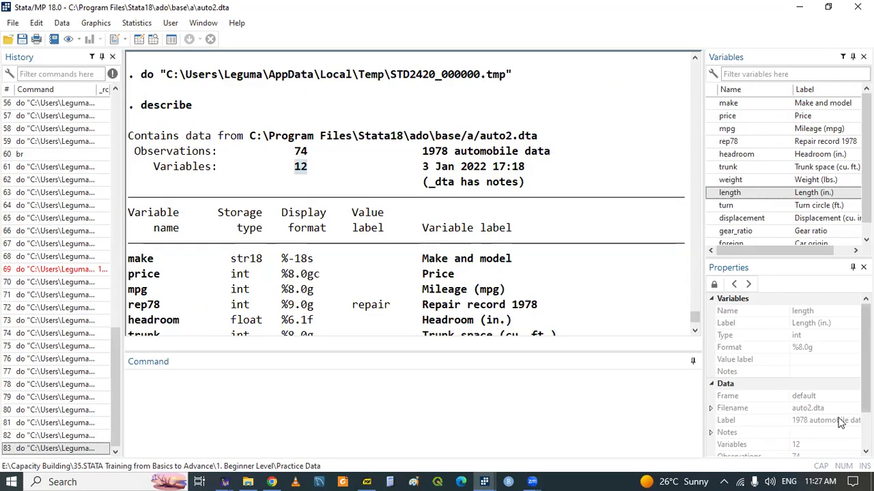
pyautogui.scroll(-1, 813, 418)
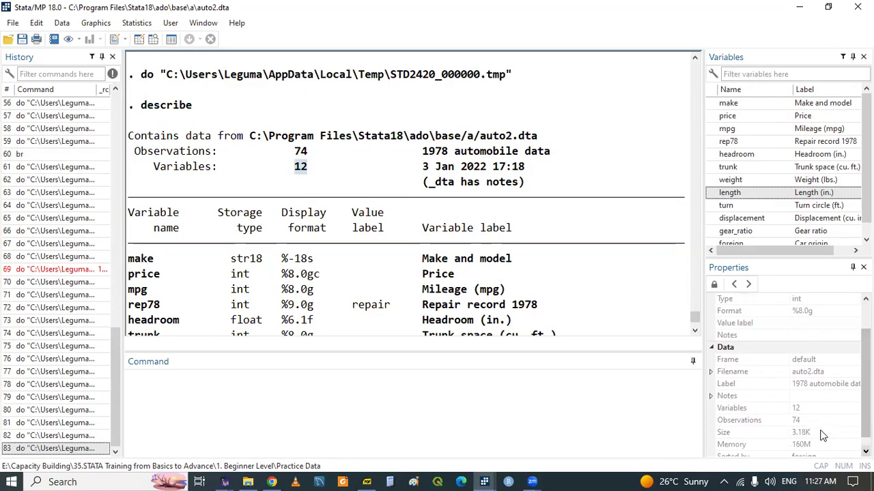
pyautogui.click(695, 332)
pyautogui.click(695, 332)
pyautogui.click(695, 331)
pyautogui.click(694, 331)
pyautogui.click(695, 331)
pyautogui.click(695, 331)
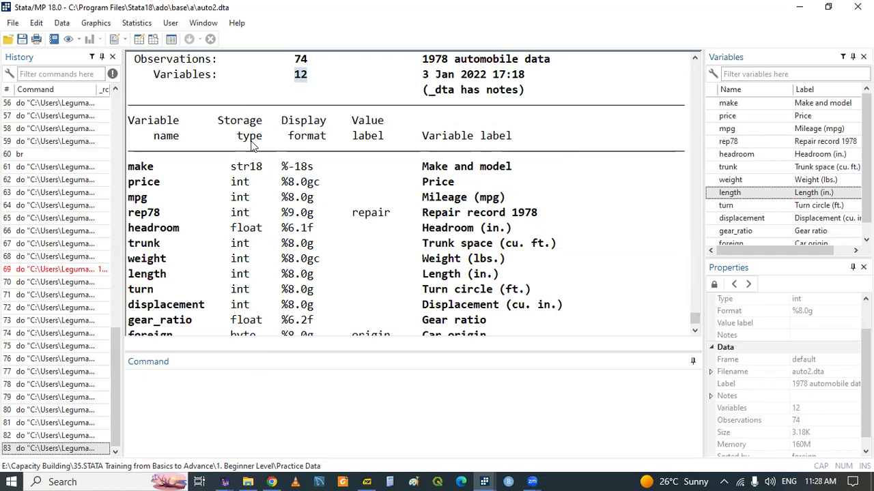
# Step: Examine the storage types of the auto data's variables in the describe output, including the string type of make
pyautogui.click(694, 331)
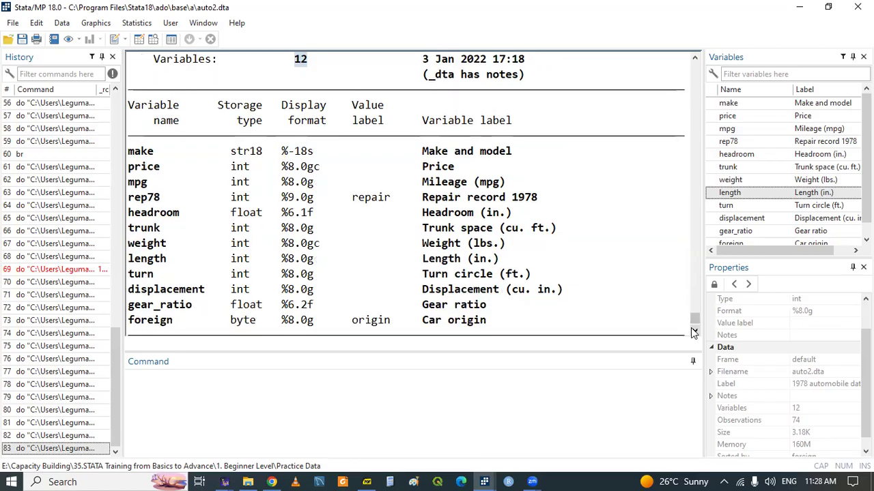
pyautogui.moveTo(232, 155)
pyautogui.mouseDown()
pyautogui.moveTo(259, 160)
pyautogui.moveTo(250, 158)
pyautogui.mouseUp()
pyautogui.click(249, 159)
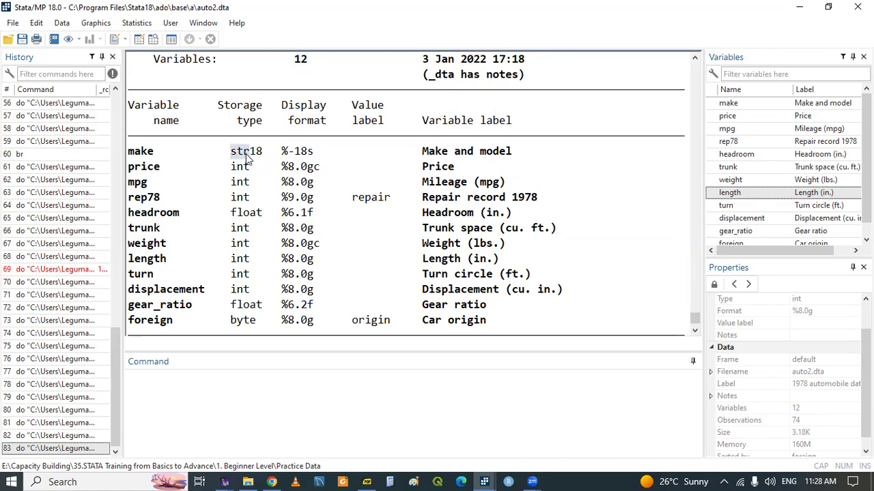
pyautogui.moveTo(250, 158); pyautogui.dragTo(261, 157)
pyautogui.click(257, 158)
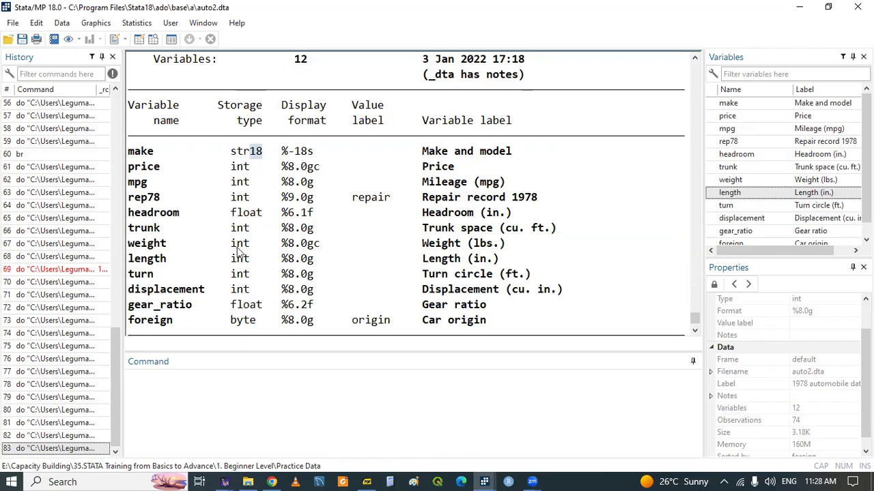
pyautogui.click(248, 182)
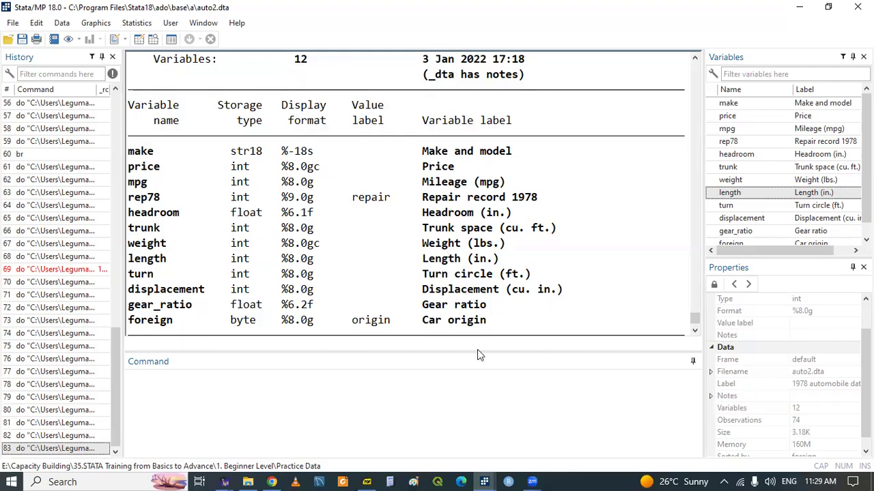
# Step: In the Day-05 Data Description do-file, add the comment "* describe data from other frame without switching" on line 121
pyautogui.moveTo(486, 479)
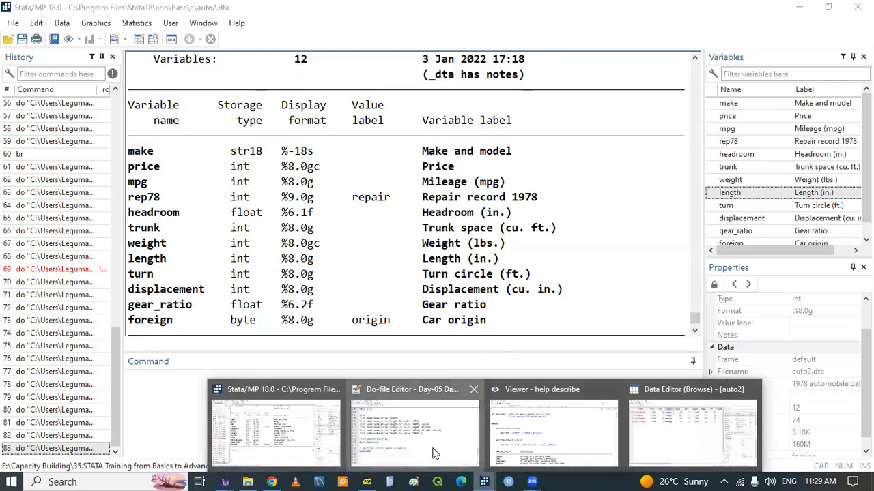
pyautogui.click(435, 454)
pyautogui.click(103, 394)
pyautogui.press('Down')
pyautogui.press('Down')
pyautogui.press('Down')
pyautogui.press('Down')
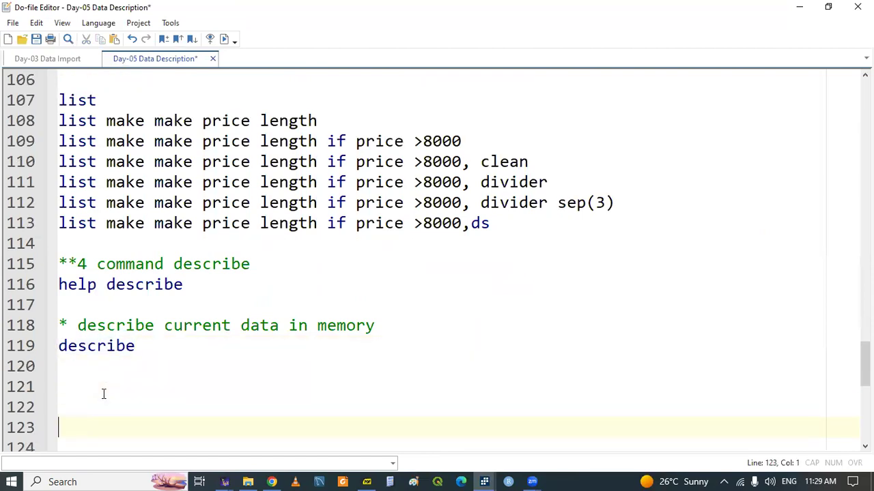
pyautogui.press('Up')
pyautogui.press('Up')
pyautogui.press('Up')
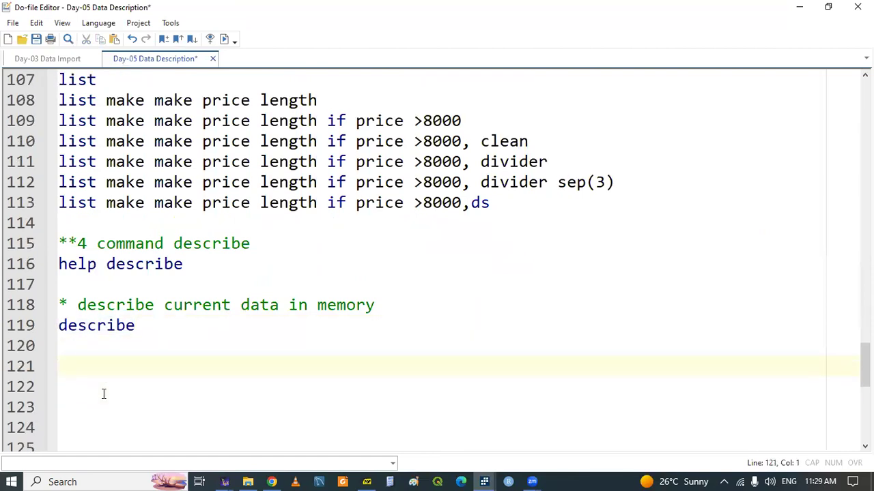
pyautogui.write('* de')
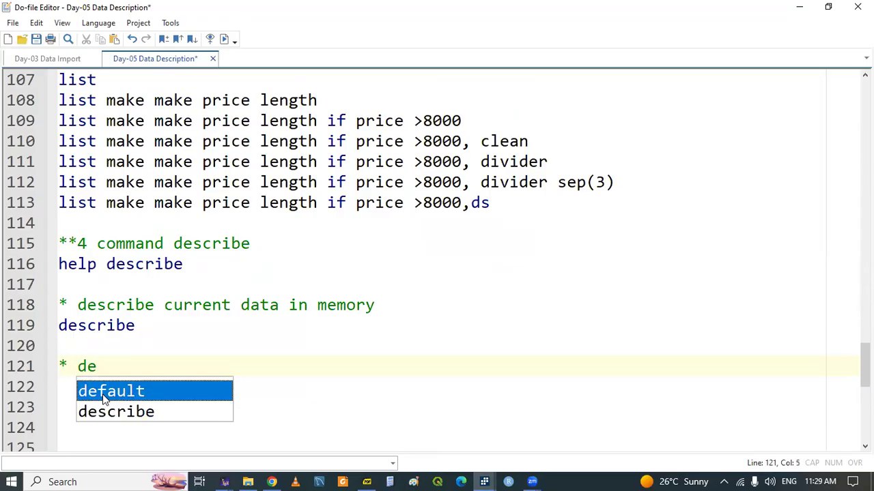
pyautogui.press('Down')
pyautogui.press('Return')
pyautogui.write('dat')
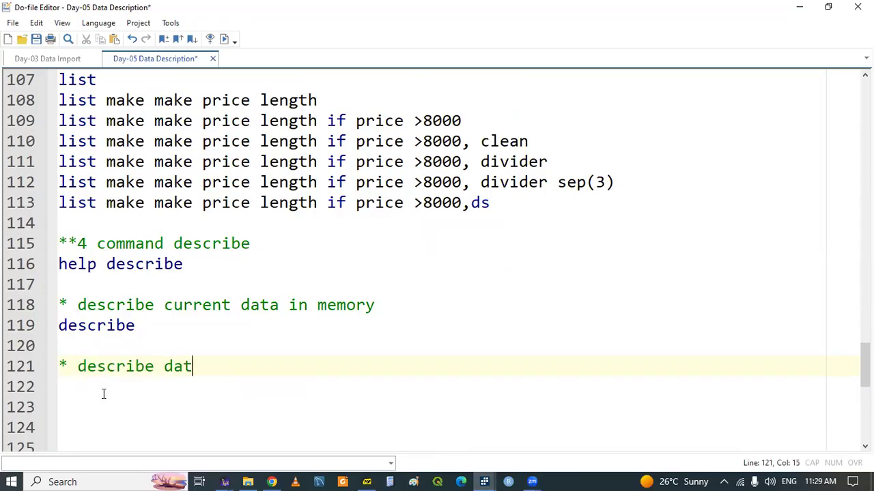
pyautogui.write('a from ')
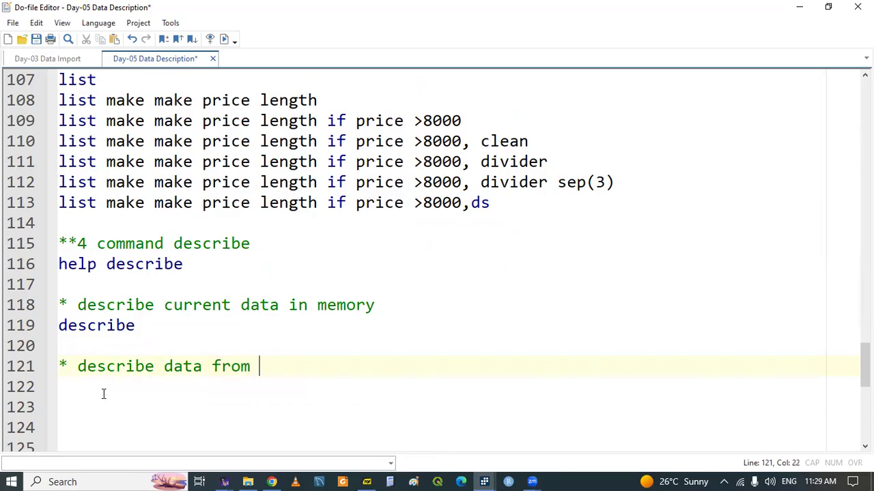
pyautogui.write('other f')
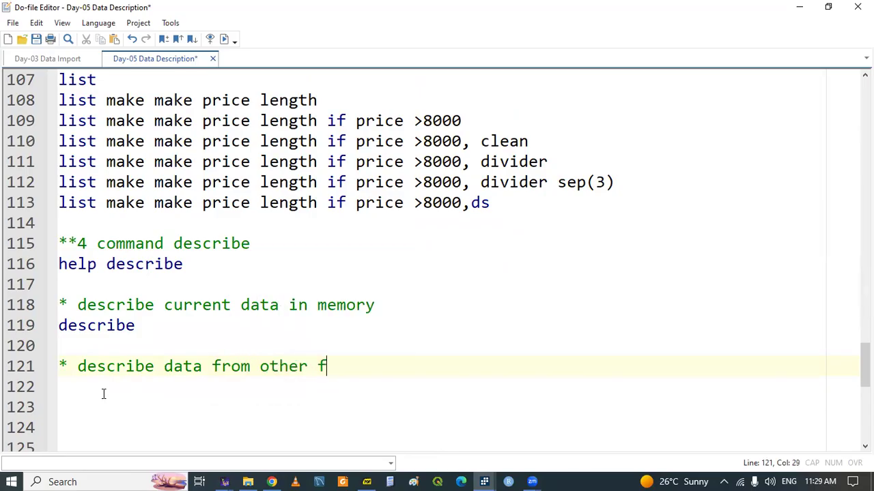
pyautogui.write('rame witho')
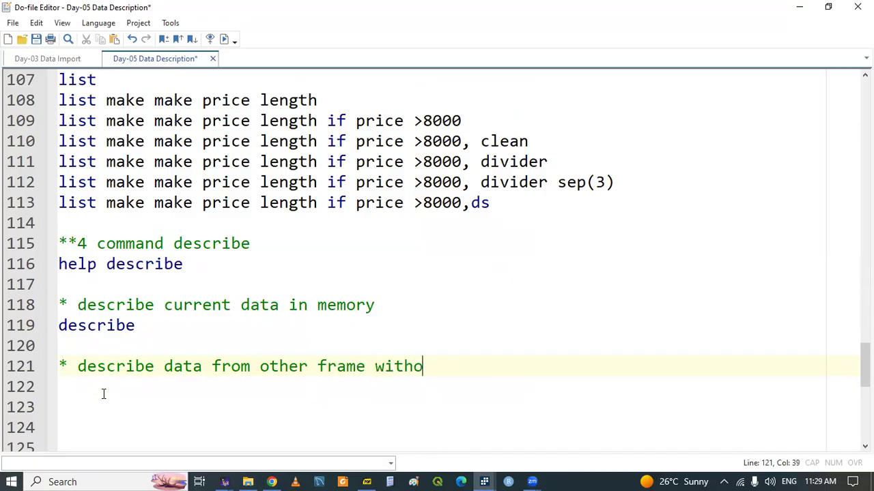
pyautogui.write('ut w')
pyautogui.press('BackSpace')
pyautogui.write('switching')
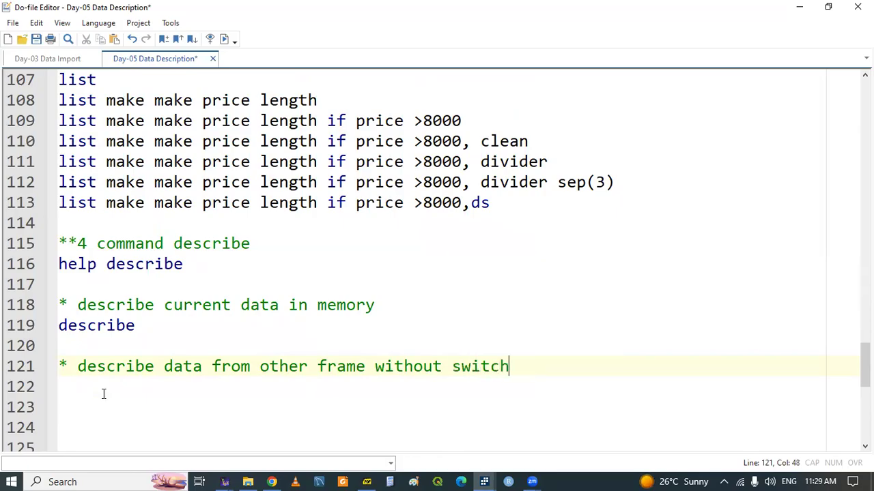
# Step: Add blank lines below the new comment, return to line 122 and save the do-file
pyautogui.press('Return')
pyautogui.press('Return')
pyautogui.press('Return')
pyautogui.press('Return')
pyautogui.press('Return')
pyautogui.press('Return')
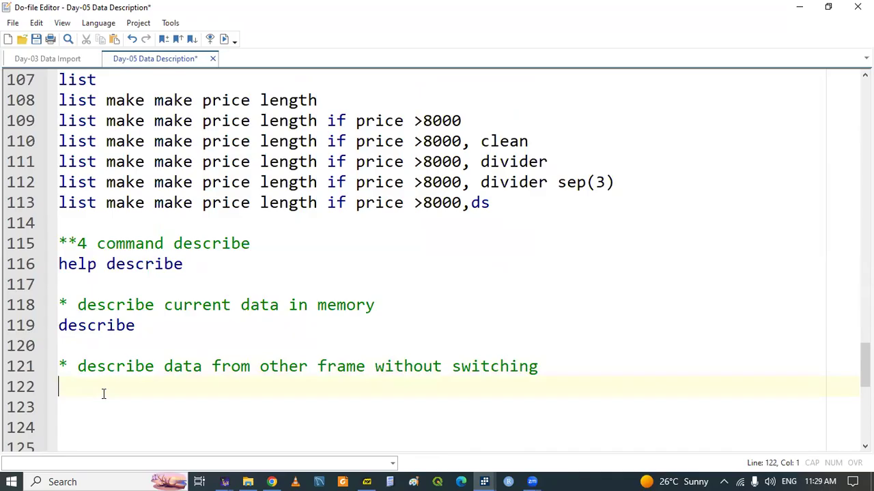
pyautogui.press('Up')
pyautogui.press('Up')
pyautogui.press('Up')
pyautogui.press('Up')
pyautogui.press('Up')
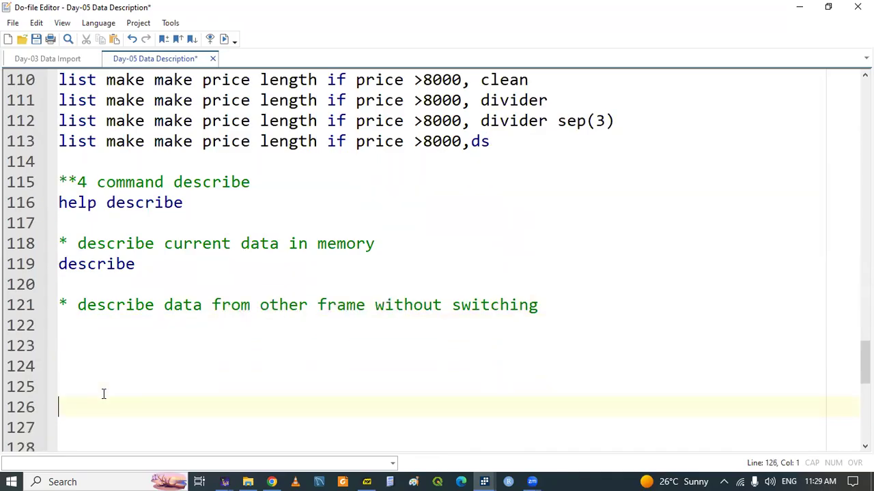
pyautogui.hotkey('ctrl', 's')
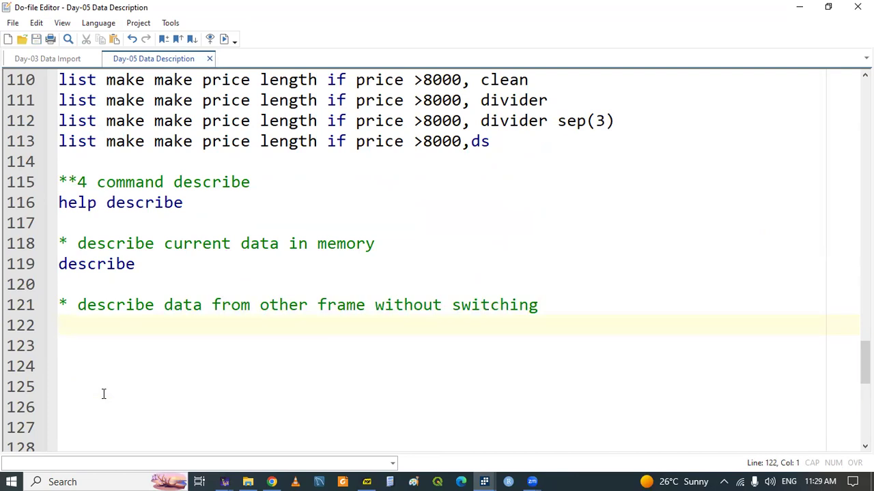
# Step: Write the command "frame NLSW: describe" on line 122, under the comment about other frames
pyautogui.write('fare')
pyautogui.press('BackSpace')
pyautogui.press('BackSpace')
pyautogui.press('BackSpace')
pyautogui.write('rame ')
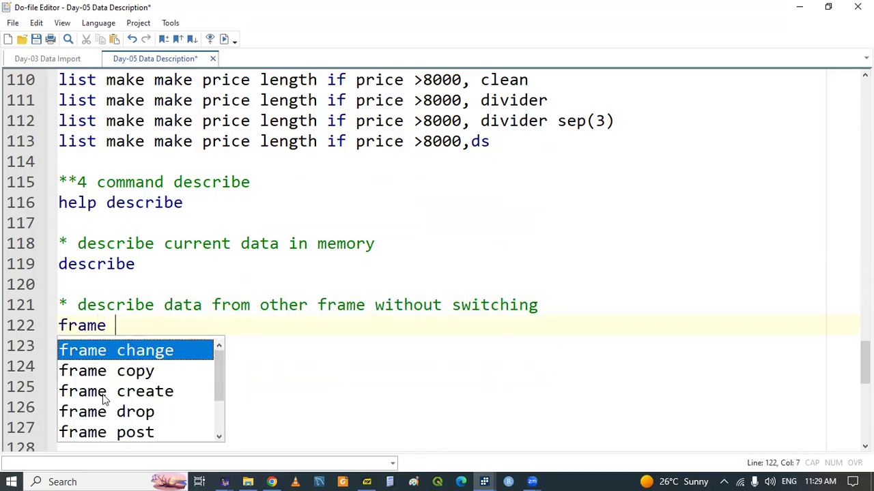
pyautogui.write('N')
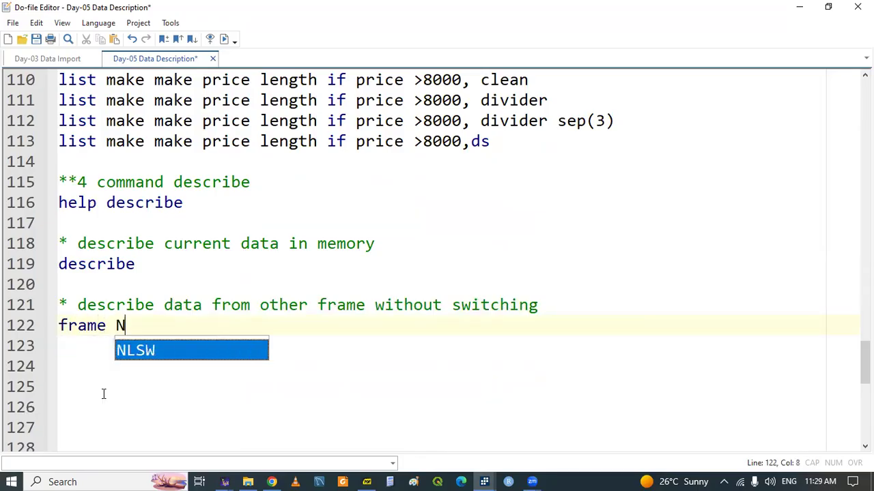
pyautogui.press('Return')
pyautogui.write(': ')
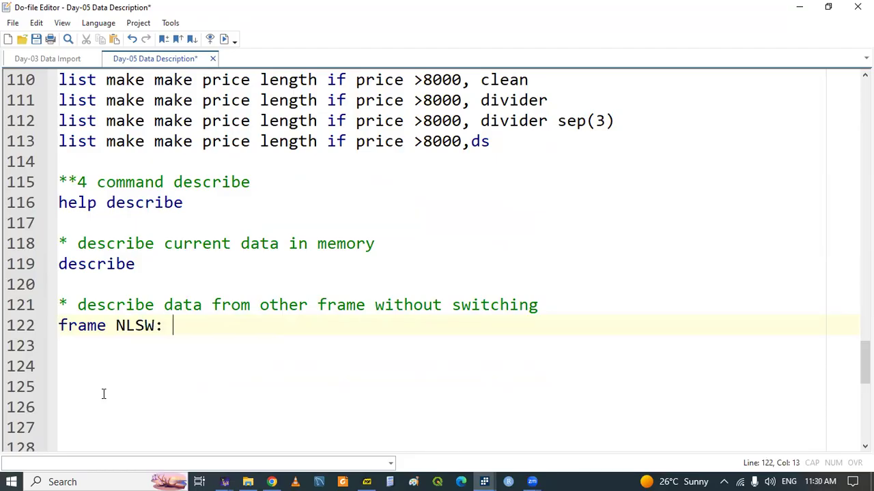
pyautogui.write('des')
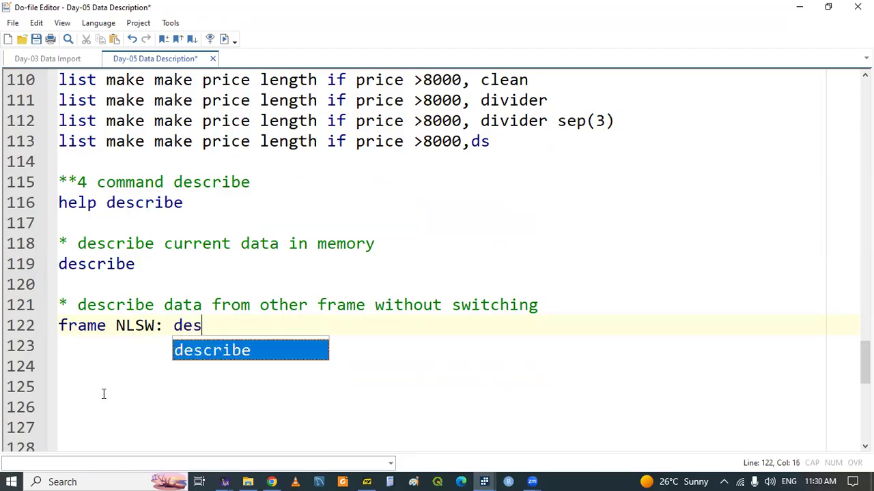
pyautogui.press('Return')
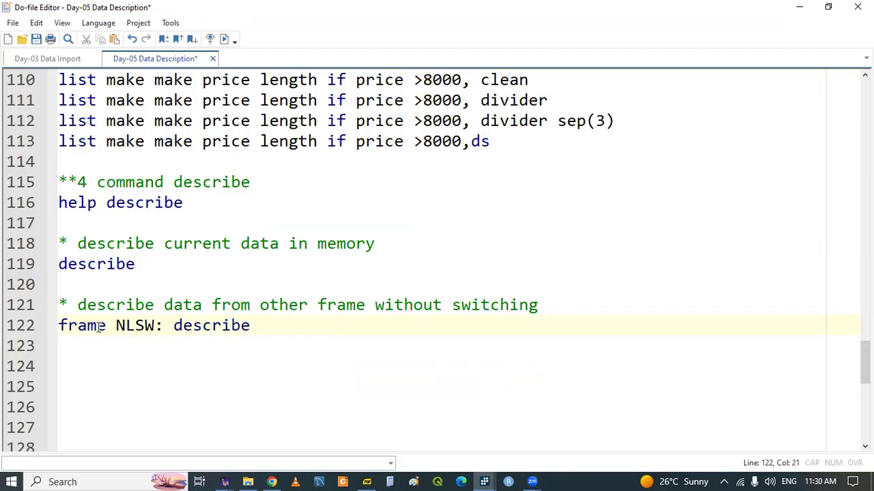
# Step: Run only the line "frame NLSW: describe" and bring up the main Stata window with its output
pyautogui.doubleClick(64, 326)
pyautogui.hotkey('shift', 'End')
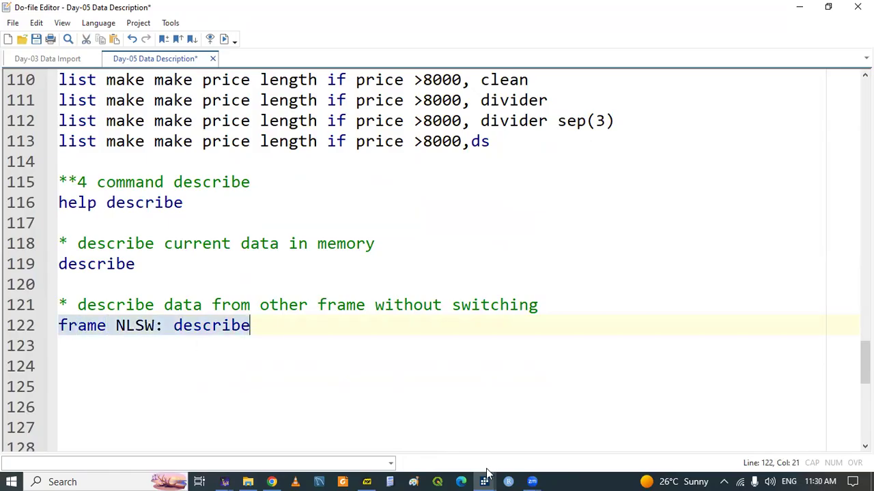
pyautogui.moveTo(484, 482)
pyautogui.click(285, 432)
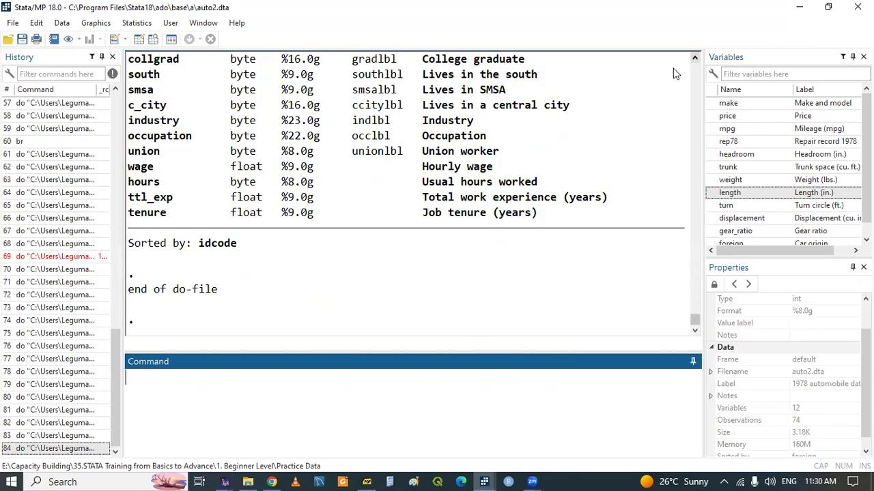
# Step: Examine the describe output of the NLSW frame, including its numbers of observations and variables and the variable list
pyautogui.scroll(4, 671, 81)
pyautogui.scroll(3, 674, 73)
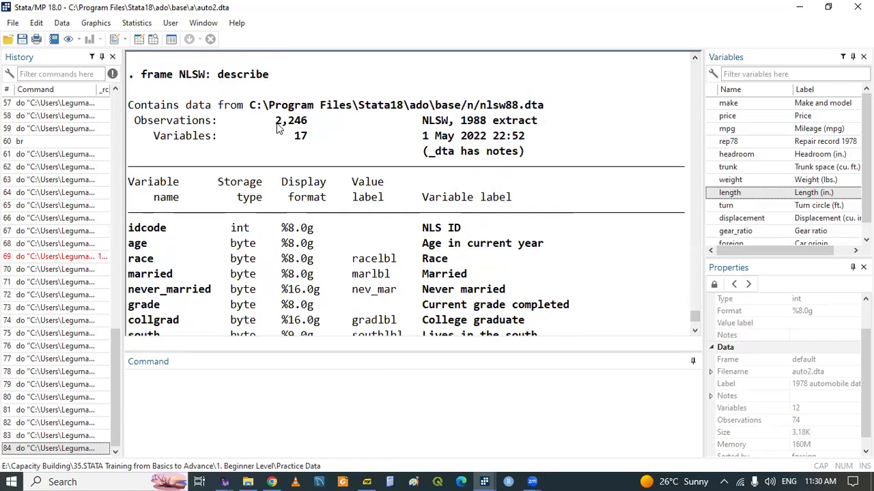
pyautogui.moveTo(275, 122); pyautogui.dragTo(306, 127)
pyautogui.doubleClick(307, 135)
pyautogui.moveTo(695, 333); pyautogui.dragTo(695, 333)
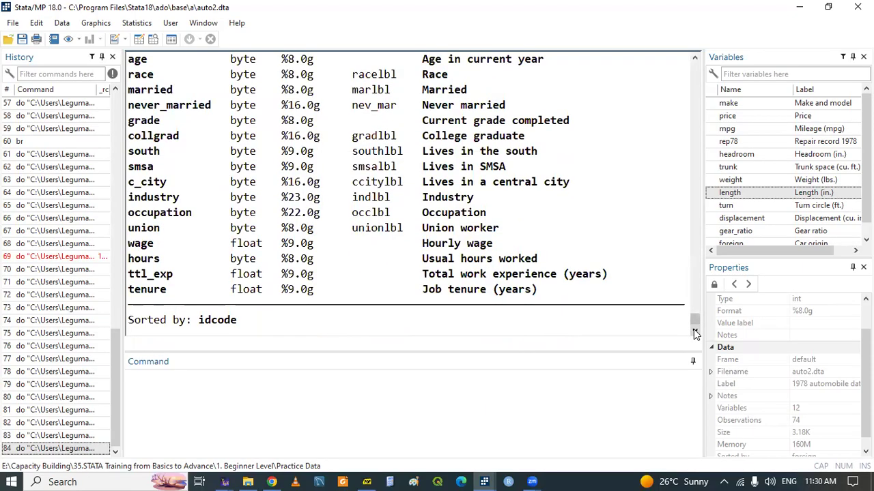
pyautogui.click(695, 58)
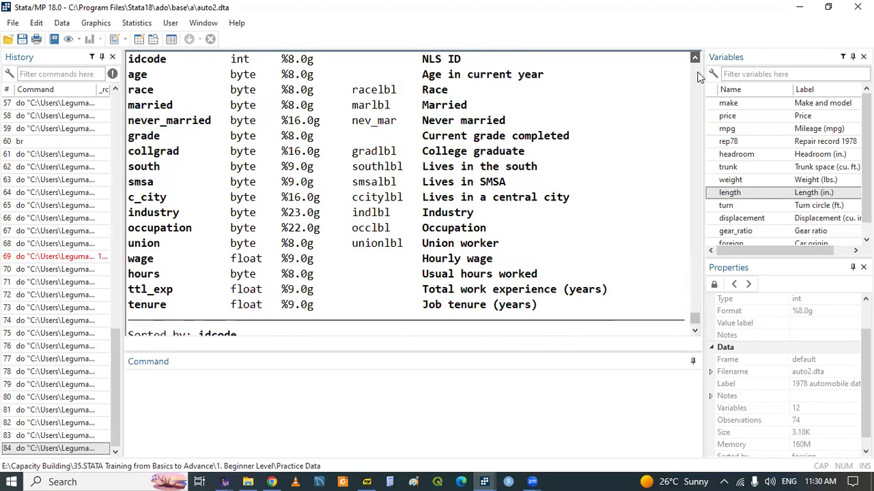
pyautogui.scroll(4, 697, 77)
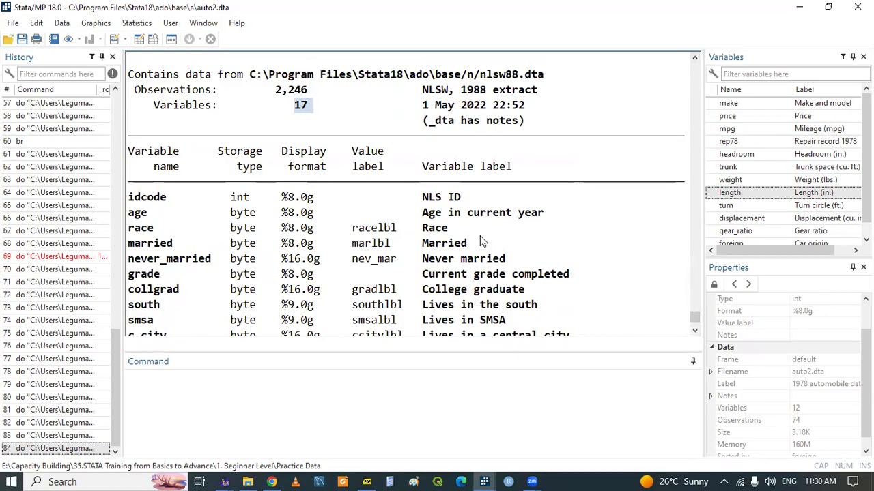
pyautogui.click(695, 332)
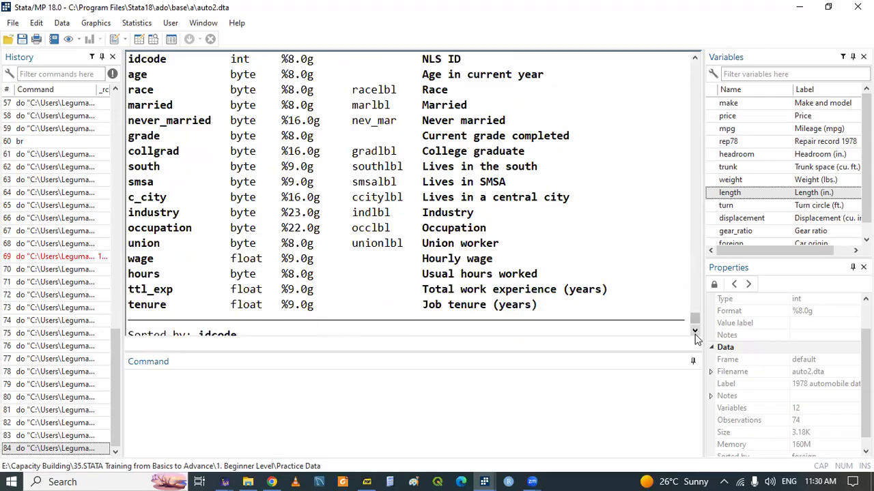
# Step: Return to the do-file and copy "* describe data from" from the line 121 comment to line 124
pyautogui.click(483, 476)
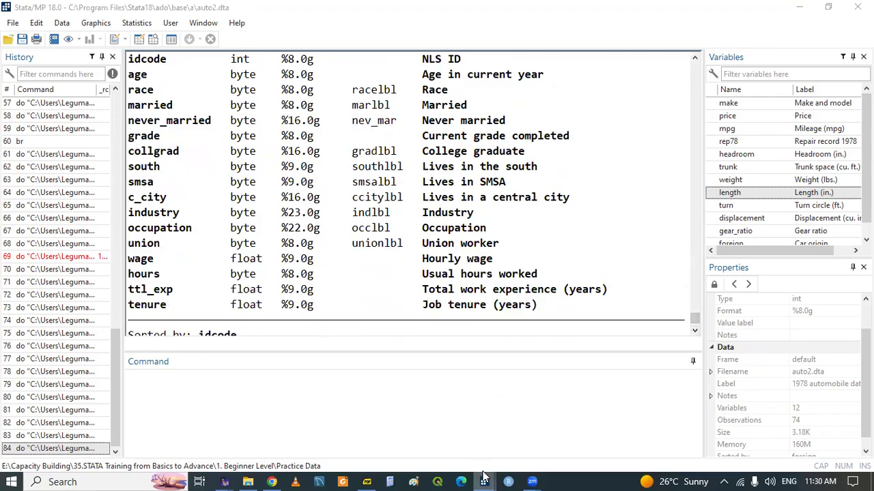
pyautogui.click(413, 461)
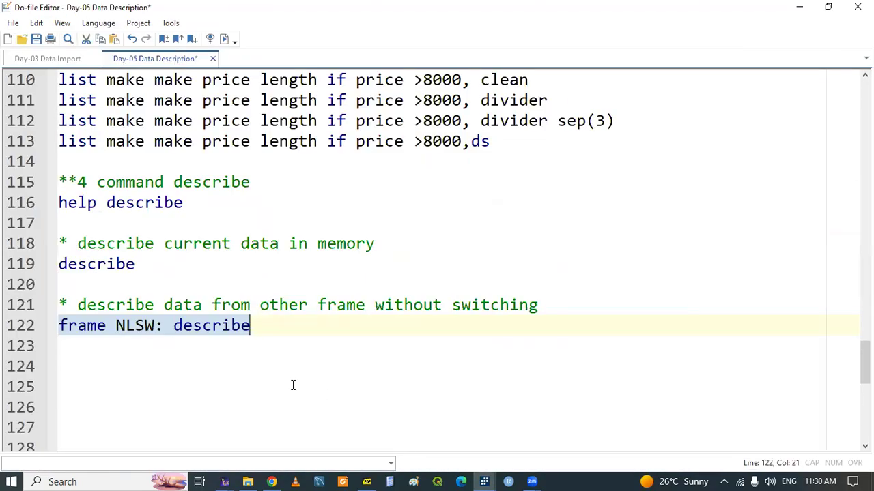
pyautogui.click(142, 360)
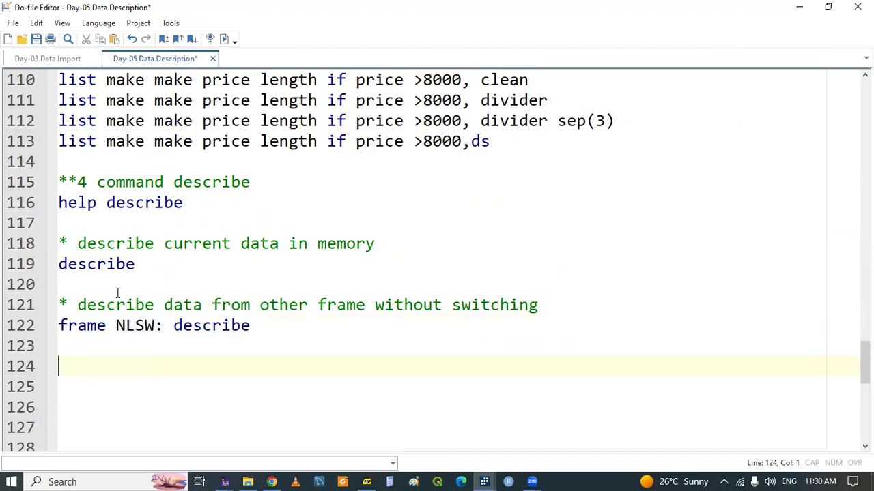
pyautogui.click(61, 304)
pyautogui.moveTo(61, 304); pyautogui.dragTo(250, 306)
pyautogui.hotkey('ctrl', 'c')
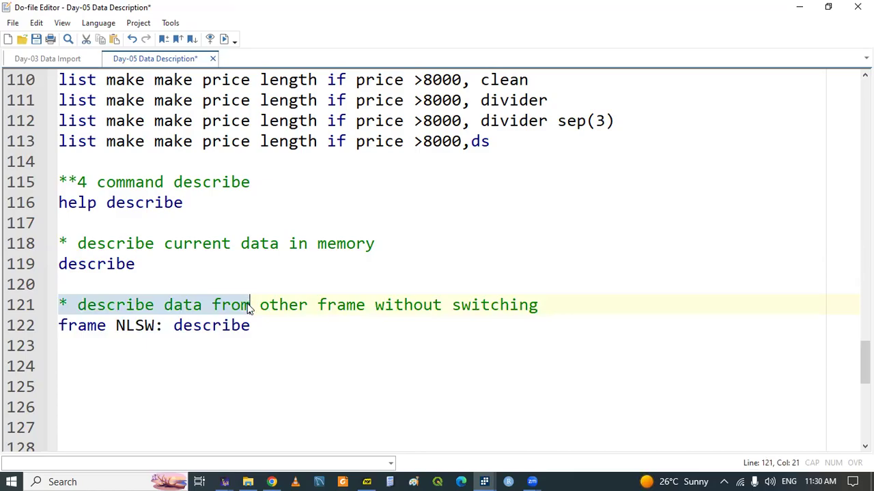
pyautogui.click(99, 364)
pyautogui.hotkey('ctrl', 'v')
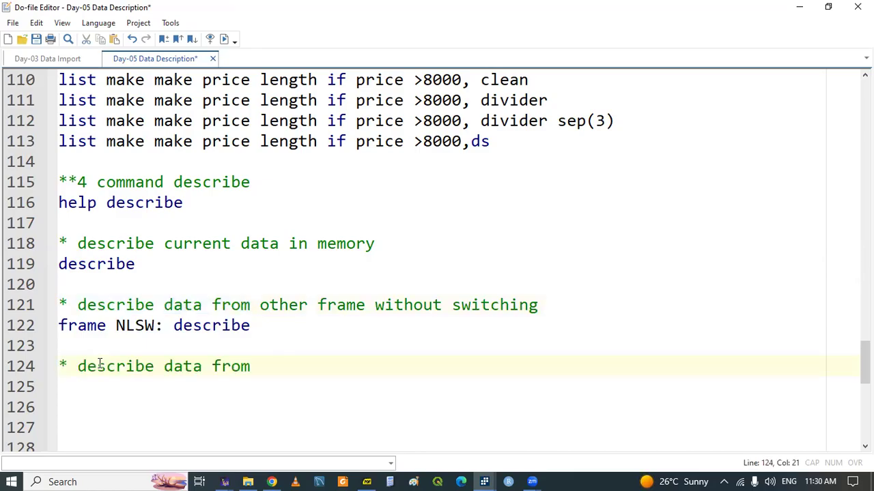
# Step: Complete the line 124 comment as "* describe data from local disk (must be stata data)" and save the do-file
pyautogui.write('local disk')
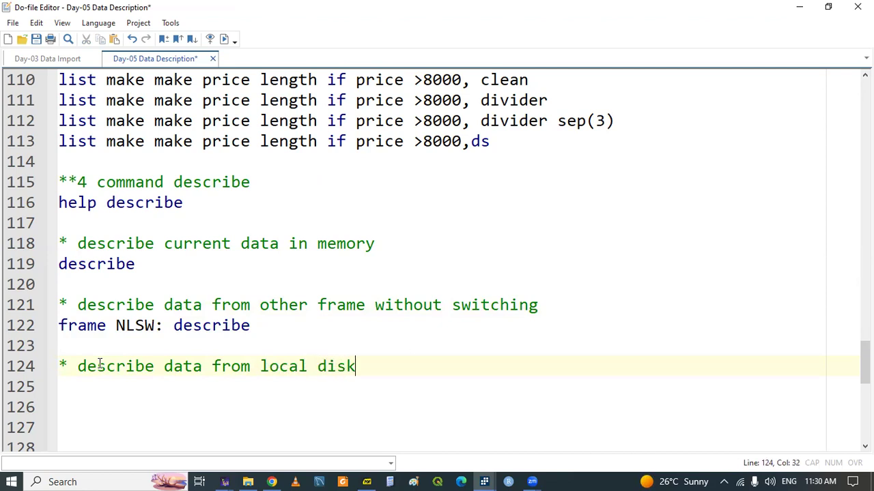
pyautogui.write(' (')
pyautogui.write('must be ')
pyautogui.write('stat')
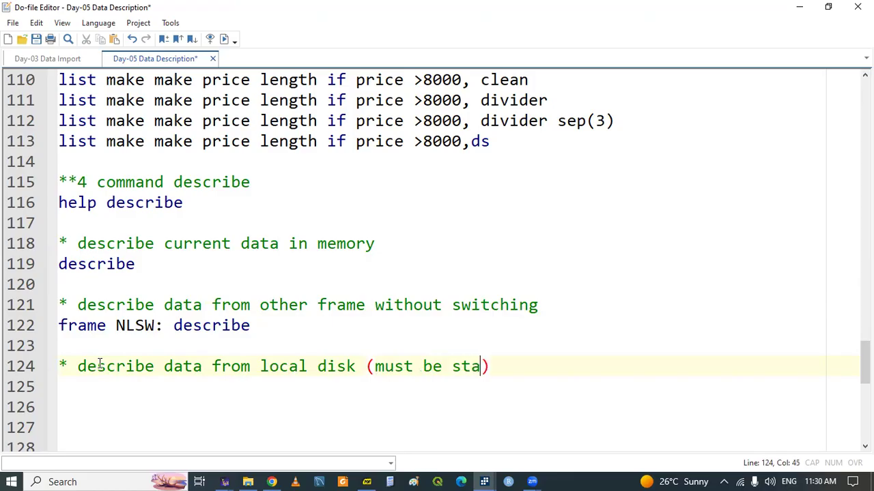
pyautogui.write('a data')
pyautogui.press('BackSpace')
pyautogui.hotkey('ctrl', 's')
# Step: Review the help describe syntax for describing data in a file, particularly the using part
pyautogui.click(167, 388)
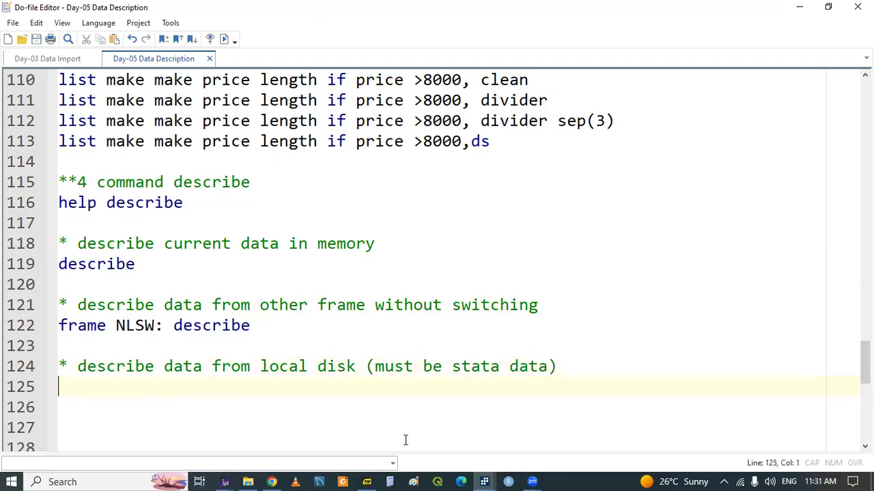
pyautogui.moveTo(486, 480)
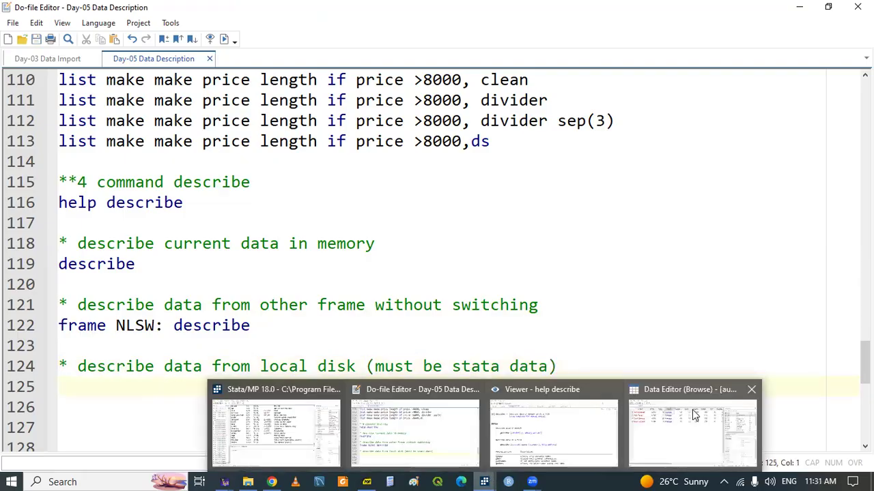
pyautogui.click(551, 449)
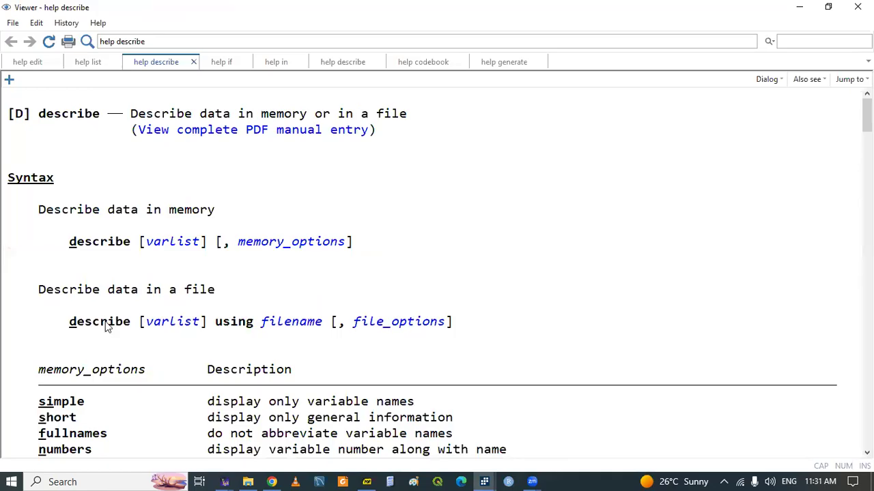
pyautogui.moveTo(216, 323); pyautogui.dragTo(253, 326)
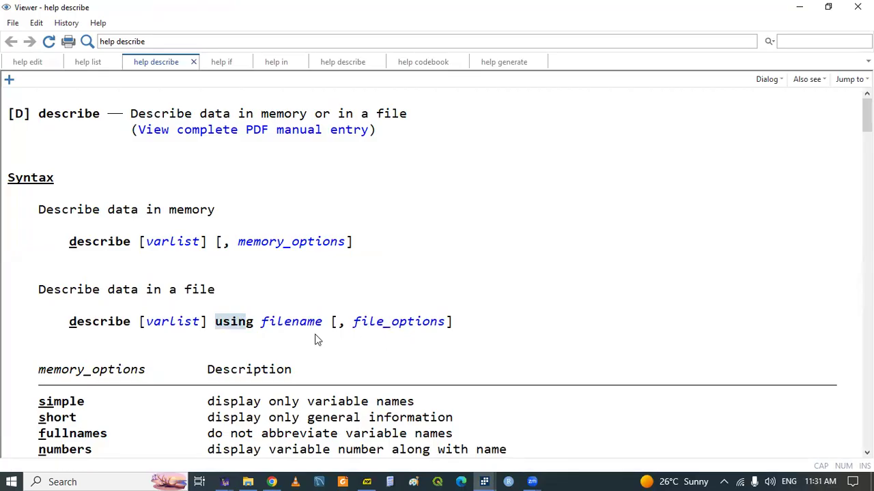
pyautogui.click(256, 342)
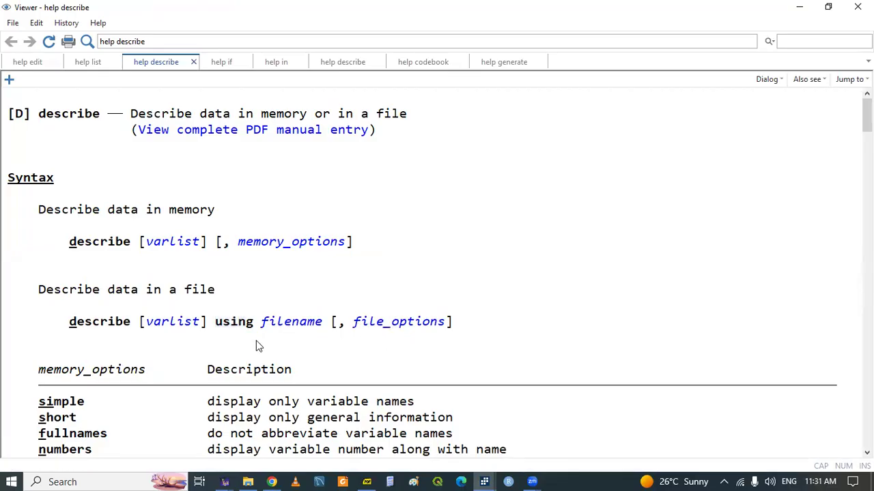
# Step: Write the command dir on line 125 of the do-file, run only that line and bring up the main Stata window
pyautogui.moveTo(484, 481)
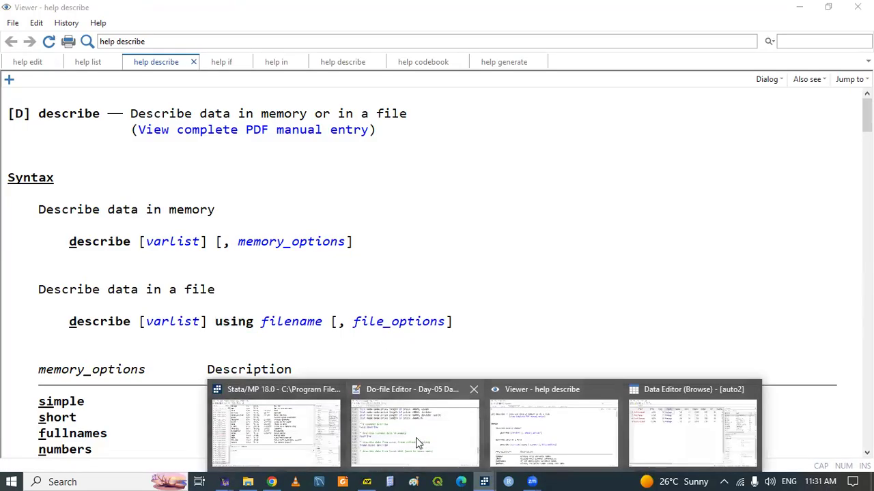
pyautogui.click(415, 438)
pyautogui.write('dir')
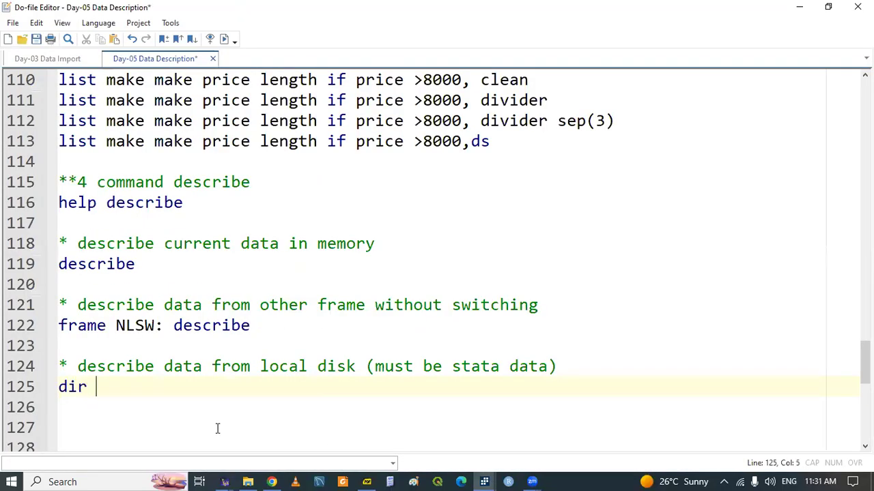
pyautogui.doubleClick(81, 388)
pyautogui.hotkey('ctrl', 'd')
pyautogui.click(484, 477)
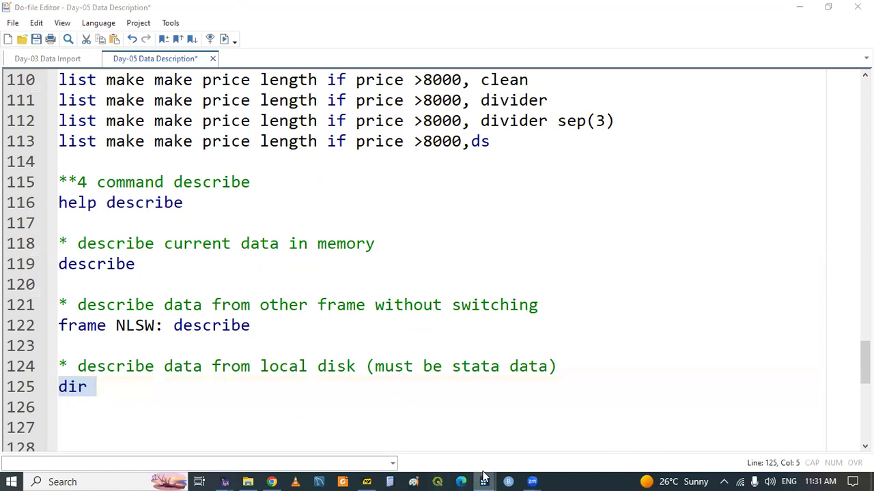
pyautogui.click(275, 437)
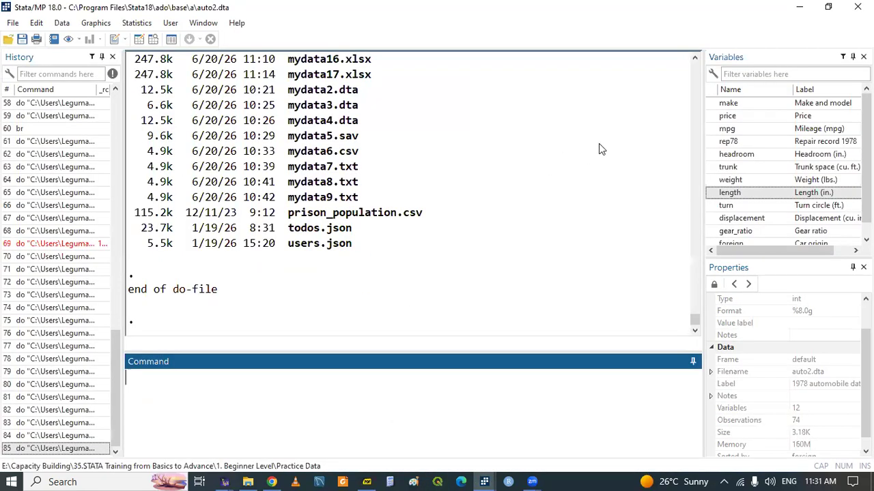
# Step: Find demo2.dta in the directory listing and copy its file name
pyautogui.click(691, 62)
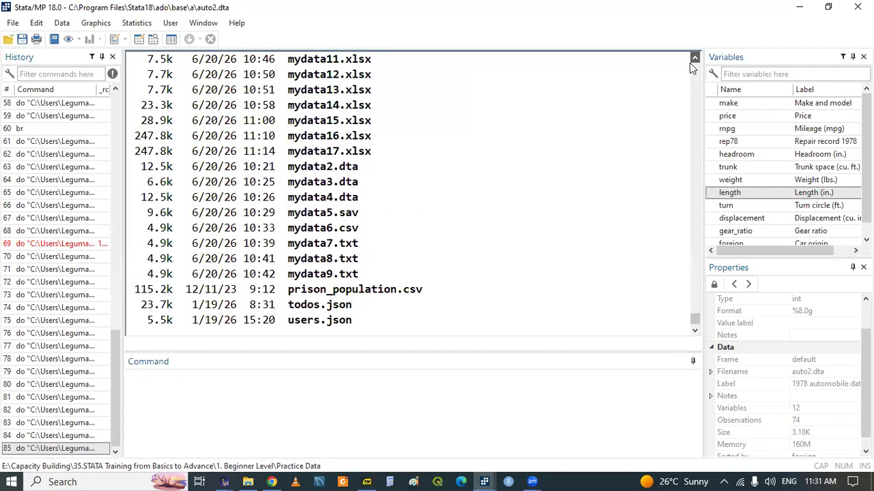
pyautogui.click(691, 62)
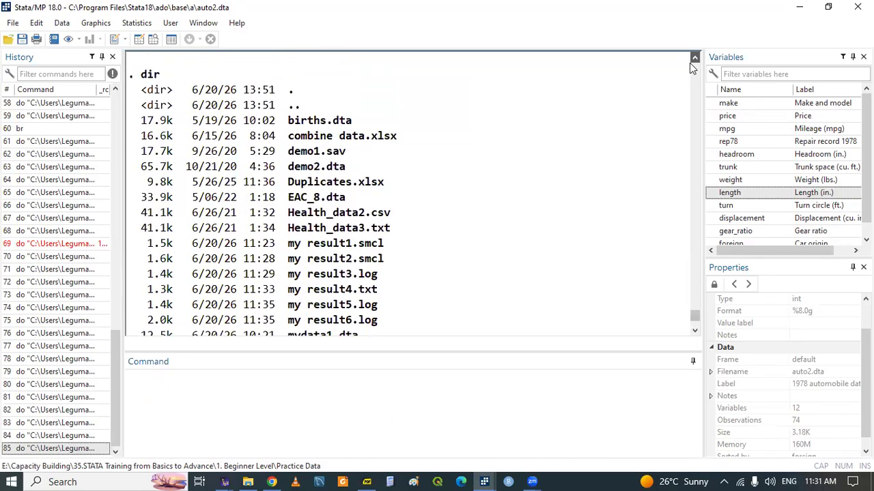
pyautogui.click(693, 60)
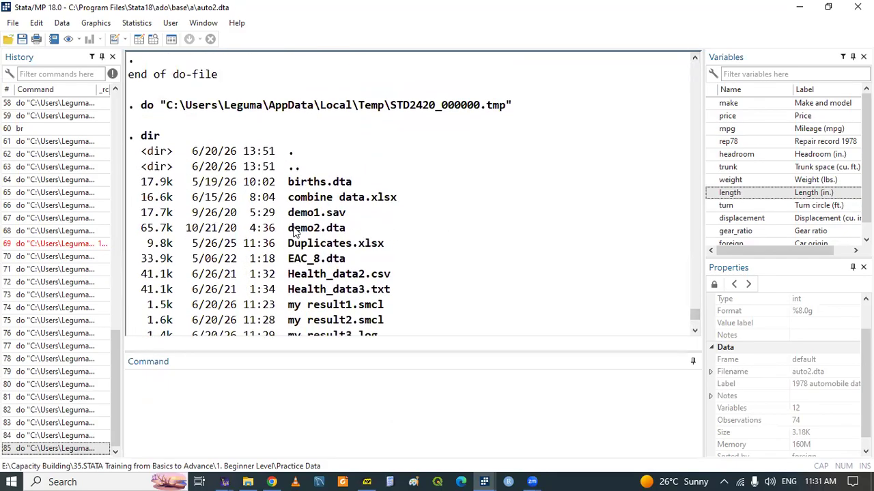
pyautogui.moveTo(287, 228); pyautogui.dragTo(346, 233)
pyautogui.rightClick(343, 237)
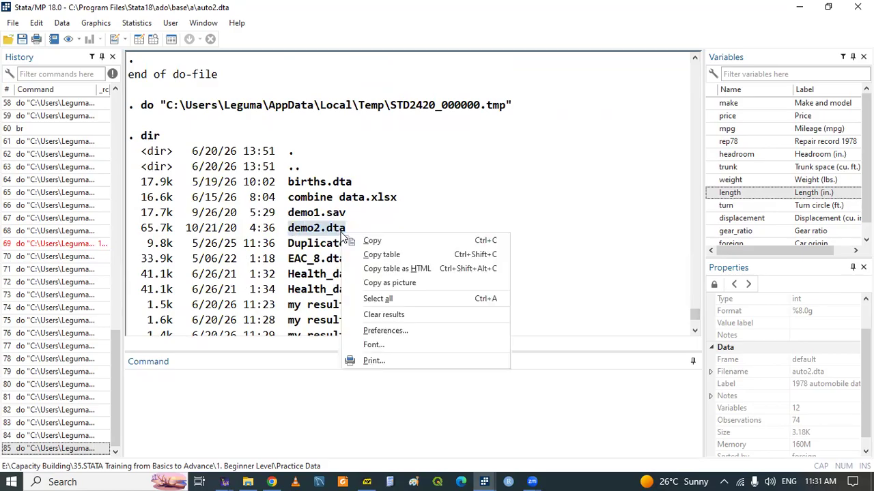
pyautogui.click(365, 241)
# Step: Begin line 127 of the do-file with describe and check the help for the keyword that precedes the file name
pyautogui.click(442, 476)
pyautogui.click(158, 425)
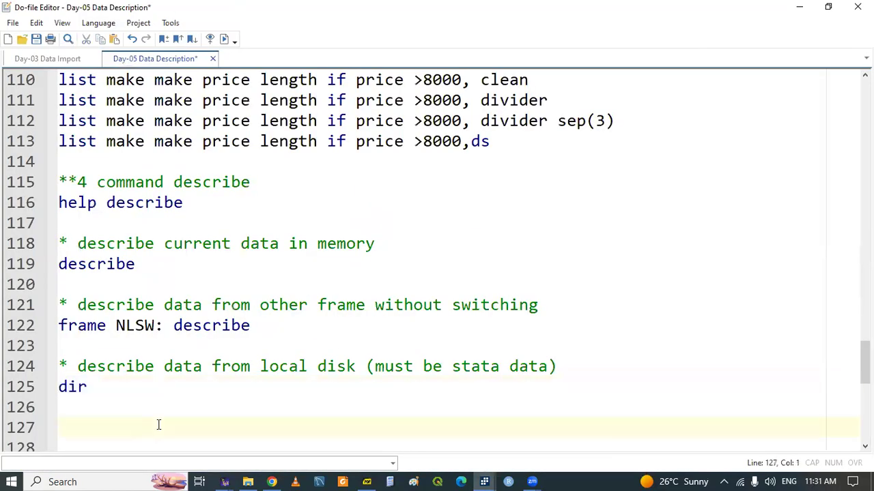
pyautogui.write('describe')
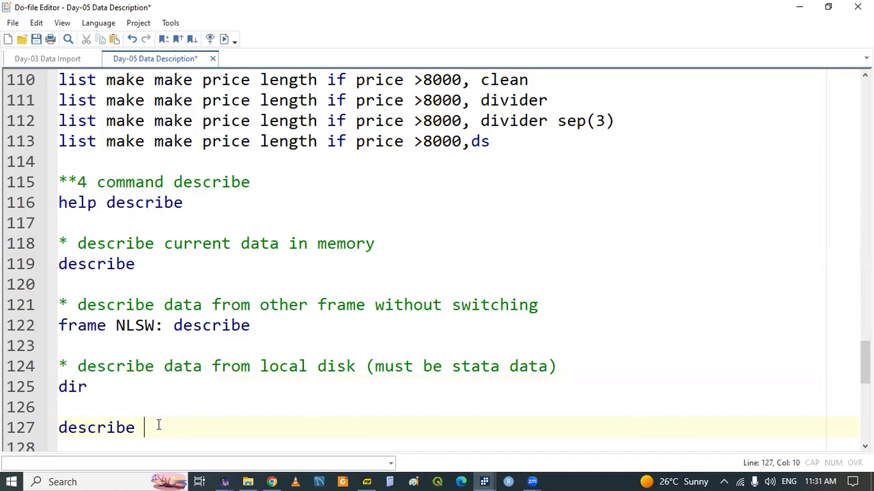
pyautogui.click(484, 482)
pyautogui.click(561, 432)
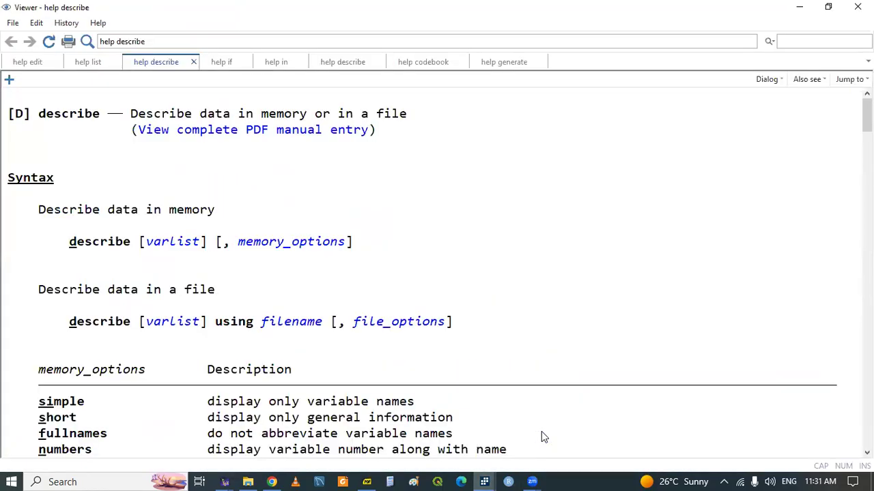
pyautogui.doubleClick(229, 328)
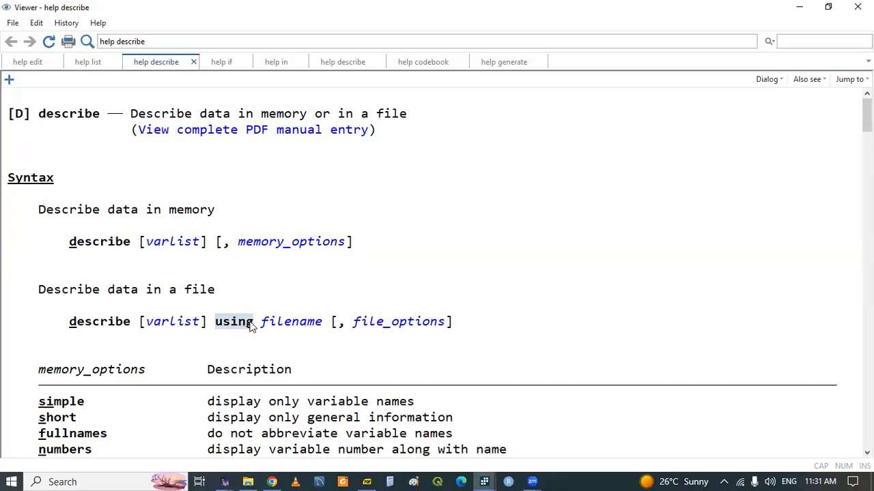
# Step: Complete line 127 of the do-file as "describe using demo2.dta" and add blank lines below it
pyautogui.click(484, 481)
pyautogui.click(416, 431)
pyautogui.write('using demo2.dta')
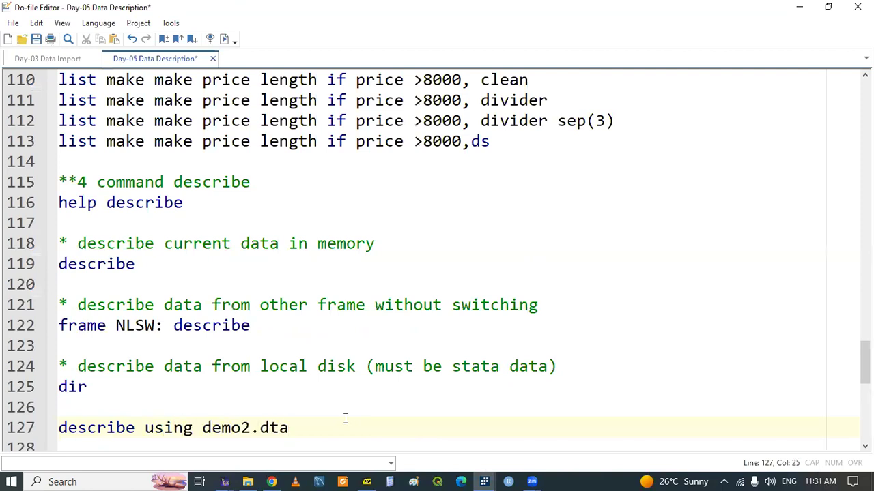
pyautogui.press('Return')
pyautogui.press('Return')
pyautogui.press('Return')
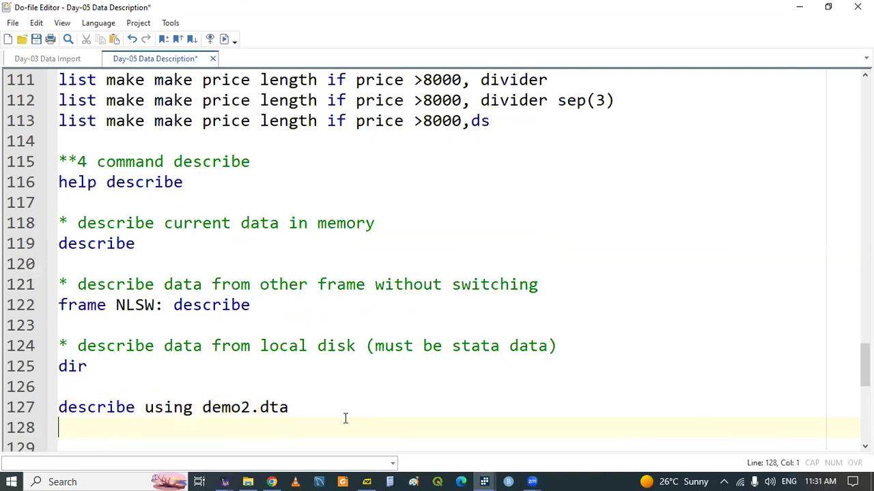
pyautogui.click(316, 366)
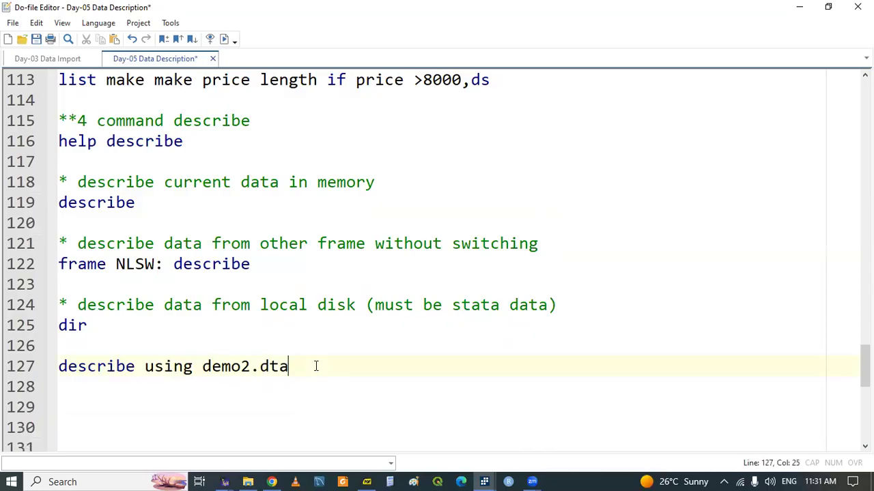
# Step: Run only the line "describe using demo2.dta" and bring up the main Stata window with its output
pyautogui.doubleClick(84, 366)
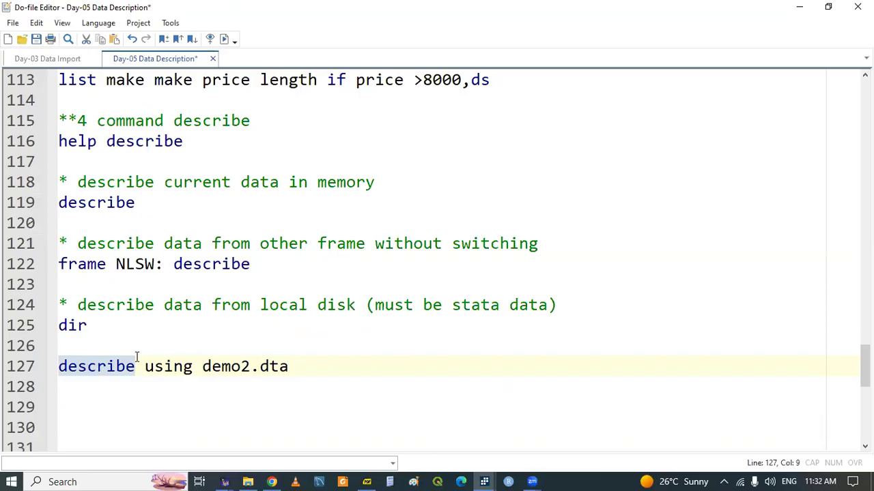
pyautogui.hotkey('shift', 'End')
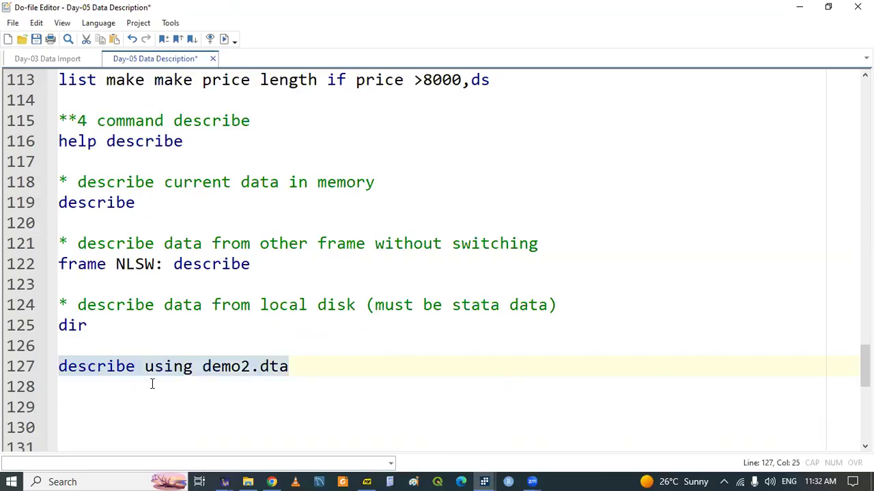
pyautogui.hotkey('ctrl', 'd')
pyautogui.click(484, 481)
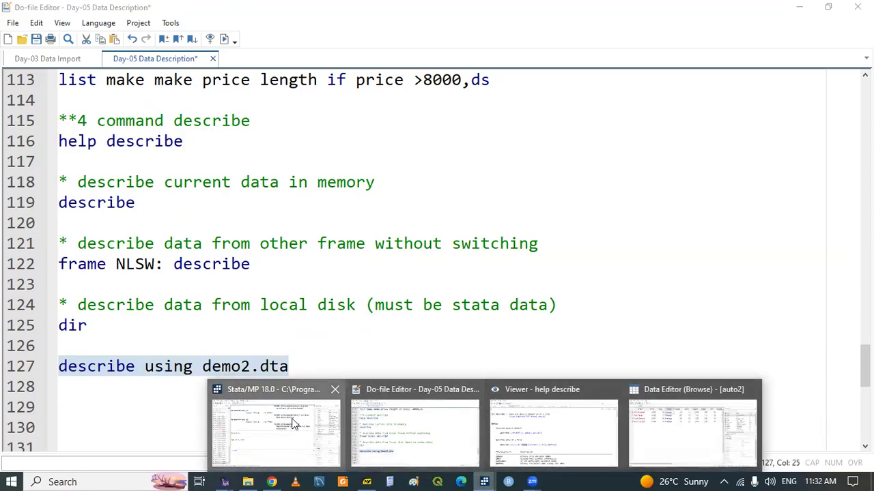
pyautogui.click(293, 419)
# Step: Examine the describe output of demo2.dta, including its numbers of observations and variables and the variable list
pyautogui.click(693, 60)
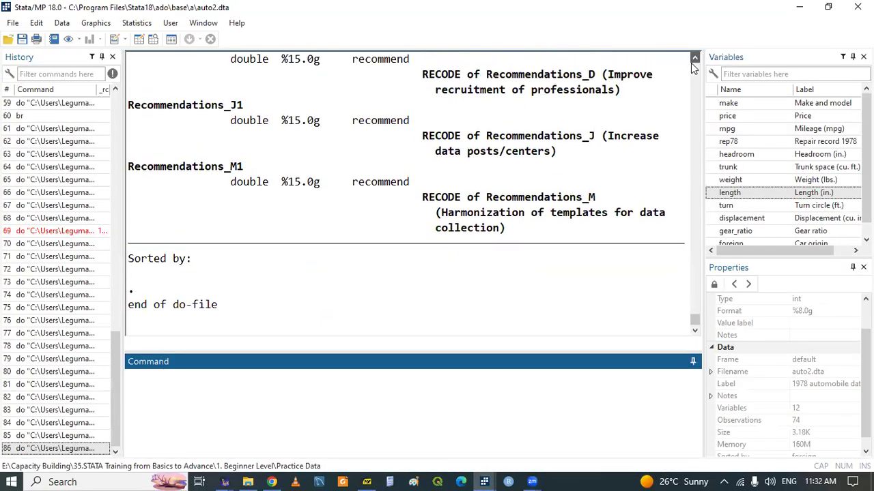
pyautogui.click(693, 60)
pyautogui.click(692, 61)
pyautogui.scroll(5, 694, 66)
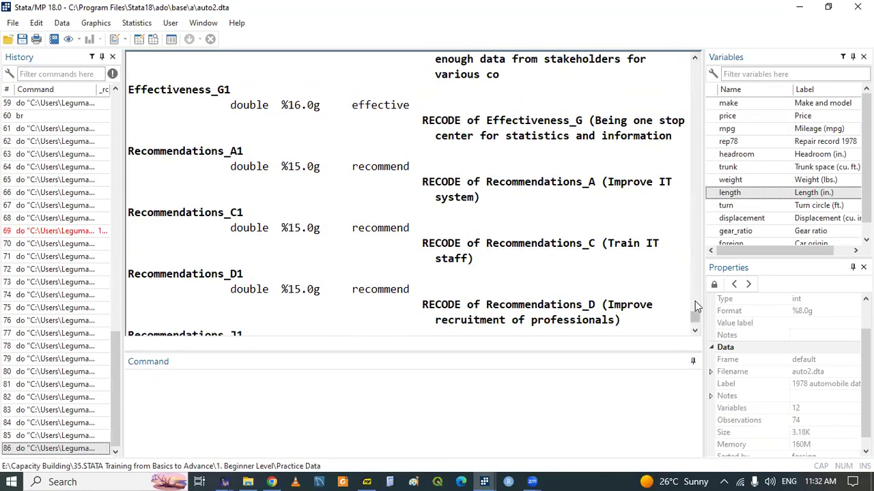
pyautogui.moveTo(695, 318); pyautogui.dragTo(697, 298)
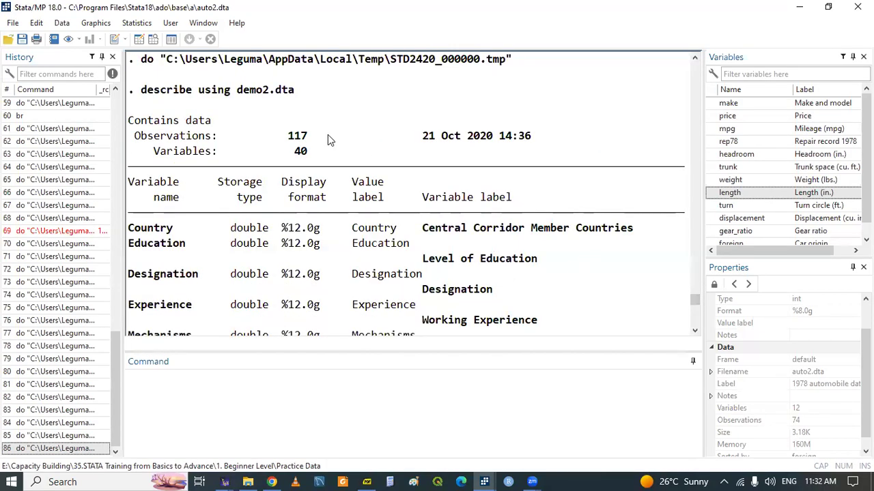
pyautogui.click(695, 332)
pyautogui.moveTo(695, 332); pyautogui.dragTo(694, 334)
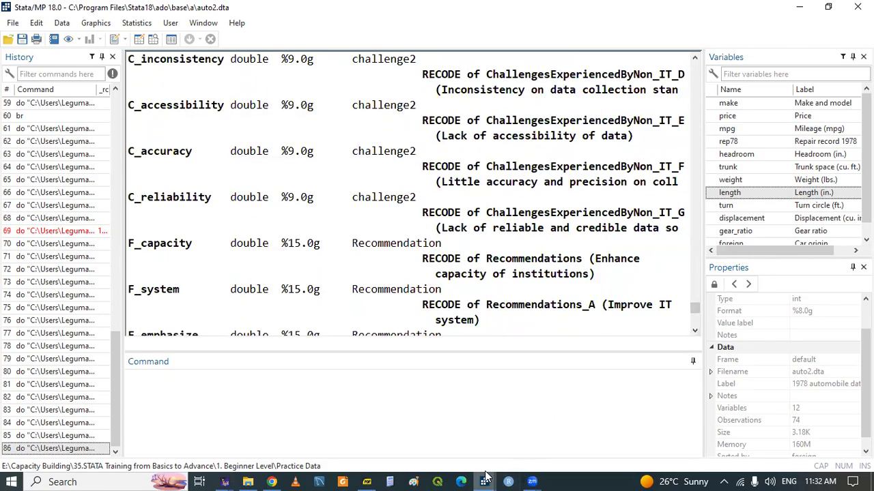
# Step: Return to the do-file, add blank lines at the end and write the heading "** describe options" on line 129
pyautogui.moveTo(484, 482)
pyautogui.click(421, 446)
pyautogui.click(229, 413)
pyautogui.press('Return')
pyautogui.press('Return')
pyautogui.press('Return')
pyautogui.press('Return')
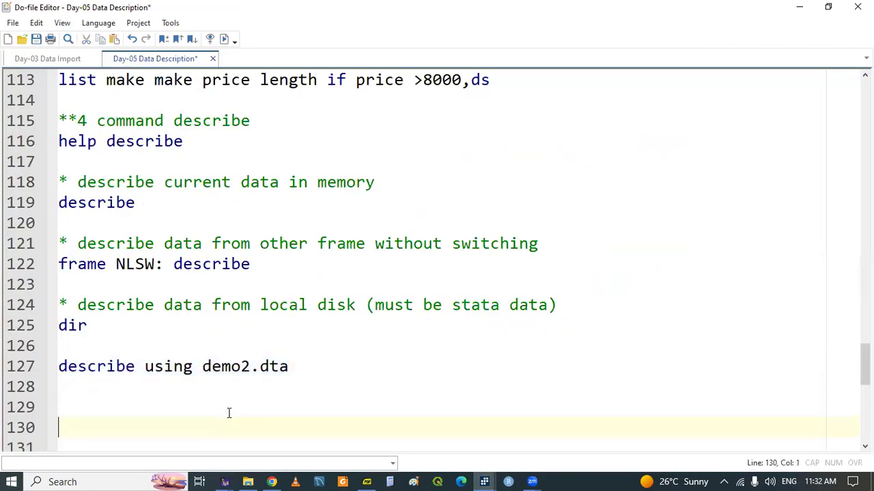
pyautogui.press('Up')
pyautogui.press('Up')
pyautogui.press('Up')
pyautogui.press('Up')
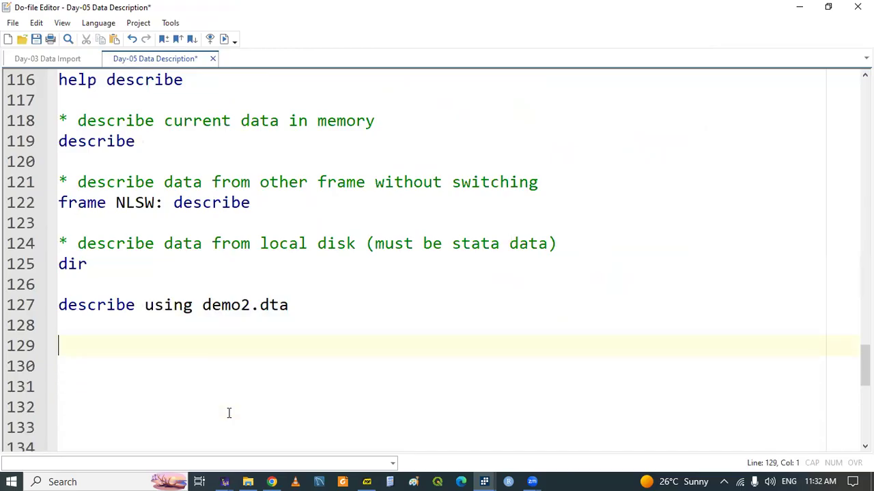
pyautogui.write('** desc')
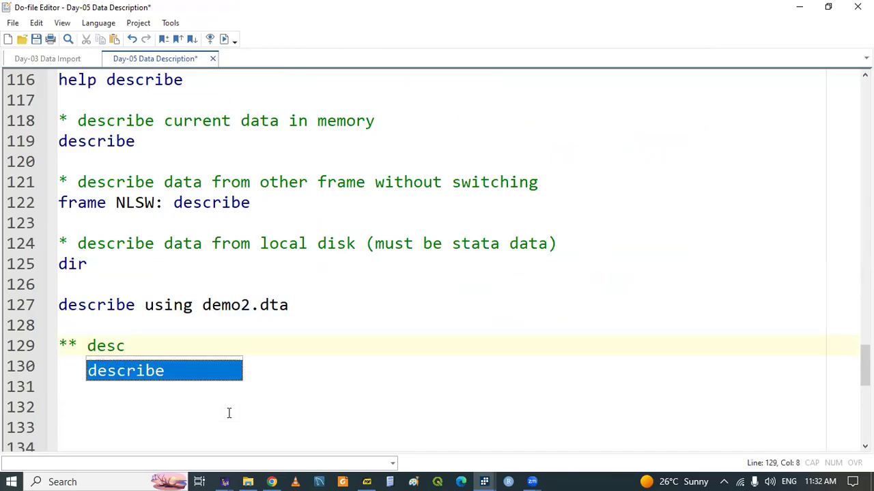
pyautogui.press('Return')
pyautogui.write('options')
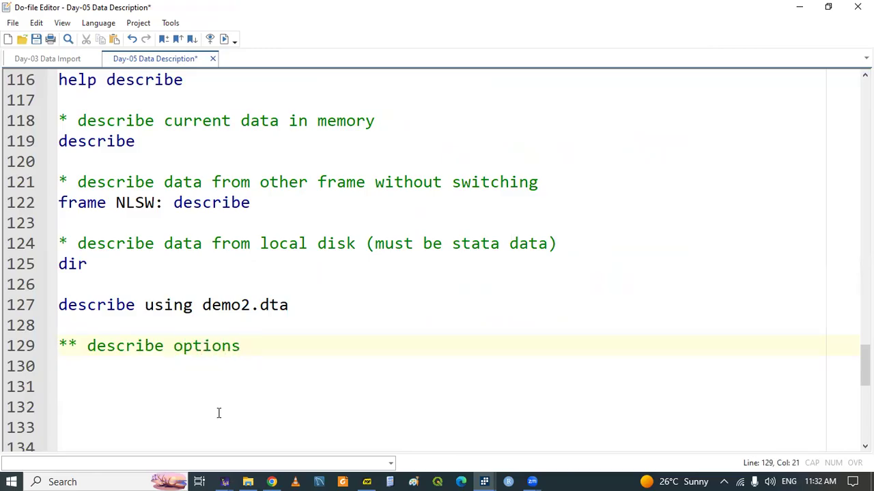
# Step: Write the command describe on line 130 below the options heading, run only that line and bring up its output in the main Stata window
pyautogui.click(119, 359)
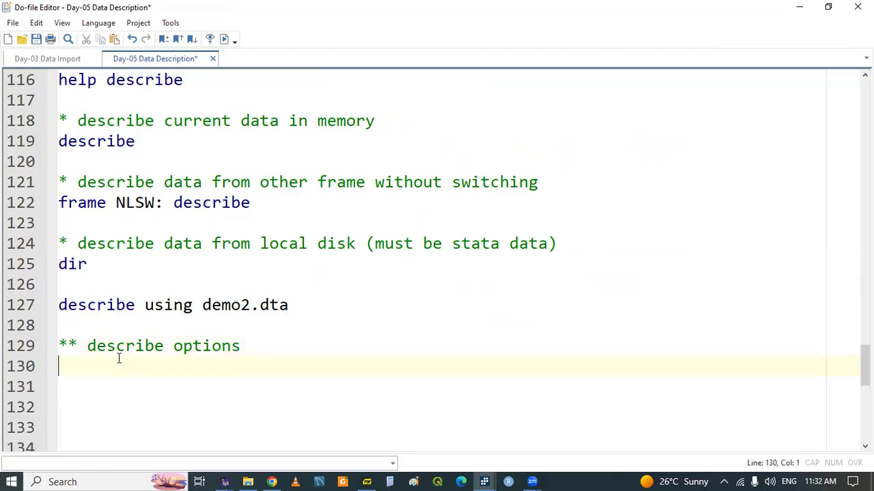
pyautogui.write('describe')
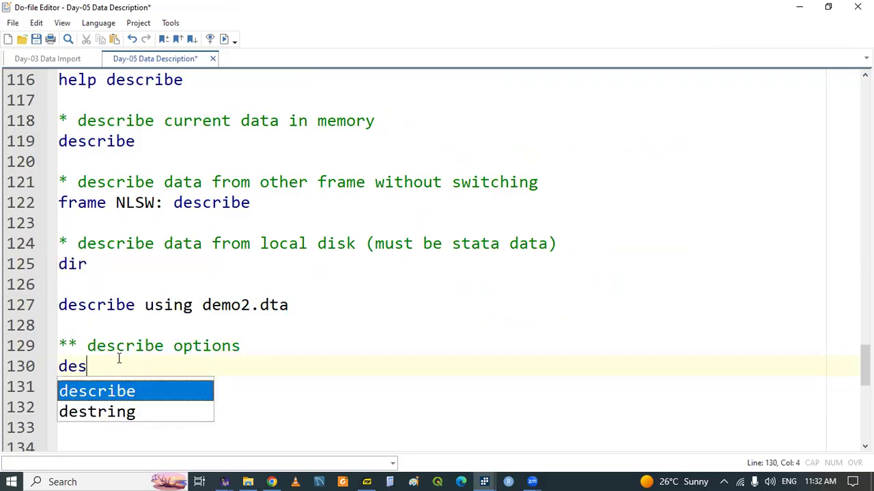
pyautogui.doubleClick(107, 369)
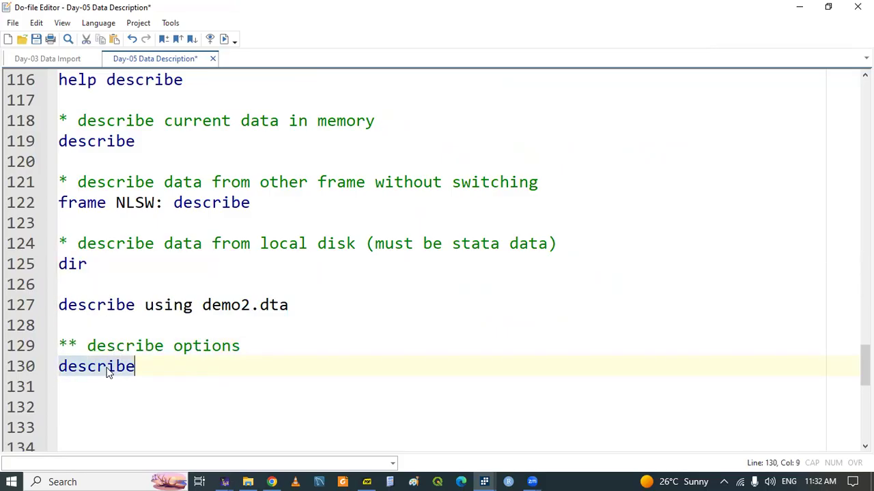
pyautogui.click(483, 478)
pyautogui.click(298, 429)
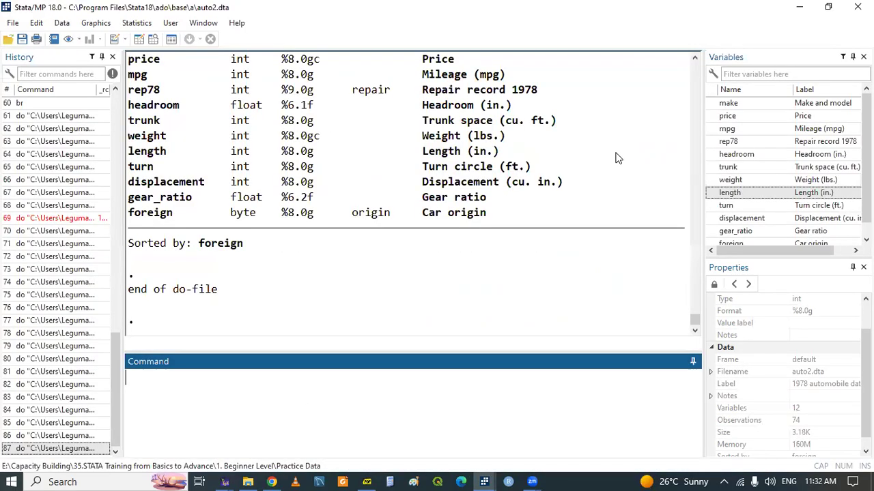
pyautogui.click(696, 58)
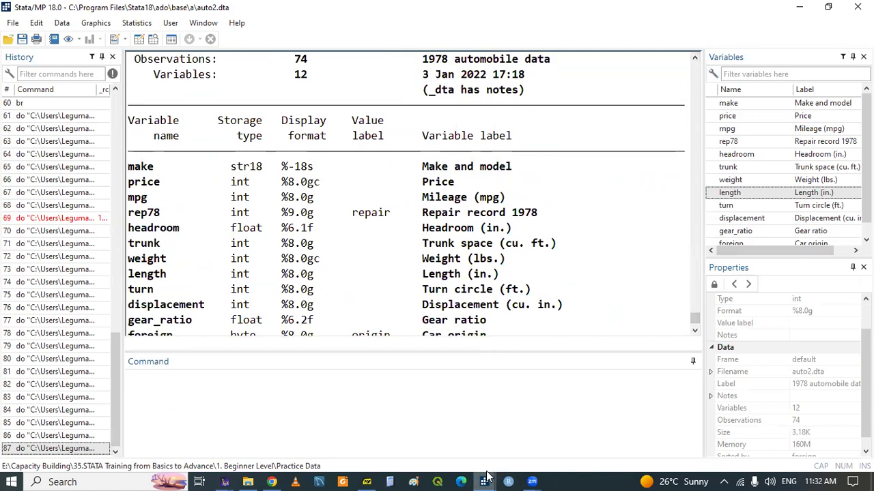
# Step: Bring up the help page for describe and examine its table of memory options
pyautogui.click(485, 482)
pyautogui.click(527, 427)
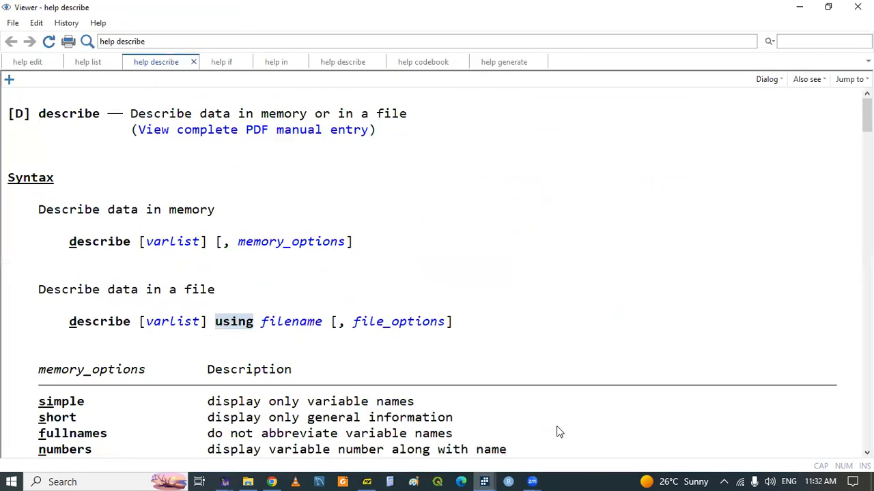
pyautogui.scroll(-3, 475, 328)
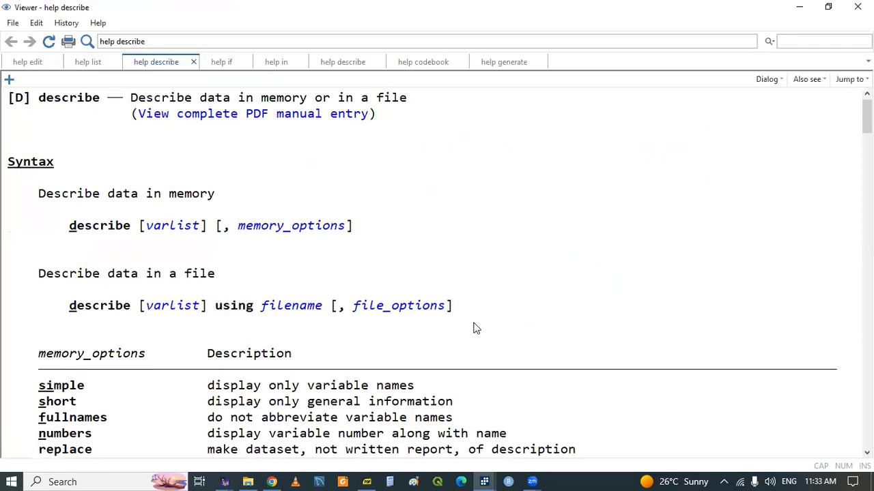
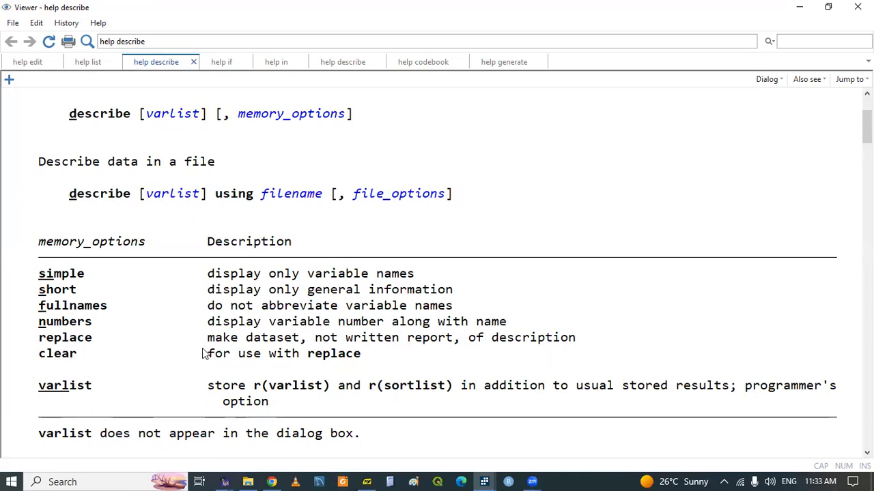
# Step: Return to the do-file and write "describe,simple //" on line 131, ready for an explanatory comment
pyautogui.click(485, 480)
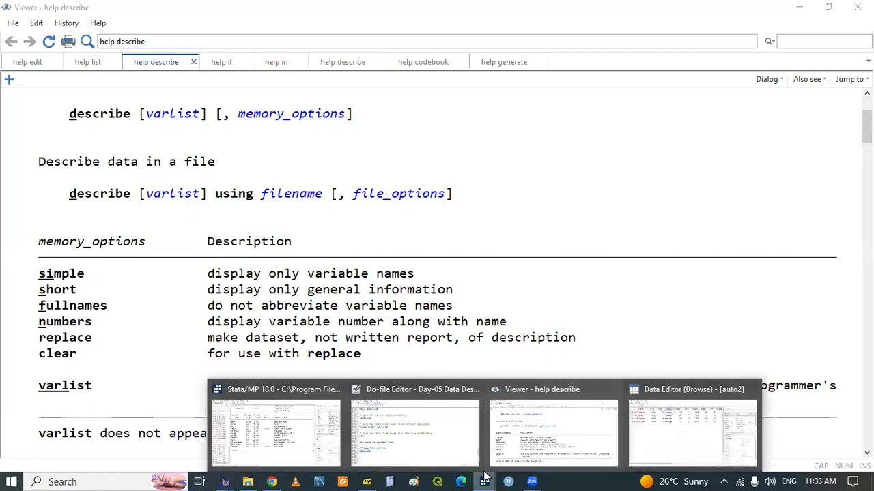
pyautogui.click(457, 425)
pyautogui.click(107, 386)
pyautogui.write('des ')
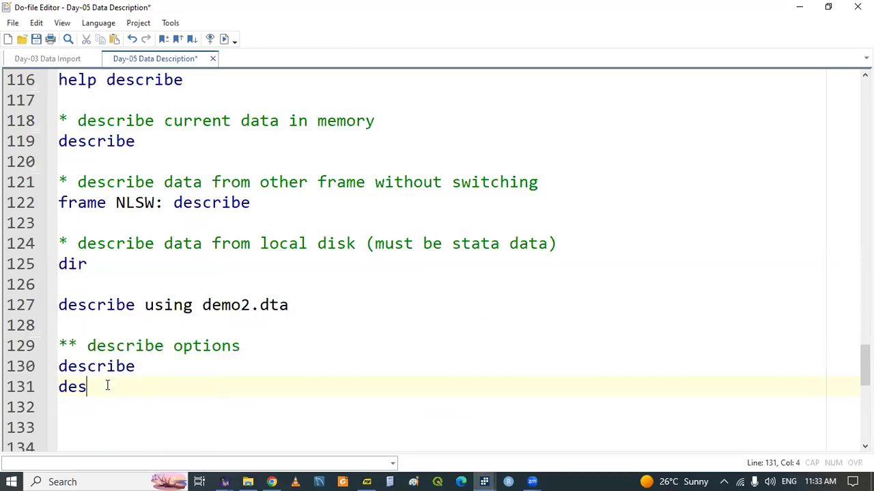
pyautogui.write('c')
pyautogui.press('Return')
pyautogui.write(',')
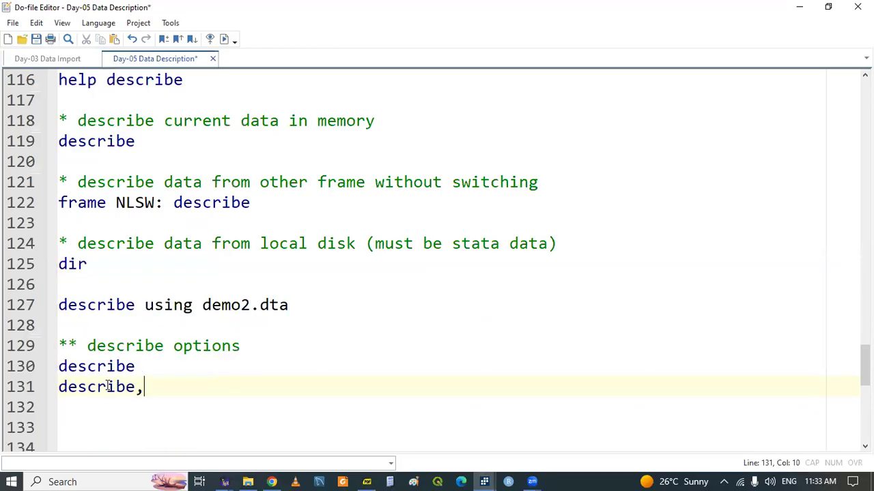
pyautogui.write('simple ')
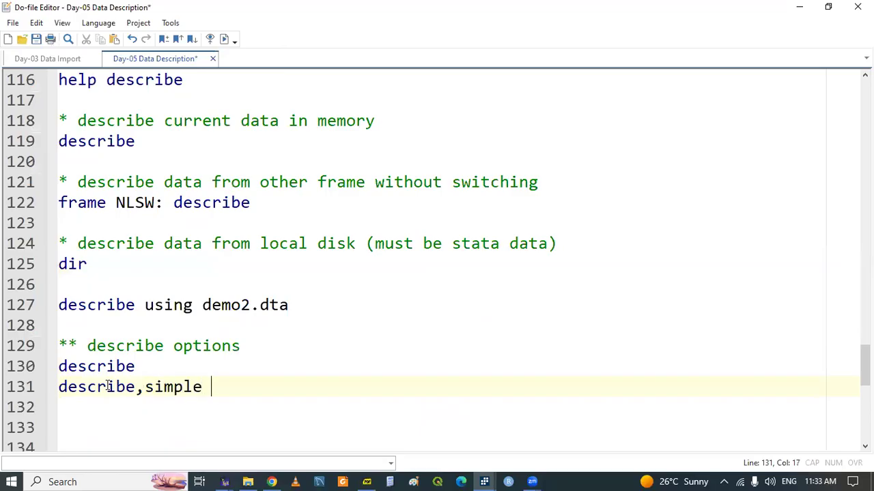
pyautogui.write('//')
# Step: Copy the simple option's description "display only variable names" from the describe help and paste it as the comment on line 131
pyautogui.moveTo(486, 476)
pyautogui.click(596, 441)
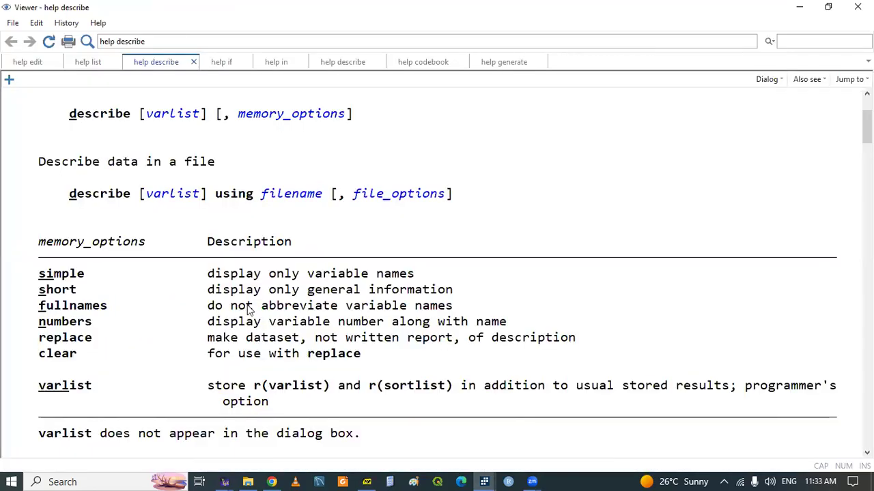
pyautogui.moveTo(209, 276); pyautogui.dragTo(414, 284)
pyautogui.rightClick(406, 284)
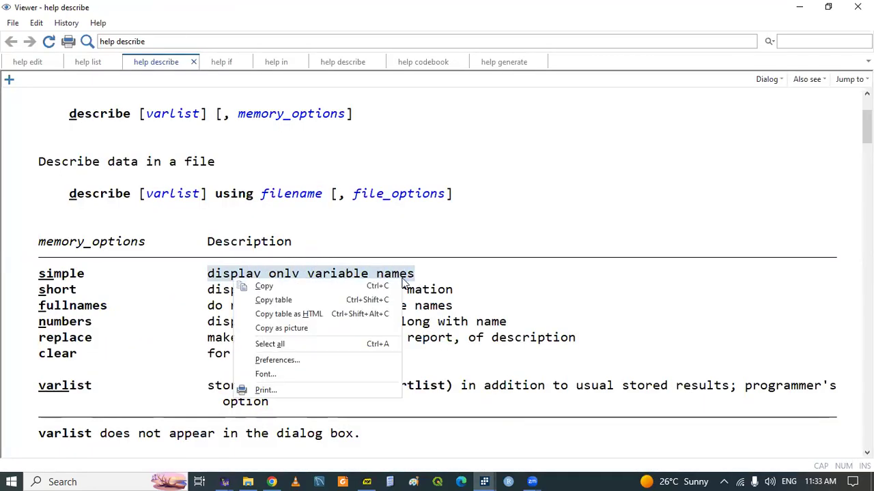
pyautogui.click(286, 287)
pyautogui.click(433, 244)
pyautogui.click(487, 479)
pyautogui.click(458, 444)
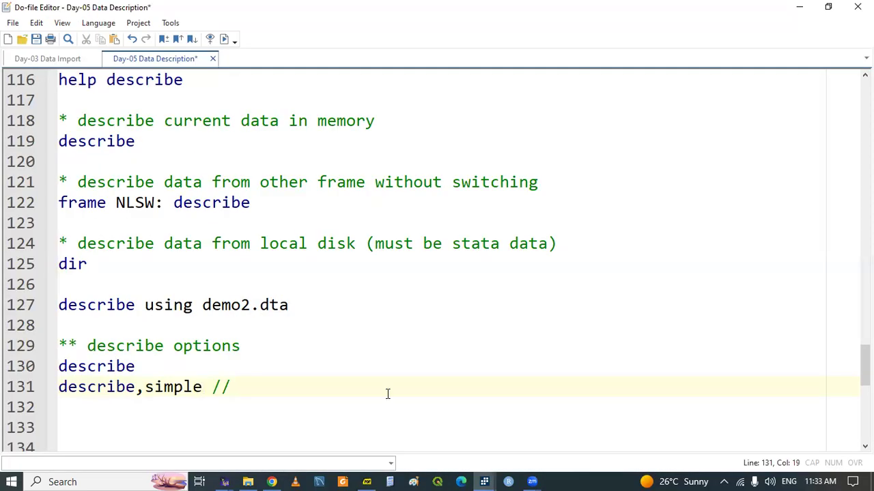
pyautogui.hotkey('ctrl', 'v')
# Step: Run only the describe,simple line and bring up its output in the main Stata window
pyautogui.doubleClick(91, 386)
pyautogui.hotkey('shift', 'End')
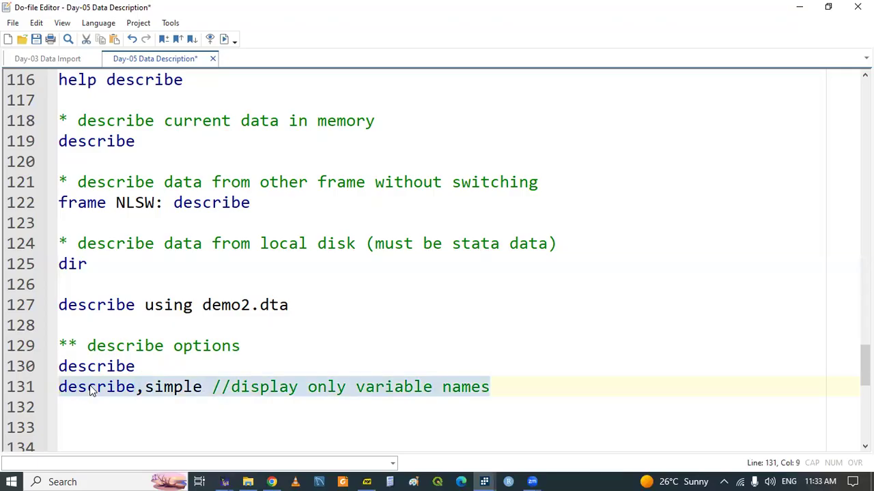
pyautogui.hotkey('ctrl', 'd')
pyautogui.moveTo(484, 480)
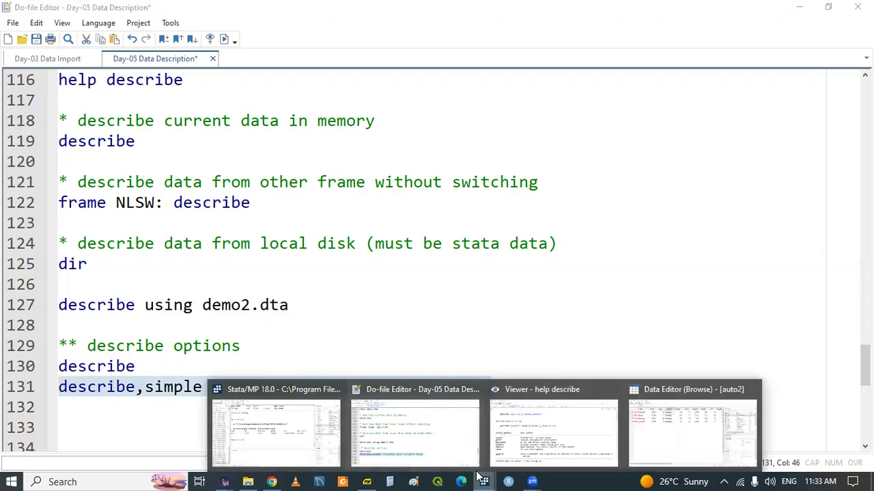
pyautogui.click(278, 428)
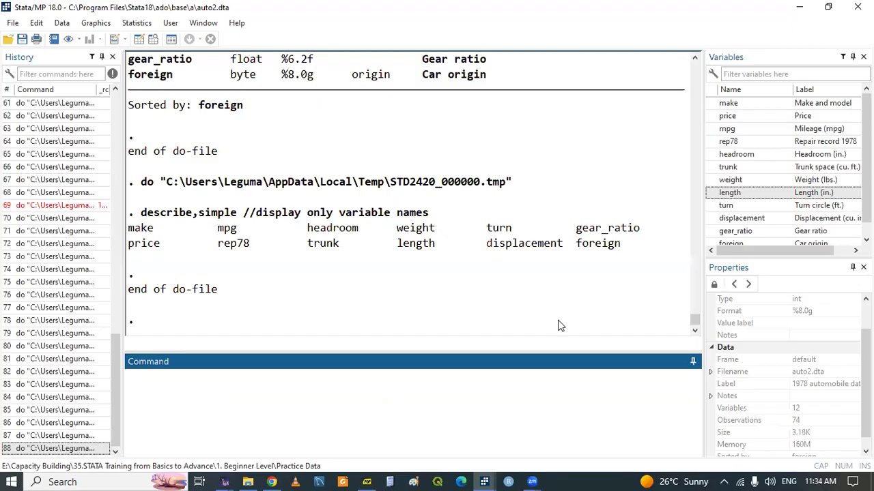
# Step: Return to the do-file, add five blank lines below the describe,simple command and place the cursor back on line 132
pyautogui.click(486, 477)
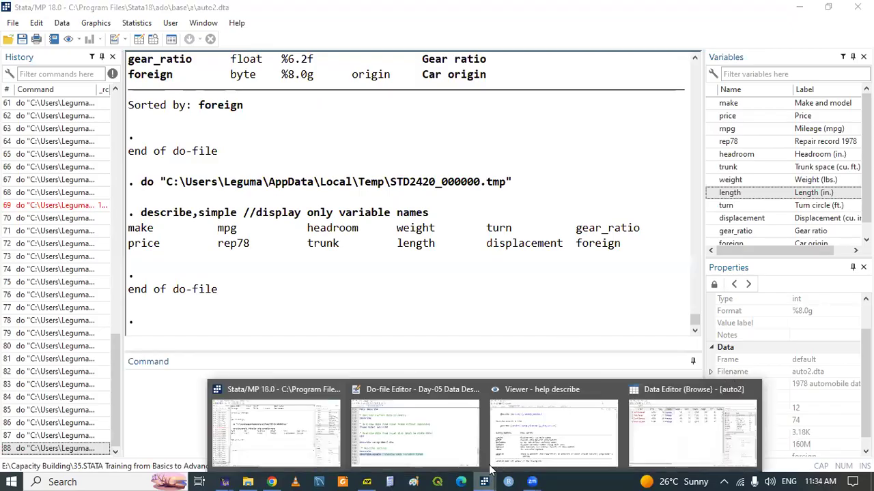
pyautogui.click(420, 430)
pyautogui.click(173, 402)
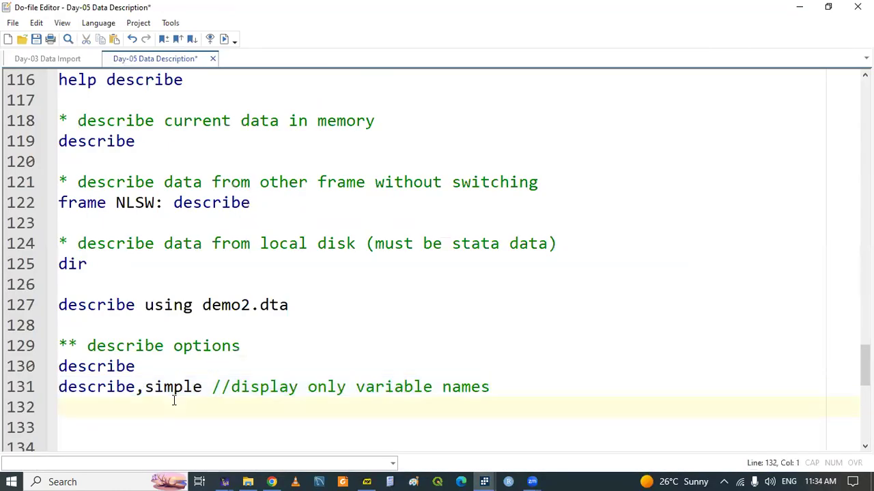
pyautogui.press('Return')
pyautogui.press('Return')
pyautogui.press('Return')
pyautogui.press('Return')
pyautogui.press('Return')
pyautogui.press('Up')
pyautogui.press('Up')
pyautogui.press('Up')
pyautogui.press('Up')
pyautogui.press('Up')
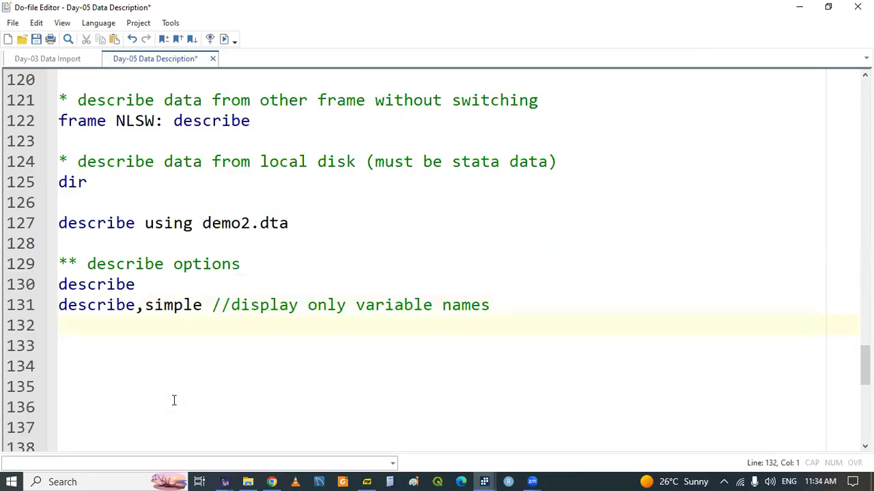
# Step: Check the describe help for the underlined abbreviations of the describe command and its simple option
pyautogui.click(483, 482)
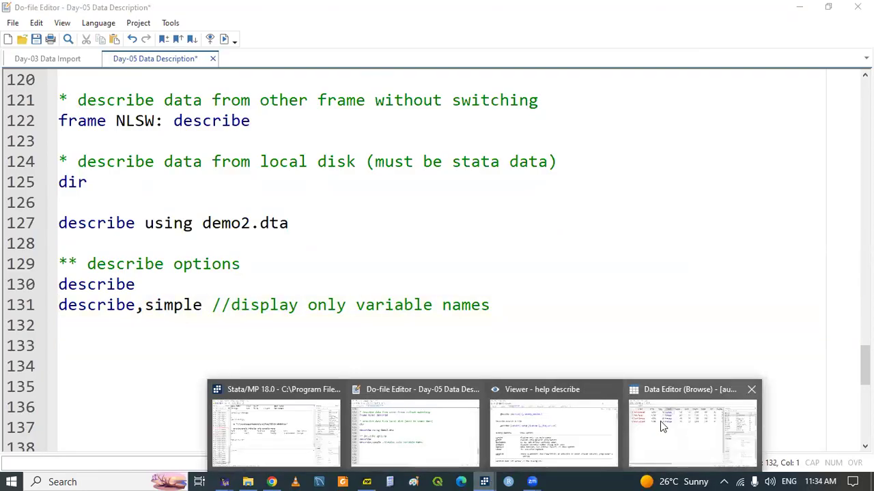
pyautogui.click(583, 422)
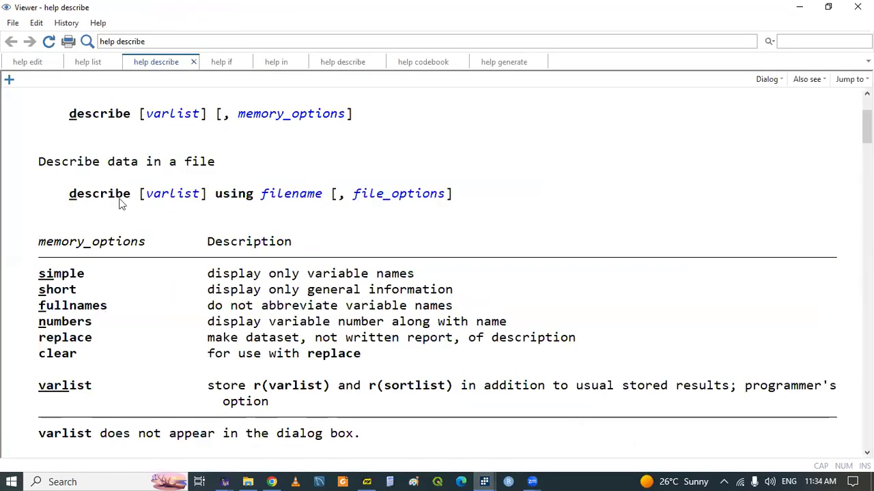
pyautogui.click(75, 200)
pyautogui.moveTo(42, 281); pyautogui.dragTo(48, 281)
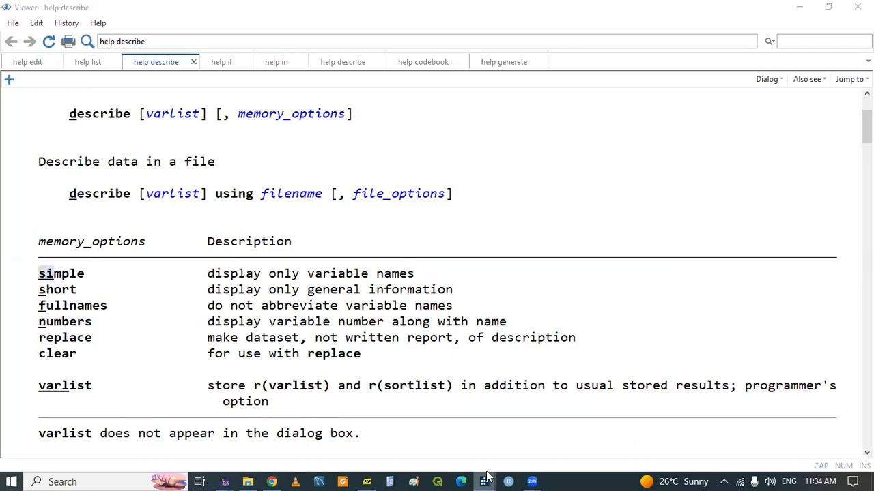
# Step: Write "d,si // short form of describe,simple" on line 132 of the do-file, reusing the command text from line 131
pyautogui.moveTo(485, 481)
pyautogui.click(412, 437)
pyautogui.write('d')
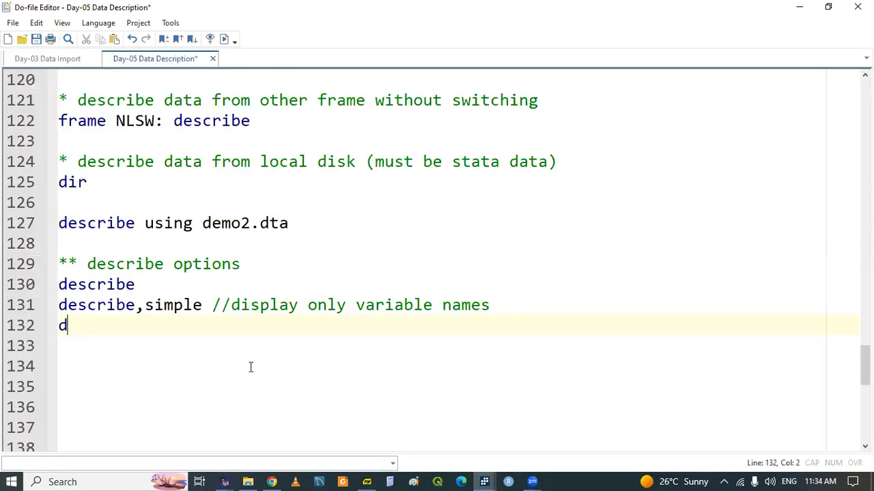
pyautogui.write(',si // short form of')
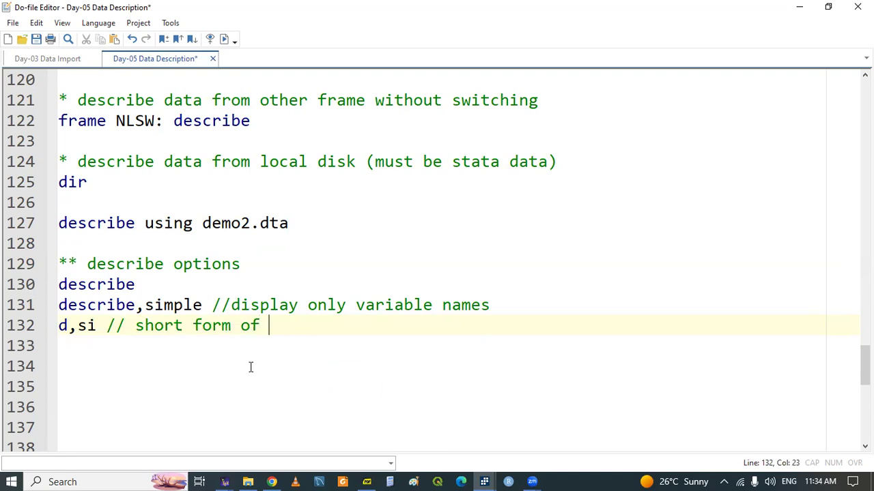
pyautogui.moveTo(59, 305); pyautogui.dragTo(206, 305)
pyautogui.hotkey('ctrl', 'c')
pyautogui.click(322, 335)
pyautogui.click(298, 328)
pyautogui.hotkey('ctrl', 'v')
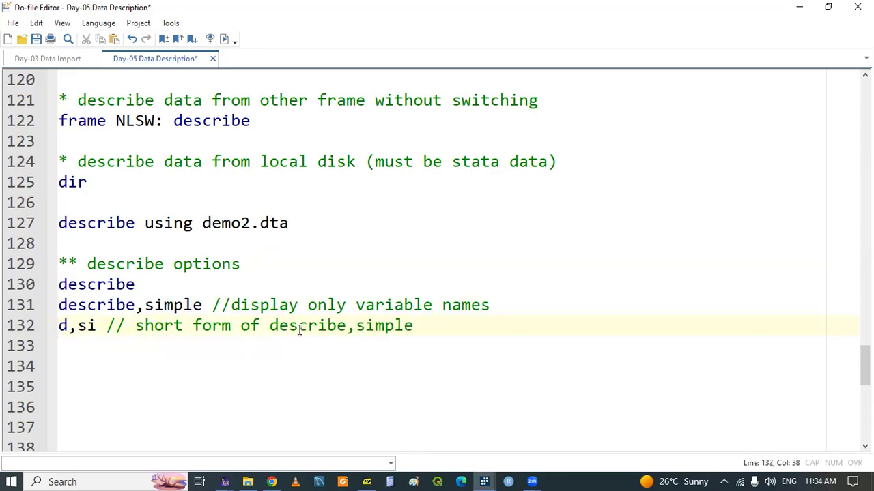
# Step: Run only the abbreviated d,si line and bring up its output in the main Stata window
pyautogui.tripleClick(276, 326)
pyautogui.hotkey('shift', 'Left')
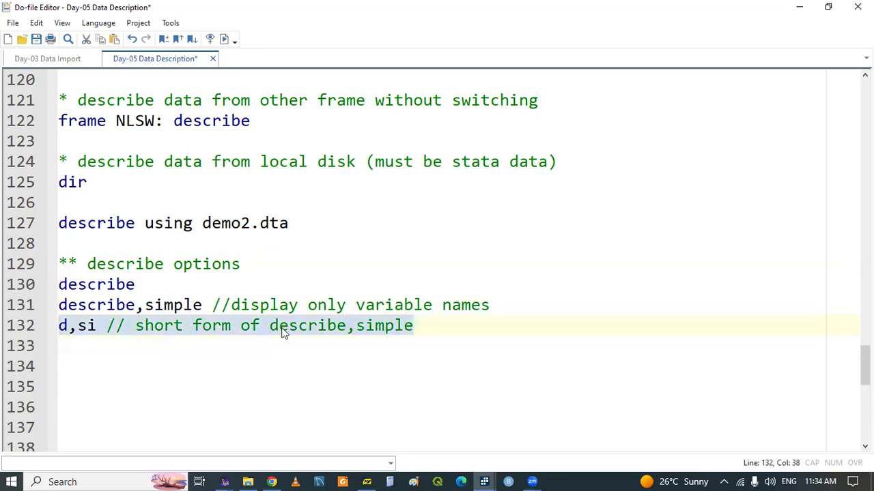
pyautogui.hotkey('ctrl', 'd')
pyautogui.click(488, 479)
pyautogui.click(251, 441)
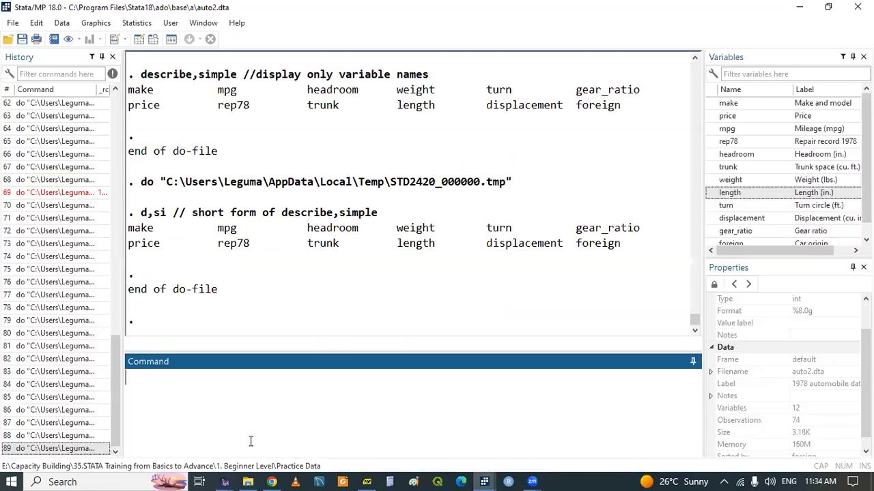
# Step: Return to the do-file and place the cursor on line 134, leaving one blank line below the d,si command
pyautogui.click(481, 480)
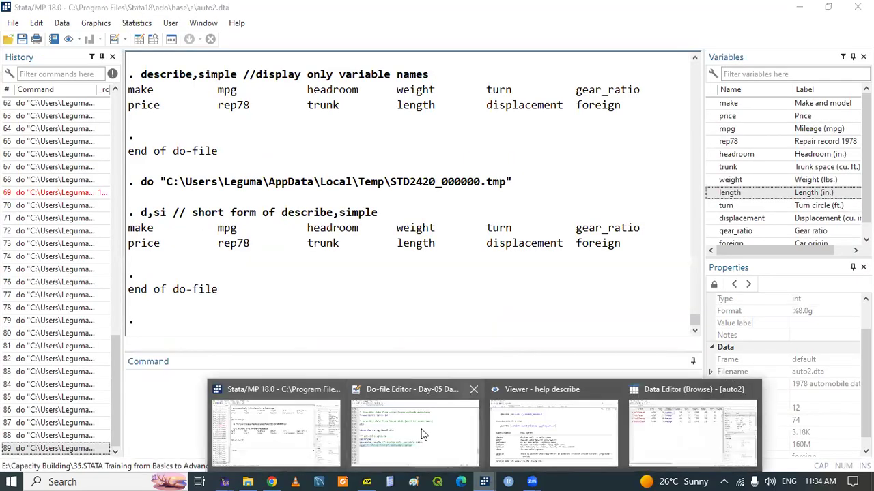
pyautogui.click(419, 432)
pyautogui.click(100, 375)
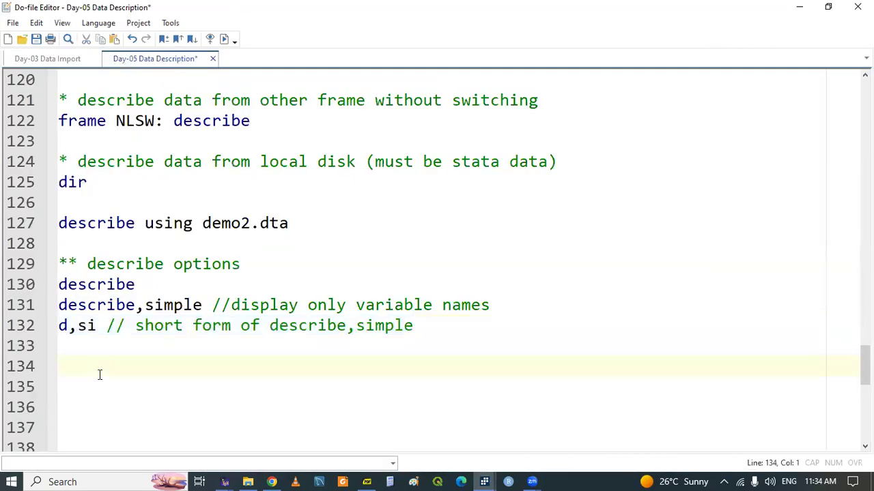
pyautogui.press('Down')
pyautogui.press('Down')
pyautogui.press('Down')
pyautogui.press('Down')
pyautogui.press('Down')
pyautogui.press('Up')
pyautogui.press('Up')
pyautogui.press('Up')
pyautogui.press('Up')
pyautogui.press('Up')
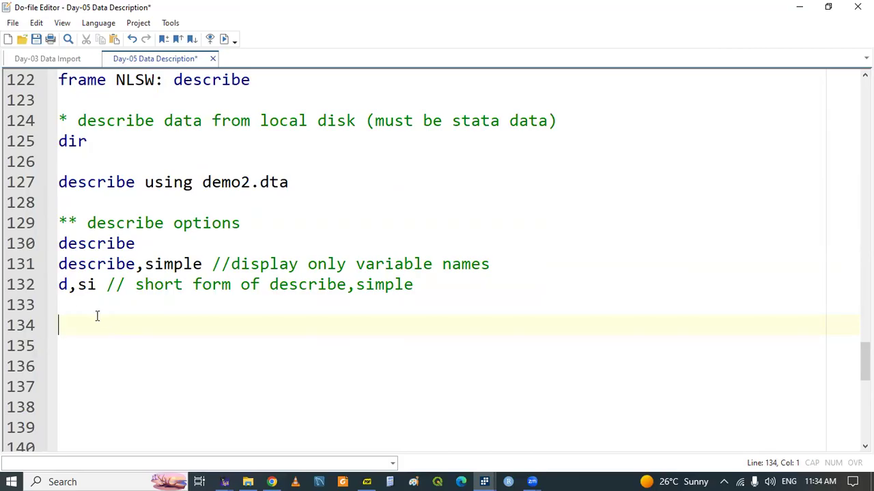
# Step: Check the short option in the describe help's memory options table and return to the do-file
pyautogui.moveTo(484, 482)
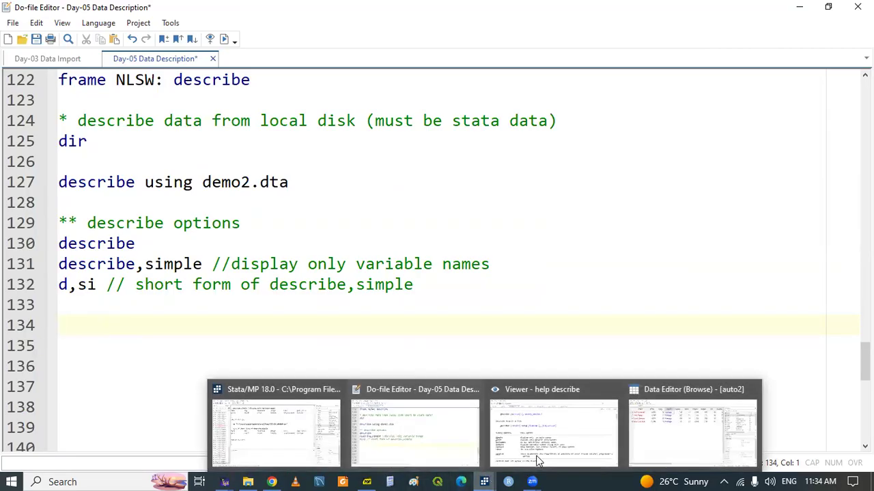
pyautogui.click(564, 433)
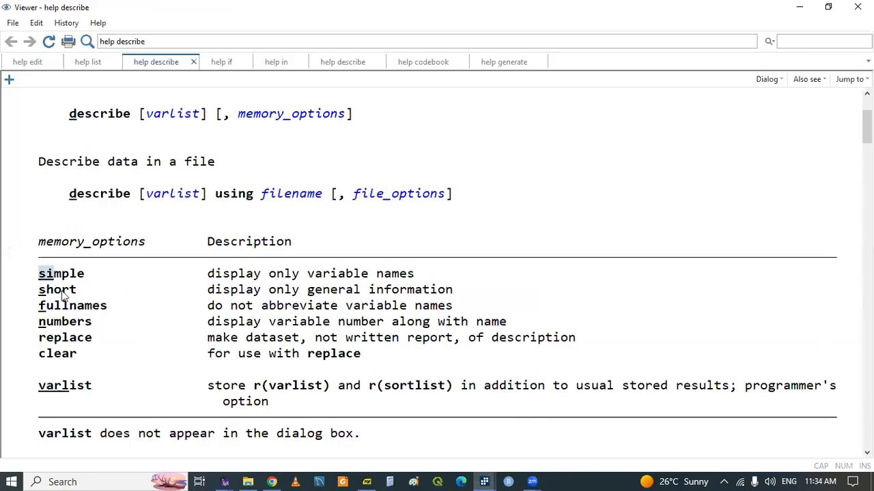
pyautogui.moveTo(484, 482)
pyautogui.click(399, 422)
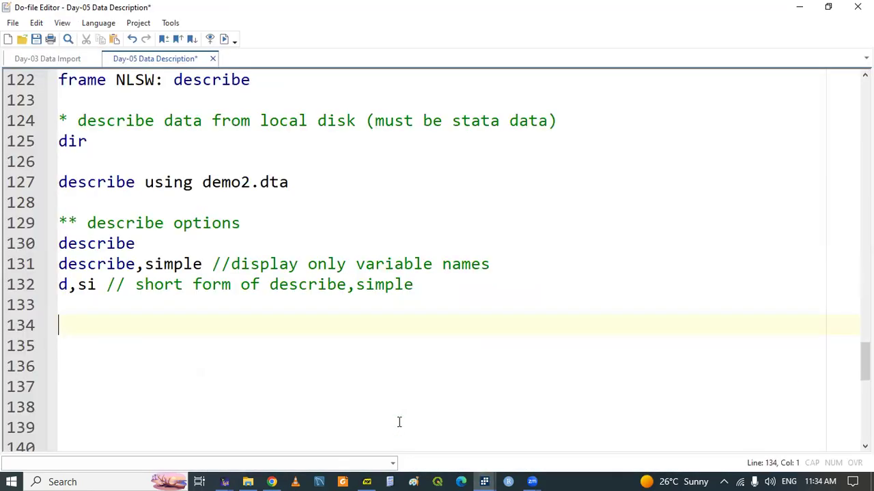
# Step: Write "describe,short //display only general information" on line 134, copying the short option's description from the describe help
pyautogui.write('des')
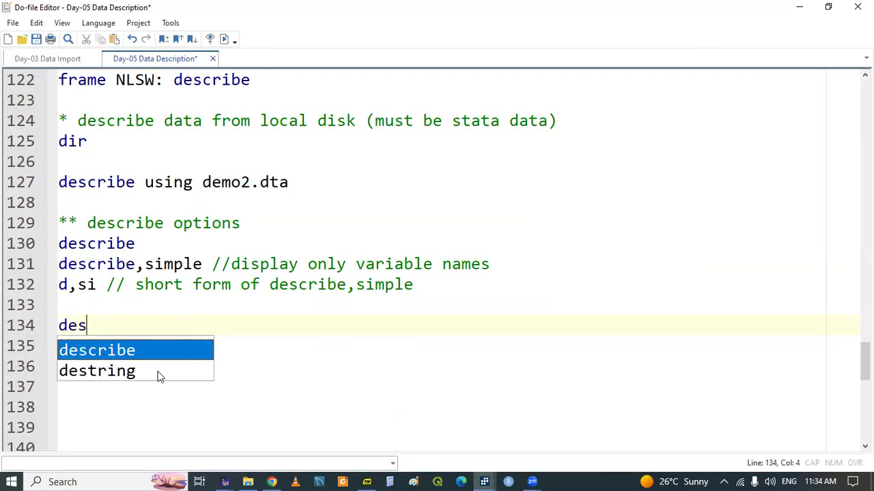
pyautogui.write('cribe,short')
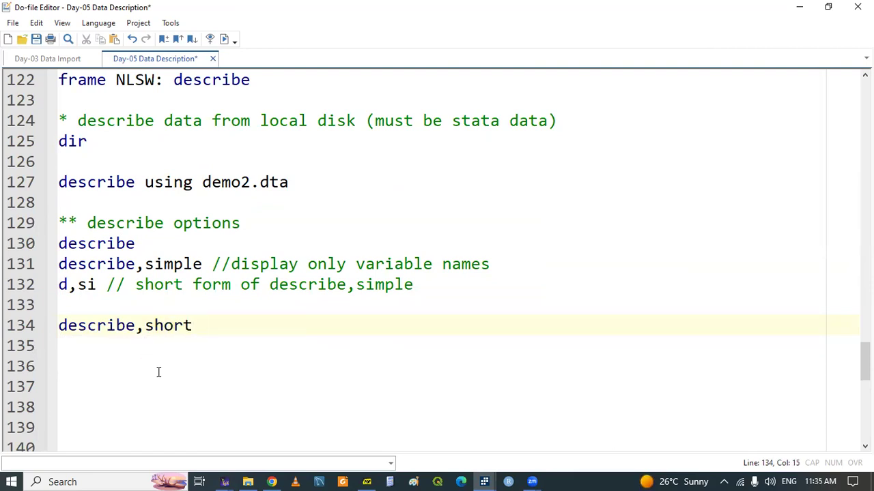
pyautogui.write('//')
pyautogui.moveTo(481, 478)
pyautogui.click(548, 431)
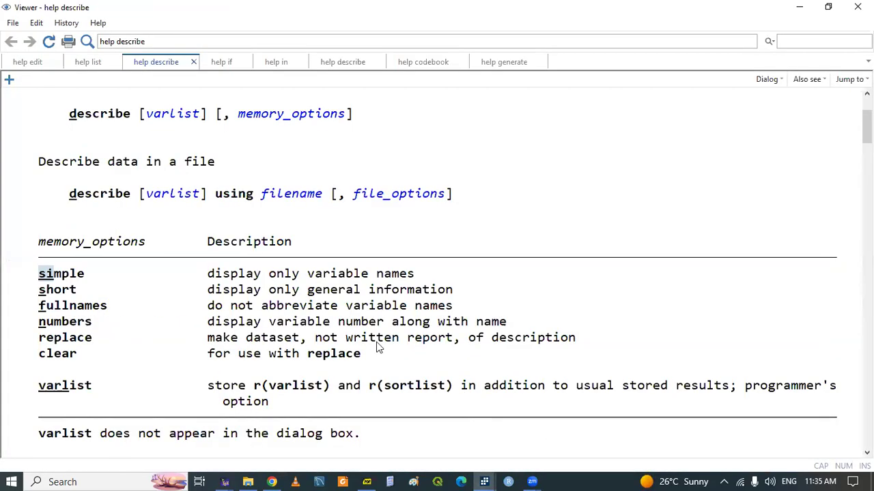
pyautogui.moveTo(209, 291); pyautogui.dragTo(452, 291)
pyautogui.rightClick(451, 292)
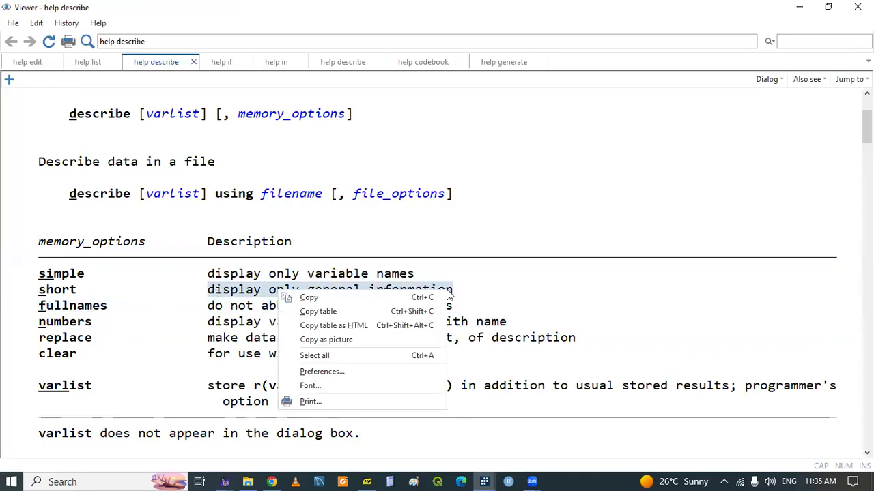
pyautogui.click(374, 298)
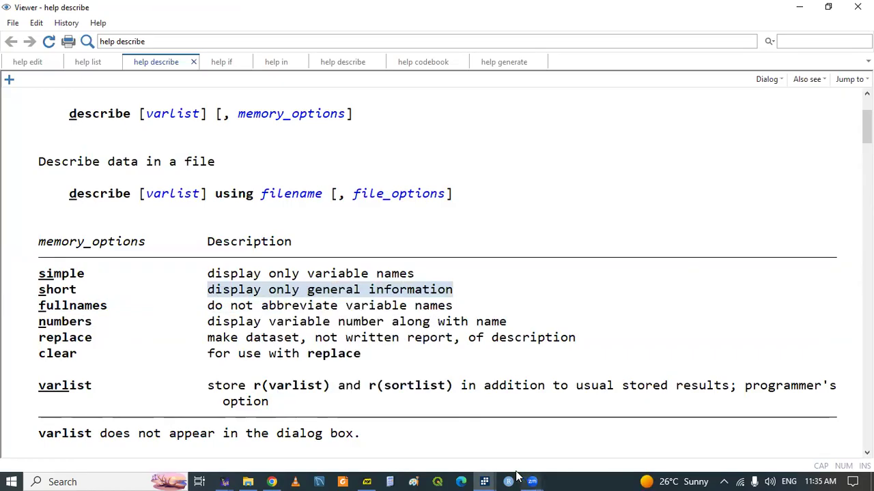
pyautogui.moveTo(483, 480)
pyautogui.click(442, 456)
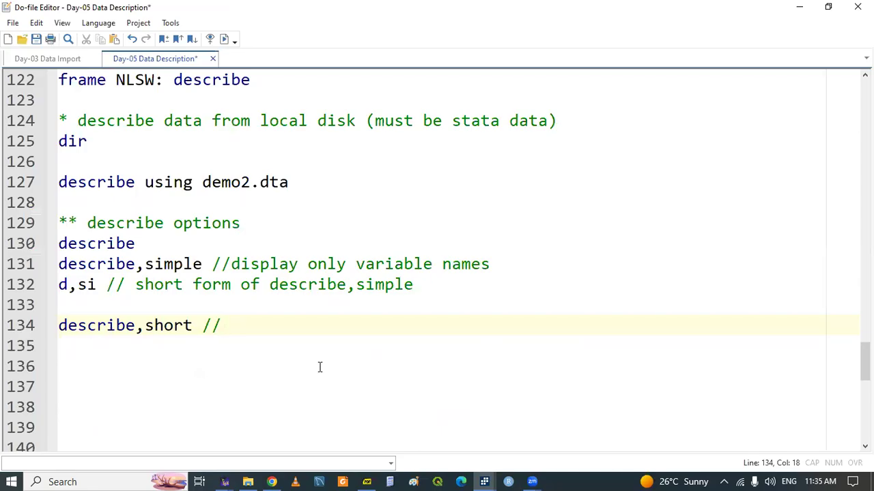
pyautogui.hotkey('ctrl', 'v')
# Step: Run only the describe,short line and check the observation and variable counts in the main Stata window's output
pyautogui.tripleClick(103, 324)
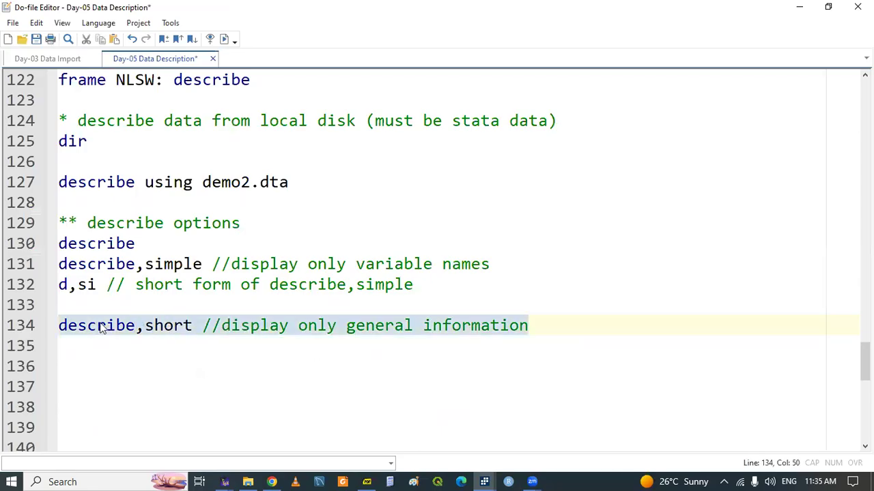
pyautogui.hotkey('ctrl', 'd')
pyautogui.click(484, 481)
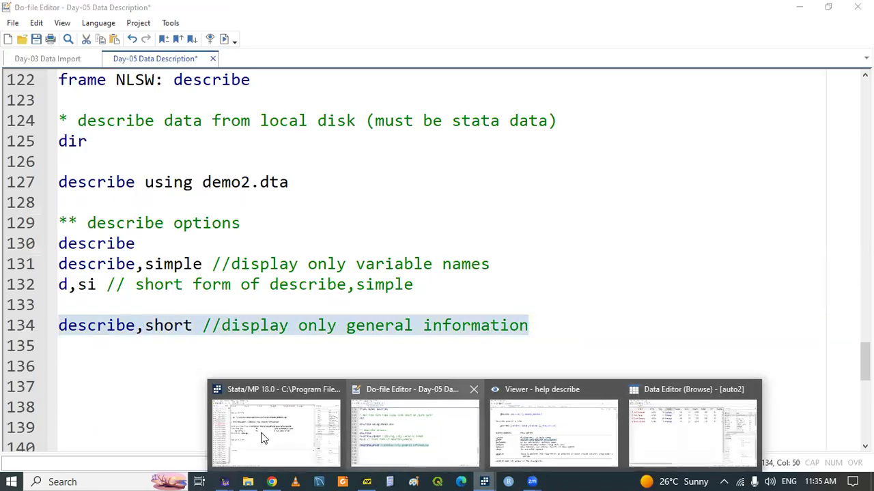
pyautogui.click(259, 429)
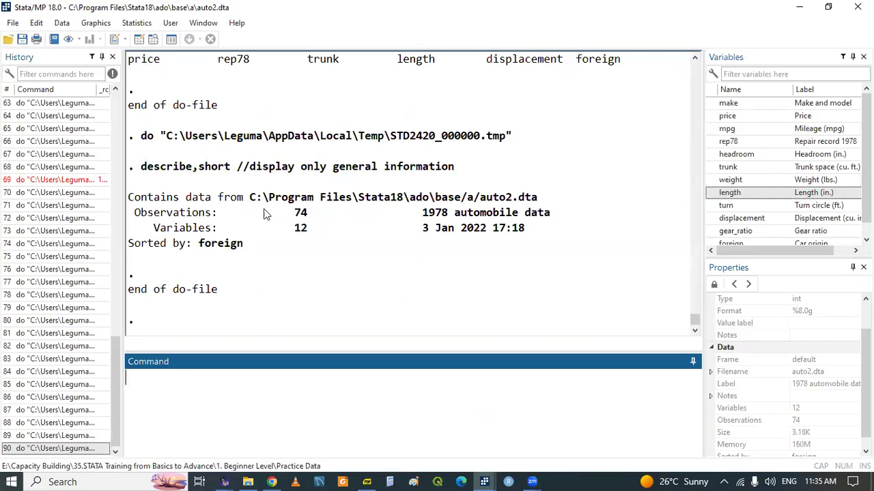
pyautogui.doubleClick(301, 212)
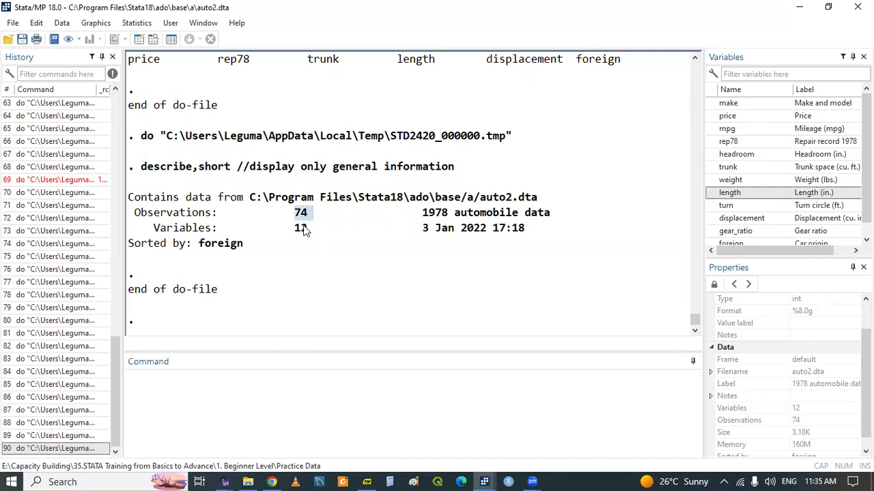
pyautogui.click(286, 237)
# Step: Return to the do-file, duplicate the describe,short line onto line 135 and abbreviate its command to d,s
pyautogui.click(483, 480)
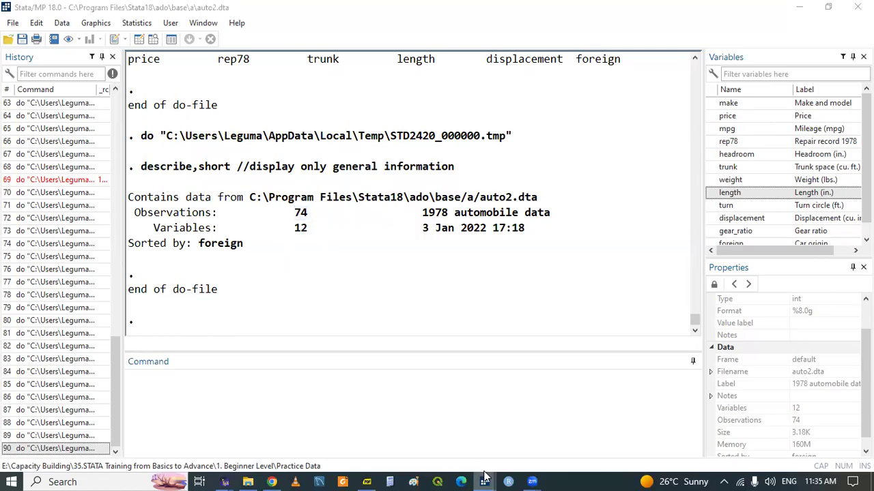
pyautogui.click(445, 434)
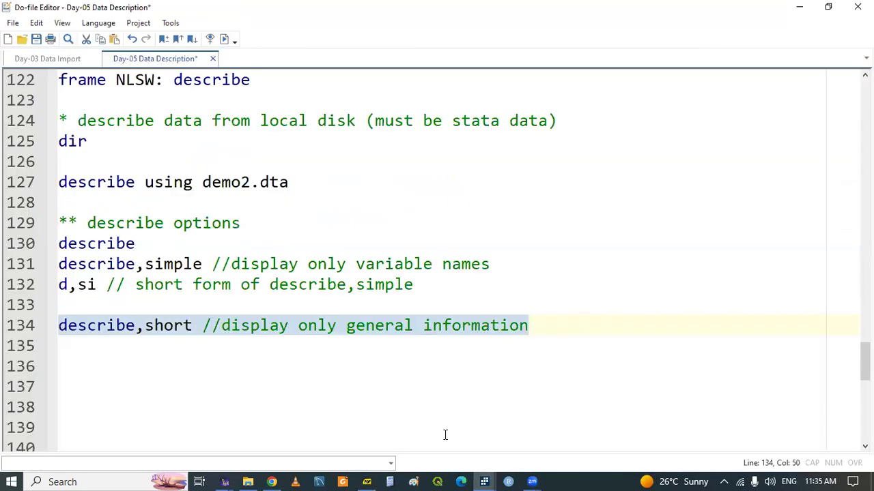
pyautogui.press('Down')
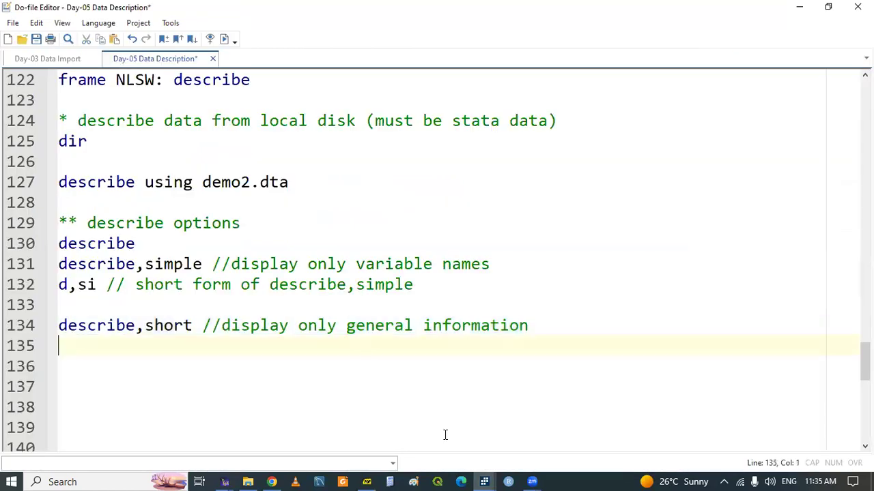
pyautogui.hotkey('ctrl', 'v')
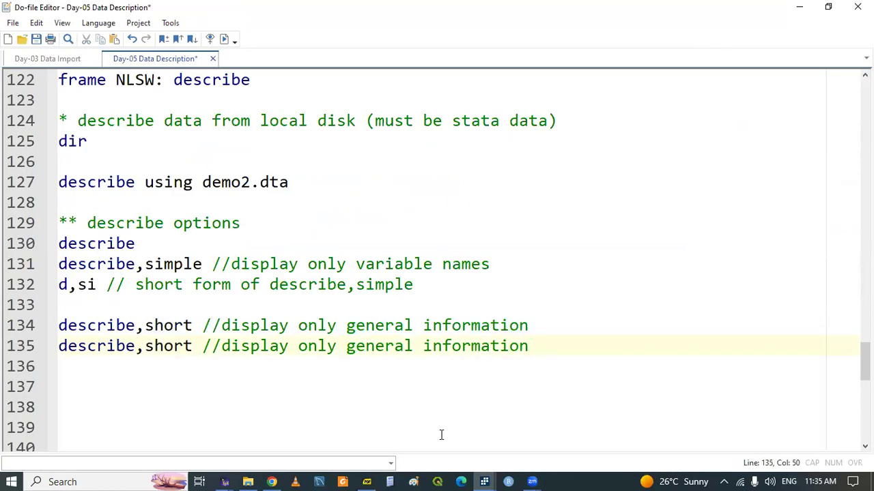
pyautogui.moveTo(134, 346)
pyautogui.mouseDown()
pyautogui.moveTo(71, 348)
pyautogui.moveTo(127, 346)
pyautogui.mouseUp()
pyautogui.press('Delete')
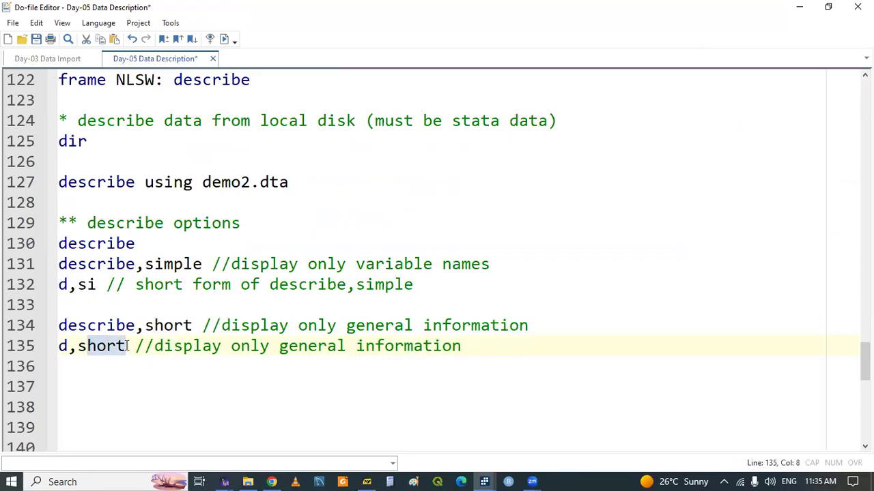
pyautogui.press('Delete')
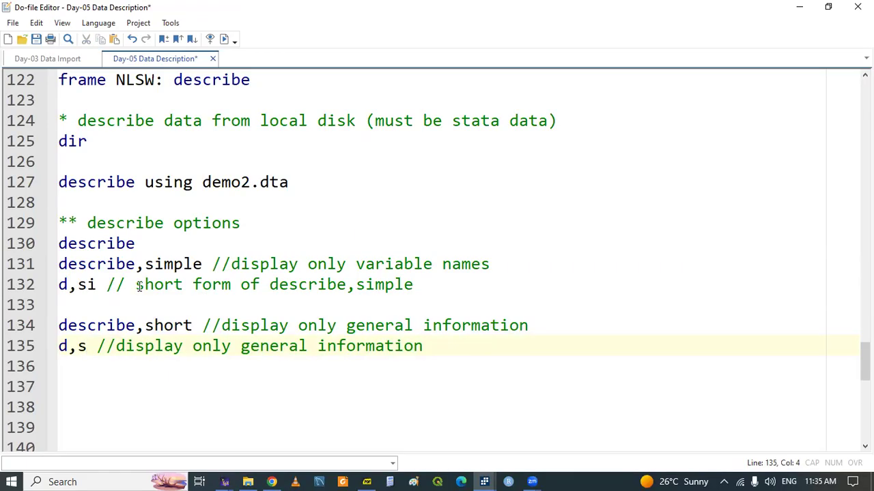
# Step: Replace the comment text on line 135 with "short form of describe,short", reusing the comment from line 132
pyautogui.moveTo(106, 284); pyautogui.dragTo(413, 286)
pyautogui.hotkey('ctrl', 'c')
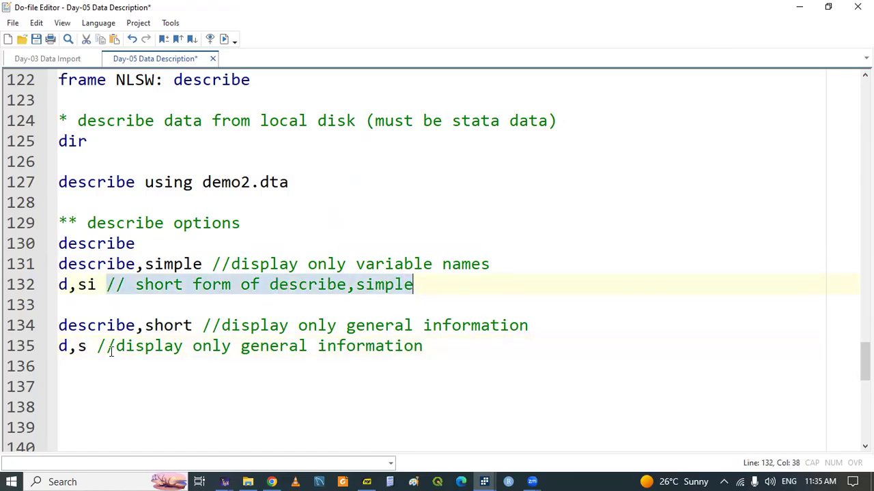
pyautogui.moveTo(116, 348); pyautogui.dragTo(459, 347)
pyautogui.hotkey('ctrl', 'v')
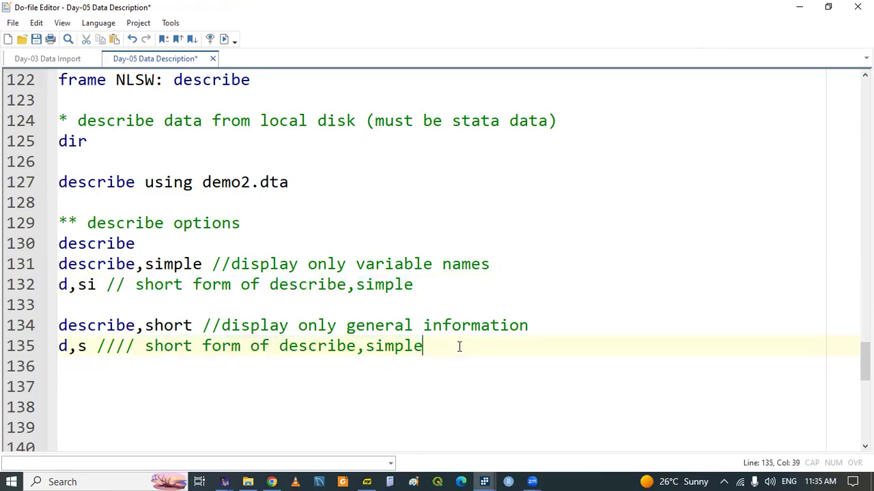
pyautogui.doubleClick(388, 346)
pyautogui.write('short')
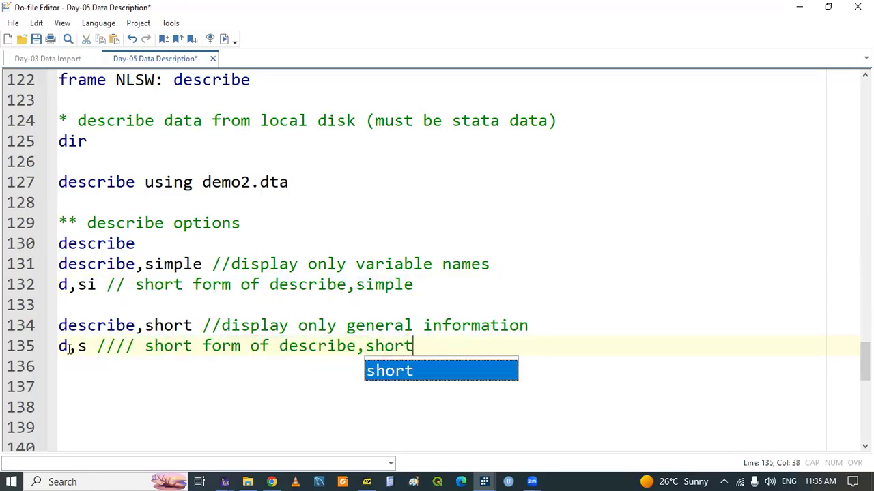
# Step: Run only the abbreviated d,s line and bring up the main Stata window to see the result
pyautogui.click(67, 346)
pyautogui.tripleClick(67, 346)
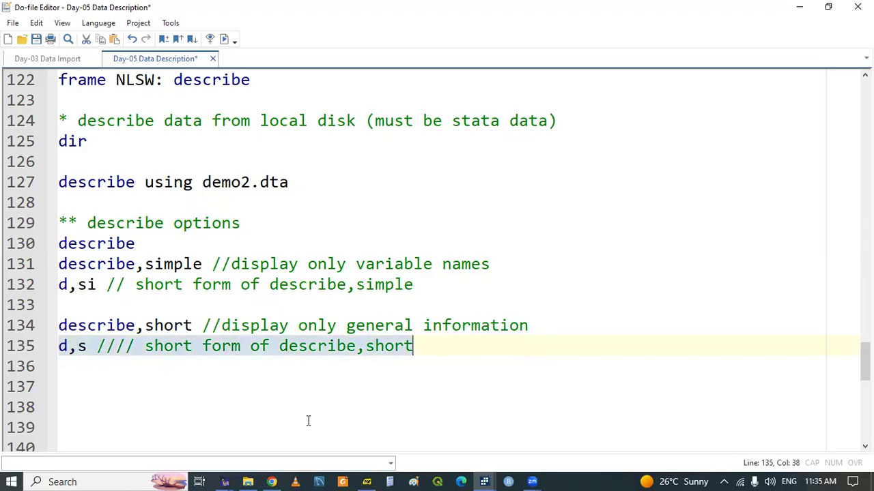
pyautogui.click(486, 481)
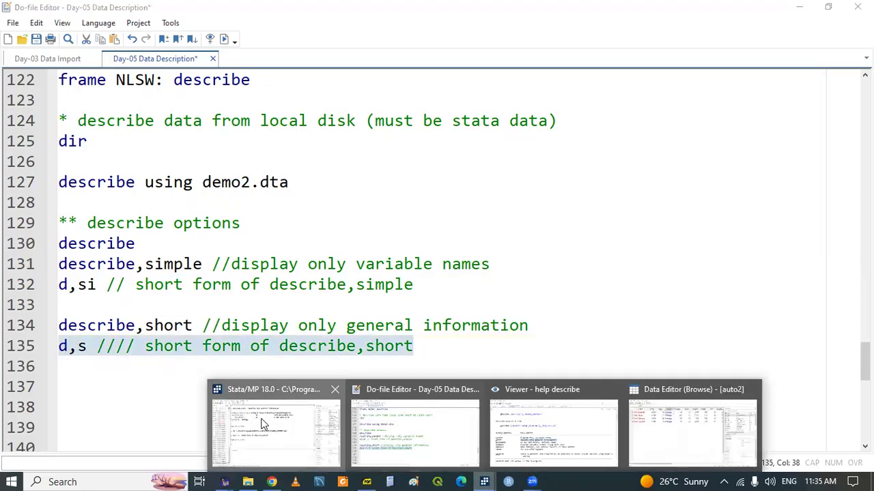
pyautogui.click(262, 419)
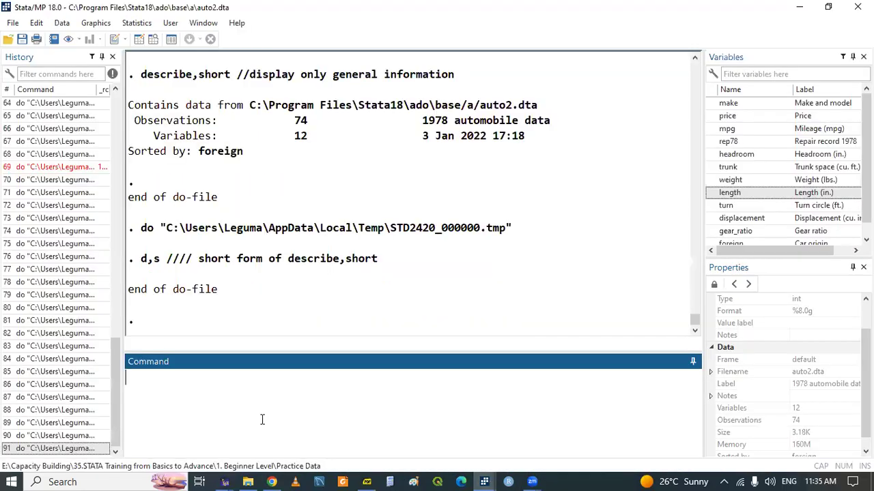
# Step: Return to the do-file, remove the two extra slashes from the comment on line 135 and save the file
pyautogui.click(486, 481)
pyautogui.click(422, 435)
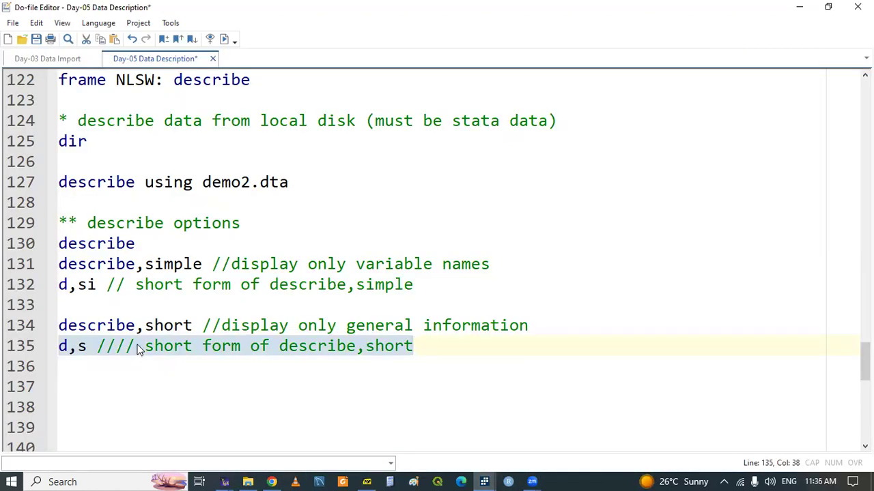
pyautogui.click(136, 346)
pyautogui.press('BackSpace')
pyautogui.press('BackSpace')
pyautogui.hotkey('ctrl', 's')
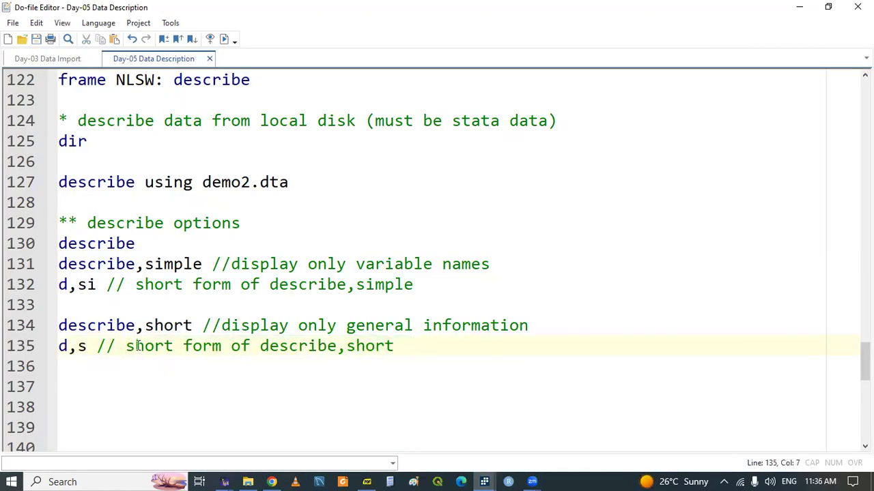
# Step: Add blank lines below the d,s command and write "describe,numbers //" on line 137
pyautogui.press('Return')
pyautogui.press('Return')
pyautogui.press('Return')
pyautogui.press('Return')
pyautogui.press('Return')
pyautogui.press('Return')
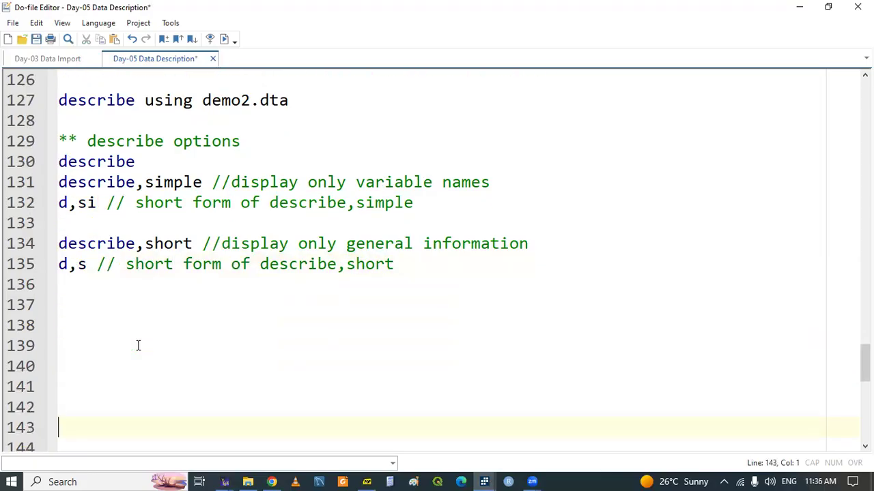
pyautogui.press('Up')
pyautogui.press('Up')
pyautogui.press('Up')
pyautogui.press('Up')
pyautogui.press('Up')
pyautogui.write('des')
pyautogui.press('Return')
pyautogui.write(',')
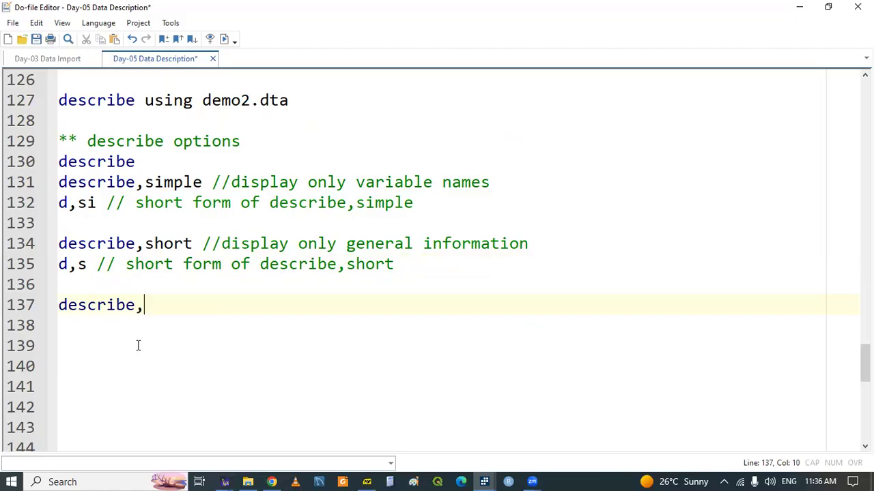
pyautogui.write('nu')
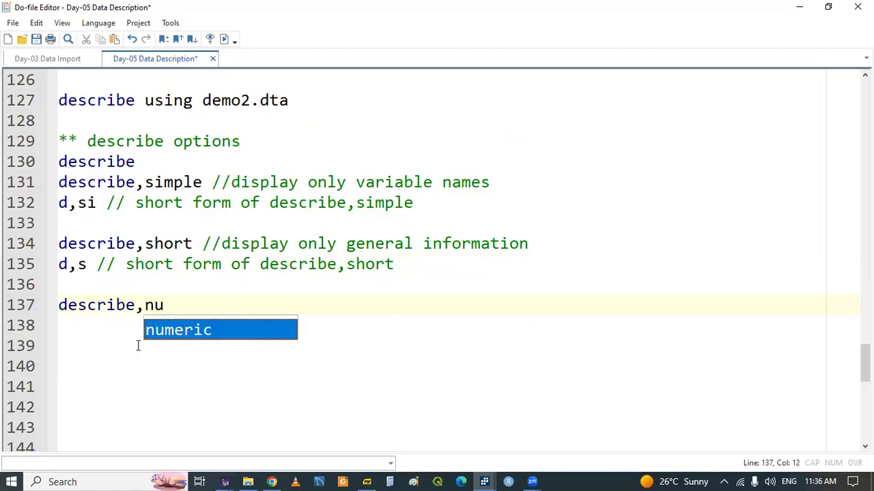
pyautogui.write('mbers //')
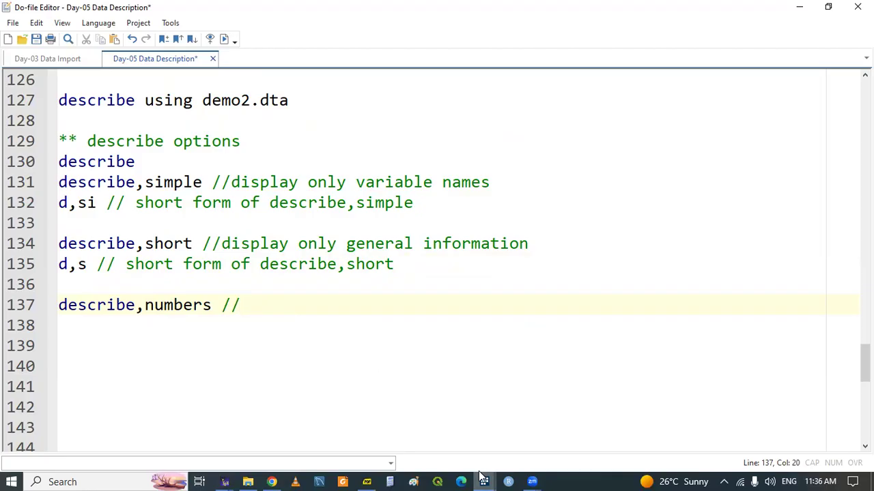
# Step: Complete the line 137 comment with "display variable number along with name", copied from the numbers option in the describe help
pyautogui.moveTo(484, 481)
pyautogui.click(553, 437)
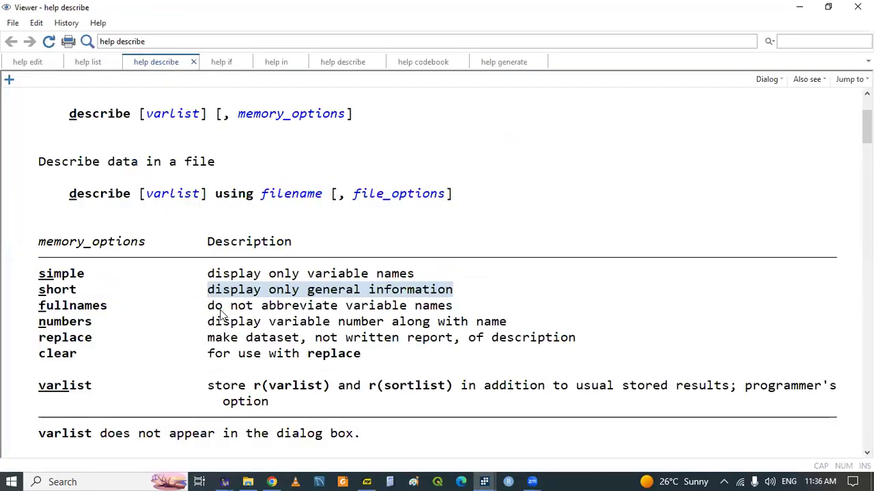
pyautogui.moveTo(211, 326); pyautogui.dragTo(507, 324)
pyautogui.hotkey('ctrl', 'c')
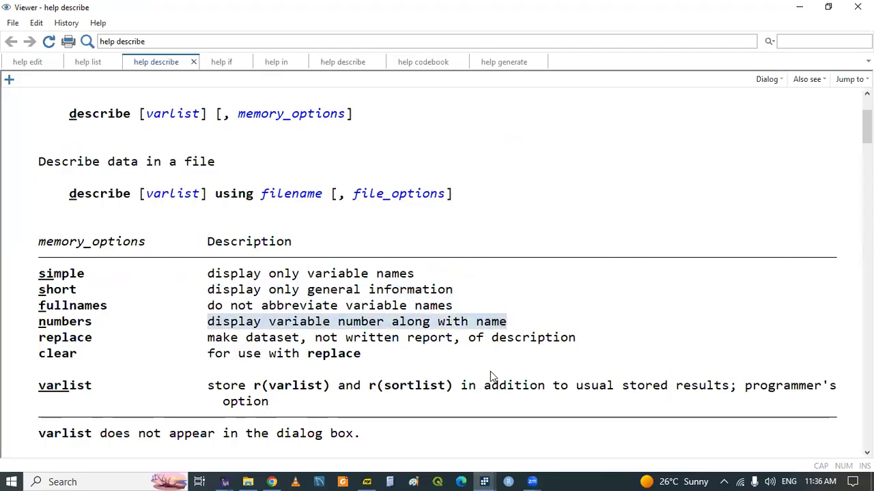
pyautogui.click(486, 478)
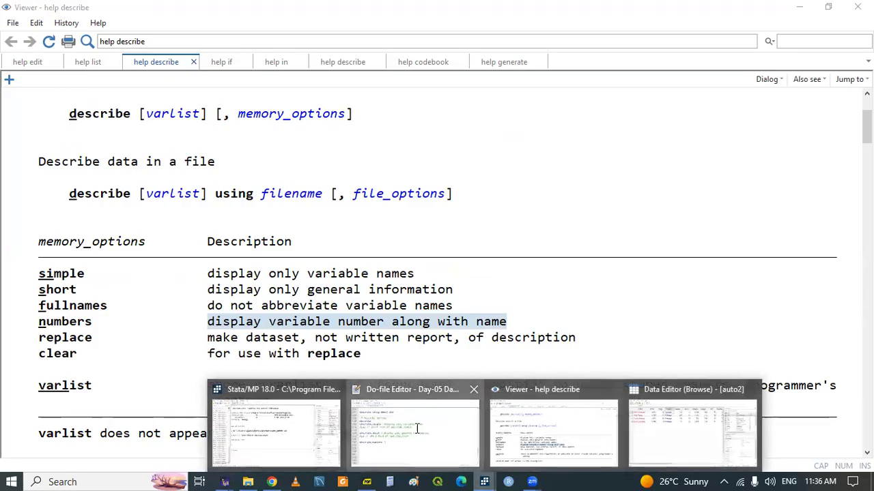
pyautogui.click(416, 427)
pyautogui.hotkey('ctrl', 'v')
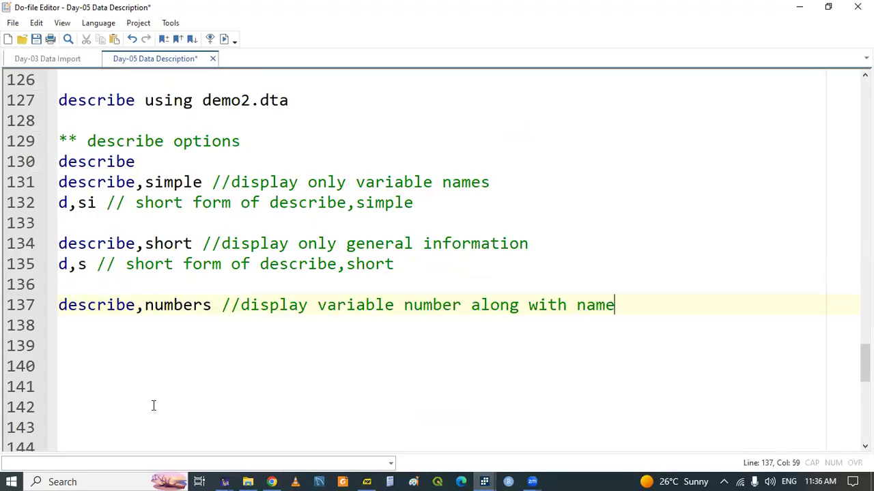
# Step: Run only the describe,numbers line and bring up its output in the main Stata window
pyautogui.doubleClick(92, 313)
pyautogui.hotkey('ctrl', 'd')
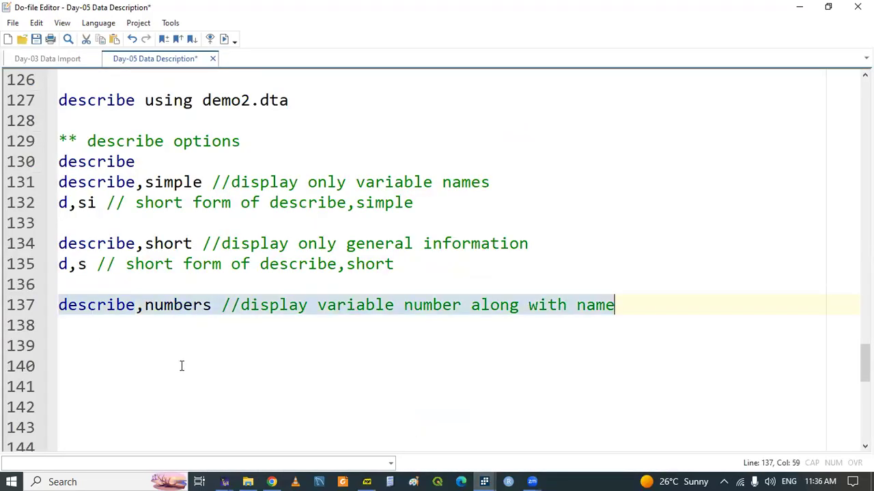
pyautogui.click(485, 481)
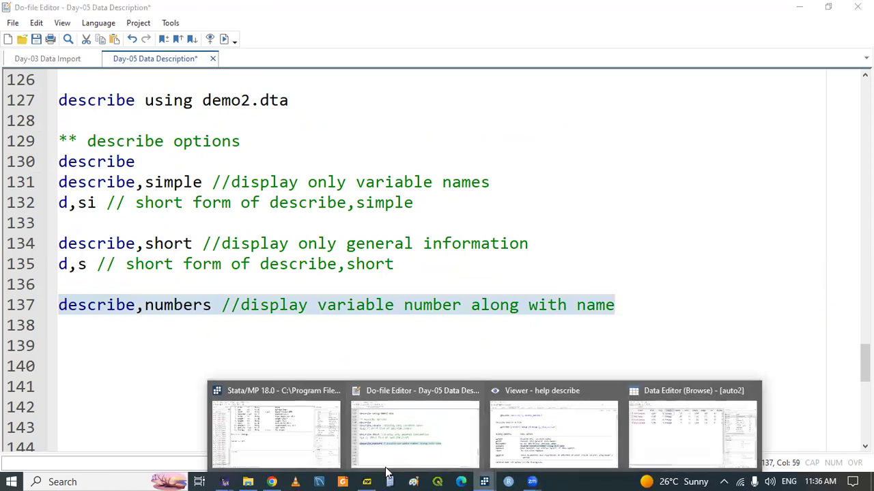
pyautogui.click(290, 443)
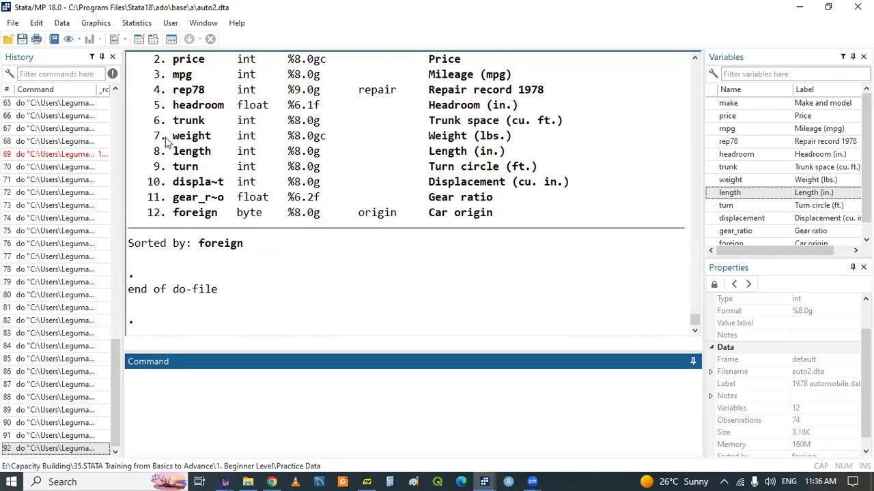
# Step: Look over the numbered variable listing, return to the do-file and write "d,n //" on line 138
pyautogui.click(695, 58)
pyautogui.click(695, 59)
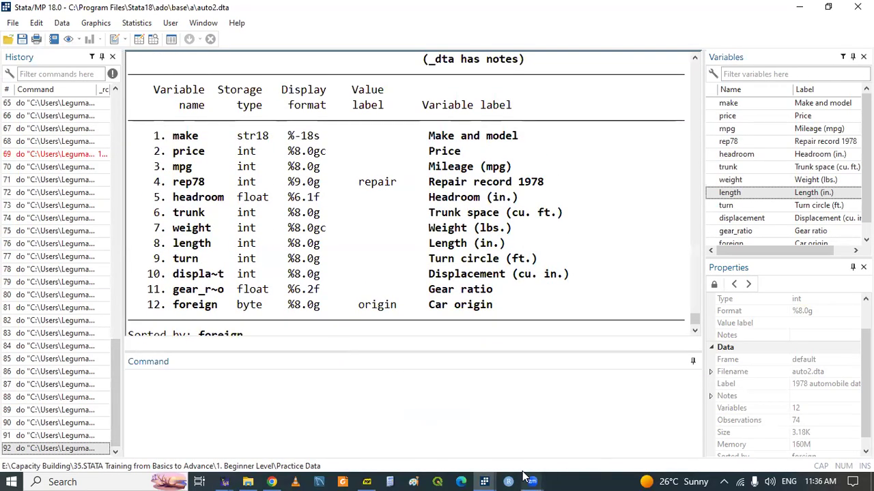
pyautogui.moveTo(486, 477)
pyautogui.click(396, 422)
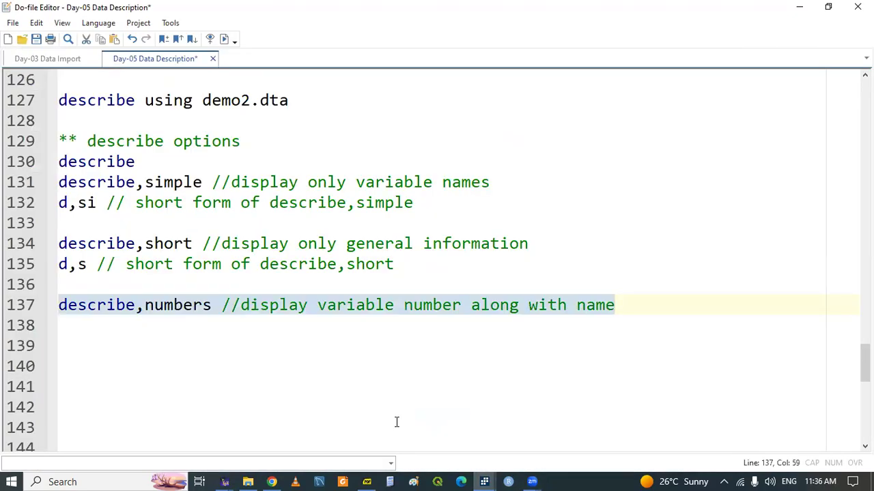
pyautogui.click(138, 327)
pyautogui.write('d,n //')
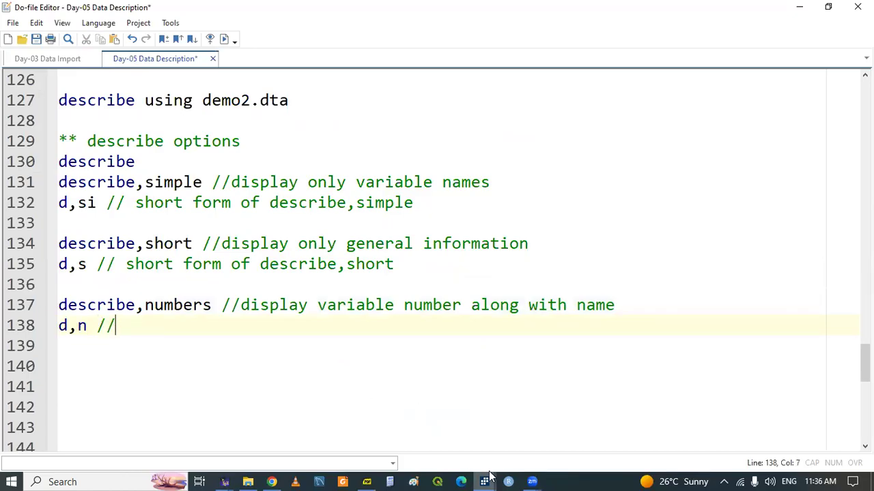
# Step: Check the numbers option in the describe help, and copy "// short form of describe," from line 135 to the end of line 138
pyautogui.moveTo(483, 481)
pyautogui.click(550, 423)
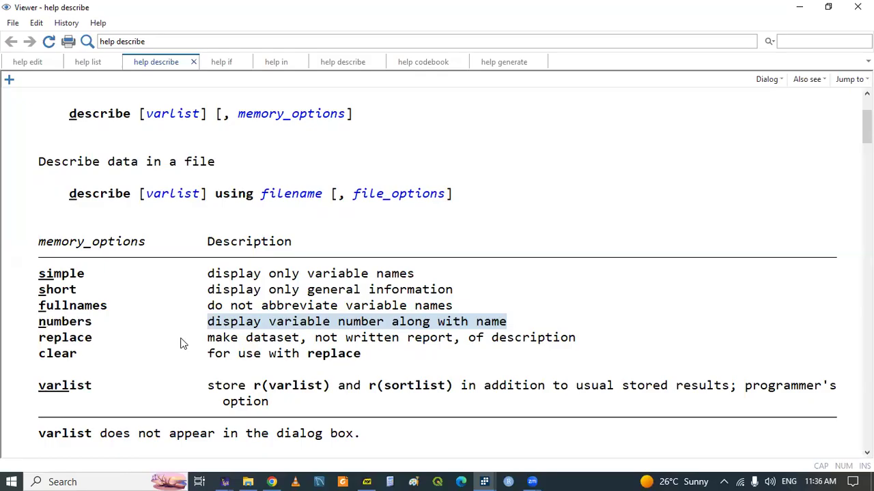
pyautogui.moveTo(484, 480)
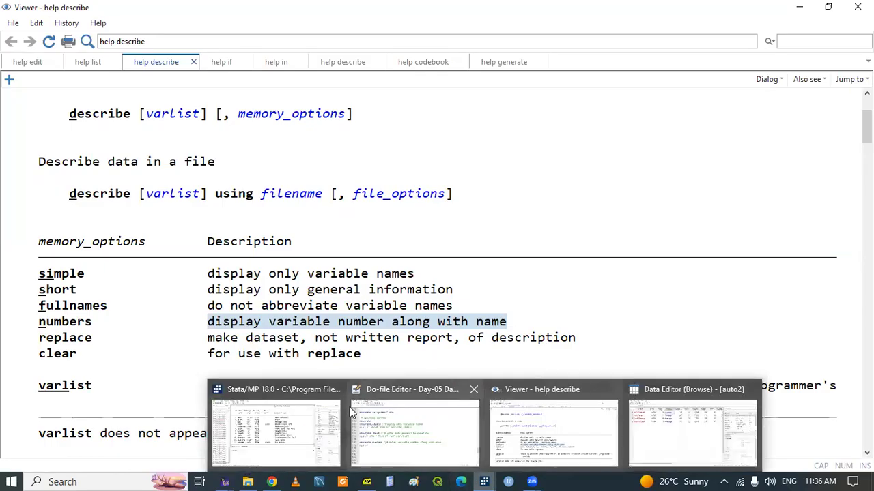
pyautogui.click(375, 437)
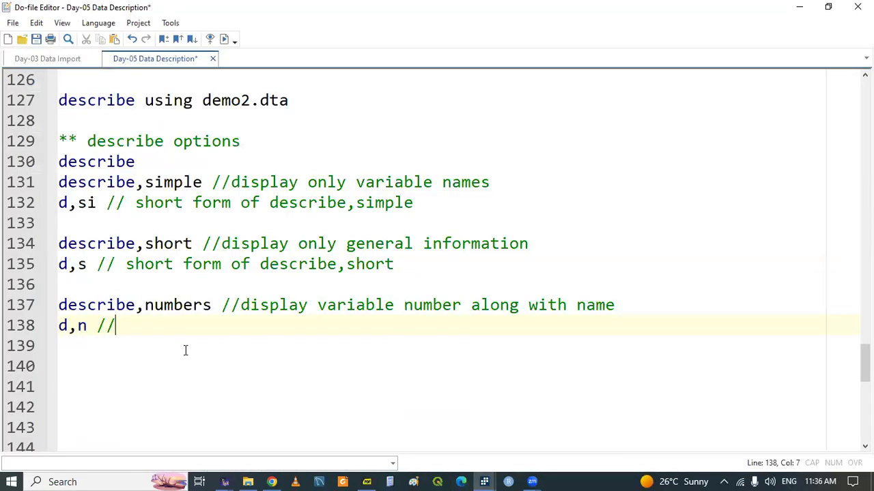
pyautogui.moveTo(97, 264); pyautogui.dragTo(348, 264)
pyautogui.hotkey('ctrl', 'c')
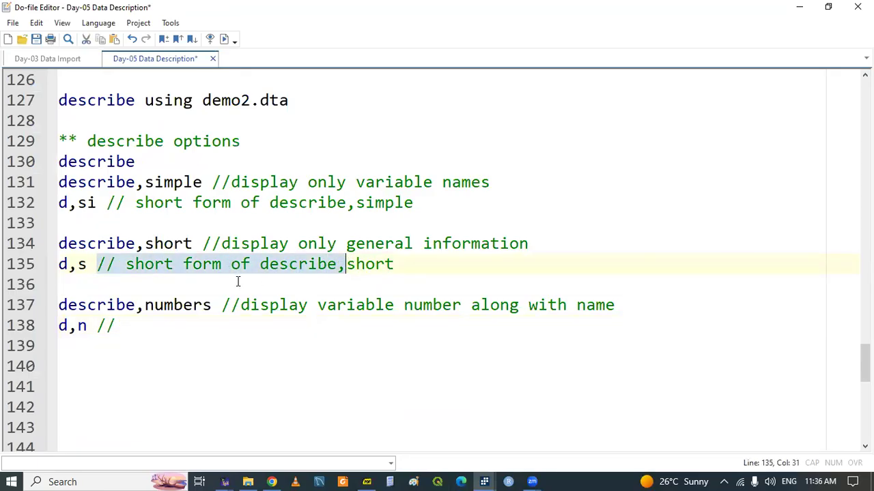
pyautogui.click(171, 326)
pyautogui.hotkey('ctrl', 'v')
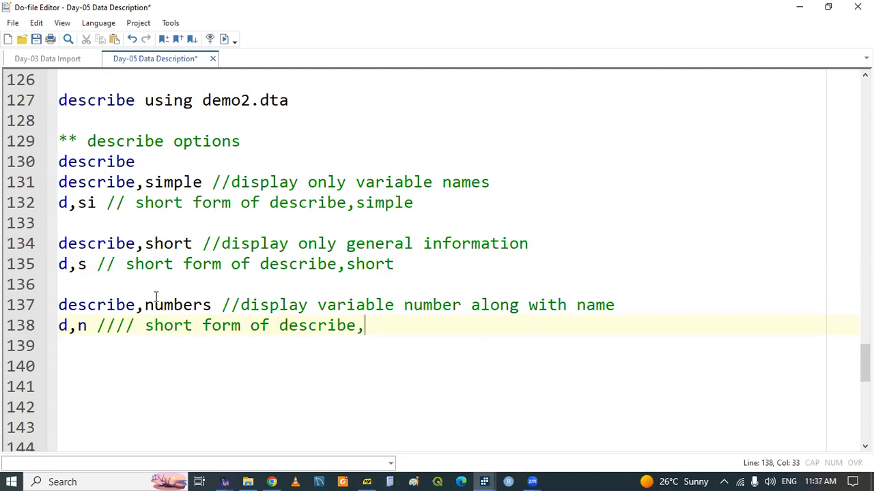
# Step: Correct the line 138 comment to "// short form of describe,numbers" without the extra slashes, and run the d,n line
pyautogui.doubleClick(156, 305)
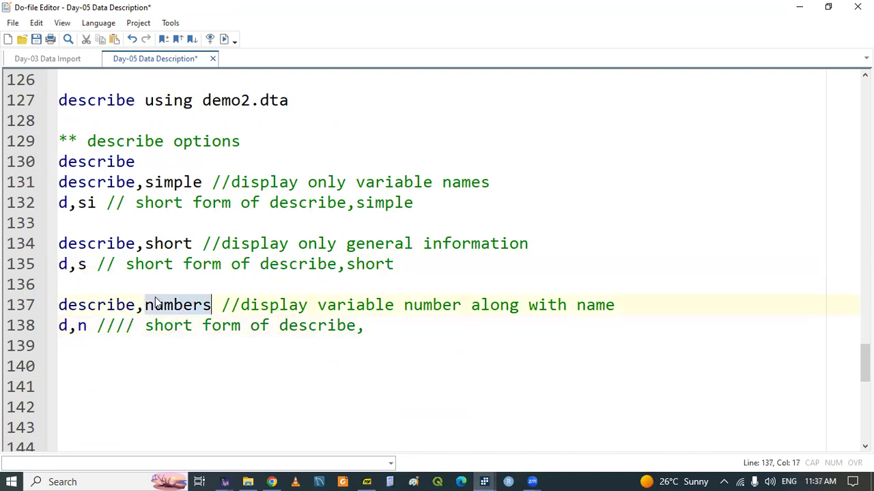
pyautogui.hotkey('ctrl', 'c')
pyautogui.click(378, 334)
pyautogui.hotkey('ctrl', 'v')
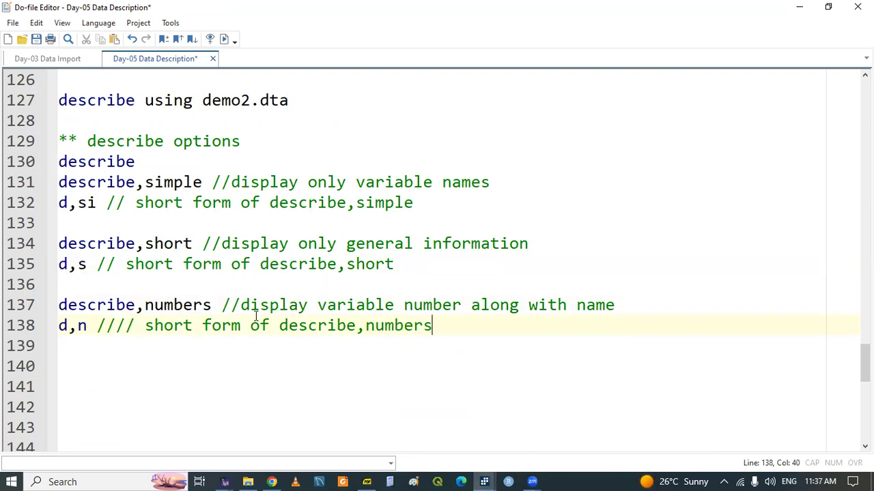
pyautogui.click(135, 327)
pyautogui.press('BackSpace')
pyautogui.press('BackSpace')
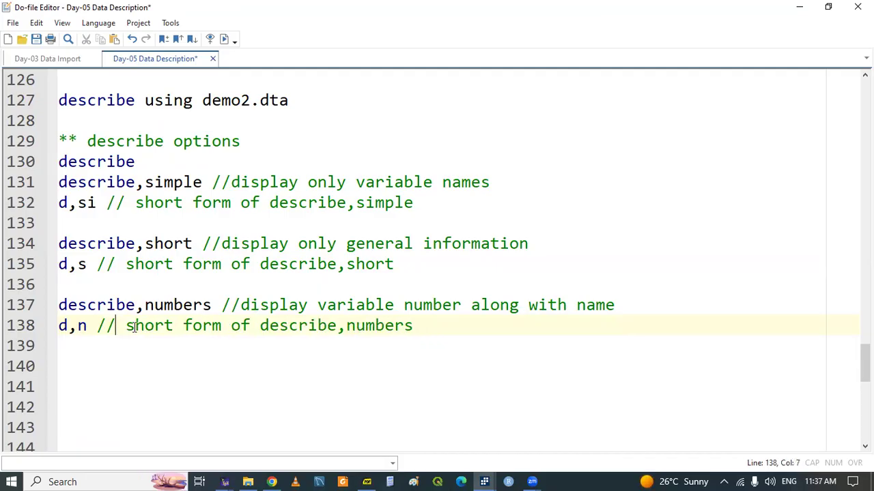
pyautogui.tripleClick(69, 330)
pyautogui.click(89, 339)
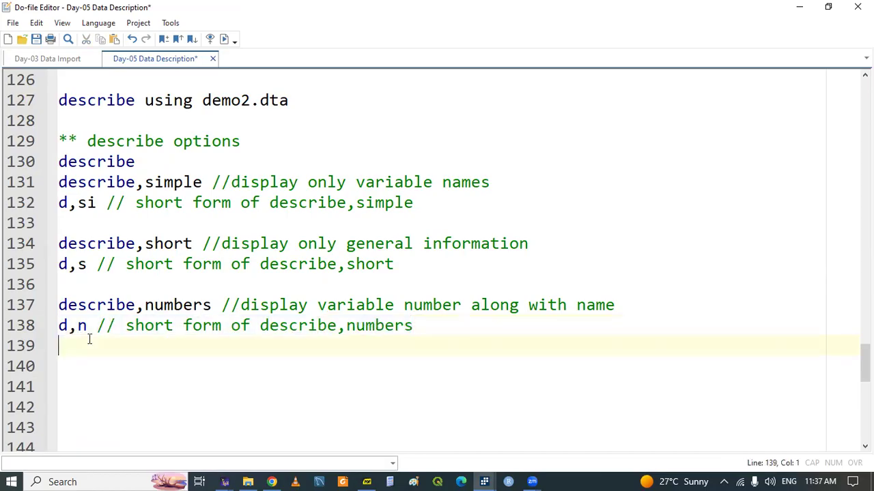
# Step: Add blank lines below the d,n command and write "describe,fullnames //" on line 140
pyautogui.press('Return')
pyautogui.press('Return')
pyautogui.press('Return')
pyautogui.press('Return')
pyautogui.press('Return')
pyautogui.press('Return')
pyautogui.press('Return')
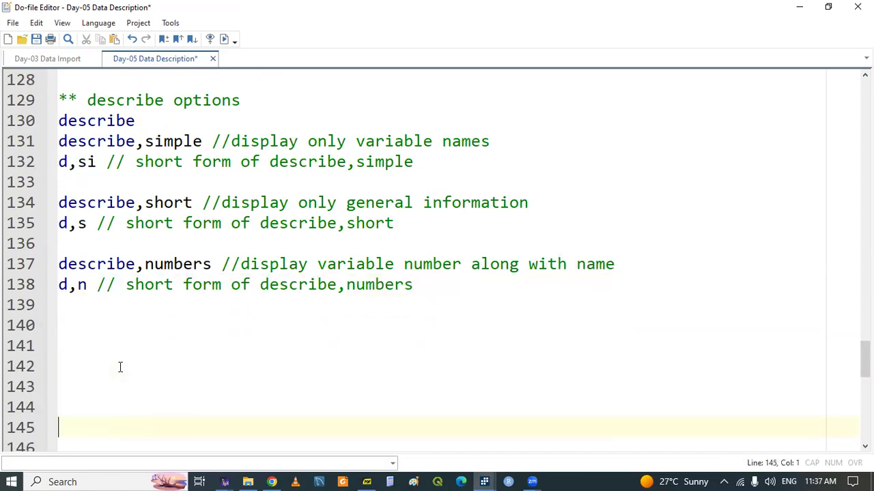
pyautogui.press('Up')
pyautogui.press('Up')
pyautogui.press('Up')
pyautogui.press('Up')
pyautogui.press('Up')
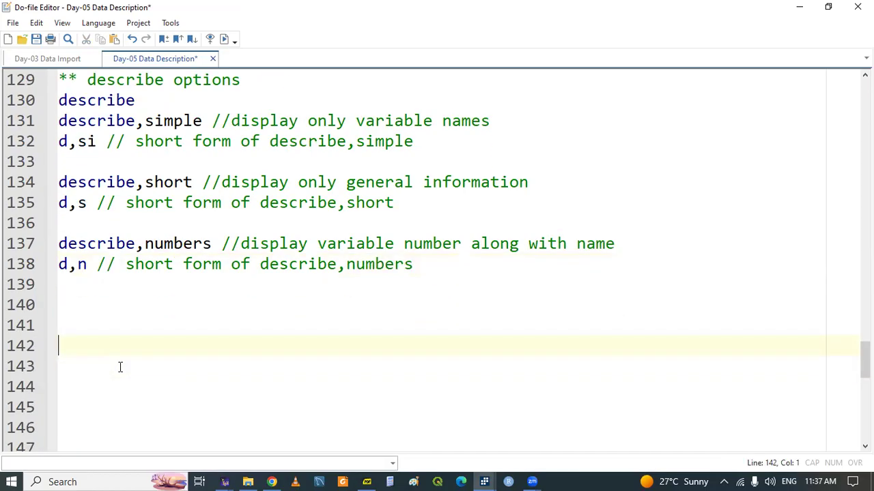
pyautogui.write('describe,fu')
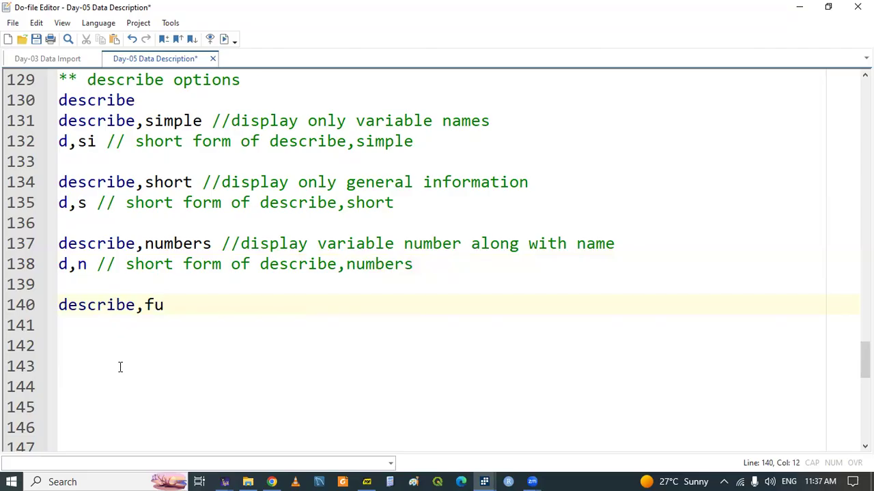
pyautogui.write('llnames ')
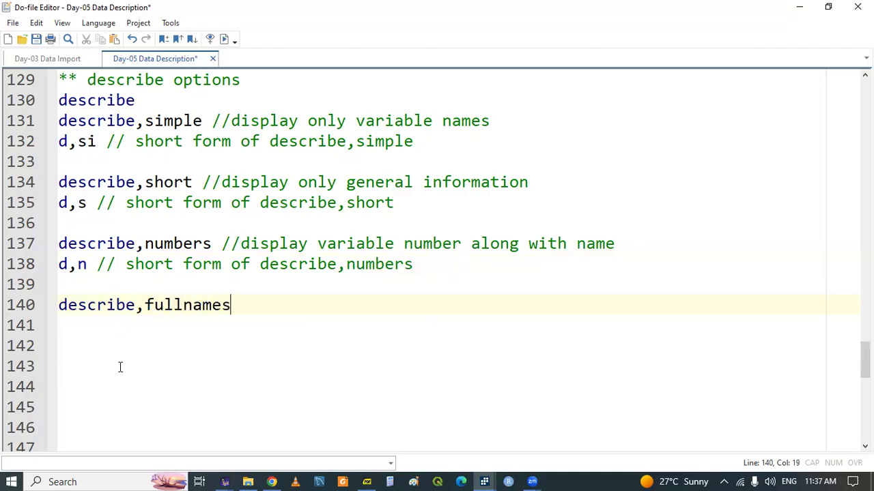
pyautogui.write('//')
# Step: Complete the line 140 comment with "do not abbreviate variable names", copied from the fullnames option in the describe help
pyautogui.click(484, 482)
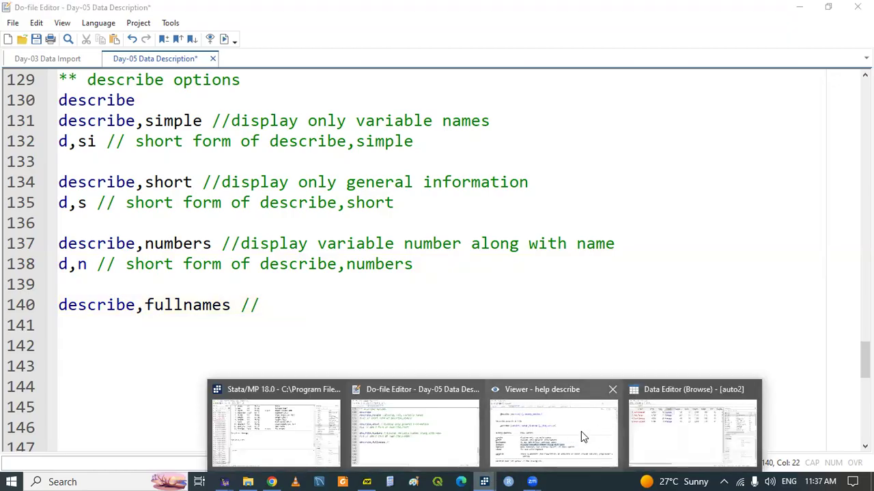
pyautogui.click(583, 431)
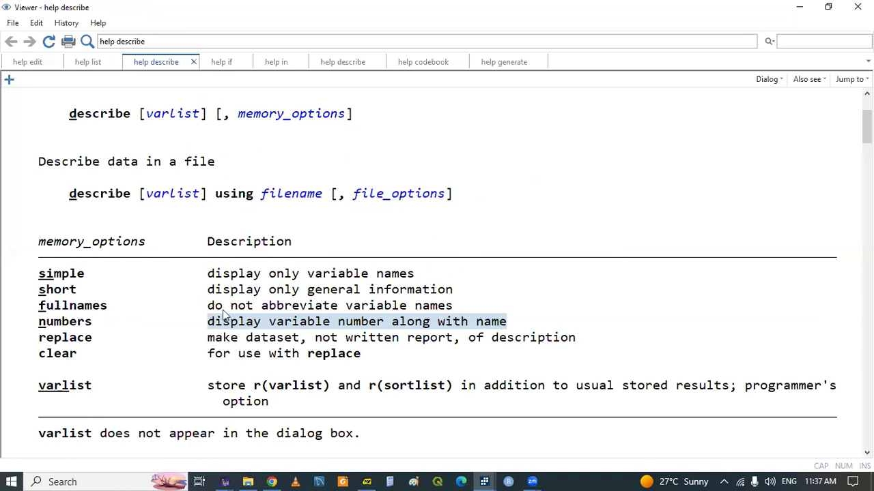
pyautogui.moveTo(208, 306); pyautogui.dragTo(449, 315)
pyautogui.rightClick(448, 315)
pyautogui.click(356, 318)
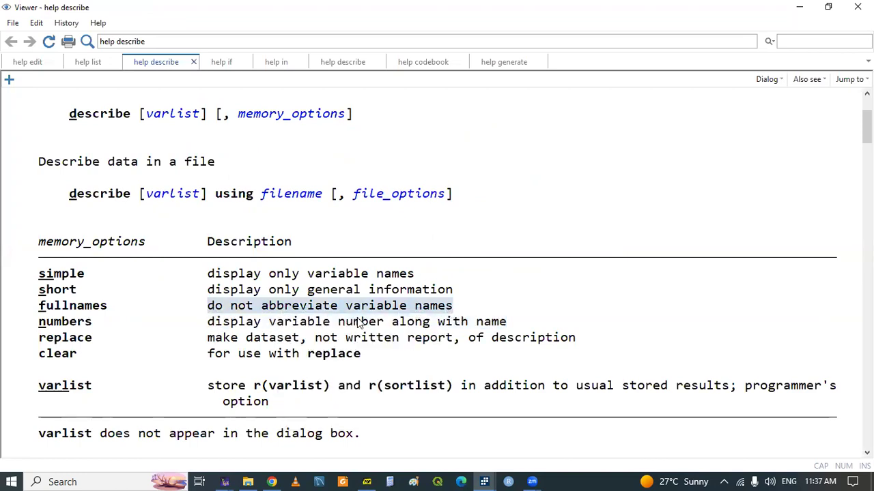
pyautogui.moveTo(482, 480)
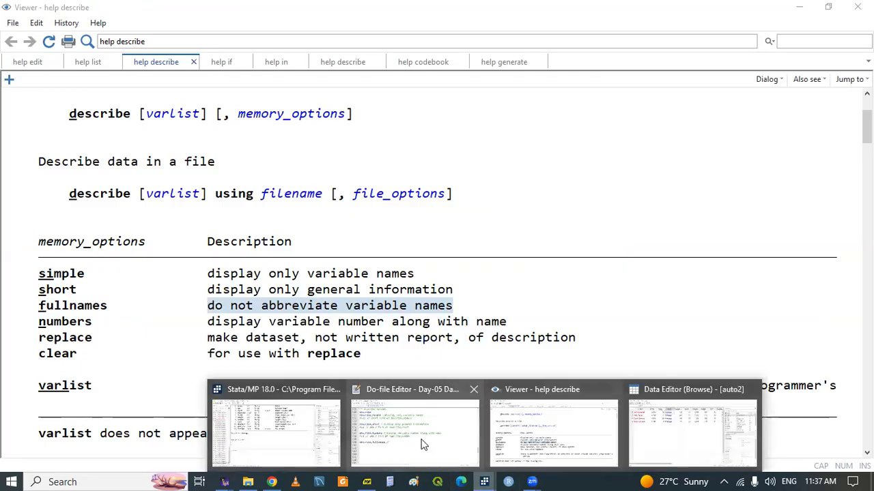
pyautogui.click(413, 433)
pyautogui.hotkey('ctrl', 'v')
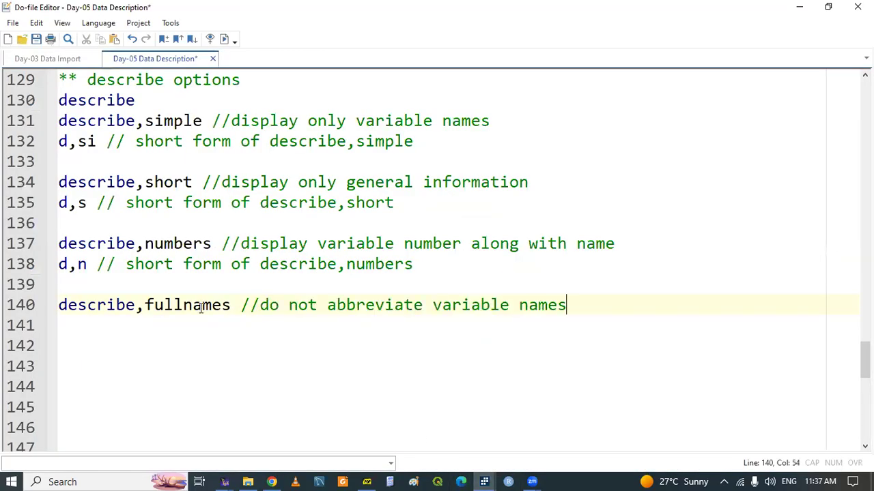
# Step: Run only the describe,fullnames line and compare its variable names with the earlier numbered listing in the main Stata window
pyautogui.doubleClick(98, 305)
pyautogui.hotkey('shift', 'End')
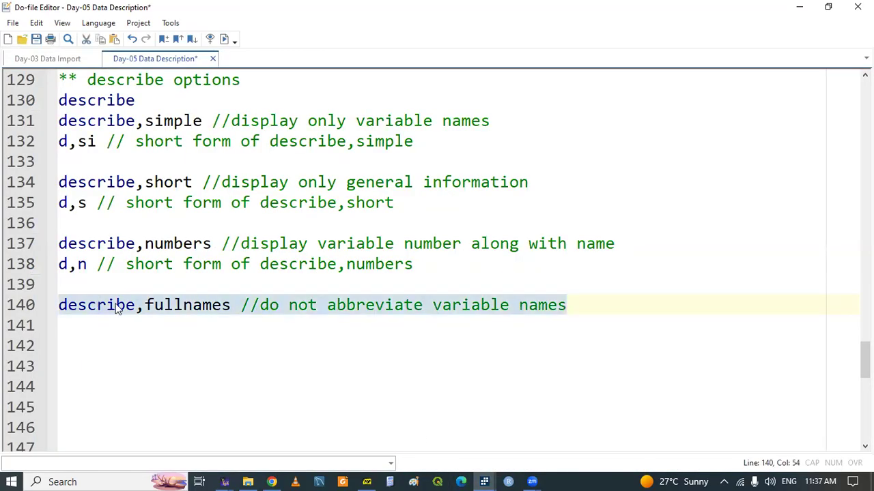
pyautogui.moveTo(485, 476)
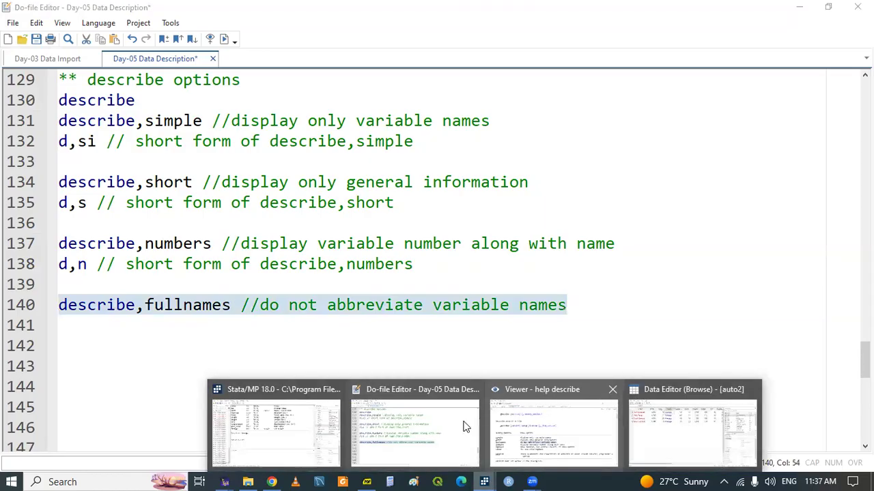
pyautogui.click(301, 404)
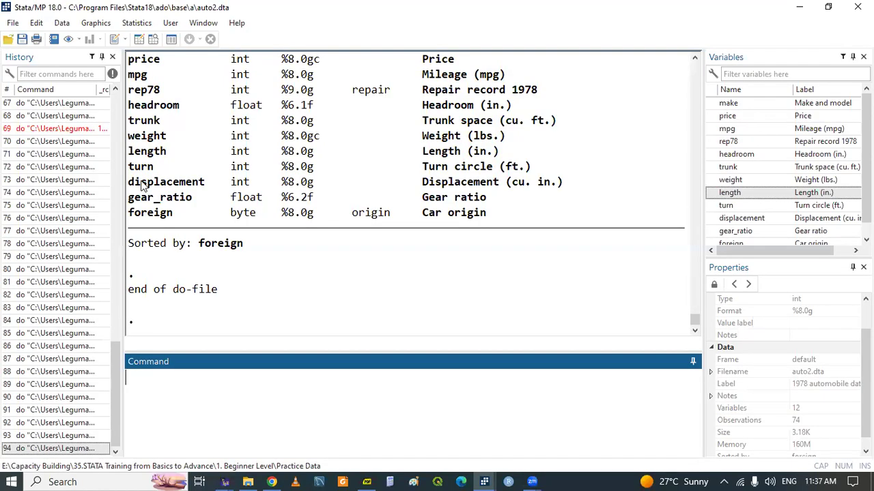
pyautogui.click(695, 58)
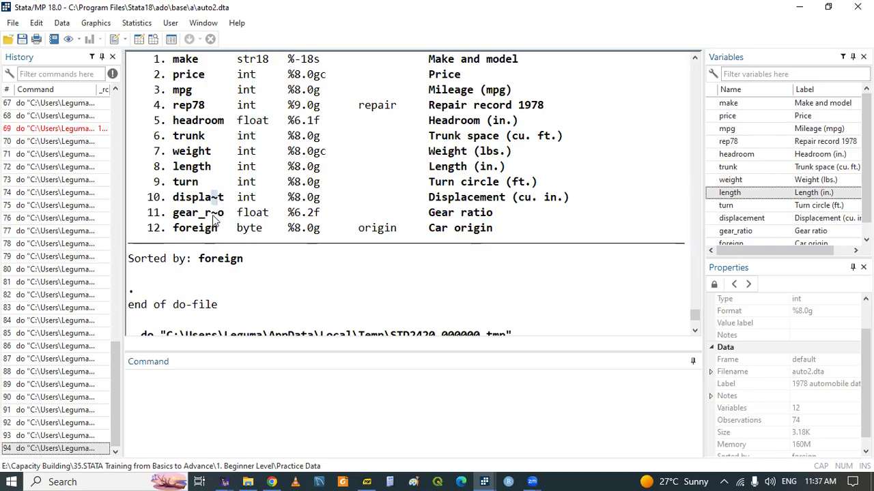
pyautogui.moveTo(695, 333); pyautogui.dragTo(695, 334)
# Step: Return to the do-file, write "d,f" on line 141 and append the short-form comment copied from line 138
pyautogui.click(483, 474)
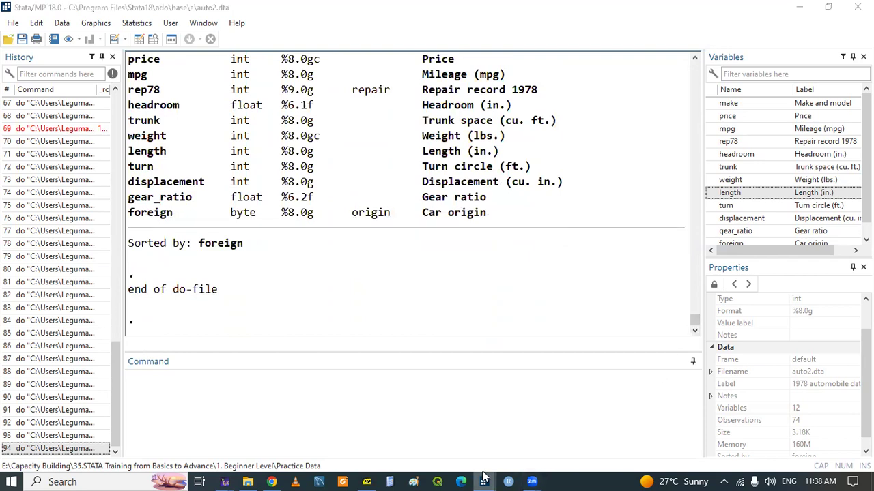
pyautogui.click(419, 436)
pyautogui.click(79, 320)
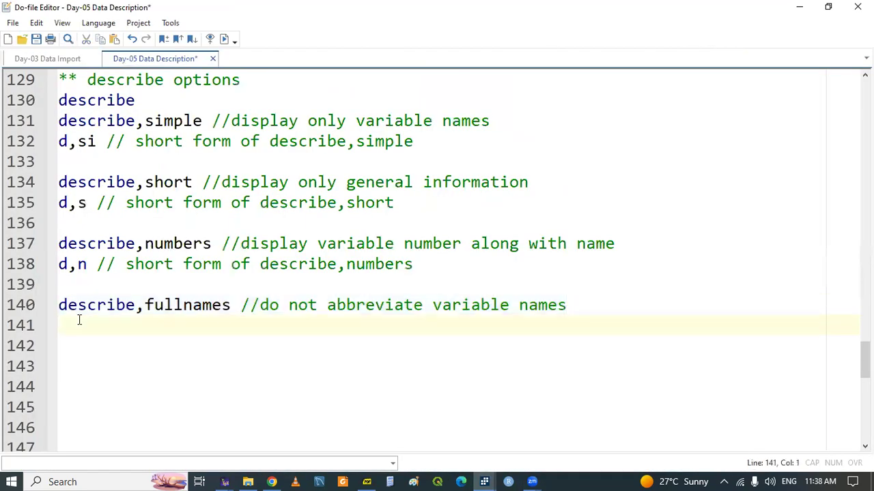
pyautogui.write('s')
pyautogui.press('BackSpace')
pyautogui.write('d,f')
pyautogui.moveTo(98, 264); pyautogui.dragTo(425, 261)
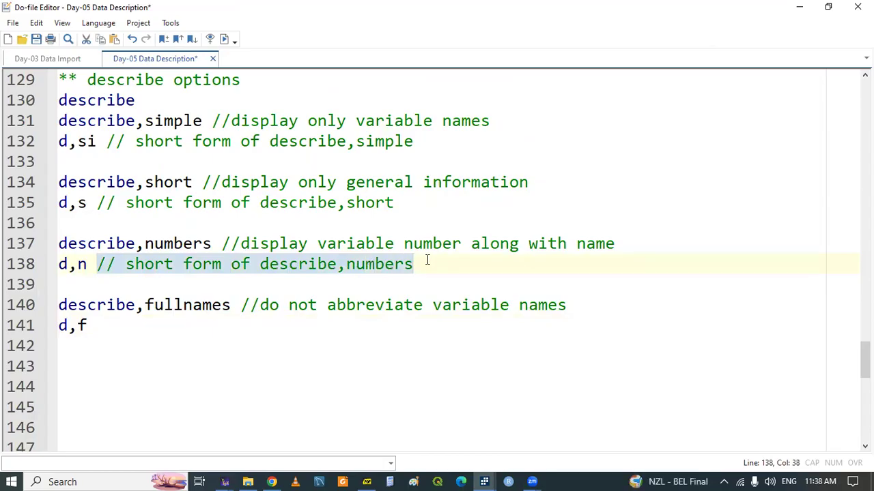
pyautogui.click(103, 325)
pyautogui.hotkey('ctrl', 'v')
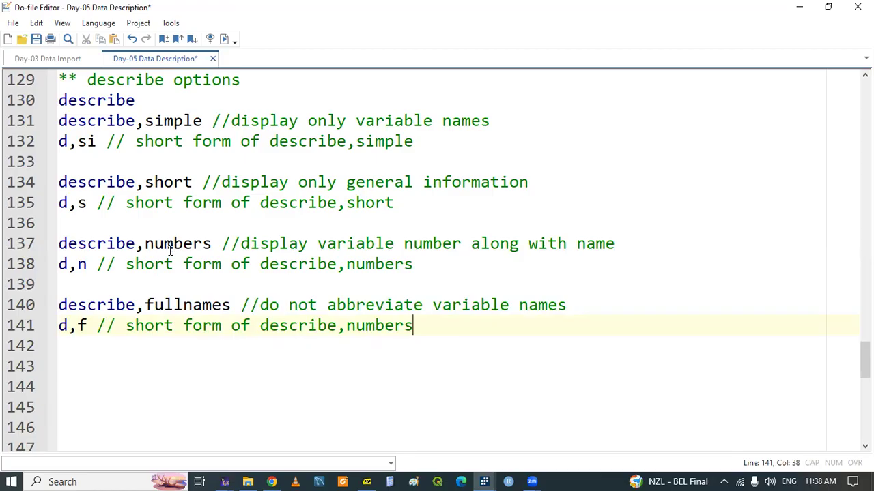
# Step: Replace "numbers" with "fullnames" in the line 141 comment and save the do-file
pyautogui.doubleClick(166, 305)
pyautogui.hotkey('ctrl', 'c')
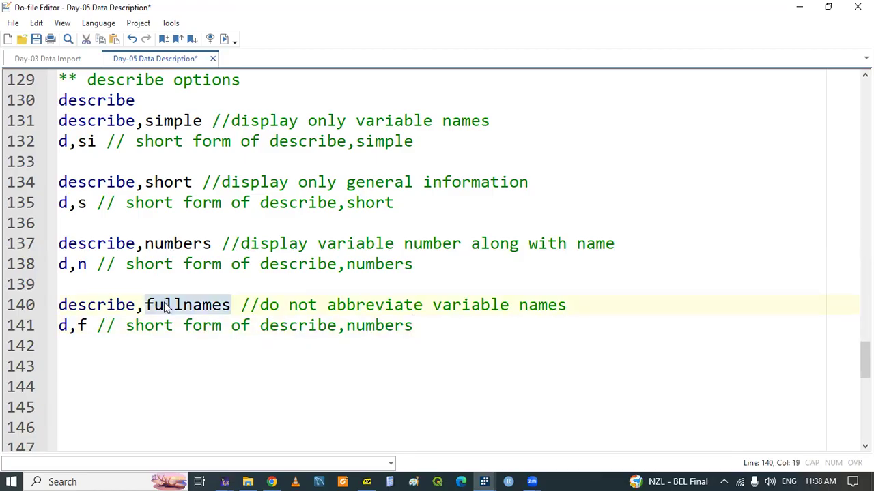
pyautogui.click(384, 326)
pyautogui.hotkey('ctrl', 'v')
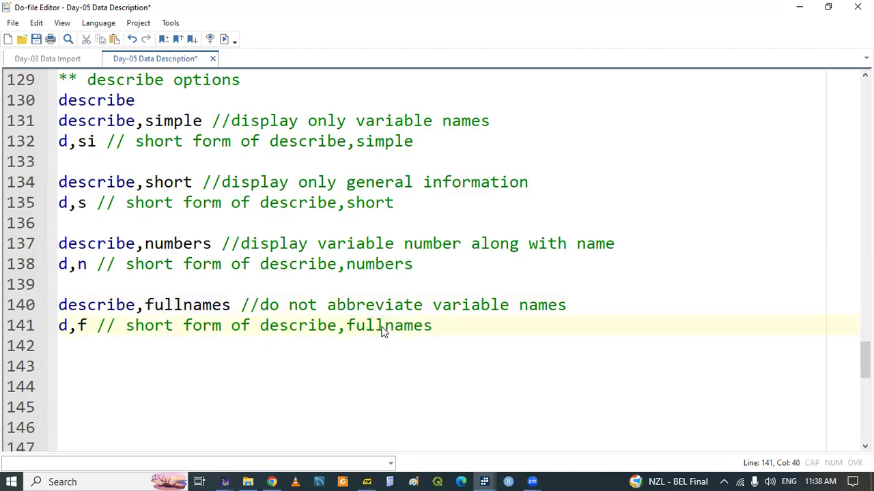
pyautogui.hotkey('ctrl', 's')
# Step: Write the comment heading "** command ds similar to describe,simple" on line 144 of the do-file
pyautogui.press('Down')
pyautogui.press('Down')
pyautogui.press('Down')
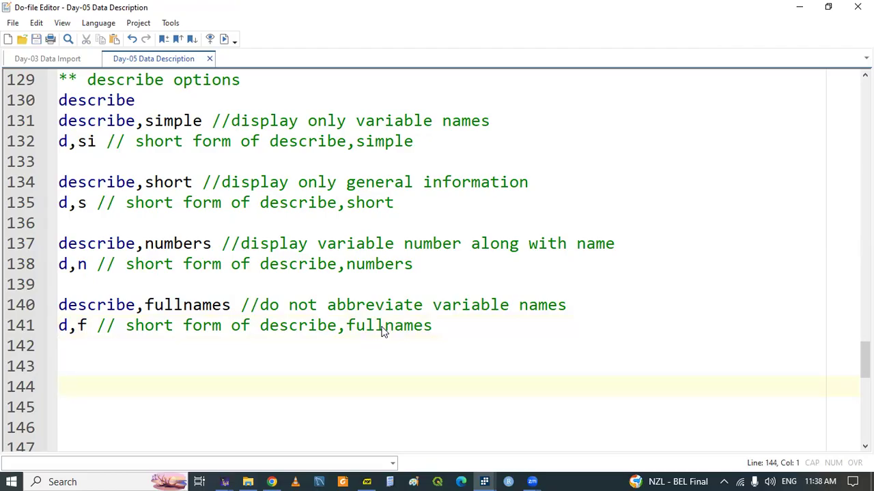
pyautogui.write('** comm')
pyautogui.press('Tab')
pyautogui.write('d')
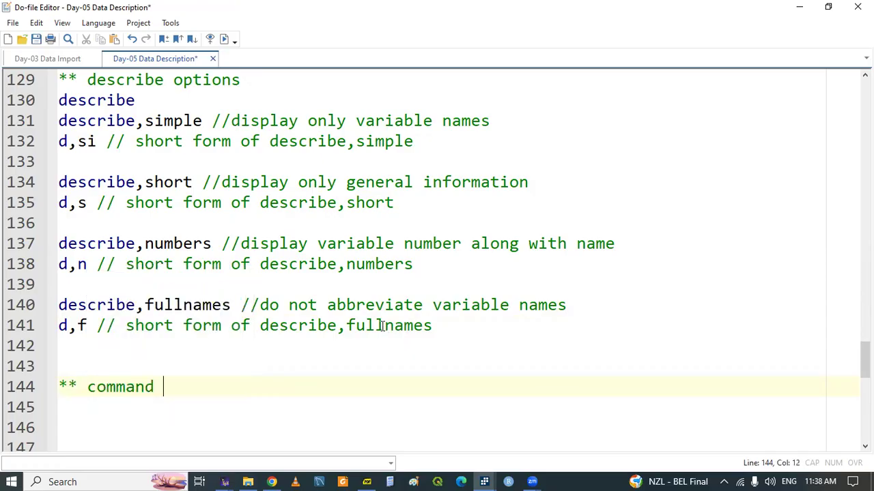
pyautogui.write('s //')
pyautogui.press('BackSpace')
pyautogui.press('BackSpace')
pyautogui.write('sim')
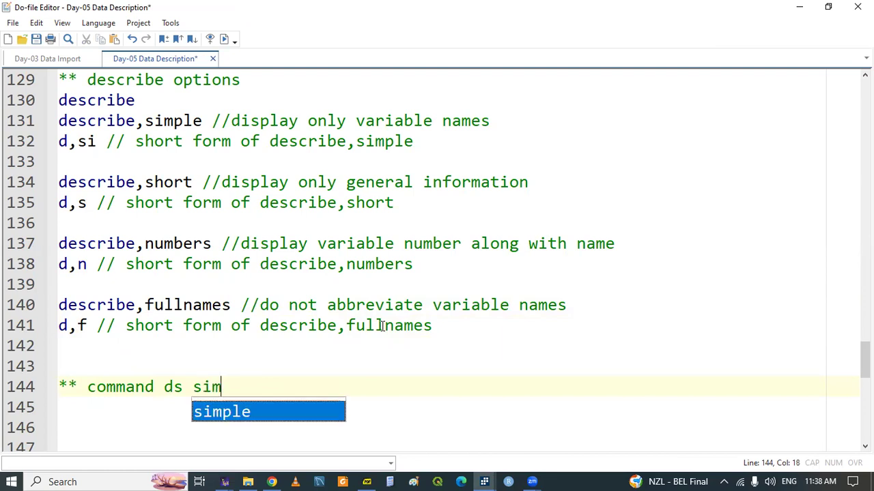
pyautogui.write('ilar to')
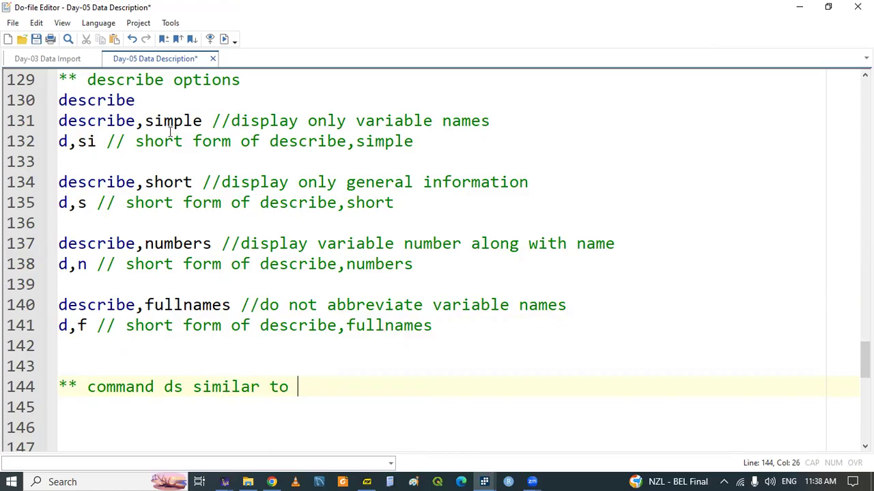
pyautogui.moveTo(58, 121); pyautogui.dragTo(203, 123)
pyautogui.click(327, 387)
pyautogui.write('describe,simple')
# Step: Add "describe,simple" on line 145, run only that line and view its output in the main Stata window
pyautogui.press('Return')
pyautogui.write('describe,simple')
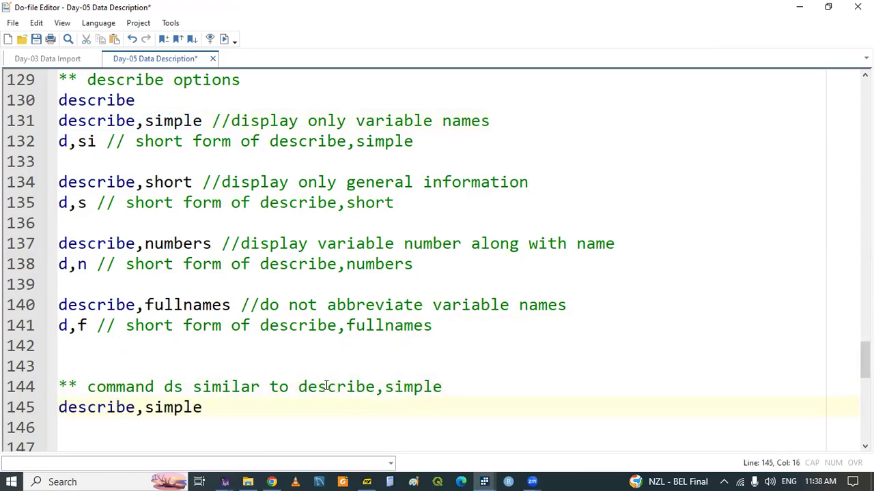
pyautogui.doubleClick(90, 408)
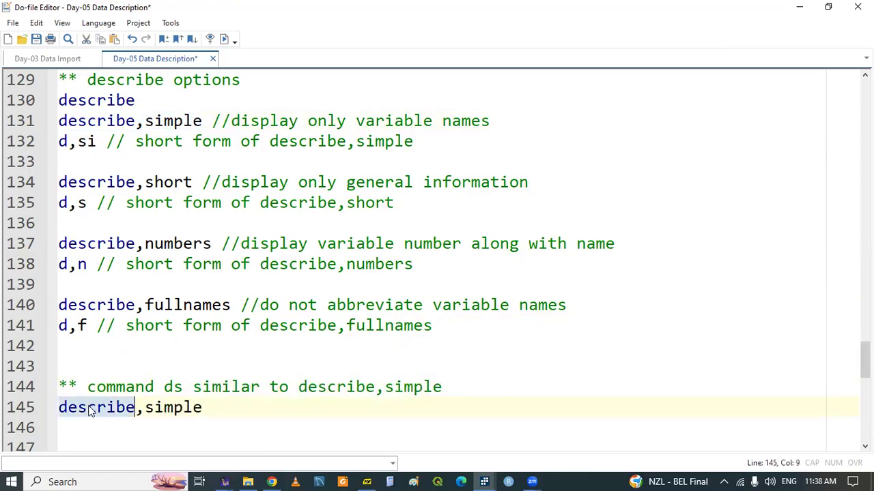
pyautogui.hotkey('shift', 'End')
pyautogui.moveTo(484, 481)
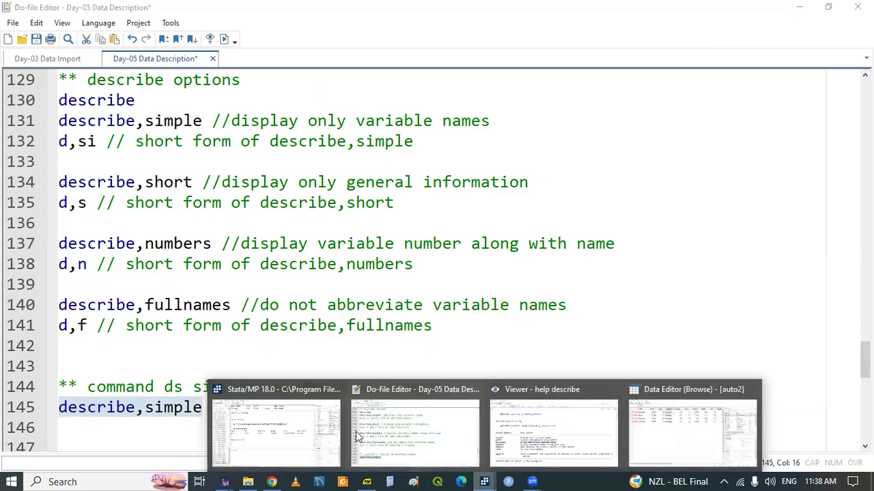
pyautogui.click(298, 419)
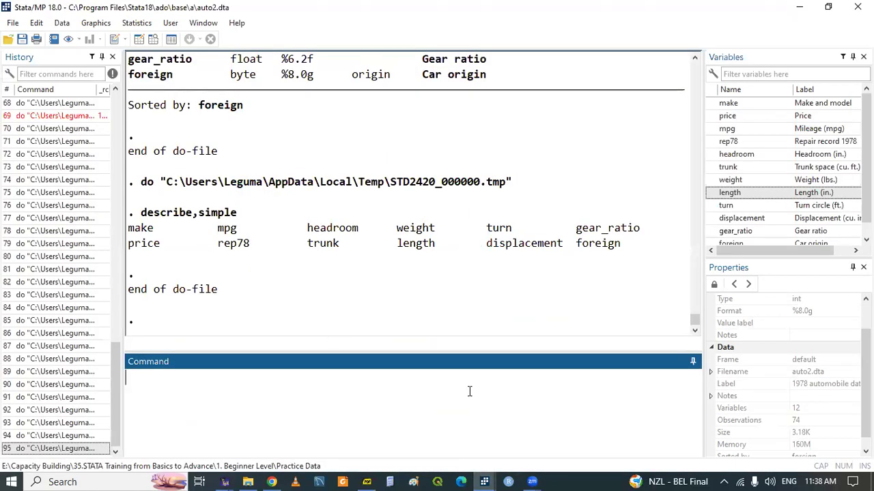
pyautogui.moveTo(485, 480)
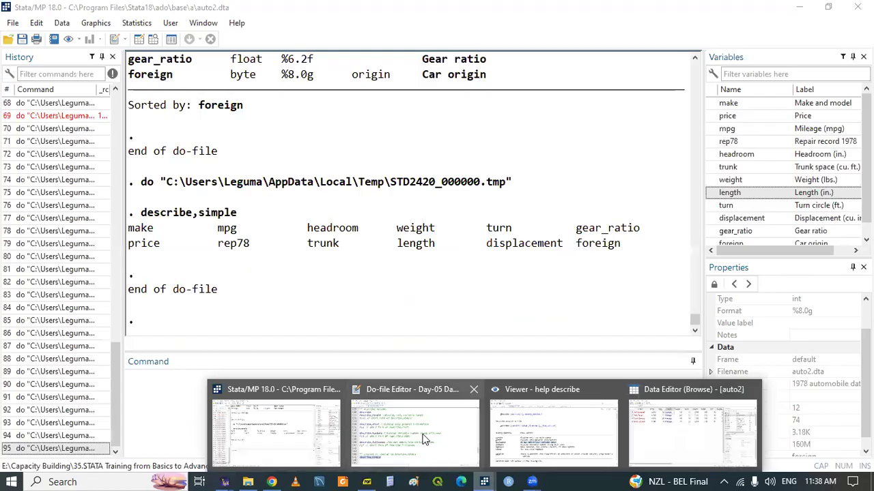
# Step: Return to the do-file and copy "describe using demo2.dta" from line 127 to line 146
pyautogui.click(430, 440)
pyautogui.click(215, 403)
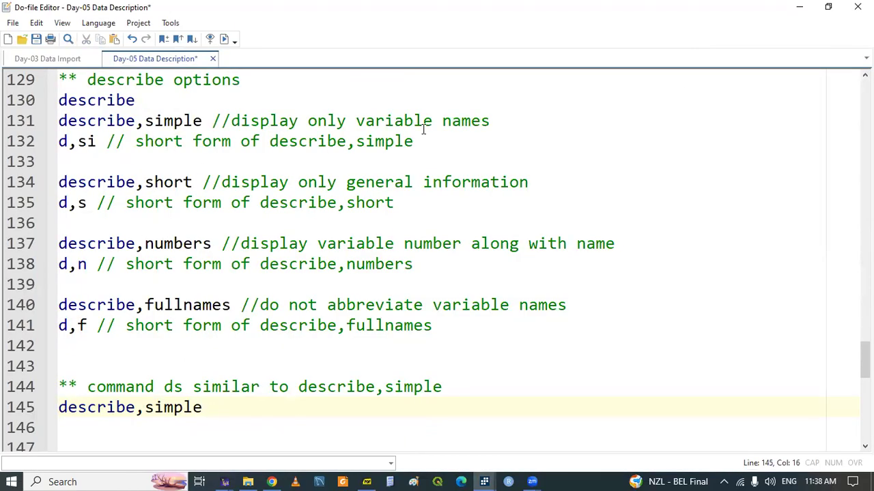
pyautogui.scroll(3, 423, 130)
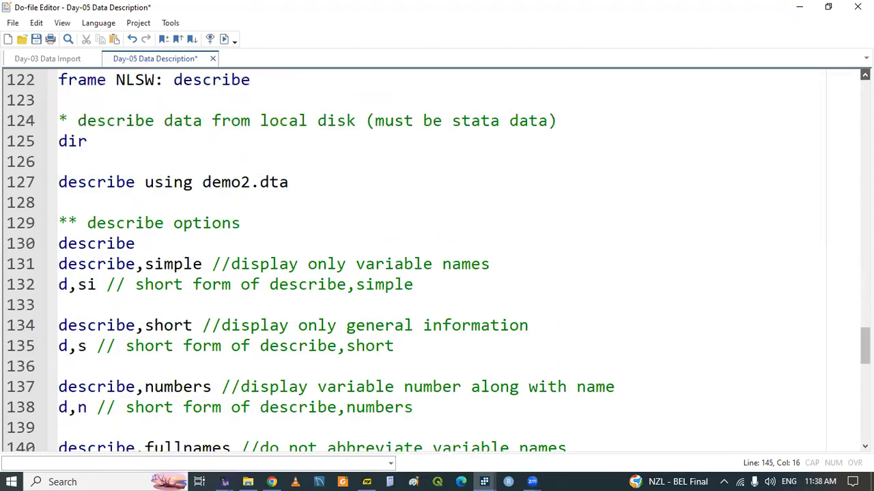
pyautogui.scroll(1, 437, 263)
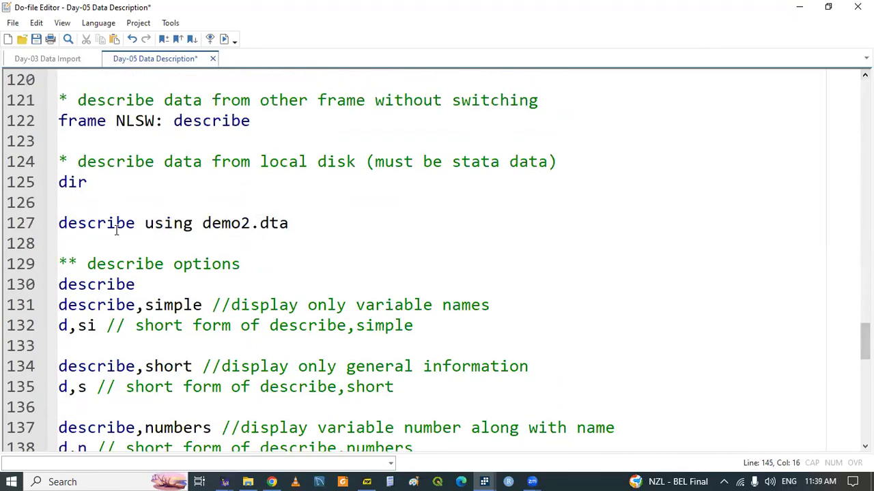
pyautogui.click(60, 223)
pyautogui.moveTo(62, 224); pyautogui.dragTo(294, 225)
pyautogui.hotkey('ctrl', 'c')
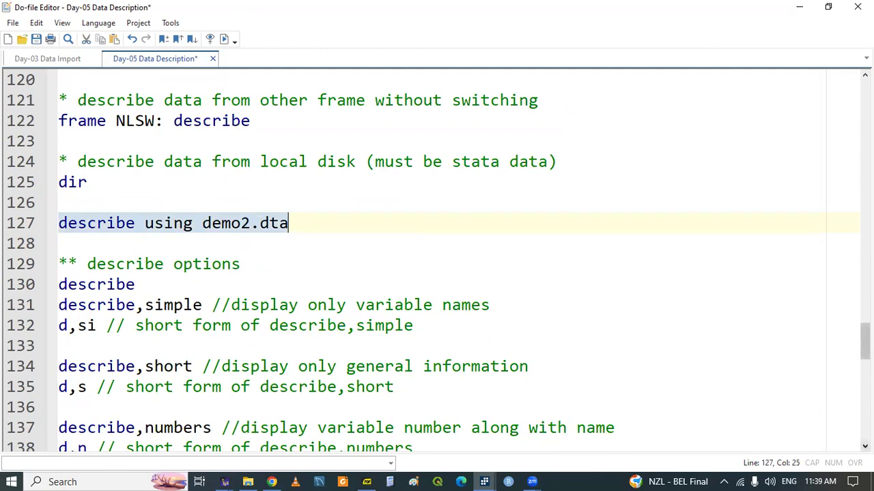
pyautogui.click(865, 447)
pyautogui.scroll(-5, 864, 447)
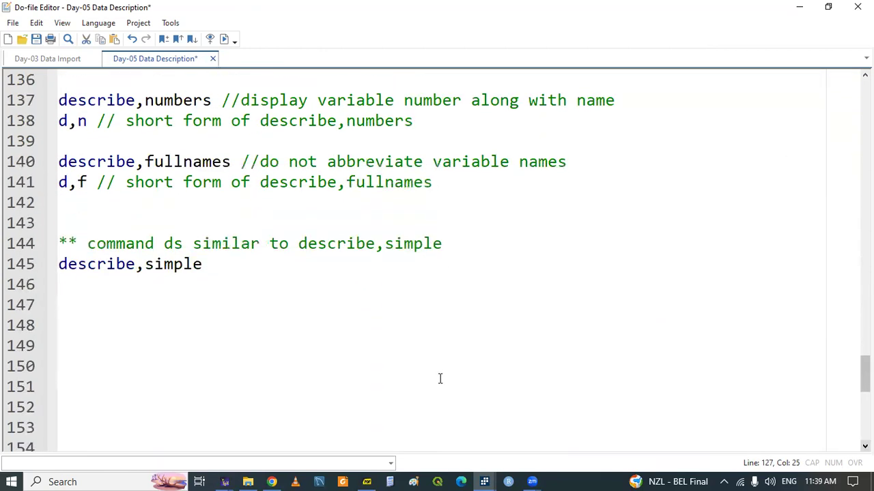
pyautogui.click(126, 301)
pyautogui.click(90, 285)
pyautogui.hotkey('ctrl', 'v')
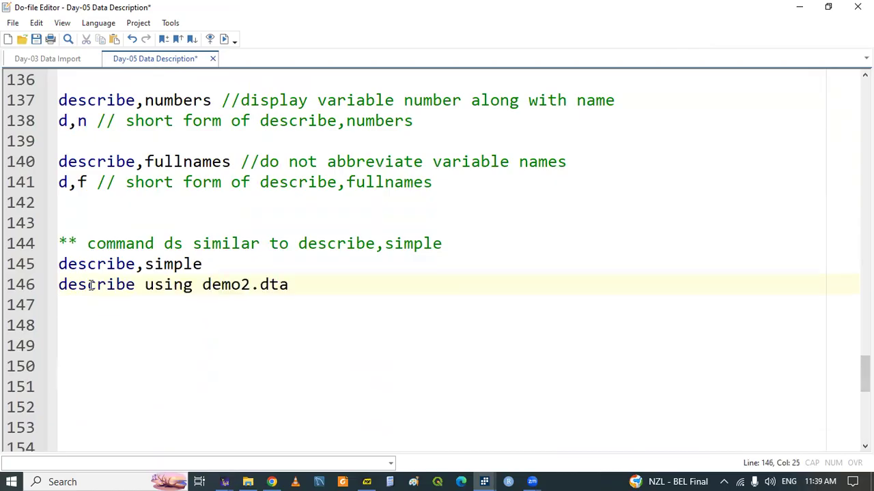
# Step: Append the simple option to line 146, run only that line and review the listed variable names in the main Stata window
pyautogui.write(',sim')
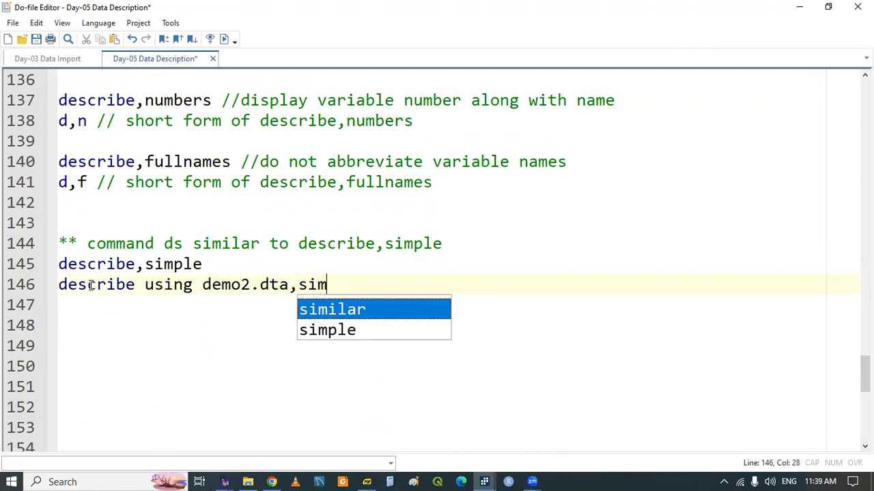
pyautogui.press('Down')
pyautogui.press('Return')
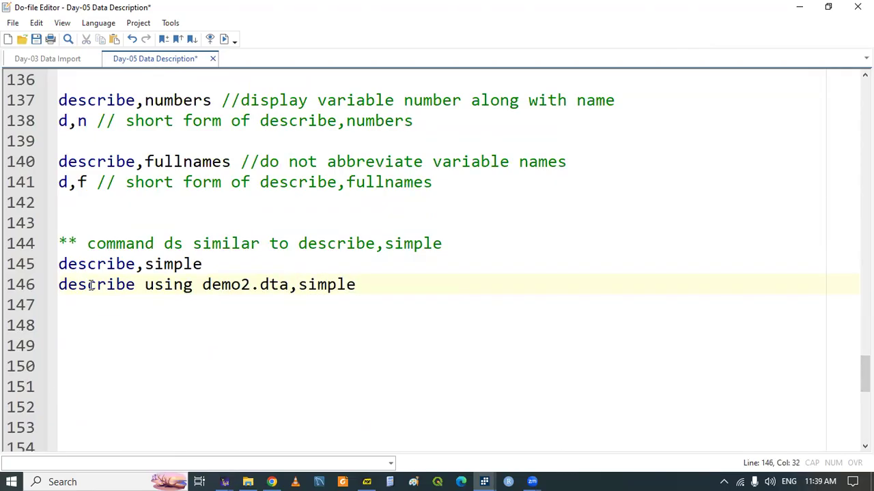
pyautogui.tripleClick(73, 287)
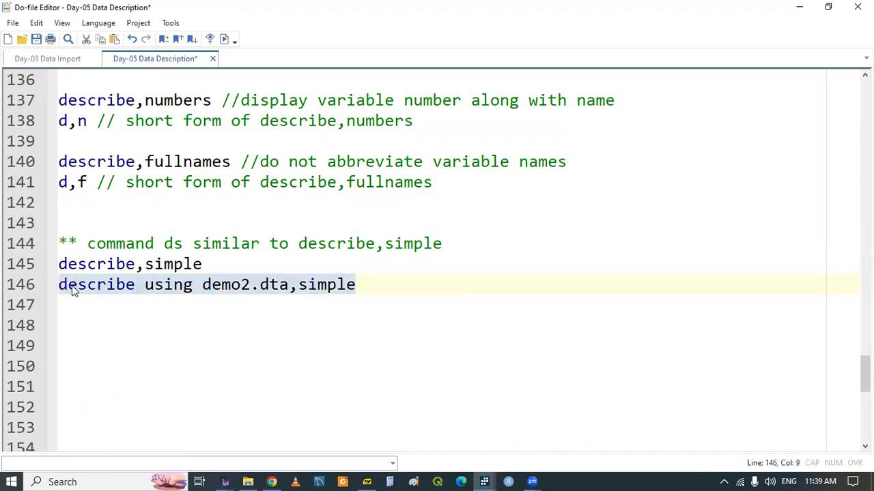
pyautogui.click(486, 476)
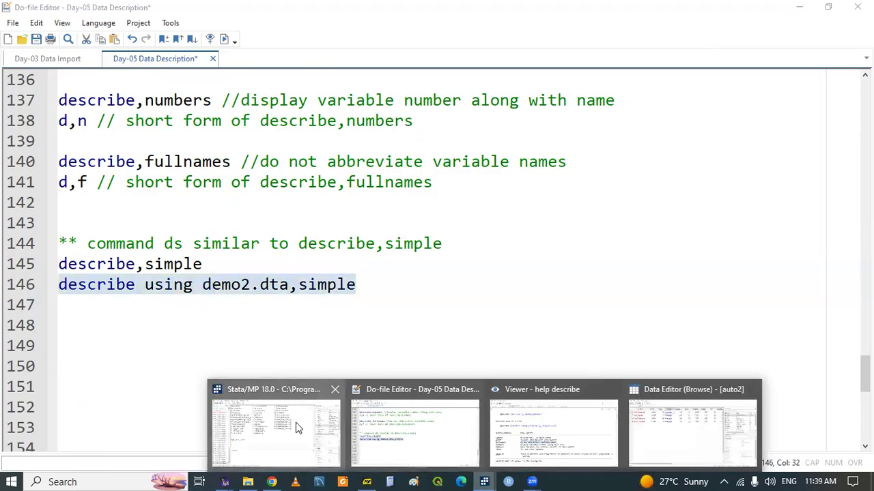
pyautogui.click(295, 426)
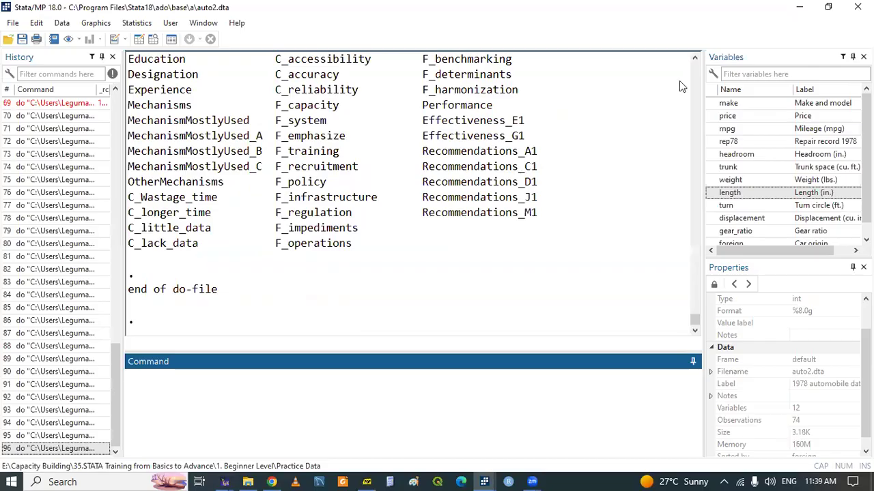
pyautogui.scroll(3, 689, 72)
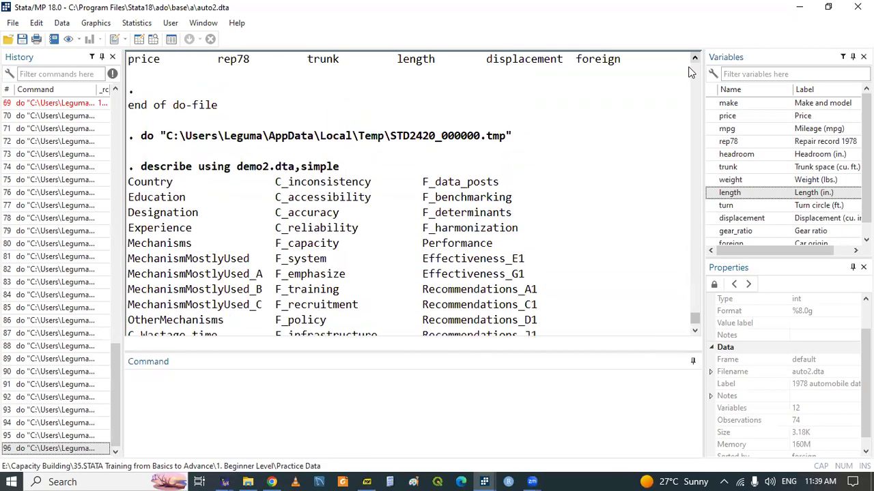
pyautogui.click(695, 331)
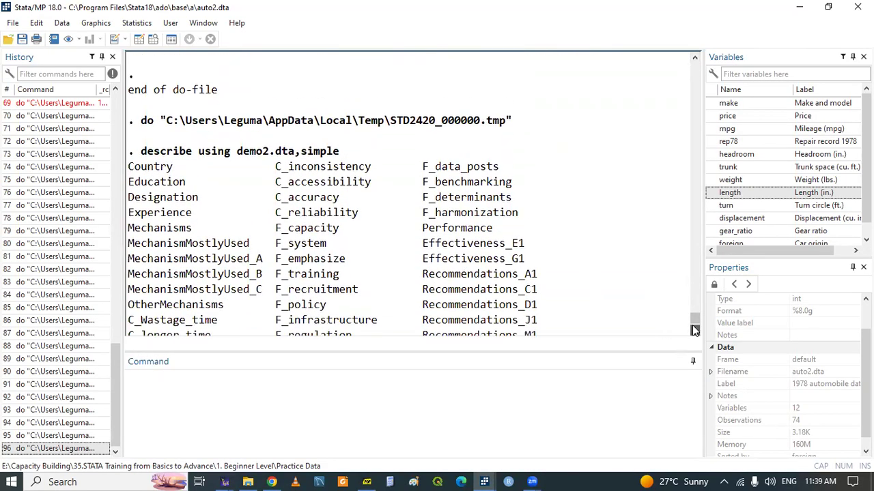
pyautogui.scroll(-3, 695, 330)
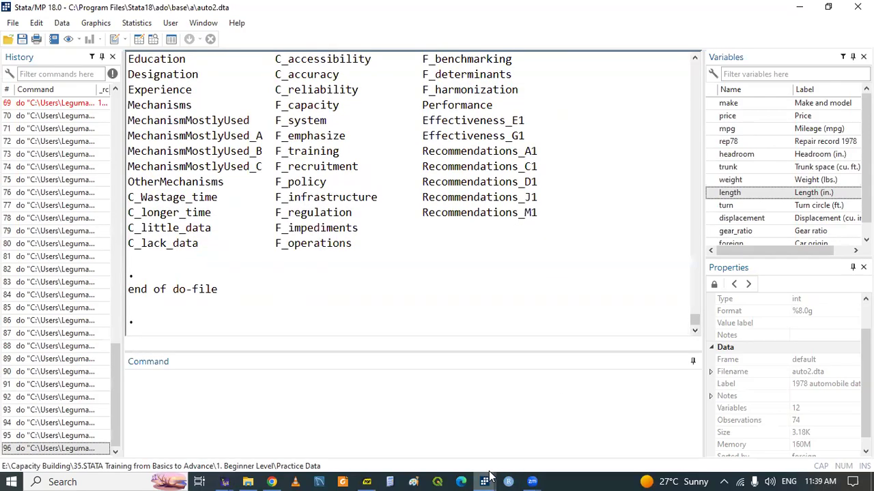
# Step: Return to the do-file and replace the whole line 146 command with "ds"
pyautogui.moveTo(486, 480)
pyautogui.click(401, 447)
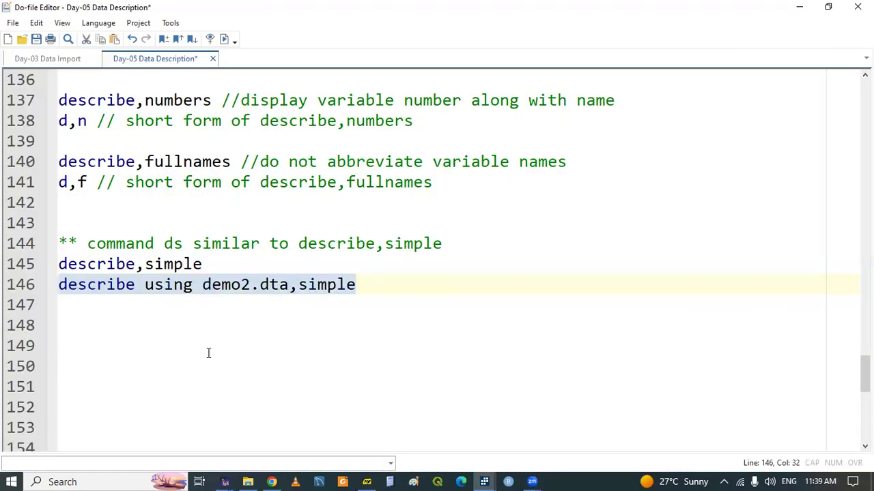
pyautogui.doubleClick(98, 266)
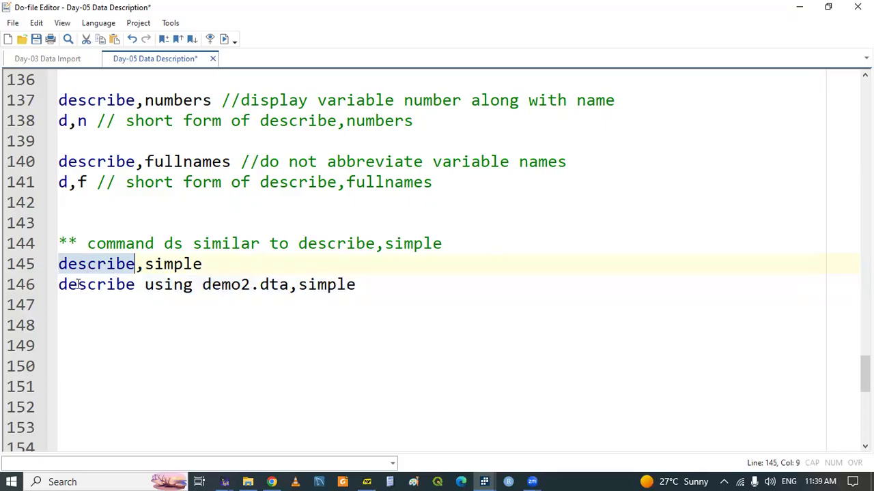
pyautogui.moveTo(60, 285); pyautogui.dragTo(394, 295)
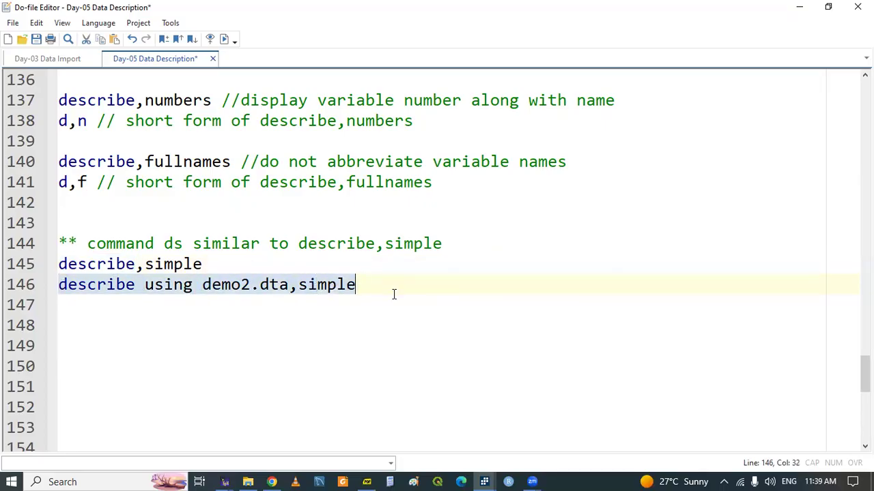
pyautogui.press('BackSpace')
pyautogui.write('ds')
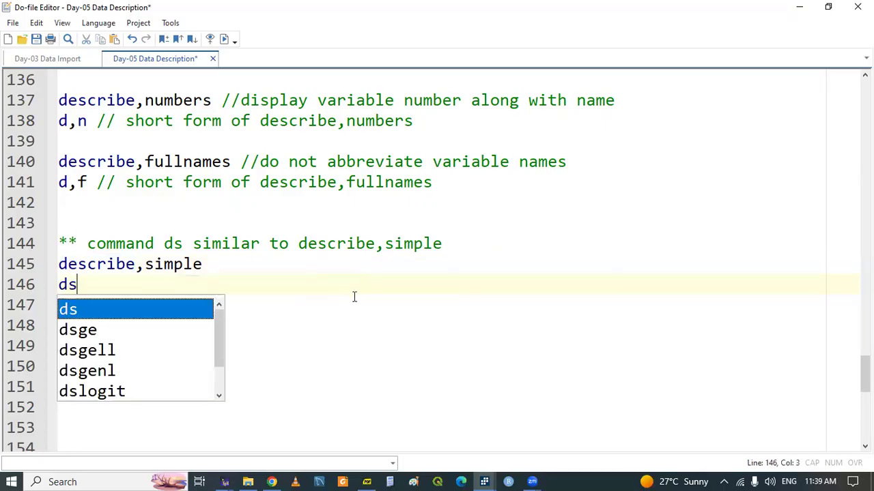
# Step: Run only the ds line and view its variable list in the main Stata window
pyautogui.doubleClick(68, 286)
pyautogui.tripleClick(69, 285)
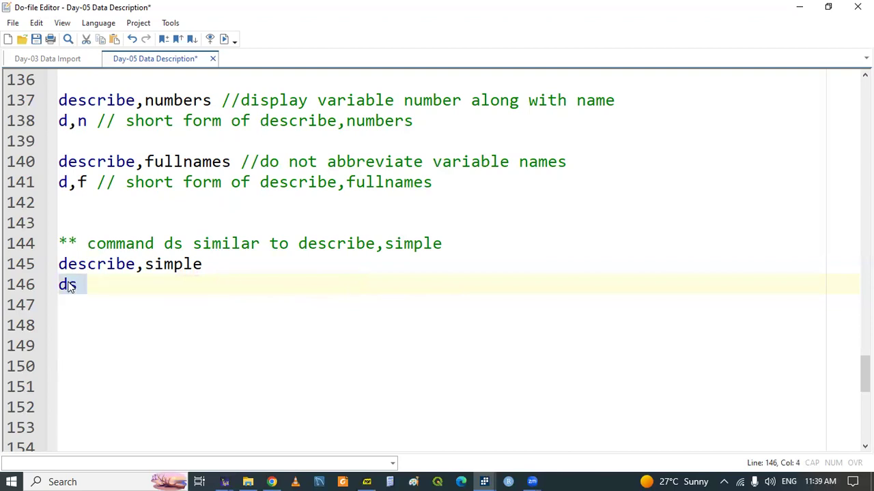
pyautogui.click(349, 308)
pyautogui.moveTo(484, 480)
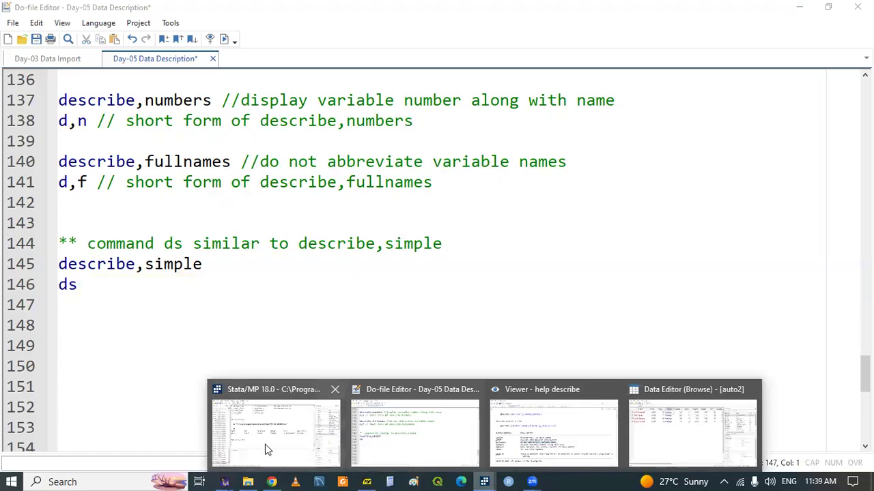
pyautogui.click(267, 451)
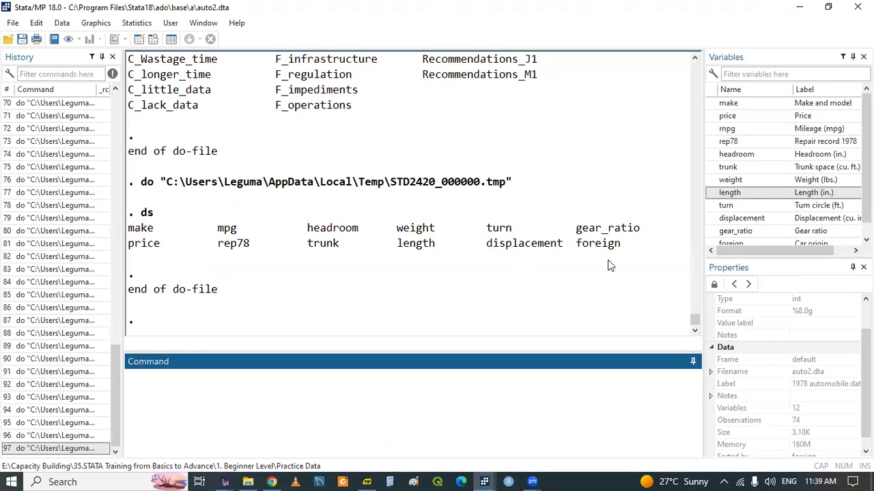
# Step: Return to the do-file, copy ds to line 147, extend it to "ds,v(32)" and open a "//" comment after it
pyautogui.click(486, 479)
pyautogui.moveTo(486, 478)
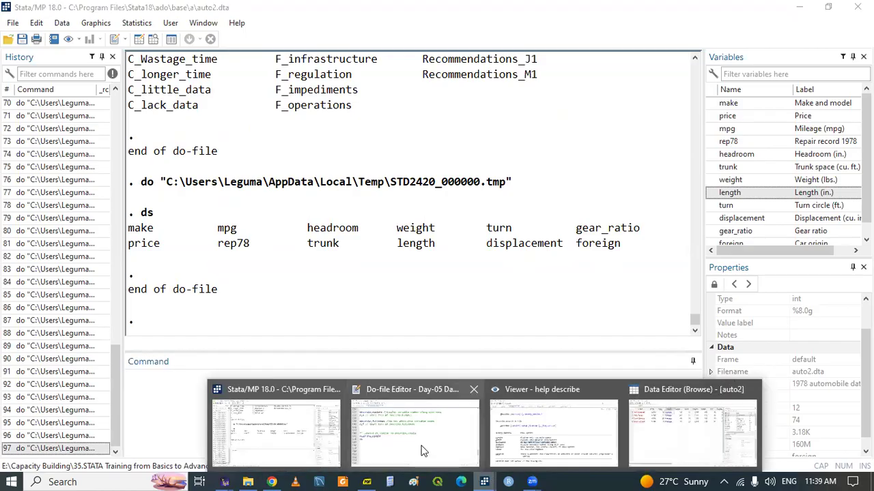
pyautogui.click(419, 443)
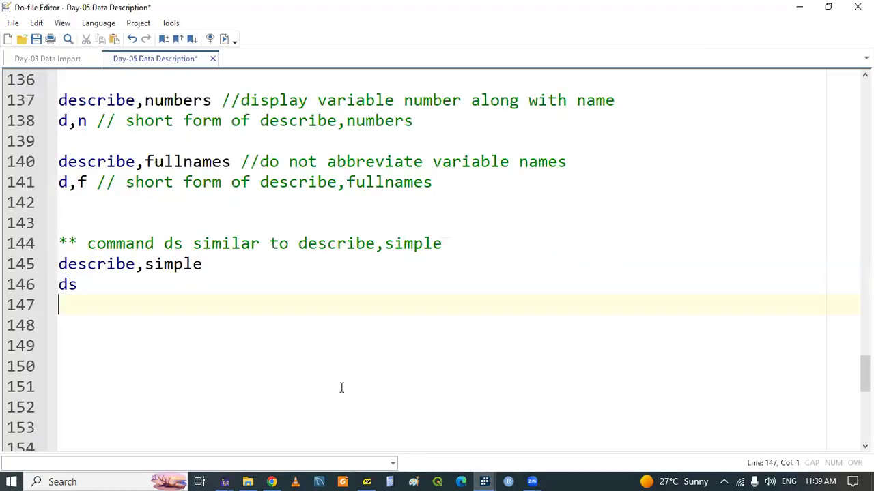
pyautogui.doubleClick(71, 286)
pyautogui.hotkey('ctrl', 'c')
pyautogui.press('Down')
pyautogui.hotkey('ctrl', 'v')
pyautogui.write(',v(322')
pyautogui.press('BackSpace')
pyautogui.write(') // des')
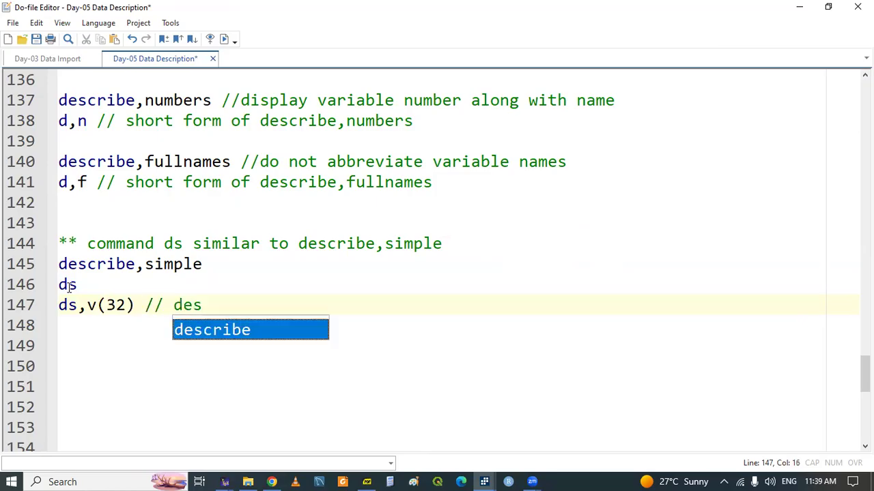
# Step: Complete the comment after ds,v(32) on line 147 so that it reads "// display fullnames"
pyautogui.press('BackSpace')
pyautogui.press('BackSpace')
pyautogui.write('isp')
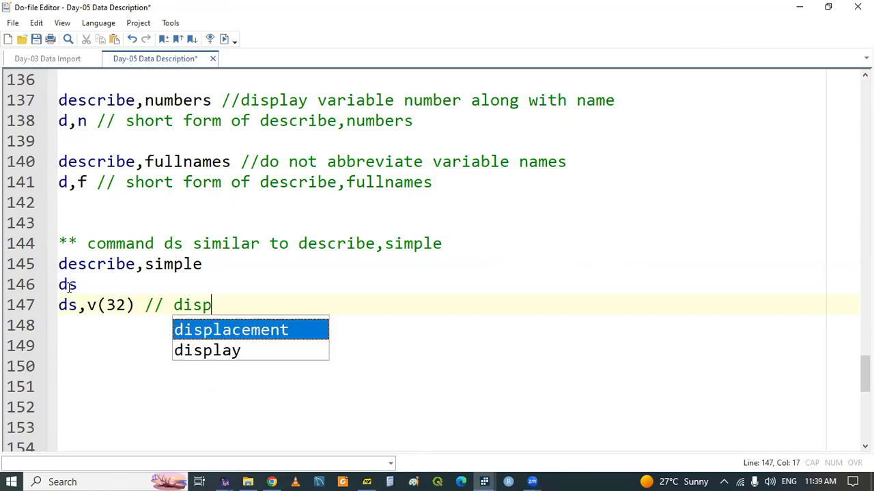
pyautogui.press('Down')
pyautogui.press('Return')
pyautogui.write('ma')
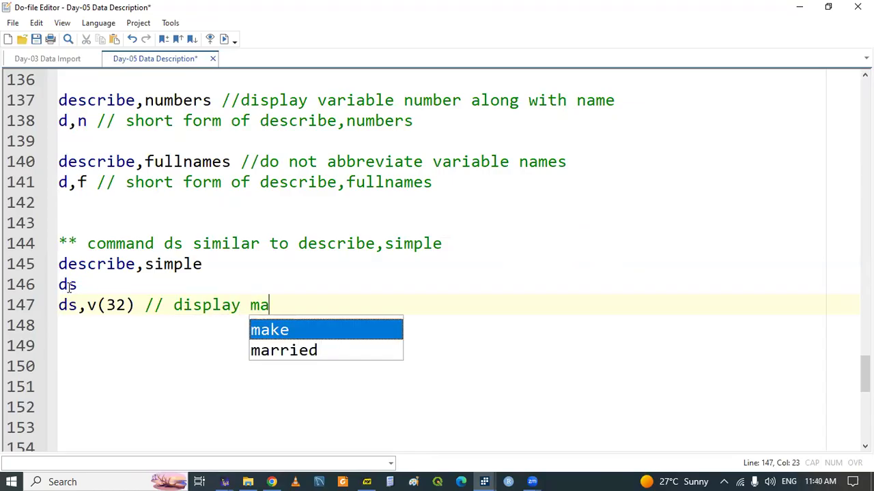
pyautogui.write('xim')
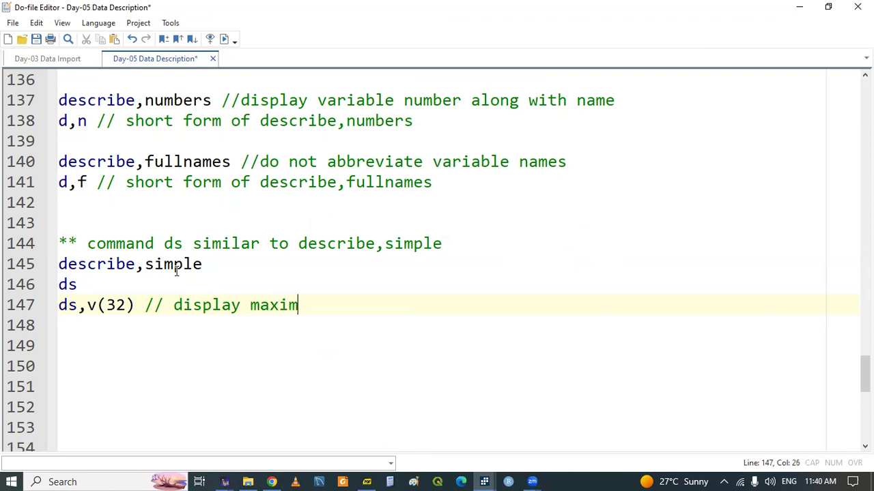
pyautogui.press('BackSpace')
pyautogui.press('BackSpace')
pyautogui.press('BackSpace')
pyautogui.press('BackSpace')
pyautogui.press('BackSpace')
pyautogui.write('full')
pyautogui.press('BackSpace')
pyautogui.write('names')
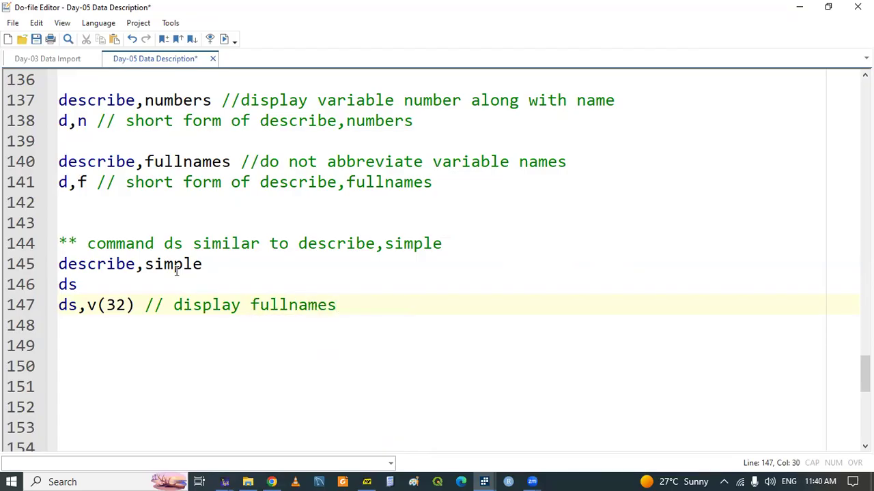
# Step: Insert "is" after "ds" in the line 144 comment and save the do-file
pyautogui.doubleClick(111, 266)
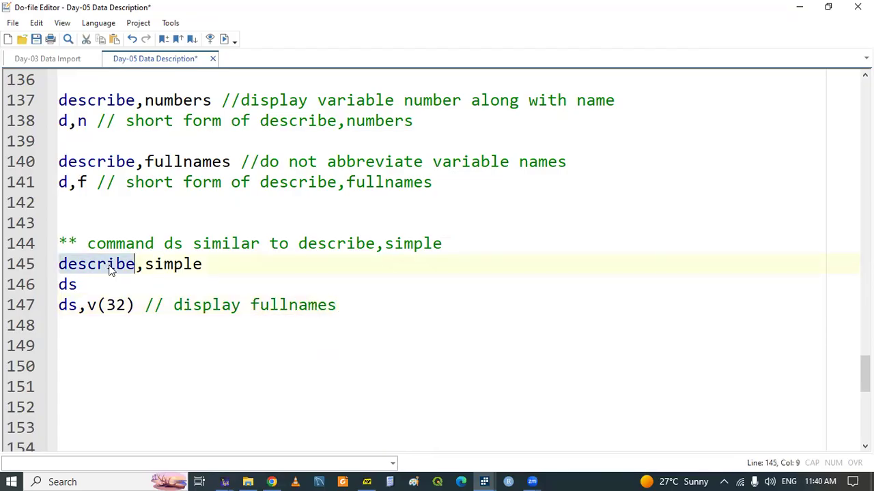
pyautogui.click(221, 243)
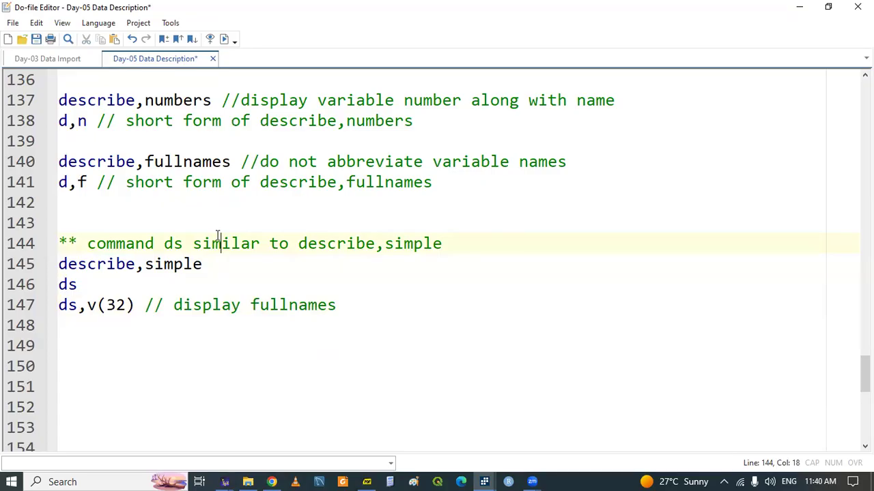
pyautogui.click(186, 244)
pyautogui.write('is')
pyautogui.hotkey('ctrl', 's')
# Step: Add the comment heading "** command lookfor" on line 150 with blank lines below it, and save the do-file
pyautogui.click(103, 326)
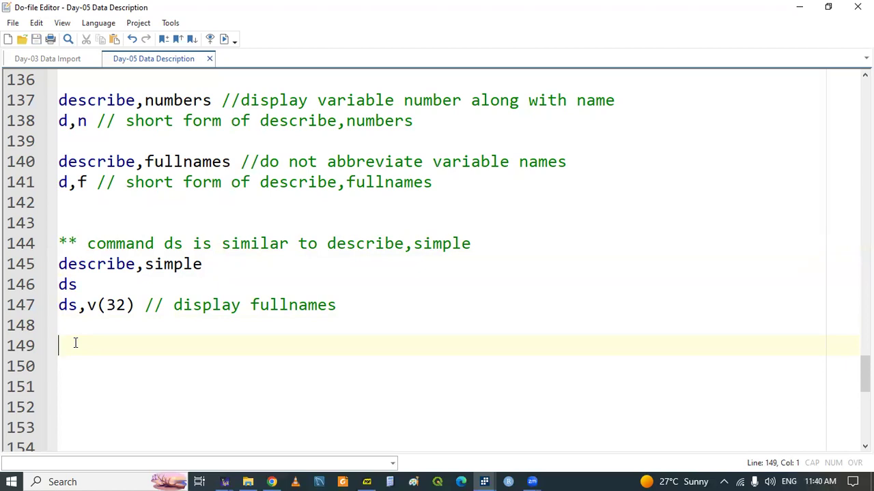
pyautogui.press('Down')
pyautogui.write('** com')
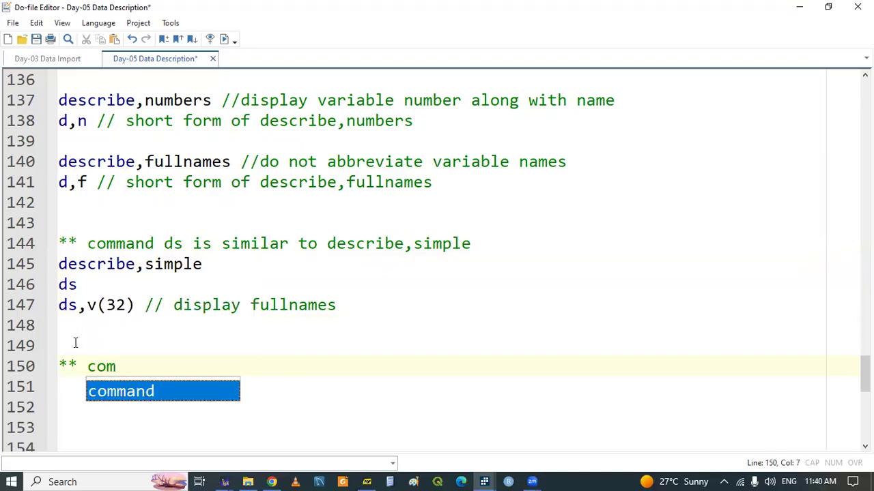
pyautogui.press('Tab')
pyautogui.write('l')
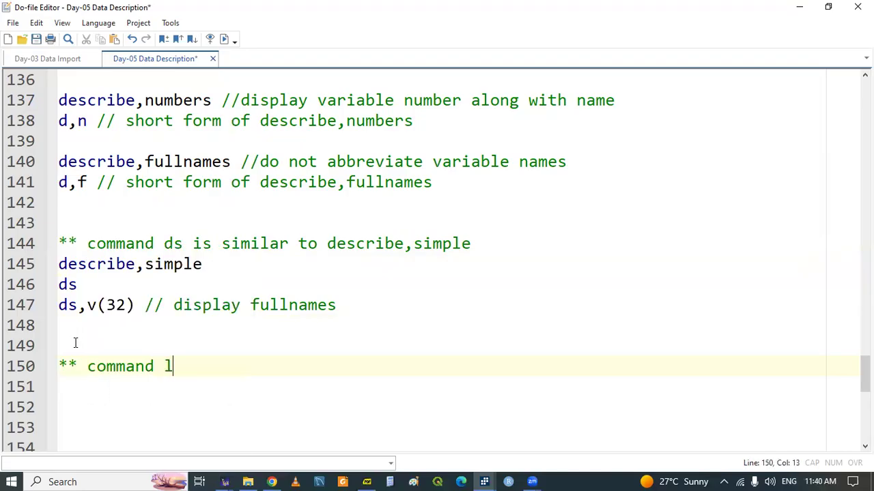
pyautogui.write('ookfor')
pyautogui.press('Return')
pyautogui.press('Return')
pyautogui.press('Return')
pyautogui.press('Return')
pyautogui.press('Return')
pyautogui.press('Return')
pyautogui.press('Return')
pyautogui.press('Return')
pyautogui.press('BackSpace')
pyautogui.press('Up')
pyautogui.press('Up')
pyautogui.press('Up')
pyautogui.press('Up')
pyautogui.press('Up')
pyautogui.press('Up')
pyautogui.hotkey('ctrl', 's')
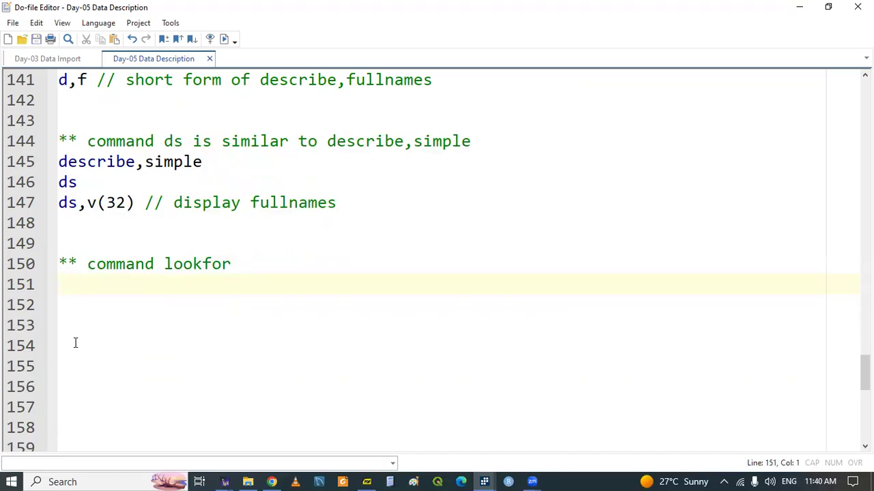
# Step: Enter "help lookfor" on line 151 and run only that line to open the lookfor help page
pyautogui.click(484, 481)
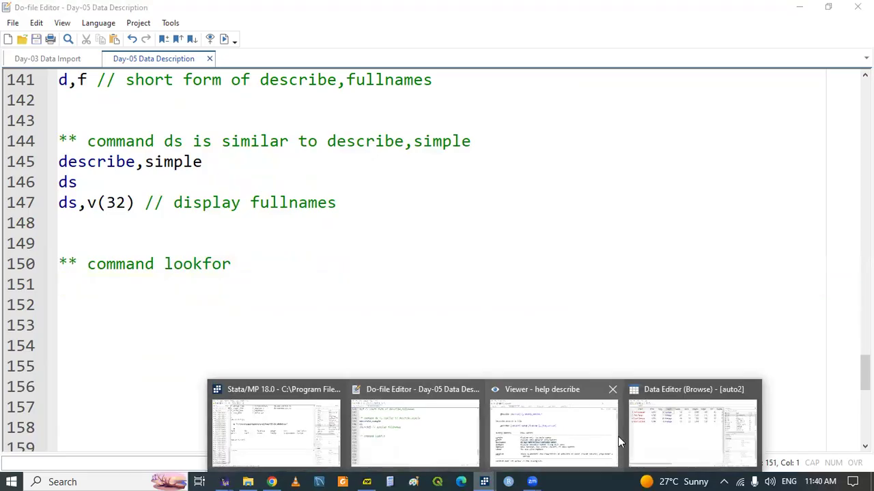
pyautogui.click(94, 291)
pyautogui.write('hel')
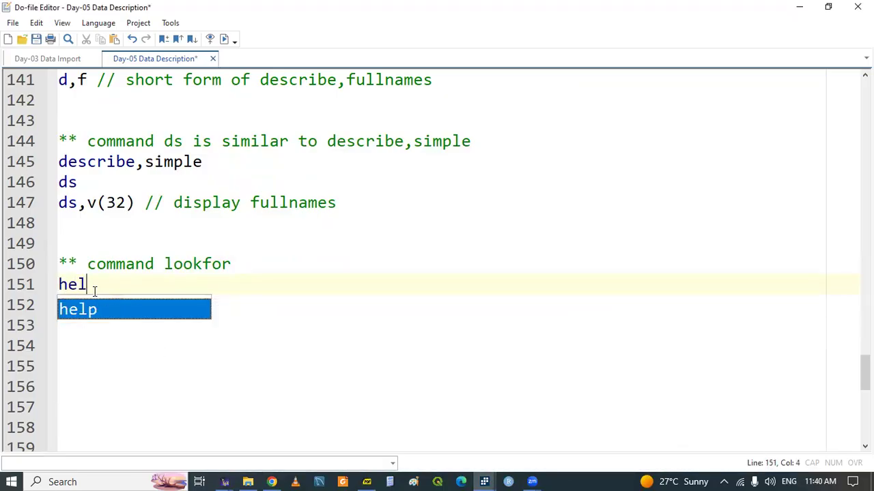
pyautogui.write('p lo')
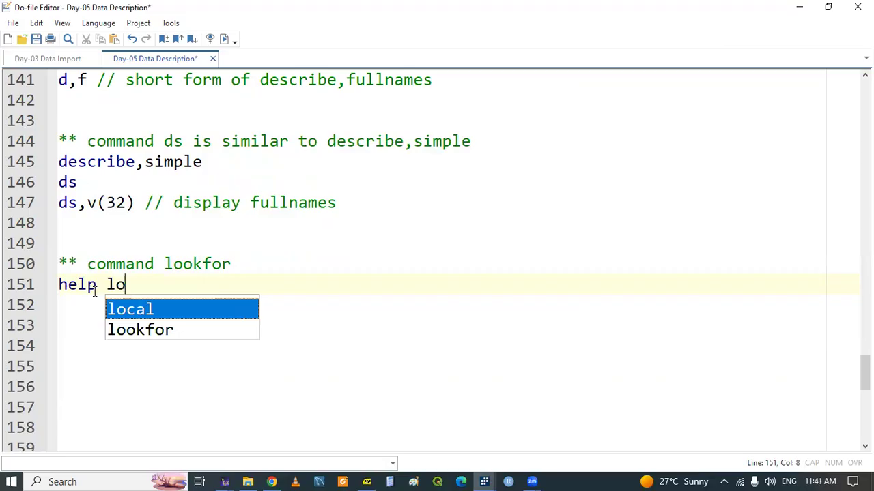
pyautogui.press('Down')
pyautogui.press('Return')
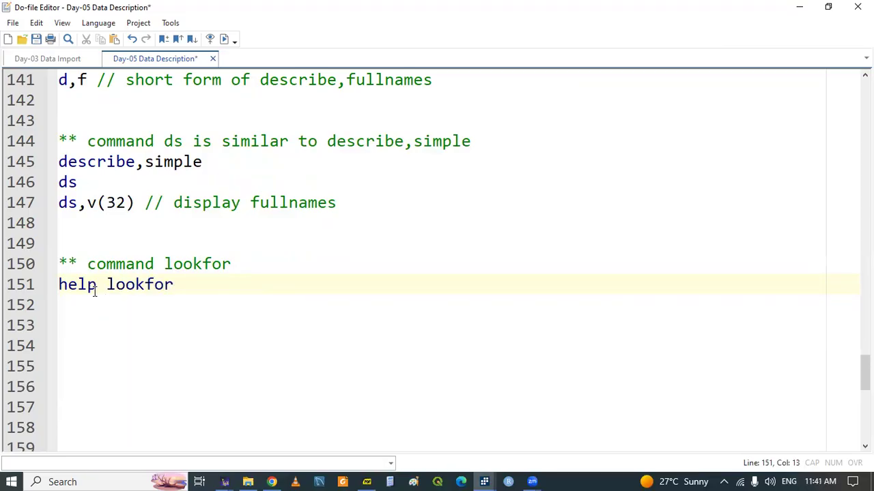
pyautogui.doubleClick(94, 287)
pyautogui.moveTo(94, 287); pyautogui.dragTo(166, 292)
pyautogui.hotkey('ctrl', 'd')
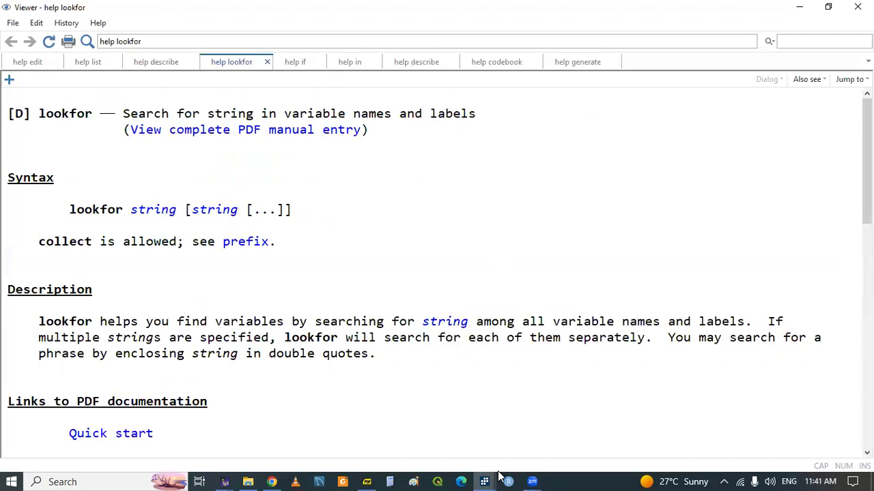
# Step: Switch to the main Stata window and run the abbreviated command "de" to review all variables of the dataset
pyautogui.moveTo(484, 479)
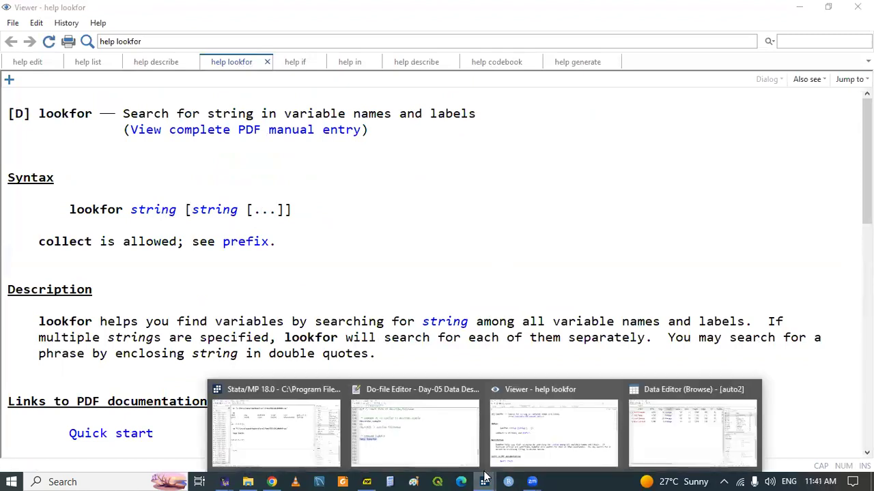
pyautogui.click(307, 428)
pyautogui.write('de')
pyautogui.press('Return')
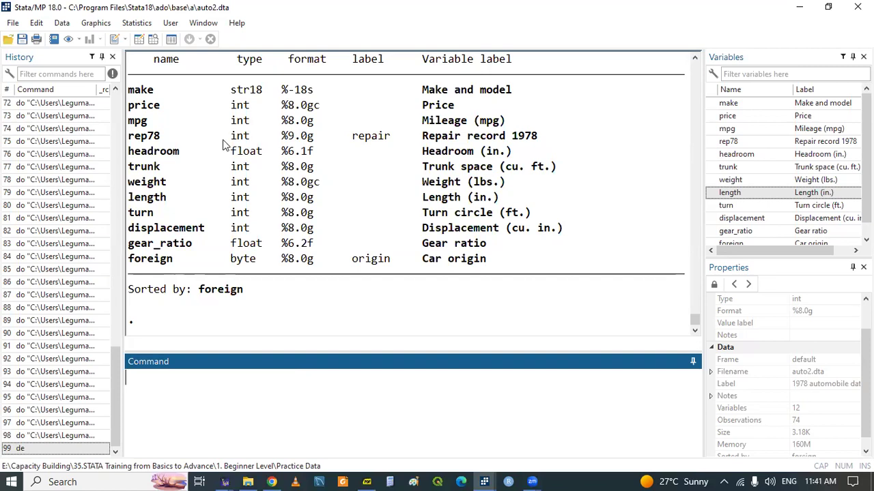
# Step: Return to the do-file and add the command "describe make price" on line 149, above the lookfor heading
pyautogui.click(484, 479)
pyautogui.click(440, 441)
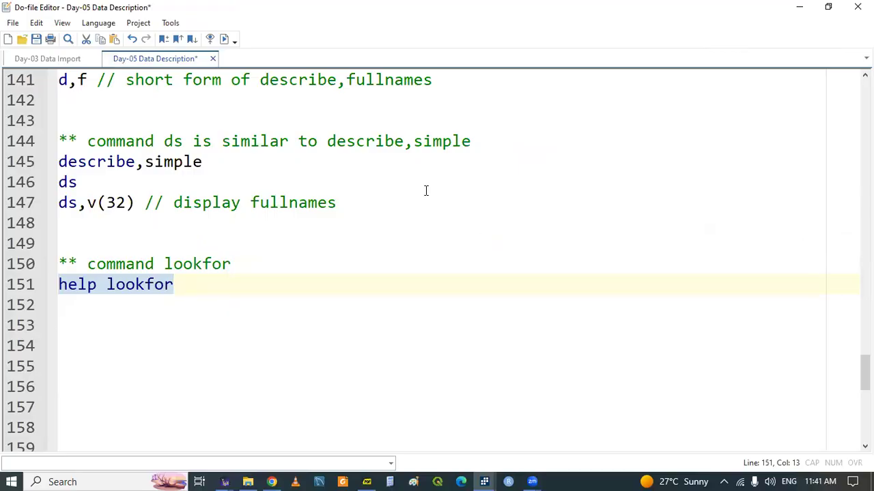
pyautogui.click(168, 230)
pyautogui.press('Return')
pyautogui.write('des')
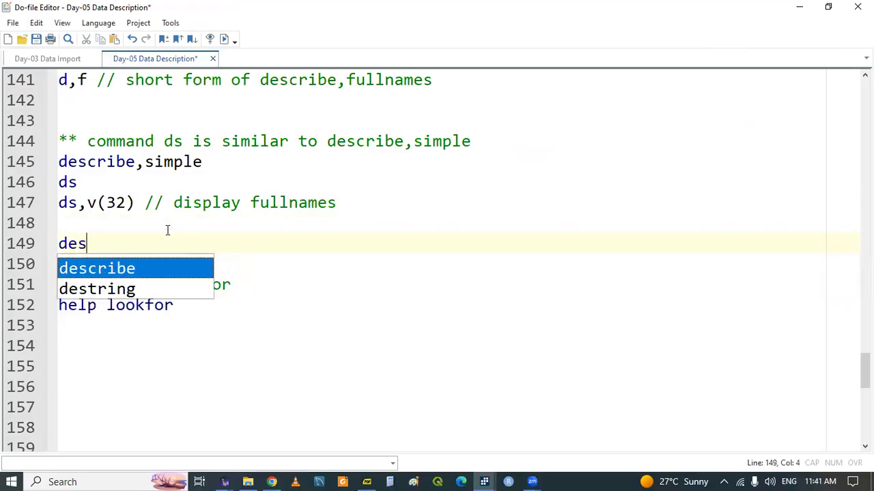
pyautogui.press('Return')
pyautogui.write('ma')
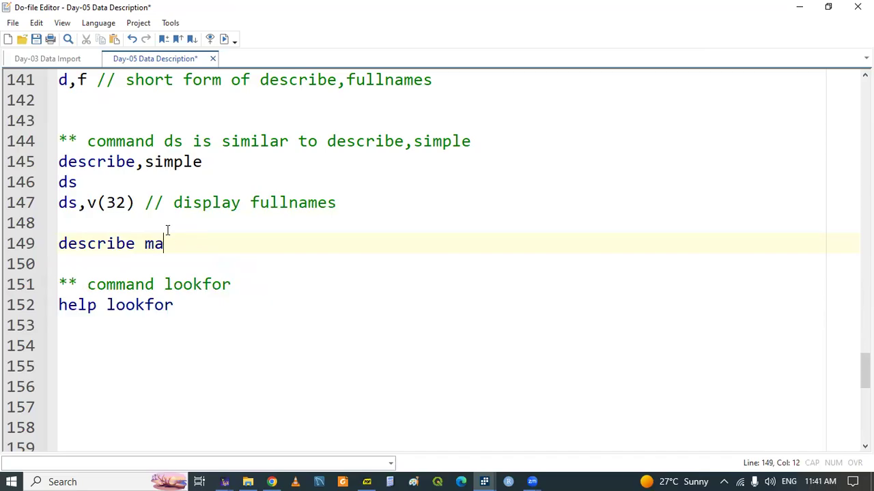
pyautogui.write('ke pru')
pyautogui.press('BackSpace')
pyautogui.write('ice')
# Step: Run only the "describe make price" line and view its output in the main Stata window
pyautogui.tripleClick(95, 246)
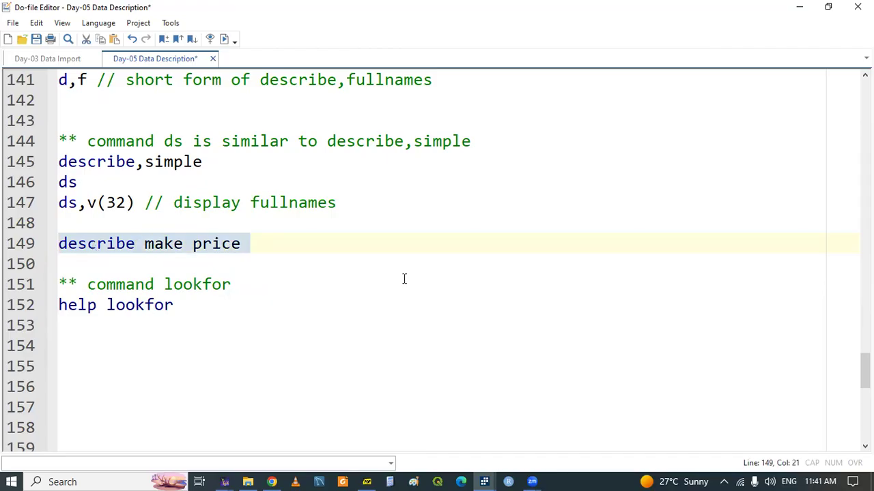
pyautogui.moveTo(484, 482)
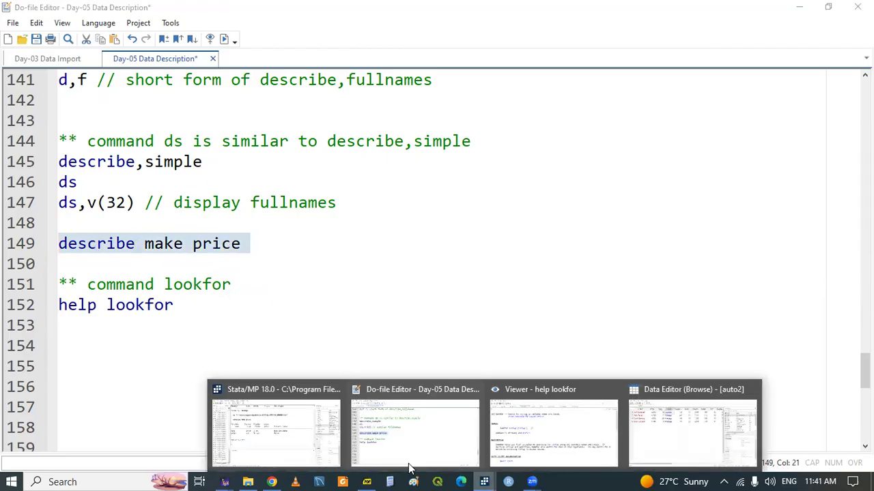
pyautogui.click(278, 431)
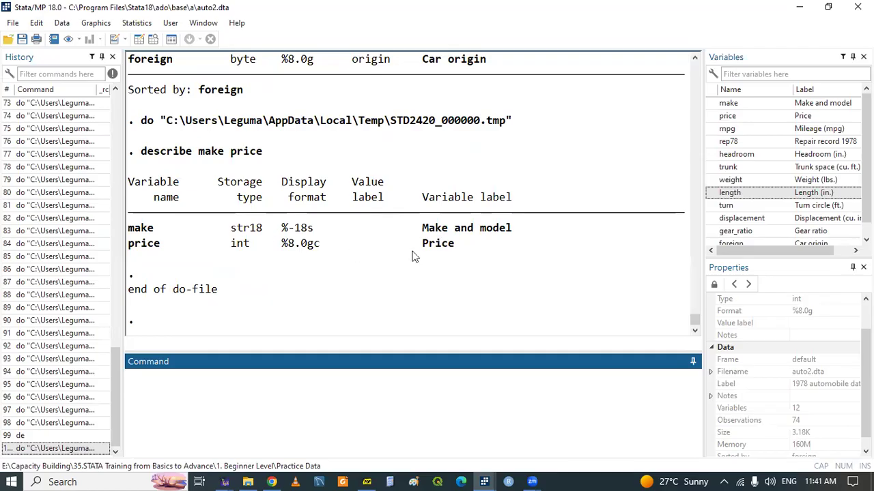
# Step: Return to the do-file and append the condition "if rep78==2" to the describe command on line 149
pyautogui.moveTo(483, 479)
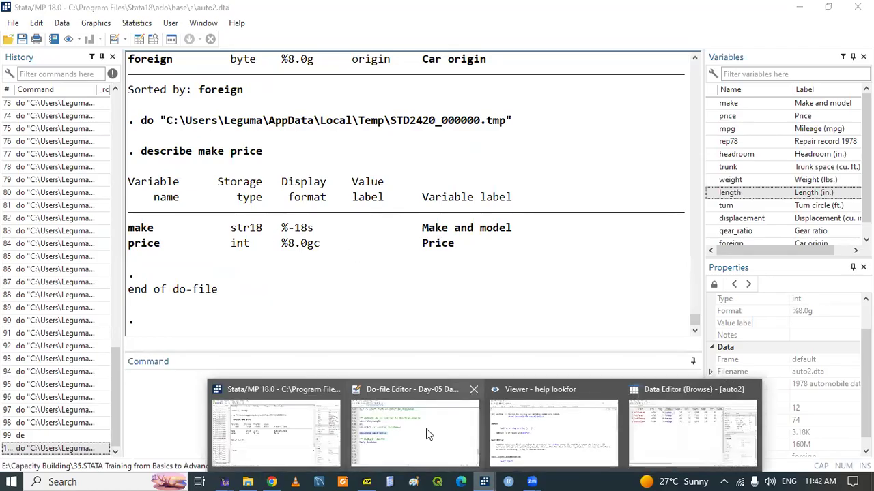
pyautogui.click(426, 428)
pyautogui.click(255, 245)
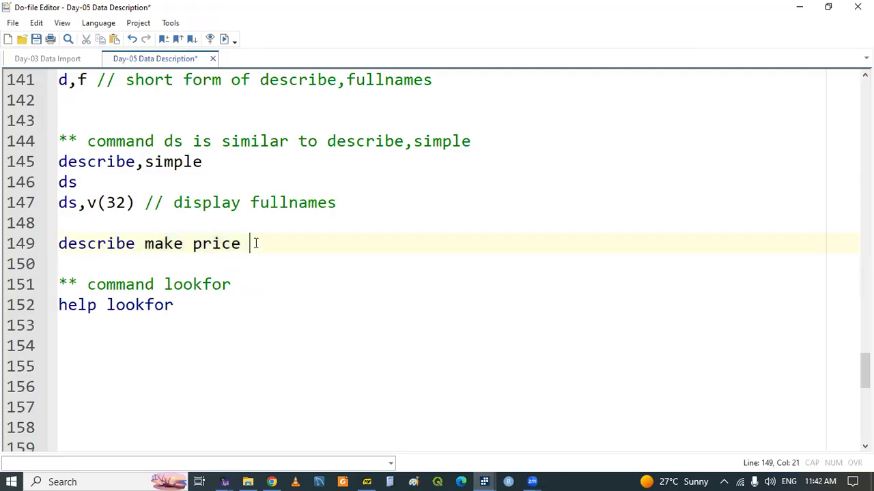
pyautogui.write('if re')
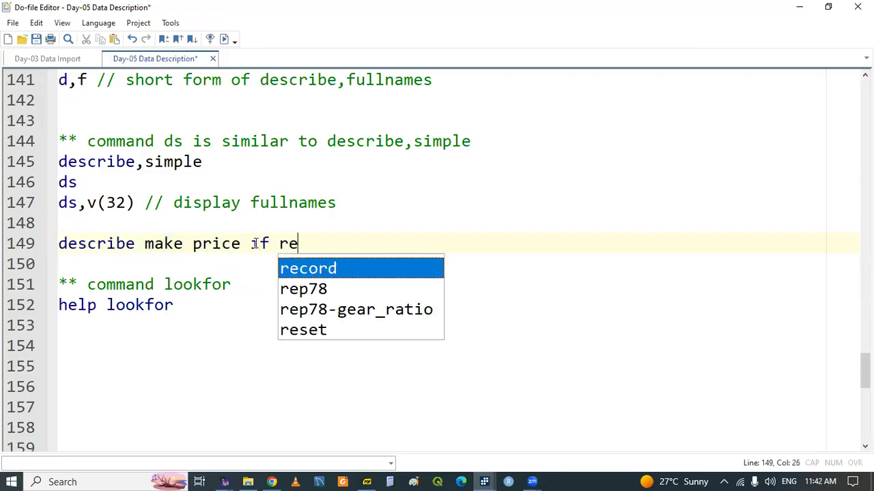
pyautogui.write('p')
pyautogui.press('Return')
pyautogui.write('==2')
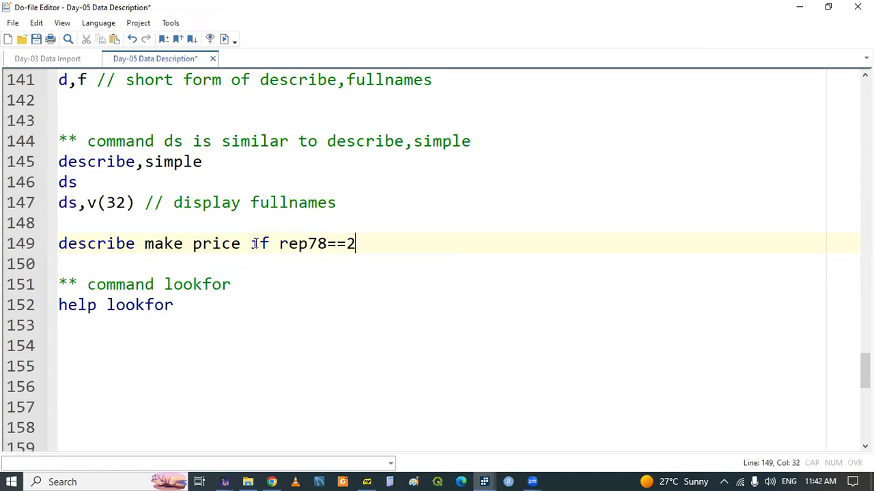
# Step: Run only the describe line with the if condition and check its output in the main Stata window
pyautogui.doubleClick(203, 246)
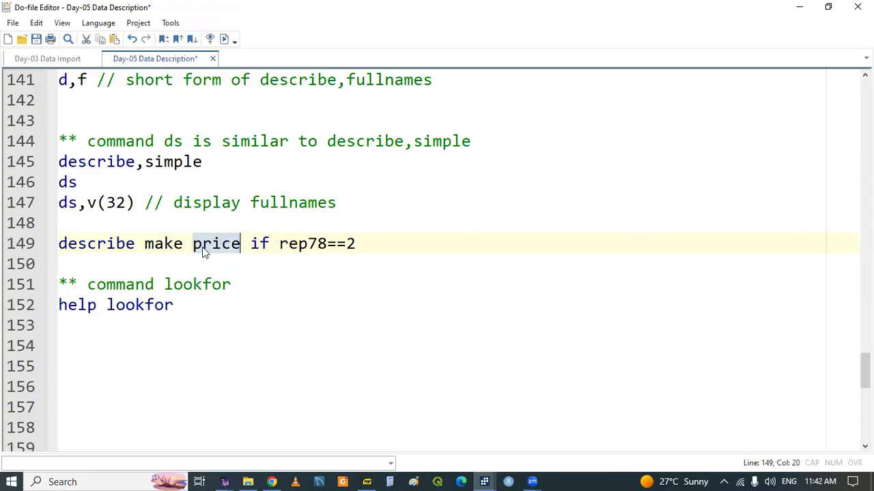
pyautogui.tripleClick(203, 251)
pyautogui.click(482, 478)
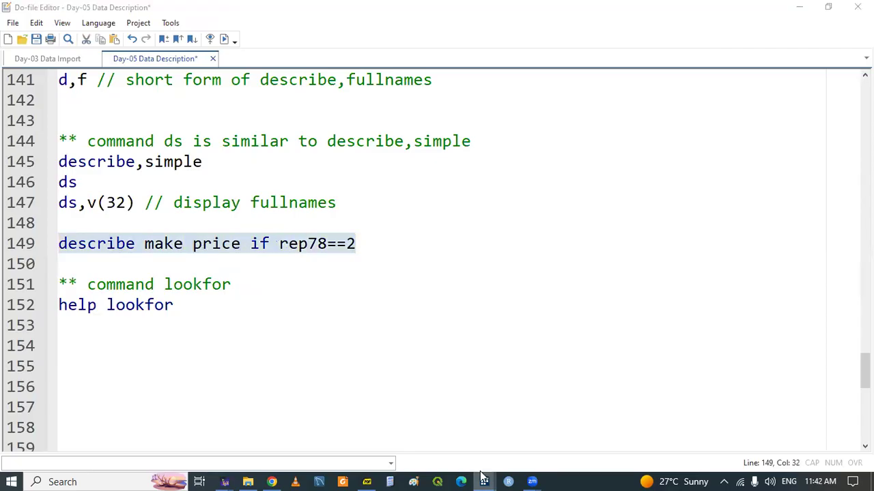
pyautogui.click(273, 436)
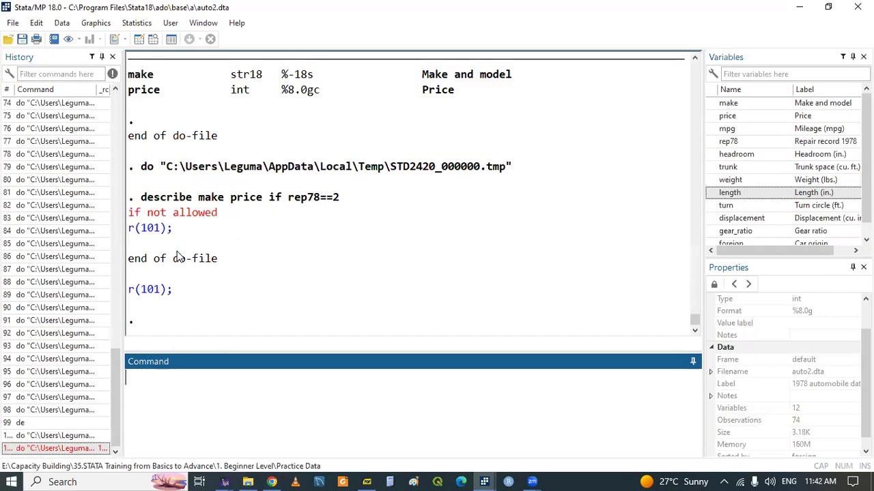
# Step: Return to the do-file and copy "describe make price" onto its own line above the conditional version, leaving a blank line before it
pyautogui.click(485, 481)
pyautogui.click(417, 426)
pyautogui.click(407, 249)
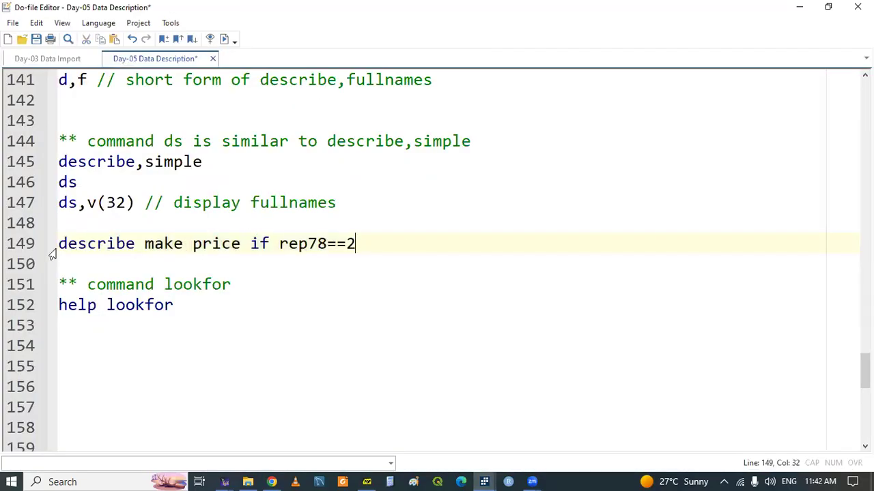
pyautogui.moveTo(59, 244); pyautogui.dragTo(244, 245)
pyautogui.hotkey('ctrl', 'c')
pyautogui.click(172, 219)
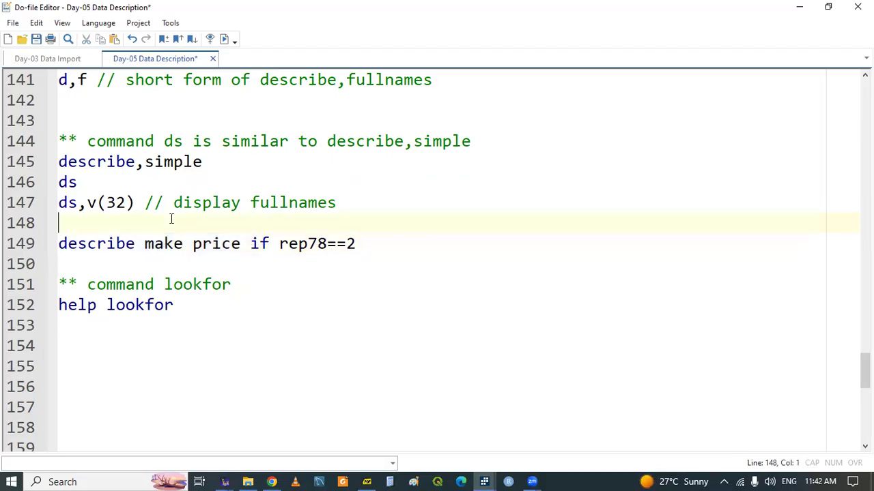
pyautogui.hotkey('ctrl', 'v')
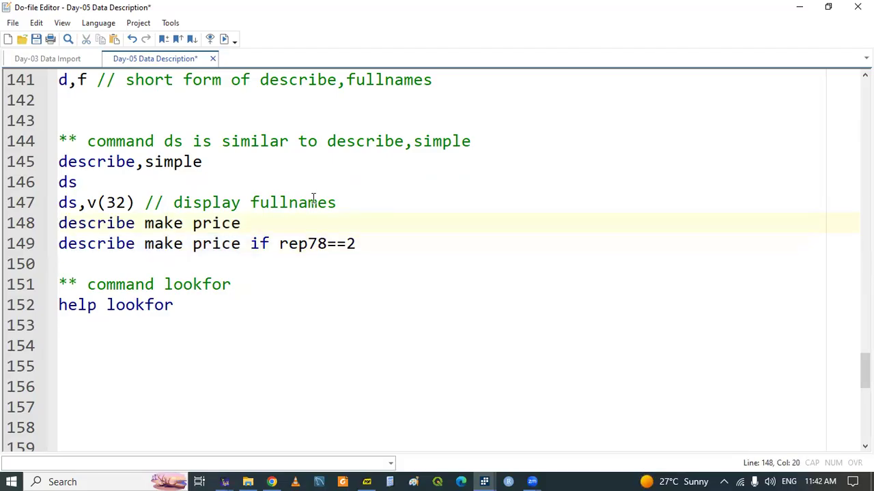
pyautogui.press('Return')
# Step: Add the comment "// wrong syntax" after the conditional describe command on line 150 and save the do-file
pyautogui.click(383, 266)
pyautogui.write('// ')
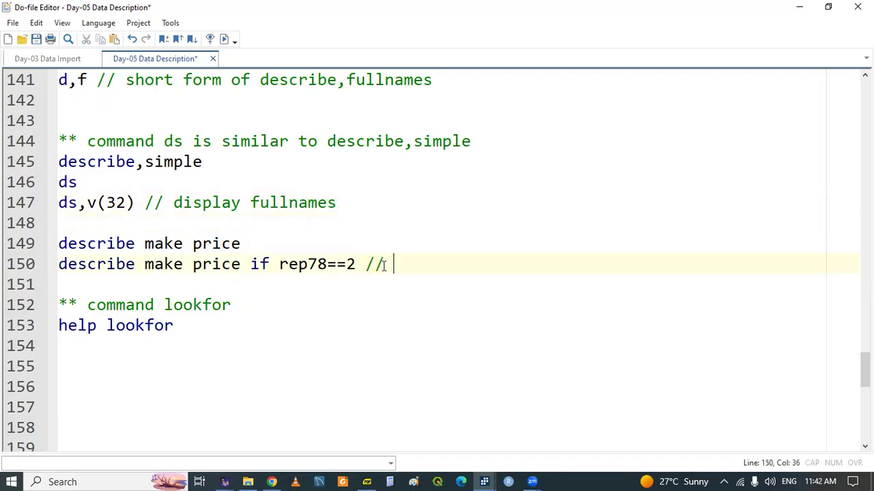
pyautogui.write('wrong syntax')
pyautogui.hotkey('ctrl', 's')
pyautogui.click(483, 481)
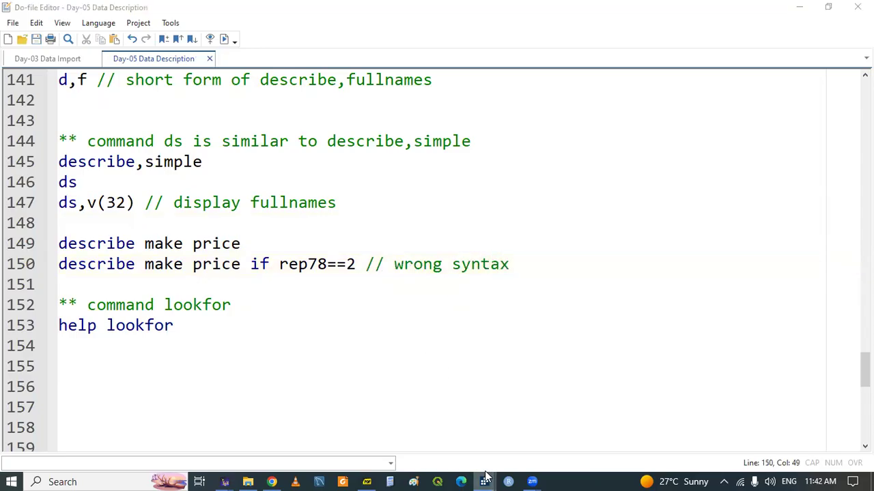
# Step: Review the syntax in the lookfor and describe help pages, then return to the end of the "help lookfor" line in the do-file
pyautogui.click(542, 437)
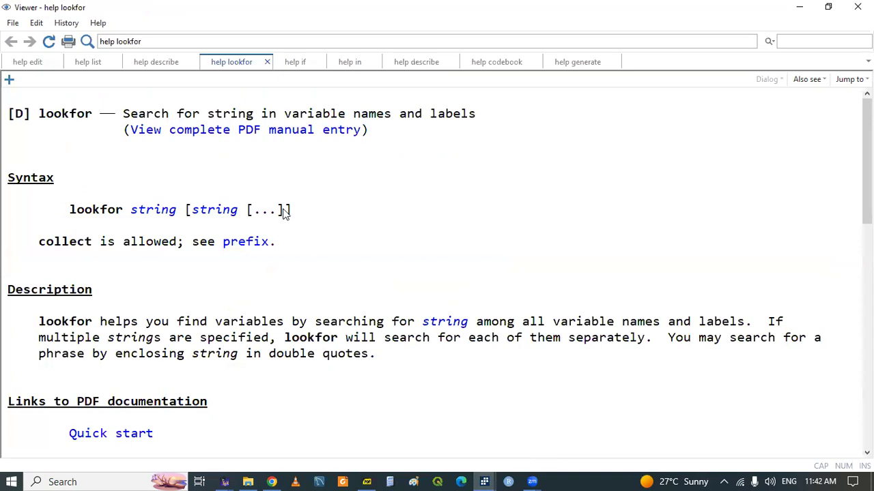
pyautogui.click(161, 63)
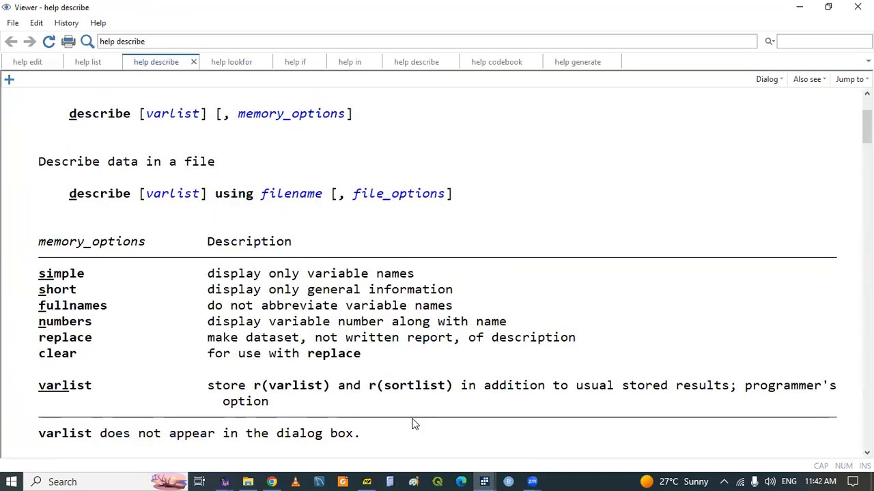
pyautogui.moveTo(493, 476)
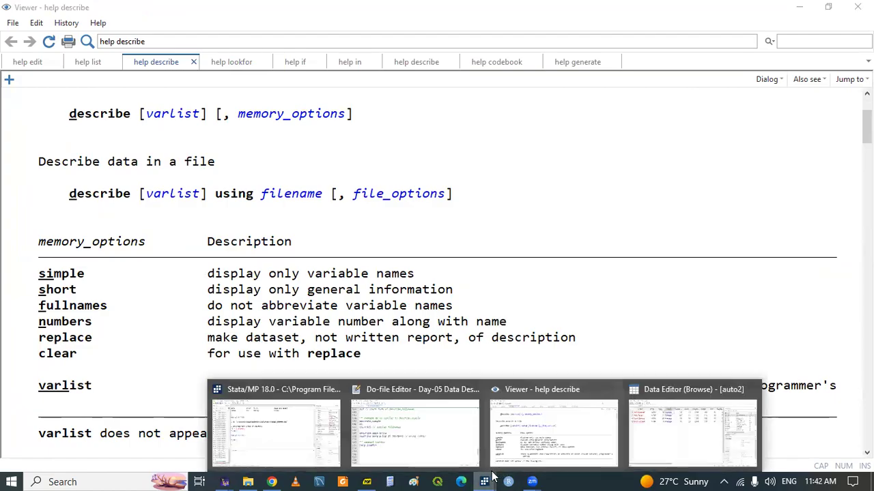
pyautogui.click(420, 439)
pyautogui.click(132, 344)
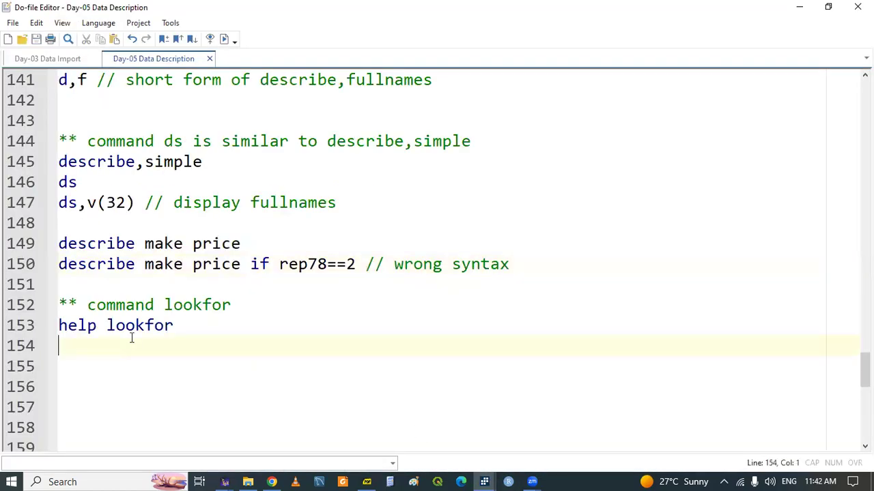
pyautogui.click(246, 323)
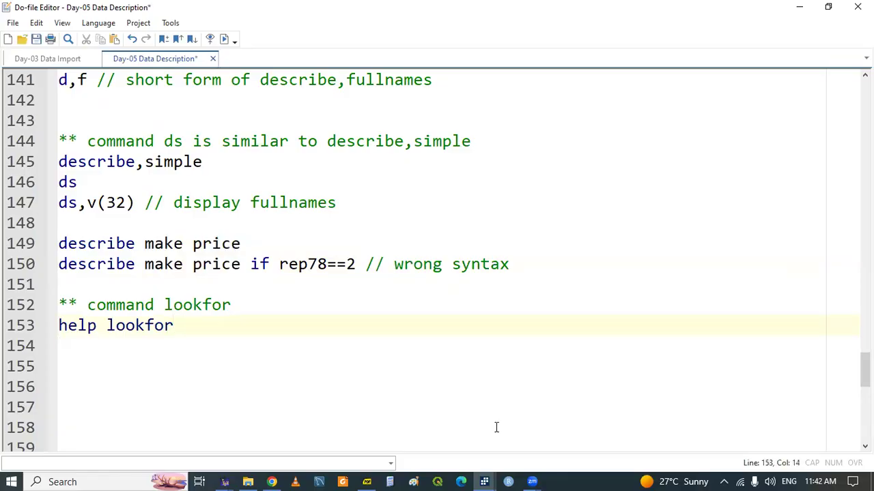
# Step: Check the earlier full describe output in the main Stata window and highlight "in" in the displacement variable's label
pyautogui.moveTo(486, 479)
pyautogui.click(487, 447)
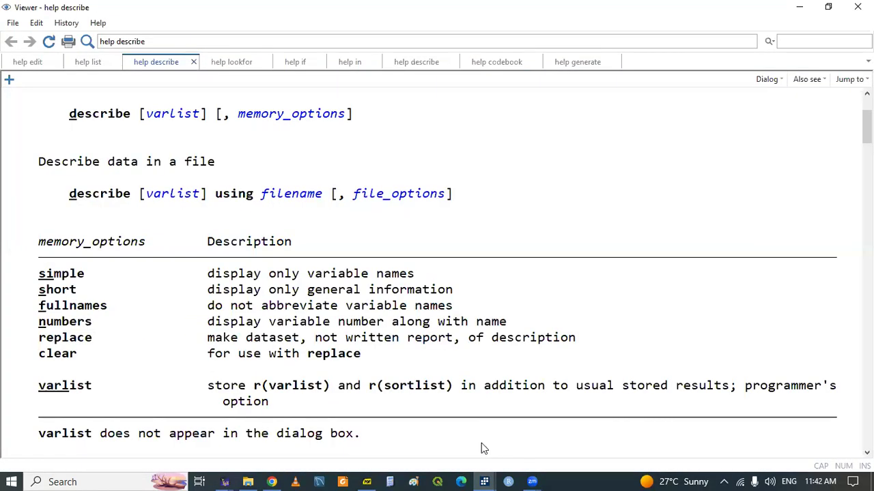
pyautogui.click(293, 420)
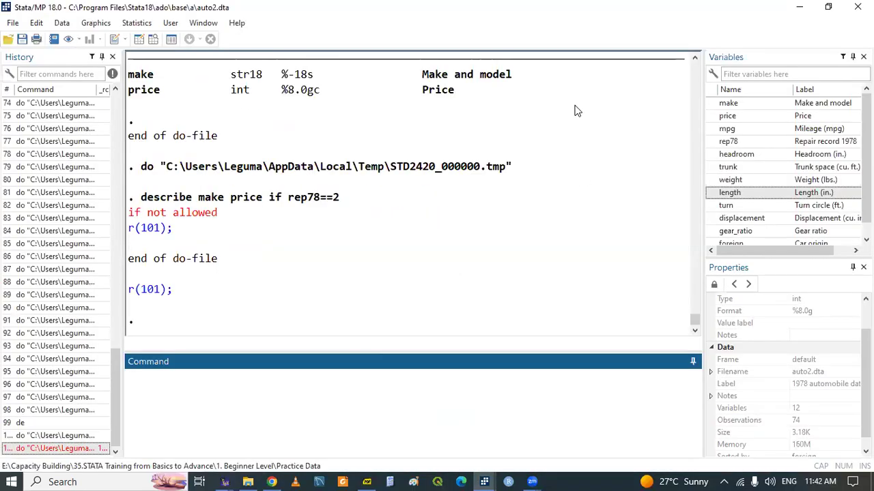
pyautogui.click(695, 58)
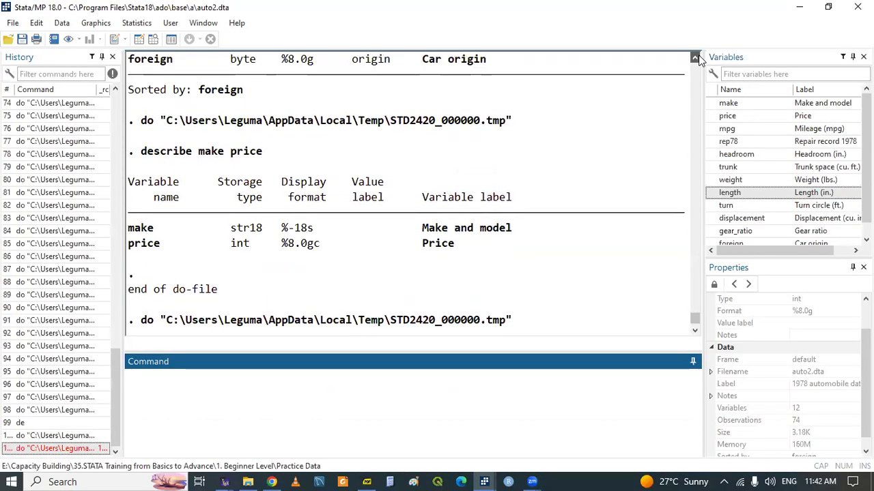
pyautogui.click(695, 57)
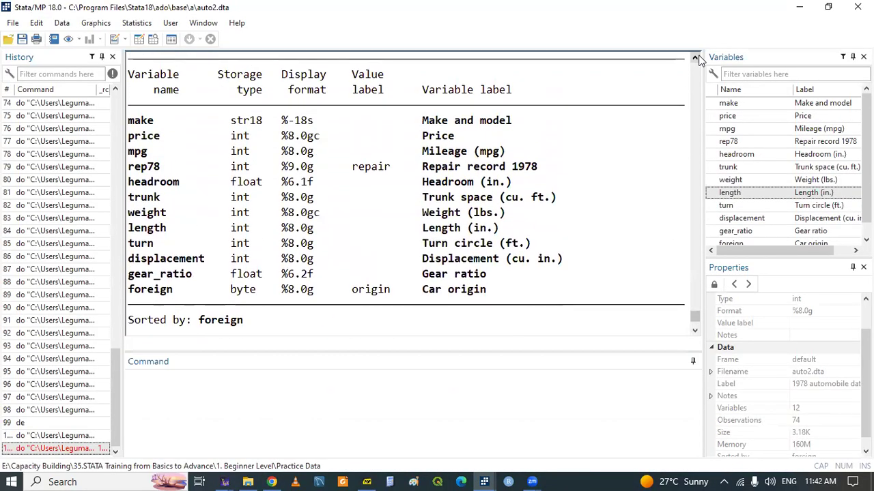
pyautogui.doubleClick(542, 259)
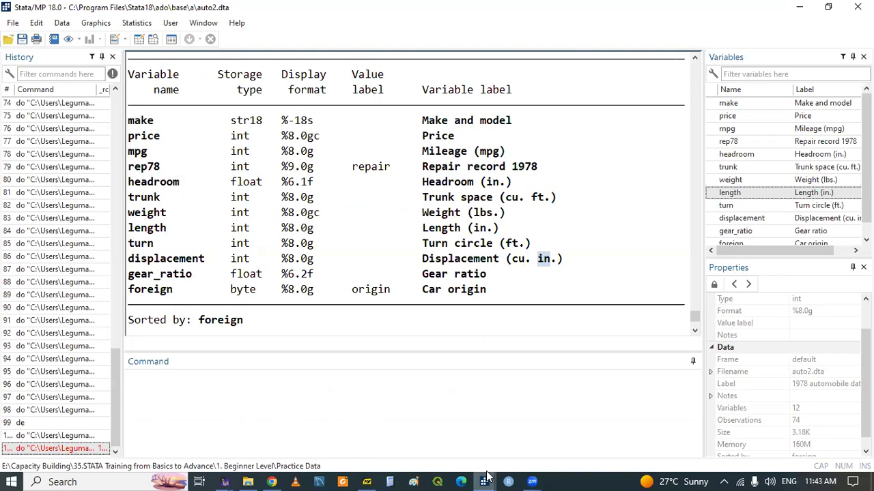
# Step: In the do-file, append "in" to "help lookfor" on line 153, run that line and check the main Stata window
pyautogui.moveTo(486, 480)
pyautogui.click(415, 457)
pyautogui.write('in')
pyautogui.tripleClick(131, 328)
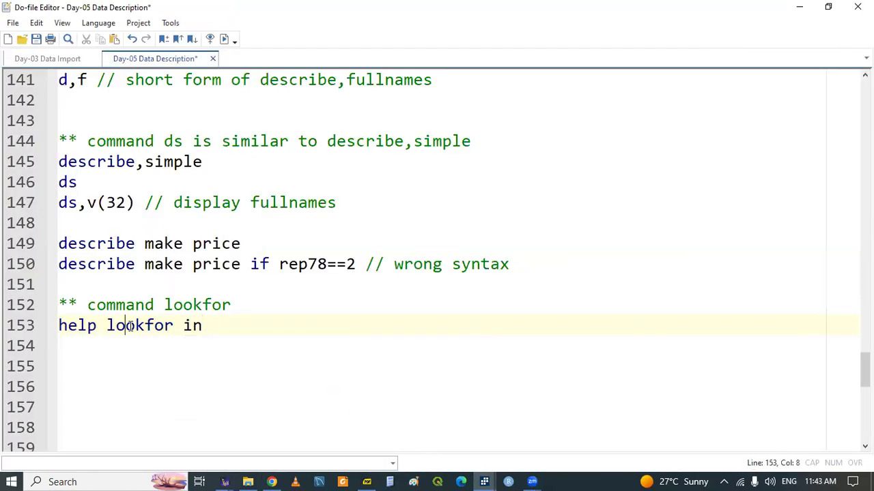
pyautogui.hotkey('ctrl', 'd')
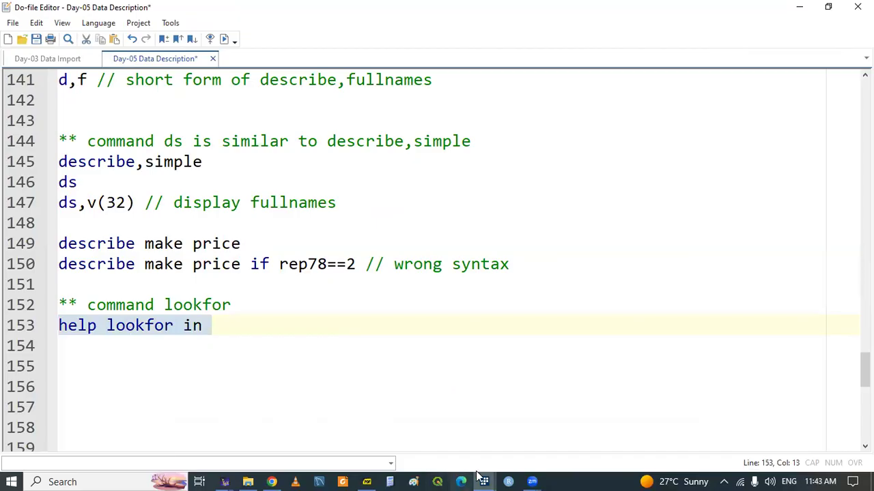
pyautogui.moveTo(483, 480)
pyautogui.click(277, 429)
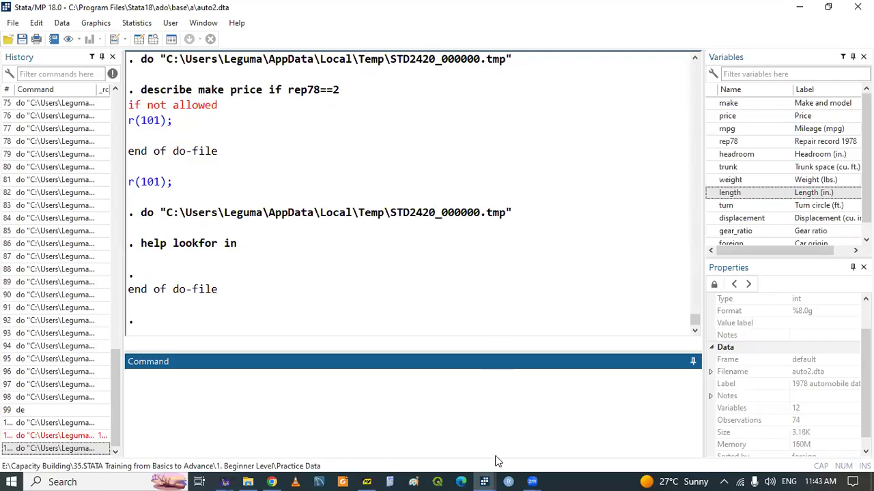
# Step: Return to the do-file, enclose "in" in double quotes on line 153, then run the line and check the main Stata window
pyautogui.click(484, 482)
pyautogui.click(423, 442)
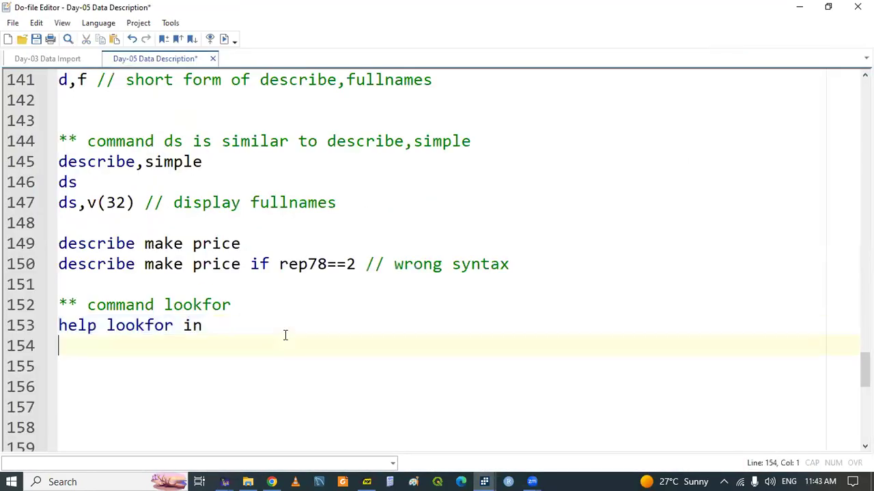
pyautogui.doubleClick(193, 327)
pyautogui.write('"in')
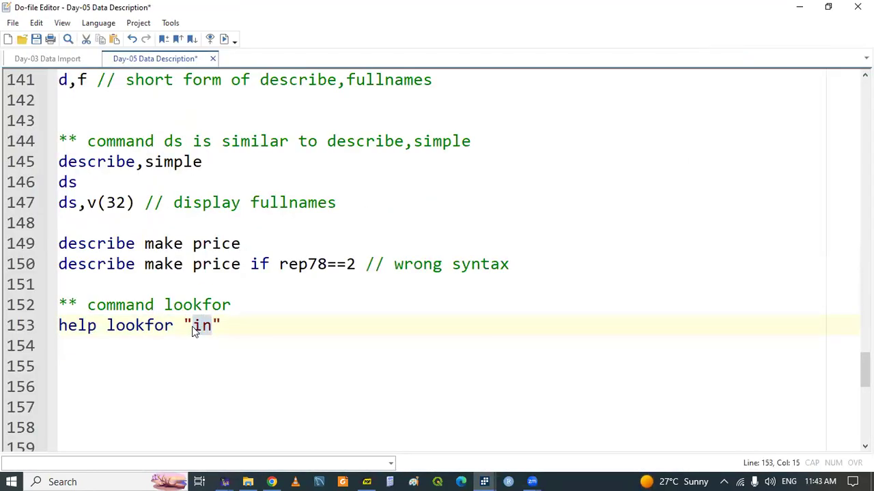
pyautogui.tripleClick(151, 326)
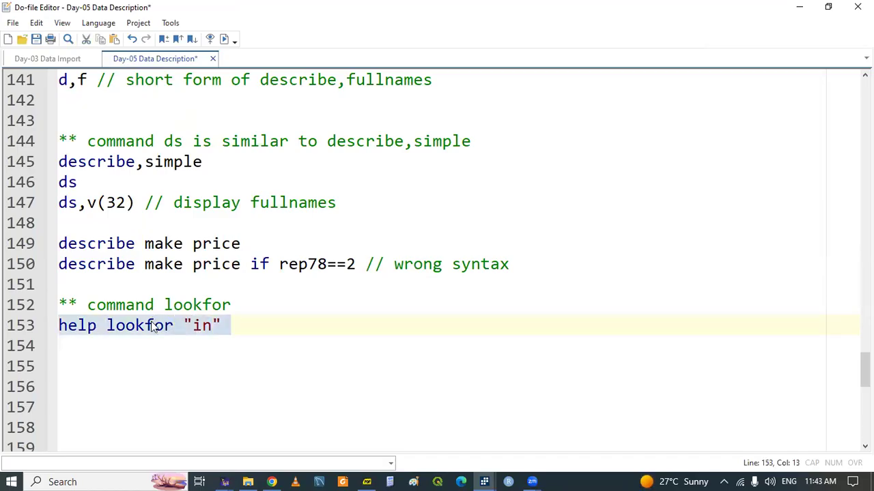
pyautogui.hotkey('ctrl', 'd')
pyautogui.moveTo(484, 482)
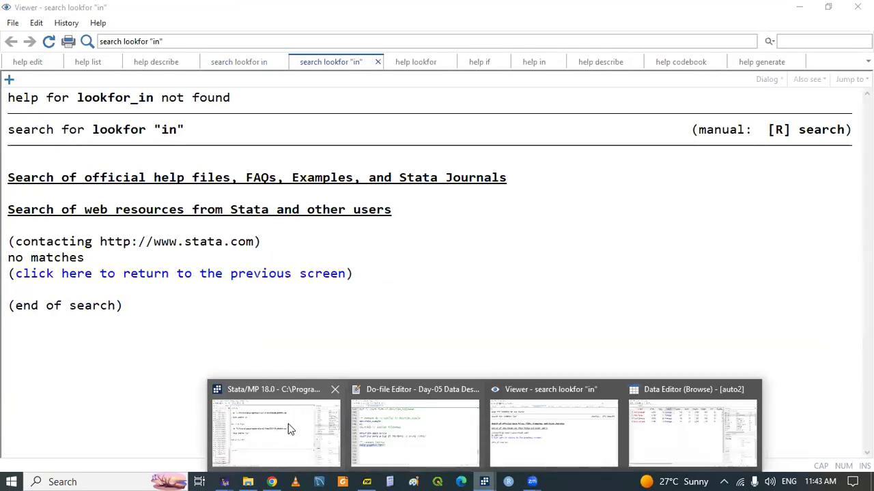
pyautogui.click(288, 424)
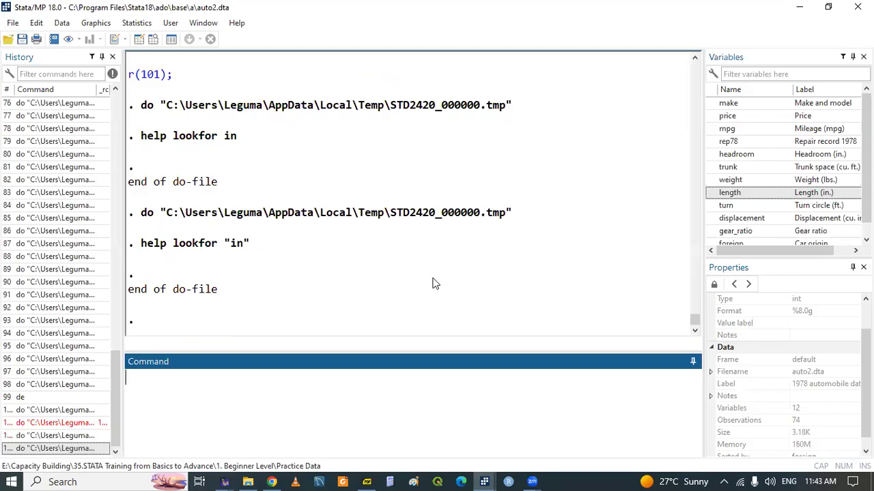
# Step: Return to the do-file and remove the quoted "in" from line 153, leaving only "help lookfor"
pyautogui.click(483, 482)
pyautogui.click(442, 467)
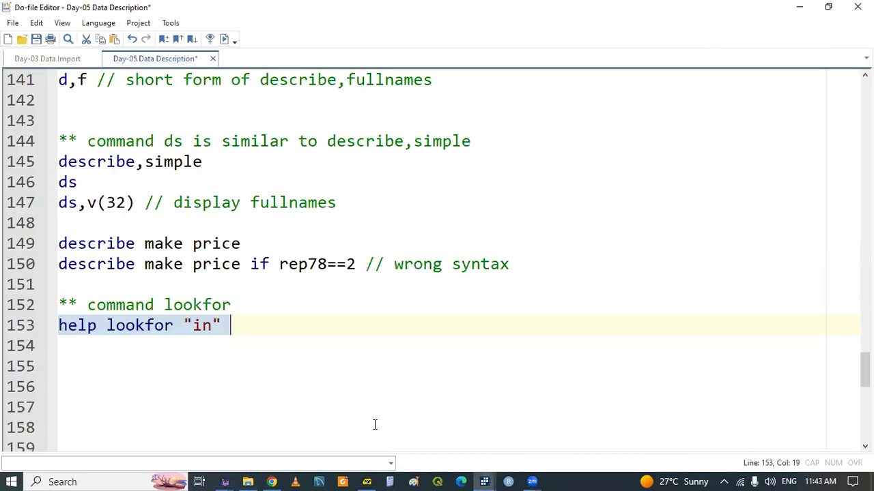
pyautogui.click(169, 325)
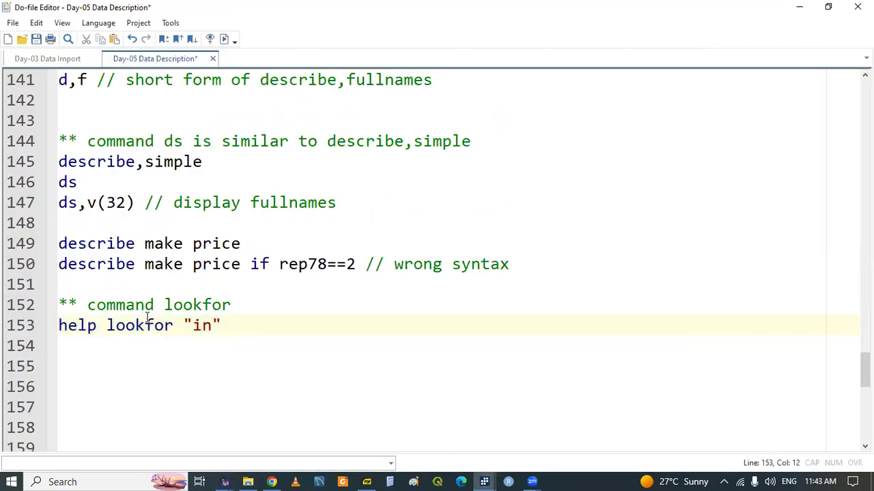
pyautogui.moveTo(183, 326); pyautogui.dragTo(232, 326)
pyautogui.press('Delete')
# Step: Write the command "lookfor in" on line 155, leaving a blank line below "help lookfor"
pyautogui.press('Down')
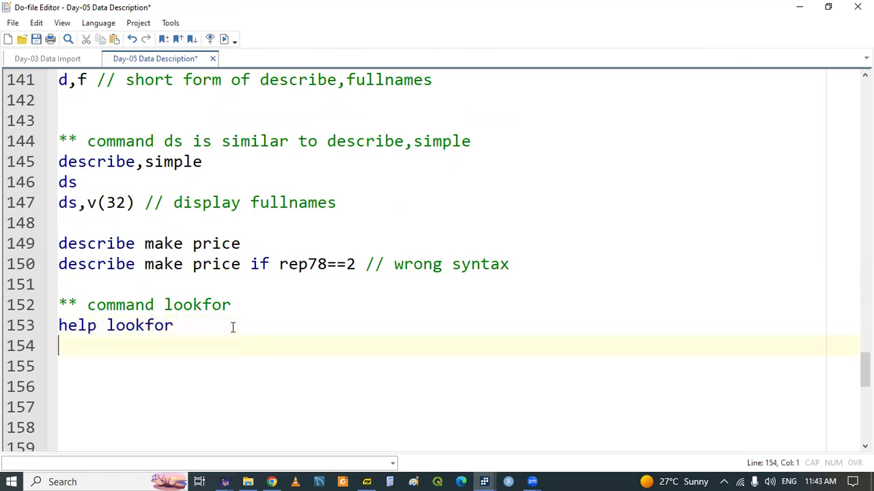
pyautogui.press('Down')
pyautogui.write('loo')
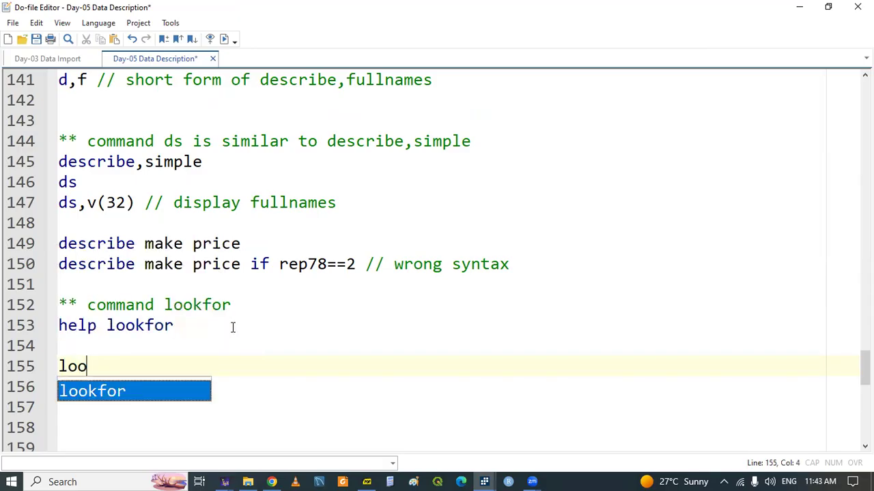
pyautogui.press('Return')
pyautogui.write('for f')
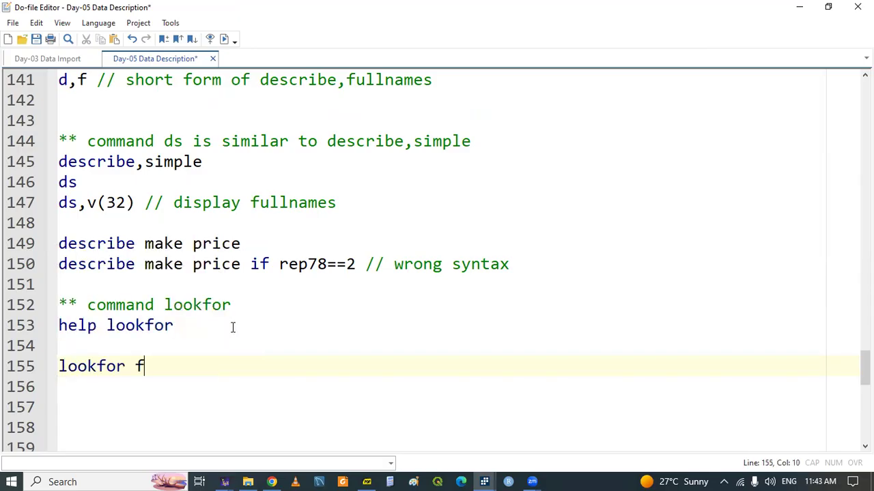
pyautogui.press('BackSpace')
pyautogui.write('in')
# Step: Run only the "lookfor in" line and highlight where "in" occurs in the variable labels of its output
pyautogui.doubleClick(98, 367)
pyautogui.hotkey('shift', 'End')
pyautogui.hotkey('ctrl', 'c')
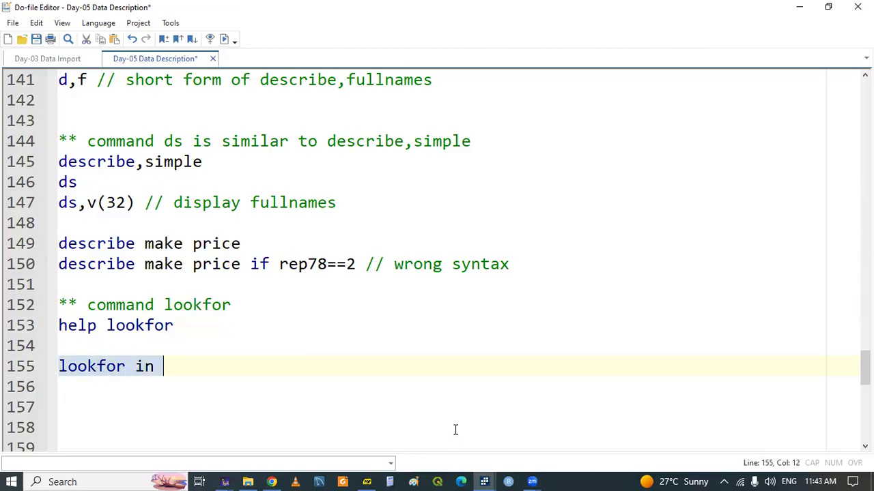
pyautogui.click(484, 479)
pyautogui.click(303, 434)
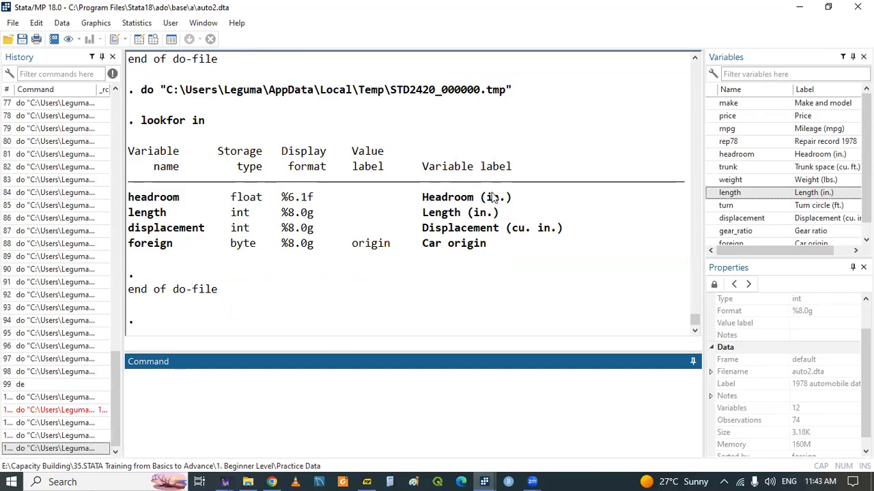
pyautogui.moveTo(486, 197); pyautogui.dragTo(502, 198)
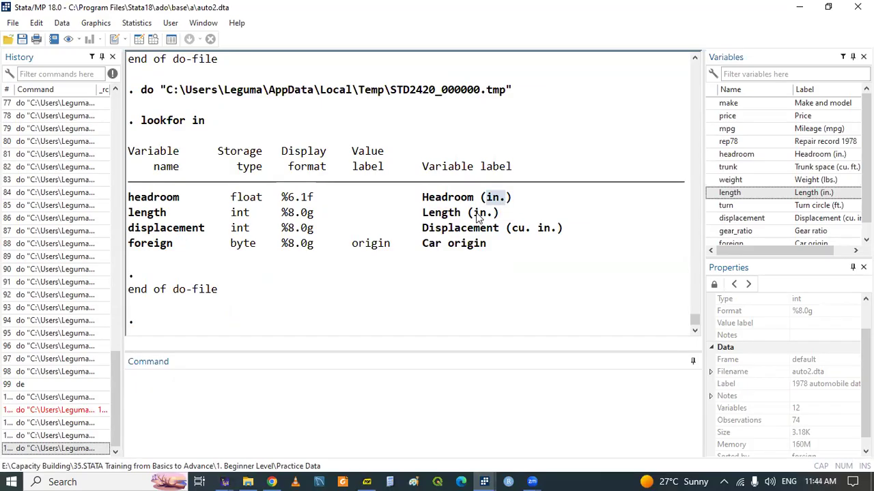
pyautogui.moveTo(475, 212); pyautogui.dragTo(492, 216)
pyautogui.moveTo(537, 228); pyautogui.dragTo(558, 229)
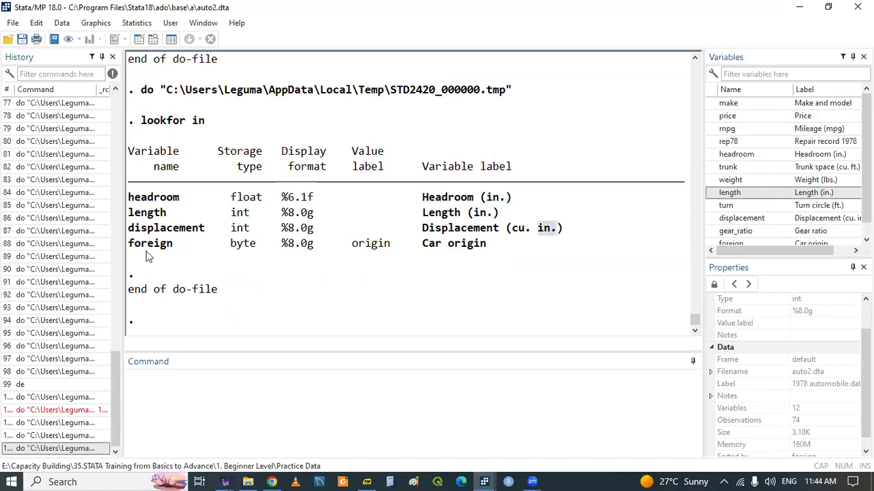
pyautogui.moveTo(474, 247); pyautogui.dragTo(486, 246)
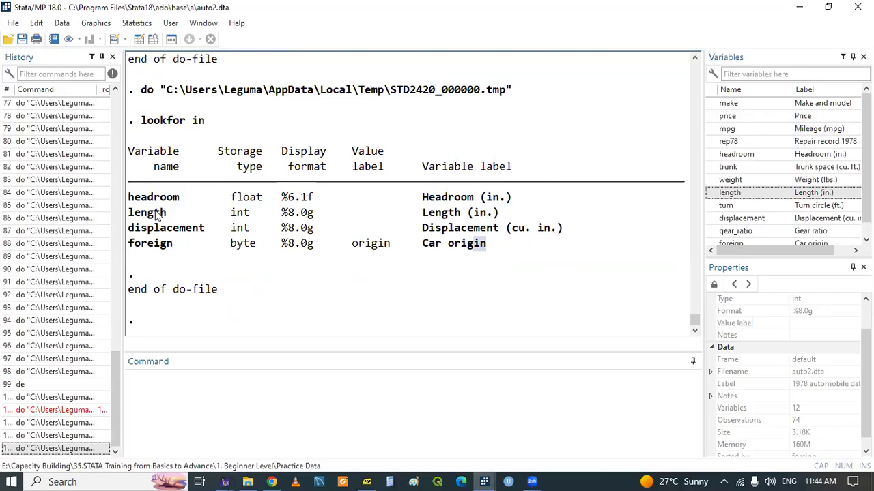
# Step: Return to the do-file, duplicate the "lookfor in" line onto line 156 and change its search string to "le"
pyautogui.moveTo(484, 482)
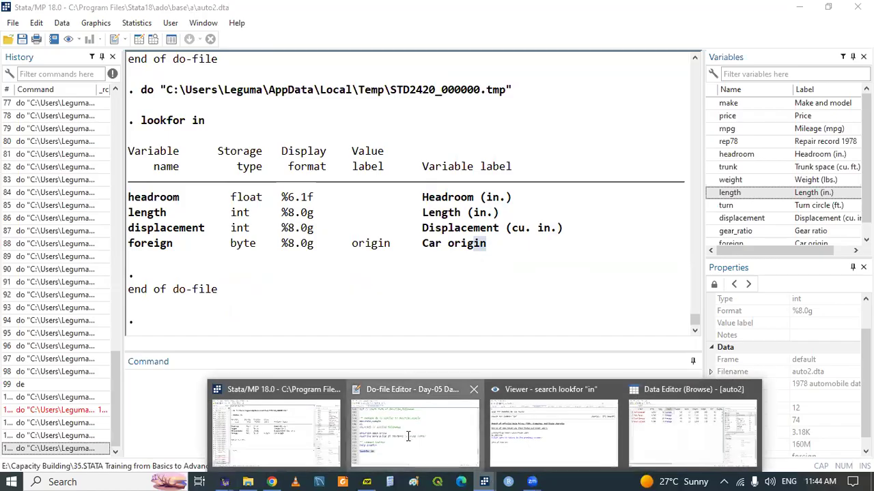
pyautogui.click(409, 436)
pyautogui.press('Down')
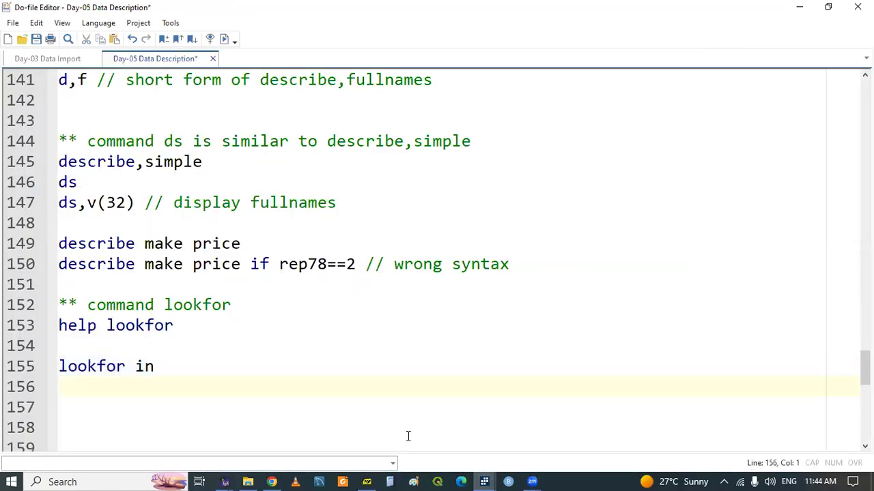
pyautogui.hotkey('ctrl', 'v')
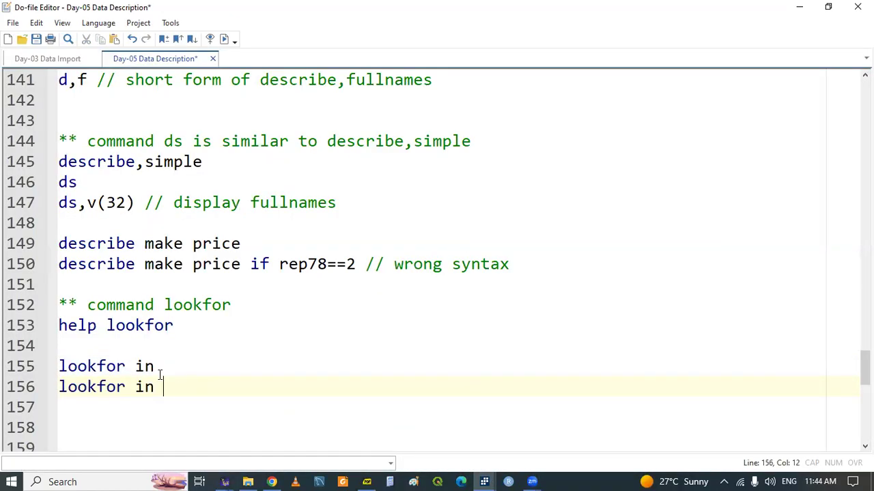
pyautogui.press('BackSpace')
pyautogui.press('BackSpace')
pyautogui.write('le')
# Step: Run only the "lookfor le" line and highlight "le" in the mpg variable's label in the output
pyautogui.doubleClick(85, 386)
pyautogui.hotkey('shift', 'End')
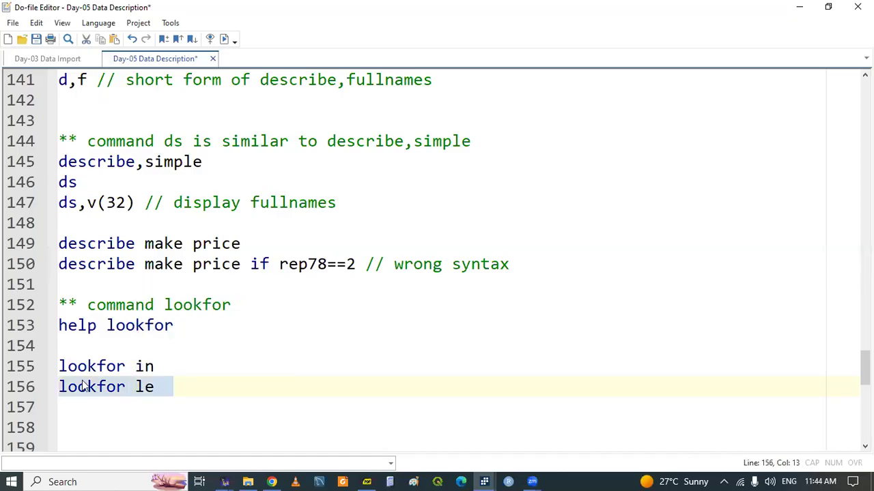
pyautogui.click(484, 480)
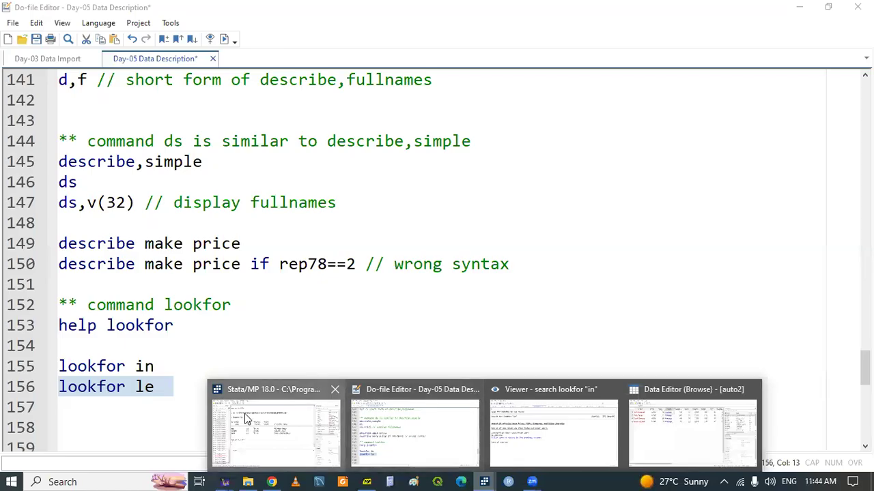
pyautogui.click(247, 415)
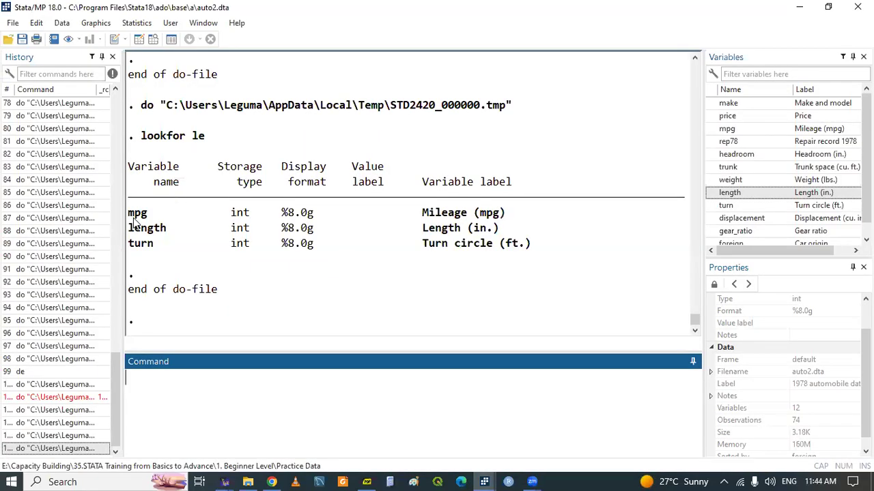
pyautogui.moveTo(436, 214); pyautogui.dragTo(443, 216)
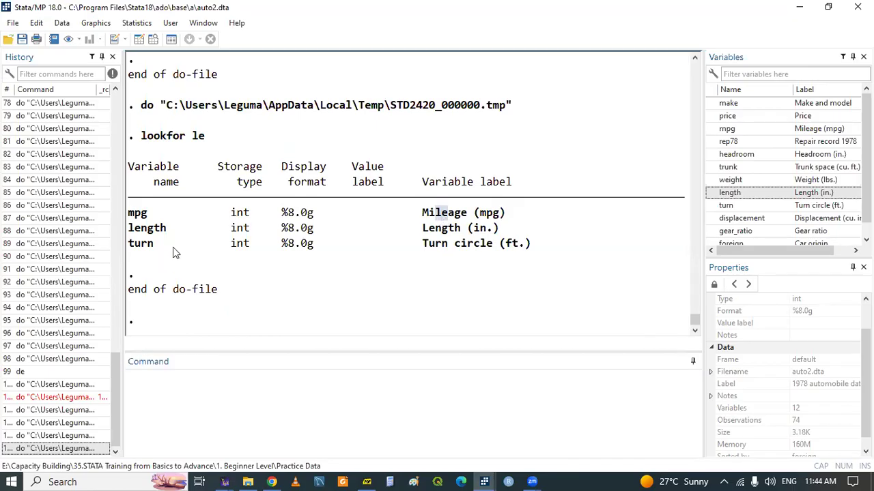
# Step: Highlight the variable name length in the "lookfor le" output, and clear the highlight
pyautogui.moveTo(129, 229); pyautogui.dragTo(137, 231)
pyautogui.doubleClick(137, 232)
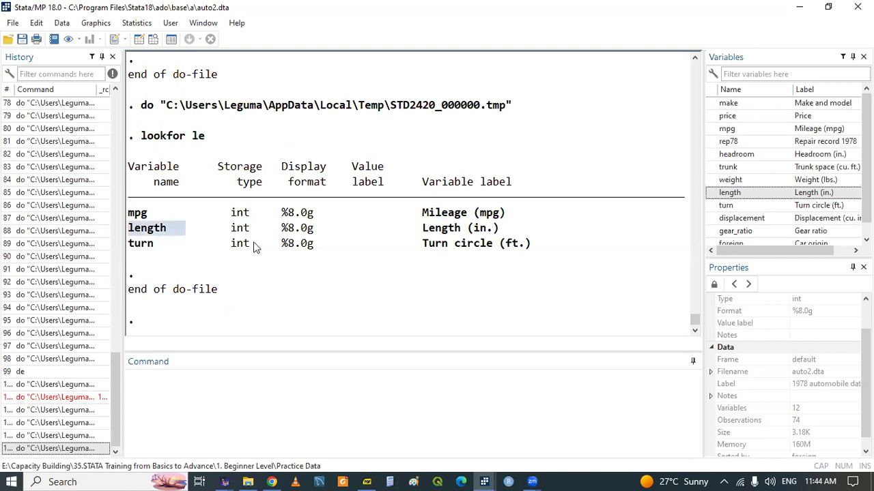
pyautogui.click(487, 250)
pyautogui.click(453, 266)
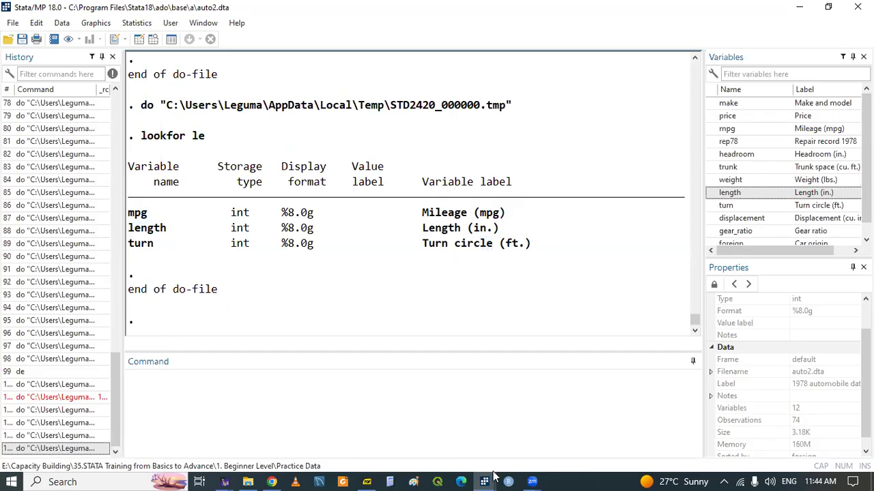
# Step: Return to the do-file, save it and add four blank lines below the "lookfor le" command, ending on line 157
pyautogui.moveTo(484, 478)
pyautogui.click(391, 436)
pyautogui.click(166, 418)
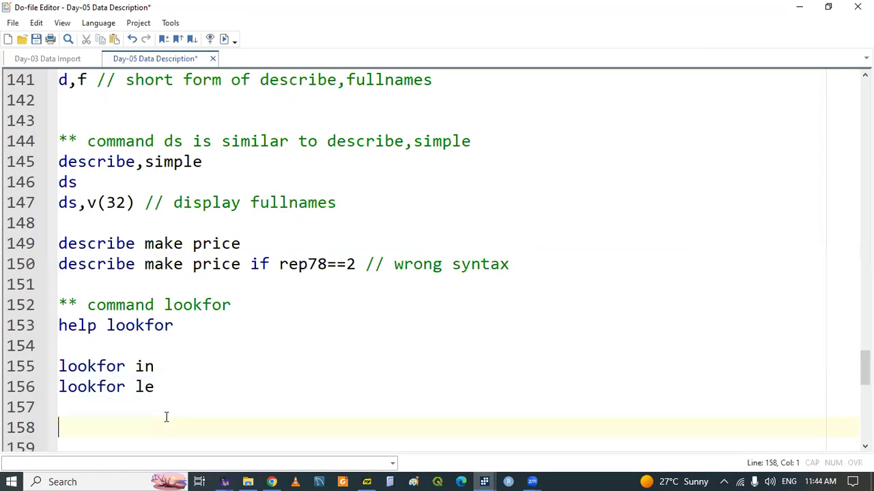
pyautogui.hotkey('ctrl', 's')
pyautogui.press('Return')
pyautogui.press('Return')
pyautogui.press('Return')
pyautogui.press('Return')
pyautogui.press('Up')
pyautogui.press('Up')
pyautogui.press('Up')
pyautogui.press('Up')
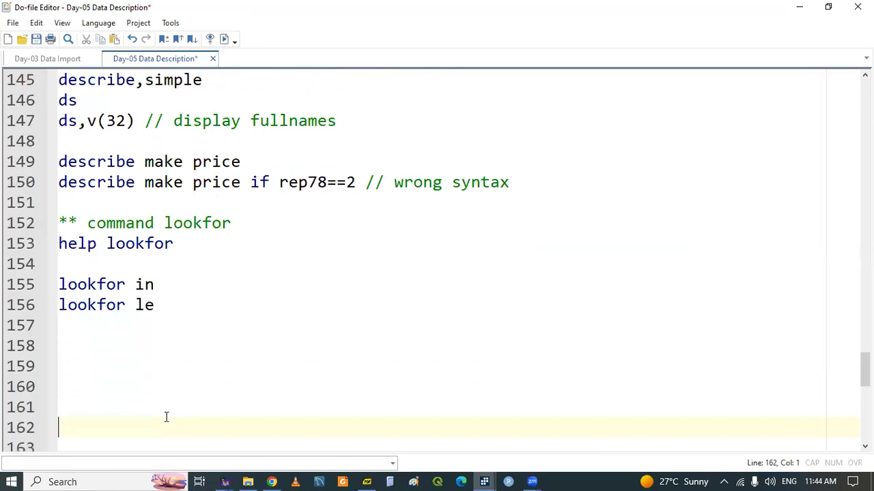
pyautogui.press('Up')
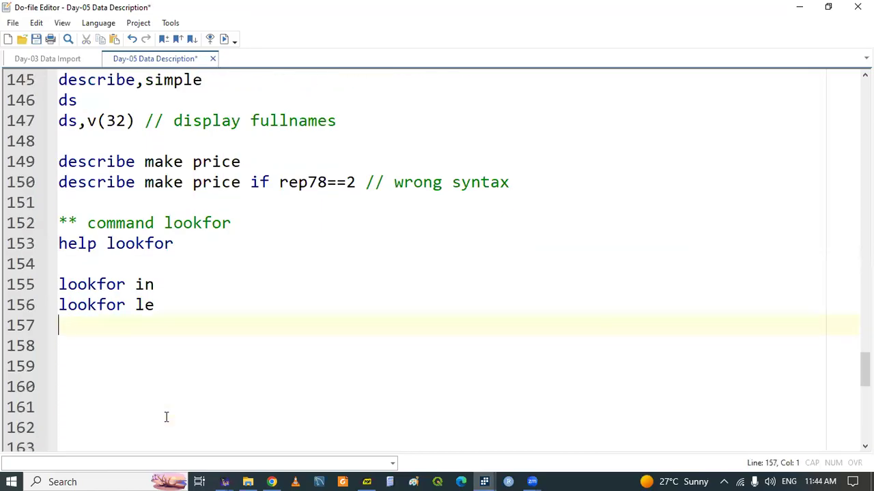
# Step: Switch to the results window and check the variable name mpg in the "lookfor le" output
pyautogui.click(482, 476)
pyautogui.click(273, 426)
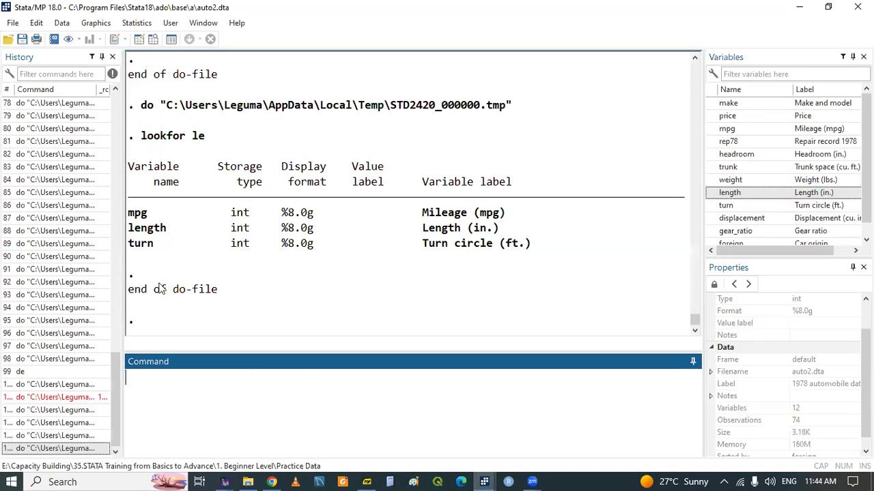
pyautogui.moveTo(129, 217); pyautogui.dragTo(139, 220)
pyautogui.click(141, 219)
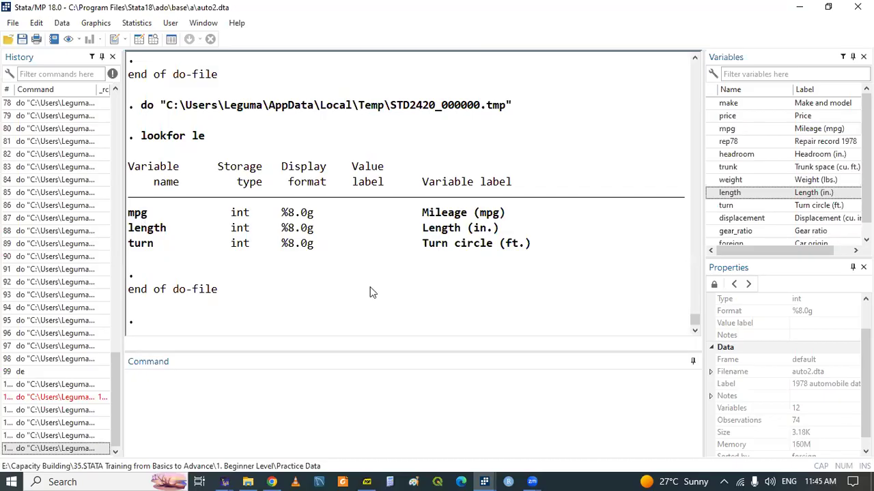
# Step: Return to the do-file and write the command "lookfor in le" on line 157
pyautogui.click(487, 478)
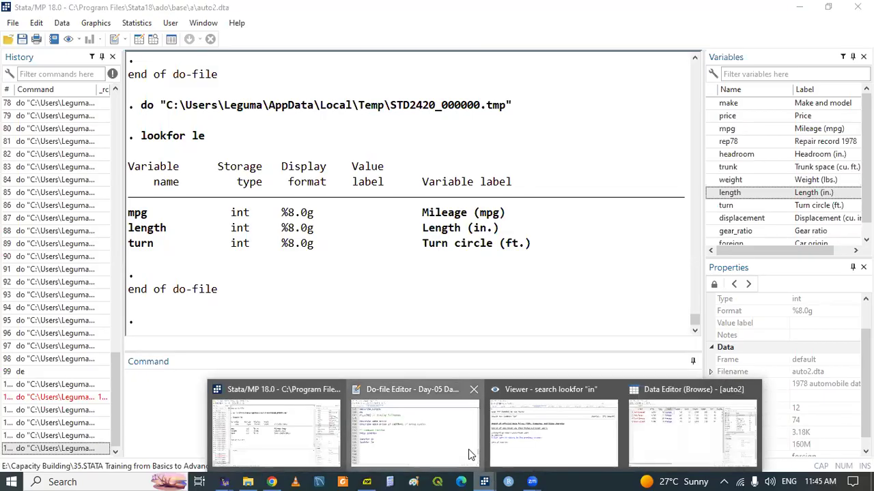
pyautogui.click(415, 429)
pyautogui.write('lok')
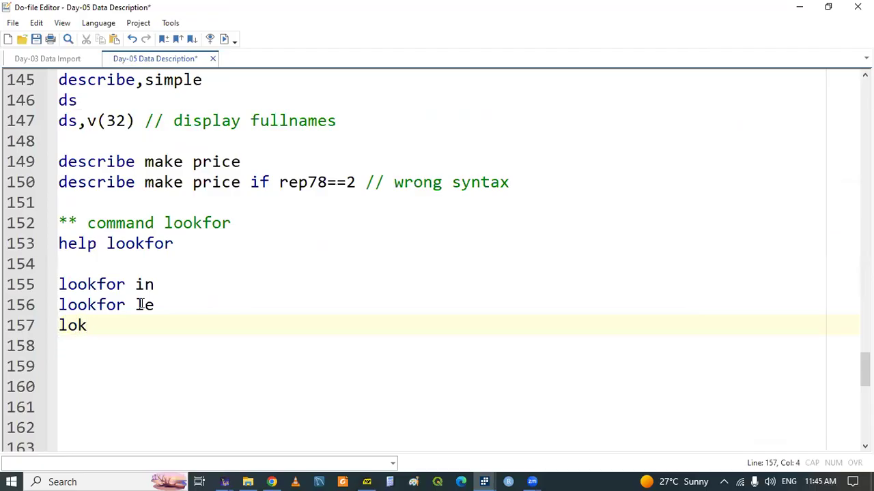
pyautogui.press('BackSpace')
pyautogui.write('okfor in le')
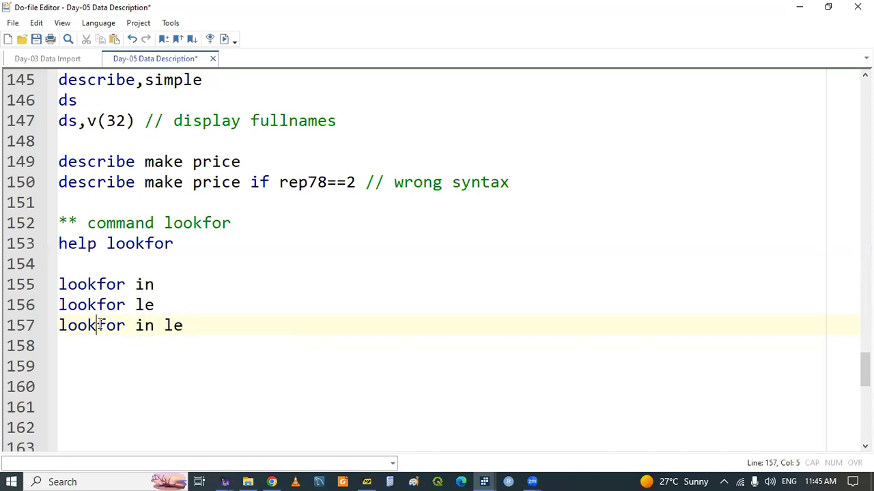
# Step: Copy and run only the "lookfor in le" line, and examine the mpg variable's label in its output
pyautogui.doubleClick(95, 325)
pyautogui.hotkey('shift', 'End')
pyautogui.hotkey('ctrl', 'c')
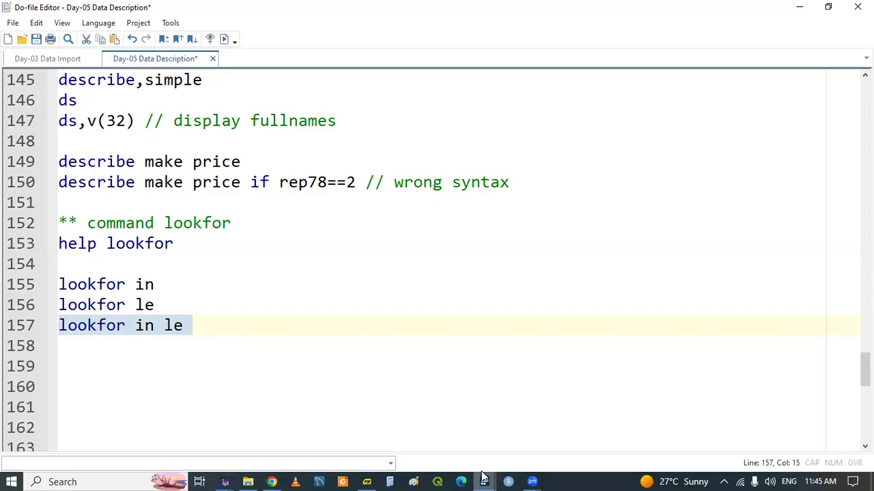
pyautogui.moveTo(484, 480)
pyautogui.click(283, 425)
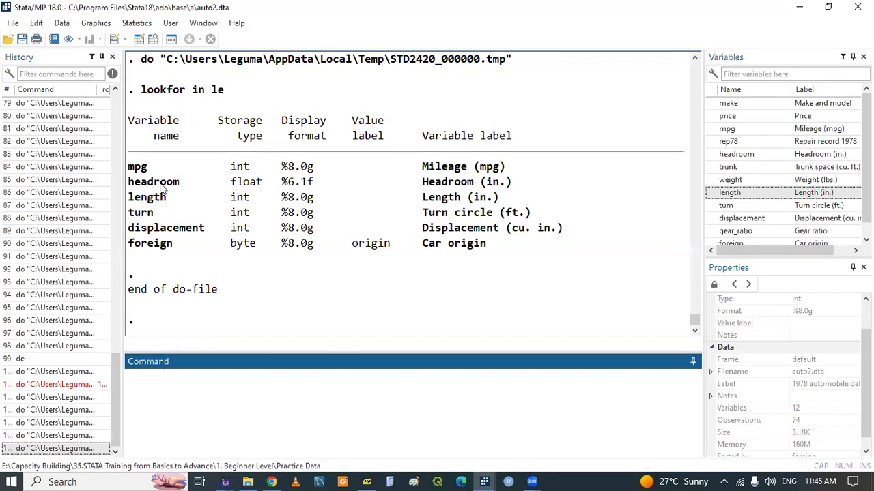
pyautogui.click(444, 170)
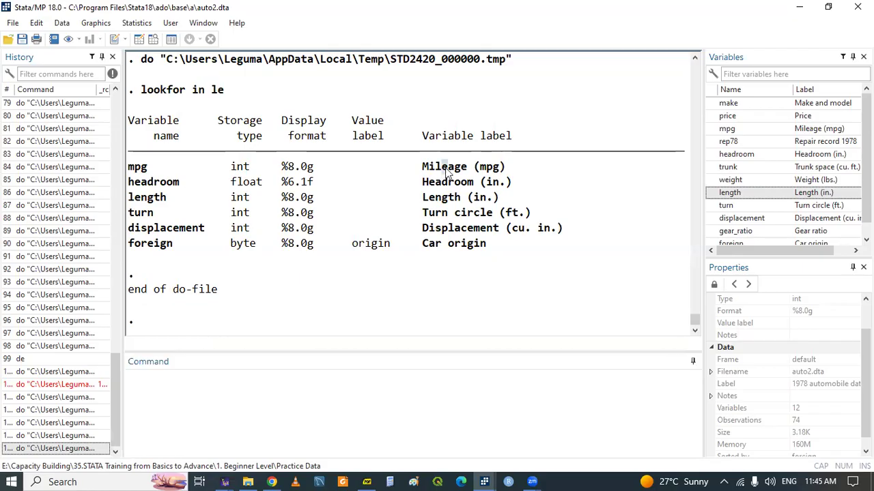
# Step: Return to the do-file, duplicate "lookfor in le" onto line 158 and enclose each search string separately in double quotes
pyautogui.click(484, 481)
pyautogui.click(378, 426)
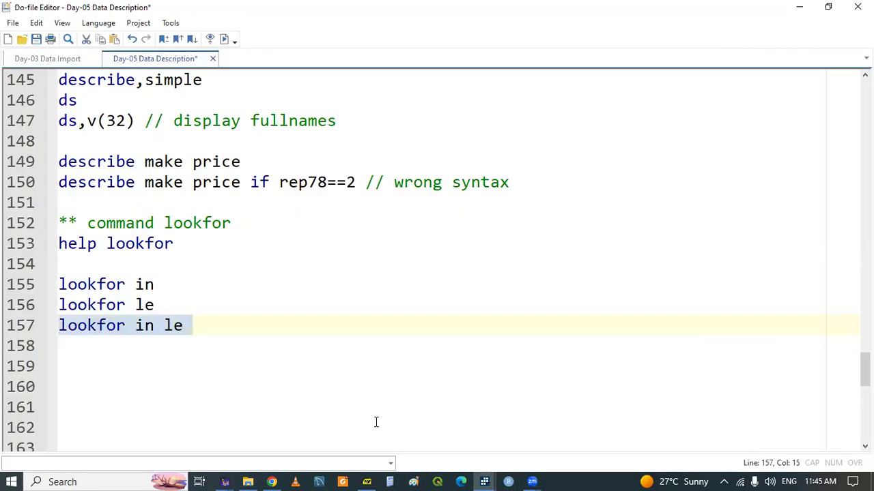
pyautogui.press('Down')
pyautogui.hotkey('ctrl', 'v')
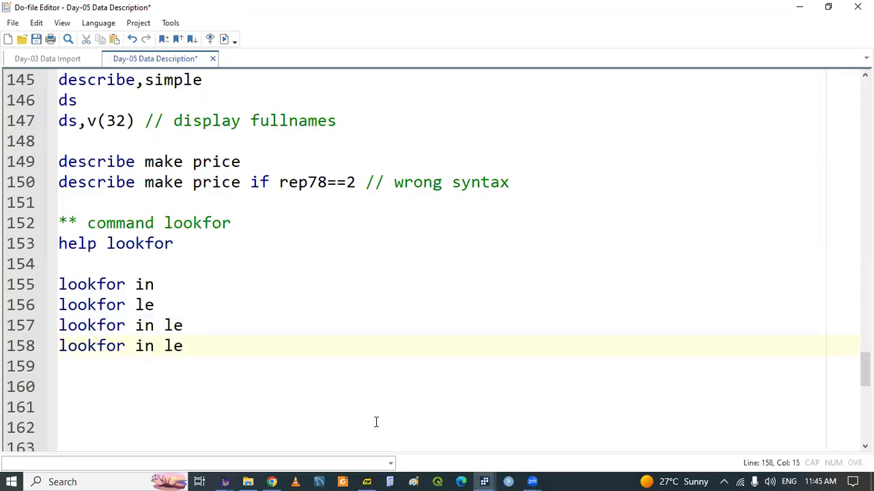
pyautogui.doubleClick(139, 346)
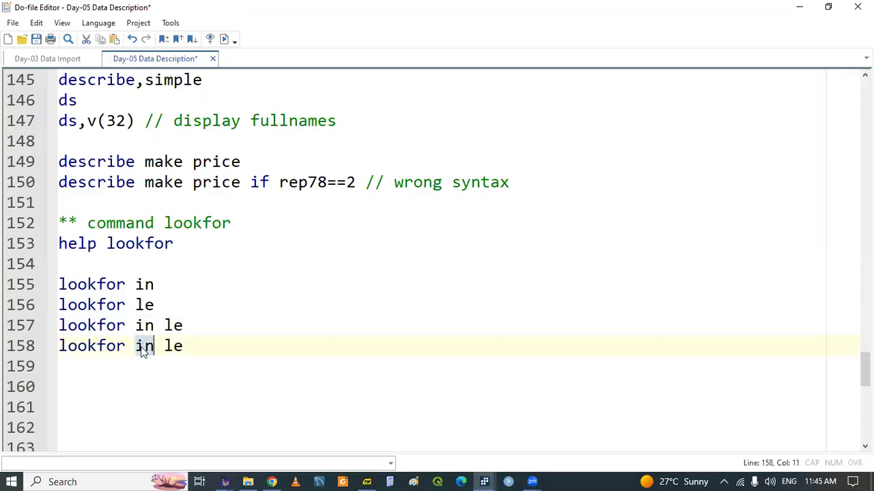
pyautogui.write('"in')
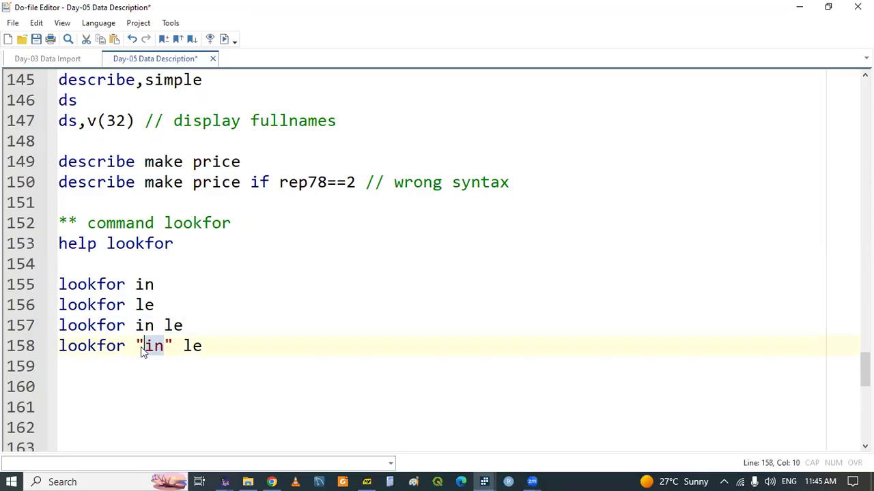
pyautogui.doubleClick(194, 347)
pyautogui.write('"')
# Step: Close the "help generate" page in the Viewer and review the syntax and description on the lookfor help page
pyautogui.moveTo(484, 481)
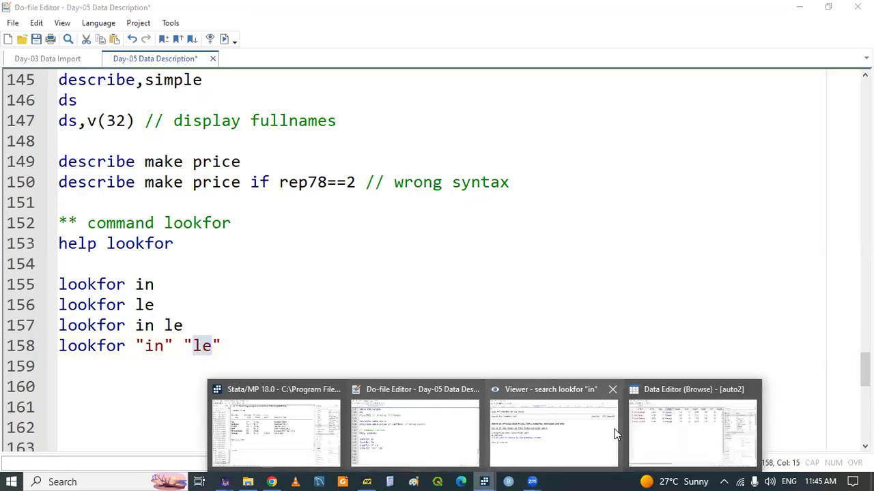
pyautogui.click(561, 437)
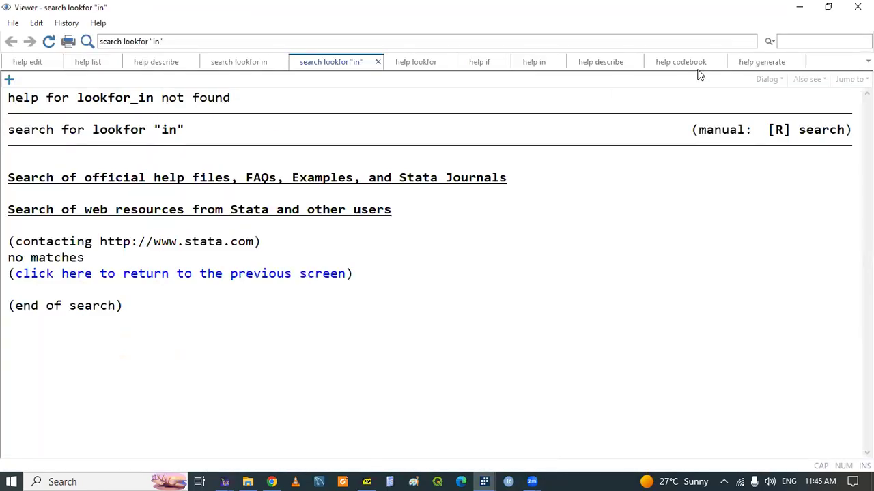
pyautogui.click(800, 63)
pyautogui.click(421, 64)
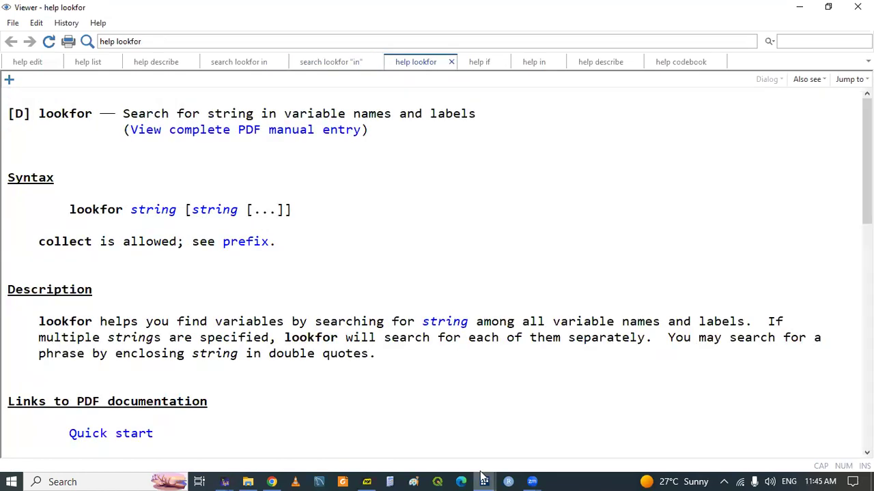
# Step: Return to the do-file, run only the line lookfor "in" "le" and examine its output in the results window
pyautogui.moveTo(484, 479)
pyautogui.click(387, 437)
pyautogui.click(259, 364)
pyautogui.click(86, 346)
pyautogui.doubleClick(83, 347)
pyautogui.hotkey('shift', 'End')
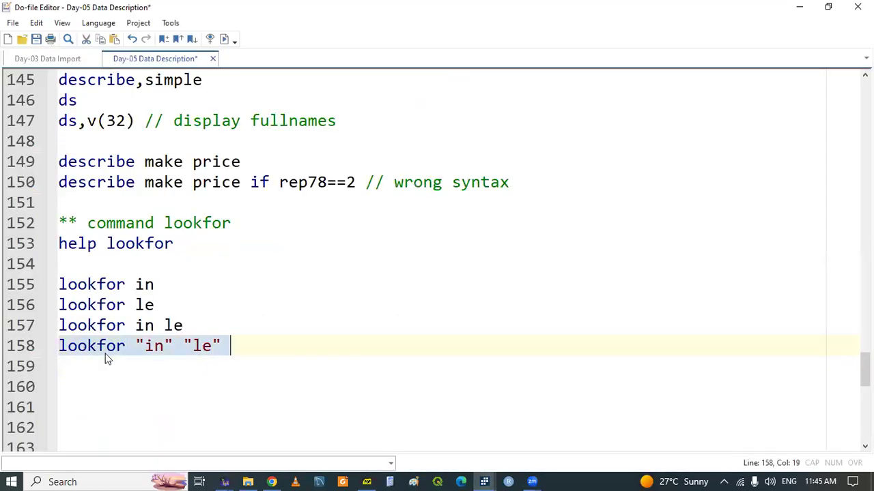
pyautogui.hotkey('ctrl', 'd')
pyautogui.moveTo(483, 479)
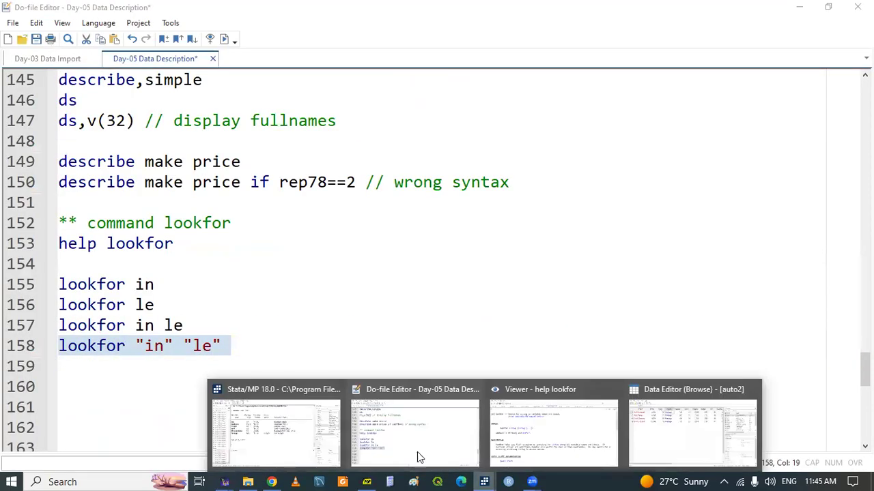
pyautogui.click(259, 433)
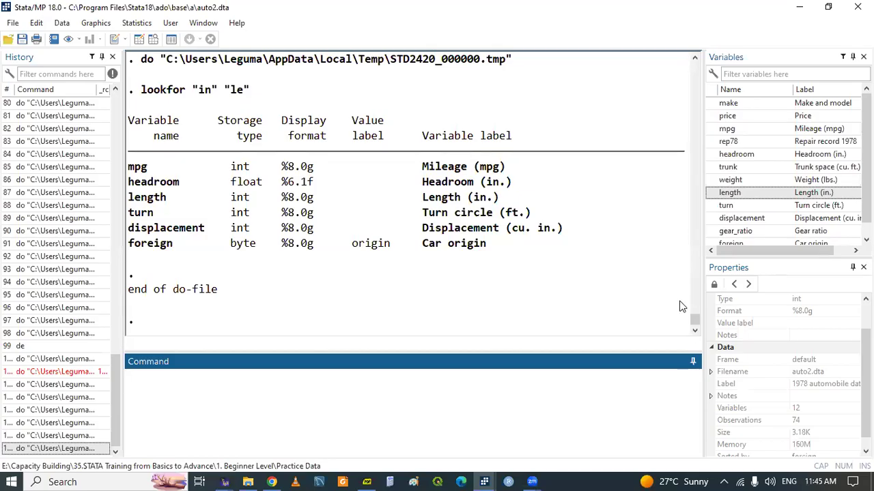
pyautogui.click(694, 331)
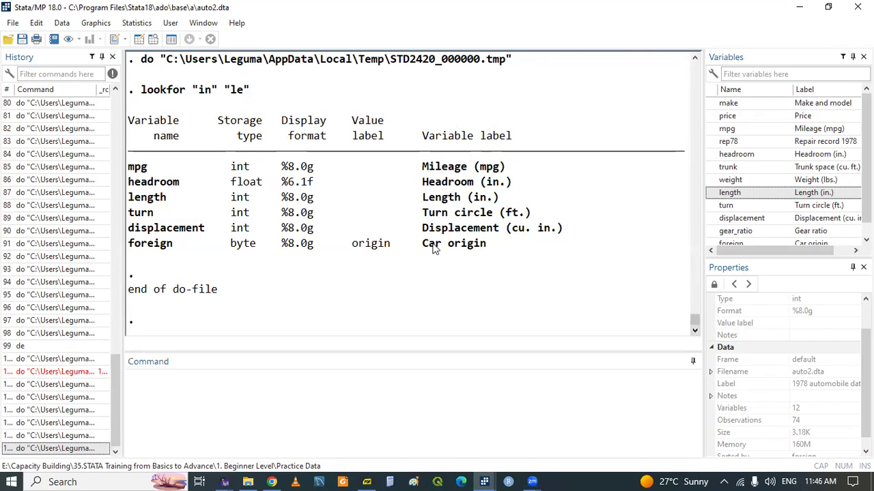
# Step: Return to the do-file, add six blank lines below the lookfor commands and save the file
pyautogui.moveTo(485, 481)
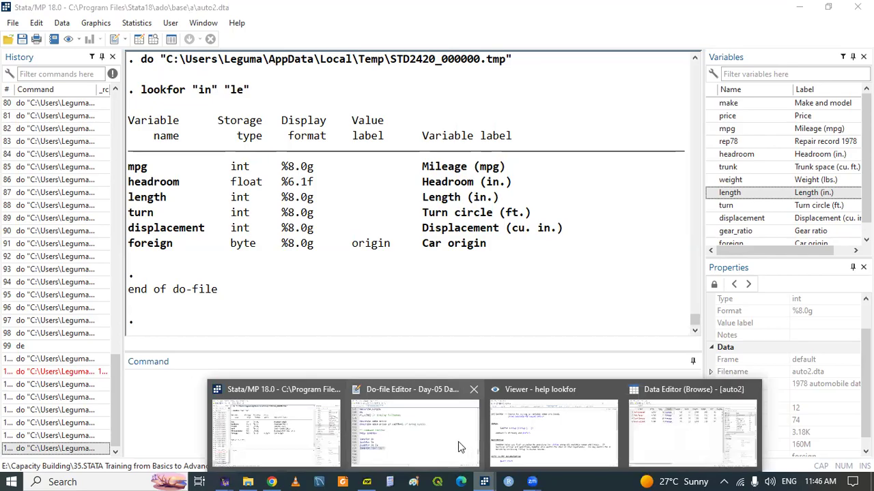
pyautogui.click(458, 441)
pyautogui.press('Return')
pyautogui.press('Return')
pyautogui.press('Return')
pyautogui.press('Return')
pyautogui.press('Return')
pyautogui.press('Return')
pyautogui.press('Up')
pyautogui.press('Up')
pyautogui.press('Up')
pyautogui.press('Up')
pyautogui.press('Up')
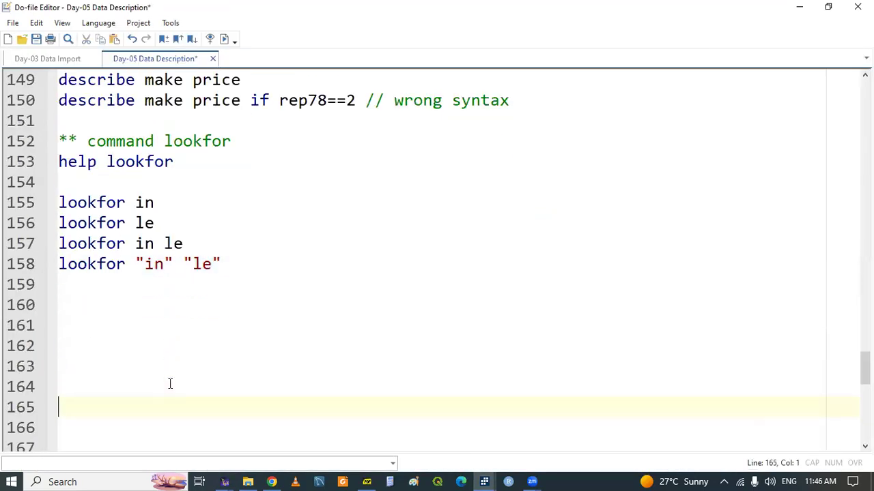
pyautogui.hotkey('ctrl', 's')
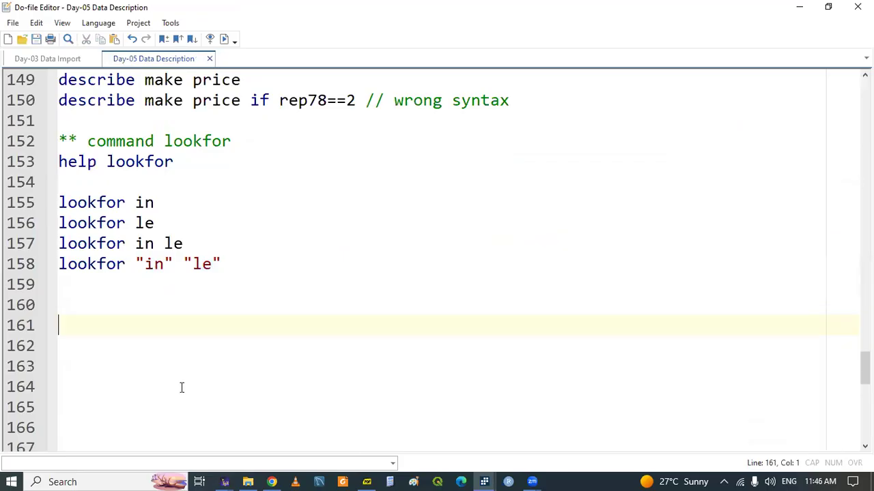
# Step: Switch to the PDF slides and jump from the outline to the codebook command section
pyautogui.click(366, 482)
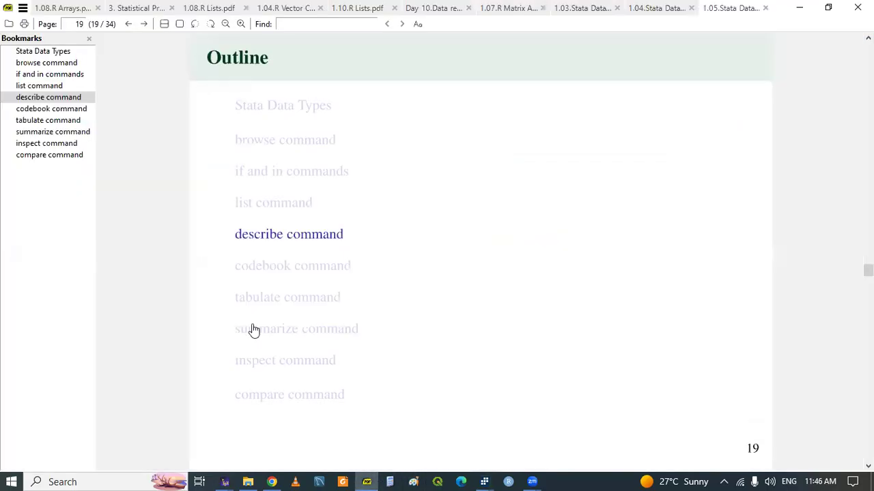
pyautogui.click(283, 268)
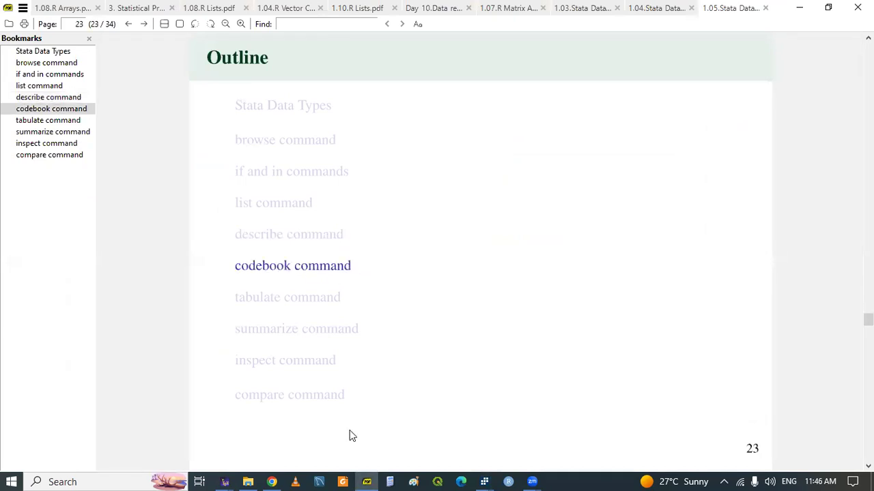
# Step: Return to the Day-05 Data Description do-file and add the comment "** 6 command codebook" on line 160, below the lookfor commands
pyautogui.moveTo(484, 480)
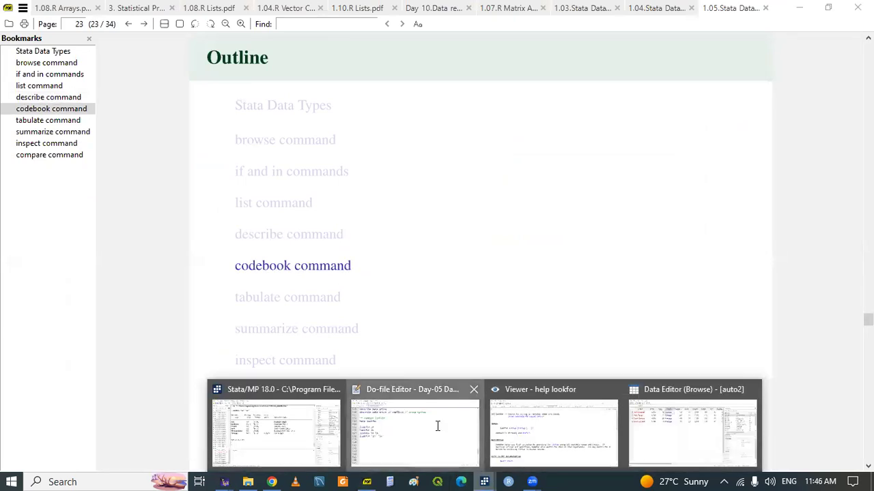
pyautogui.click(439, 432)
pyautogui.click(83, 307)
pyautogui.write('** 6')
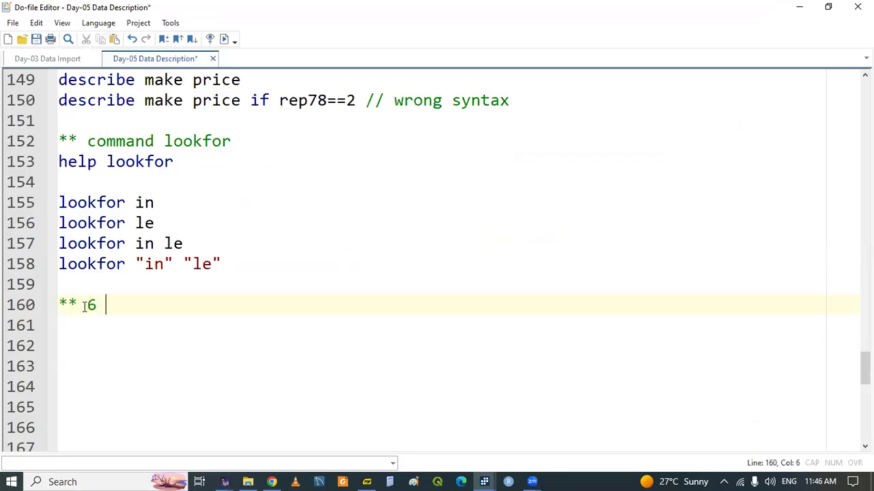
pyautogui.write(' co')
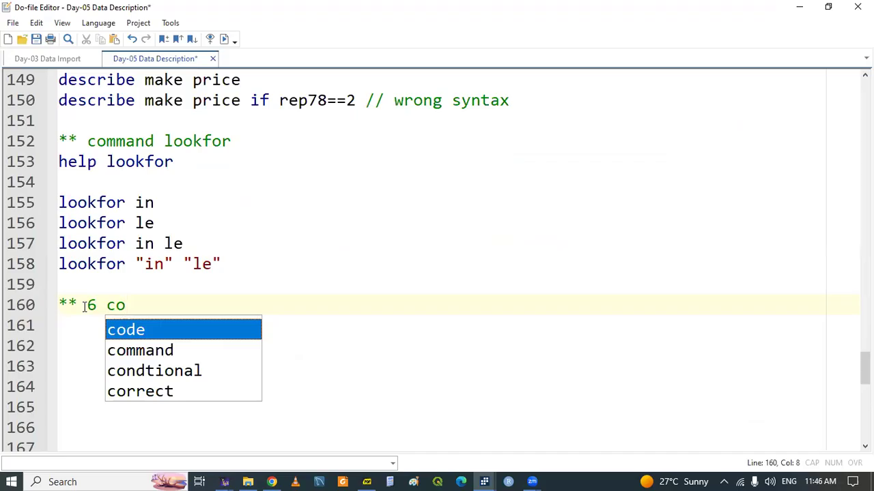
pyautogui.press('Down')
pyautogui.press('Return')
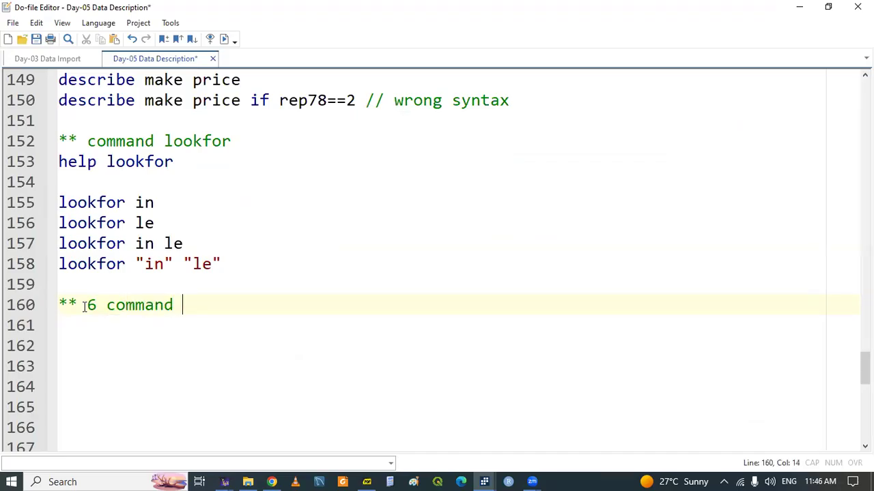
pyautogui.write('co')
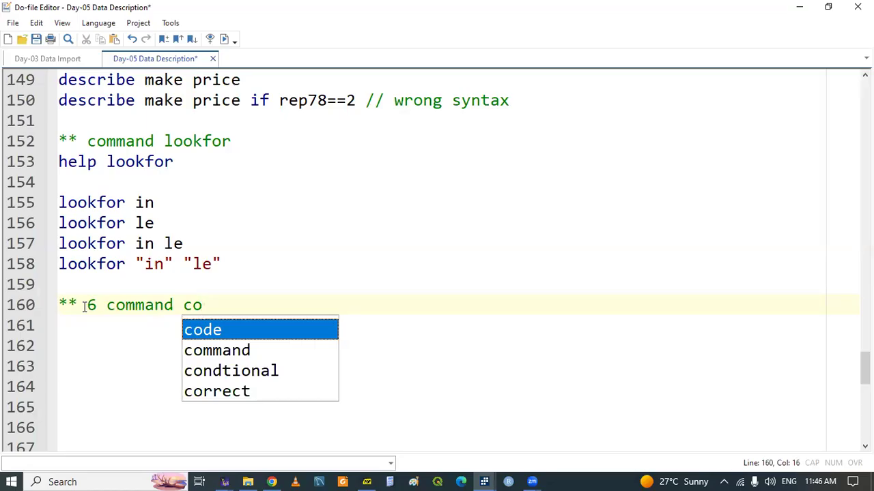
pyautogui.write('o')
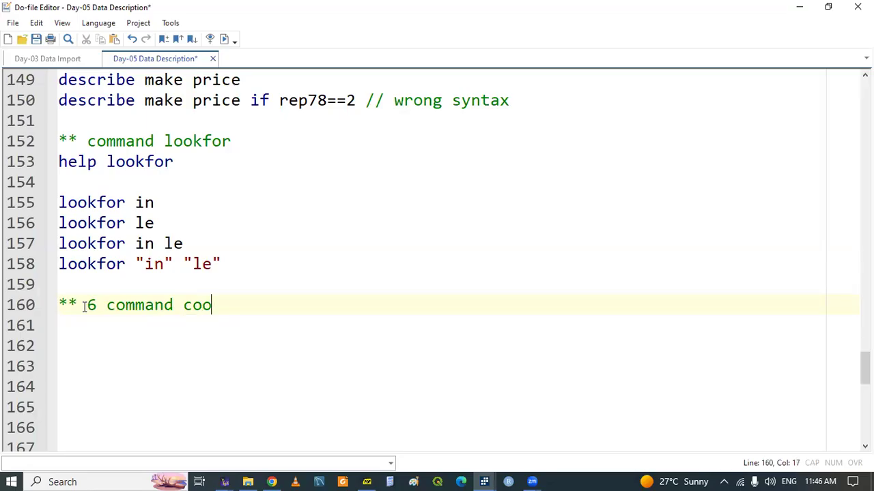
pyautogui.press('BackSpace')
pyautogui.write('dev')
pyautogui.press('BackSpace')
pyautogui.write('book')
# Step: Add the line help codebook below the comment and run only that line
pyautogui.click(76, 326)
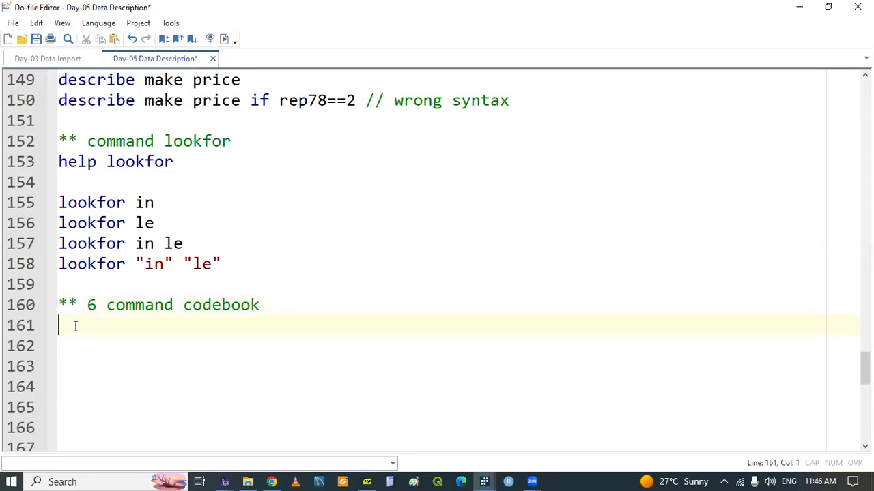
pyautogui.write('help co')
pyautogui.press('Down')
pyautogui.press('Return')
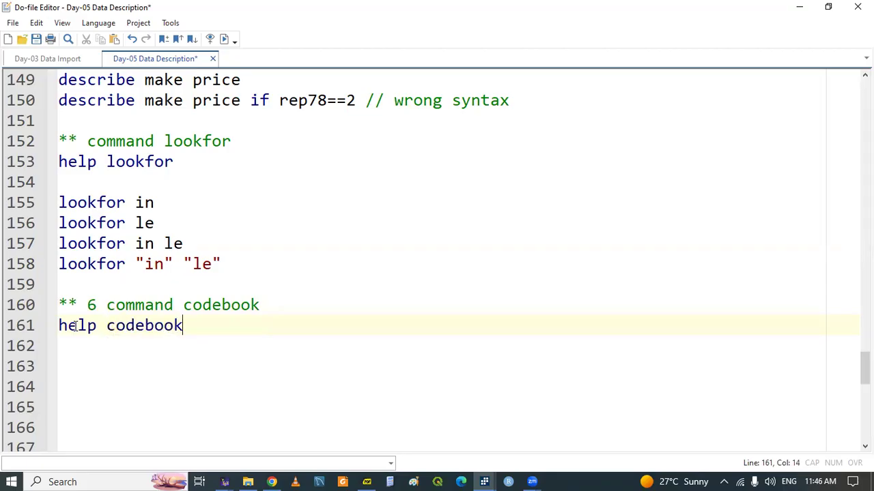
pyautogui.doubleClick(75, 326)
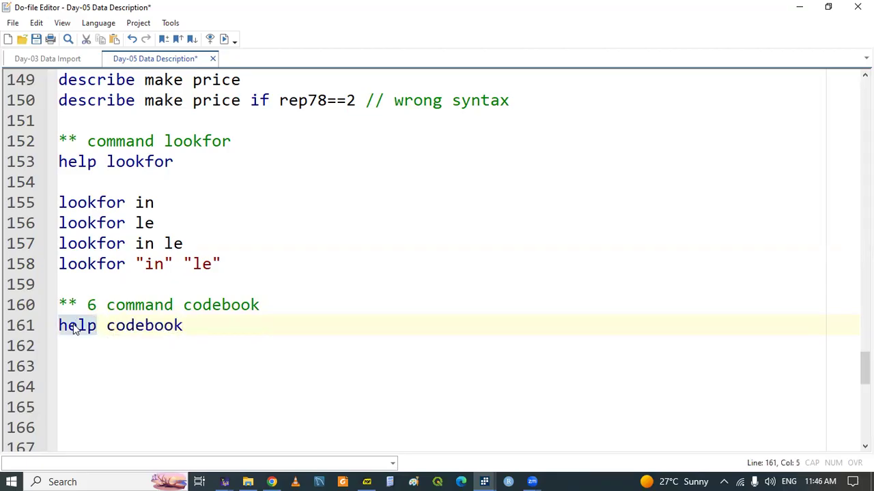
pyautogui.hotkey('ctrl', 'd')
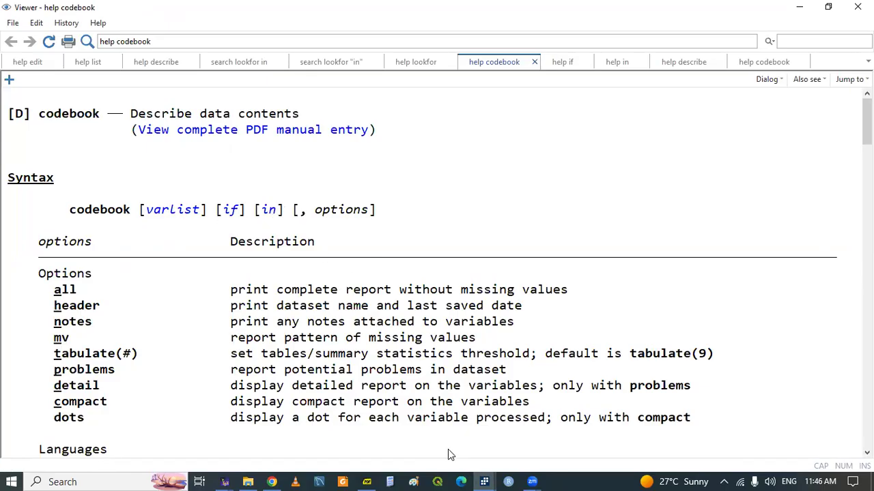
# Step: Return to the do-file and add the command codebook on line 162, below help codebook
pyautogui.moveTo(486, 481)
pyautogui.click(405, 437)
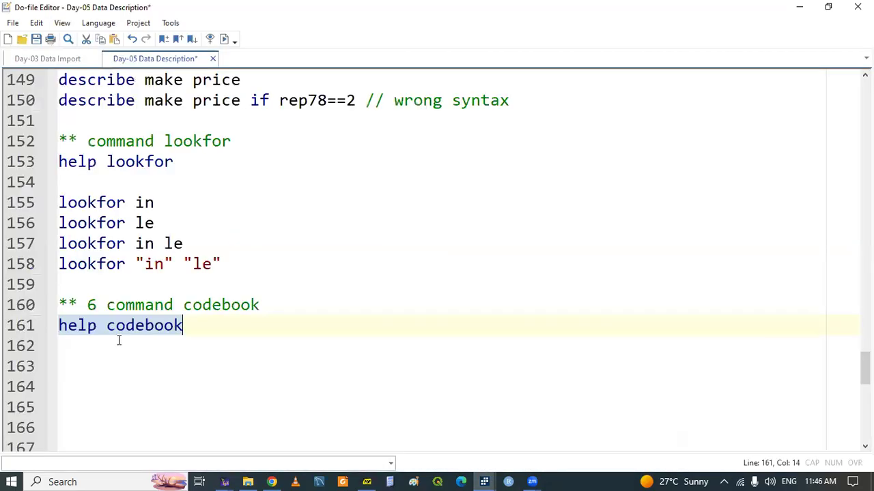
pyautogui.click(82, 343)
pyautogui.write('cod')
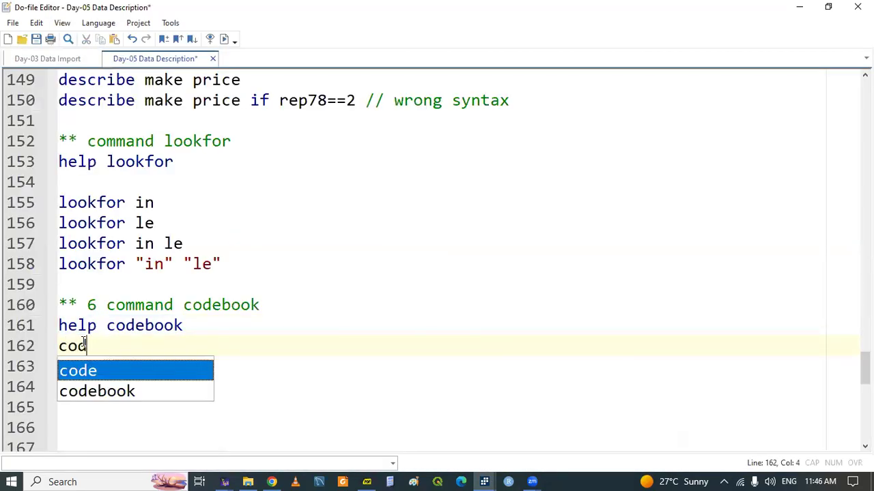
pyautogui.press('Down')
pyautogui.press('Return')
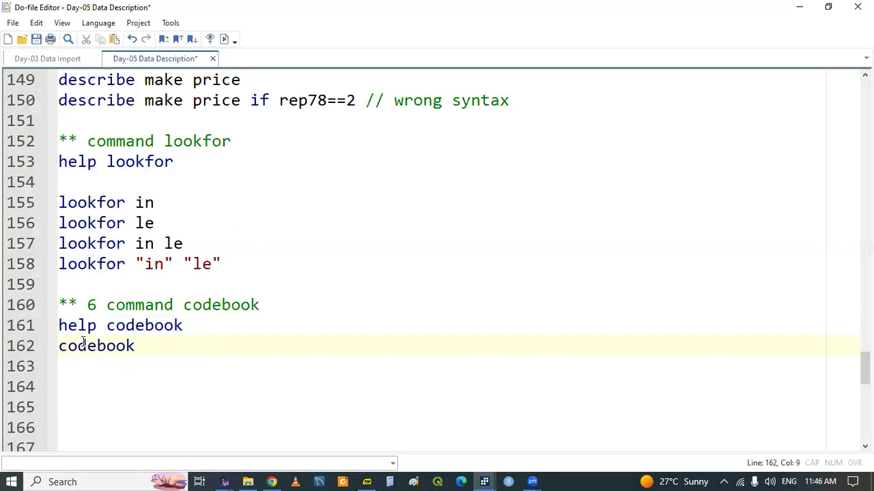
# Step: Review the syntax and options on the codebook help page, and return to the do-file
pyautogui.moveTo(486, 482)
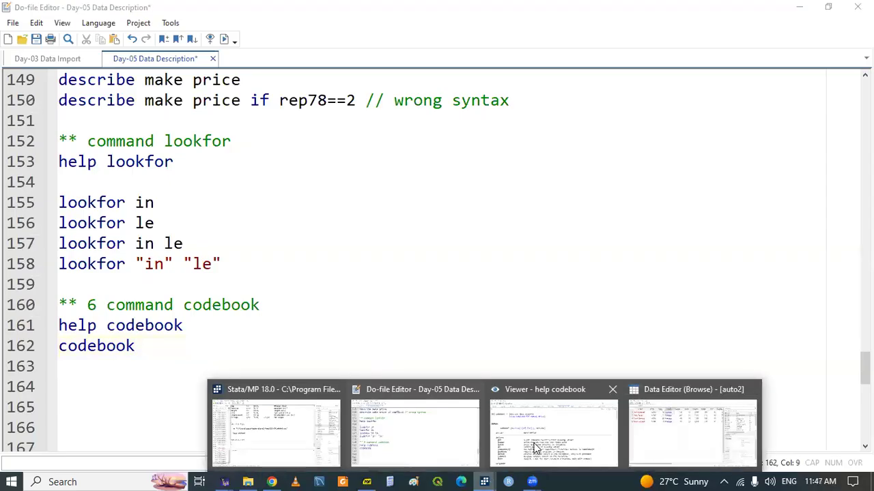
pyautogui.click(554, 423)
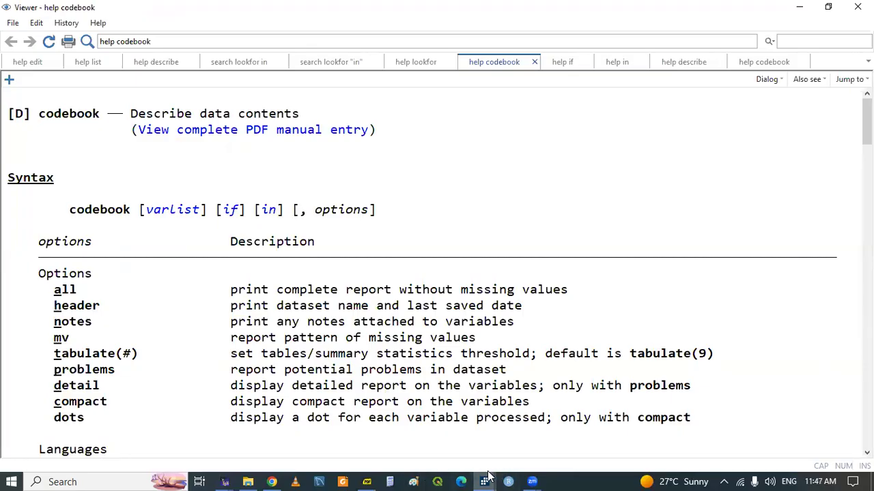
pyautogui.moveTo(478, 475)
pyautogui.click(421, 447)
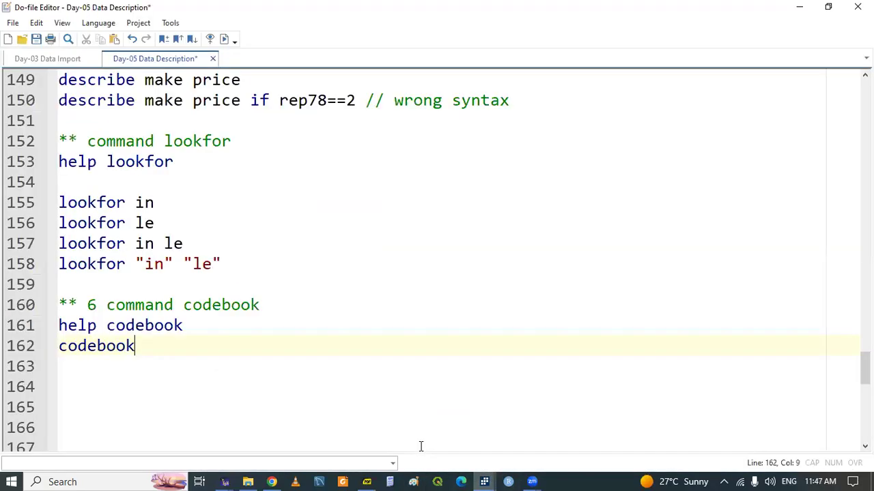
# Step: Run the codebook command for the whole dataset and review its output back to the make and price variables
pyautogui.doubleClick(78, 345)
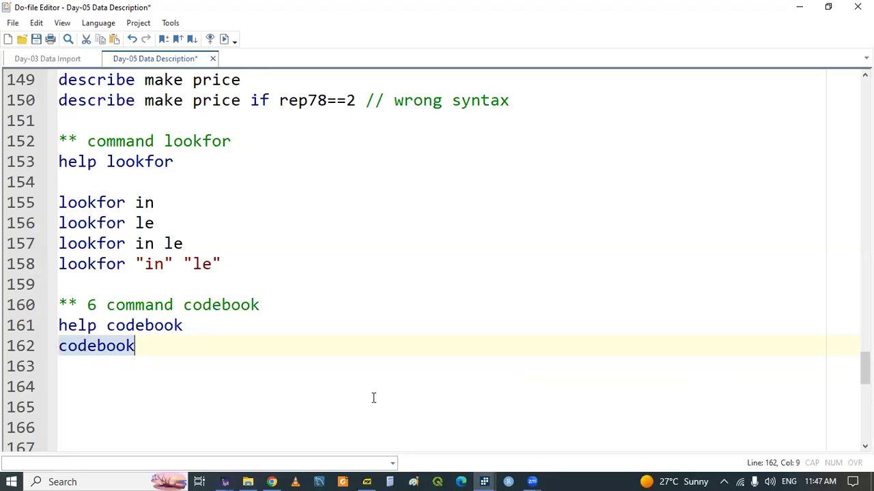
pyautogui.moveTo(483, 478)
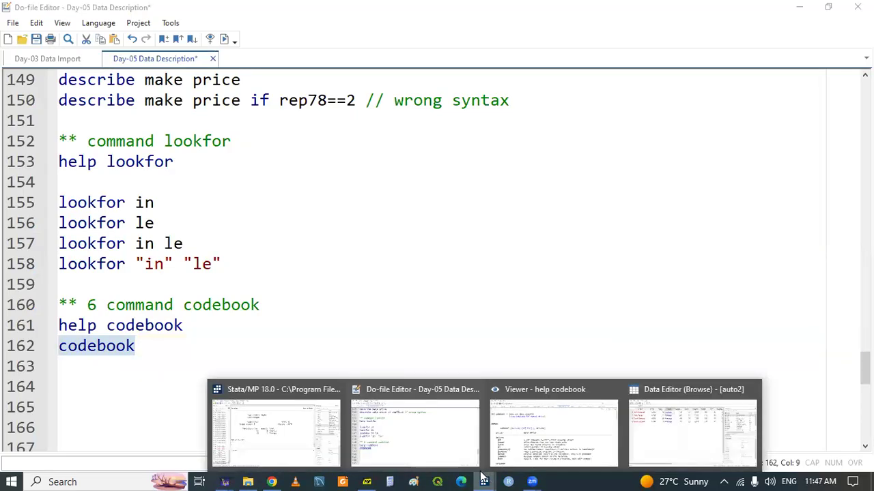
pyautogui.click(299, 433)
pyautogui.scroll(12, 556, 195)
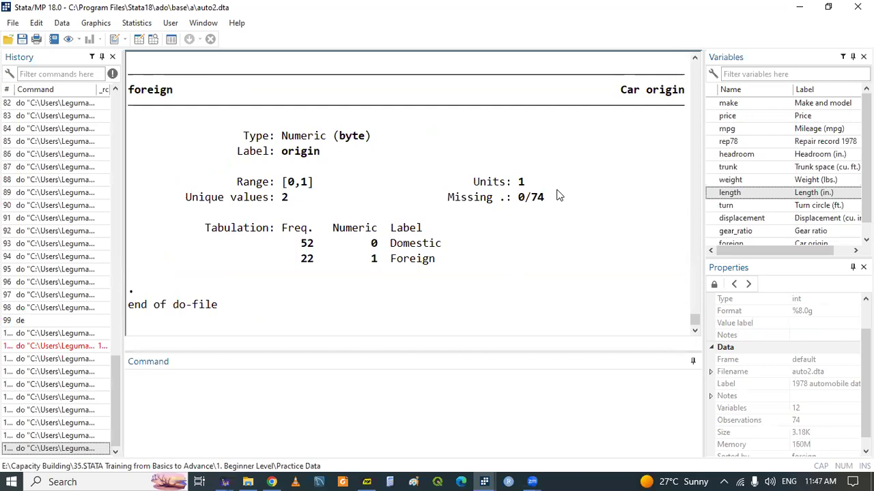
pyautogui.scroll(18, 556, 195)
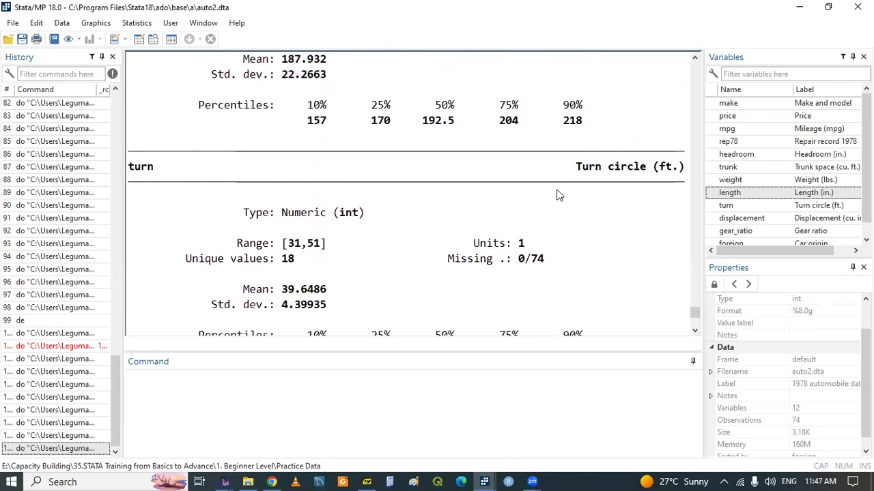
pyautogui.scroll(18, 557, 195)
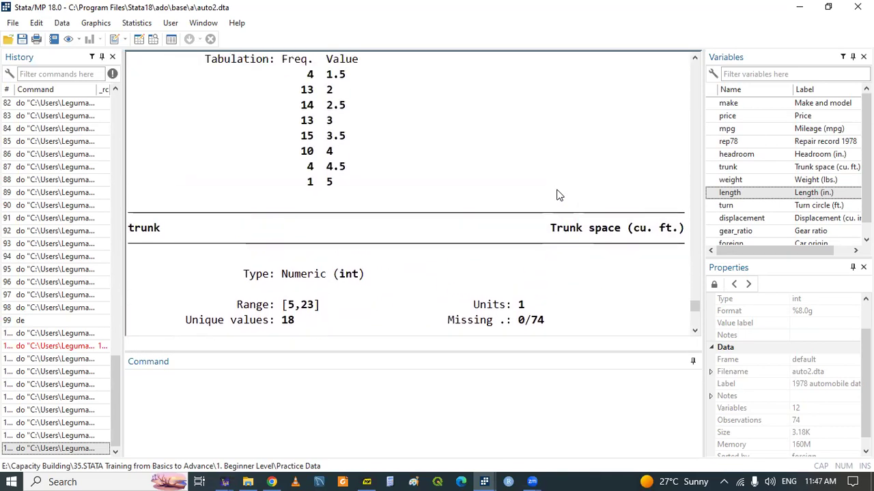
pyautogui.scroll(18, 556, 195)
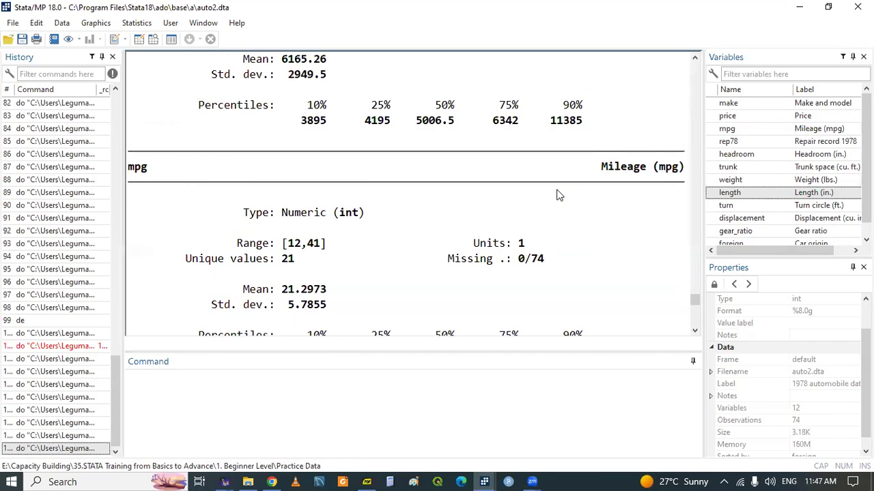
pyautogui.scroll(2, 556, 195)
pyautogui.scroll(-6, 557, 195)
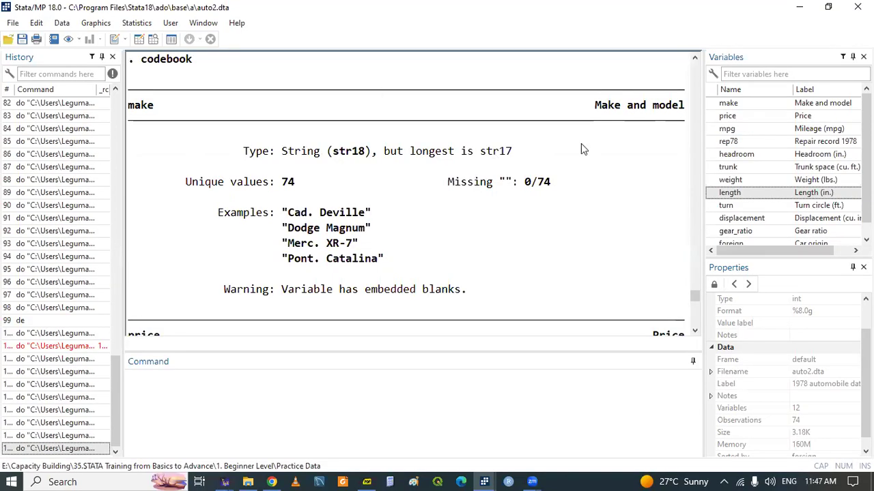
pyautogui.scroll(-3, 581, 147)
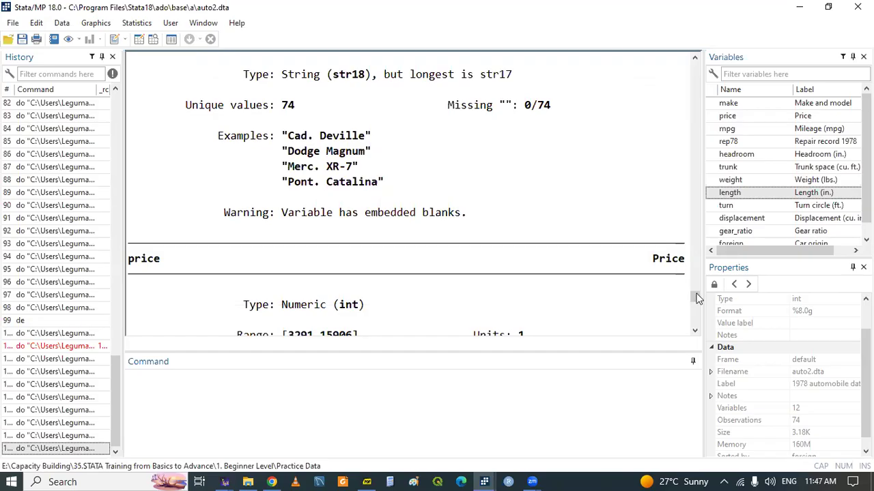
# Step: Add the line "codebook make" to the Day-05 Data Description do-file, one blank line below the codebook command
pyautogui.click(483, 482)
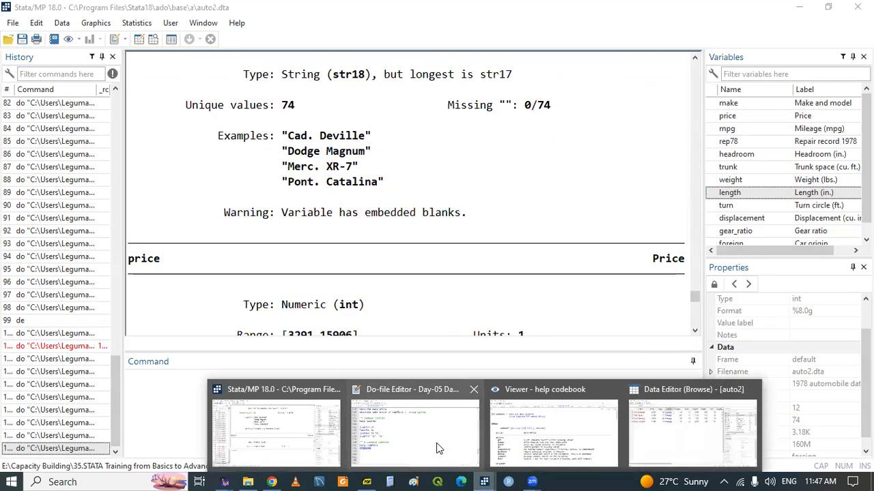
pyautogui.click(438, 449)
pyautogui.click(218, 378)
pyautogui.press('Return')
pyautogui.press('Return')
pyautogui.press('Return')
pyautogui.press('Return')
pyautogui.press('Return')
pyautogui.press('Up')
pyautogui.press('Up')
pyautogui.press('Up')
pyautogui.press('Up')
pyautogui.press('Up')
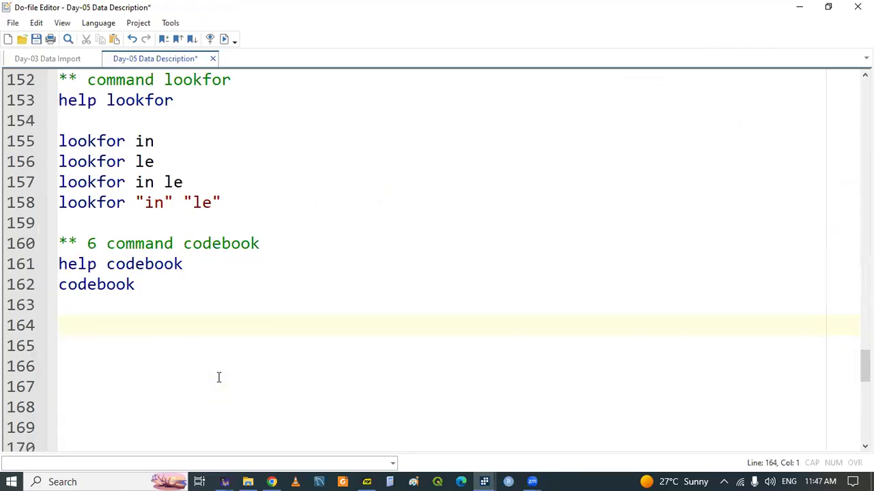
pyautogui.write('cod')
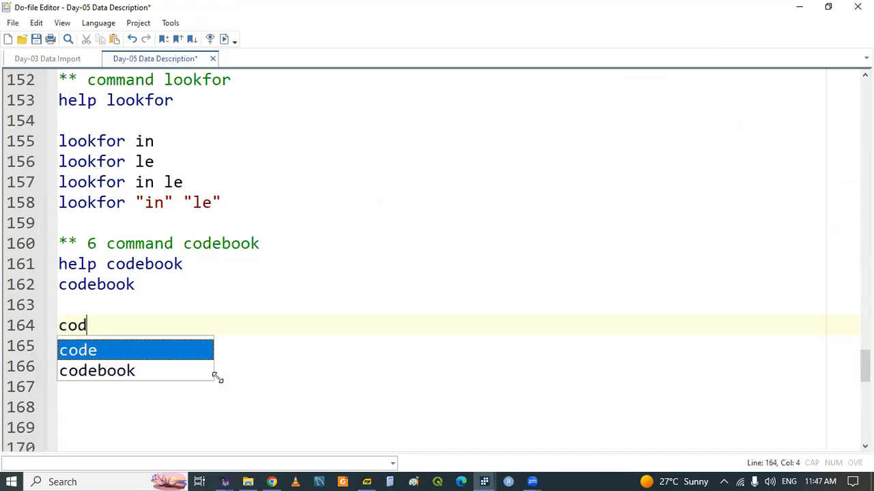
pyautogui.press('Down')
pyautogui.press('Return')
pyautogui.write('make')
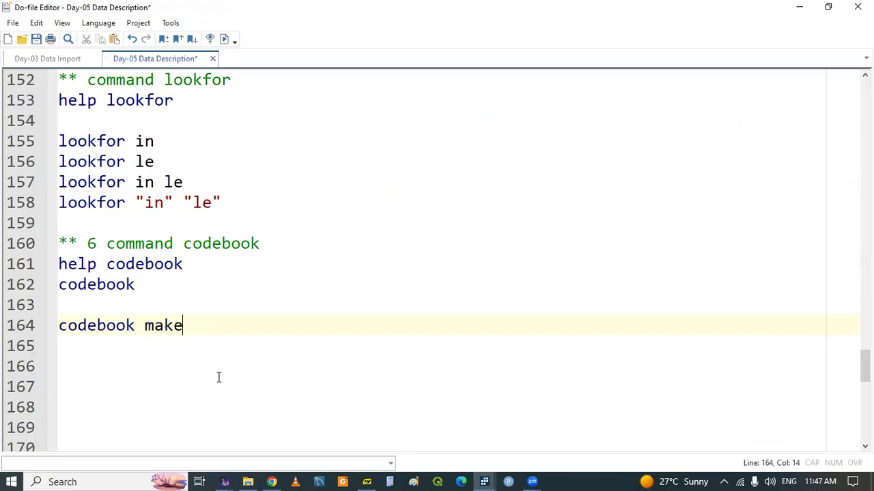
# Step: Add the line "describe make" directly below "codebook make"
pyautogui.press('Return')
pyautogui.write('d')
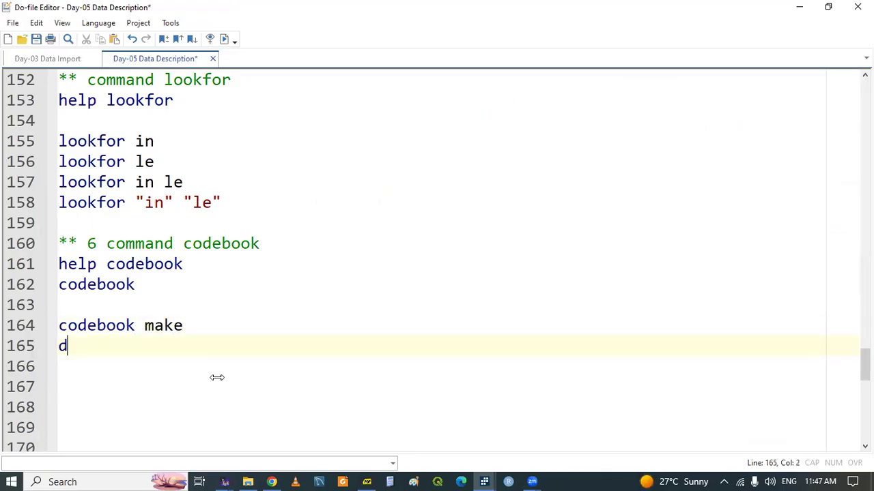
pyautogui.write('es')
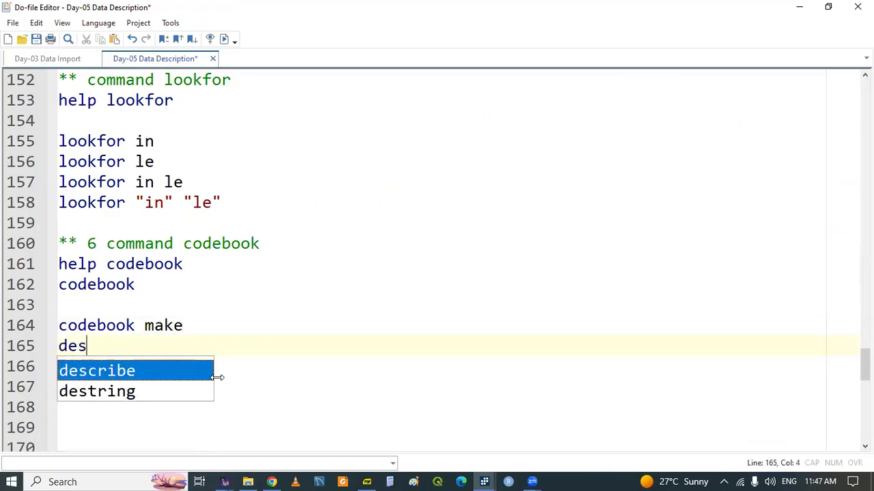
pyautogui.press('Return')
pyautogui.write('make')
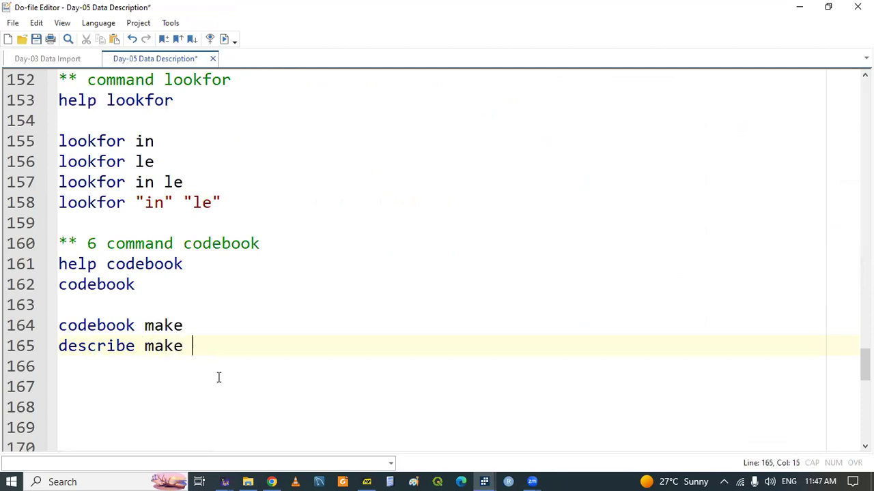
# Step: Run the "codebook make" and "describe make" lines together and bring up their results
pyautogui.moveTo(63, 330); pyautogui.dragTo(86, 355)
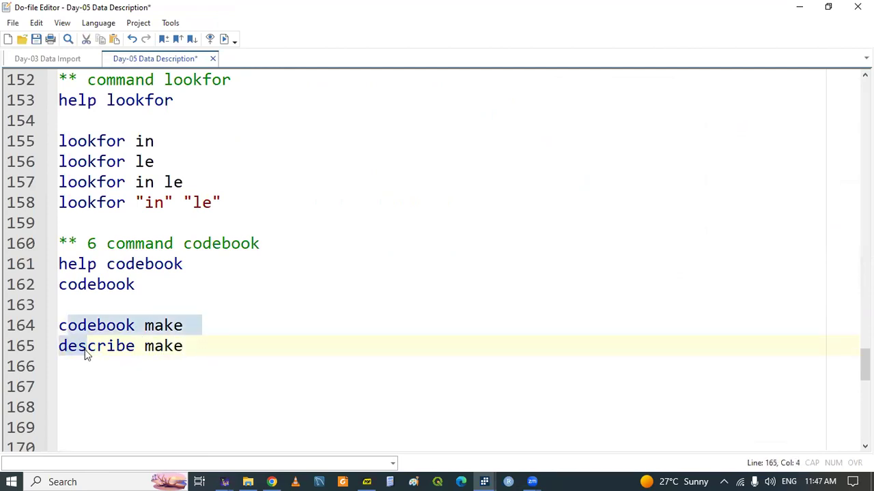
pyautogui.hotkey('shift', 'End')
pyautogui.moveTo(483, 478)
pyautogui.click(280, 426)
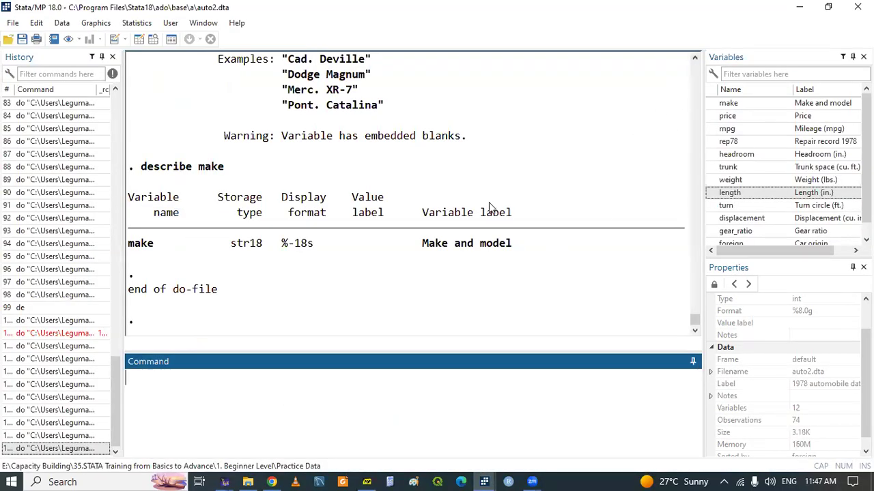
# Step: Compare the storage type and variable name of make between the describe and codebook results
pyautogui.moveTo(232, 247); pyautogui.dragTo(258, 250)
pyautogui.scroll(4, 661, 75)
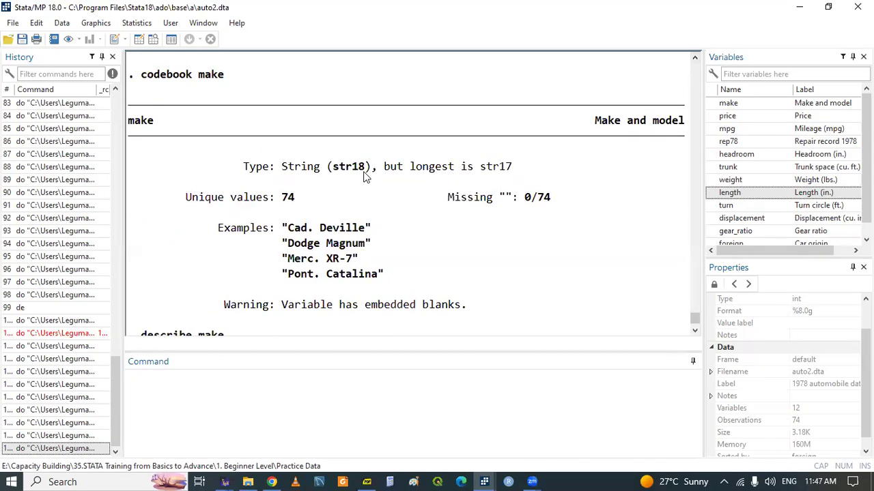
pyautogui.moveTo(336, 167); pyautogui.dragTo(361, 172)
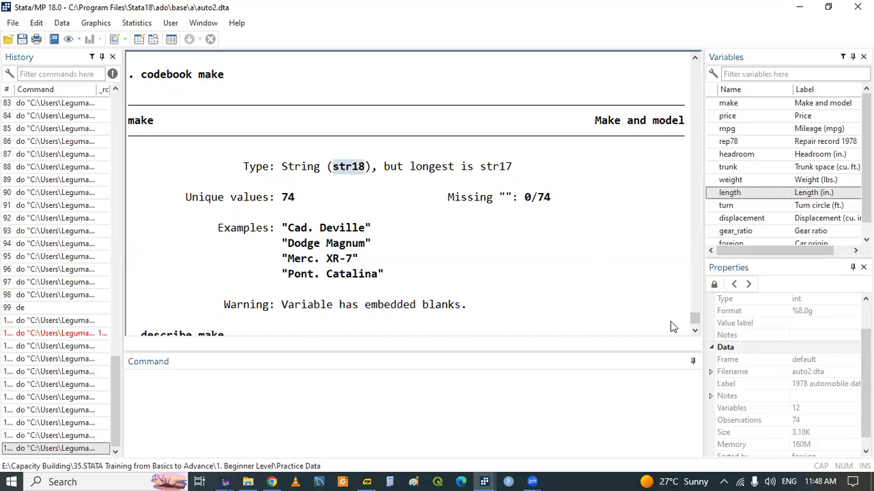
pyautogui.click(694, 330)
pyautogui.click(695, 331)
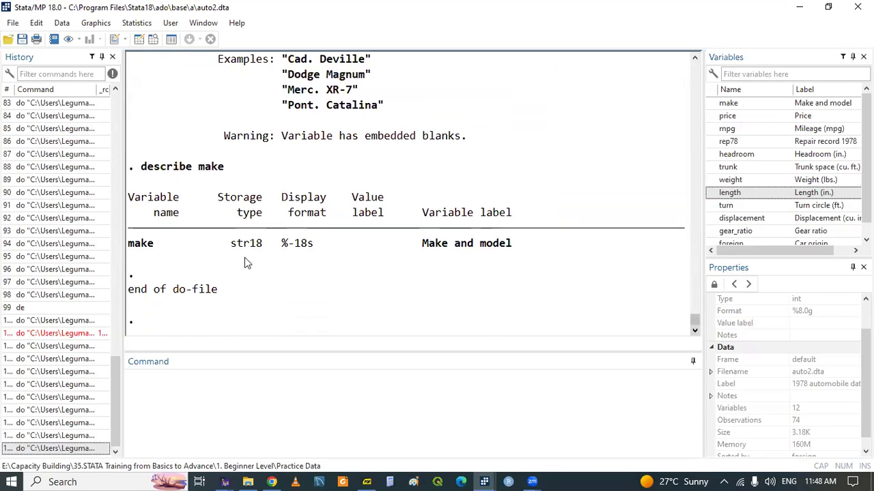
pyautogui.moveTo(129, 246); pyautogui.dragTo(153, 247)
pyautogui.scroll(5, 672, 71)
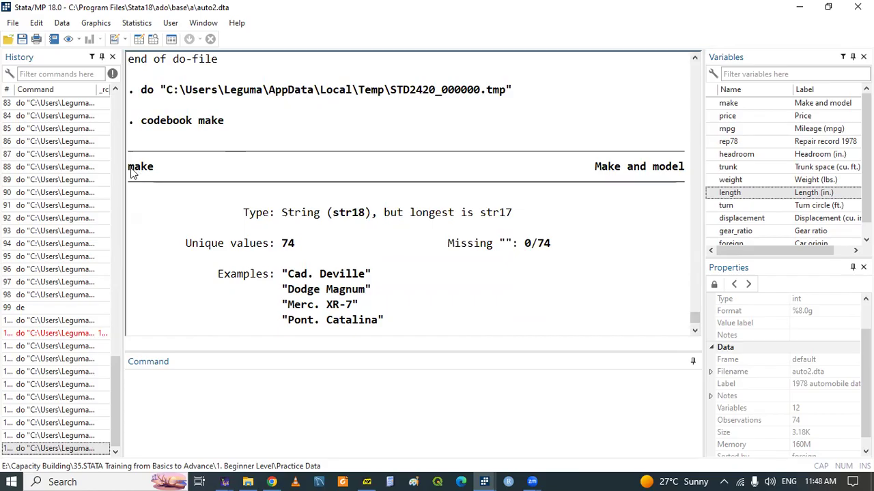
pyautogui.moveTo(131, 173); pyautogui.dragTo(150, 175)
pyautogui.click(693, 331)
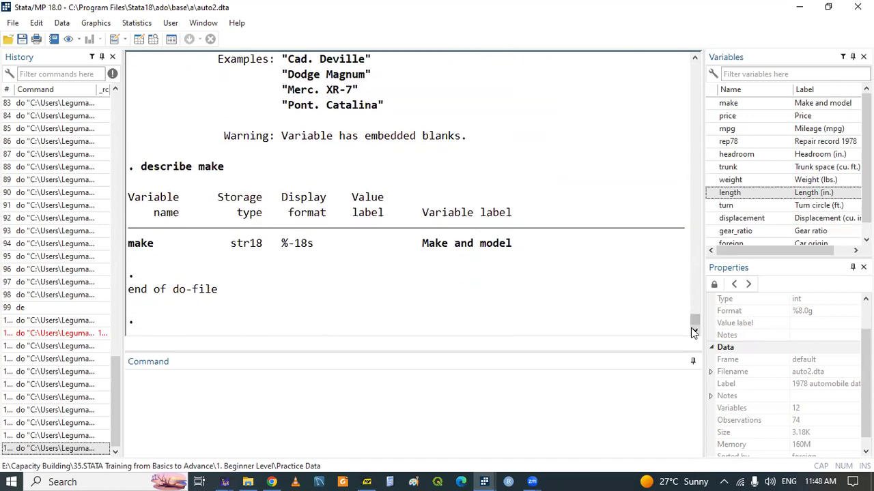
# Step: Compare the variable label of make in the describe result with the one in the codebook result
pyautogui.moveTo(423, 244); pyautogui.dragTo(509, 249)
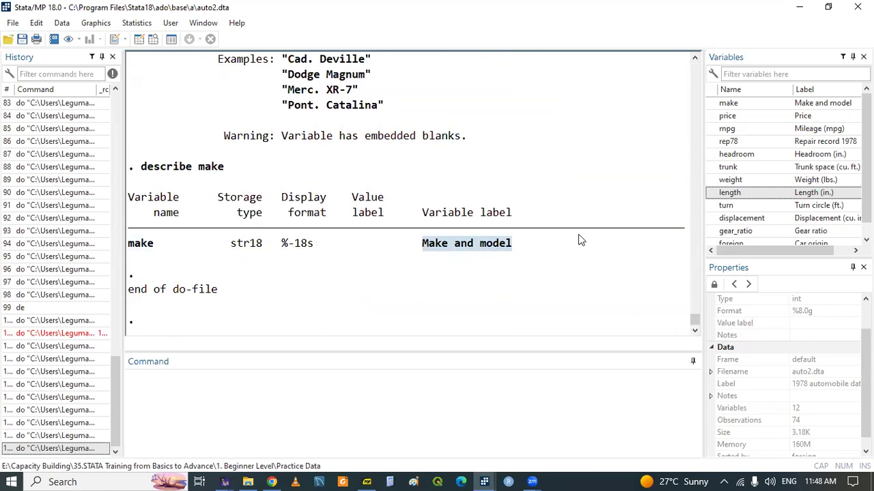
pyautogui.click(694, 58)
pyautogui.click(695, 58)
pyautogui.click(695, 58)
pyautogui.moveTo(595, 213); pyautogui.dragTo(687, 214)
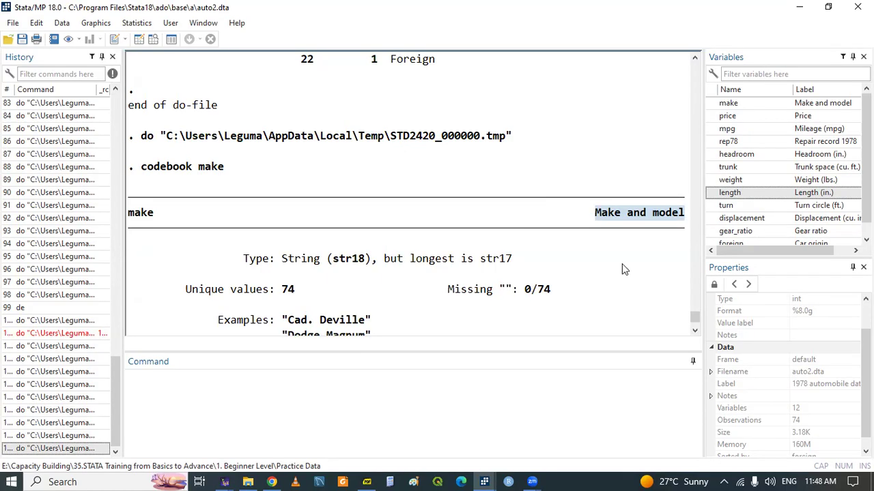
pyautogui.click(639, 284)
pyautogui.click(694, 331)
pyautogui.scroll(-5, 694, 332)
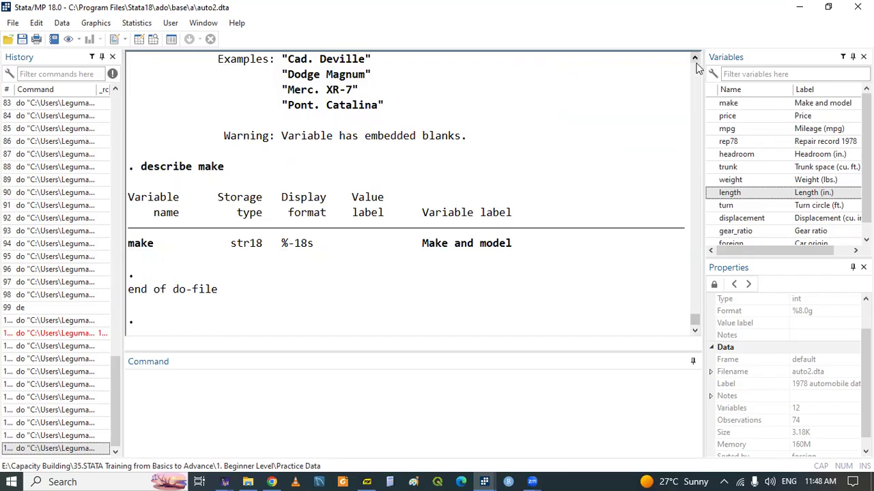
# Step: Examine the unique values and missing values that codebook reports for make
pyautogui.scroll(3, 696, 65)
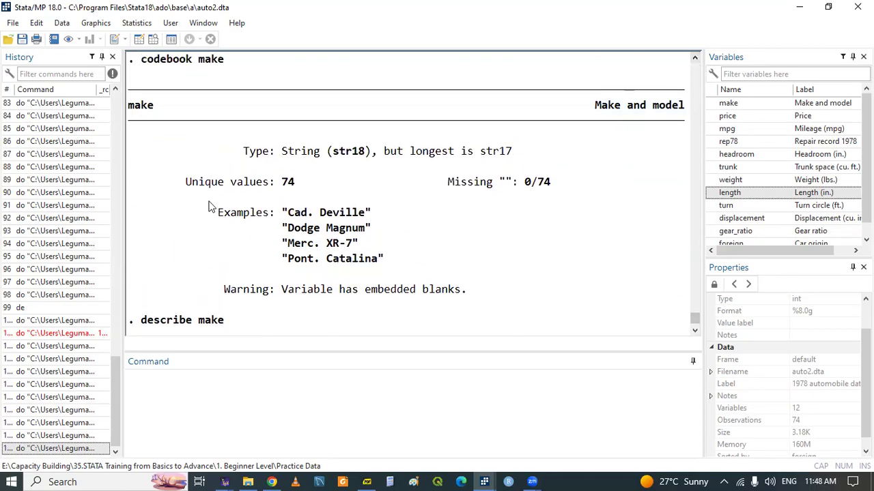
pyautogui.moveTo(186, 183); pyautogui.dragTo(294, 193)
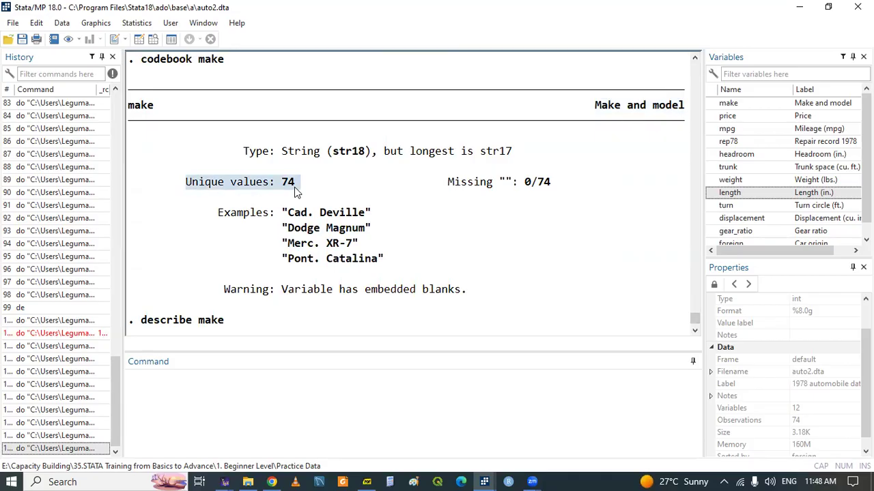
pyautogui.click(526, 189)
pyautogui.moveTo(525, 189); pyautogui.dragTo(555, 188)
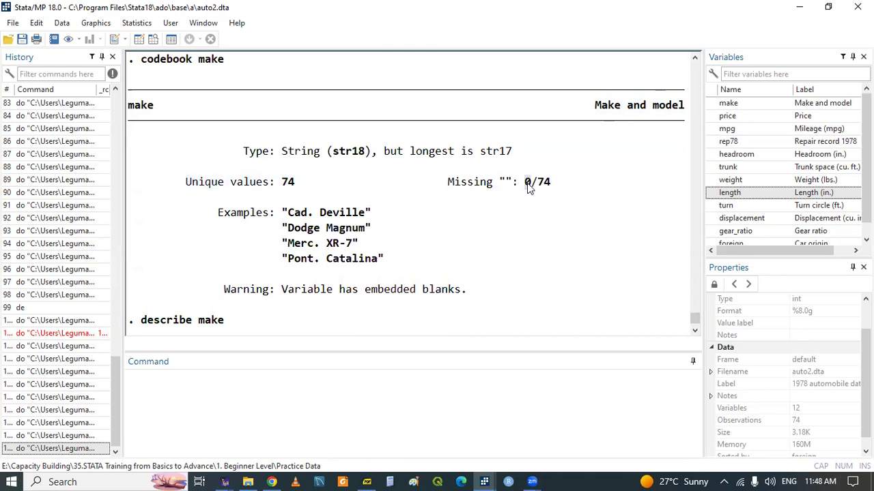
pyautogui.moveTo(501, 181); pyautogui.dragTo(509, 183)
pyautogui.moveTo(532, 185); pyautogui.dragTo(524, 185)
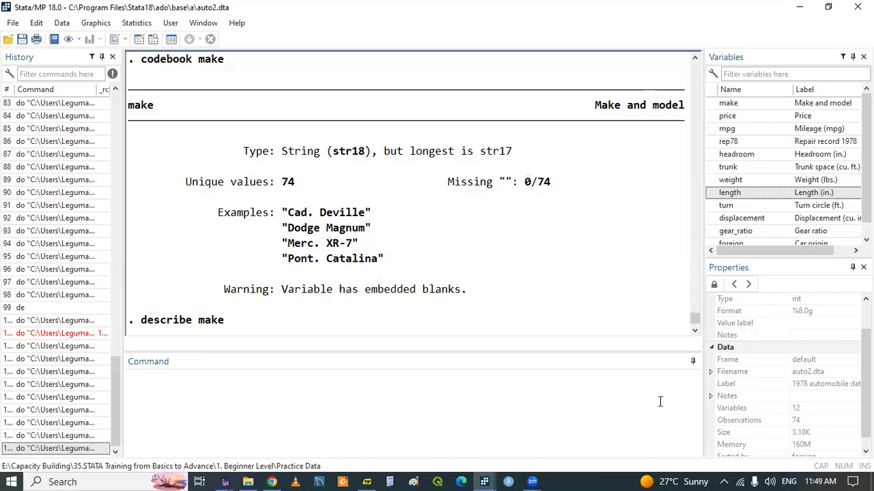
# Step: Duplicate the "codebook make" and "describe make" lines in the do-file, one blank line below the originals
pyautogui.click(484, 482)
pyautogui.click(435, 443)
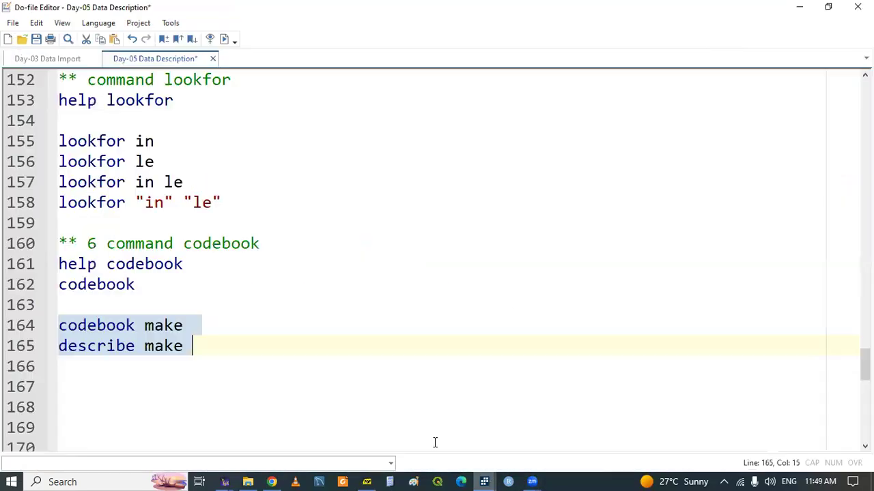
pyautogui.press('Down')
pyautogui.press('Down')
pyautogui.press('Down')
pyautogui.press('Down')
pyautogui.press('Up')
pyautogui.press('Up')
pyautogui.press('Up')
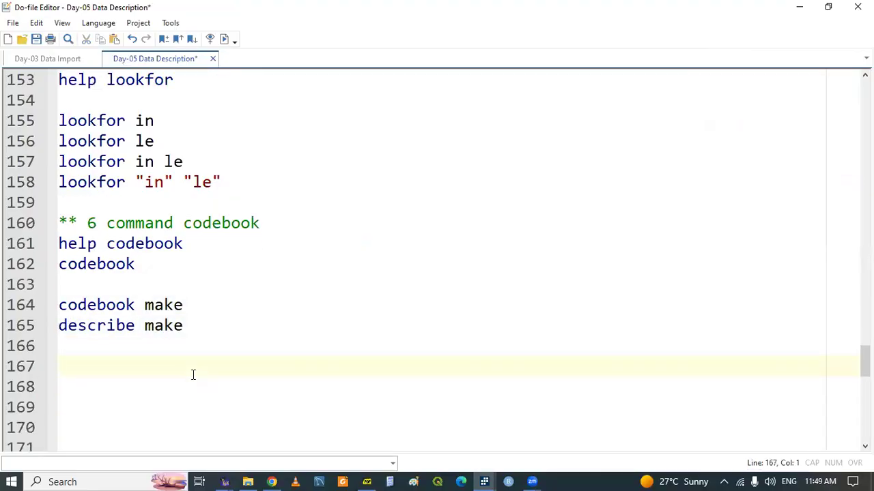
pyautogui.moveTo(60, 305); pyautogui.dragTo(185, 325)
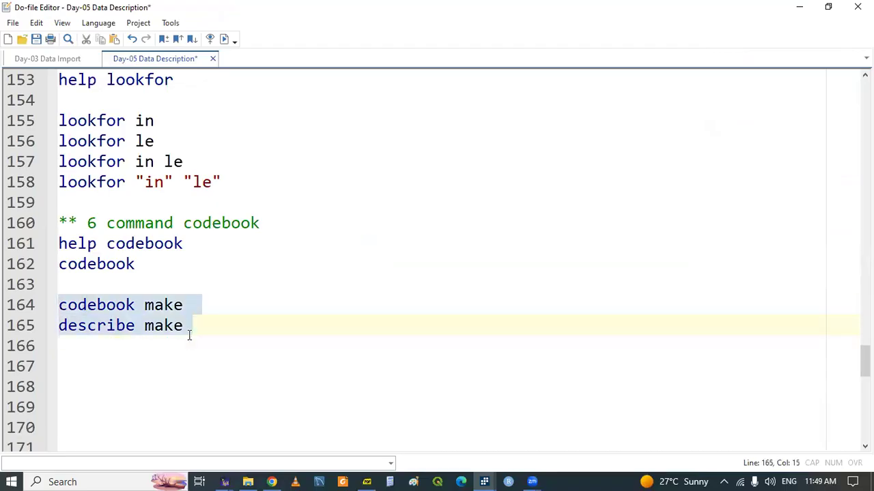
pyautogui.hotkey('ctrl', 'c')
pyautogui.click(100, 351)
pyautogui.press('Return')
pyautogui.hotkey('ctrl', 'v')
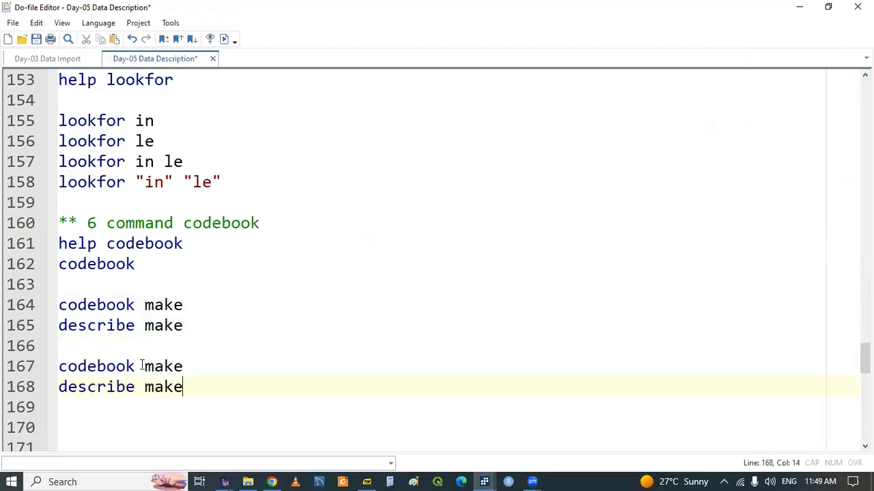
# Step: Replace make with rep78 in the duplicated codebook and describe lines of the do-file
pyautogui.doubleClick(165, 369)
pyautogui.write('rep78')
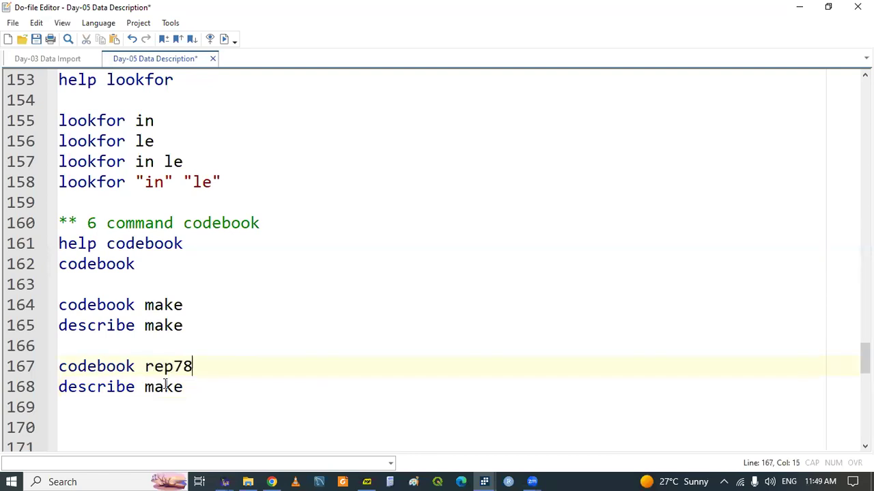
pyautogui.doubleClick(166, 387)
pyautogui.write('re')
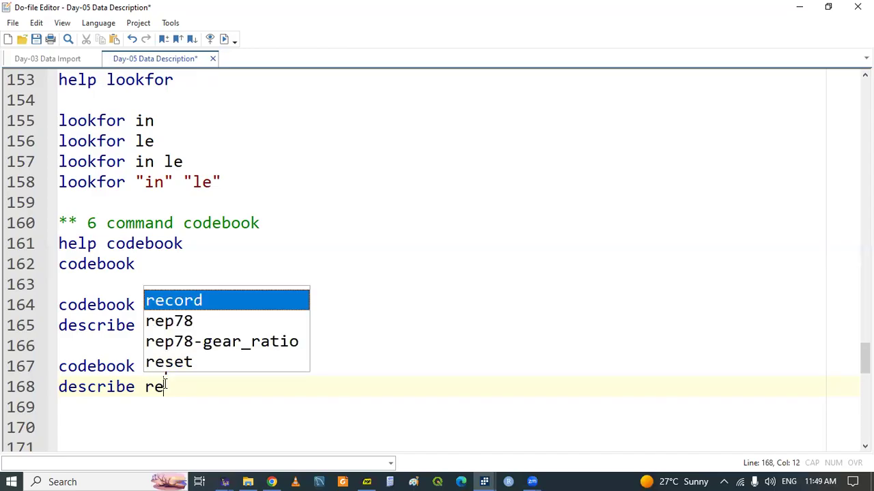
pyautogui.write('p78')
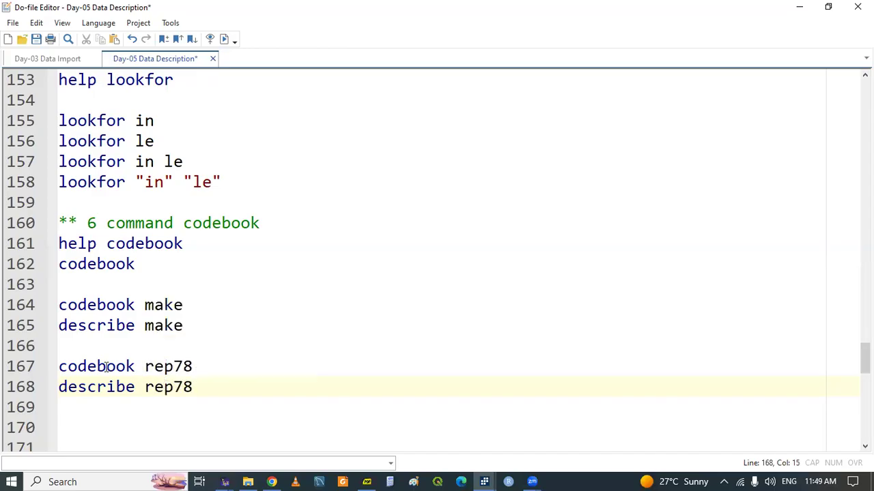
# Step: Run the "codebook rep78" and "describe rep78" lines and bring up their results
pyautogui.moveTo(106, 367); pyautogui.dragTo(117, 387)
pyautogui.hotkey('ctrl', 'd')
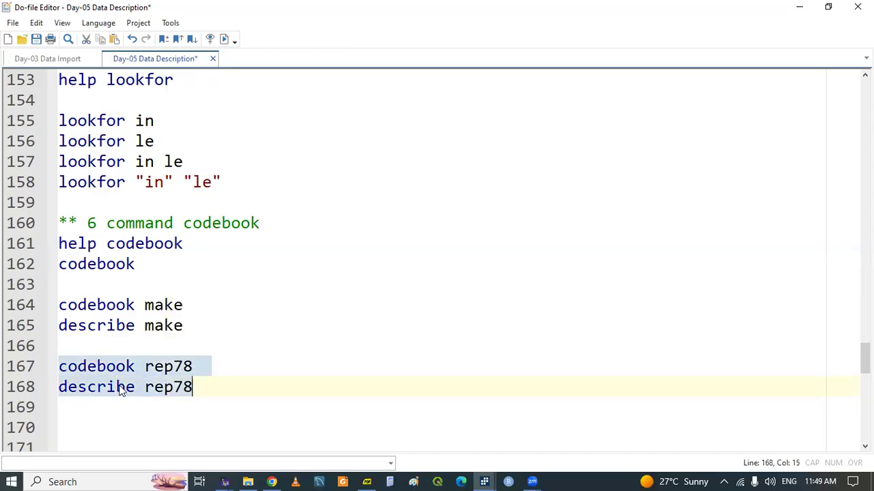
pyautogui.click(321, 414)
pyautogui.moveTo(484, 478)
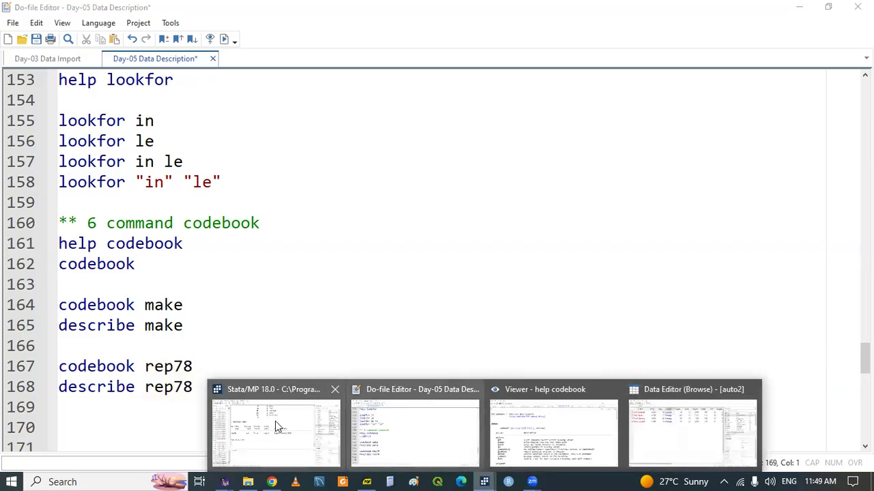
pyautogui.click(278, 419)
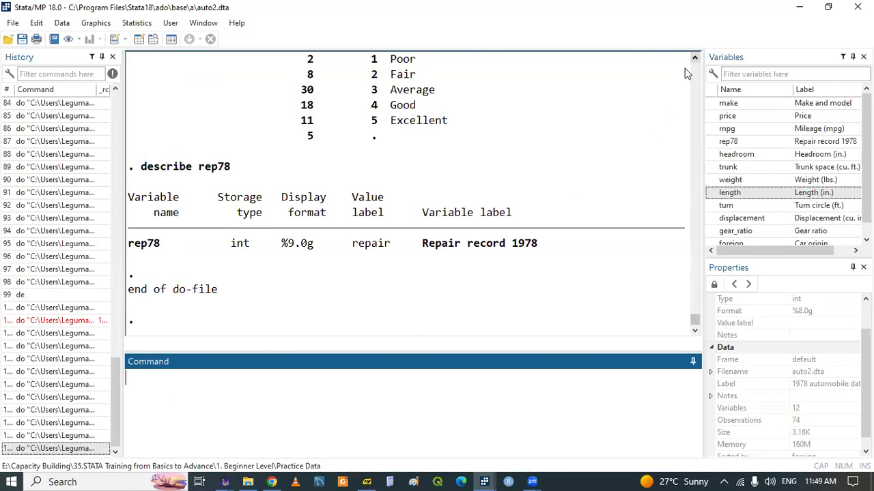
# Step: Compare the storage type of rep78 between the codebook and describe results
pyautogui.scroll(5, 687, 73)
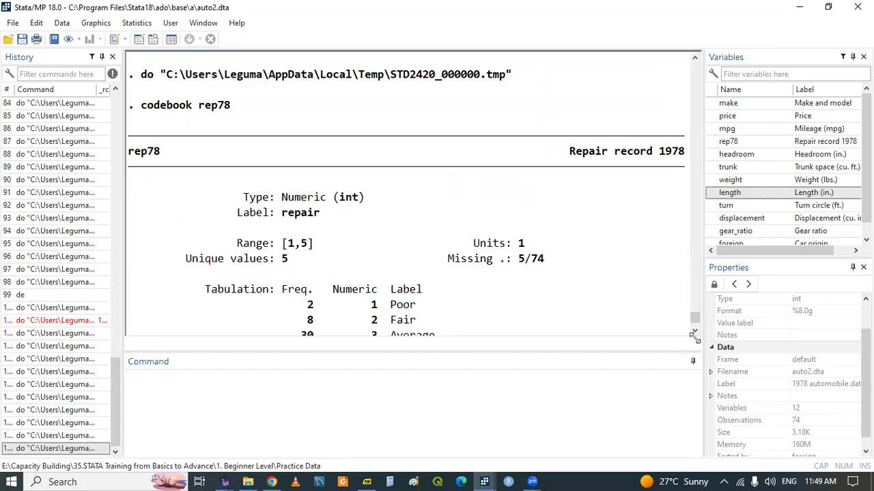
pyautogui.moveTo(695, 340); pyautogui.dragTo(695, 335)
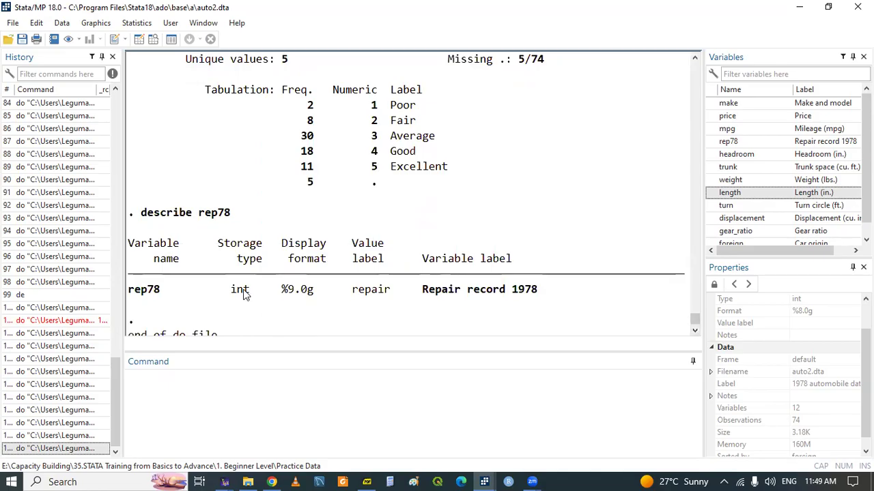
pyautogui.moveTo(694, 64); pyautogui.dragTo(693, 64)
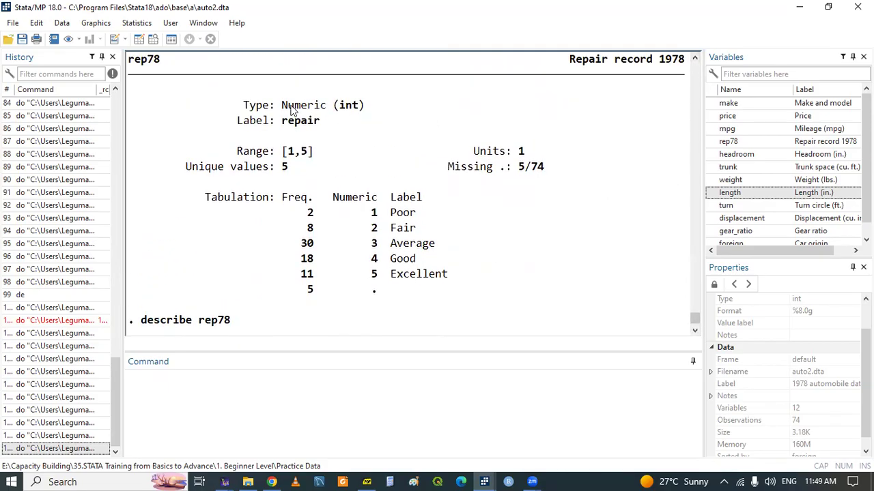
pyautogui.moveTo(282, 107); pyautogui.dragTo(326, 106)
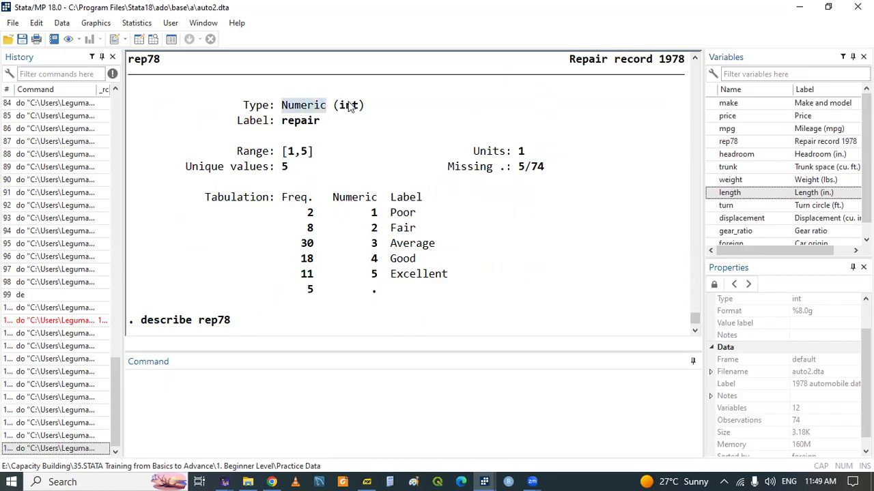
pyautogui.moveTo(694, 332); pyautogui.dragTo(693, 331)
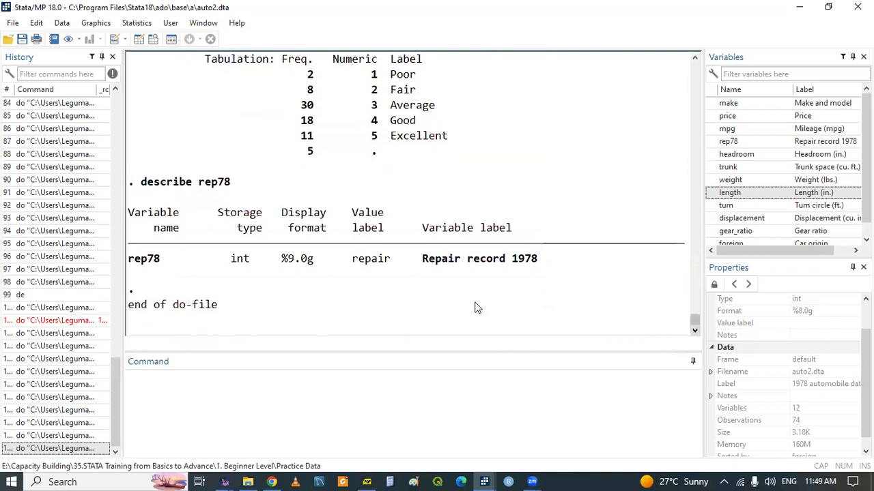
# Step: Compare the value label and variable label of rep78 in the describe result with those in the codebook result
pyautogui.moveTo(355, 265); pyautogui.dragTo(388, 265)
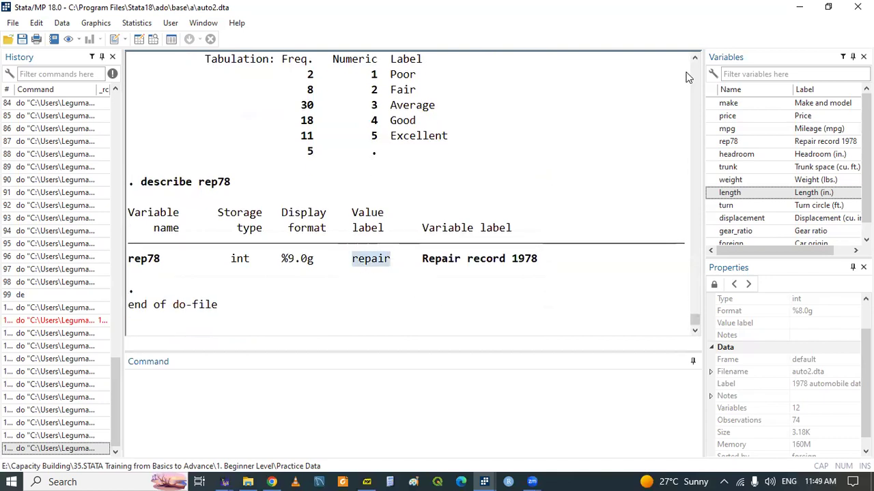
pyautogui.moveTo(691, 61); pyautogui.dragTo(691, 62)
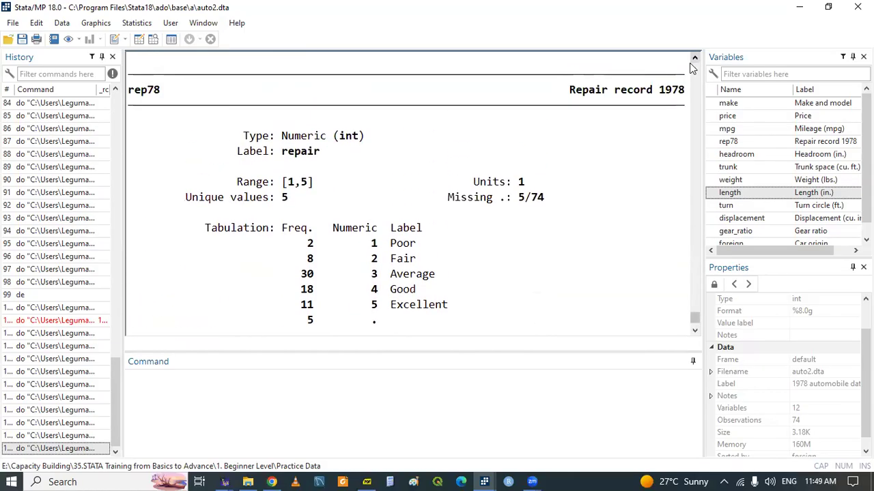
pyautogui.moveTo(282, 154); pyautogui.dragTo(318, 155)
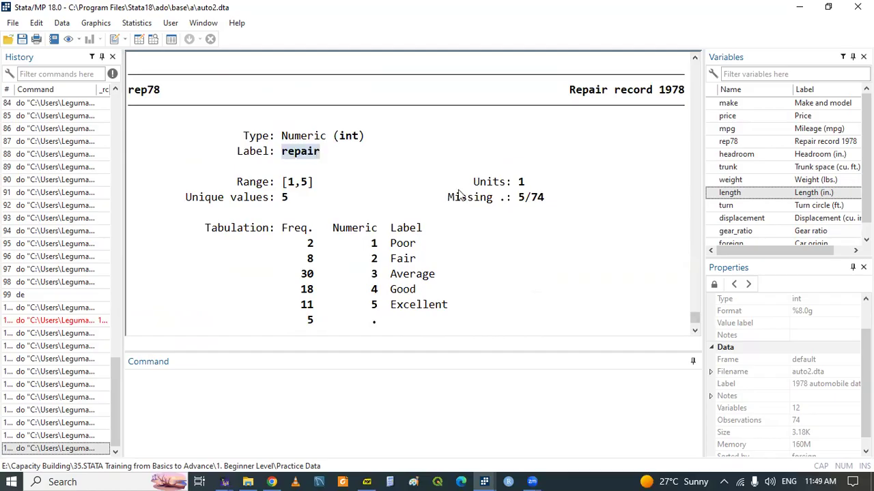
pyautogui.moveTo(694, 335); pyautogui.dragTo(694, 334)
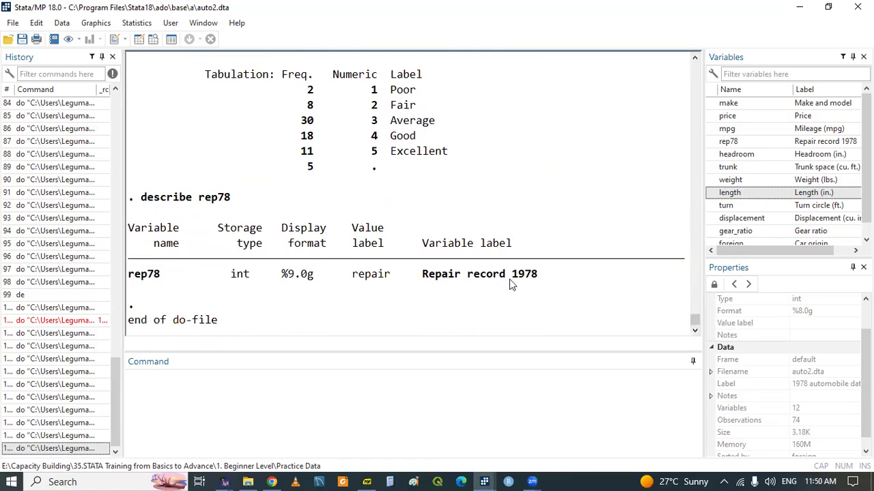
pyautogui.moveTo(695, 58); pyautogui.dragTo(696, 57)
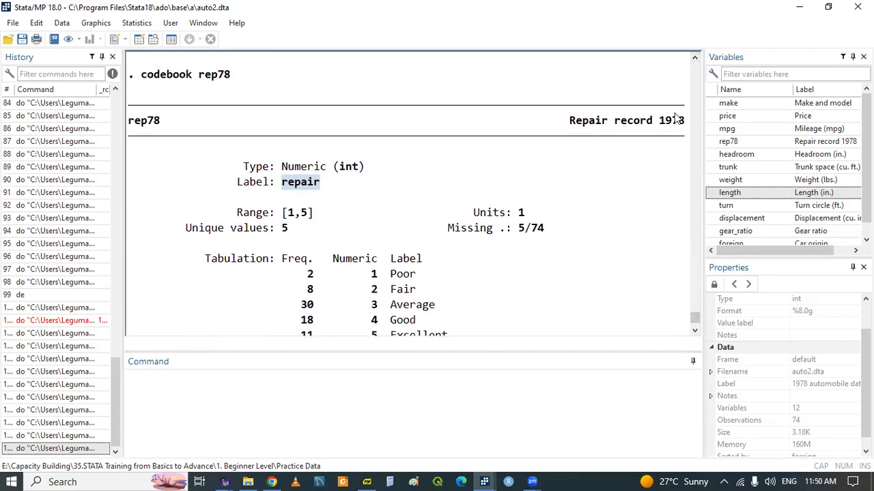
# Step: Look up the display format of rep78 in the describe result and check the codebook result for it
pyautogui.moveTo(694, 331); pyautogui.dragTo(694, 334)
pyautogui.click(694, 333)
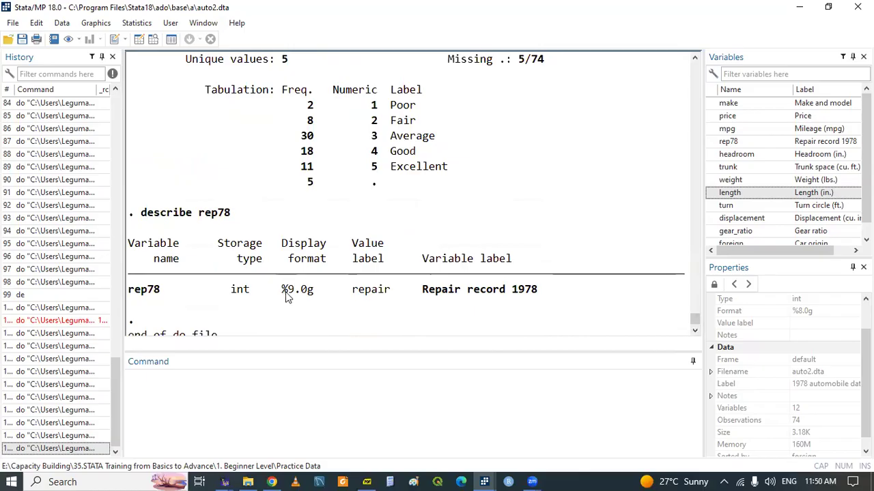
pyautogui.moveTo(284, 295); pyautogui.dragTo(315, 293)
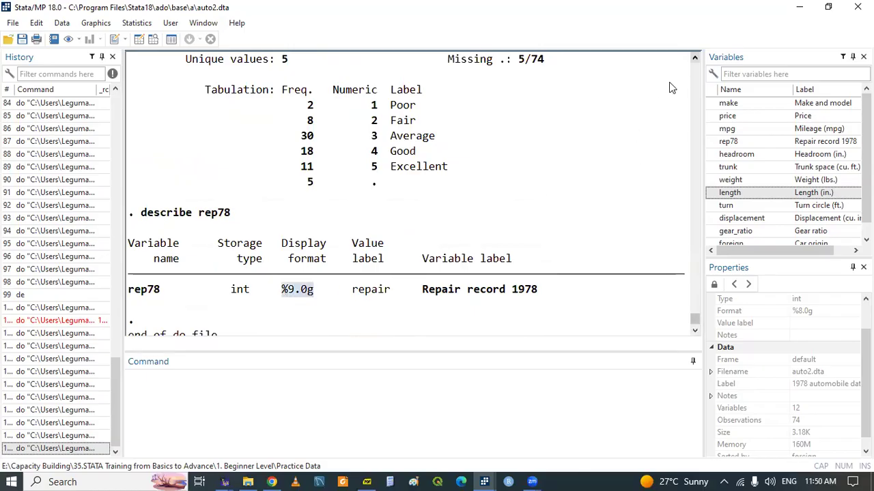
pyautogui.scroll(2, 669, 87)
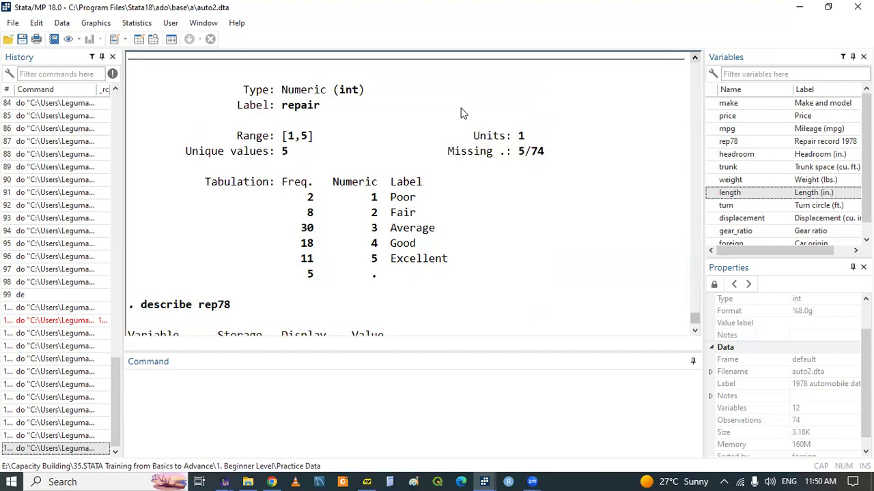
pyautogui.click(695, 332)
pyautogui.click(695, 331)
pyautogui.click(694, 331)
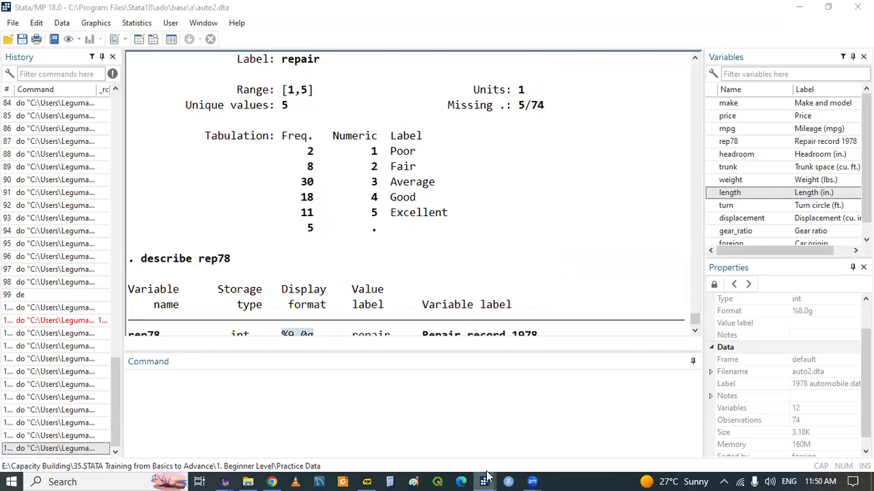
# Step: Show all observations of the auto2 dataset in the Data Editor with the br command
pyautogui.moveTo(484, 482)
pyautogui.click(669, 436)
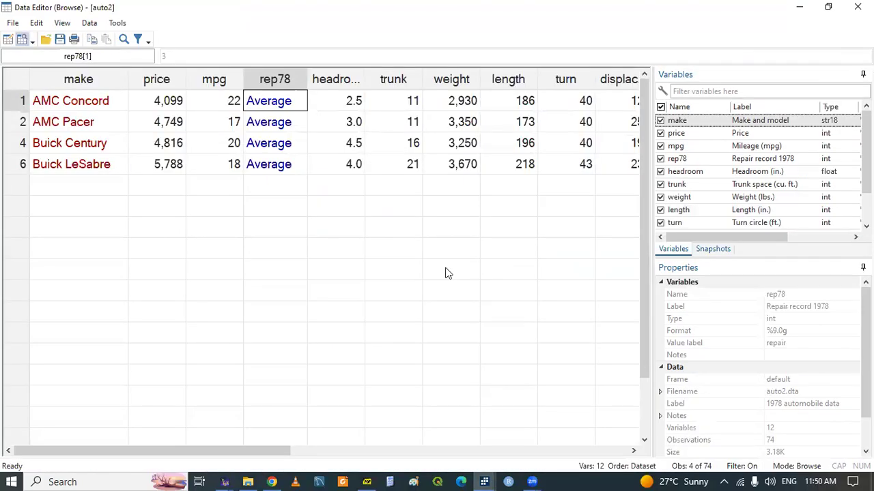
pyautogui.moveTo(484, 478)
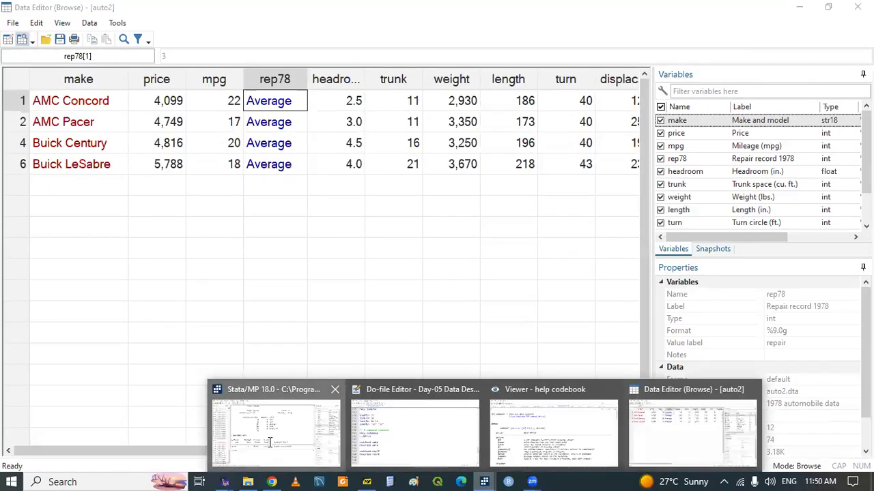
pyautogui.click(270, 442)
pyautogui.write('br')
pyautogui.press('Return')
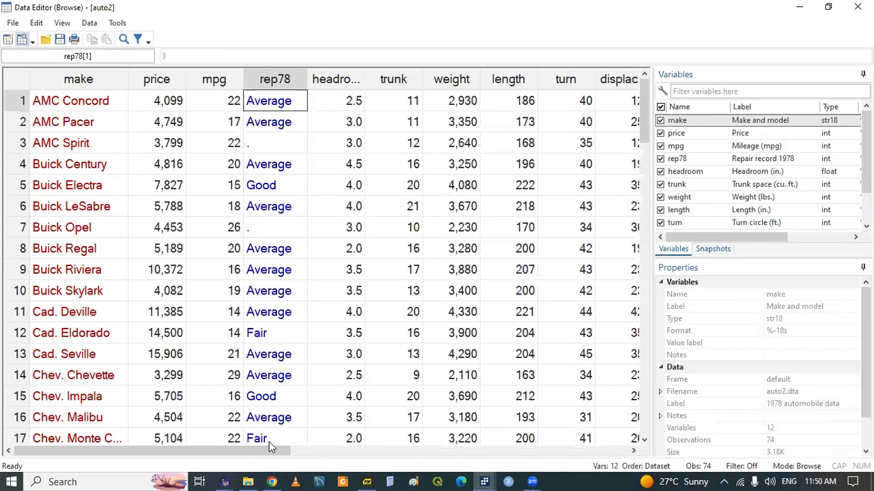
# Step: Check the numeric codes behind the rep78 labels Average and Fair in the data against the codebook tabulation
pyautogui.click(279, 206)
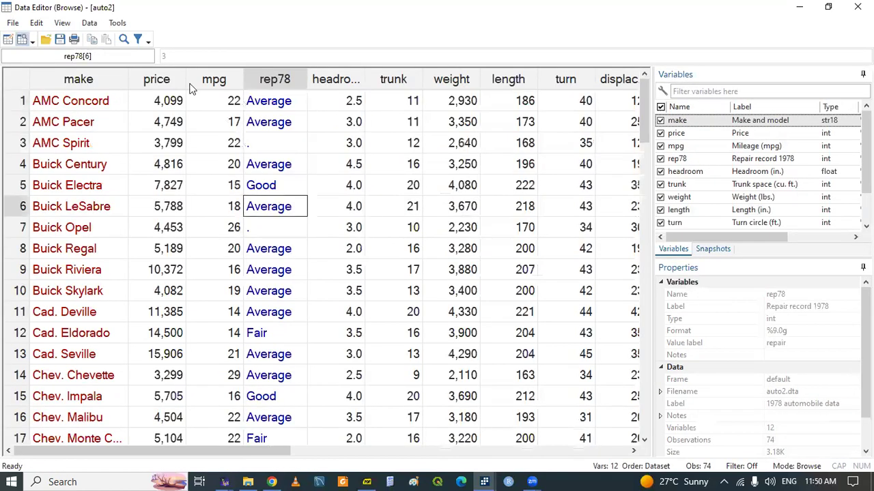
pyautogui.click(254, 332)
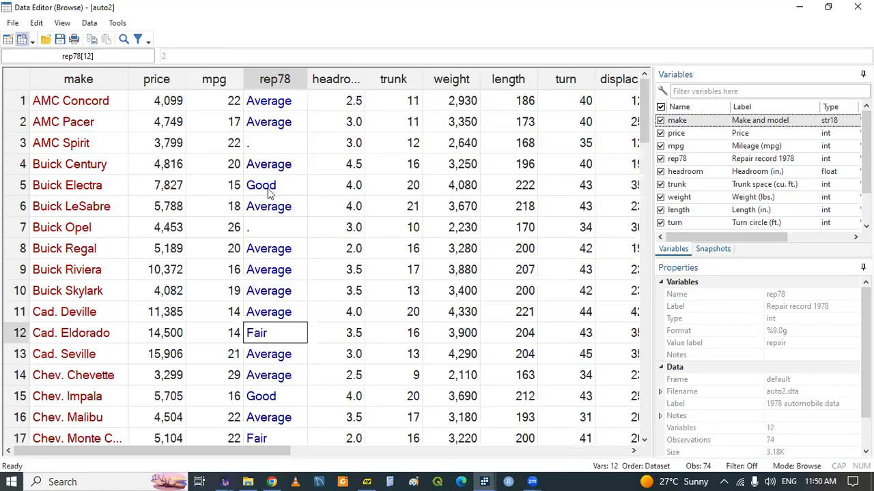
pyautogui.moveTo(485, 481)
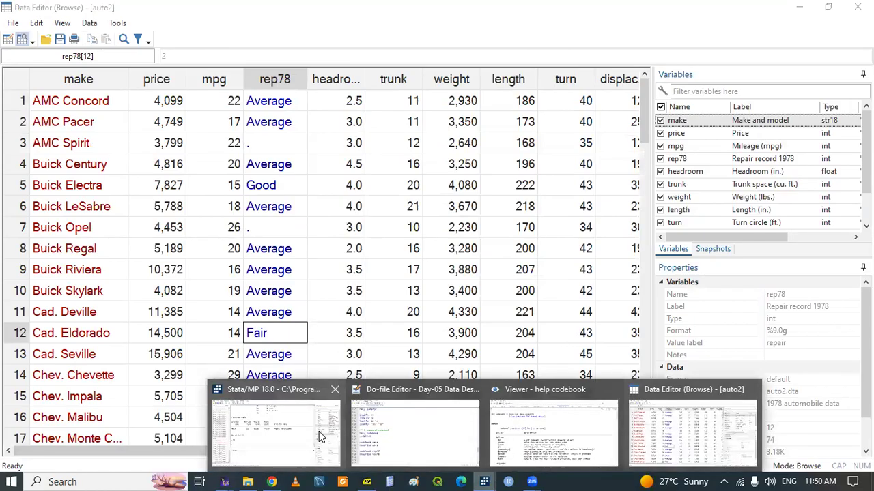
pyautogui.click(324, 427)
pyautogui.scroll(3, 683, 70)
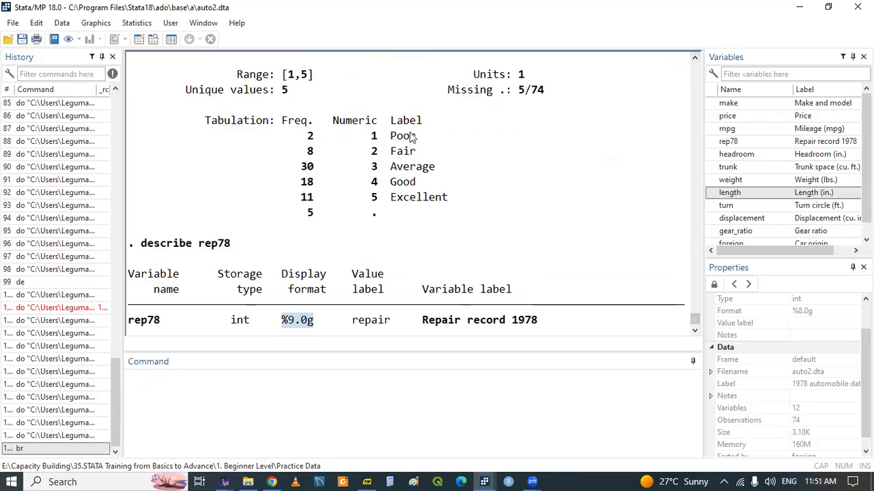
# Step: Compare the missing and unique values that codebook reports for rep78 with those for make
pyautogui.click(520, 94)
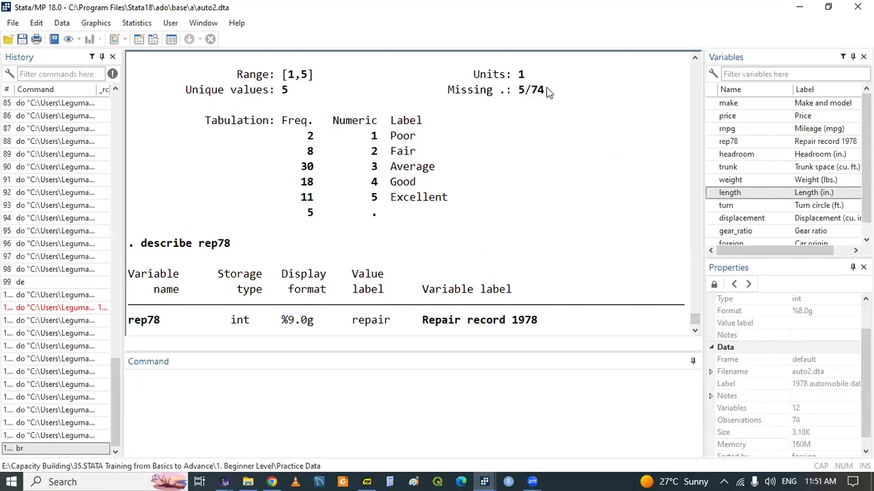
pyautogui.moveTo(287, 95); pyautogui.dragTo(283, 94)
pyautogui.click(694, 58)
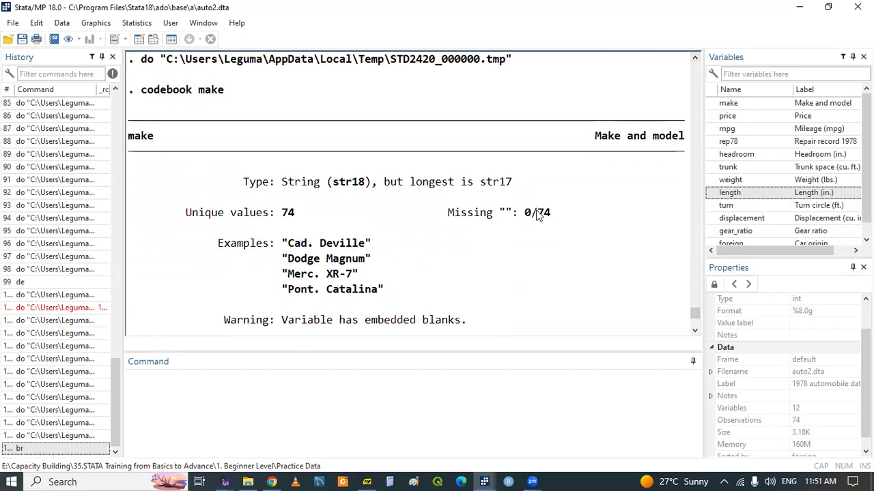
pyautogui.moveTo(536, 215); pyautogui.dragTo(550, 217)
pyautogui.moveTo(281, 214); pyautogui.dragTo(295, 216)
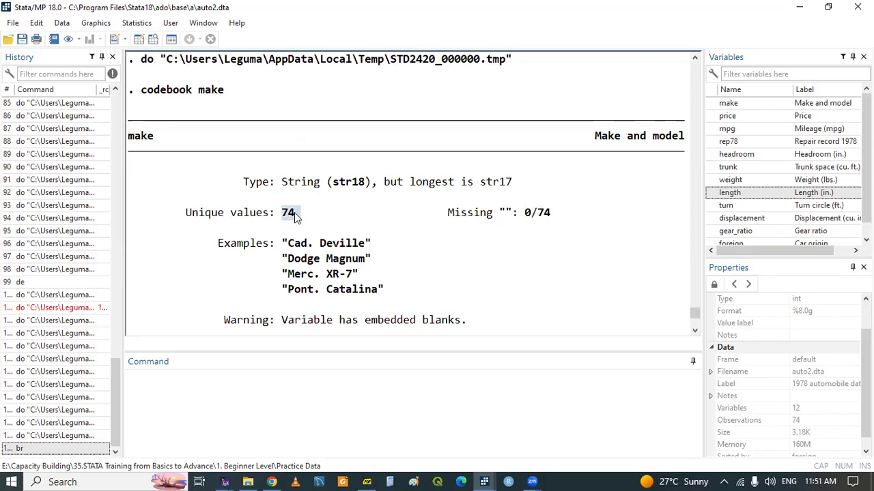
pyautogui.click(385, 228)
pyautogui.moveTo(694, 334); pyautogui.dragTo(694, 336)
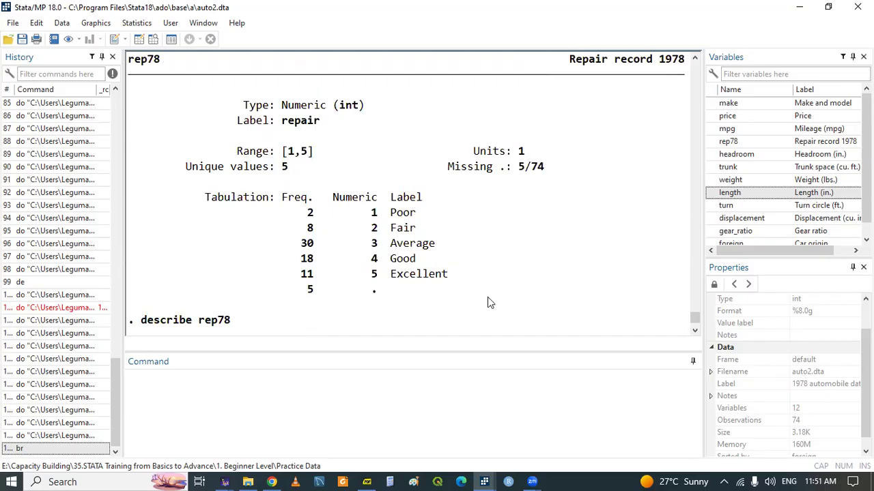
# Step: Duplicate the "codebook rep78" and "describe rep78" lines in the do-file below the originals
pyautogui.moveTo(488, 477)
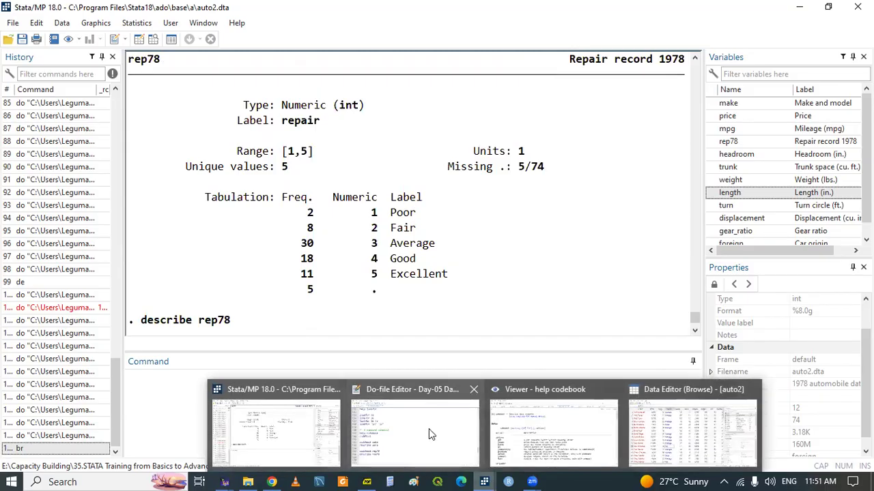
pyautogui.click(429, 428)
pyautogui.moveTo(80, 346); pyautogui.dragTo(201, 385)
pyautogui.hotkey('ctrl', 'c')
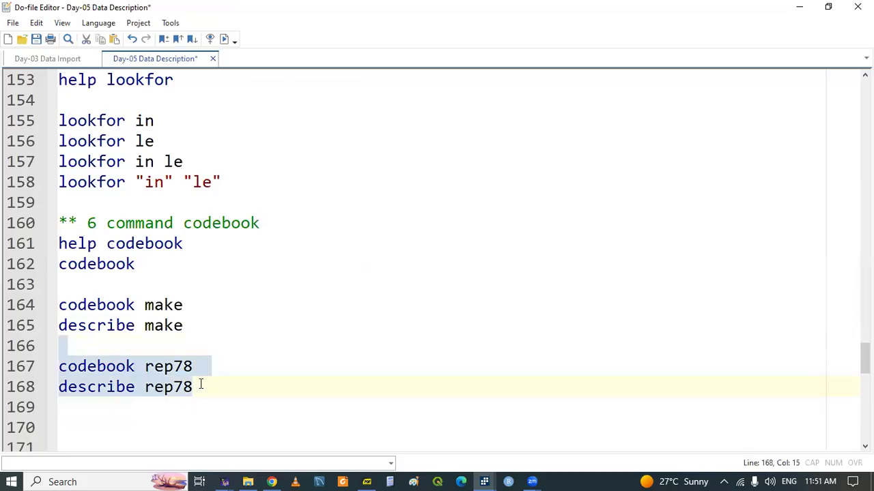
pyautogui.press('Down')
pyautogui.press('Down')
pyautogui.press('Down')
pyautogui.press('Down')
pyautogui.press('Down')
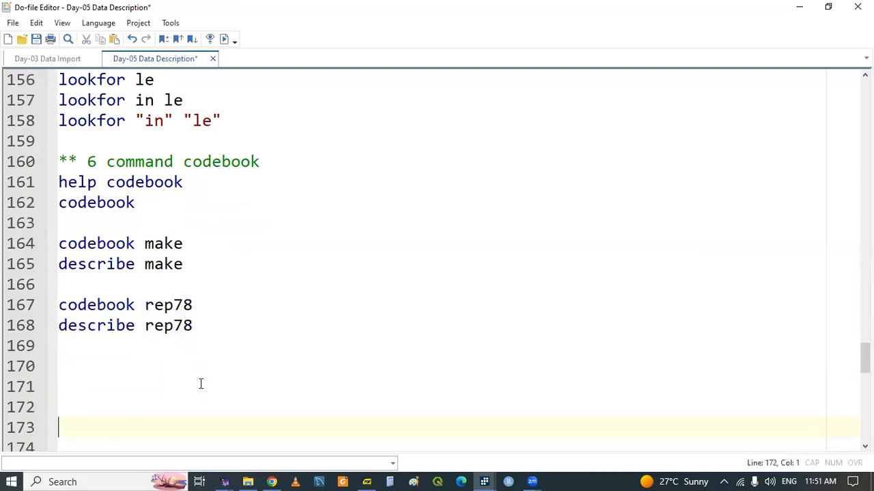
pyautogui.click(200, 386)
pyautogui.hotkey('ctrl', 'v')
pyautogui.press('Up')
pyautogui.press('Up')
pyautogui.press('BackSpace')
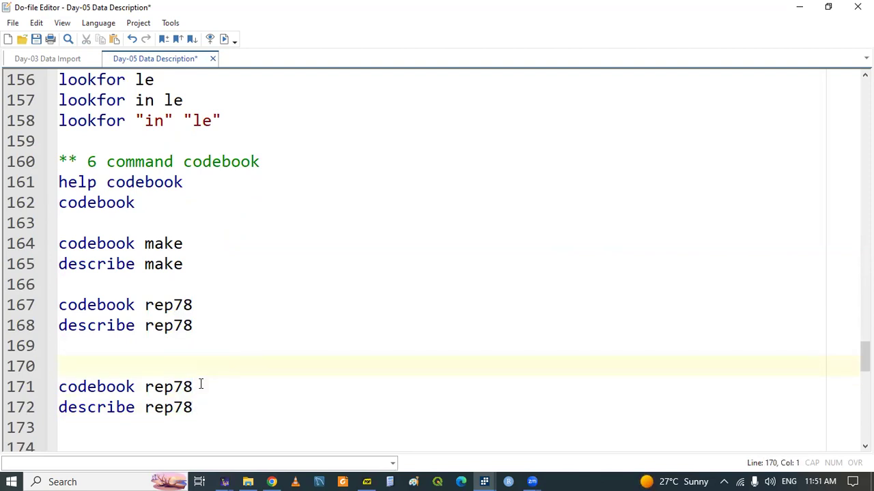
# Step: Change the duplicated lines 171 and 172 to "codebook price" and "describe price" and run both
pyautogui.doubleClick(166, 389)
pyautogui.write('price')
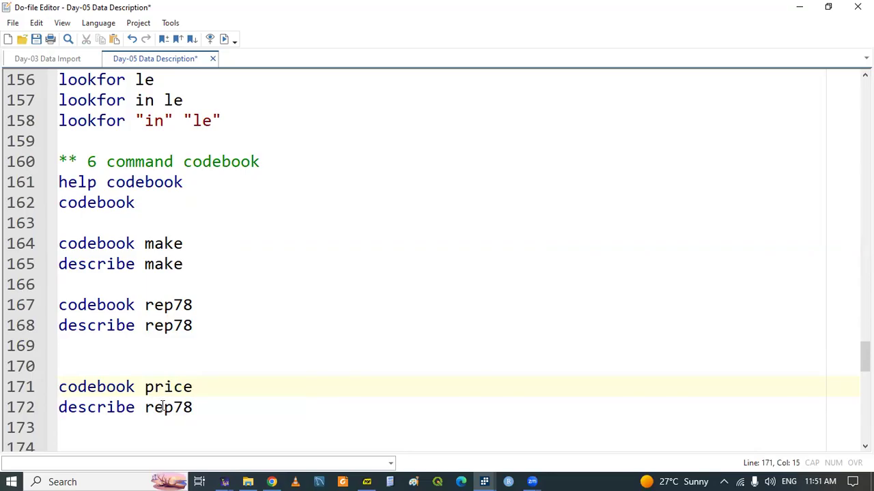
pyautogui.doubleClick(165, 408)
pyautogui.write('price')
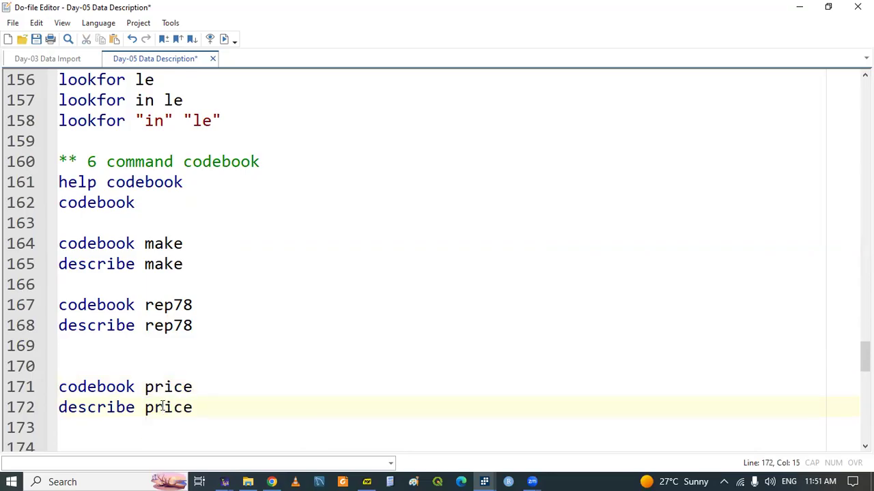
pyautogui.moveTo(114, 391); pyautogui.dragTo(129, 412)
pyautogui.hotkey('ctrl', 'd')
# Step: Add several blank lines to the do-file below the "describe price" line
pyautogui.click(218, 421)
pyautogui.press('Return')
pyautogui.press('Return')
pyautogui.press('Return')
pyautogui.press('Return')
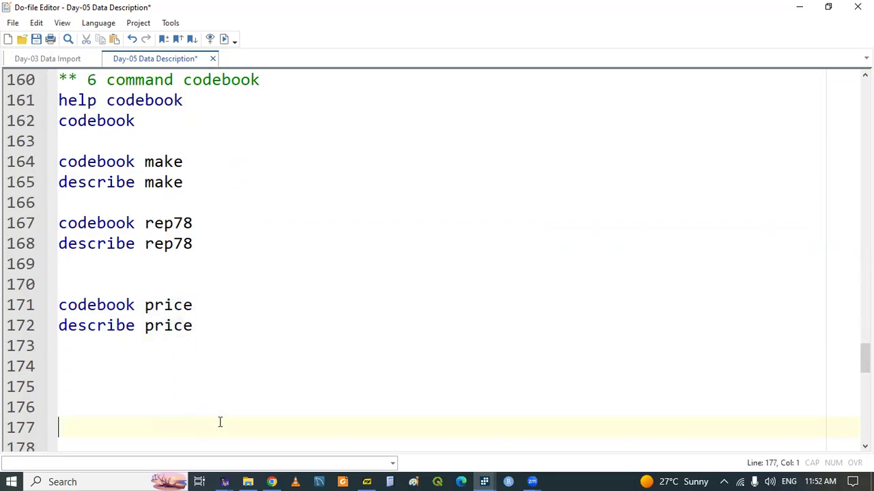
# Step: Examine the type, unique values and missing values that codebook reports for price in the results
pyautogui.moveTo(484, 477)
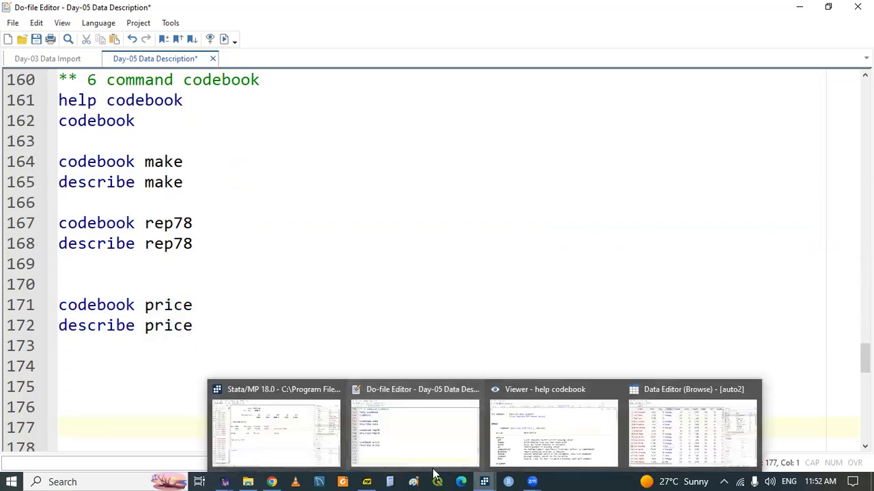
pyautogui.click(254, 440)
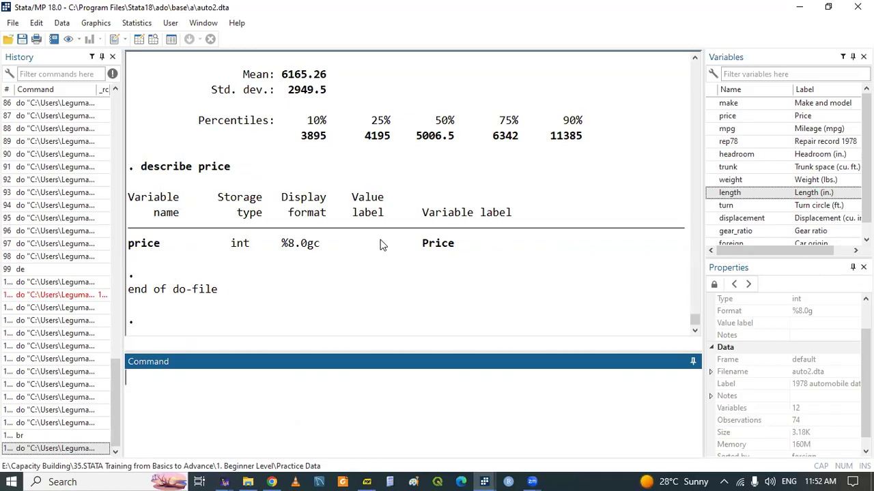
pyautogui.click(697, 57)
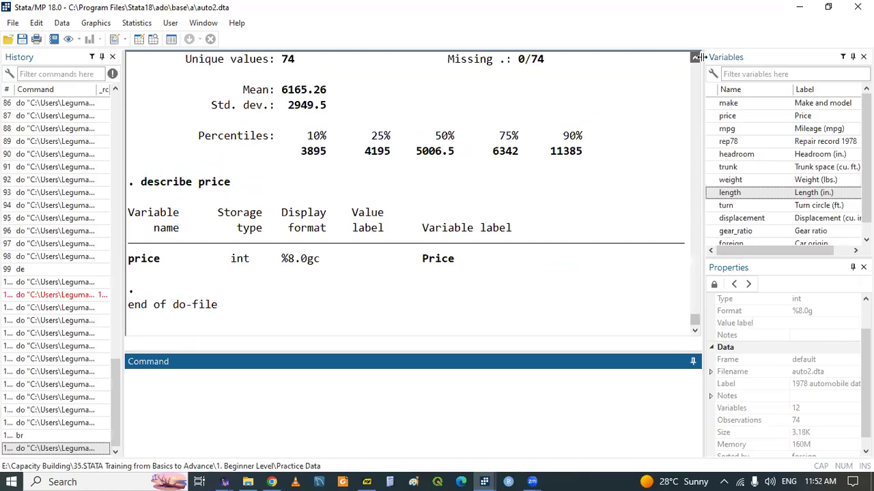
pyautogui.click(698, 57)
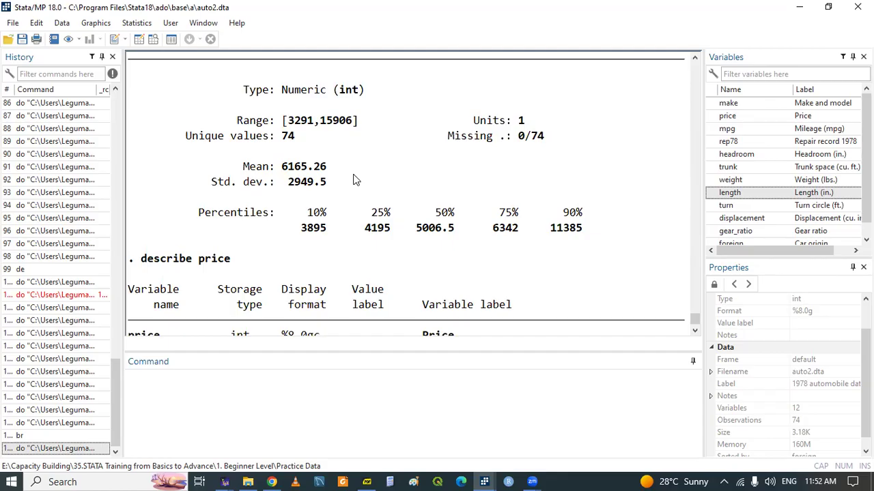
pyautogui.doubleClick(537, 136)
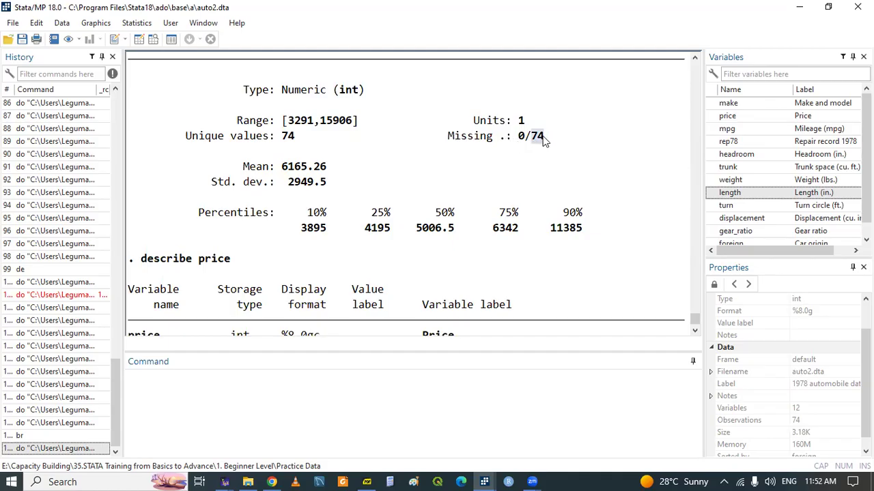
pyautogui.doubleClick(288, 136)
pyautogui.click(351, 96)
# Step: Return to the do-file and write "describe" on line 174 and "codebook," on line 175
pyautogui.moveTo(482, 478)
pyautogui.click(403, 440)
pyautogui.click(109, 363)
pyautogui.write('des')
pyautogui.press('Return')
pyautogui.press('Return')
pyautogui.write('cod')
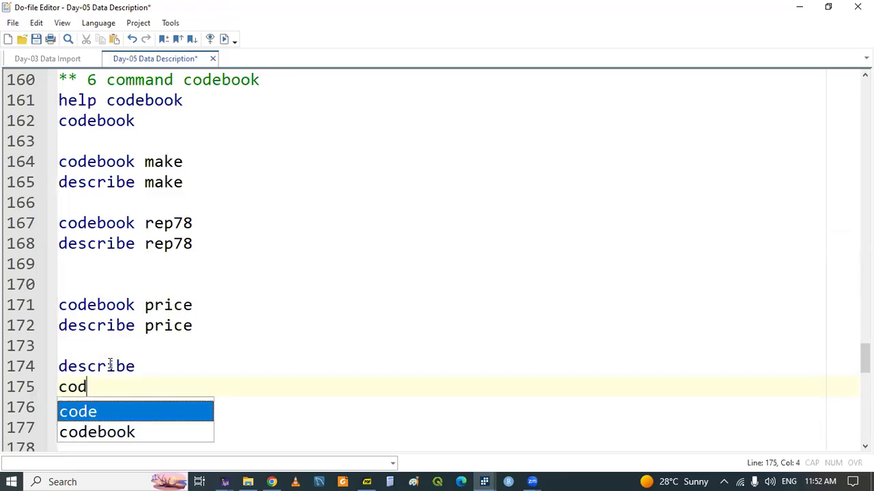
pyautogui.press('Down')
pyautogui.press('Return')
pyautogui.write(',')
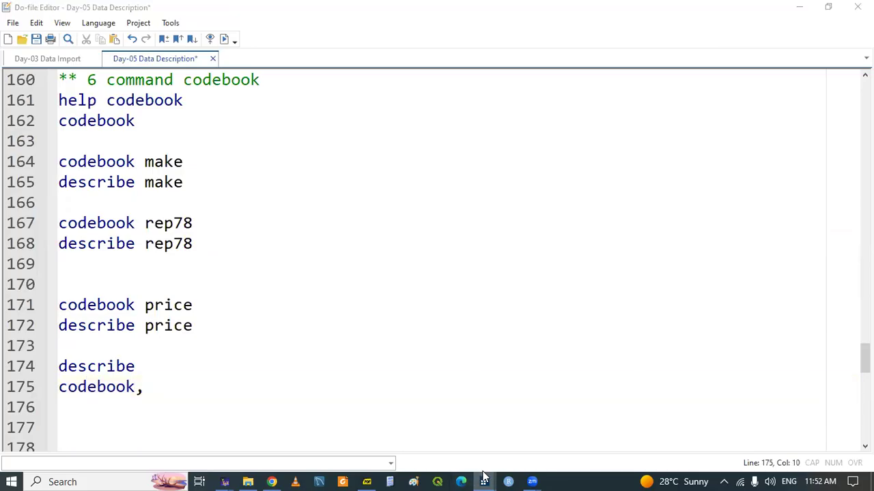
# Step: Copy the compact option name from the codebook help and paste it into the do-file after "codebook,"
pyautogui.moveTo(484, 480)
pyautogui.click(552, 430)
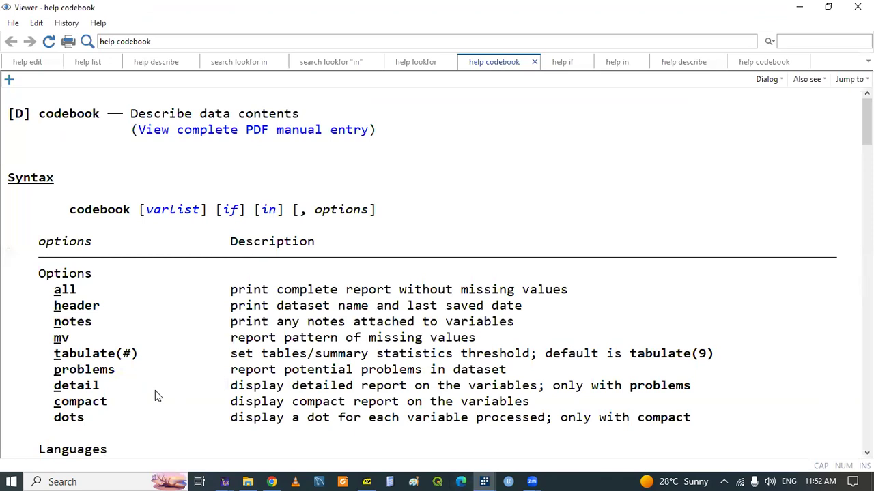
pyautogui.moveTo(55, 402); pyautogui.dragTo(98, 402)
pyautogui.rightClick(103, 402)
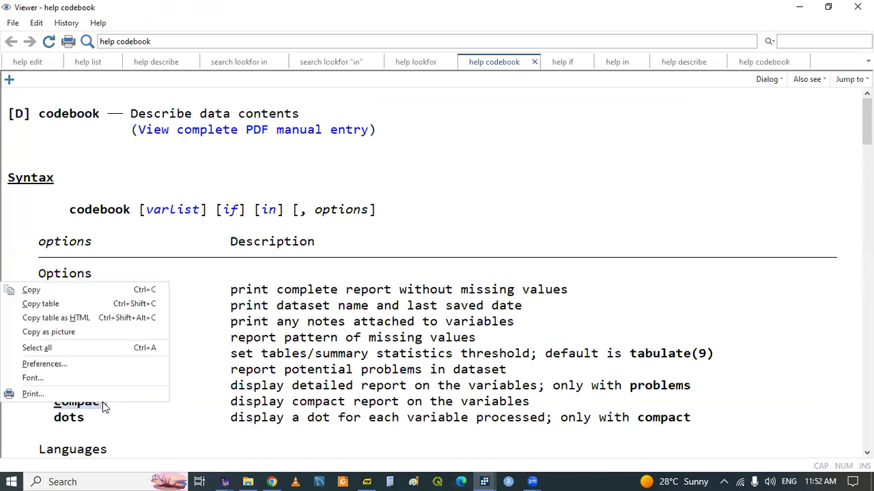
pyautogui.click(20, 289)
pyautogui.click(162, 402)
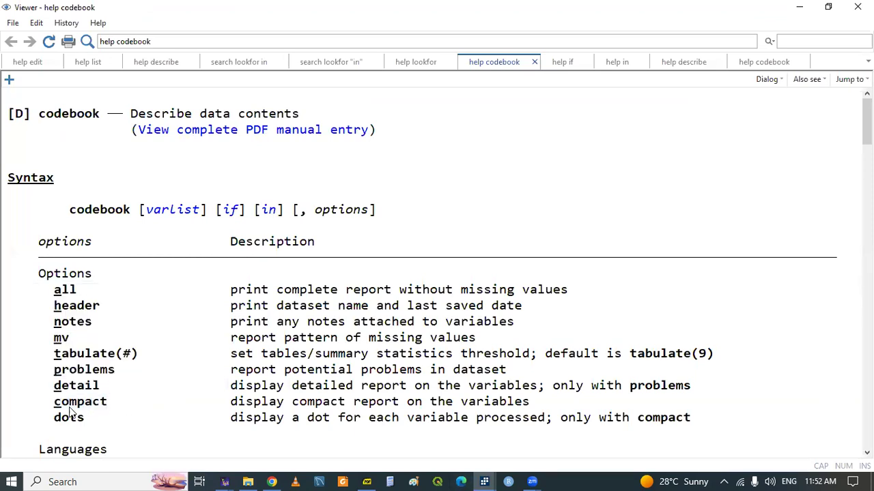
pyautogui.moveTo(484, 477)
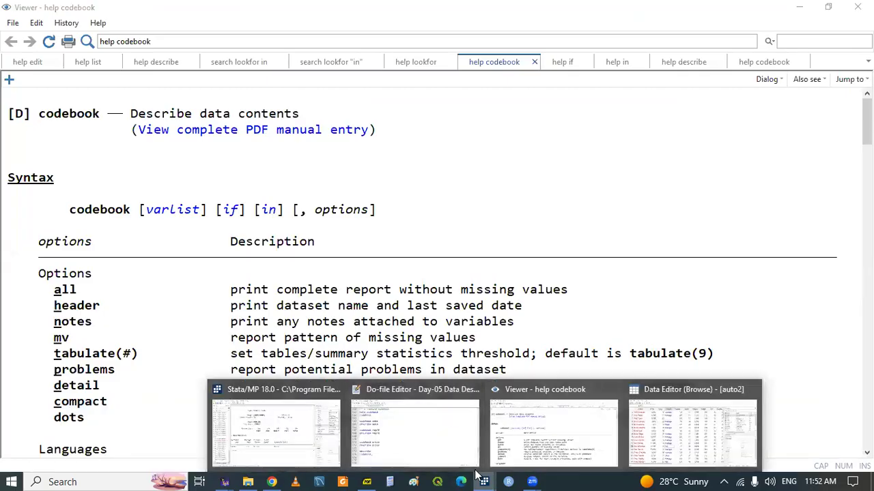
pyautogui.click(429, 446)
pyautogui.hotkey('ctrl', 'v')
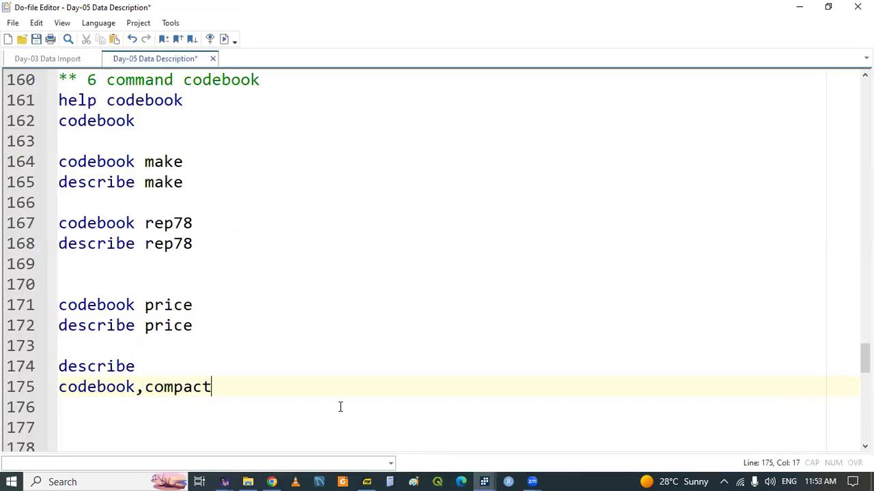
# Step: Run the "describe" and "codebook,compact" lines together and bring up their results
pyautogui.moveTo(98, 362); pyautogui.dragTo(120, 387)
pyautogui.hotkey('ctrl', 'd')
pyautogui.click(284, 443)
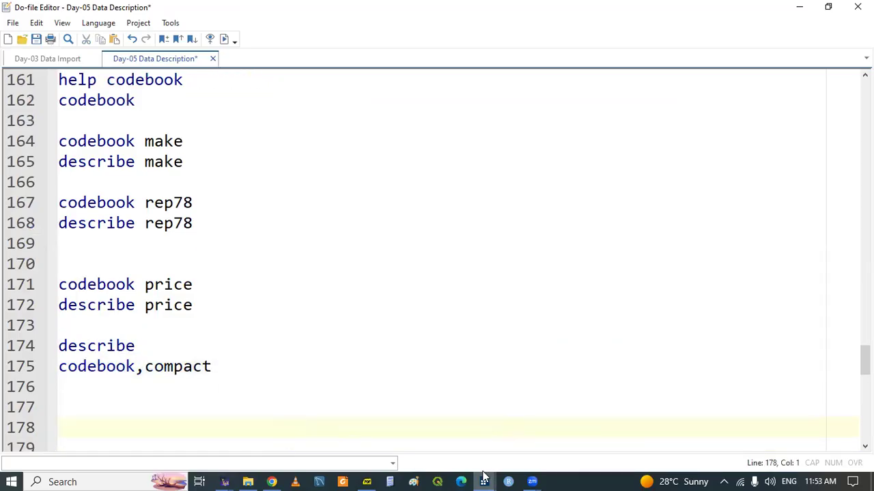
pyautogui.moveTo(484, 476)
pyautogui.click(276, 430)
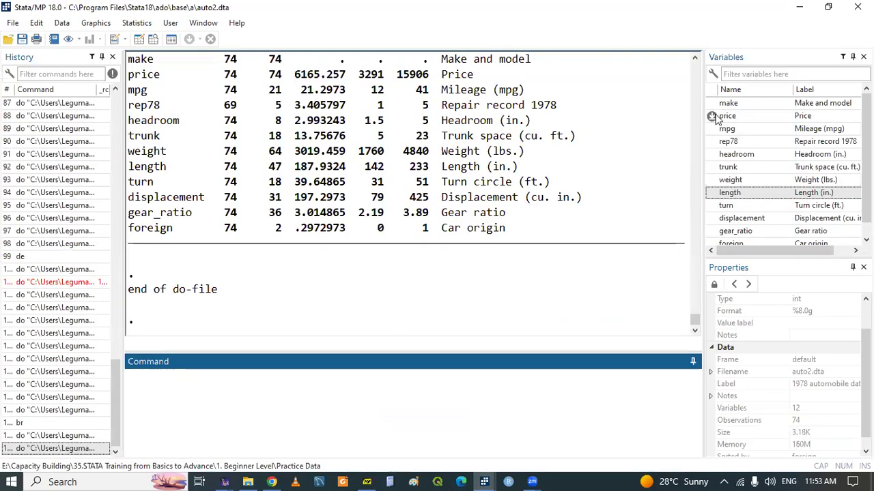
# Step: Compare the columns of the describe table with those of the compact codebook table
pyautogui.scroll(6, 412, 194)
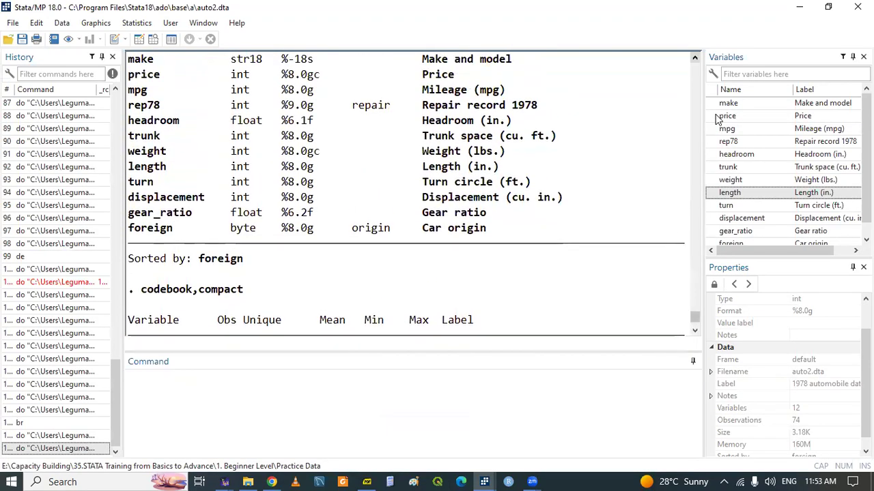
pyautogui.scroll(2, 716, 120)
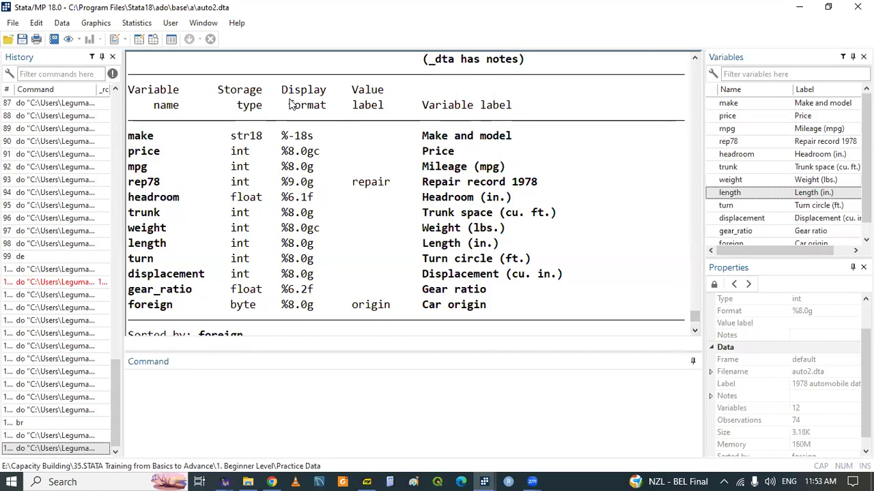
pyautogui.moveTo(695, 332); pyautogui.dragTo(697, 338)
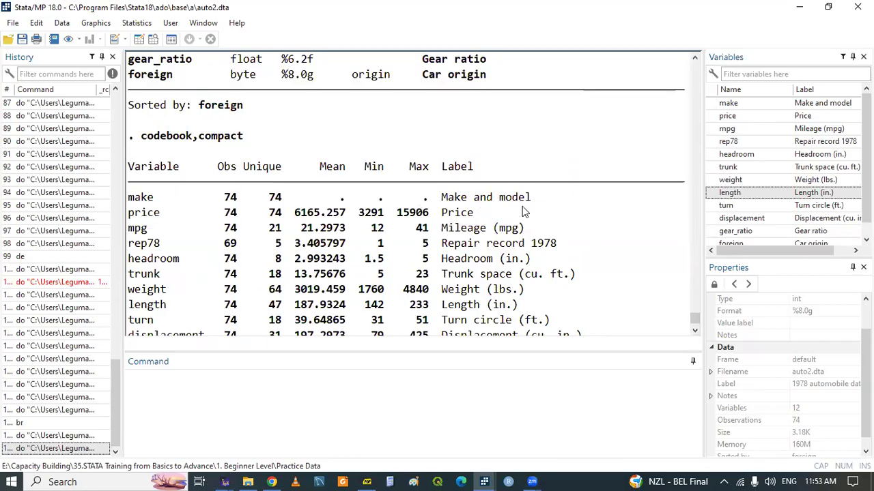
pyautogui.moveTo(696, 58); pyautogui.dragTo(696, 58)
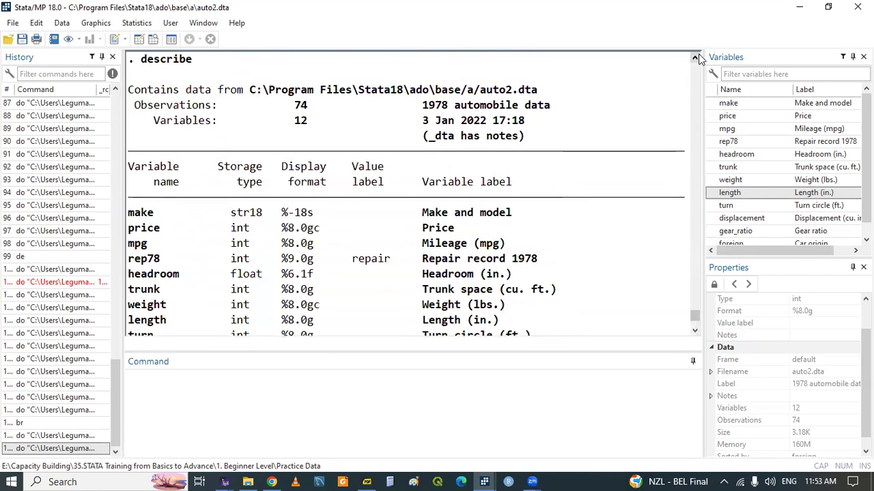
pyautogui.moveTo(696, 330); pyautogui.dragTo(696, 333)
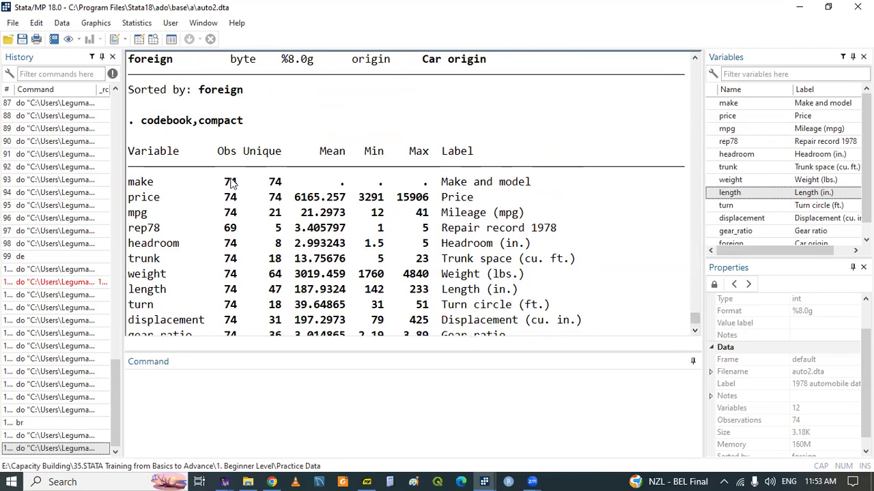
# Step: Check the Obs and Unique values of rep78, make, price and mpg in the compact codebook table
pyautogui.moveTo(225, 229); pyautogui.dragTo(235, 231)
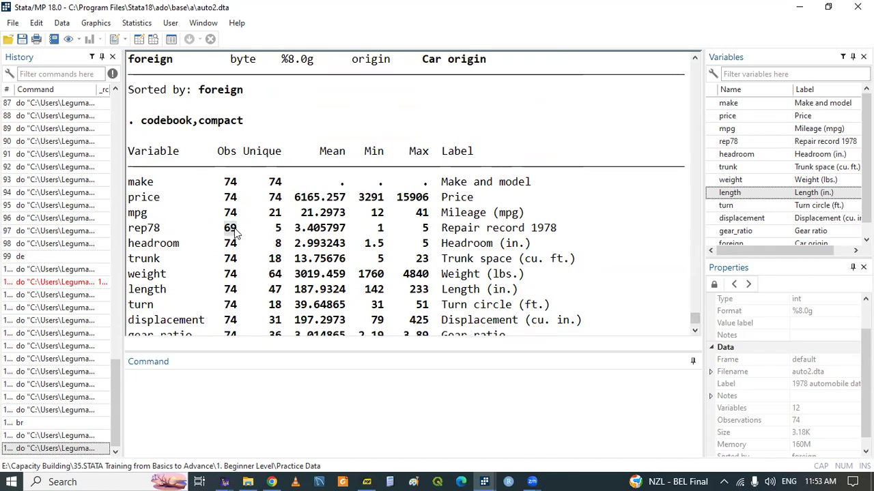
pyautogui.click(280, 240)
pyautogui.moveTo(226, 183); pyautogui.dragTo(280, 185)
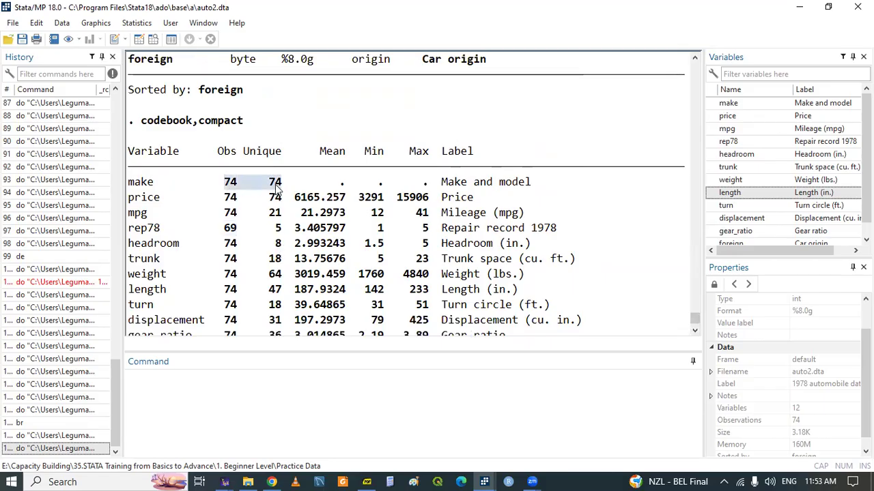
pyautogui.moveTo(227, 198); pyautogui.dragTo(276, 198)
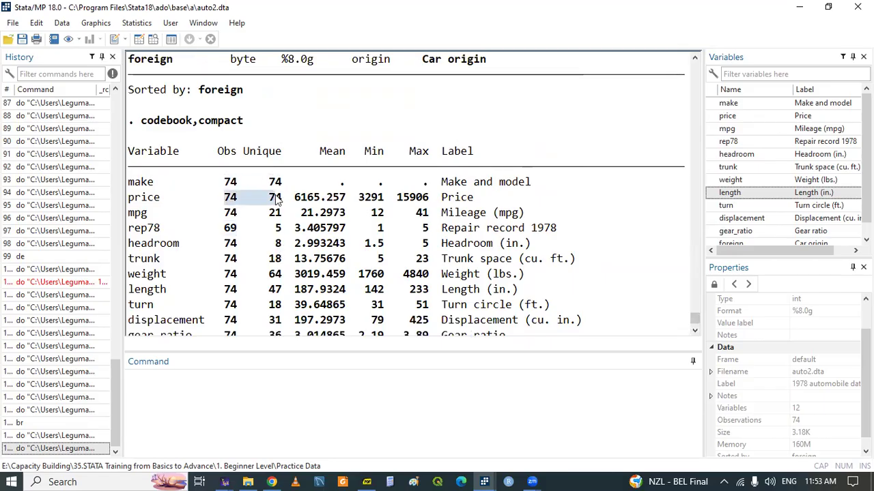
pyautogui.moveTo(226, 214); pyautogui.dragTo(279, 214)
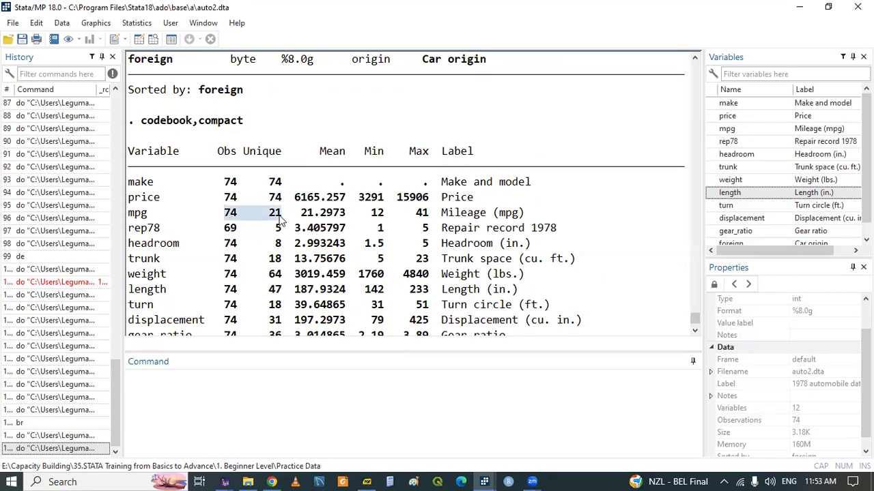
pyautogui.click(334, 212)
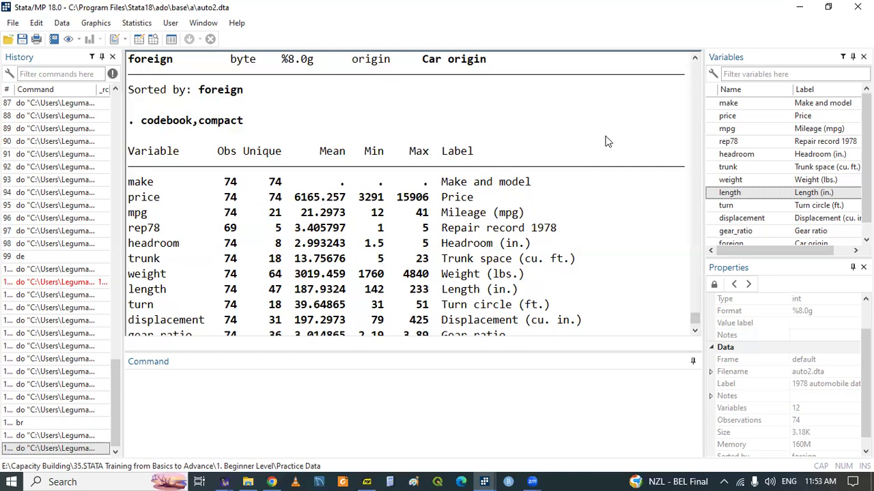
# Step: Review the describe table once more and switch to the PDF slides to check the outline of commands
pyautogui.scroll(4, 689, 68)
pyautogui.scroll(3, 689, 74)
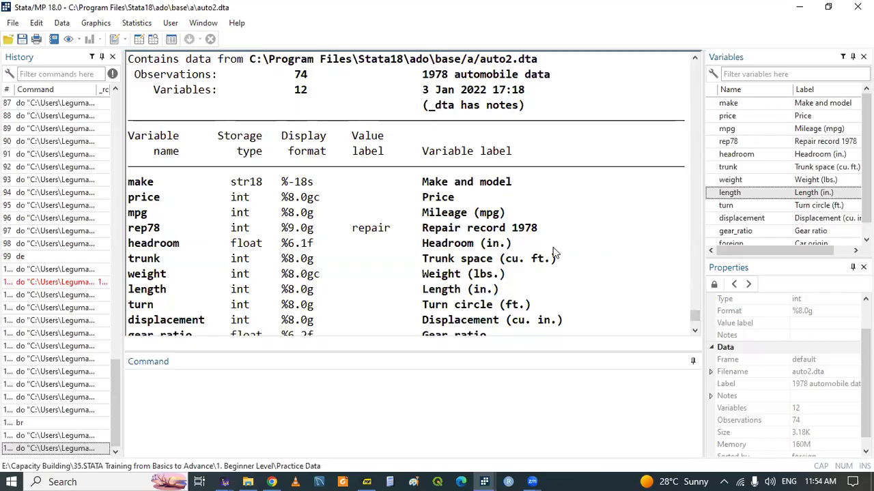
pyautogui.click(366, 480)
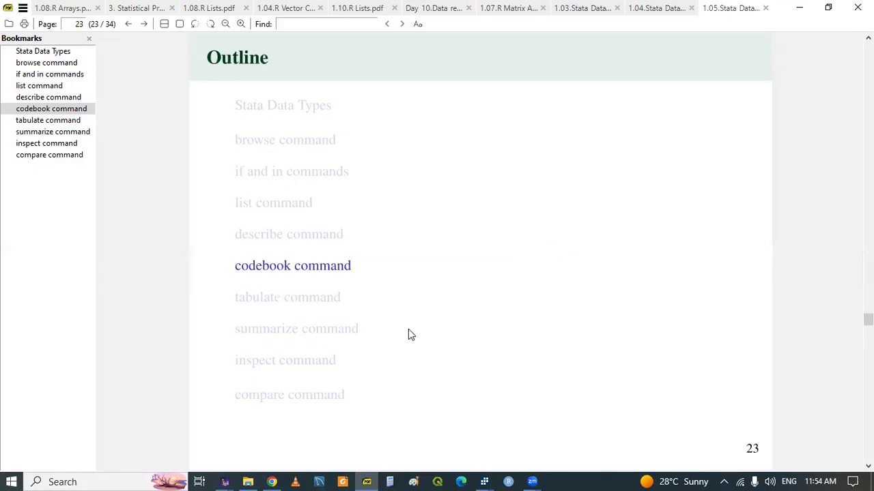
# Step: Switch back to the do-file and insert more blank lines below the "codebook,compact" section
pyautogui.moveTo(486, 480)
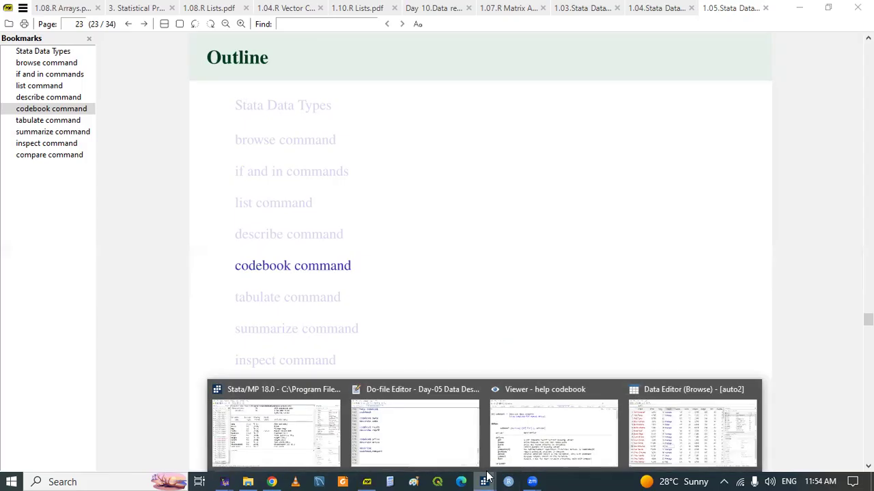
pyautogui.click(429, 440)
pyautogui.press('Return')
pyautogui.press('Return')
pyautogui.press('Return')
pyautogui.press('Return')
pyautogui.press('Return')
pyautogui.press('Return')
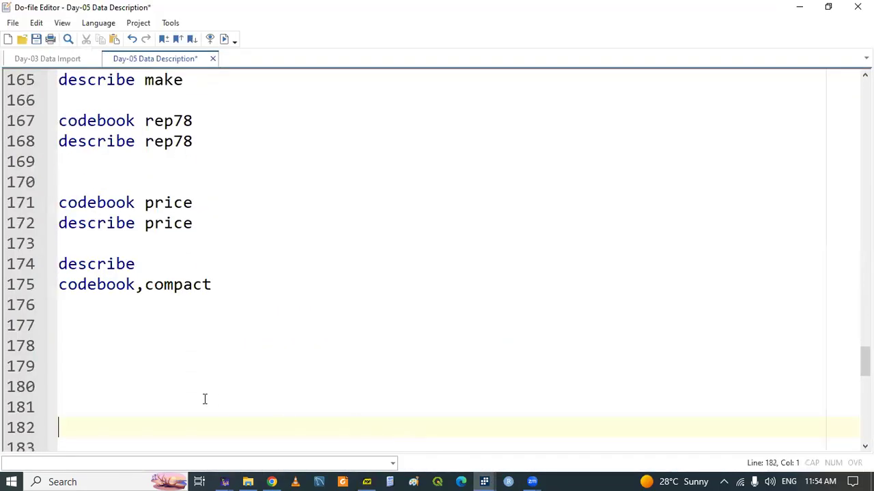
# Step: Write the comment heading "**7 tabulate command" on line 178 of the do-file
pyautogui.press('Up')
pyautogui.press('Up')
pyautogui.press('Up')
pyautogui.press('Up')
pyautogui.press('Up')
pyautogui.press('Up')
pyautogui.press('Up')
pyautogui.press('Down')
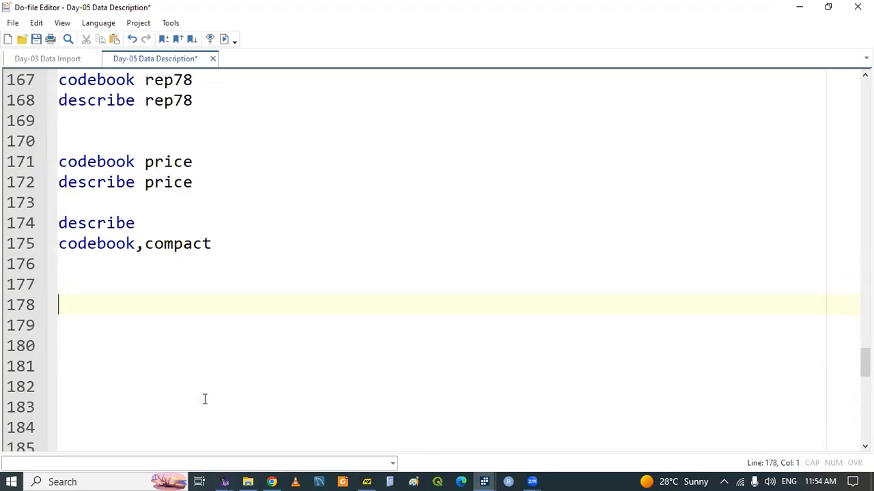
pyautogui.write('**6')
pyautogui.press('BackSpace')
pyautogui.write('7 tabulate command')
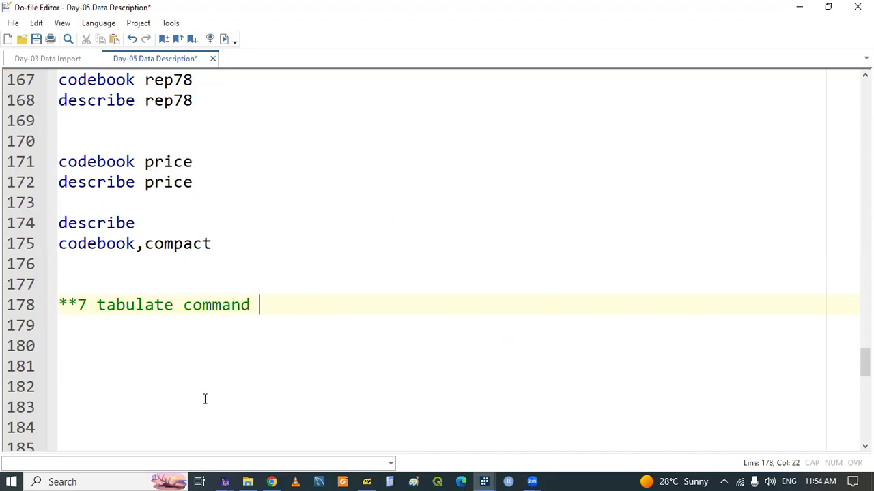
# Step: Extend the comment heading on line 178 to read "**7 tabulate command for categorical data"
pyautogui.press('Return')
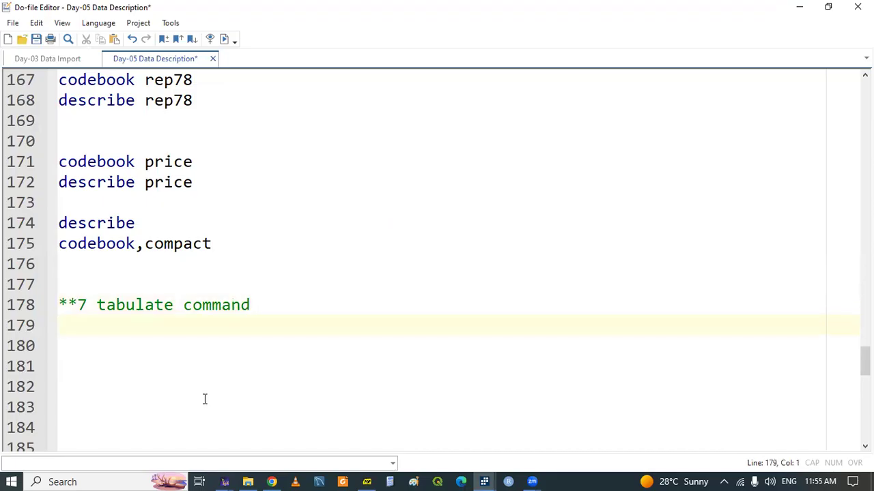
pyautogui.write('t')
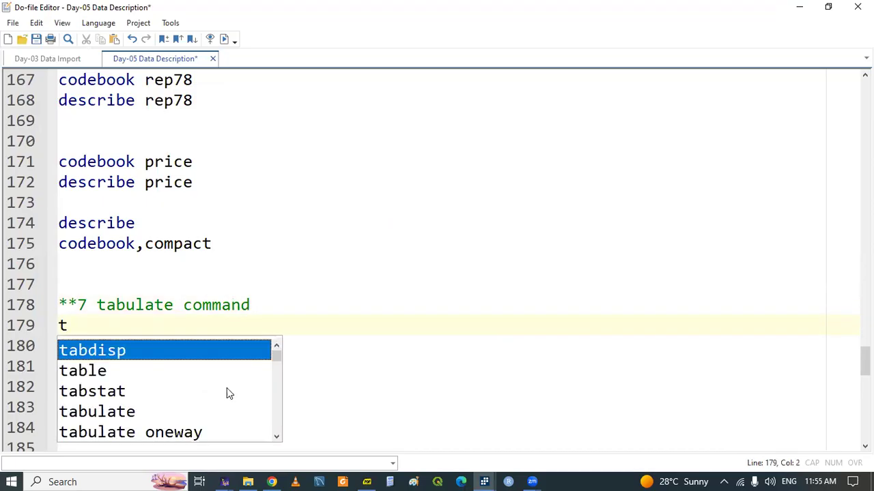
pyautogui.click(277, 301)
pyautogui.write('fo ')
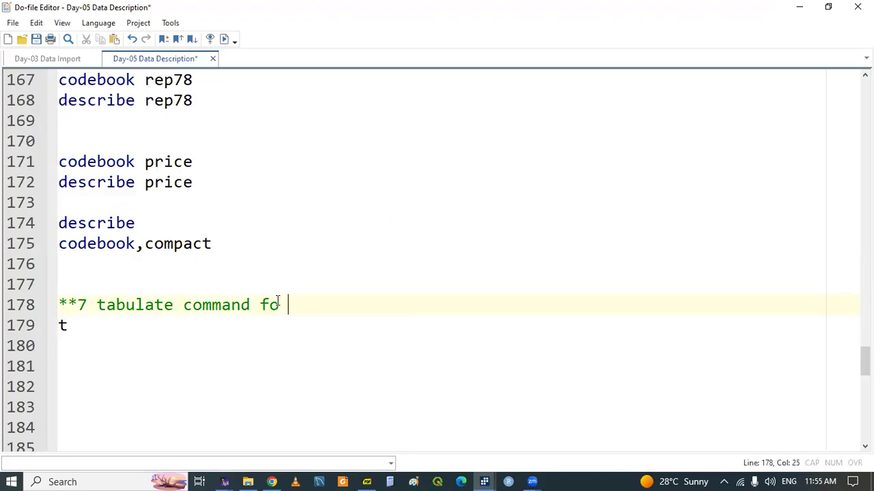
pyautogui.write('r categori')
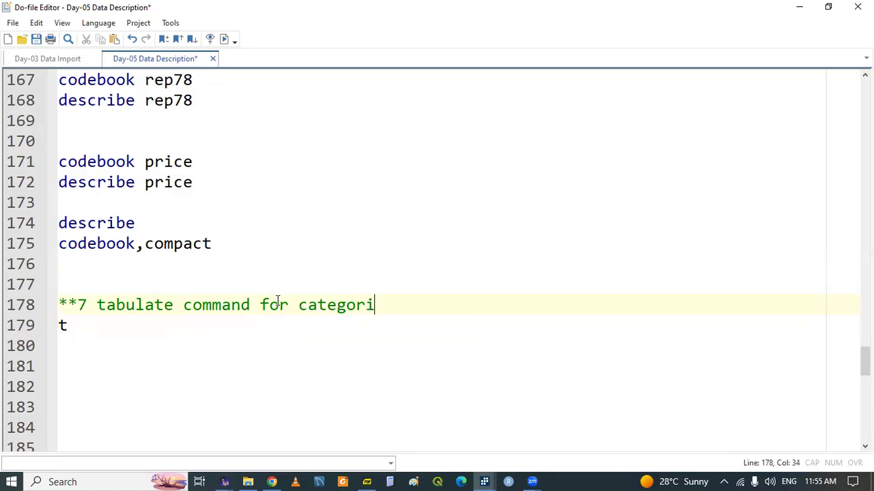
pyautogui.write('cal daa')
pyautogui.press('BackSpace')
pyautogui.write('ta')
# Step: Write the command "tabulate rep78" on line 179, run it, and display its frequency table in the results window
pyautogui.press('Return')
pyautogui.write('t')
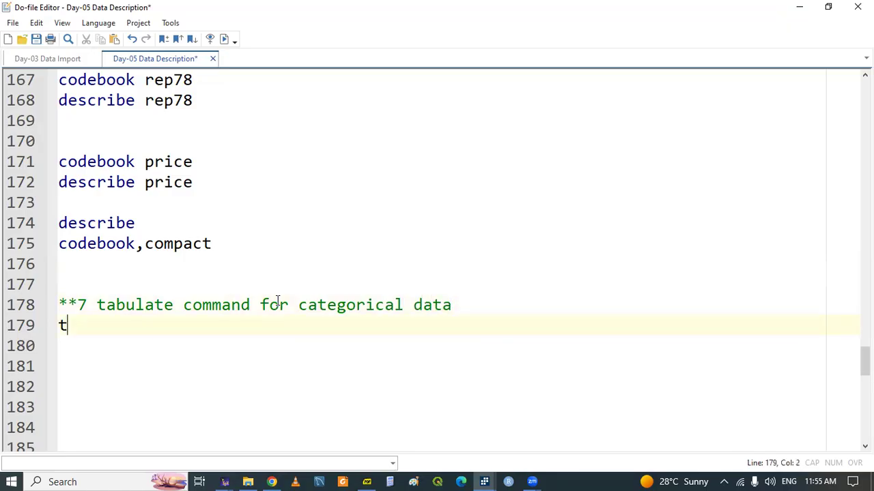
pyautogui.write('abu')
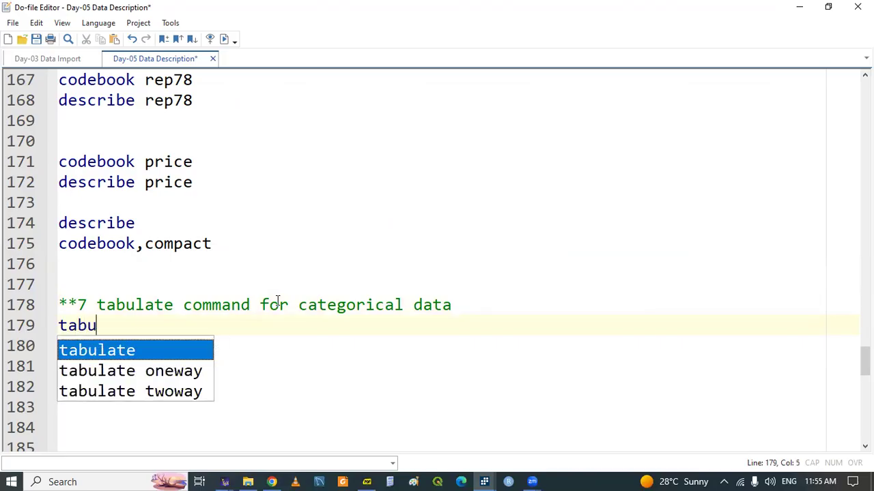
pyautogui.write('late rep78')
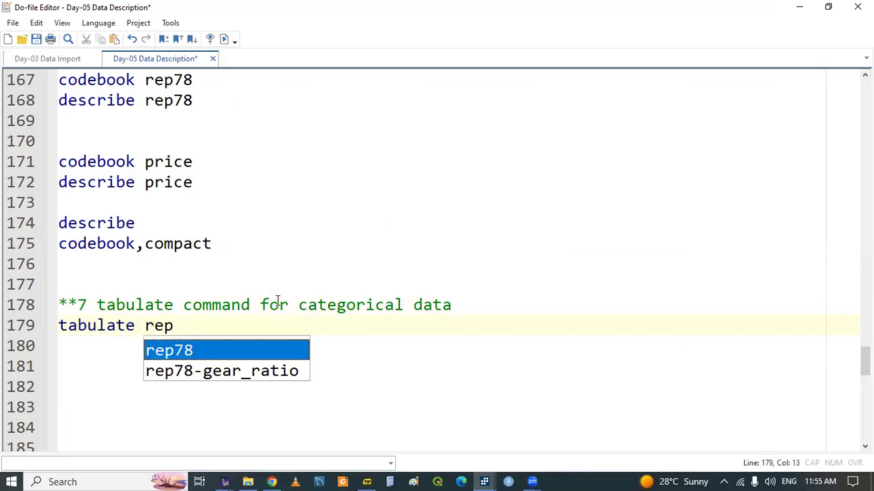
pyautogui.doubleClick(89, 326)
pyautogui.hotkey('shift', 'End')
pyautogui.hotkey('ctrl', 'c')
pyautogui.click(484, 480)
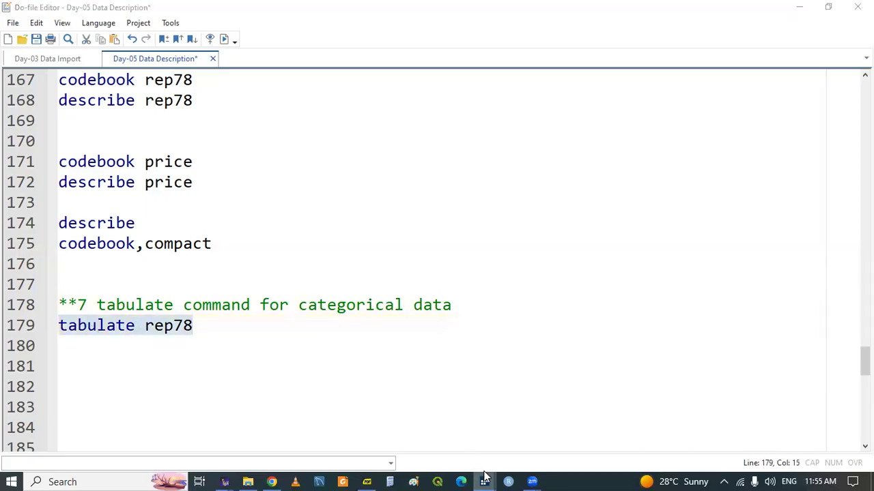
pyautogui.click(256, 423)
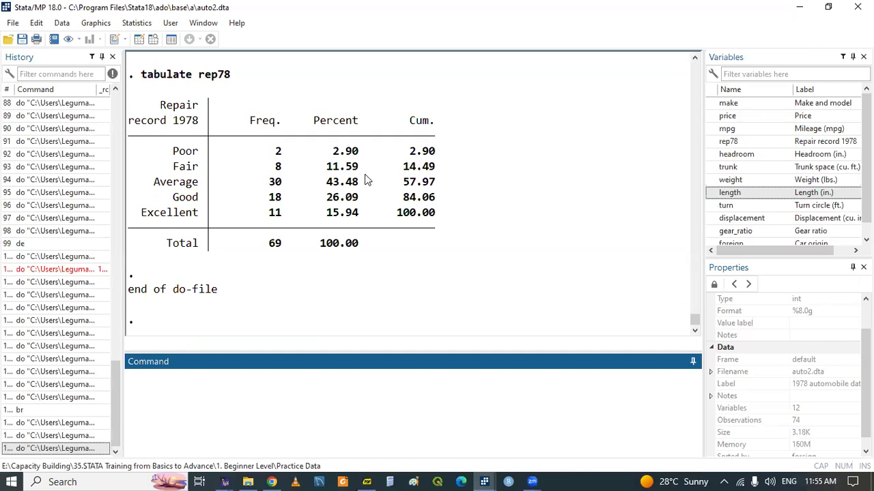
# Step: Return to the do-file, duplicate the tabulate line on line 180 and shorten the copy to "tab rep78"
pyautogui.click(484, 481)
pyautogui.click(399, 444)
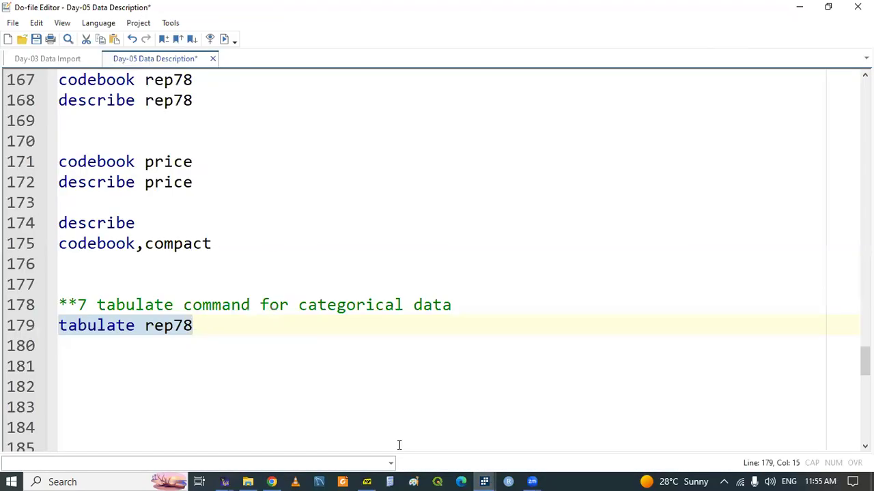
pyautogui.press('End')
pyautogui.press('Return')
pyautogui.hotkey('ctrl', 'v')
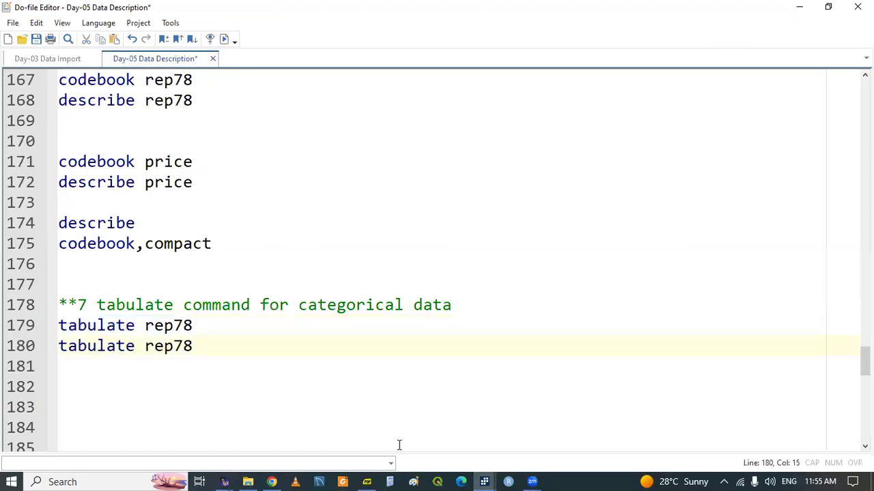
pyautogui.click(135, 351)
pyautogui.press('BackSpace')
pyautogui.press('BackSpace')
pyautogui.press('BackSpace')
pyautogui.press('BackSpace')
pyautogui.press('BackSpace')
# Step: Run the "tab rep78" line and display its output in the results window
pyautogui.doubleClick(129, 346)
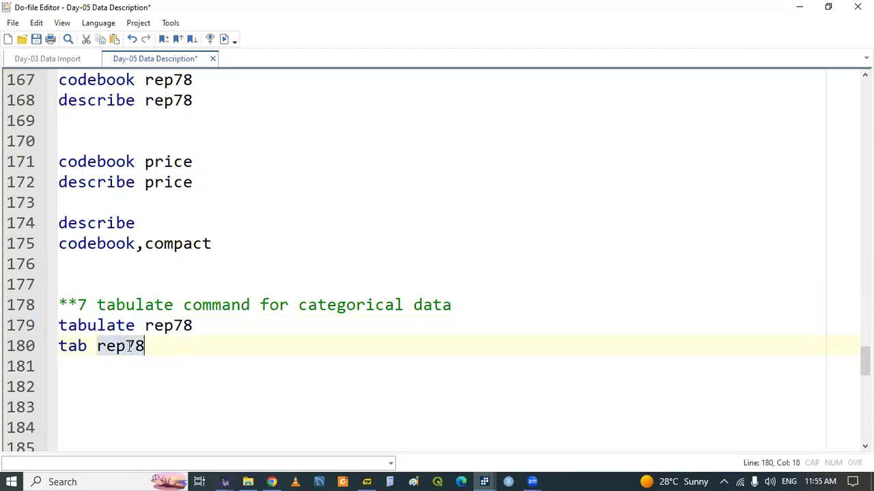
pyautogui.tripleClick(129, 346)
pyautogui.hotkey('ctrl', 'c')
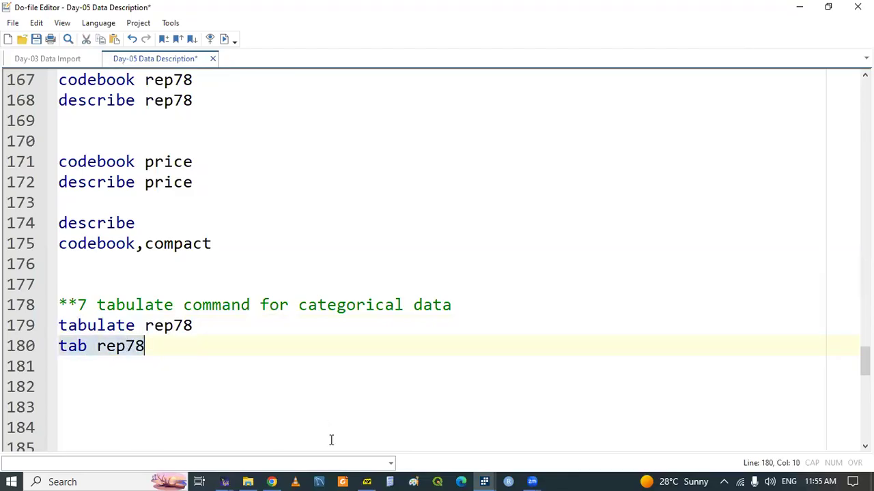
pyautogui.click(484, 482)
pyautogui.click(273, 427)
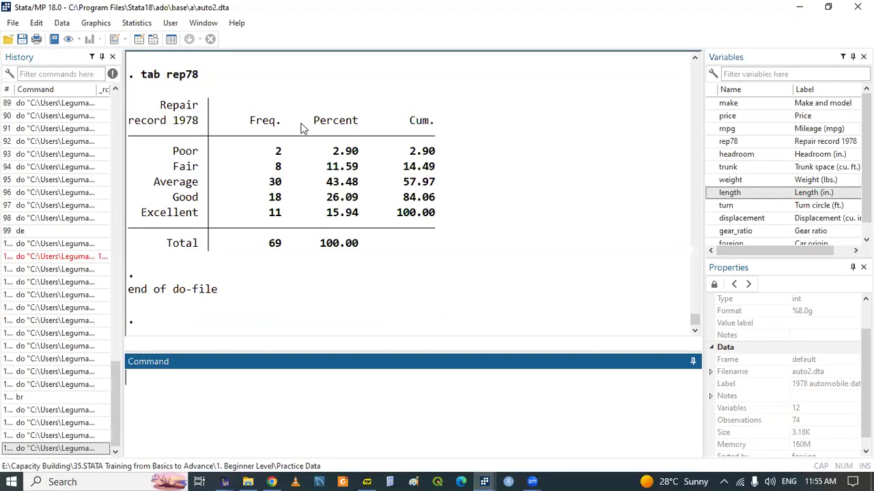
# Step: Return to the do-file and add the line "tab rep78 foreign // cross tab" on line 181
pyautogui.click(485, 481)
pyautogui.click(288, 417)
pyautogui.click(484, 481)
pyautogui.click(372, 426)
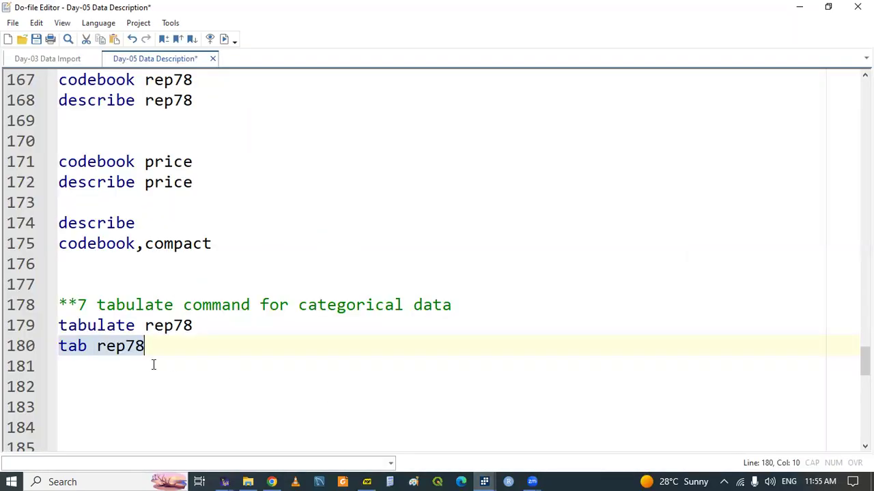
pyautogui.click(153, 365)
pyautogui.hotkey('ctrl', 'v')
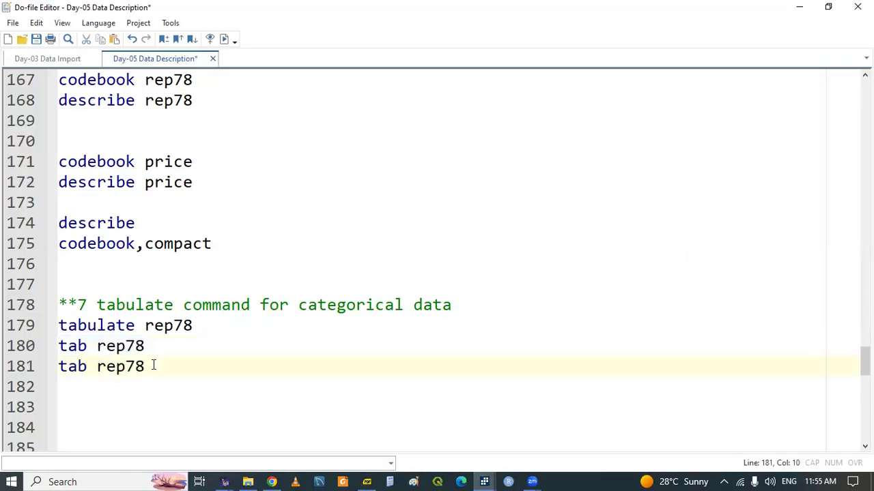
pyautogui.write('for')
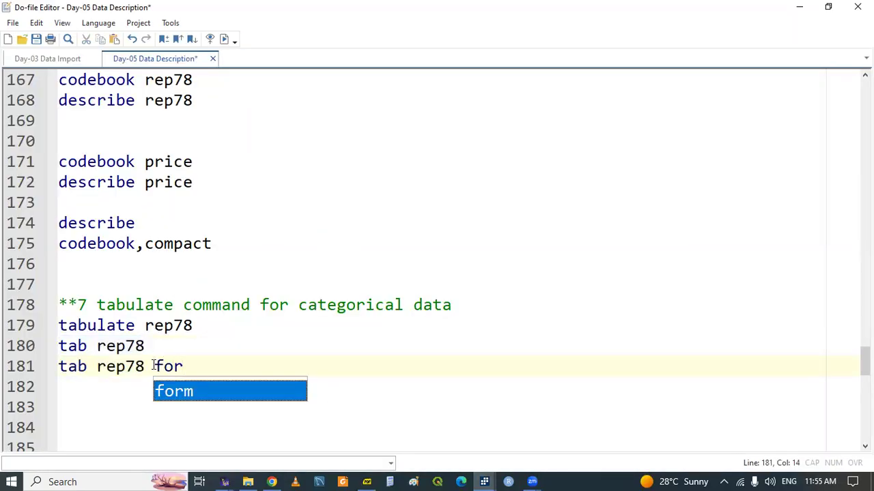
pyautogui.write('eign ')
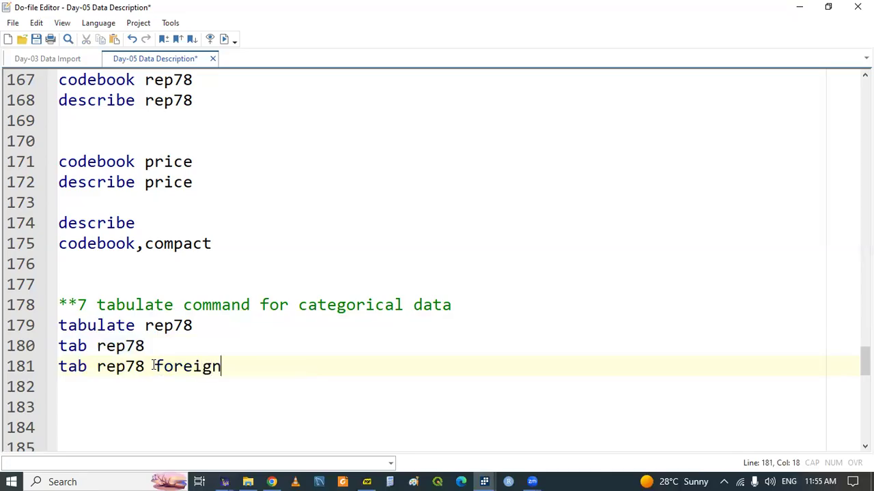
pyautogui.write('// cross tab')
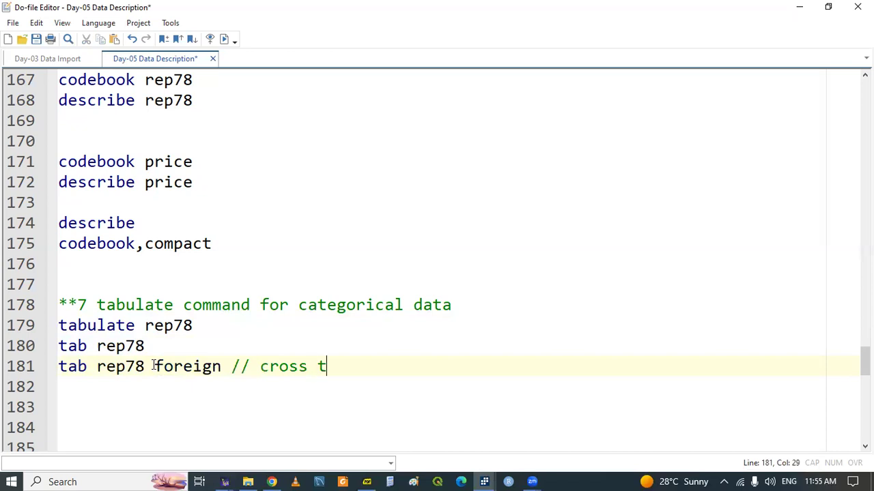
# Step: Run the cross tab line for rep78 and foreign and display the resulting two-way table
pyautogui.tripleClick(125, 366)
pyautogui.hotkey('ctrl', 'c')
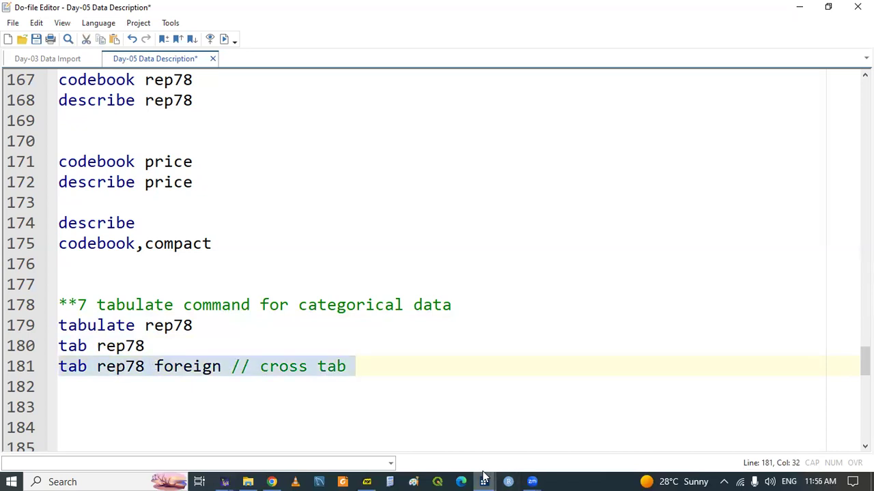
pyautogui.click(509, 481)
pyautogui.click(277, 419)
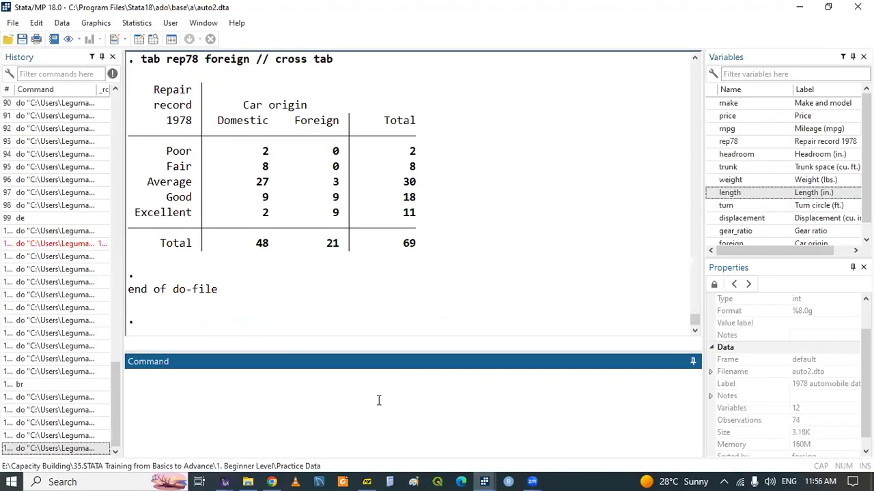
# Step: Return to the do-file, duplicate the cross tab line on line 182 and remove the comment from the copy
pyautogui.click(508, 481)
pyautogui.click(365, 418)
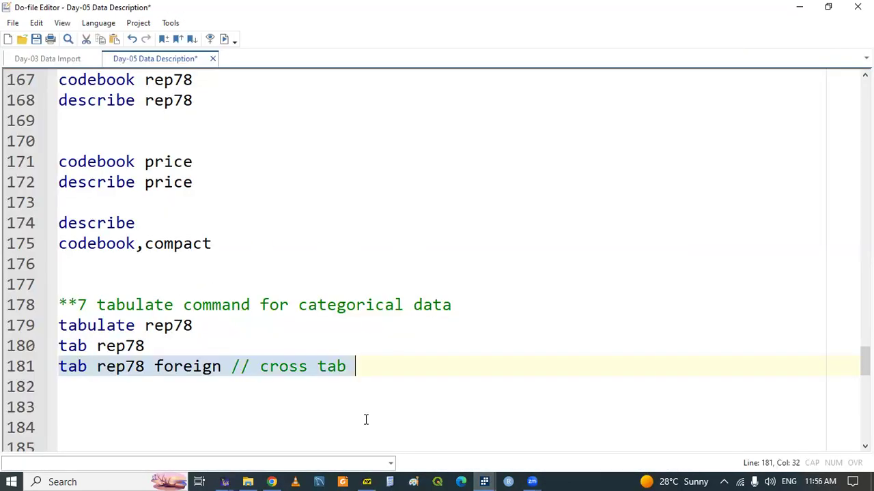
pyautogui.press('Down')
pyautogui.hotkey('ctrl', 'v')
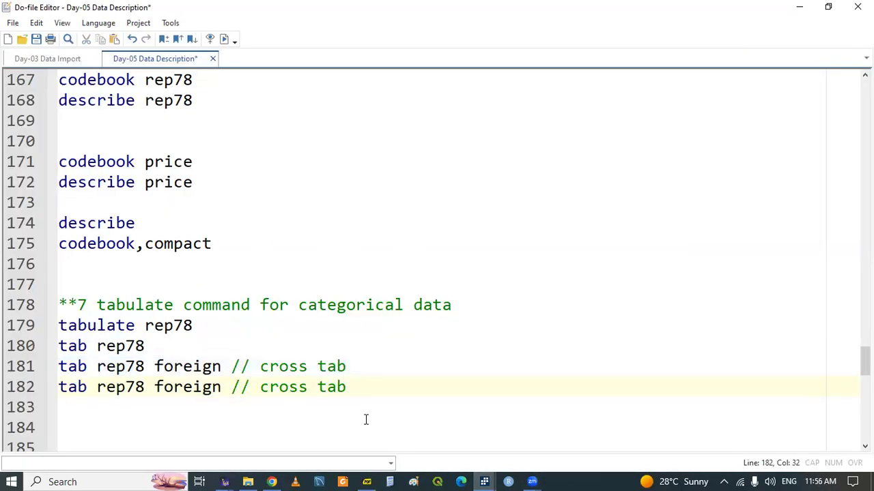
pyautogui.moveTo(232, 387); pyautogui.dragTo(357, 396)
pyautogui.press('BackSpace')
# Step: Add the comment "// frequnecy per varnameb" to line 182 and change its command from tab to tab1
pyautogui.write('// fr')
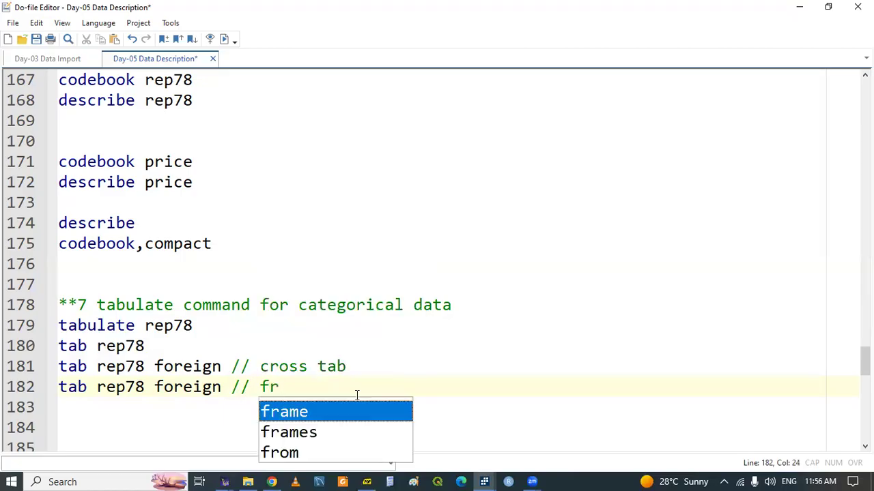
pyautogui.write('q')
pyautogui.press('BackSpace')
pyautogui.write('equnecy pae')
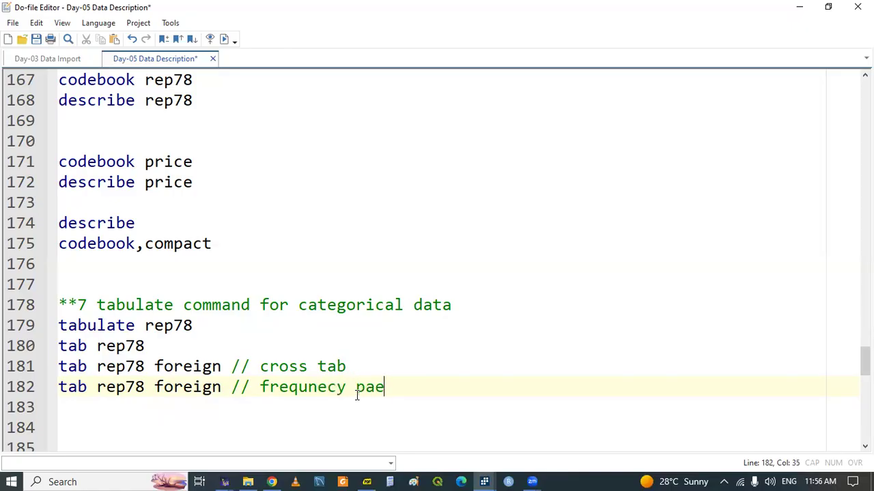
pyautogui.press('BackSpace')
pyautogui.write('r')
pyautogui.press('BackSpace')
pyautogui.press('BackSpace')
pyautogui.write('er varnameb')
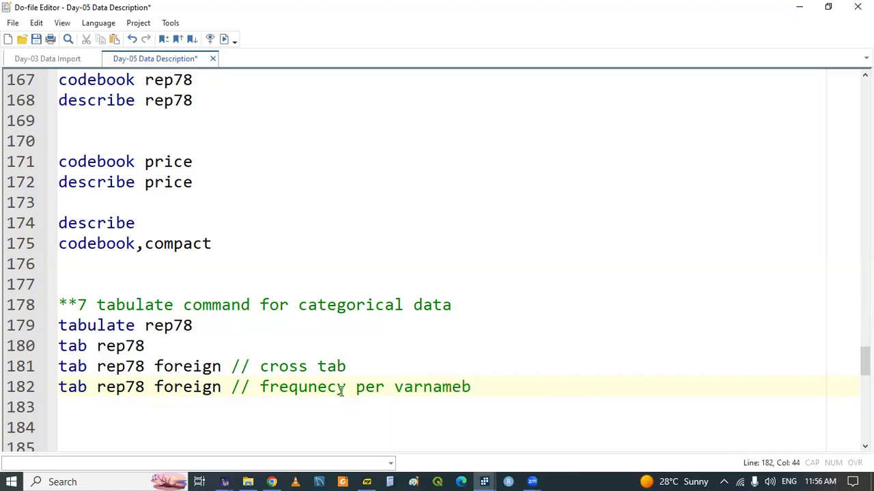
pyautogui.click(90, 388)
pyautogui.write('1')
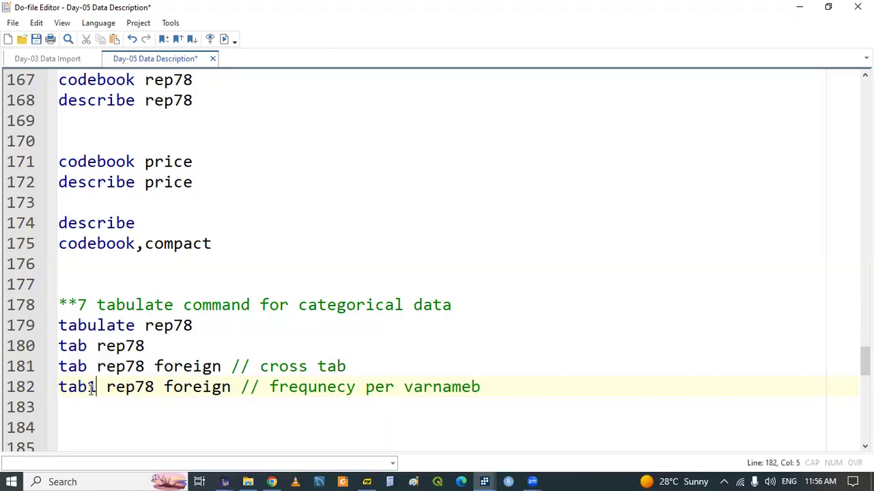
# Step: Insert the line "help tabulate oneway" below the section heading, followed by a blank line
pyautogui.press('Return')
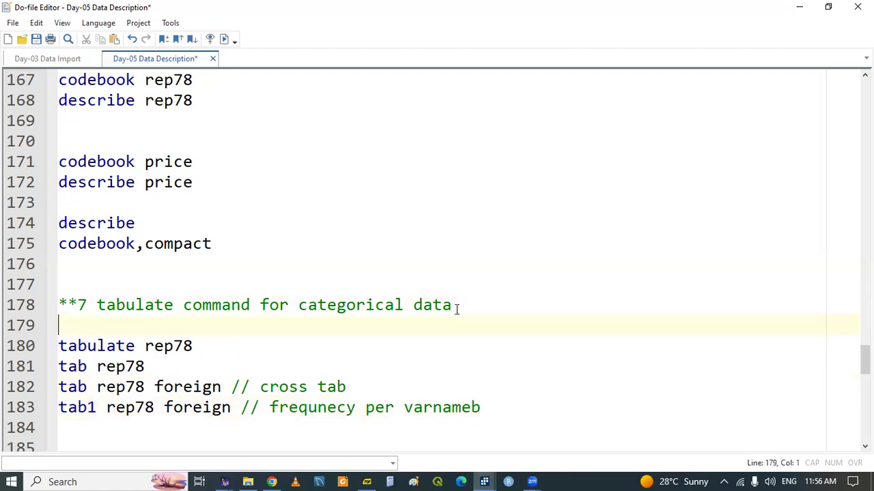
pyautogui.press('Return')
pyautogui.press('Up')
pyautogui.write('help')
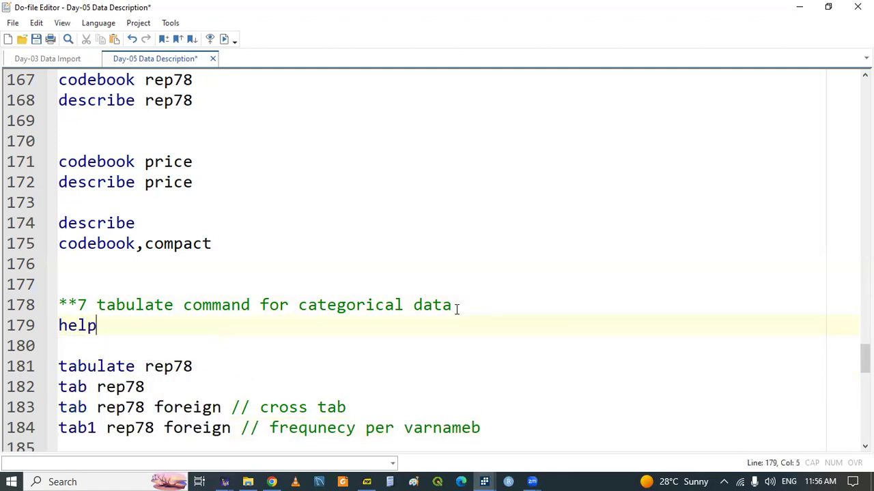
pyautogui.write(' tab')
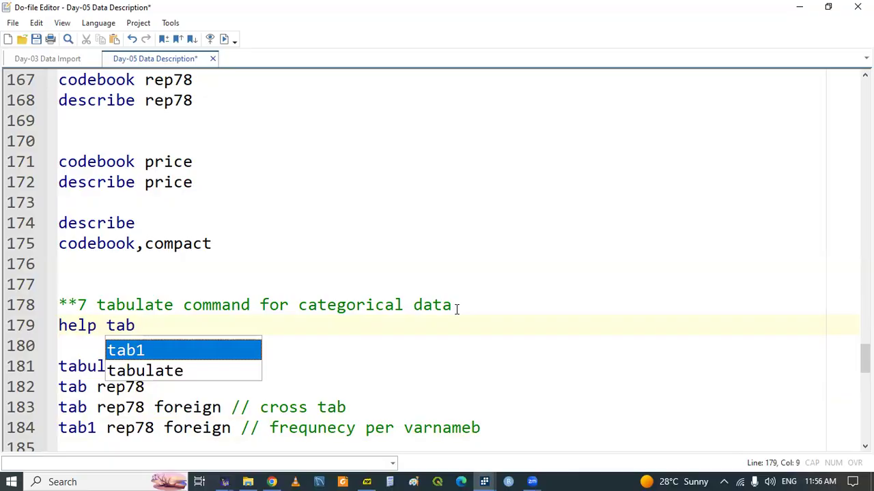
pyautogui.press('Down')
pyautogui.press('Return')
pyautogui.write('one')
pyautogui.write('wat')
pyautogui.press('BackSpace')
pyautogui.write('y')
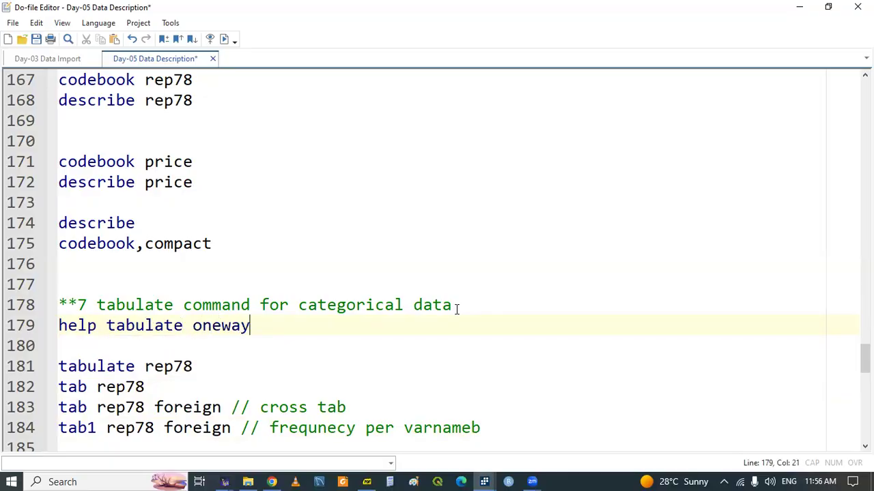
# Step: Run the "help tabulate oneway" line, view the help page's syntax, and return to the tab1 line in the do-file
pyautogui.tripleClick(219, 326)
pyautogui.hotkey('ctrl', 'd')
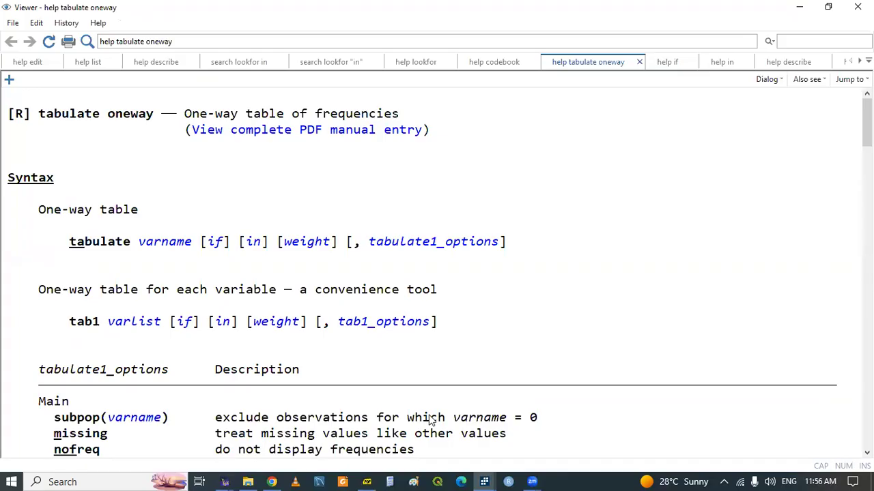
pyautogui.click(483, 480)
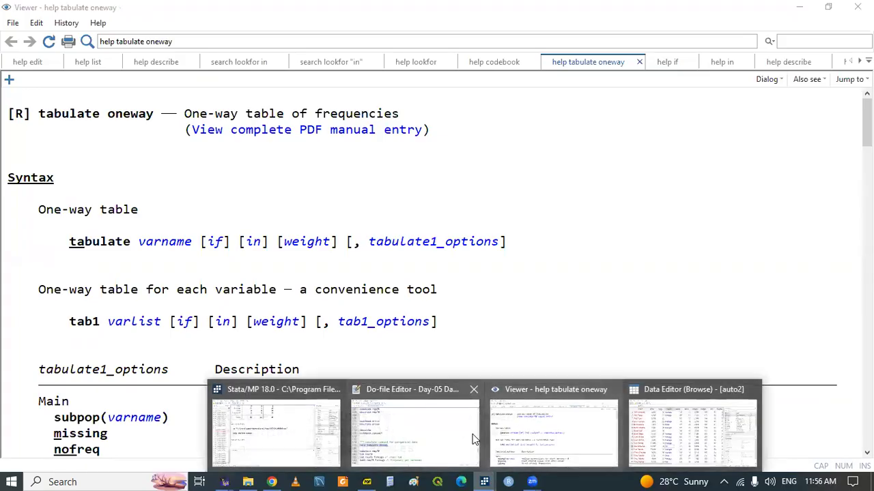
pyautogui.click(439, 432)
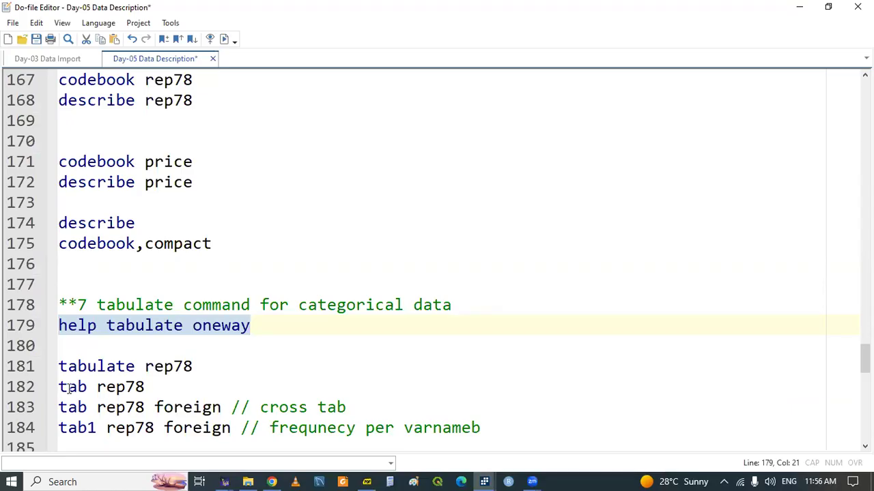
pyautogui.click(102, 428)
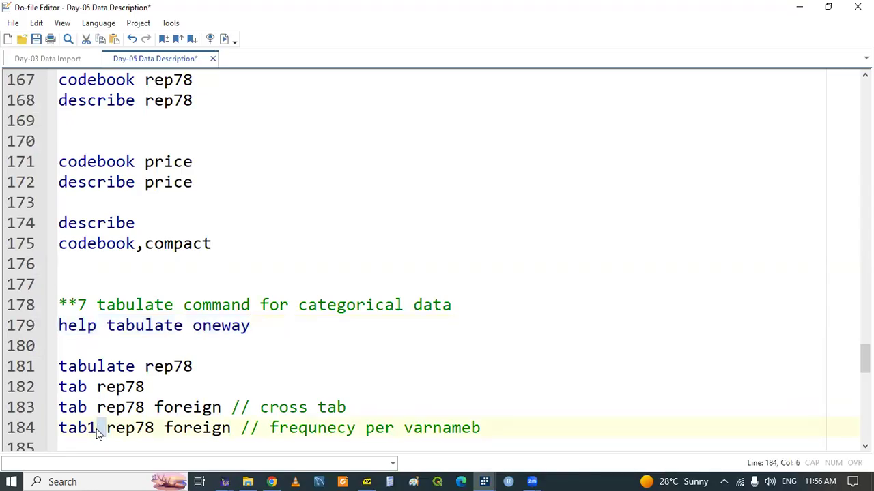
# Step: Run the "tab1 rep78 foreign" line on line 184, view its frequency tables, and return to the do-file
pyautogui.tripleClick(97, 431)
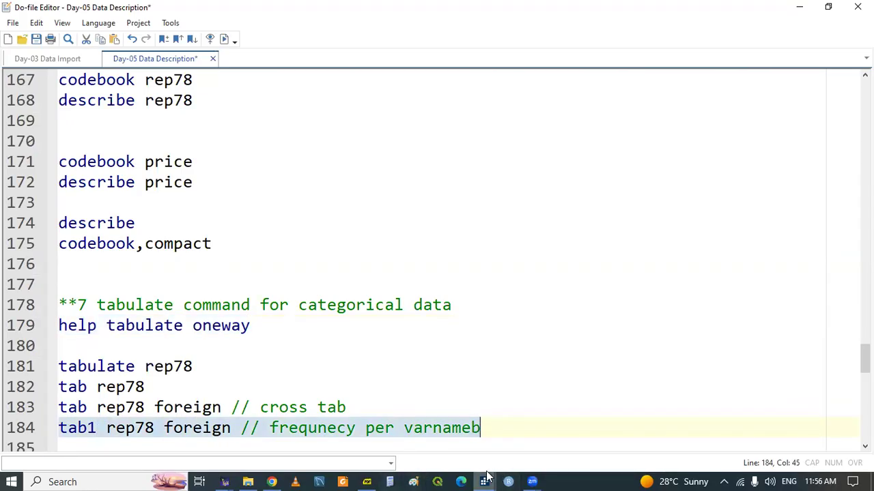
pyautogui.moveTo(485, 477)
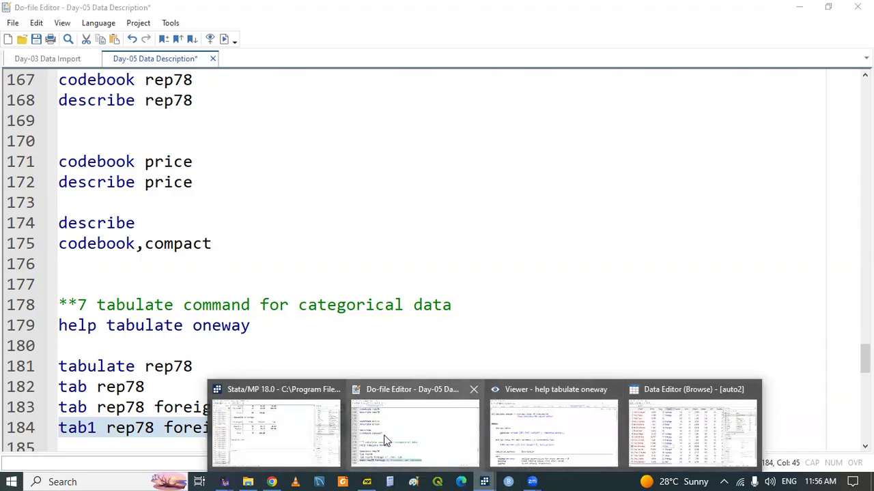
pyautogui.click(261, 417)
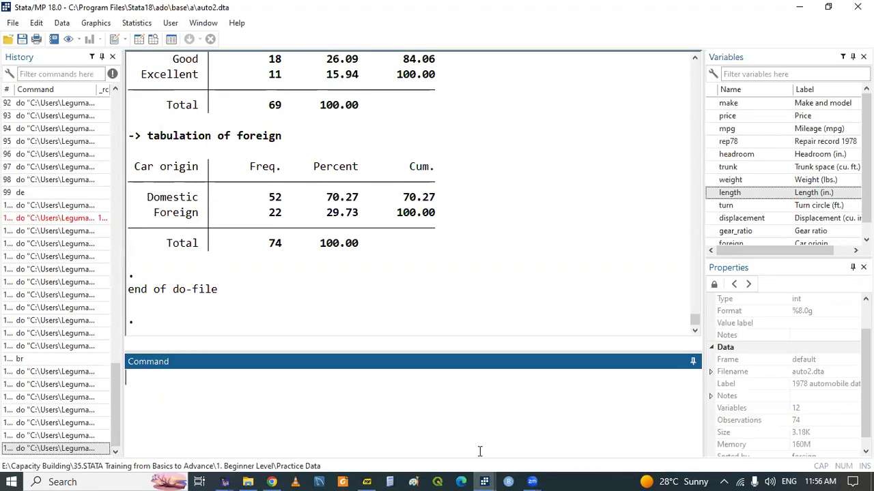
pyautogui.moveTo(484, 482)
pyautogui.click(398, 428)
# Step: Duplicate the tab1 line onto line 185 and delete the comment from the copy
pyautogui.hotkey('ctrl', 'c')
pyautogui.press('End')
pyautogui.press('Return')
pyautogui.hotkey('ctrl', 'v')
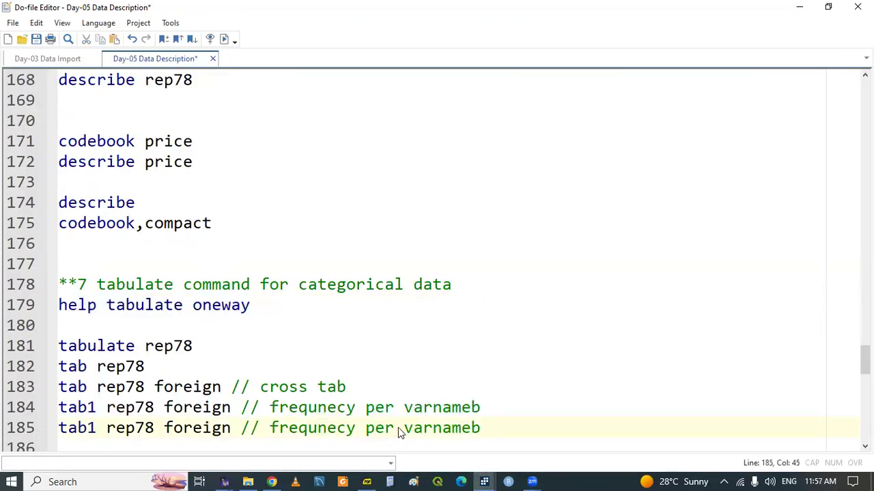
pyautogui.click(232, 428)
pyautogui.moveTo(235, 428); pyautogui.dragTo(486, 423)
pyautogui.press('Delete')
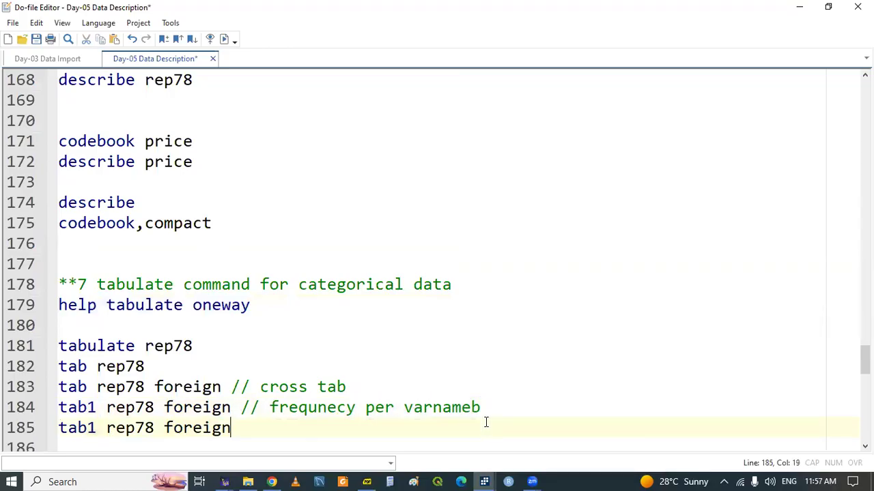
# Step: Add a comma and the "missing" option, copied from the tabulate oneway help page, to the tab1 command on line 185
pyautogui.write(',')
pyautogui.moveTo(486, 482)
pyautogui.click(381, 431)
pyautogui.moveTo(486, 479)
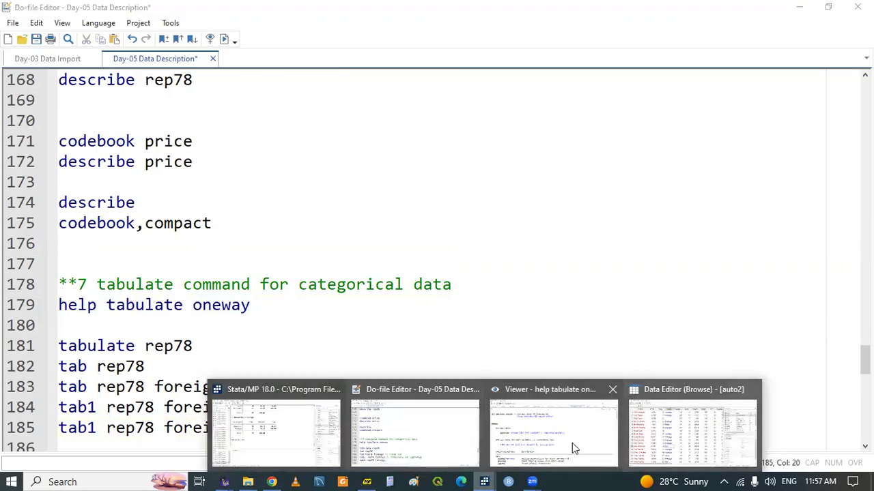
pyautogui.click(557, 428)
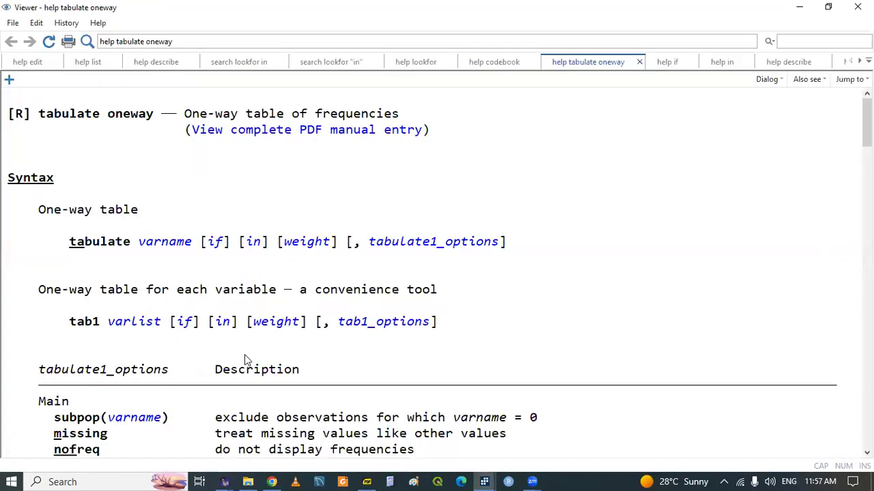
pyautogui.moveTo(55, 433); pyautogui.dragTo(107, 435)
pyautogui.rightClick(104, 437)
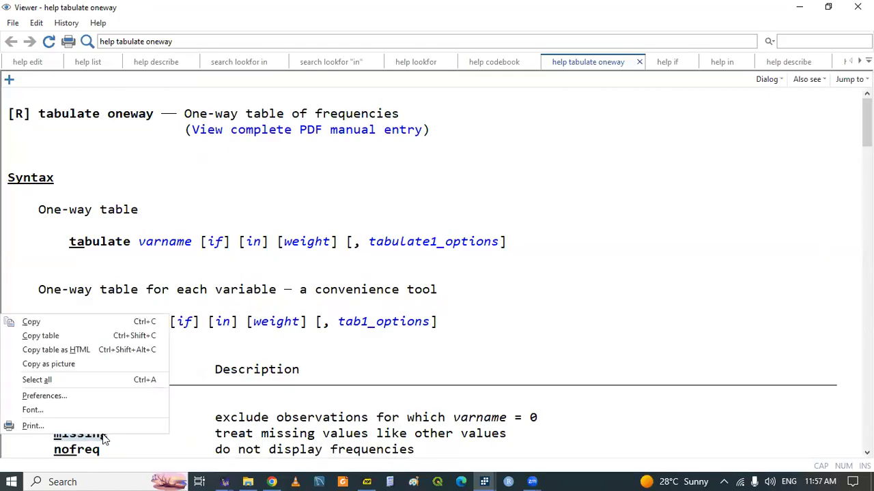
pyautogui.click(34, 322)
pyautogui.click(68, 443)
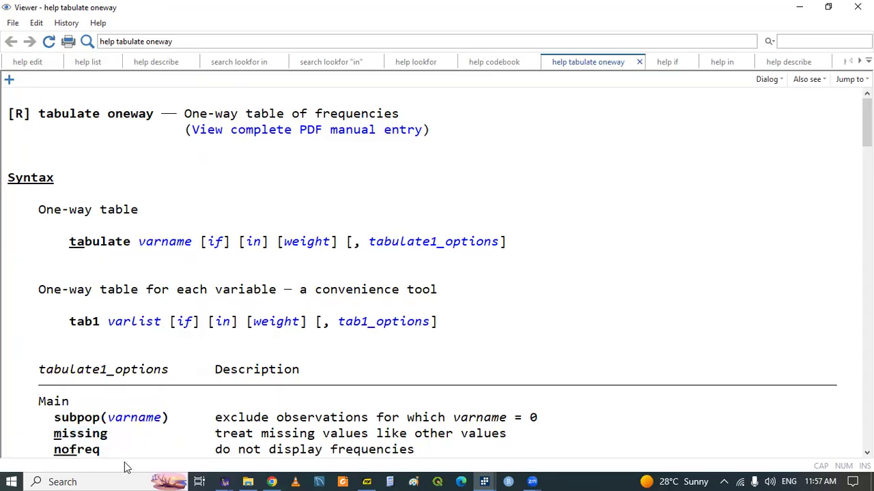
pyautogui.click(485, 480)
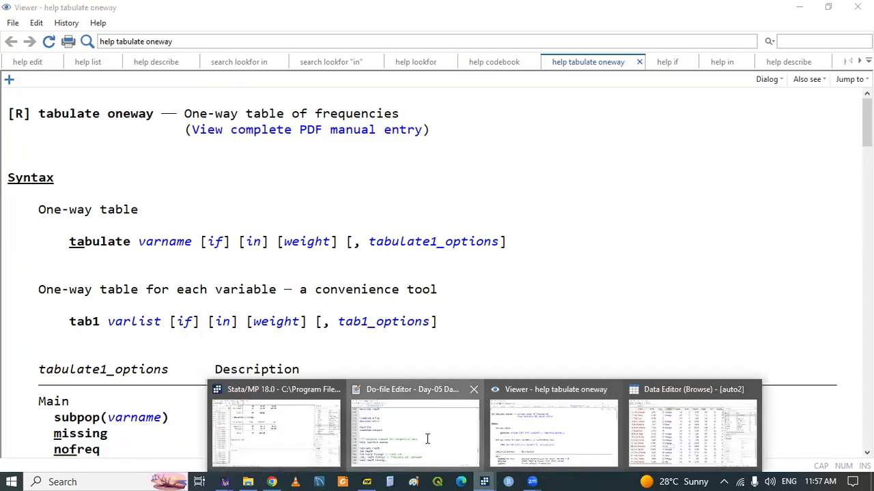
pyautogui.click(425, 439)
pyautogui.hotkey('ctrl', 'v')
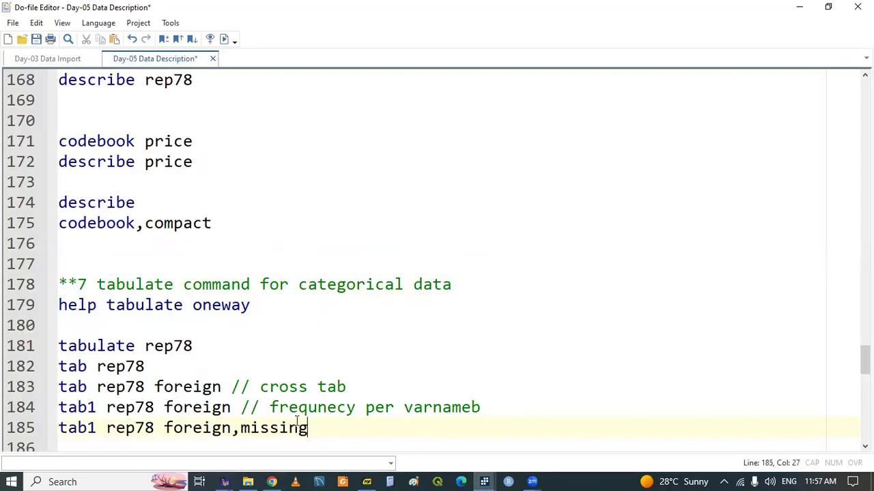
# Step: Run the "tab1 rep78 foreign,missing" line, view the rep78 tabulation in the results, and return to the do-file
pyautogui.tripleClick(201, 428)
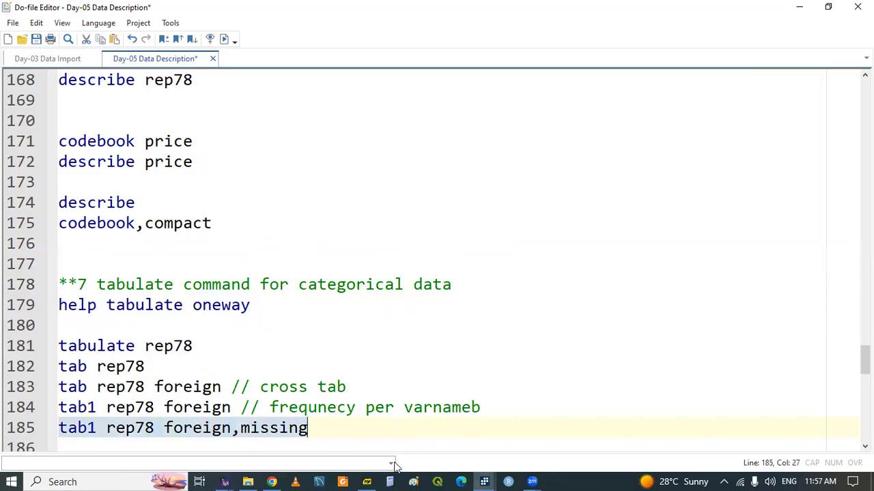
pyautogui.click(484, 480)
pyautogui.click(292, 427)
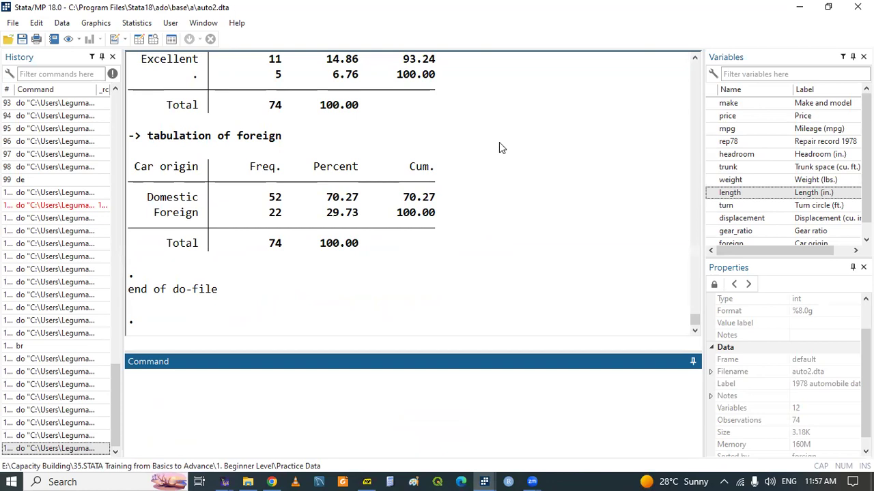
pyautogui.click(693, 59)
pyautogui.scroll(3, 692, 63)
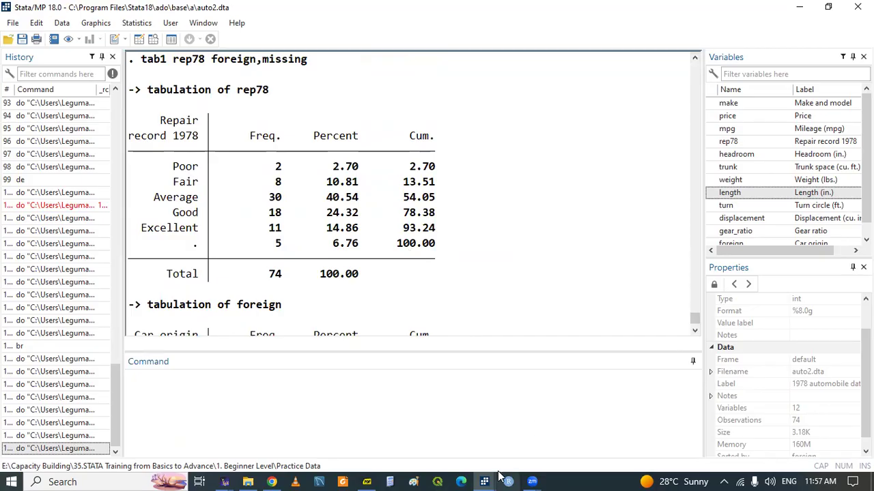
pyautogui.moveTo(484, 478)
pyautogui.click(387, 445)
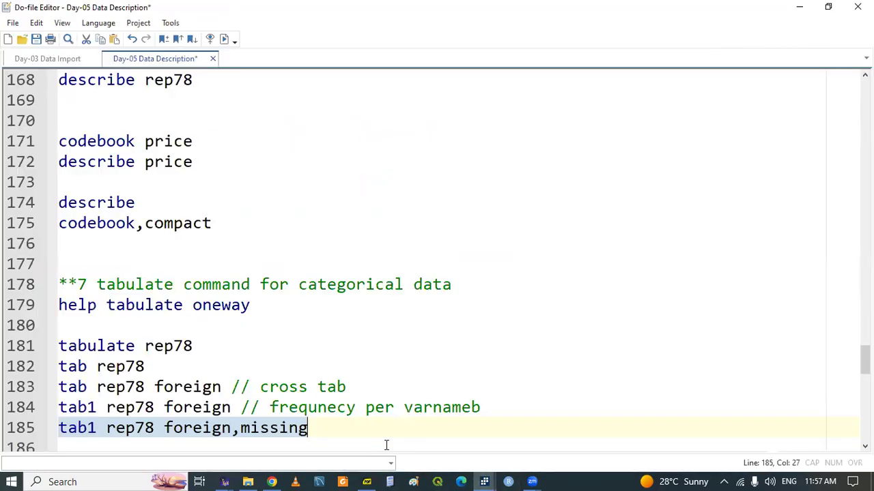
# Step: Move to the empty line 187 below the tab1 commands and save the do-file
pyautogui.click(268, 410)
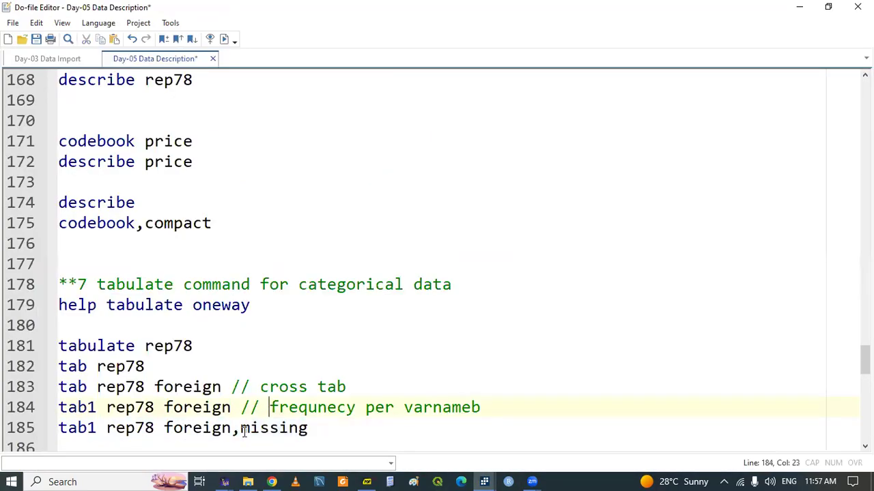
pyautogui.click(193, 428)
pyautogui.press('Down')
pyautogui.press('Down')
pyautogui.press('Down')
pyautogui.press('Down')
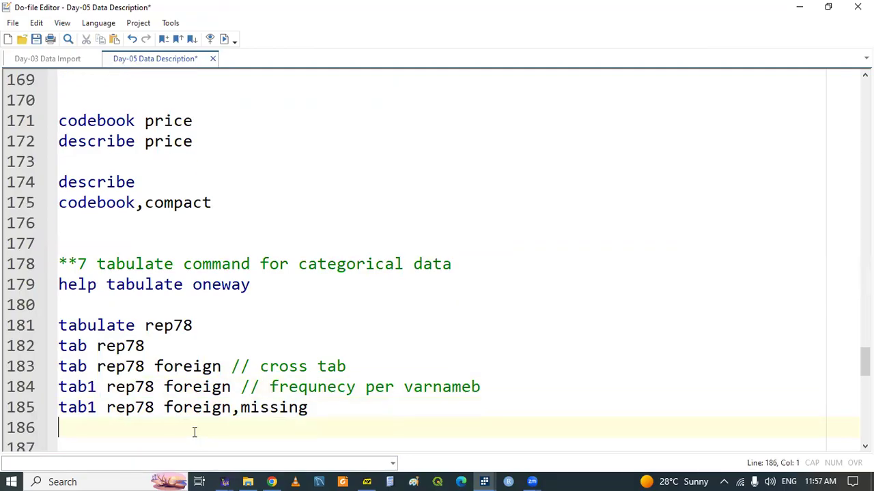
pyautogui.hotkey('ctrl', 's')
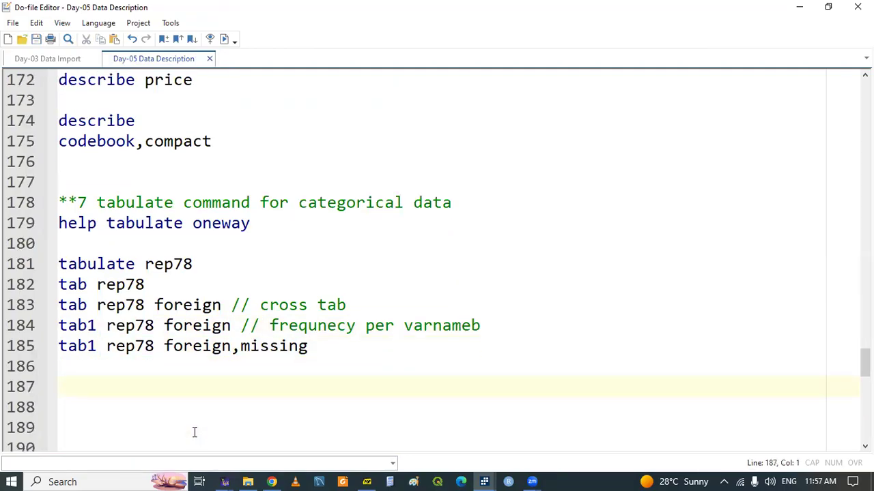
# Step: Write the comment heading "** summarize command for ratio and interval data" on line 187 and add blank lines below it
pyautogui.write('** summa')
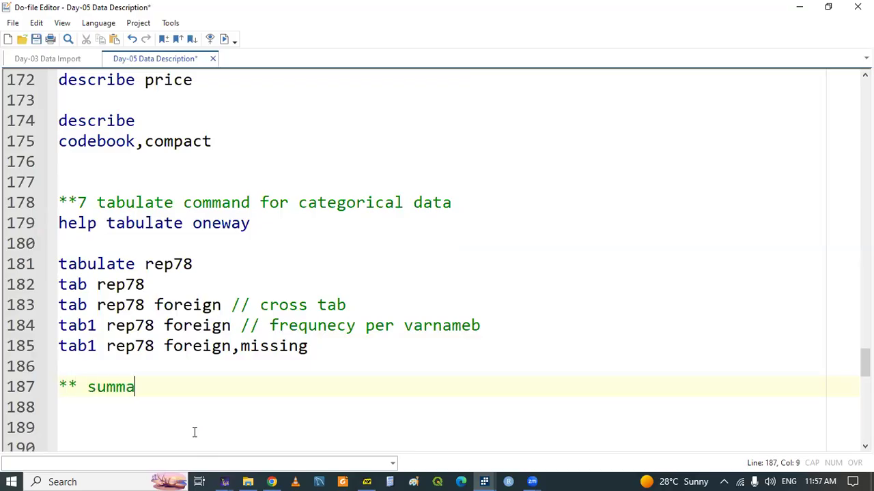
pyautogui.write('rize c')
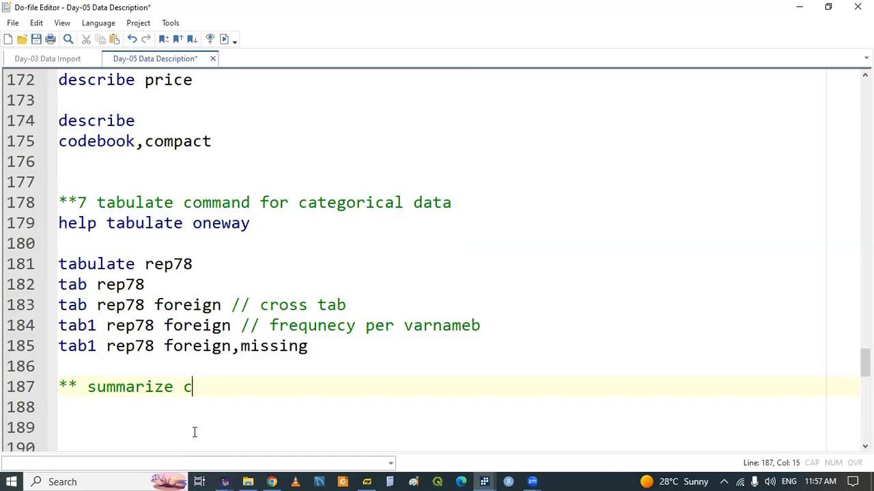
pyautogui.write('ommand for ')
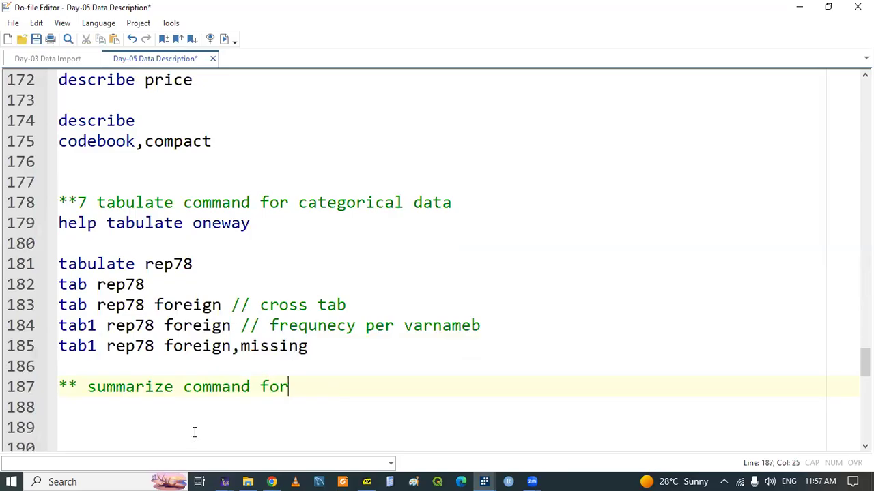
pyautogui.write('ratio and int')
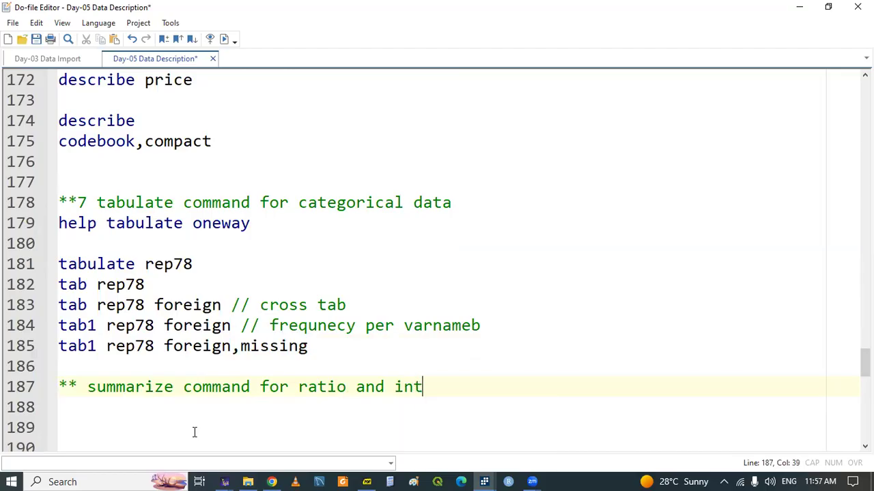
pyautogui.write('erval data')
pyautogui.press('Return')
pyautogui.press('Return')
pyautogui.press('Return')
pyautogui.press('Return')
pyautogui.press('Return')
pyautogui.press('Up')
pyautogui.press('Up')
pyautogui.press('Up')
# Step: Write the command "summarize price length mpg" on line 188 below the new heading
pyautogui.write('summarize')
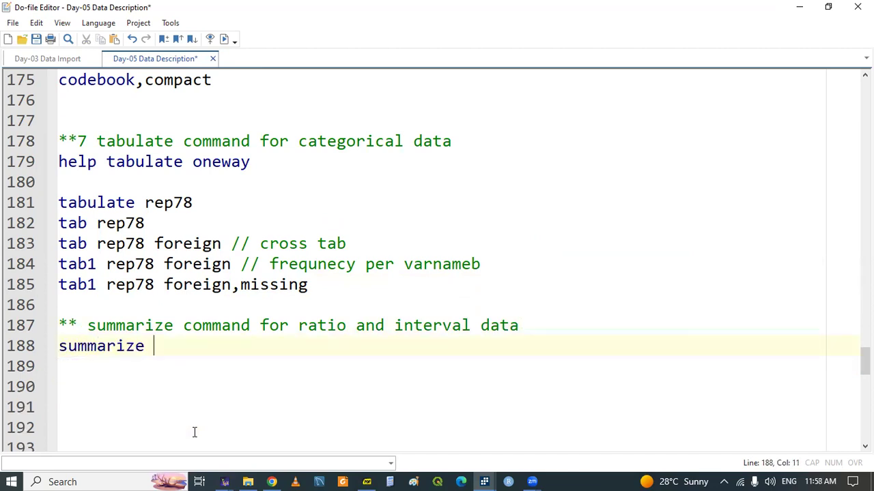
pyautogui.write(' price len')
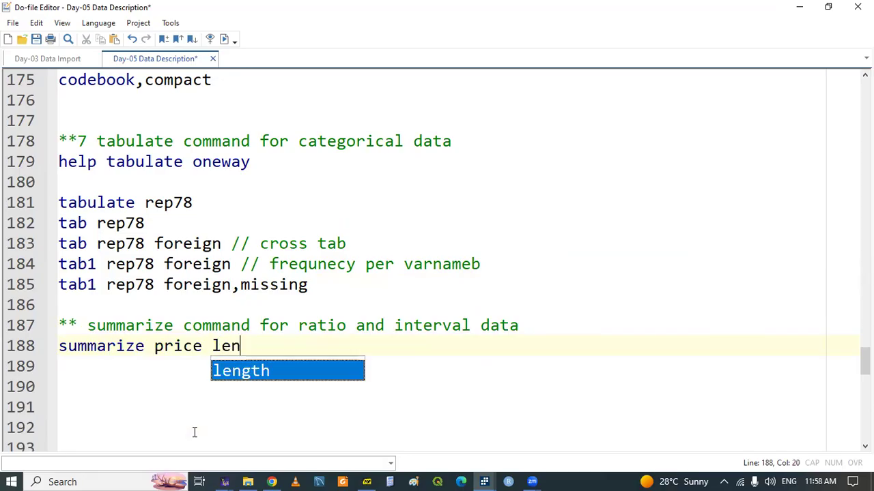
pyautogui.write('gth mph')
pyautogui.press('BackSpace')
pyautogui.write('g')
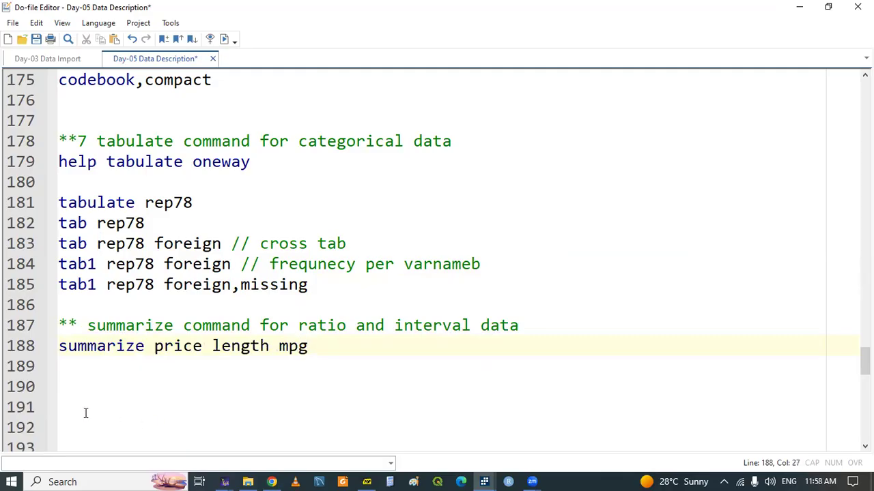
# Step: Copy and run the "summarize price length mpg" line, view its summary table, and return to the do-file
pyautogui.tripleClick(78, 348)
pyautogui.hotkey('ctrl', 'c')
pyautogui.hotkey('ctrl', 'd')
pyautogui.click(484, 482)
pyautogui.click(318, 452)
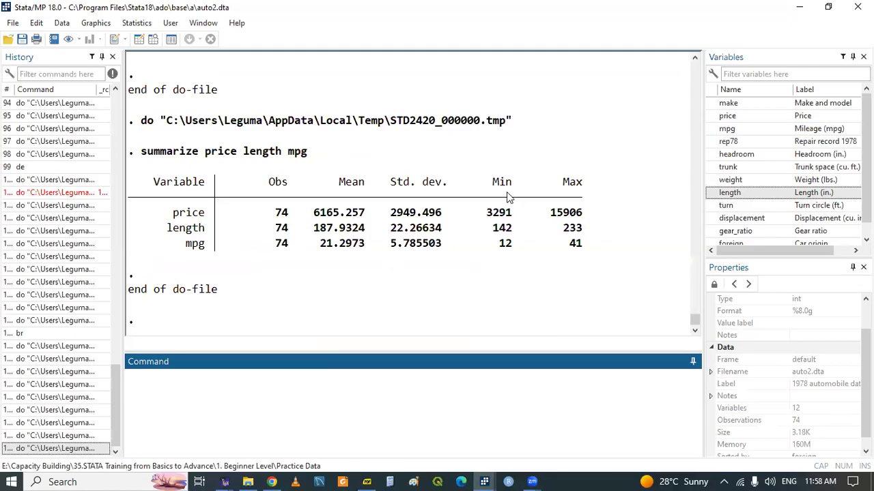
pyautogui.moveTo(485, 476)
pyautogui.click(443, 445)
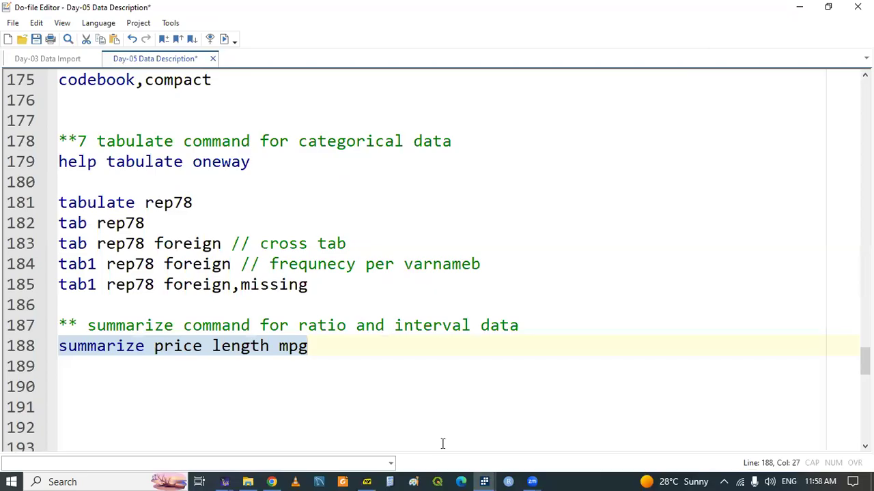
# Step: Paste the summarize line onto line 189 and shorten its command to "sum"
pyautogui.press('Down')
pyautogui.hotkey('ctrl', 'v')
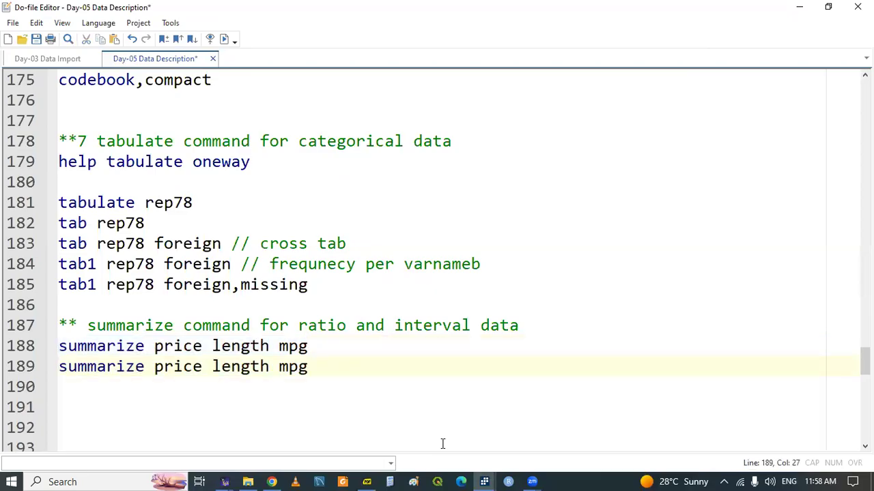
pyautogui.click(146, 368)
pyautogui.press('BackSpace')
pyautogui.press('BackSpace')
pyautogui.press('BackSpace')
pyautogui.press('BackSpace')
pyautogui.press('BackSpace')
pyautogui.press('BackSpace')
pyautogui.press('BackSpace')
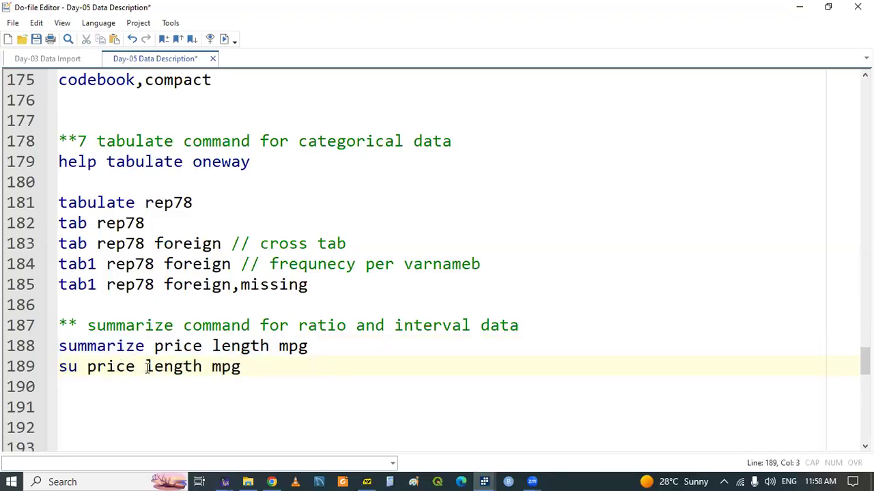
pyautogui.write('m')
# Step: Copy and run the "sum price length mpg" line, view its summary table, and return to the do-file
pyautogui.doubleClick(83, 367)
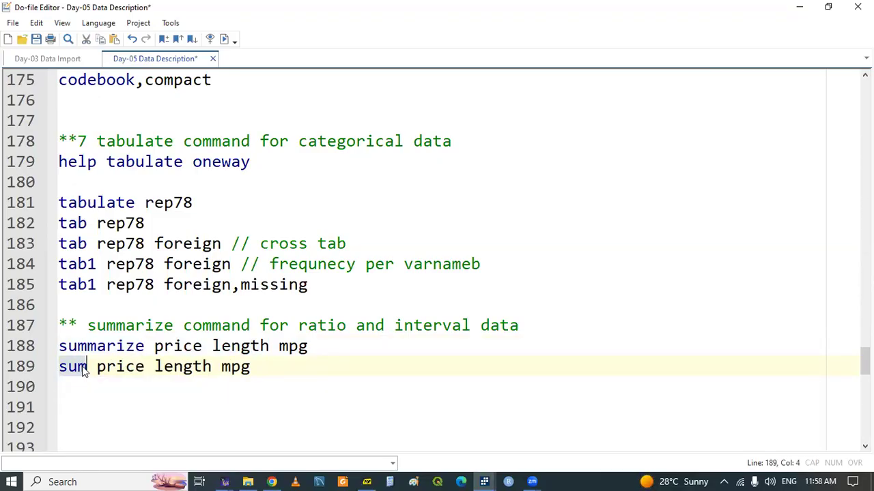
pyautogui.hotkey('shift', 'End')
pyautogui.hotkey('ctrl', 'c')
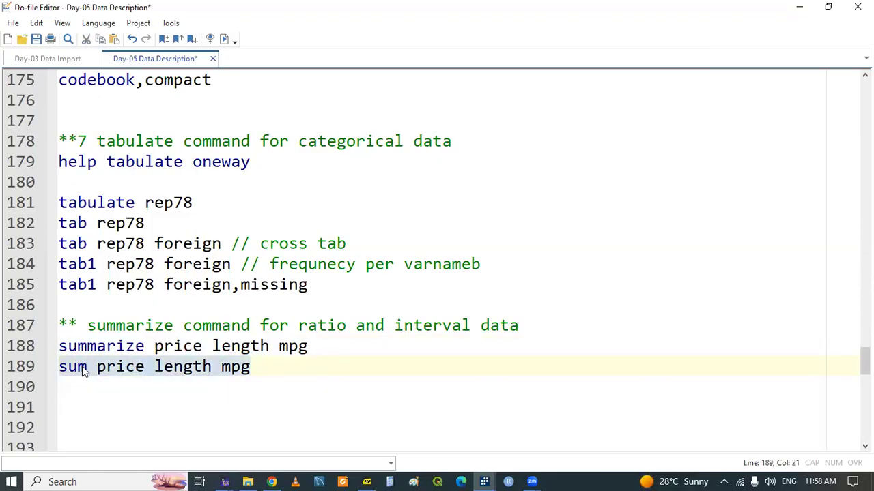
pyautogui.click(484, 476)
pyautogui.click(272, 417)
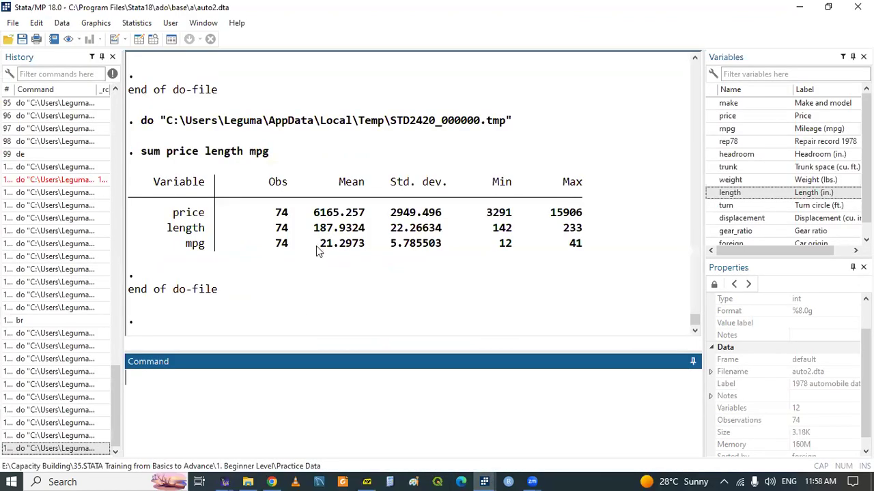
pyautogui.click(484, 478)
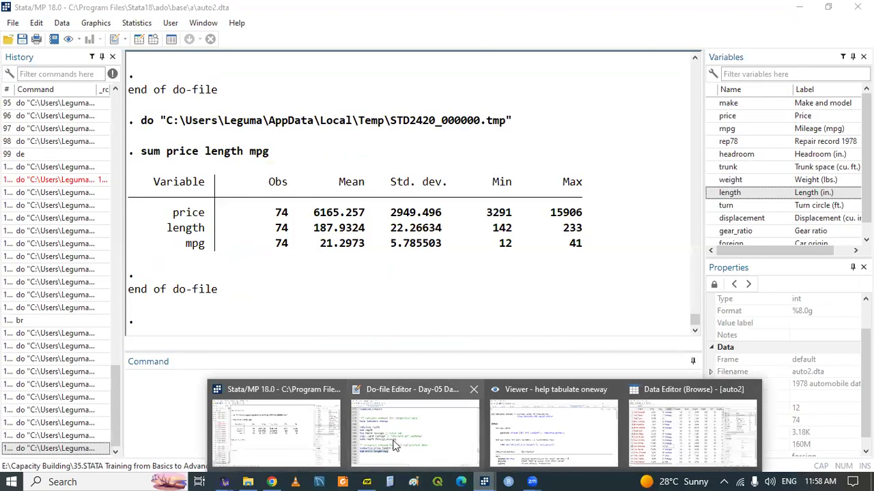
pyautogui.click(396, 440)
# Step: Write the command "sum price length mpg,detail" on line 191, leaving a blank line after the previous summarize command
pyautogui.press('Down')
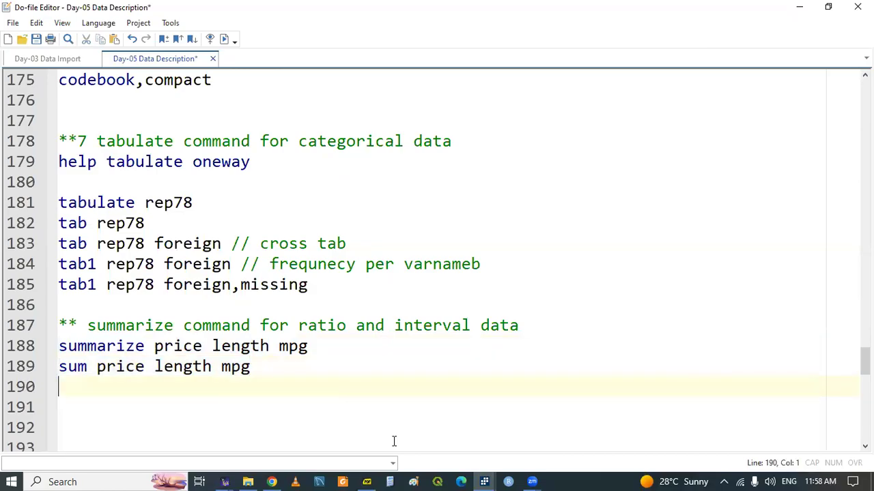
pyautogui.press('Return')
pyautogui.hotkey('ctrl', 'v')
pyautogui.write(',')
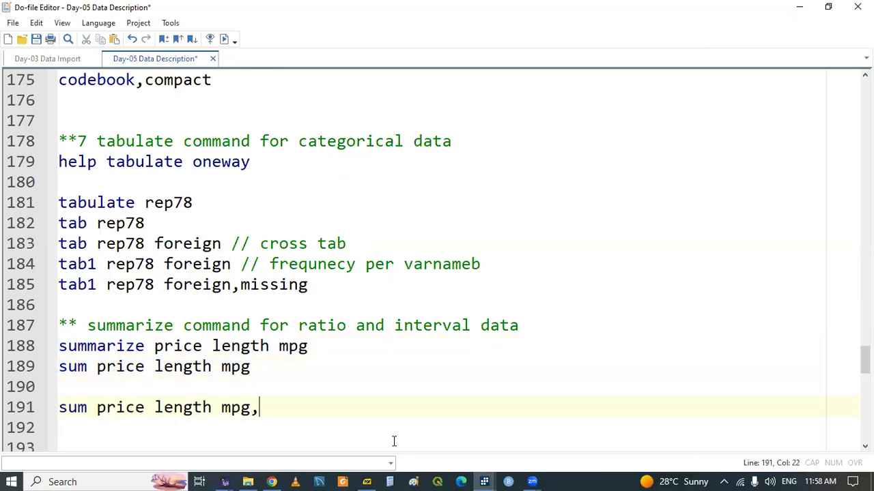
pyautogui.write('detail')
# Step: Run the "sum price length mpg,detail" line and review the detailed statistics for price, length and mpg in the results
pyautogui.tripleClick(130, 406)
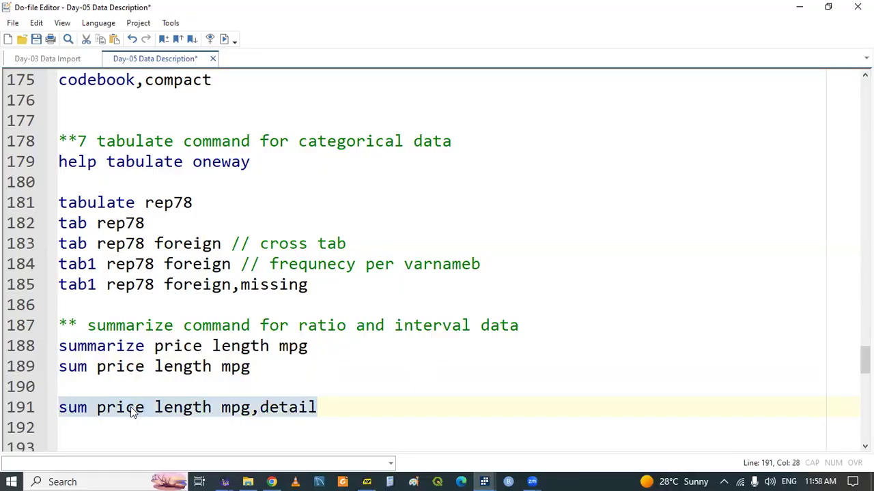
pyautogui.click(486, 475)
pyautogui.click(288, 434)
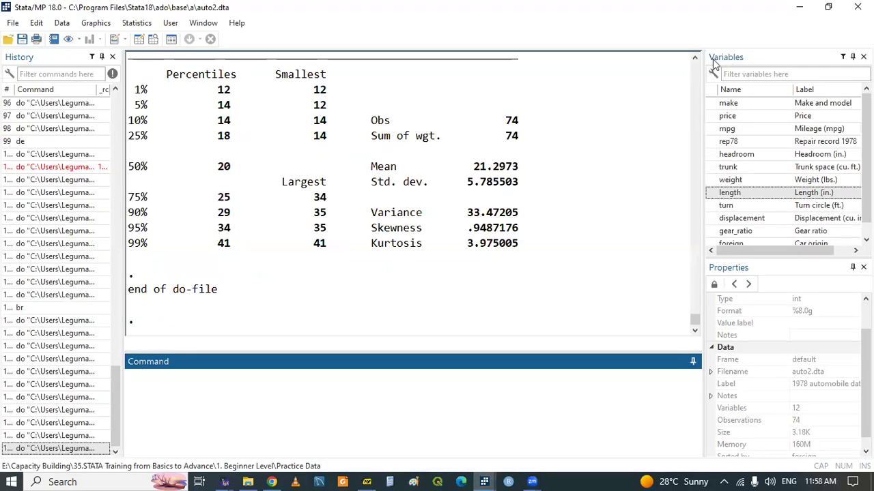
pyautogui.moveTo(695, 57); pyautogui.dragTo(699, 59)
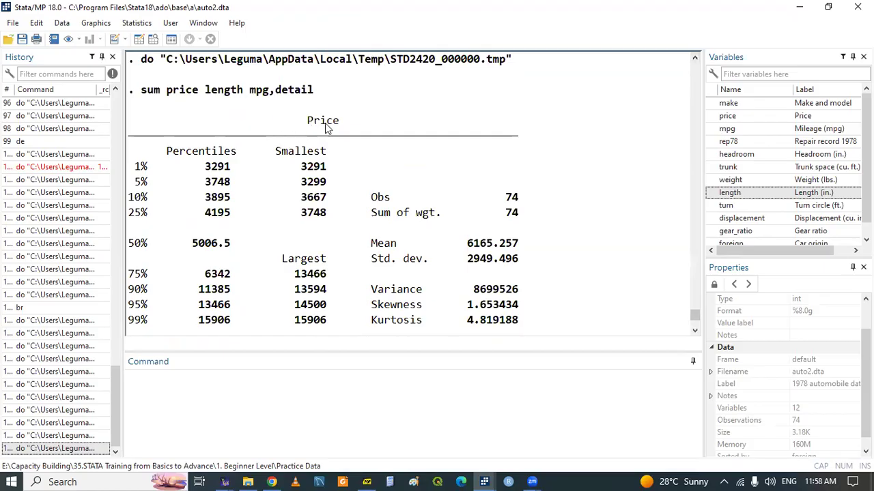
pyautogui.click(695, 331)
pyautogui.click(695, 331)
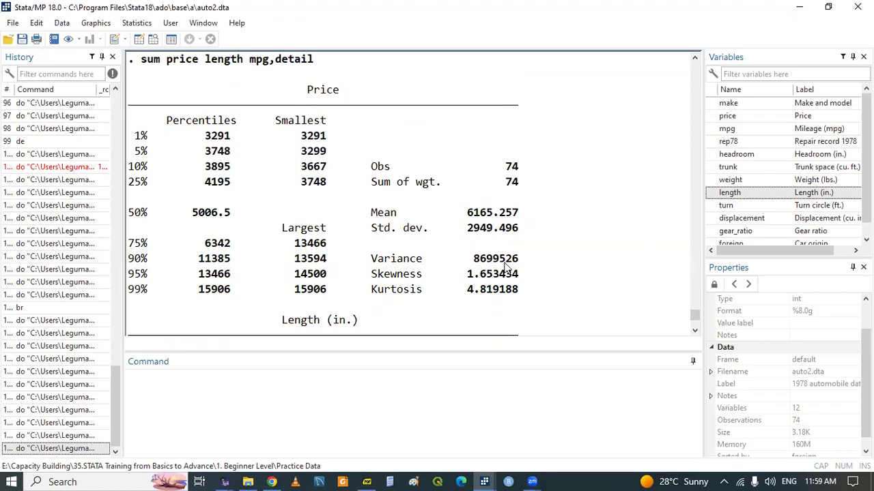
pyautogui.scroll(-6, 617, 271)
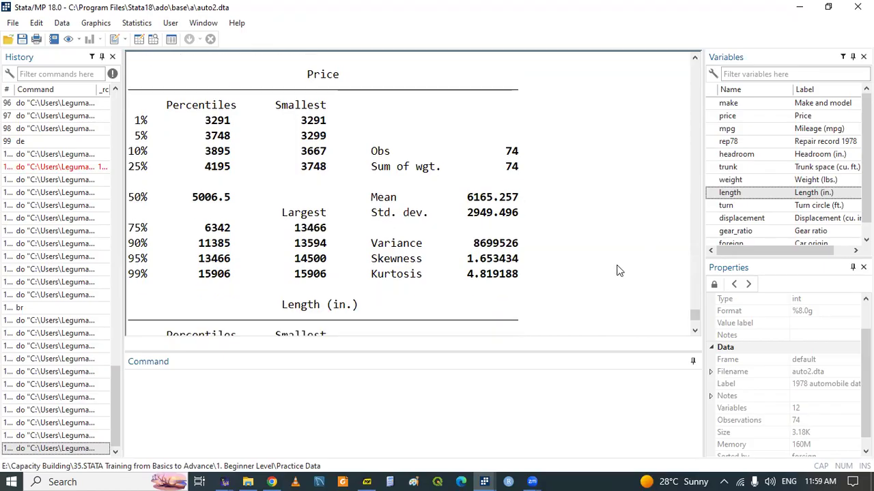
pyautogui.scroll(-5, 617, 271)
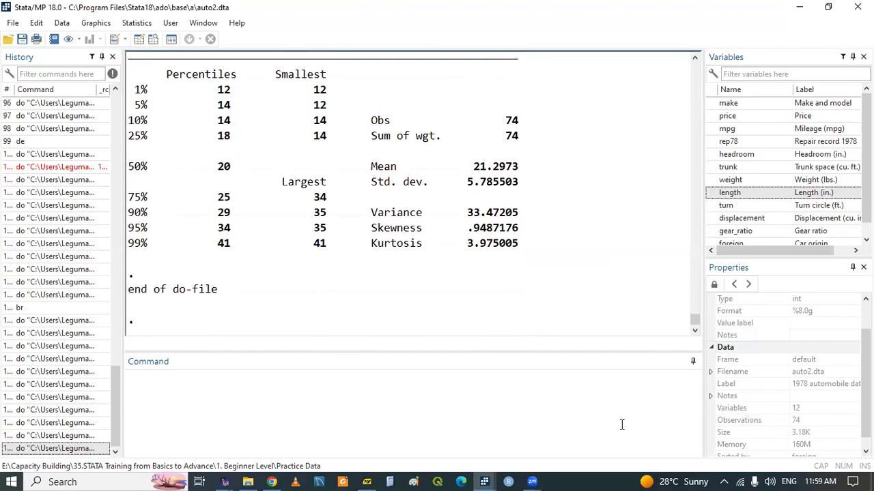
# Step: Return to the do-file, add several blank lines below the detailed summarize command, and save the file
pyautogui.click(484, 481)
pyautogui.click(444, 451)
pyautogui.press('Return')
pyautogui.press('Return')
pyautogui.press('Return')
pyautogui.press('Return')
pyautogui.press('Return')
pyautogui.press('Return')
pyautogui.press('Return')
pyautogui.press('Up')
pyautogui.press('Up')
pyautogui.press('Up')
pyautogui.press('Up')
pyautogui.press('Up')
pyautogui.hotkey('ctrl', 's')
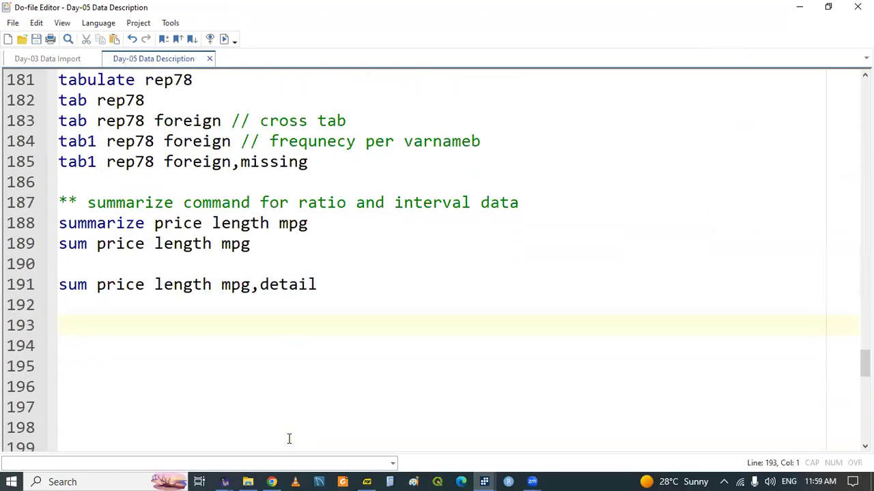
# Step: Switch to the PDF slides, go to the inspect command section, and return to the do-file
pyautogui.click(366, 479)
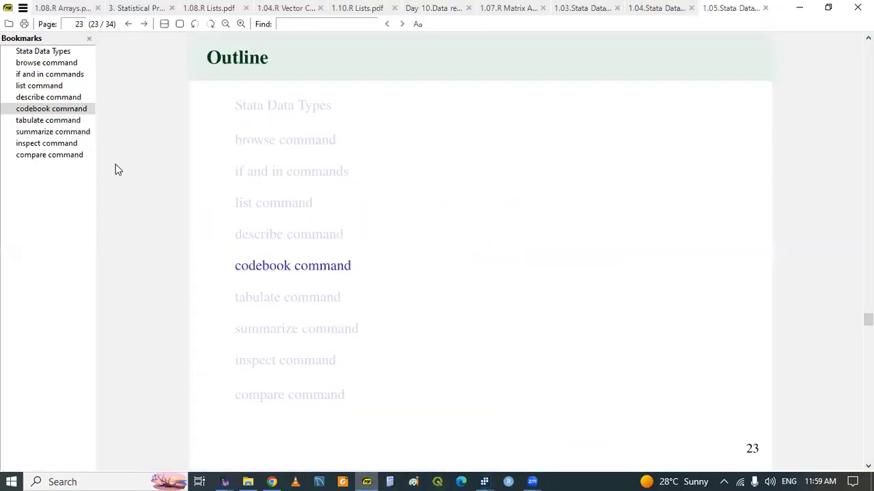
pyautogui.click(60, 146)
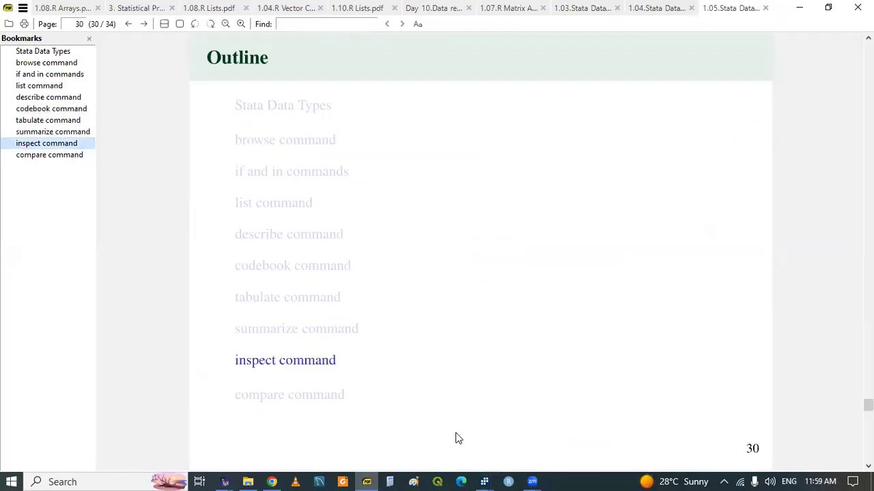
pyautogui.click(485, 476)
pyautogui.click(431, 442)
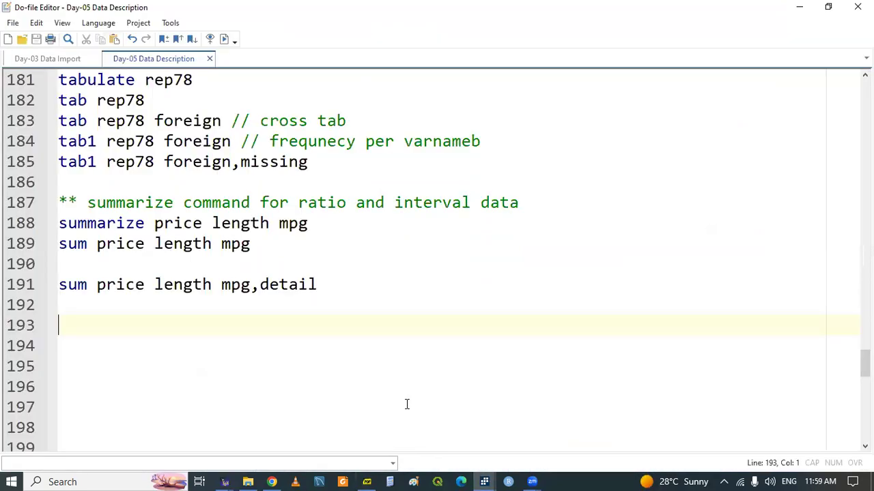
# Step: Number the summarize heading 8 and write the comment "* command inspect for numeric data type" on line 194
pyautogui.click(78, 202)
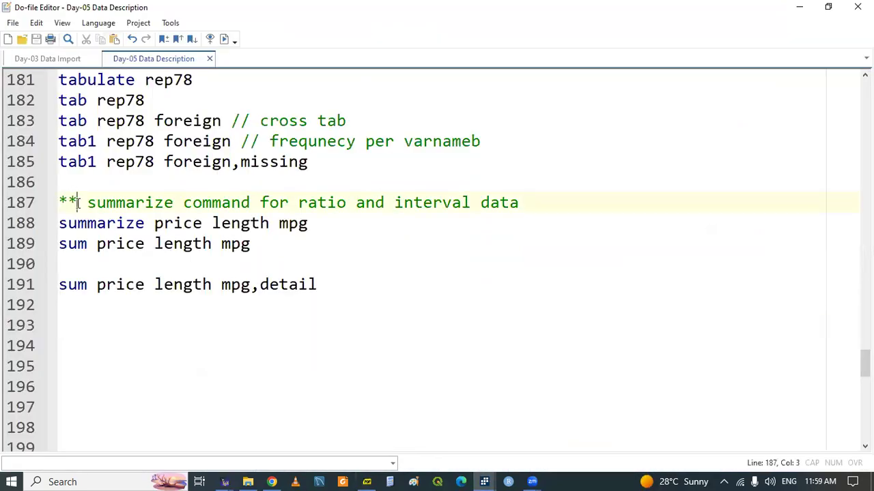
pyautogui.write('8')
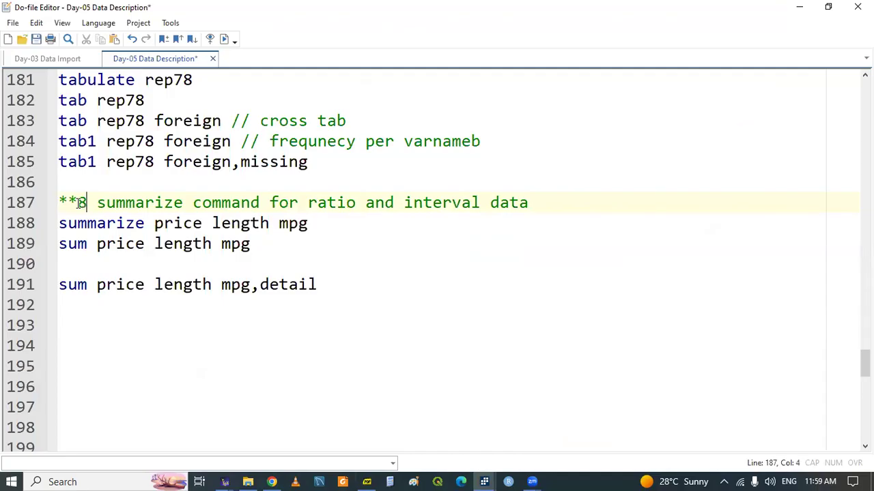
pyautogui.click(72, 339)
pyautogui.write('* comma')
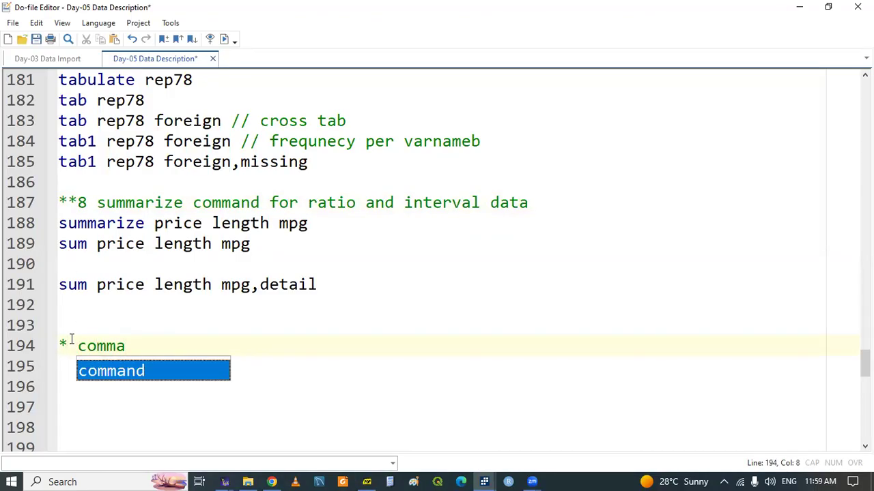
pyautogui.press('Return')
pyautogui.write('ins')
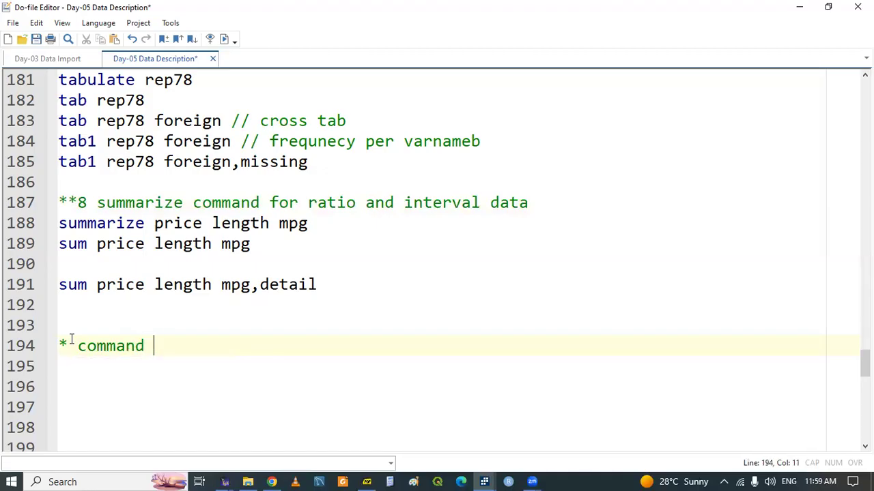
pyautogui.write('pect forn')
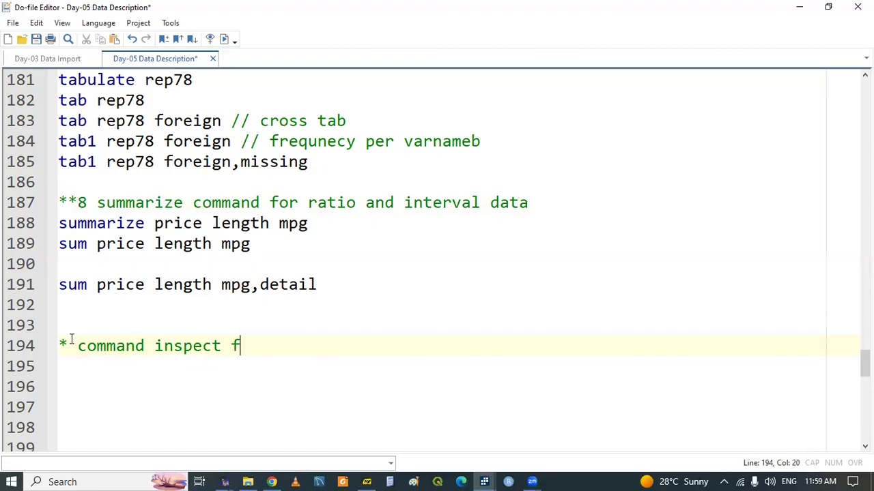
pyautogui.press('BackSpace')
pyautogui.write('nume')
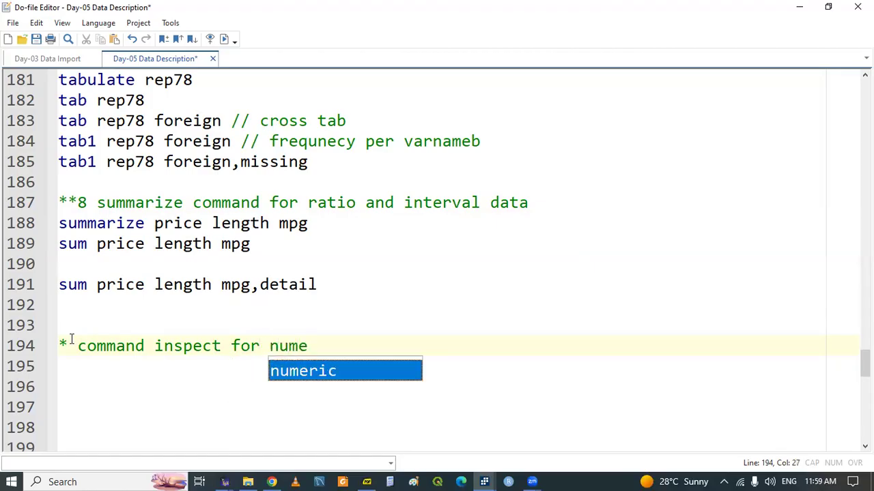
pyautogui.press('Return')
pyautogui.write('data type')
# Step: Add a second asterisk and the number 9 to the start of the inspect comment on line 194
pyautogui.click(69, 348)
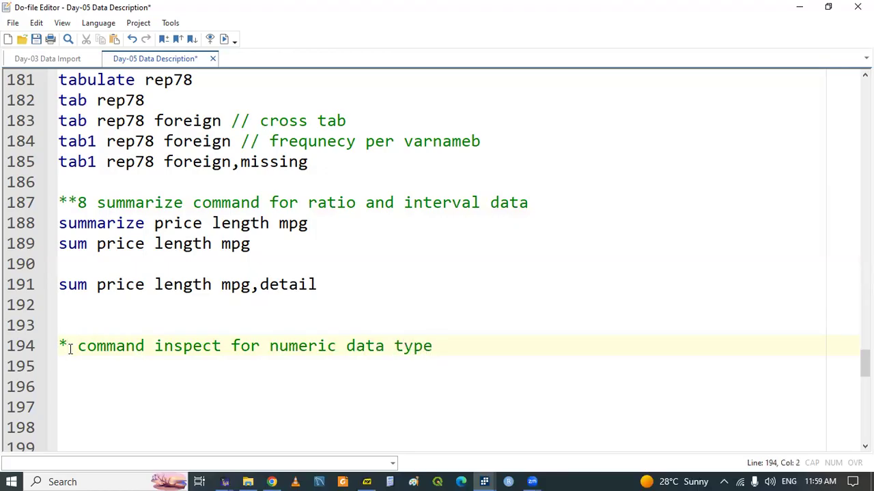
pyautogui.write('*')
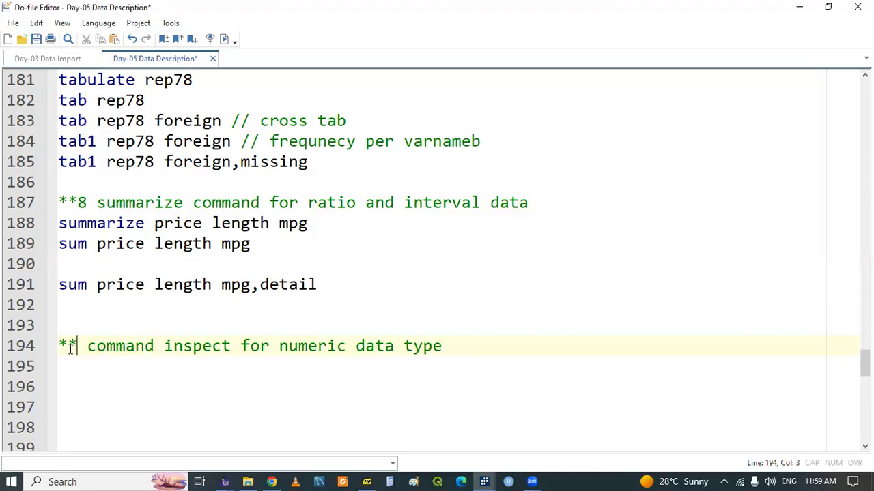
pyautogui.write('9')
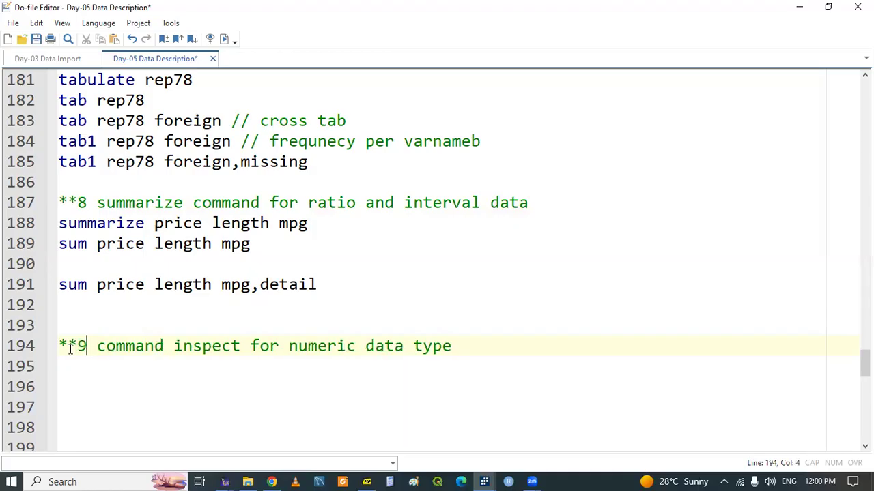
# Step: Switch to the PDF slides, read what the inspect command reports and its examples, and return to the do-file
pyautogui.click(369, 479)
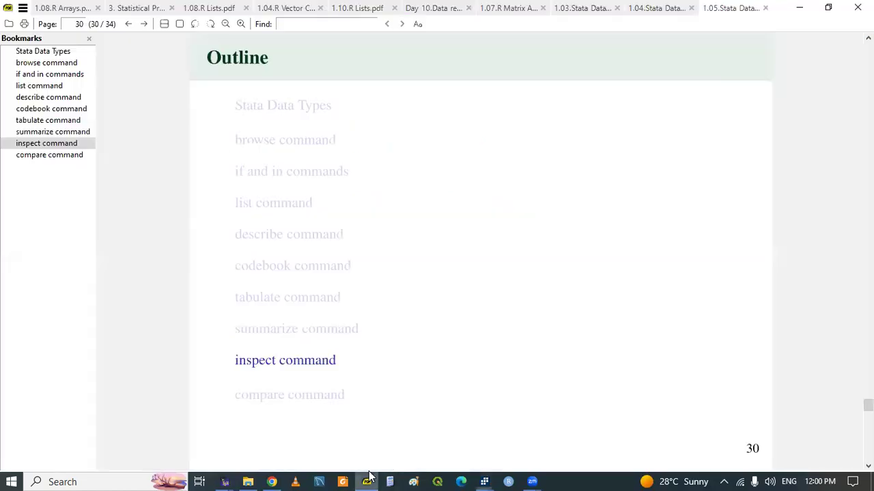
pyautogui.press('Right')
pyautogui.press('Right')
pyautogui.press('Right')
pyautogui.press('Left')
pyautogui.press('Left')
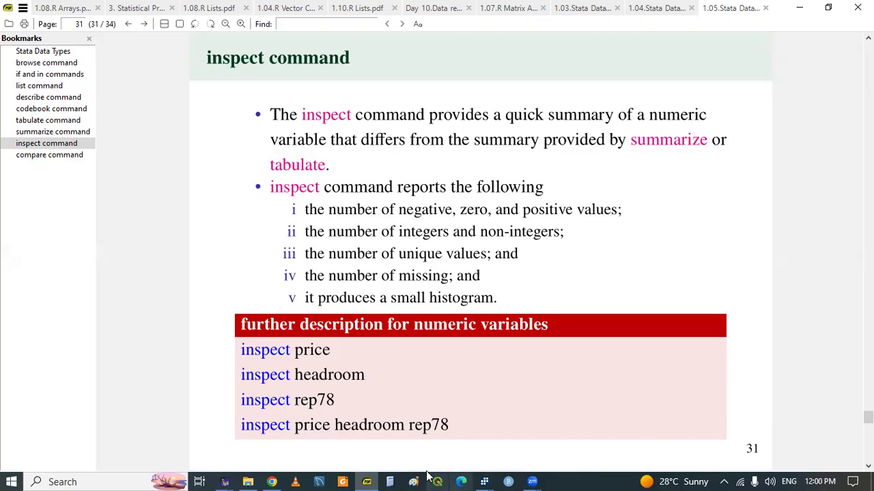
pyautogui.moveTo(483, 478)
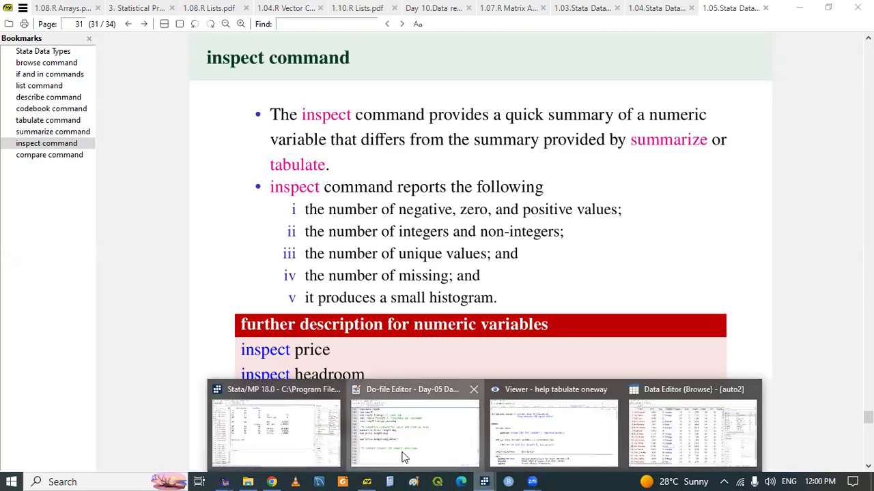
pyautogui.click(404, 460)
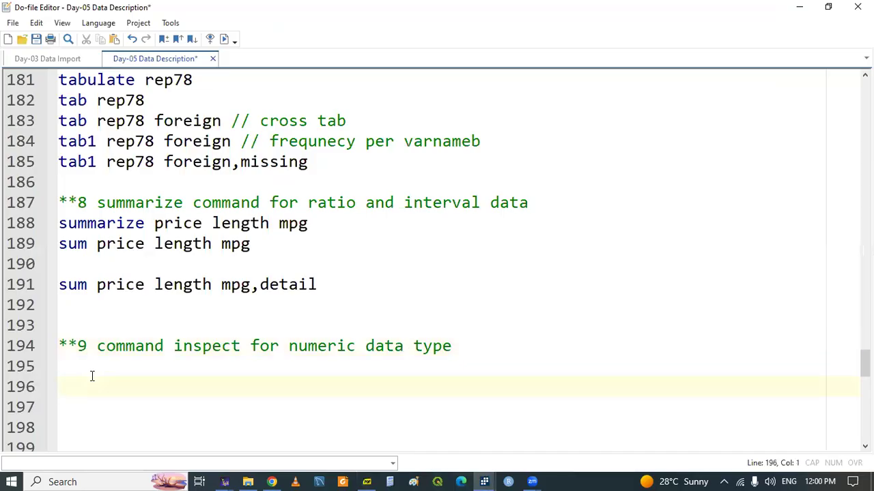
# Step: Write the command "inspect headroom price rep78 make" on line 196 below the inspect heading
pyautogui.write('ins')
pyautogui.press('Down')
pyautogui.press('Return')
pyautogui.write('hea')
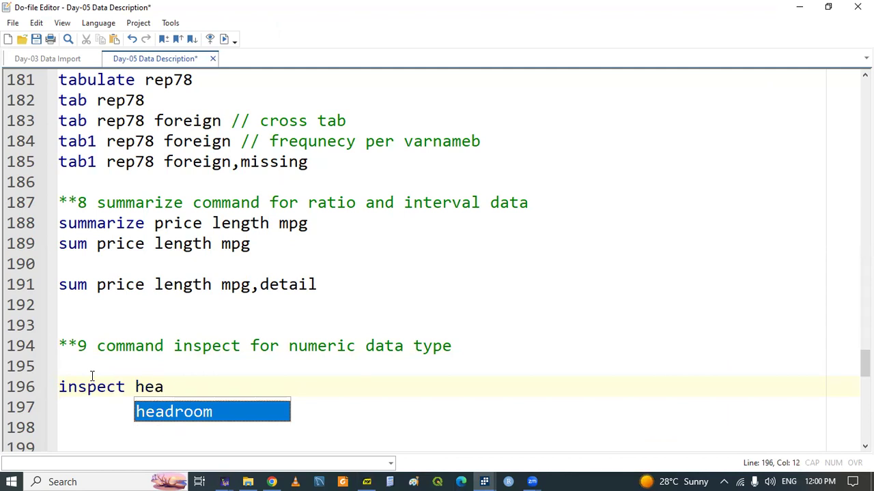
pyautogui.press('Return')
pyautogui.write('pri')
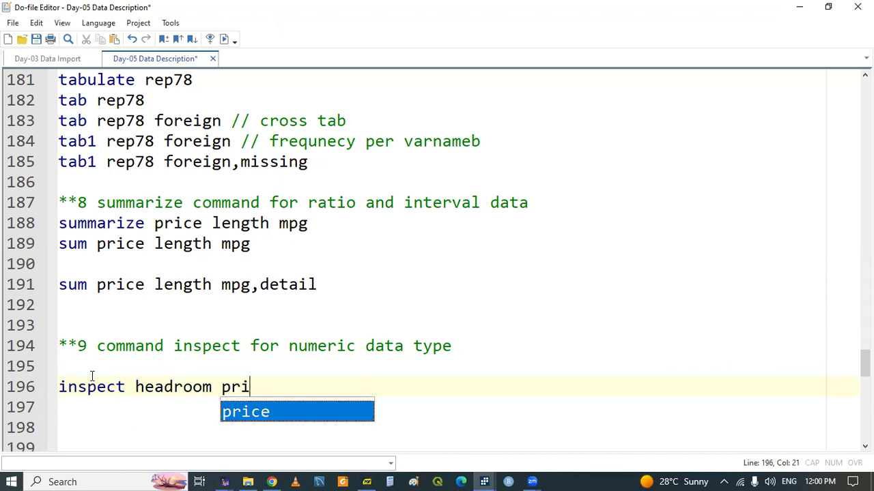
pyautogui.press('Return')
pyautogui.write('rep')
pyautogui.press('Return')
pyautogui.write('make')
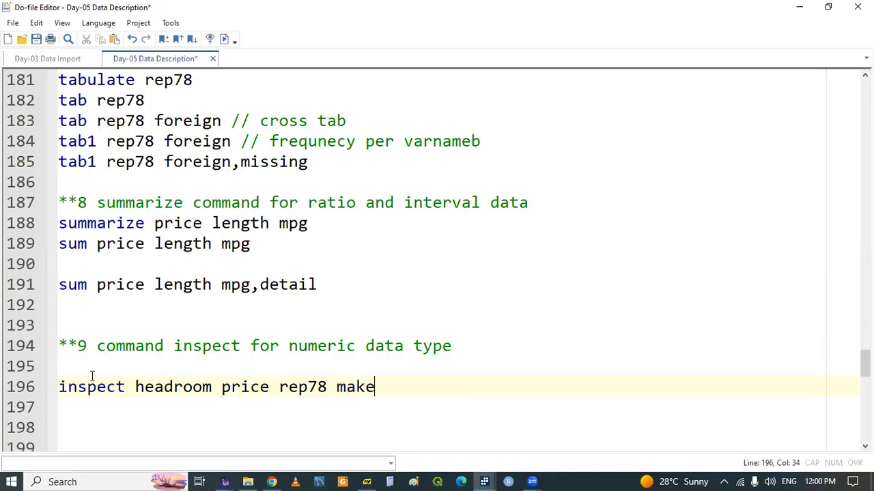
# Step: Run the "inspect headroom price rep78 make" line and bring up the start of its output in the results
pyautogui.doubleClick(78, 386)
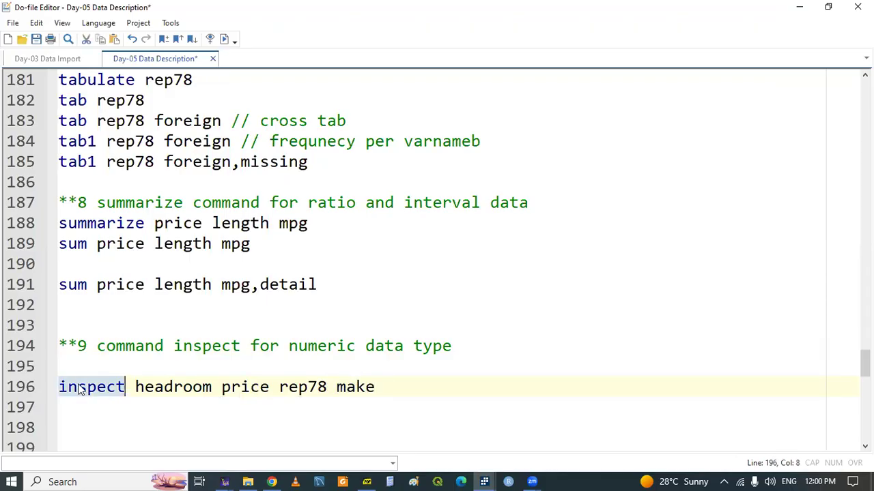
pyautogui.tripleClick(79, 386)
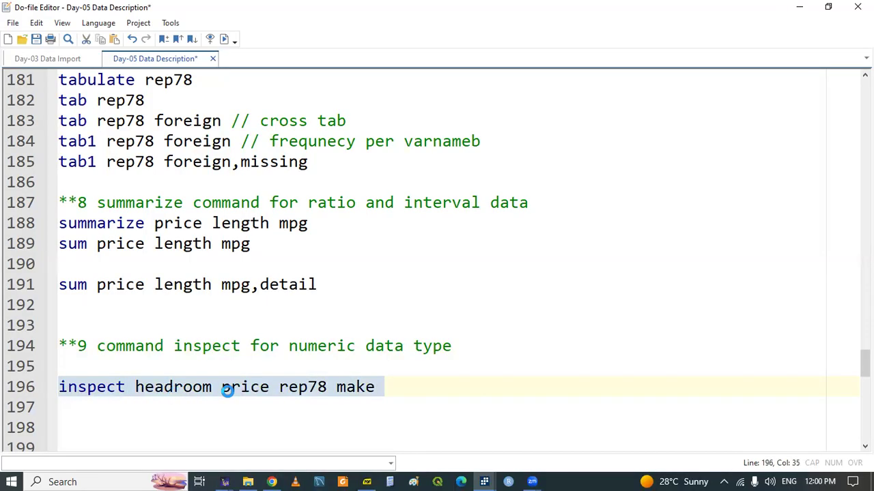
pyautogui.click(487, 479)
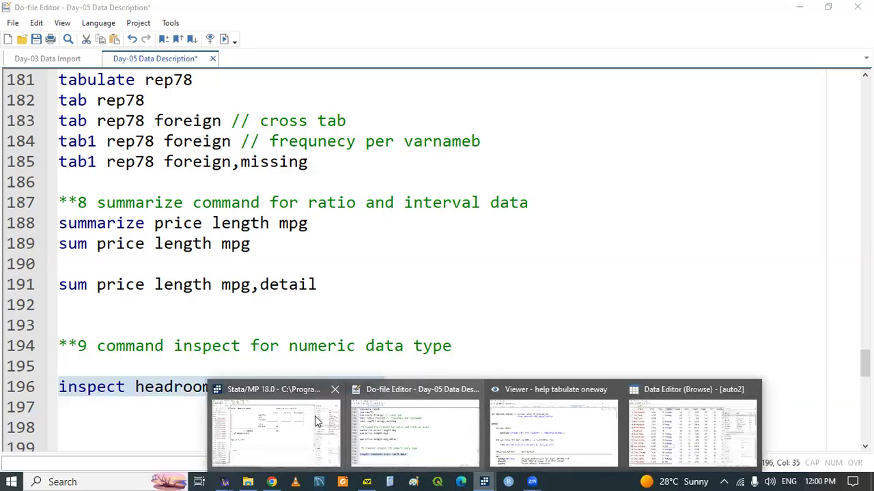
pyautogui.click(315, 415)
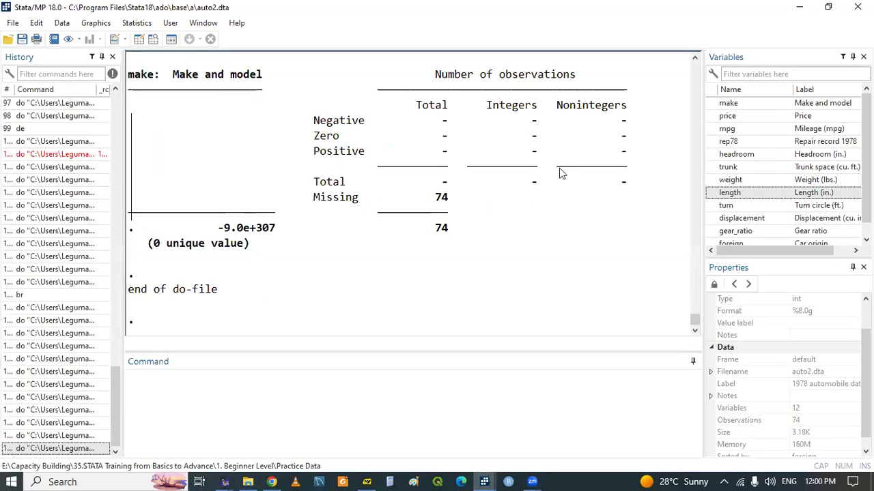
pyautogui.scroll(15, 560, 174)
pyautogui.scroll(6, 559, 168)
pyautogui.scroll(-1, 559, 168)
pyautogui.scroll(-1, 559, 168)
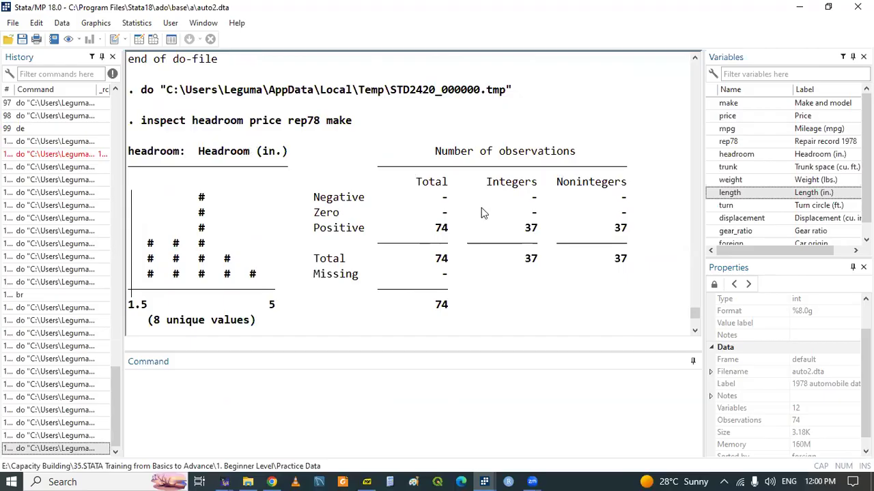
# Step: Examine the headroom section of the inspect output: observation counts, missing values, integer split, value range and unique values
pyautogui.moveTo(438, 305); pyautogui.dragTo(447, 307)
pyautogui.moveTo(442, 274); pyautogui.dragTo(447, 278)
pyautogui.doubleClick(444, 265)
pyautogui.click(440, 231)
pyautogui.moveTo(440, 230); pyautogui.dragTo(449, 230)
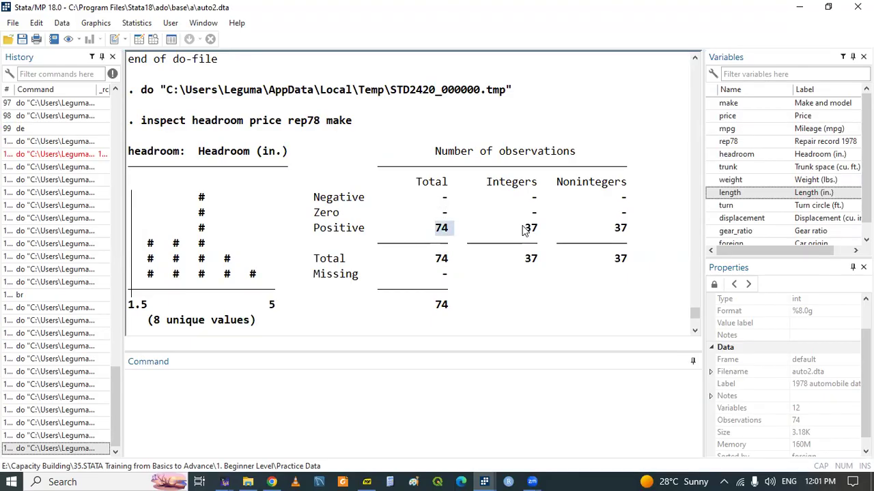
pyautogui.moveTo(524, 231); pyautogui.dragTo(537, 232)
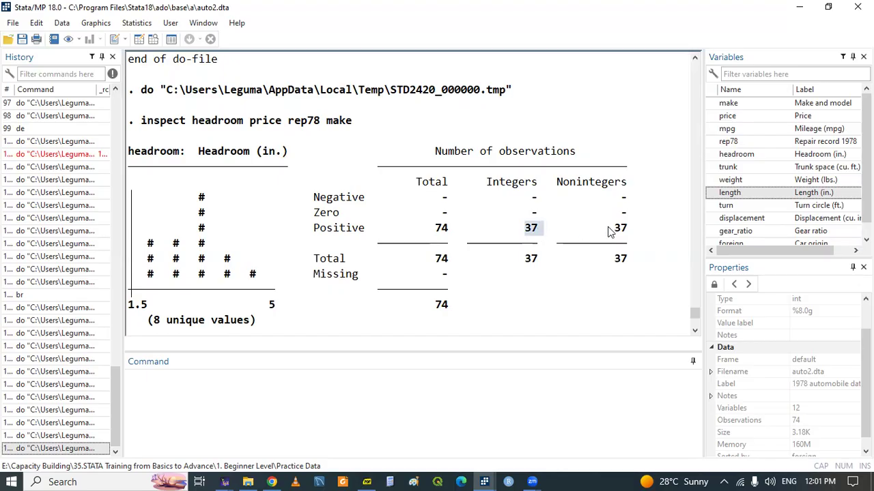
pyautogui.moveTo(614, 231); pyautogui.dragTo(623, 235)
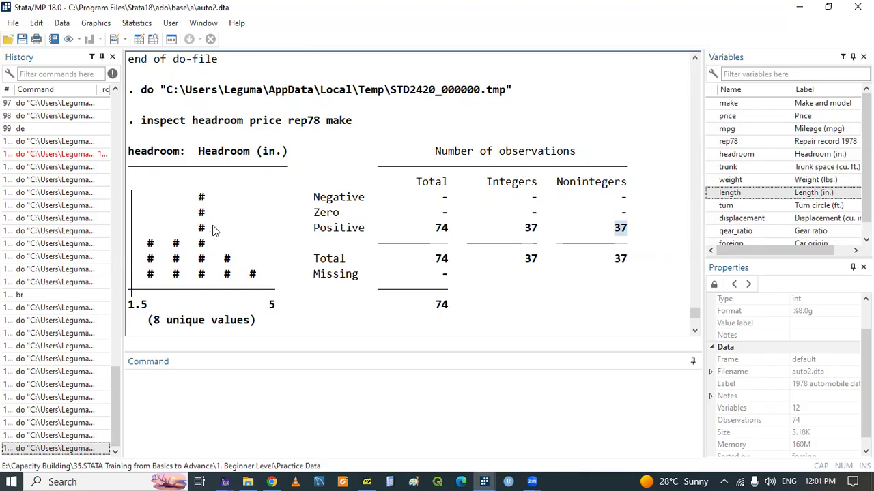
pyautogui.moveTo(129, 306); pyautogui.dragTo(148, 306)
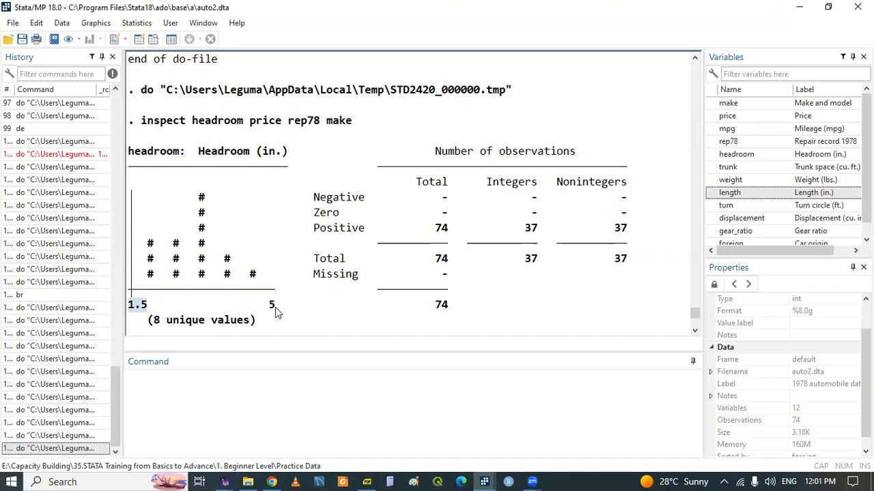
pyautogui.doubleClick(273, 306)
pyautogui.moveTo(149, 320); pyautogui.dragTo(186, 259)
pyautogui.click(203, 173)
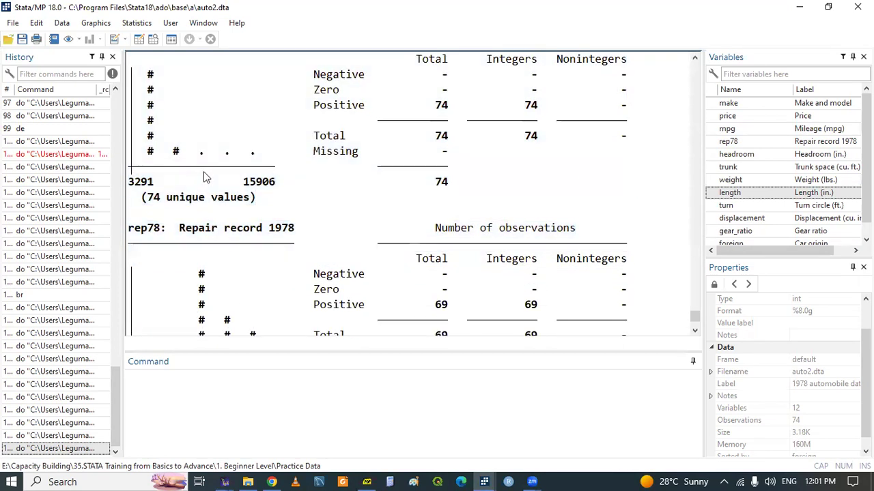
# Step: Review the price section of the inspect output, including its integer and missing counts, histogram, range and unique values
pyautogui.click(695, 58)
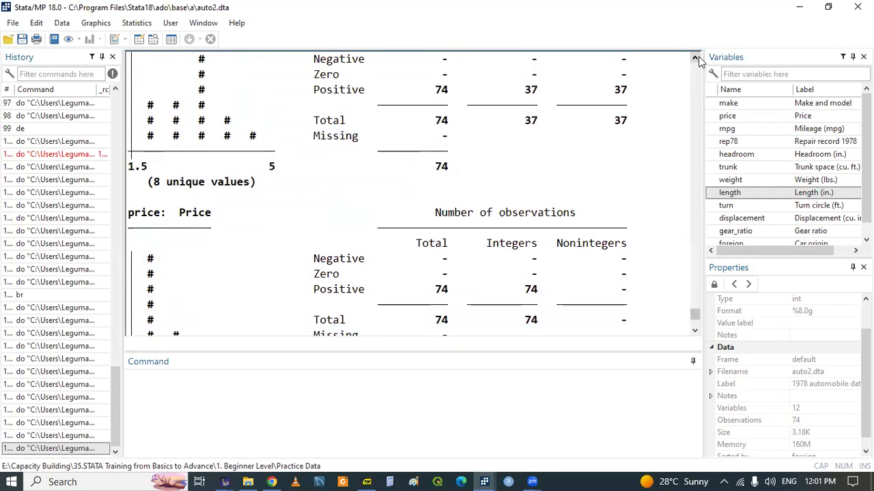
pyautogui.click(695, 331)
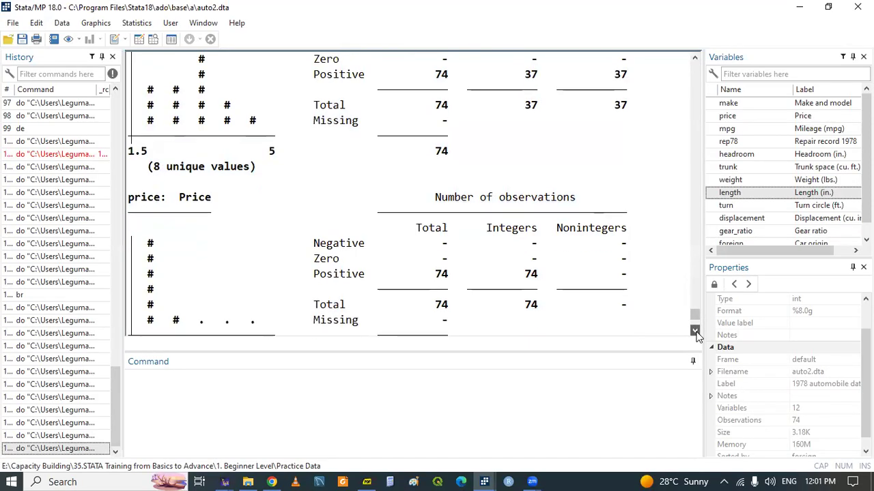
pyautogui.click(694, 331)
pyautogui.click(695, 331)
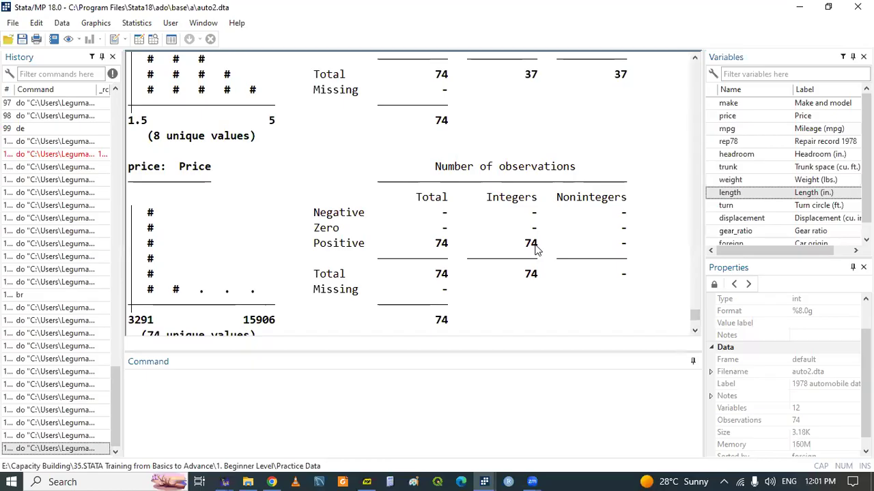
pyautogui.moveTo(443, 289); pyautogui.dragTo(451, 294)
pyautogui.click(237, 297)
pyautogui.click(694, 331)
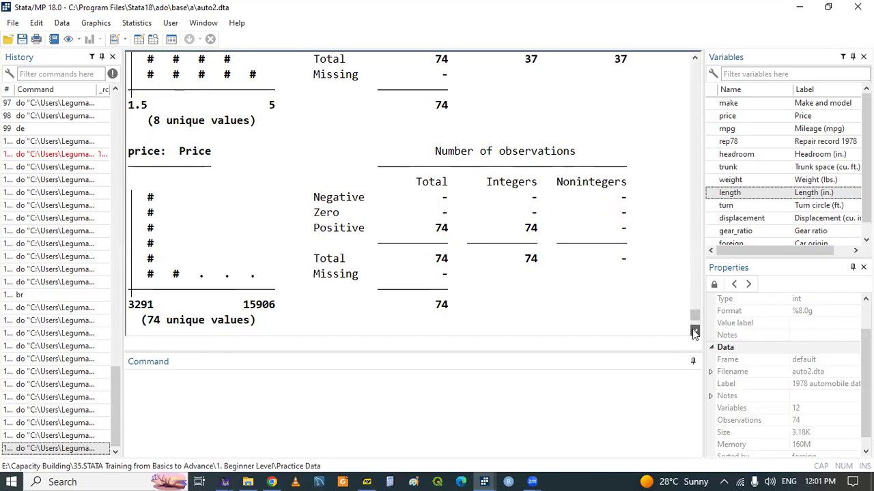
pyautogui.click(694, 331)
pyautogui.click(694, 331)
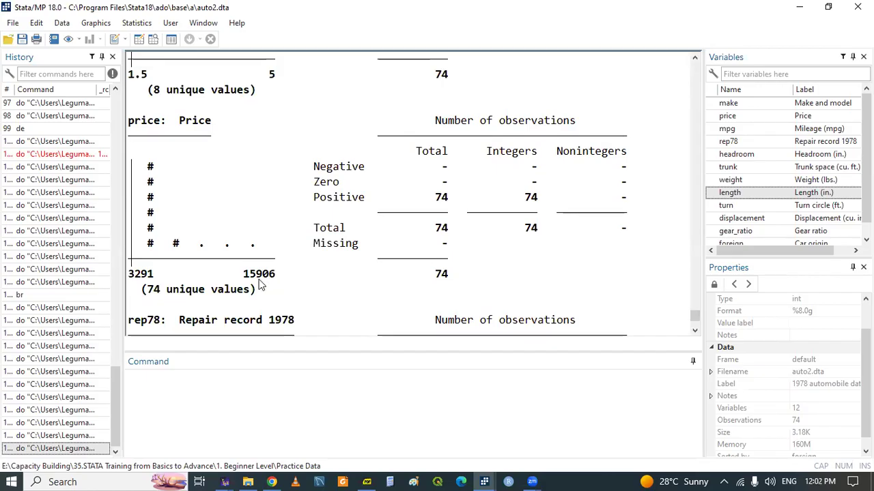
# Step: Review the rep78 and make sections of the inspect output, checking the missing counts reported for each variable
pyautogui.click(695, 331)
pyautogui.scroll(-4, 695, 330)
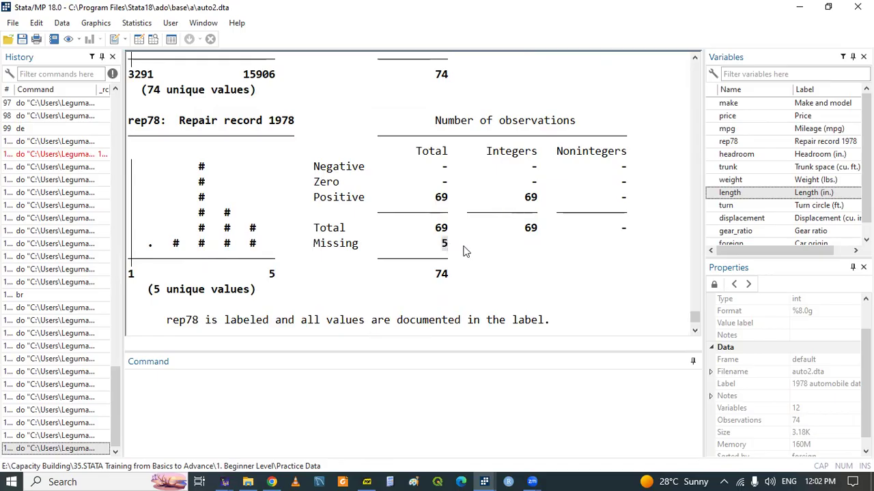
pyautogui.click(695, 331)
pyautogui.click(695, 330)
pyautogui.click(694, 331)
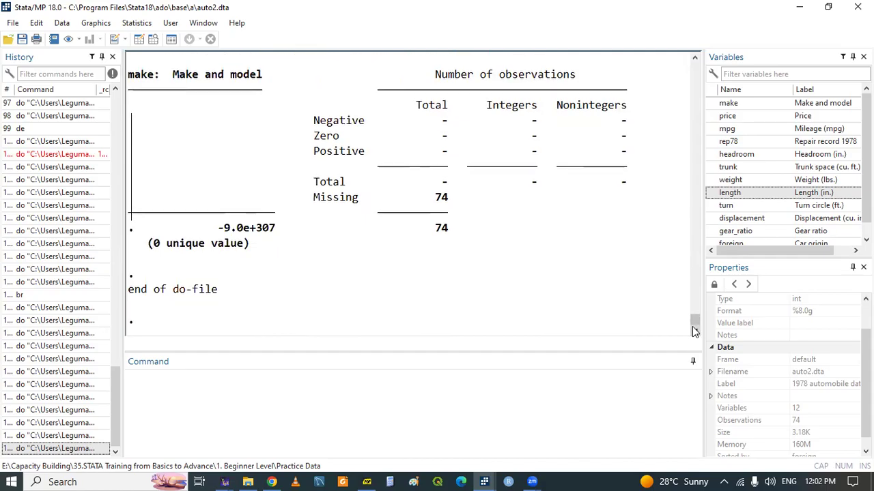
pyautogui.click(694, 59)
pyautogui.click(693, 59)
pyautogui.click(694, 59)
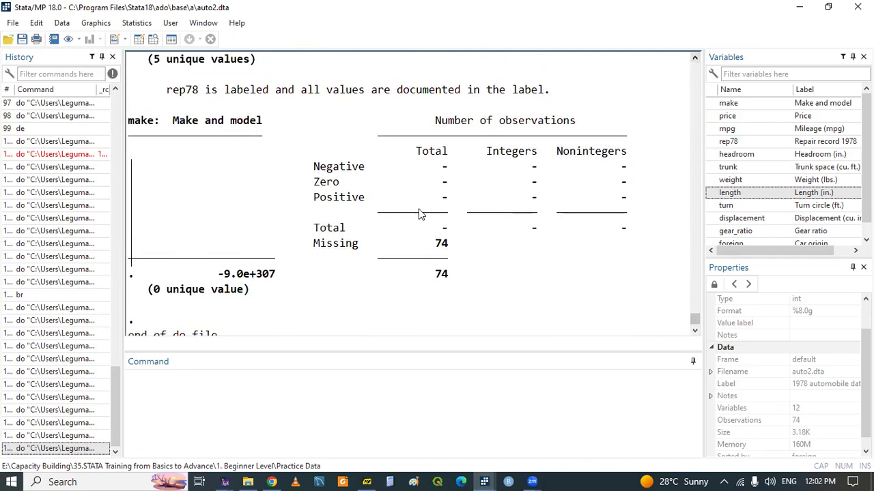
pyautogui.doubleClick(445, 249)
pyautogui.click(441, 247)
# Step: Bring up the auto2 data in the Data Editor and check the entries in the make column
pyautogui.click(479, 473)
pyautogui.click(554, 447)
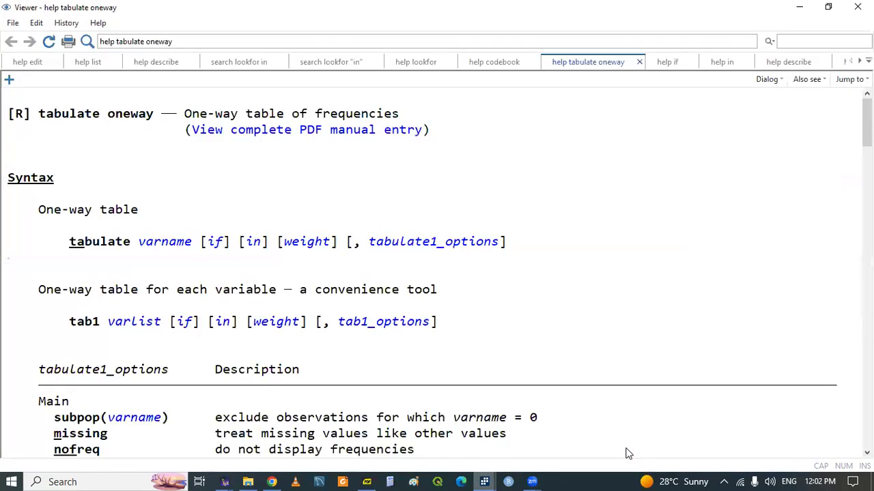
pyautogui.click(484, 481)
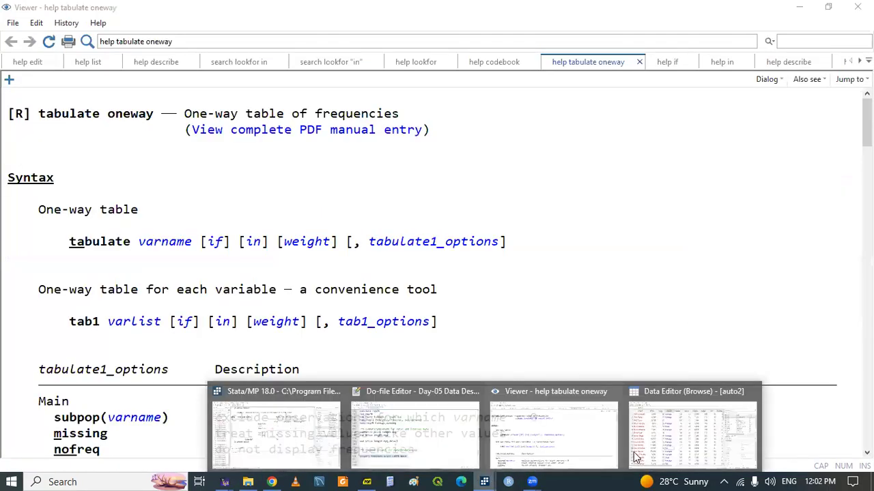
pyautogui.click(673, 440)
pyautogui.click(53, 171)
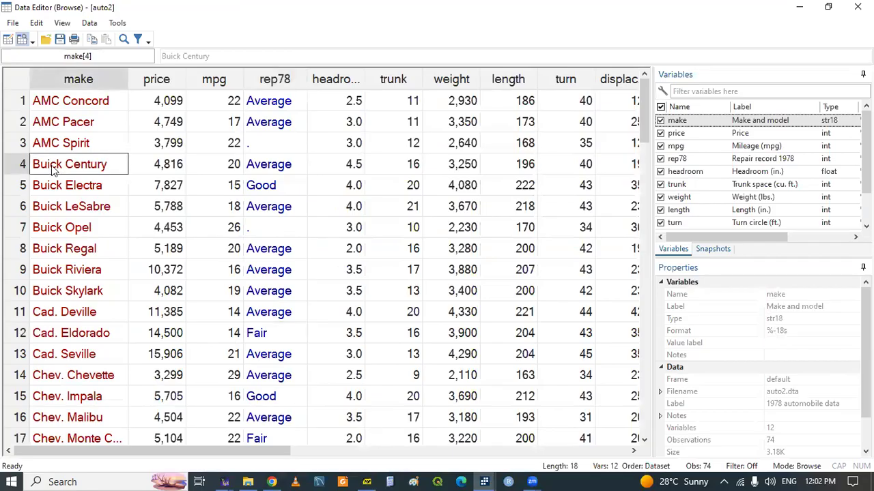
pyautogui.click(486, 480)
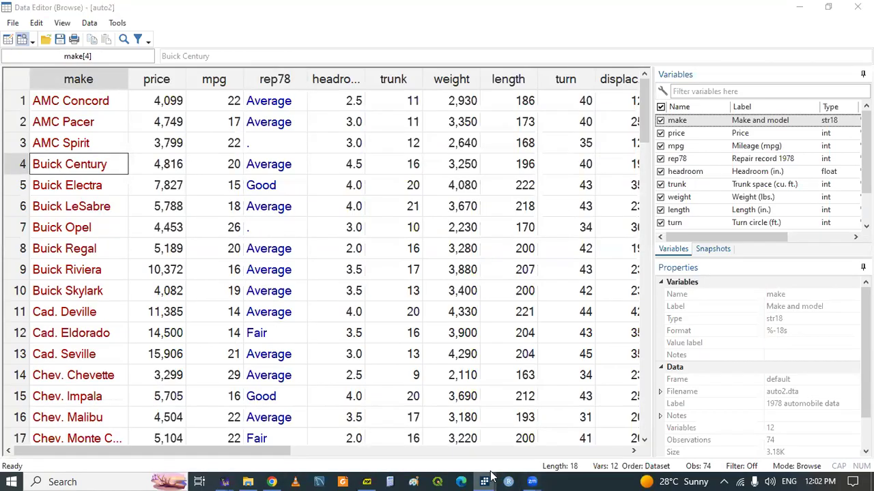
# Step: Return to the do-file and remove the make variable from the inspect command on line 196
pyautogui.click(420, 429)
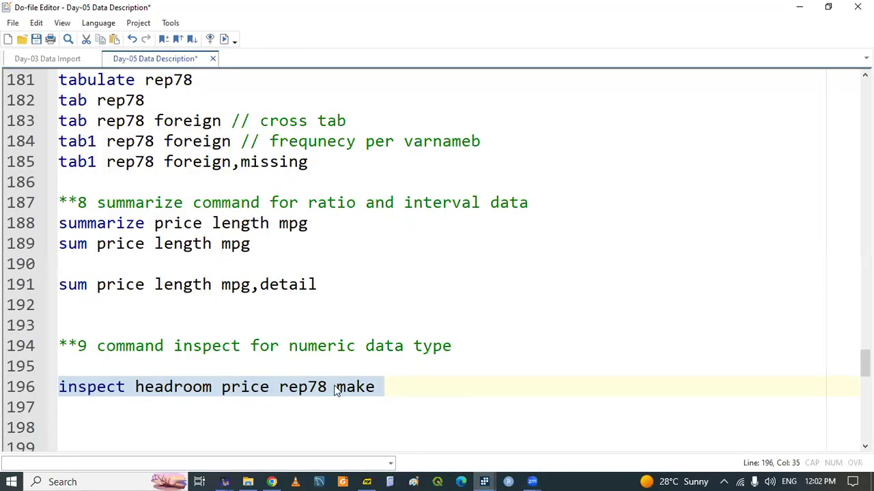
pyautogui.click(283, 407)
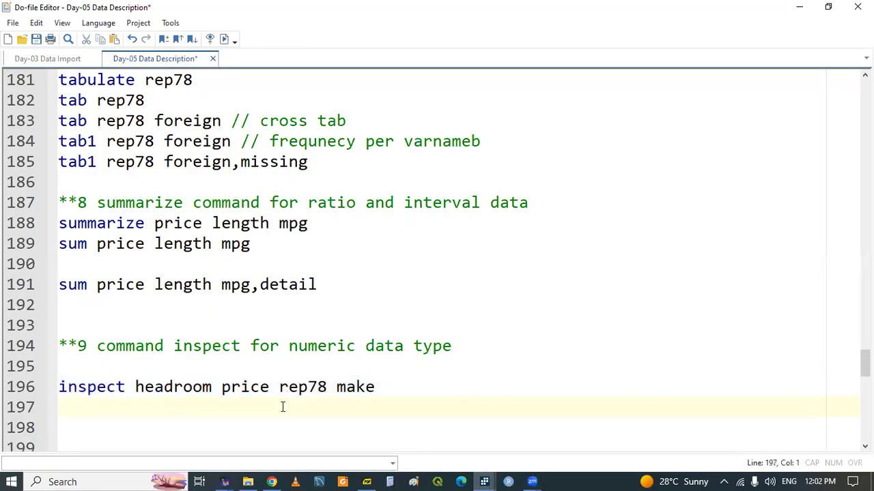
pyautogui.doubleClick(338, 387)
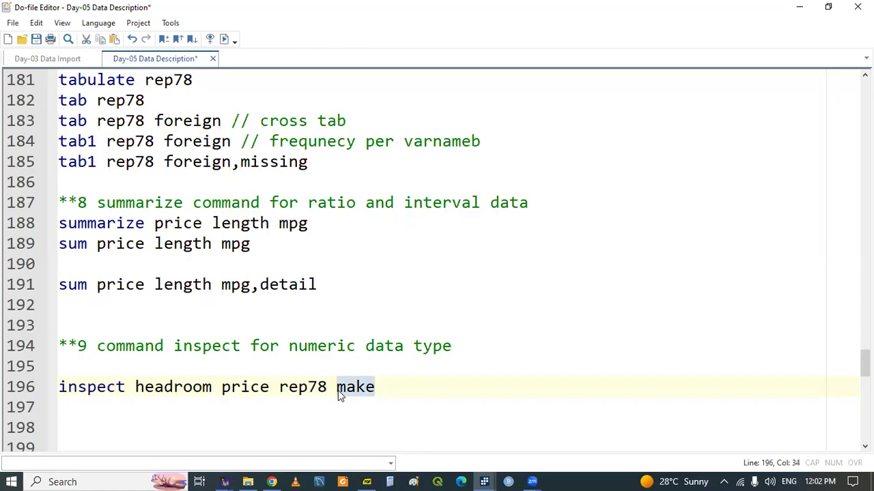
pyautogui.press('Delete')
# Step: Write "inspect make // not suitable for string" on line 197, directly below the other inspect command
pyautogui.press('Down')
pyautogui.write('ins')
pyautogui.press('Down')
pyautogui.press('Return')
pyautogui.write('make')
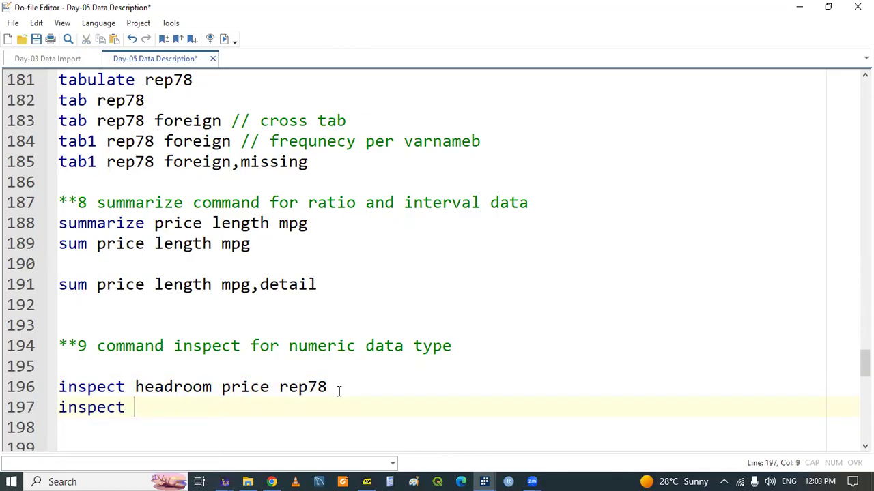
pyautogui.write('// ')
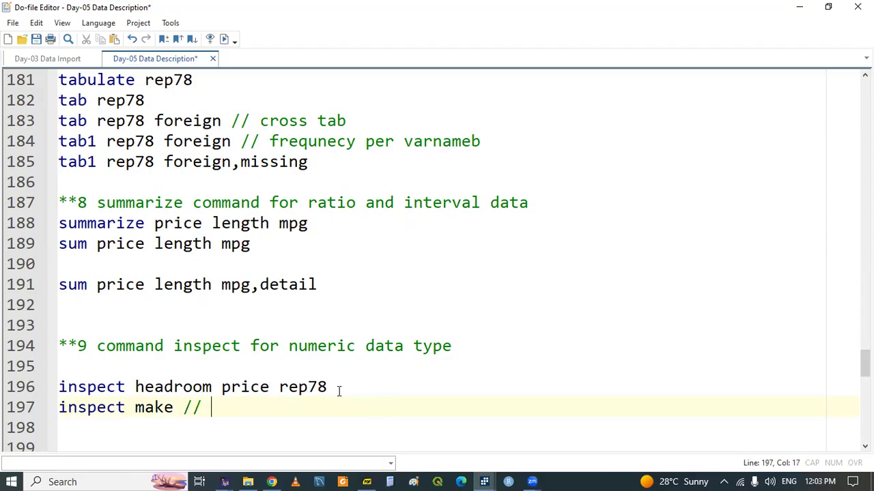
pyautogui.write('not sui')
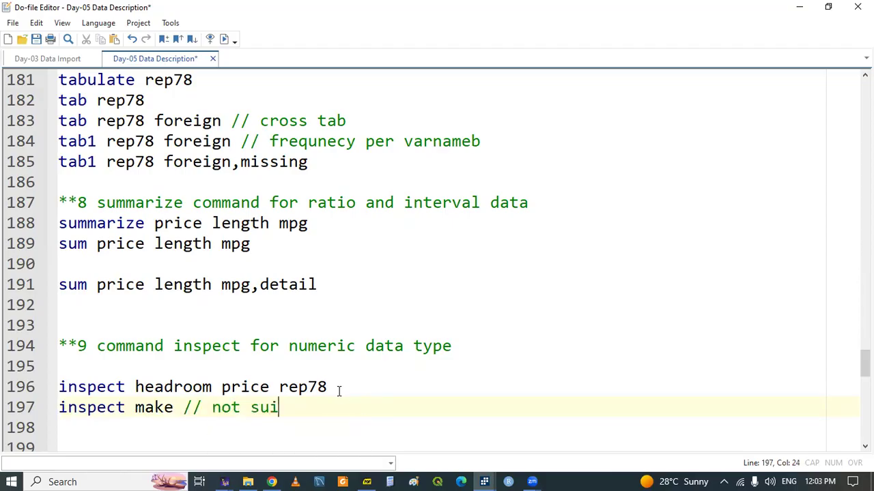
pyautogui.write('table for')
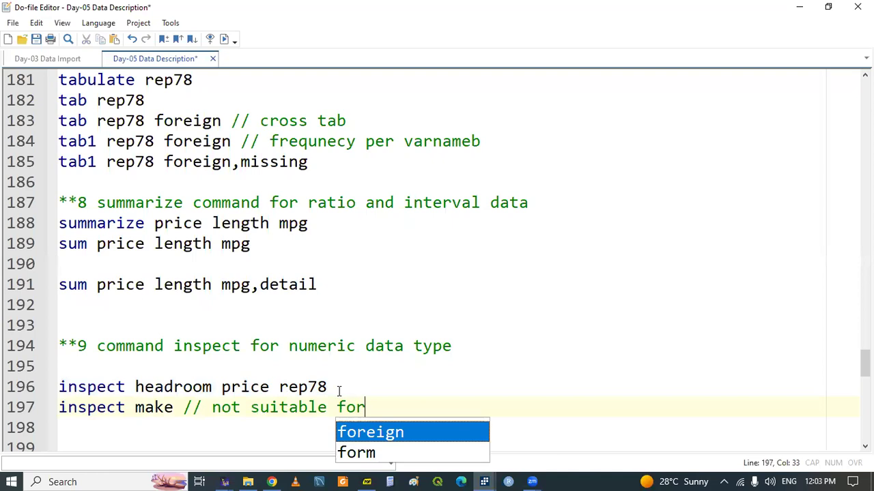
pyautogui.write(' string')
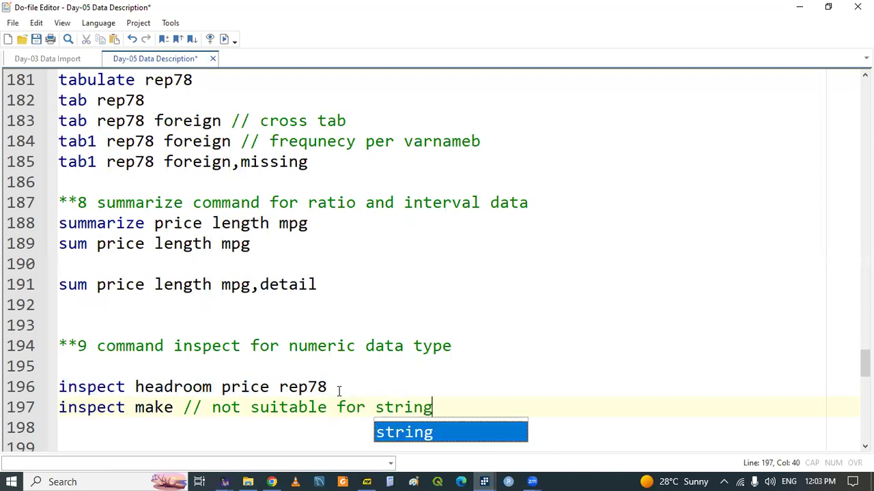
# Step: Add blank lines below the inspect commands and write "codebook make" on line 198
pyautogui.press('Return')
pyautogui.press('Return')
pyautogui.press('Down')
pyautogui.press('Down')
pyautogui.press('Up')
pyautogui.press('Up')
pyautogui.press('Up')
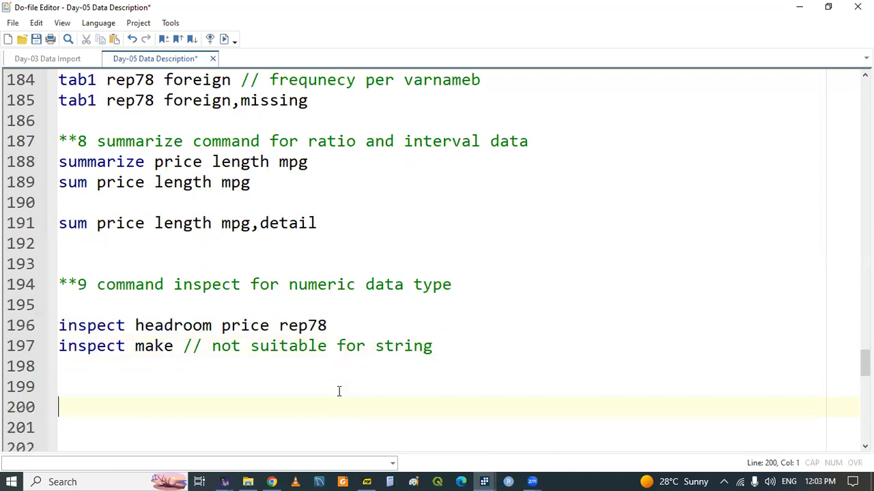
pyautogui.write('cod')
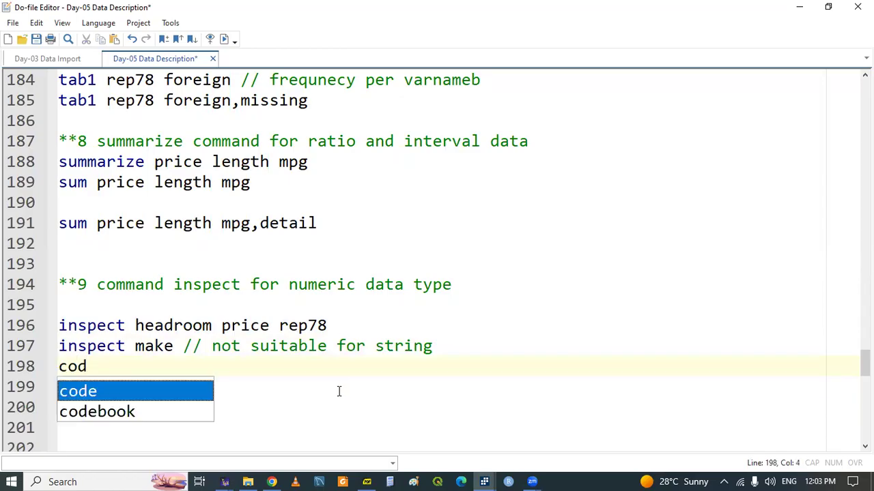
pyautogui.press('Down')
pyautogui.press('Return')
pyautogui.write('make')
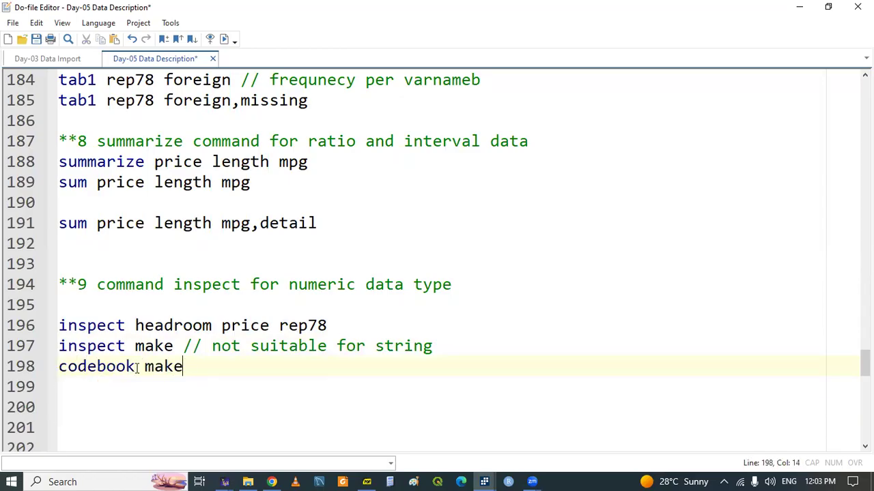
# Step: Run the "codebook make" line and check the missing-value count in its output
pyautogui.doubleClick(102, 366)
pyautogui.moveTo(102, 366); pyautogui.dragTo(181, 369)
pyautogui.hotkey('ctrl', 'd')
pyautogui.moveTo(484, 477)
pyautogui.click(288, 414)
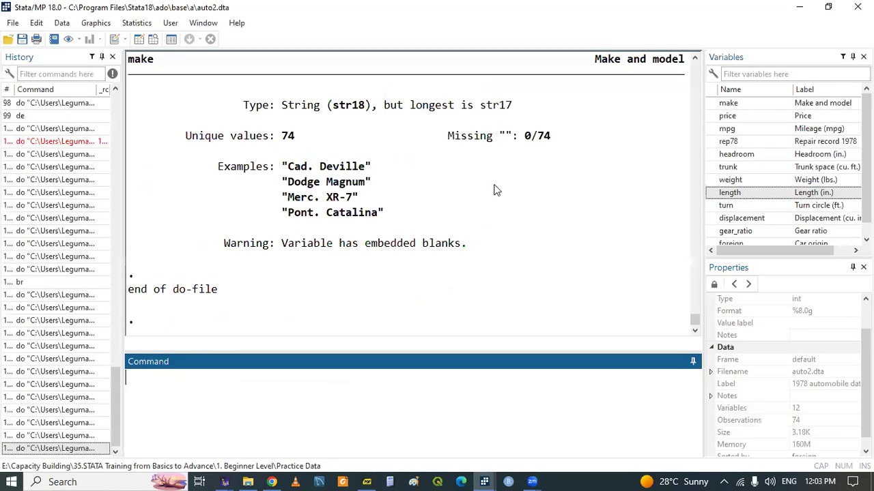
pyautogui.doubleClick(509, 137)
pyautogui.moveTo(525, 136); pyautogui.dragTo(530, 139)
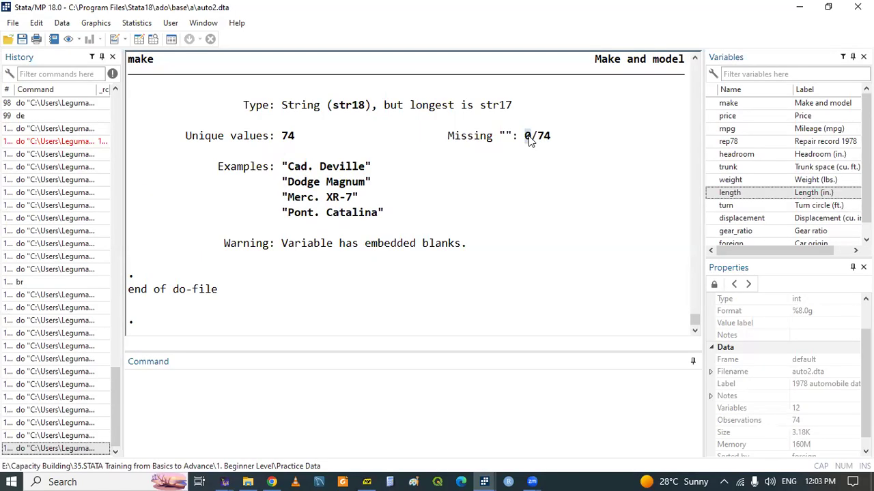
# Step: Return to the do-file, add blank lines below the codebook command and write the comment "**10 compare command" on line 201
pyautogui.moveTo(484, 479)
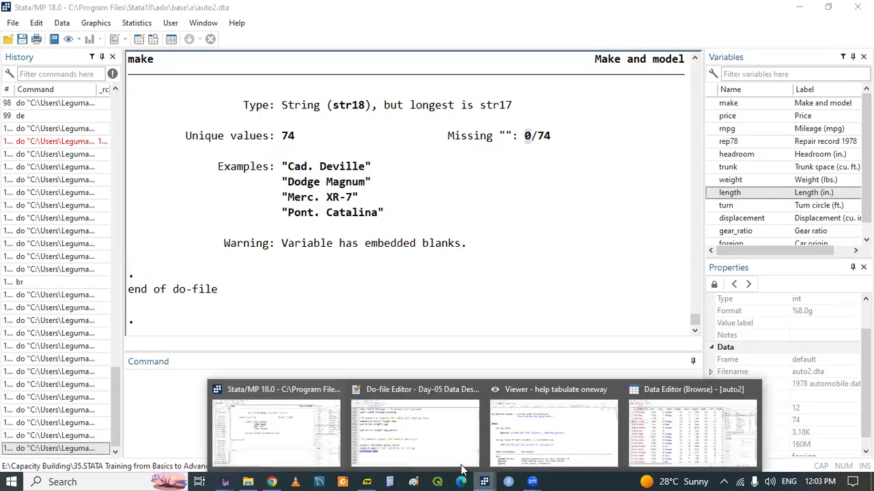
pyautogui.click(451, 444)
pyautogui.press('Return')
pyautogui.press('Return')
pyautogui.press('Return')
pyautogui.press('Return')
pyautogui.press('Return')
pyautogui.press('Up')
pyautogui.press('Up')
pyautogui.press('Up')
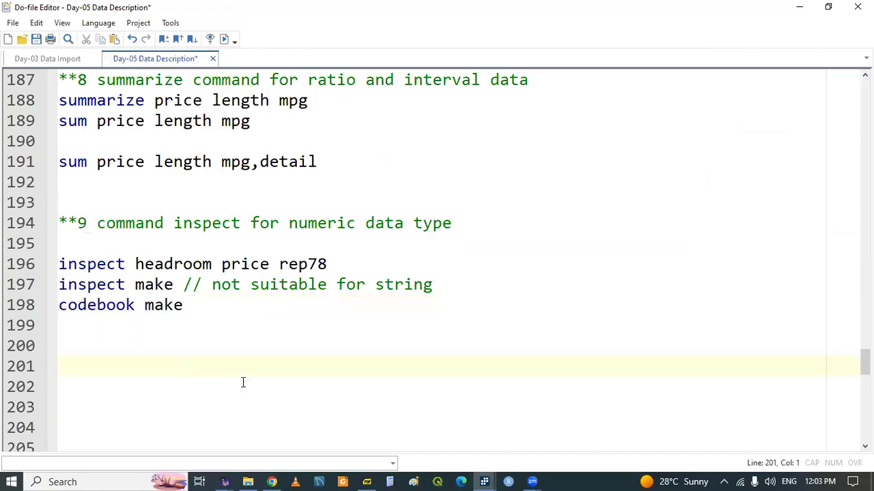
pyautogui.write('**10 compa')
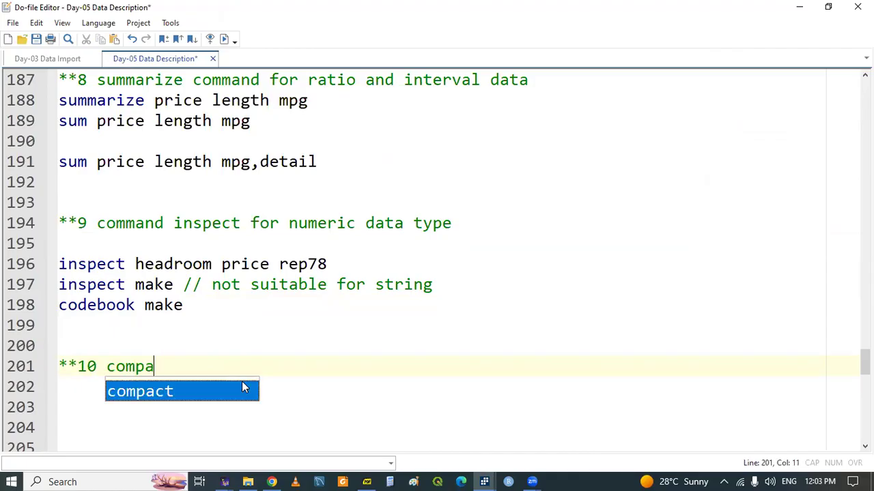
pyautogui.write('re command')
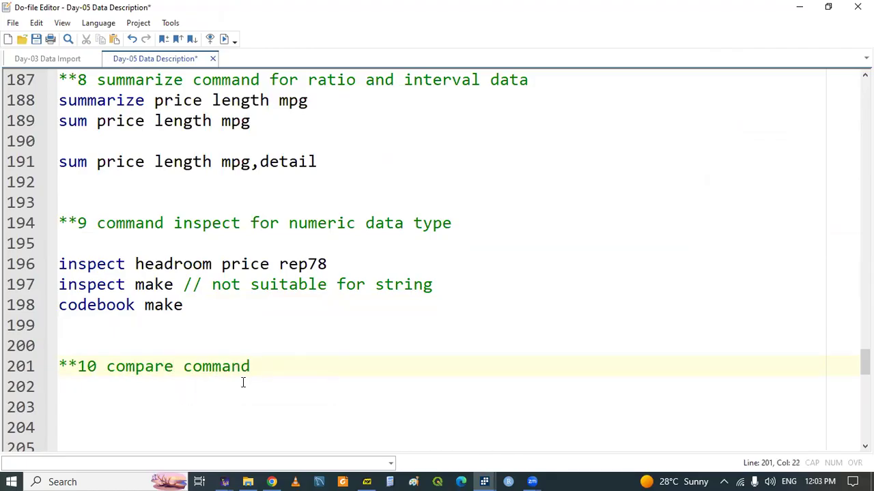
# Step: Write "help compare" on line 202, directly below the compare command comment
pyautogui.press('Return')
pyautogui.write('help')
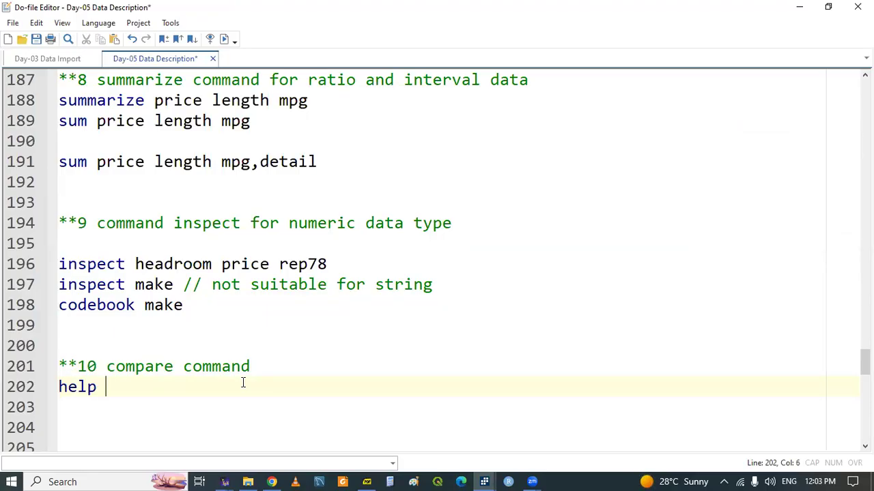
pyautogui.write('com')
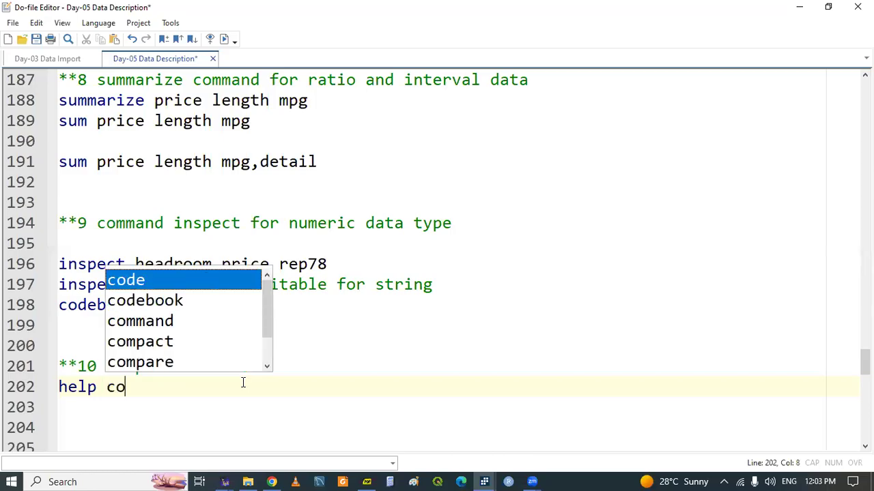
pyautogui.press('Down')
pyautogui.press('Down')
pyautogui.press('Return')
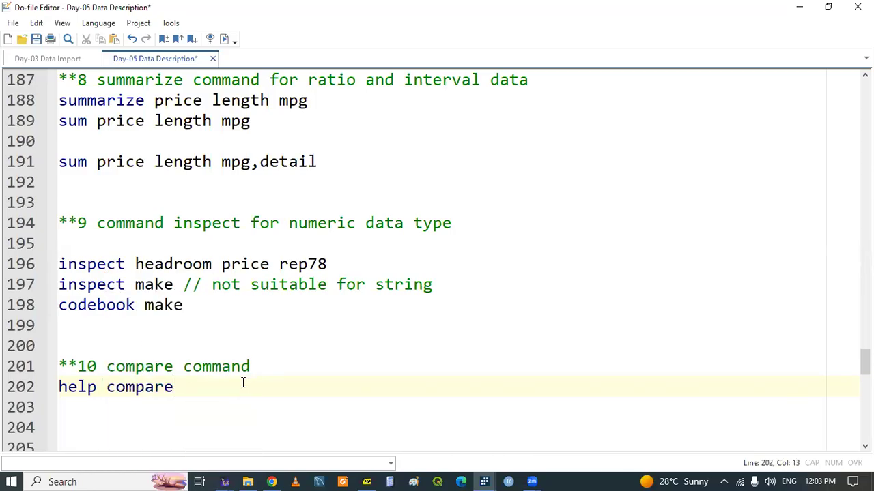
# Step: Run the "help compare" line and read the syntax, description and example in the help page
pyautogui.tripleClick(140, 388)
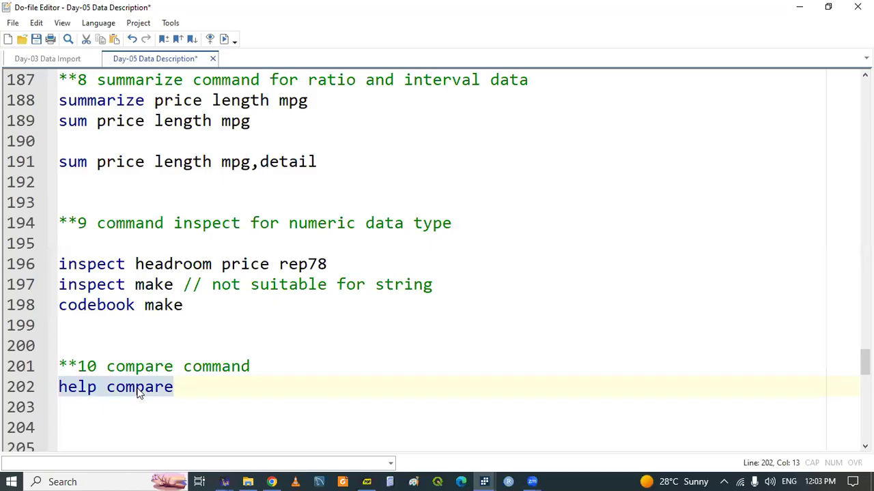
pyautogui.hotkey('ctrl', 'd')
pyautogui.scroll(-5, 705, 295)
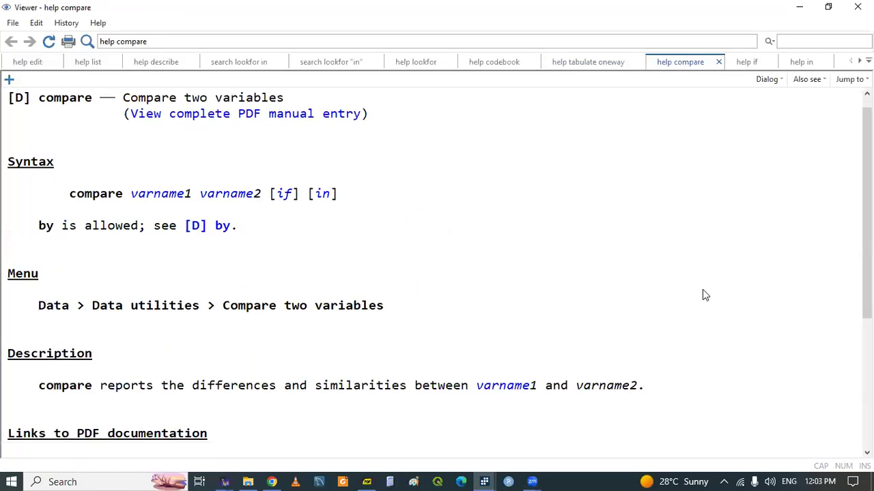
pyautogui.scroll(5, 703, 290)
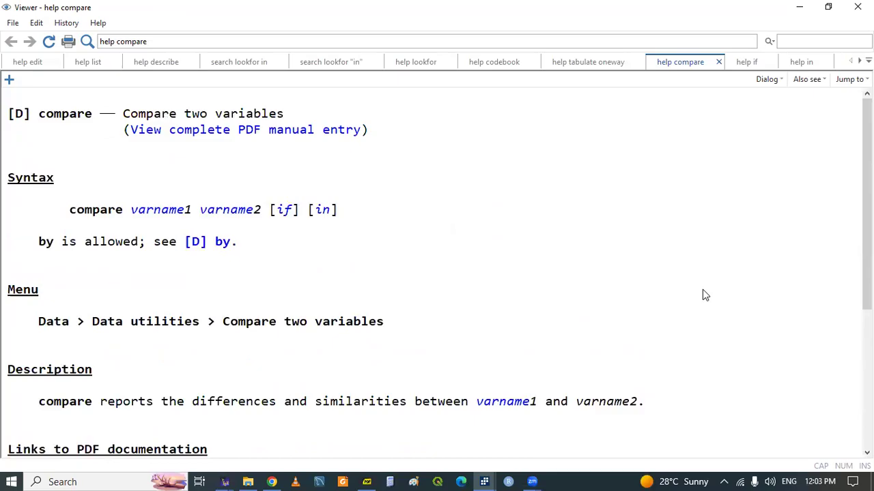
pyautogui.scroll(-1, 705, 295)
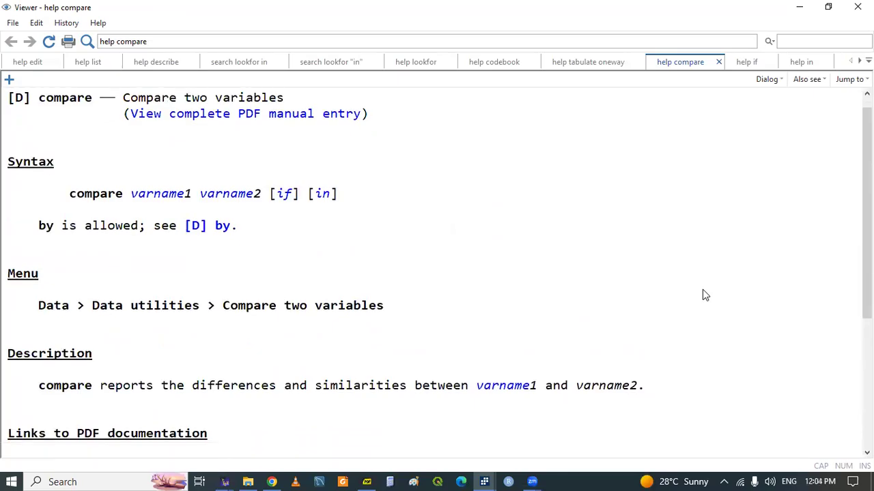
pyautogui.scroll(-5, 705, 295)
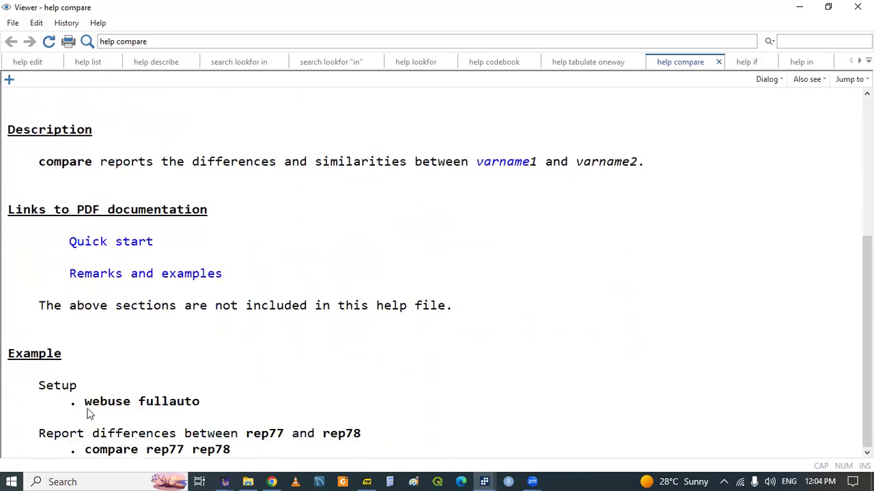
# Step: Copy the setup command "webuse fullauto" from the example section of the compare help page
pyautogui.moveTo(87, 407); pyautogui.dragTo(196, 409)
pyautogui.rightClick(196, 408)
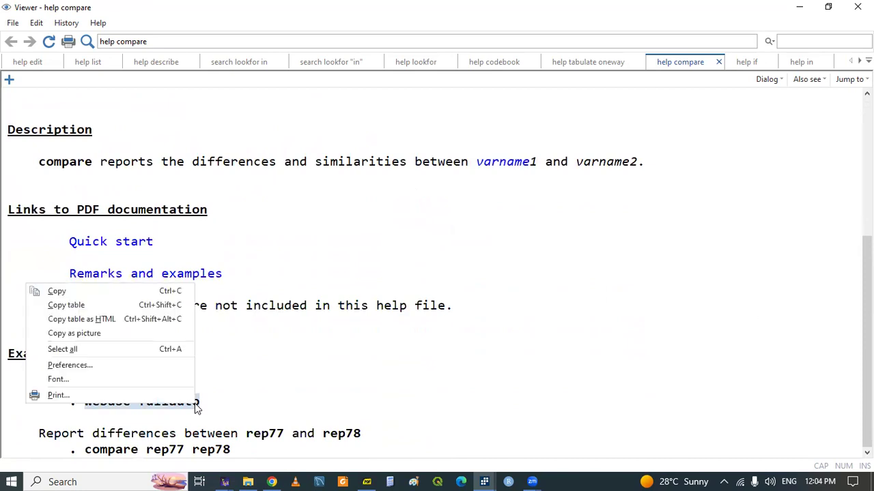
pyautogui.click(72, 293)
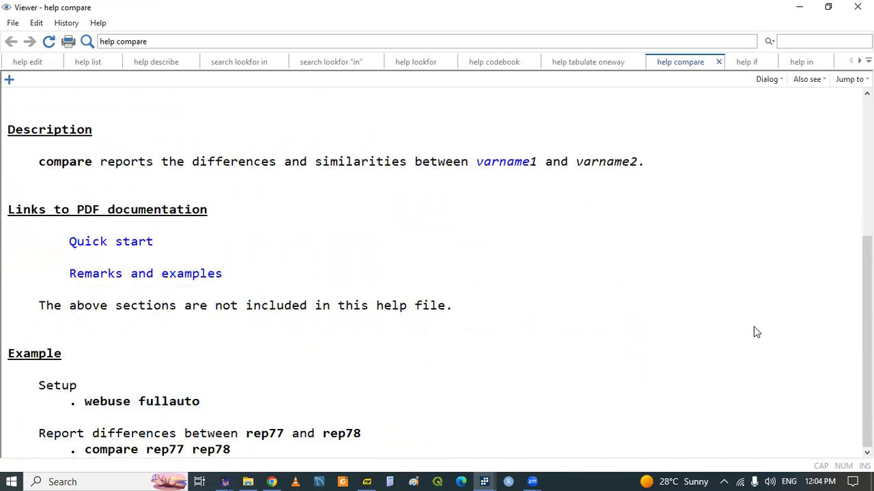
# Step: Return to the do-file and write "frame create AUTO" on line 16, one blank line below the BIRTH frame commands
pyautogui.moveTo(484, 477)
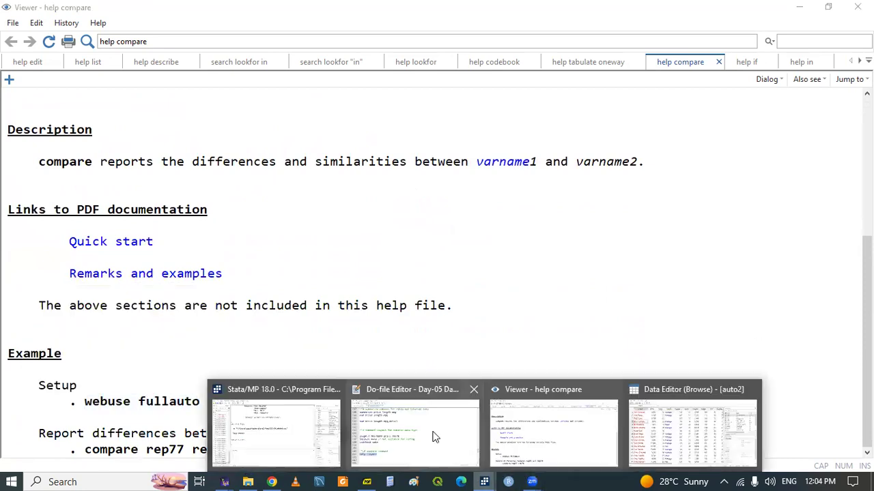
pyautogui.click(433, 437)
pyautogui.scroll(20, 437, 259)
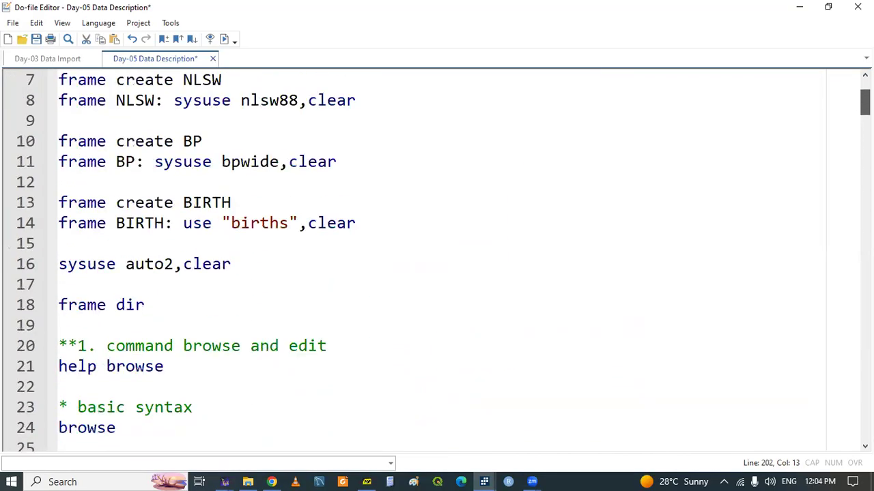
pyautogui.click(101, 239)
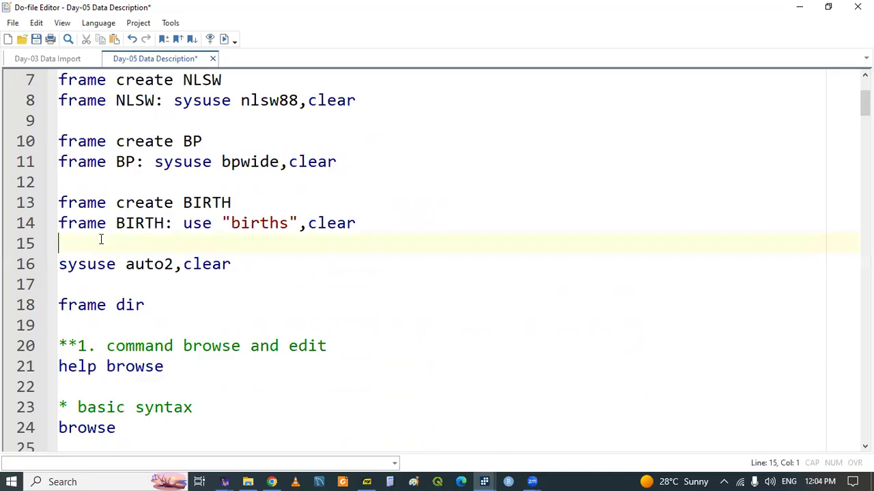
pyautogui.press('Return')
pyautogui.press('Return')
pyautogui.press('Up')
pyautogui.write('frame cr')
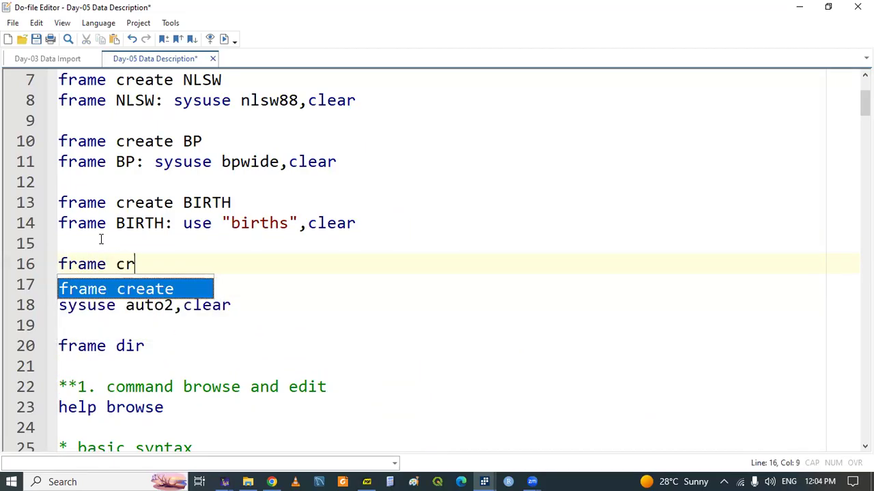
pyautogui.press('Return')
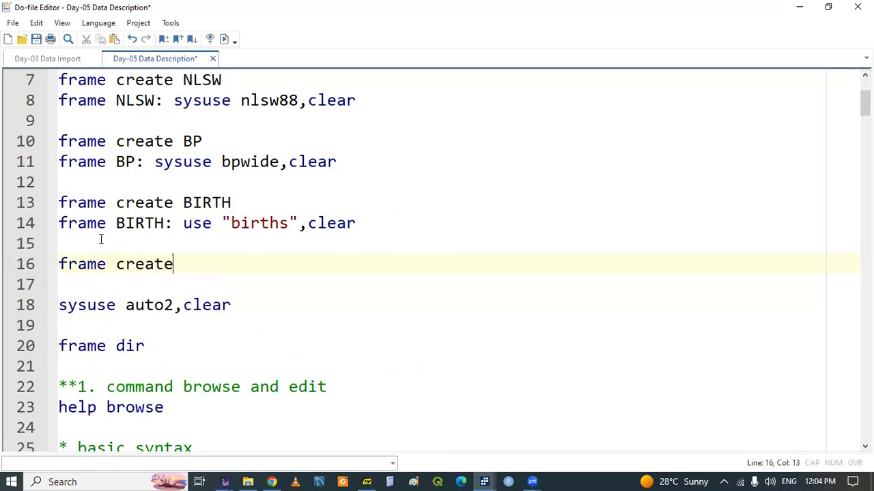
pyautogui.write('AUTO')
pyautogui.press('Return')
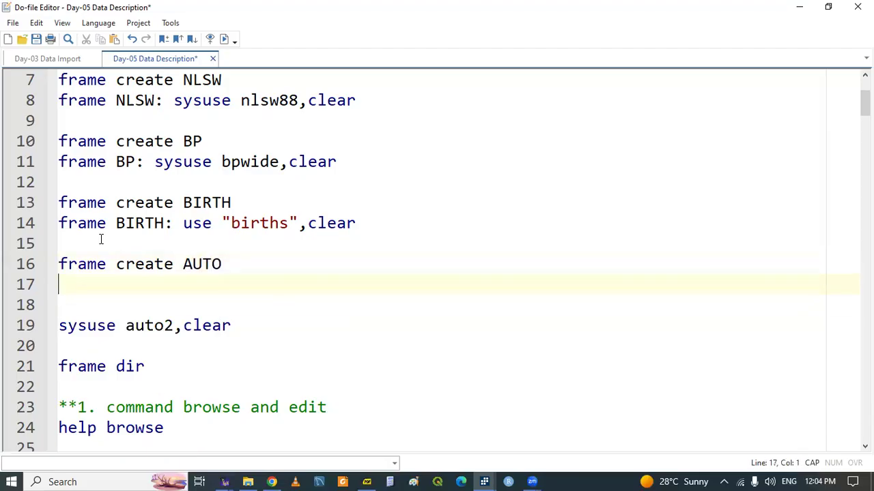
# Step: Write "frame AUTO: webuse fullauto" on line 17, using the copied setup command
pyautogui.write('FR')
pyautogui.press('BackSpace')
pyautogui.press('BackSpace')
pyautogui.press('capslock')
pyautogui.write('fra')
pyautogui.press('Down')
pyautogui.press('Down')
pyautogui.press('Down')
pyautogui.press('Return')
pyautogui.write('a')
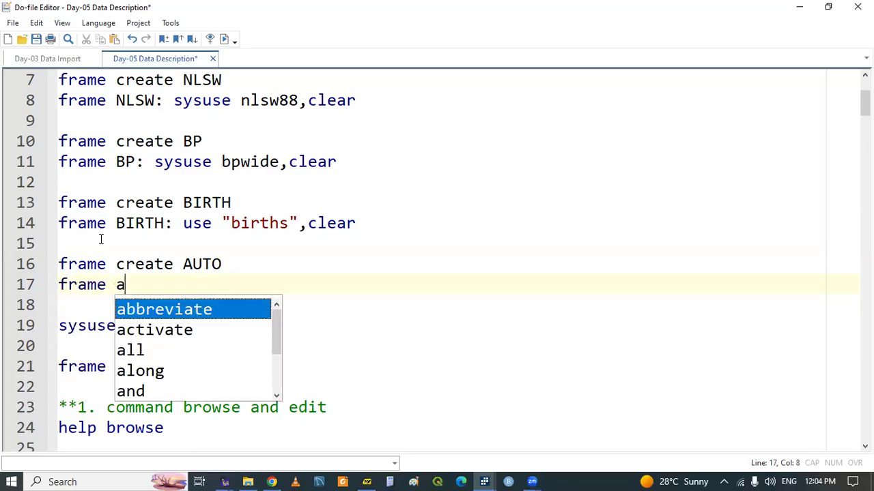
pyautogui.write('u')
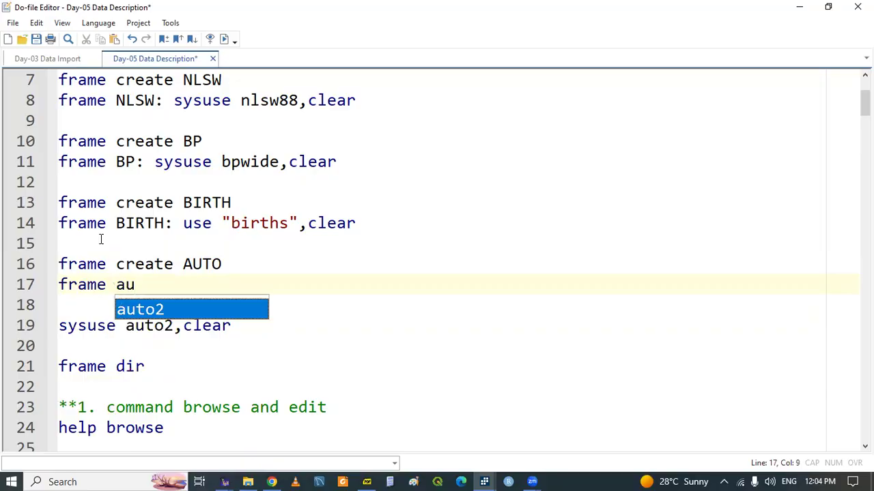
pyautogui.press('BackSpace')
pyautogui.press('BackSpace')
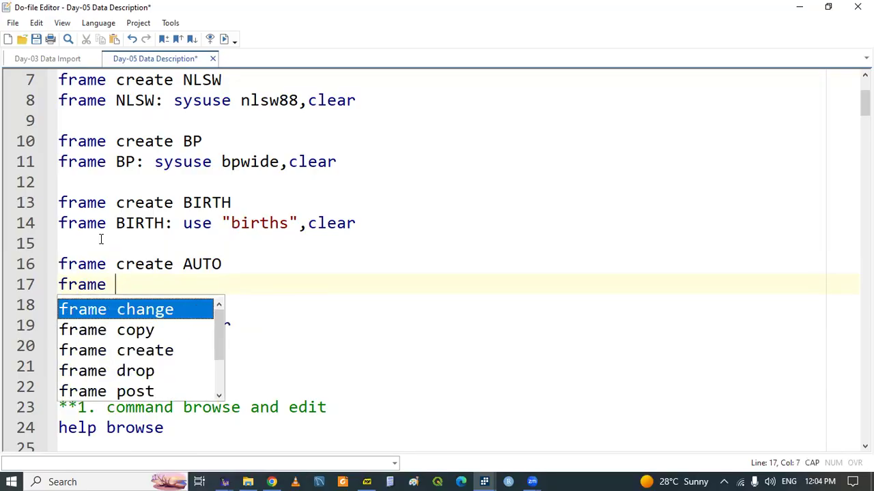
pyautogui.write('AU')
pyautogui.press('Return')
pyautogui.write(',')
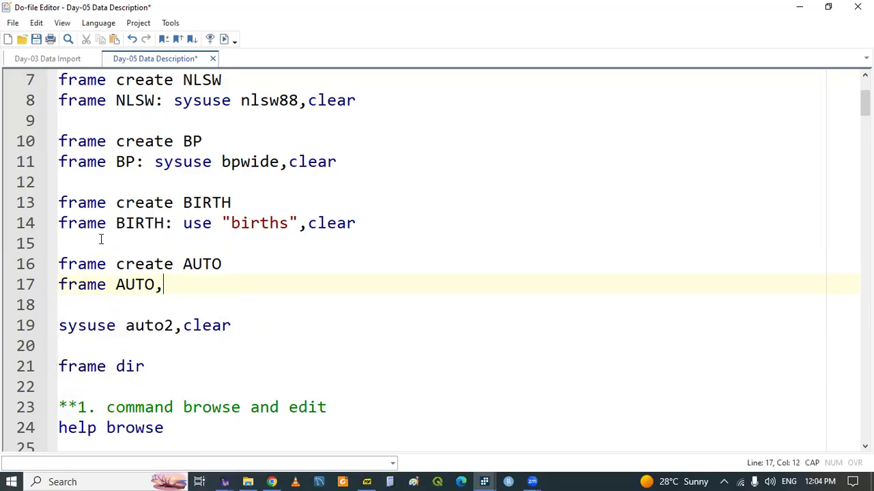
pyautogui.press('BackSpace')
pyautogui.write(':')
pyautogui.press('BackSpace')
pyautogui.press('BackSpace')
pyautogui.press('capslock')
pyautogui.write(': webuse fullauto')
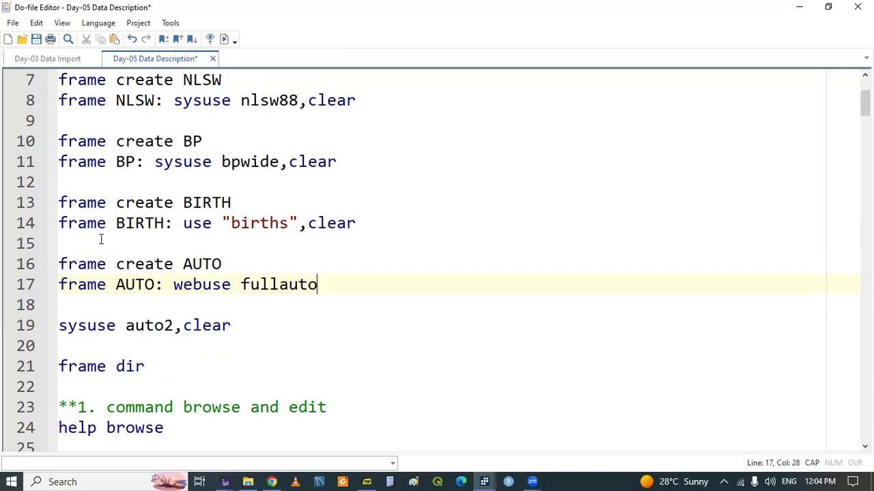
# Step: Add the ",clear" option to the end of the webuse fullauto line
pyautogui.write(',CL')
pyautogui.press('BackSpace')
pyautogui.press('BackSpace')
pyautogui.press('capslock')
pyautogui.write('cle')
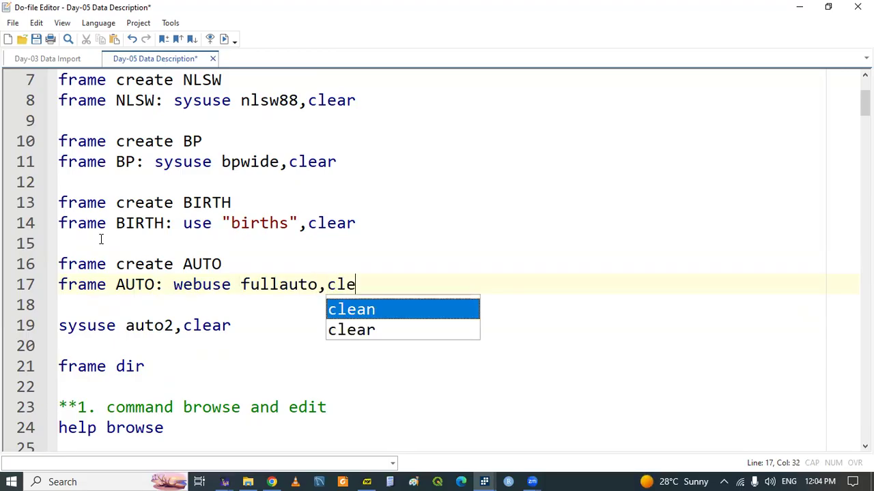
pyautogui.press('Down')
pyautogui.press('Return')
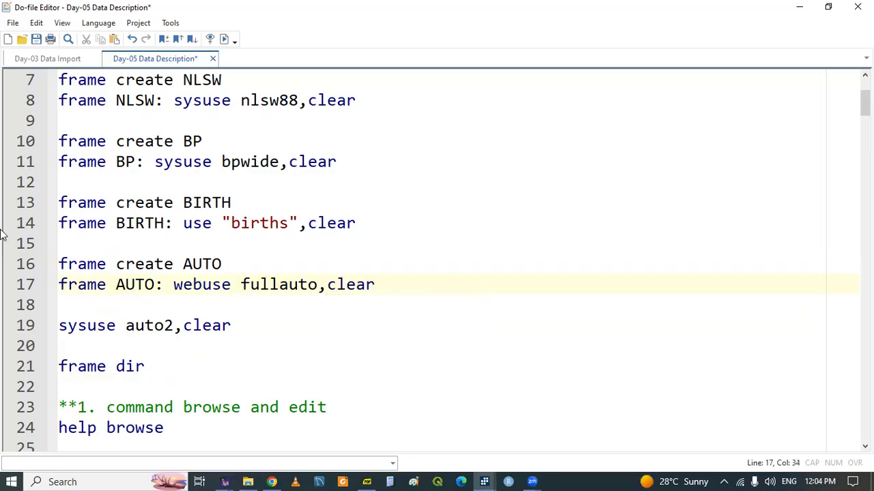
# Step: Run the two AUTO frame lines together and check their output in the results window
pyautogui.moveTo(60, 264); pyautogui.dragTo(290, 305)
pyautogui.hotkey('ctrl', 'd')
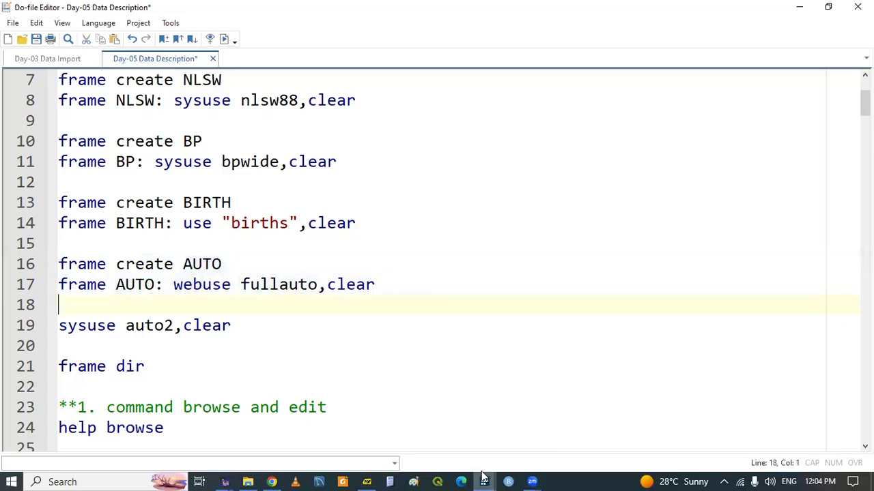
pyautogui.click(484, 480)
pyautogui.click(299, 421)
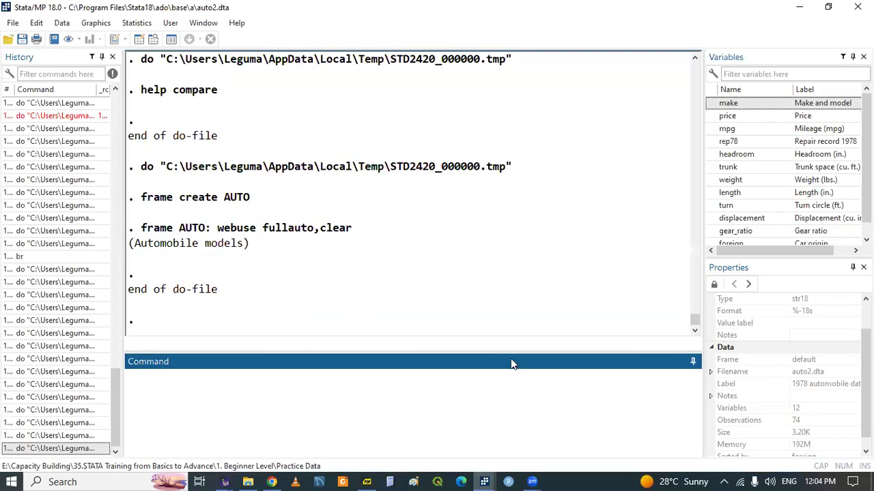
# Step: Return to the compare section of the do-file and write "frame change AUTO" on line 207
pyautogui.moveTo(485, 477)
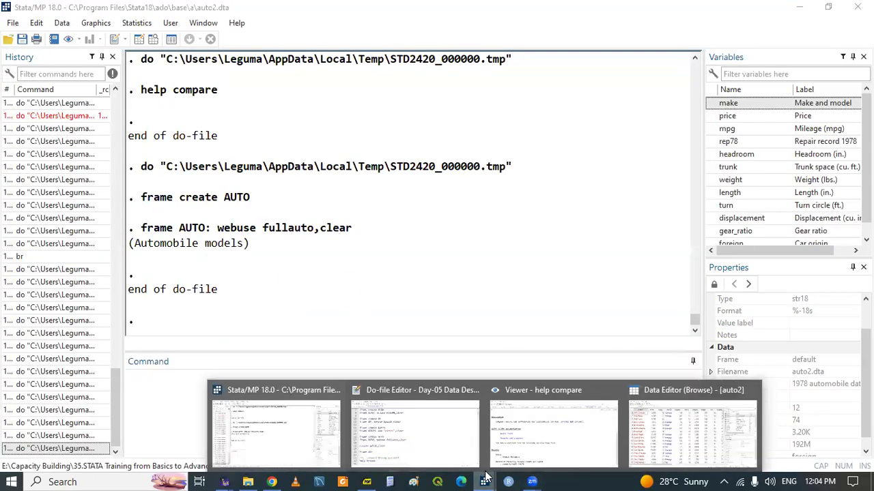
pyautogui.click(454, 448)
pyautogui.moveTo(865, 103); pyautogui.dragTo(864, 374)
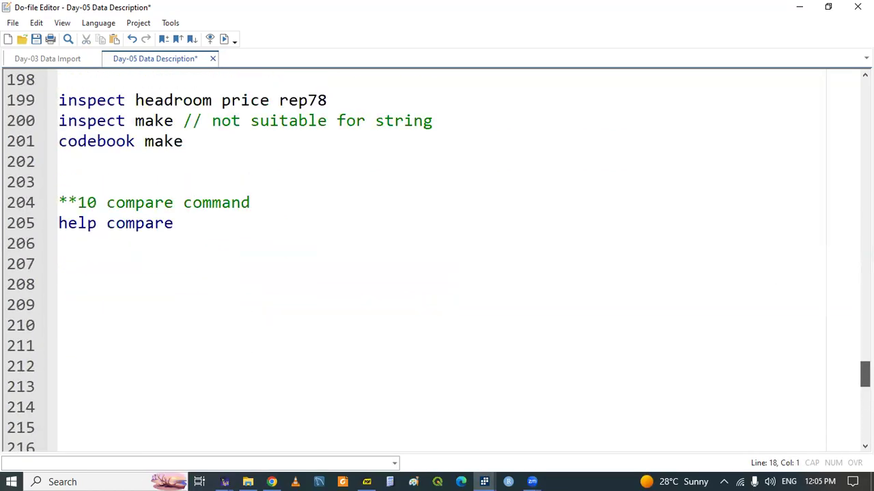
pyautogui.click(99, 262)
pyautogui.write('frame change au')
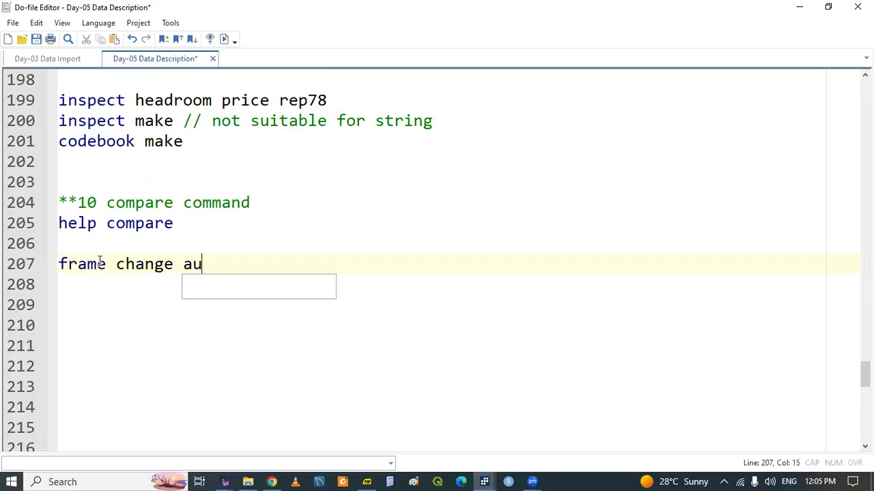
pyautogui.press('BackSpace')
pyautogui.press('BackSpace')
pyautogui.write('AUTO')
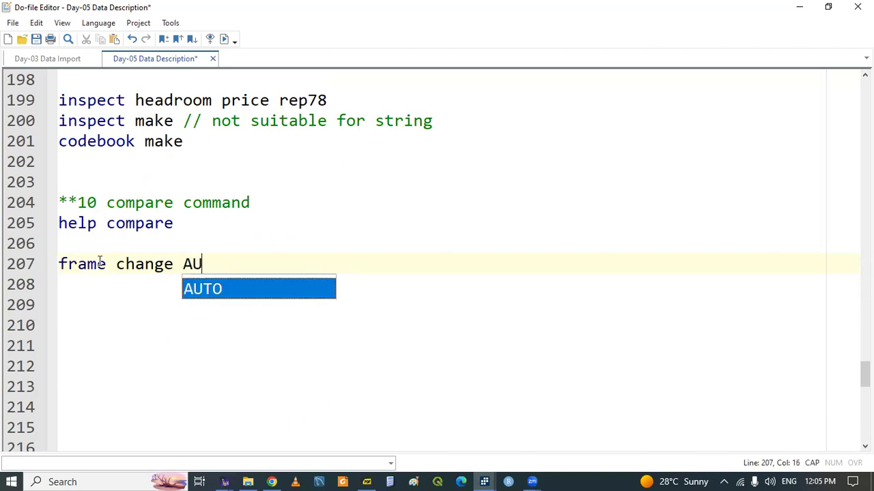
# Step: Run the "frame change AUTO" line and view the fullauto data in the Data Editor
pyautogui.doubleClick(86, 266)
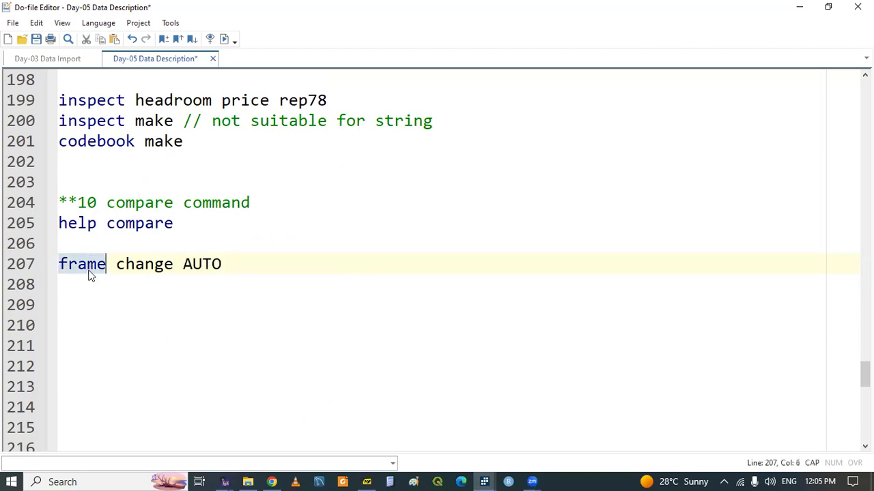
pyautogui.hotkey('shift', 'End')
pyautogui.click(486, 477)
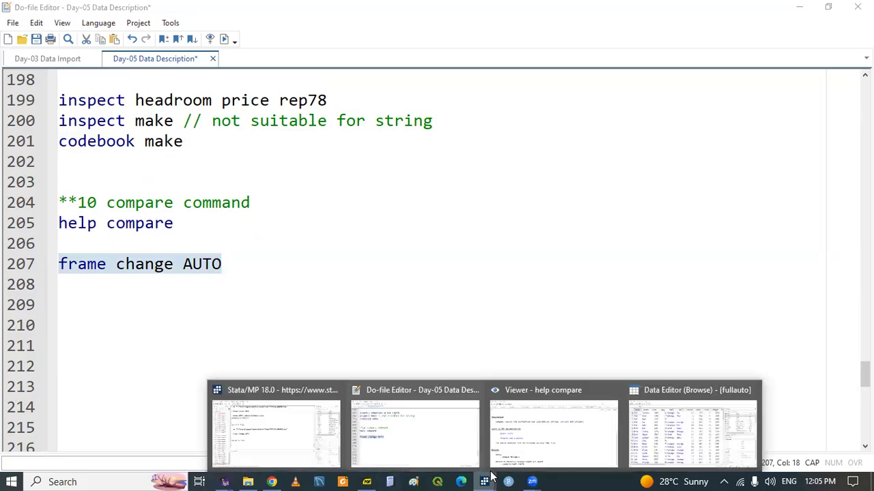
pyautogui.click(667, 430)
pyautogui.click(453, 212)
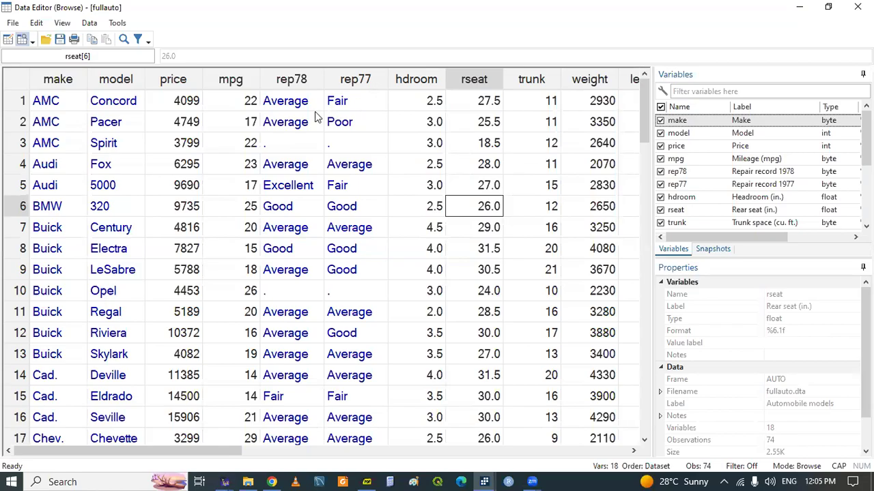
# Step: Check the frame change output in the main Stata window and return to the do-file
pyautogui.click(437, 480)
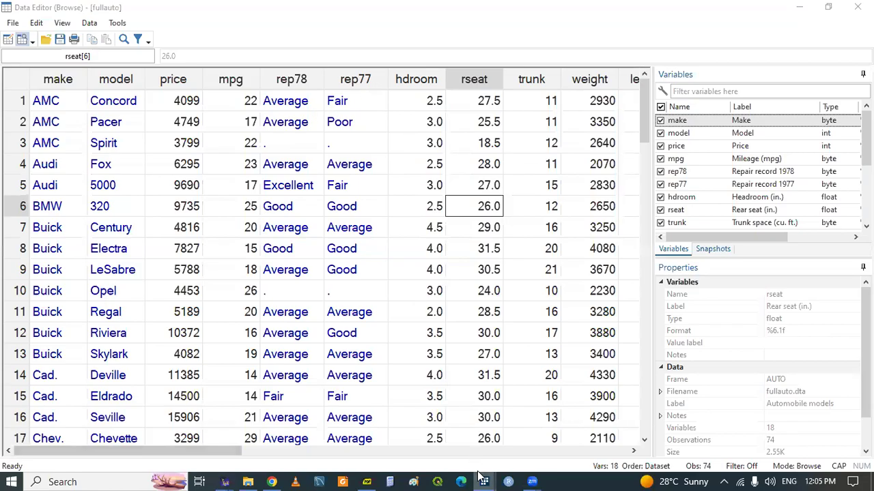
pyautogui.click(259, 436)
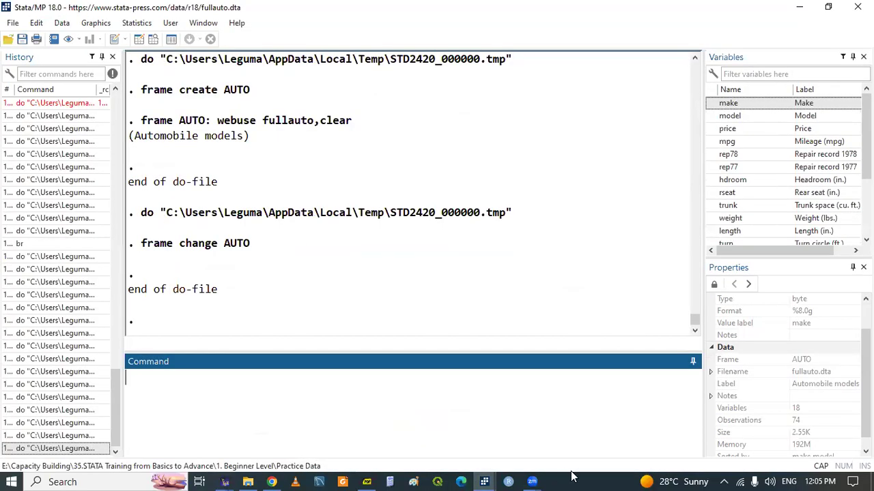
pyautogui.click(485, 482)
pyautogui.click(422, 429)
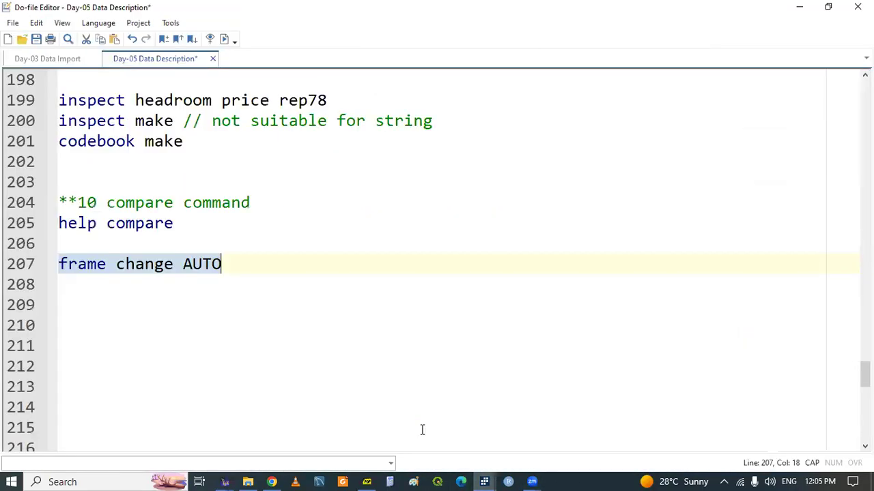
# Step: Start a compare command on line 209 of the do-file, below the frame change line
pyautogui.click(89, 299)
pyautogui.write('COM')
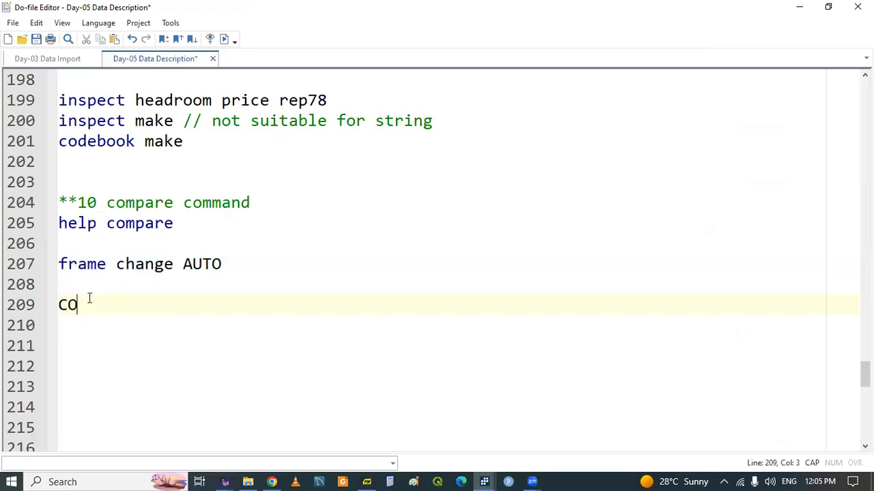
pyautogui.press('BackSpace')
pyautogui.press('BackSpace')
pyautogui.press('BackSpace')
pyautogui.write('com')
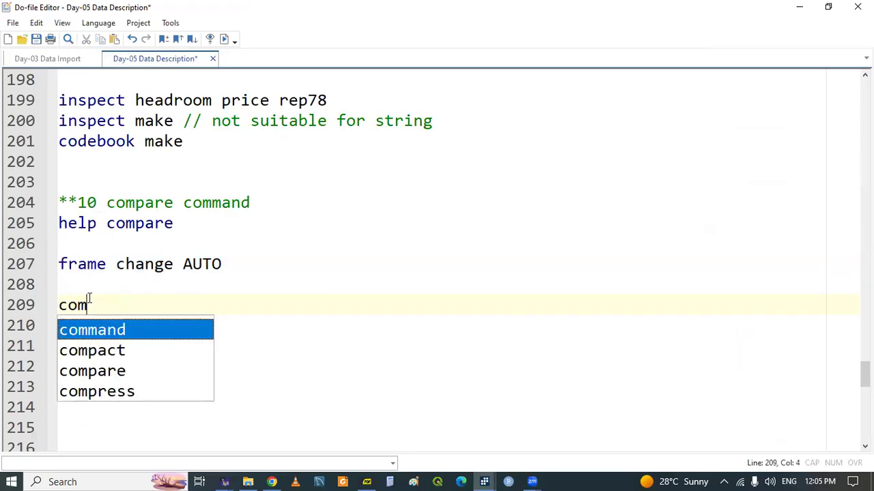
pyautogui.write('p')
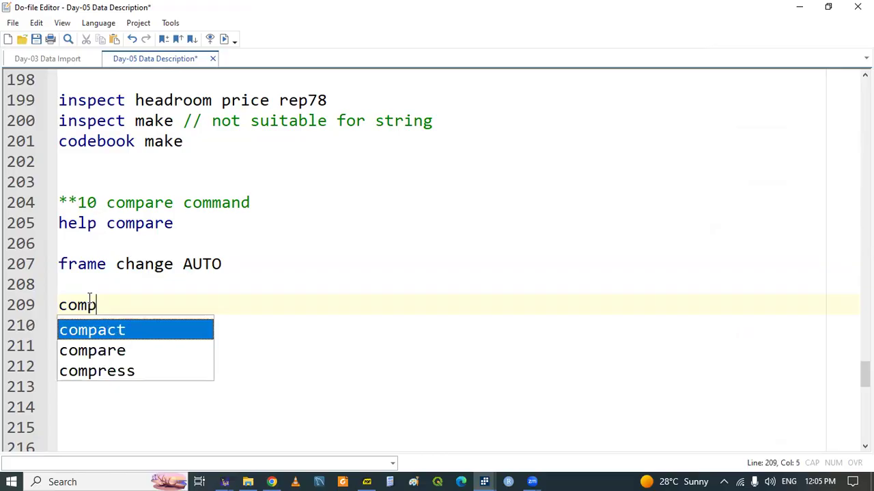
pyautogui.press('Down')
pyautogui.press('Return')
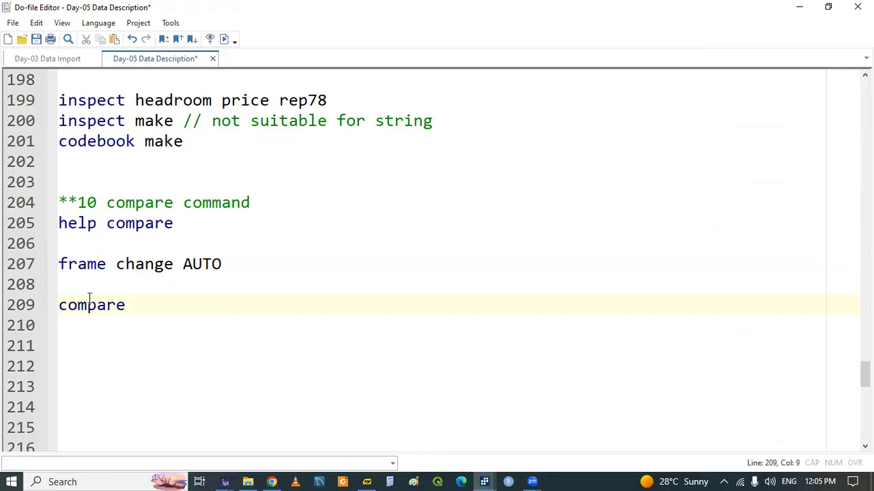
# Step: Copy the variable names rep78 and rep77 from the main Stata window and complete the do-file line as "compare rep78 rep77"
pyautogui.moveTo(483, 481)
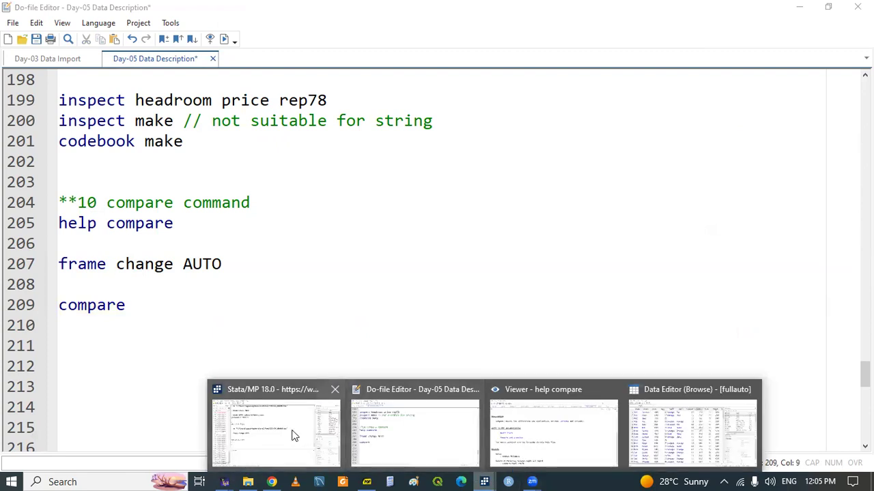
pyautogui.click(292, 432)
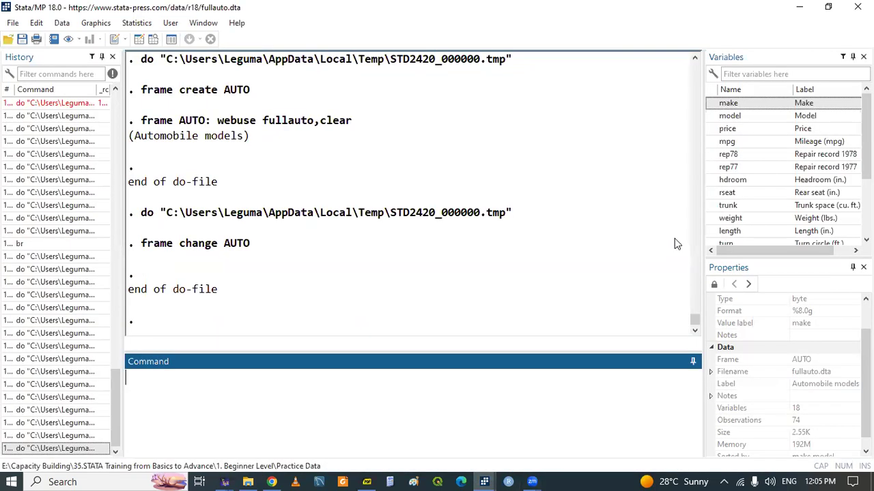
pyautogui.doubleClick(712, 155)
pyautogui.doubleClick(712, 168)
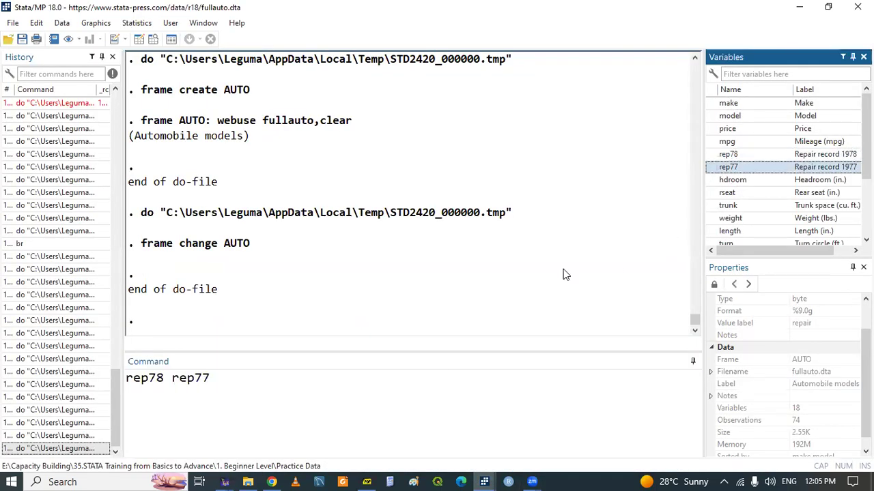
pyautogui.click(332, 408)
pyautogui.hotkey('ctrl', 'c')
pyautogui.press('BackSpace')
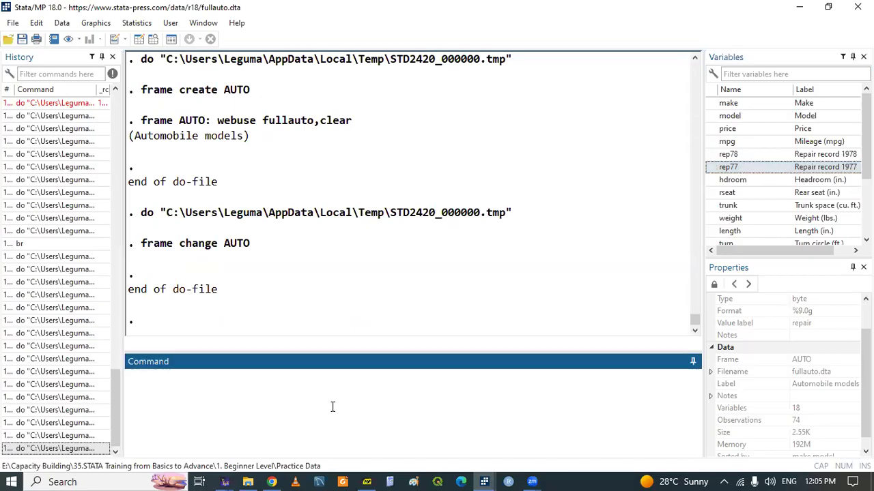
pyautogui.click(487, 478)
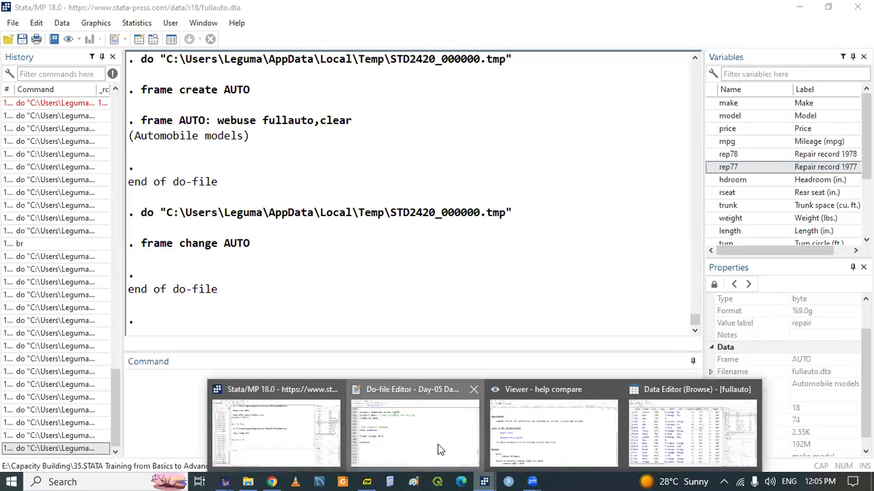
pyautogui.click(437, 445)
pyautogui.hotkey('ctrl', 'v')
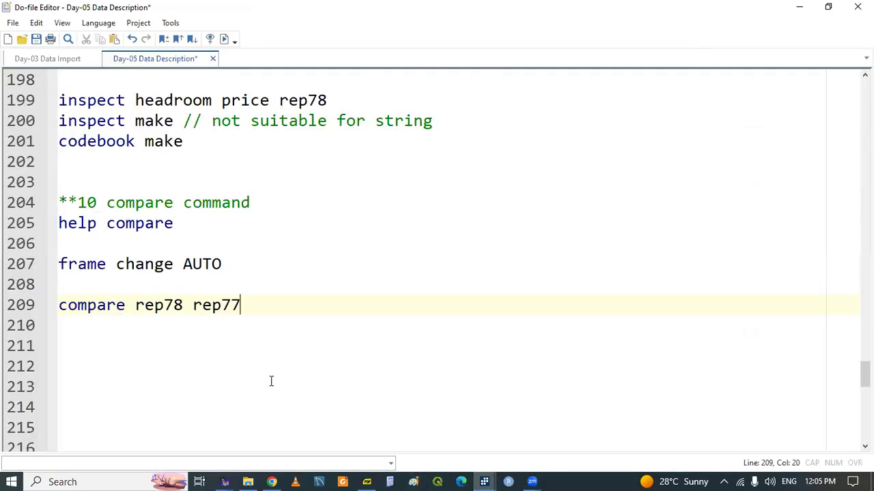
# Step: Run the "compare rep78 rep77" line and bring up its output in the main Stata window
pyautogui.doubleClick(102, 305)
pyautogui.hotkey('shift', 'End')
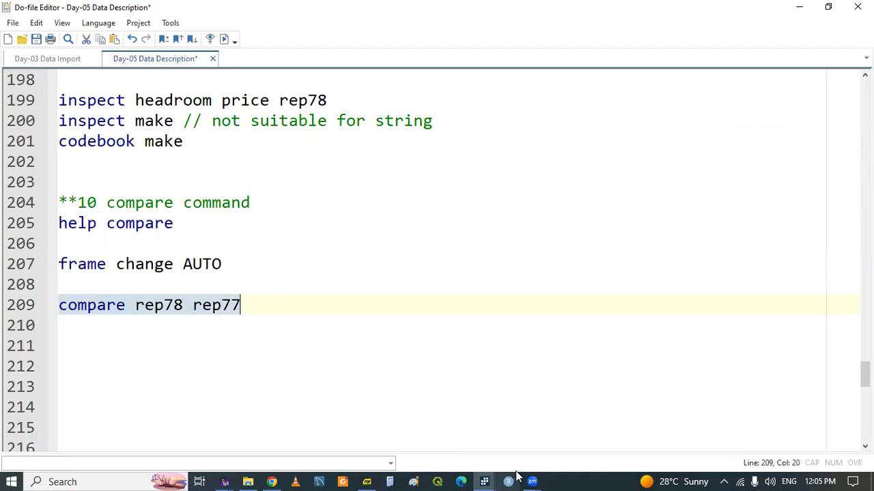
pyautogui.click(485, 480)
pyautogui.click(276, 430)
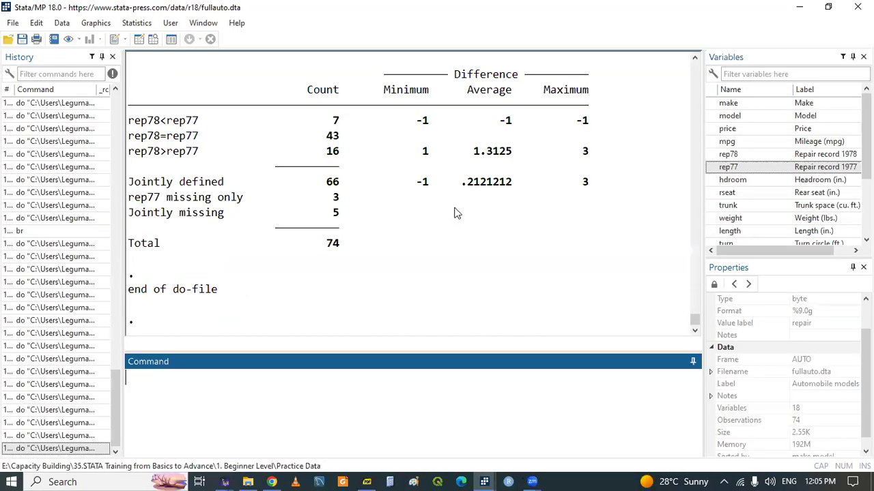
# Step: Examine the counts and differences in the rep78 and rep77 comparison table, and view the fullauto data in the Data Editor
pyautogui.click(694, 65)
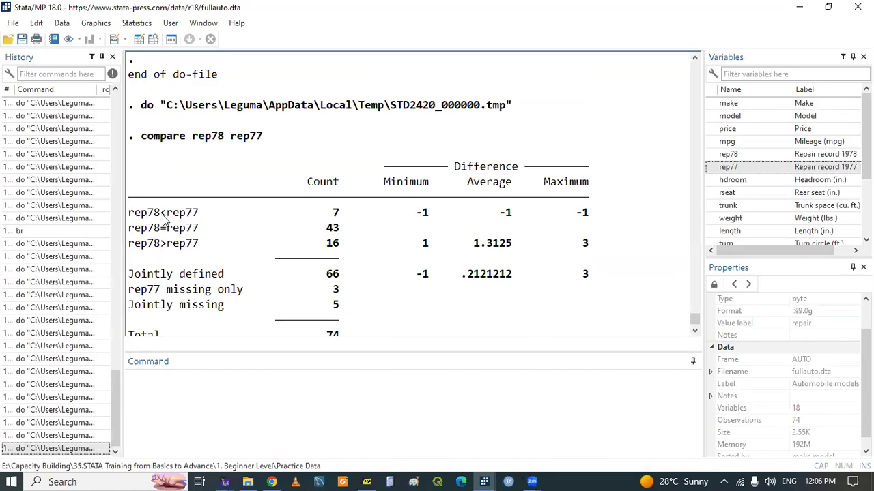
pyautogui.doubleClick(336, 214)
pyautogui.doubleClick(334, 230)
pyautogui.doubleClick(341, 249)
pyautogui.doubleClick(329, 276)
pyautogui.doubleClick(336, 292)
pyautogui.click(696, 332)
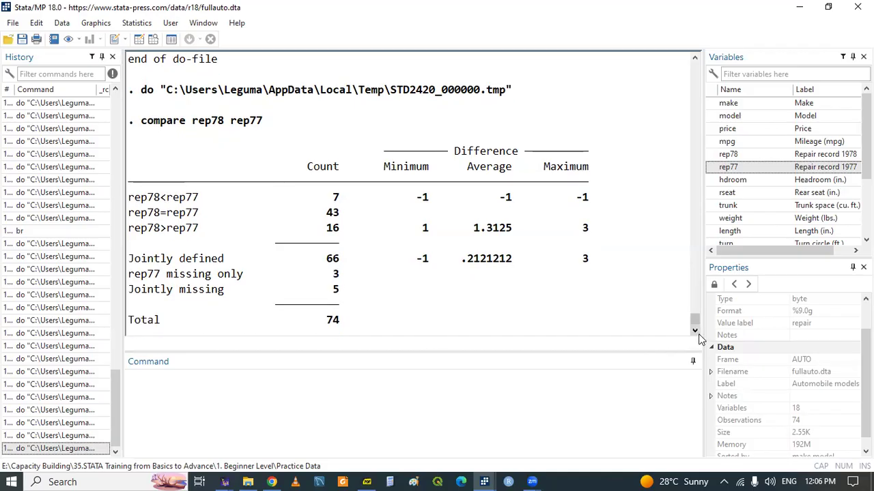
pyautogui.click(695, 331)
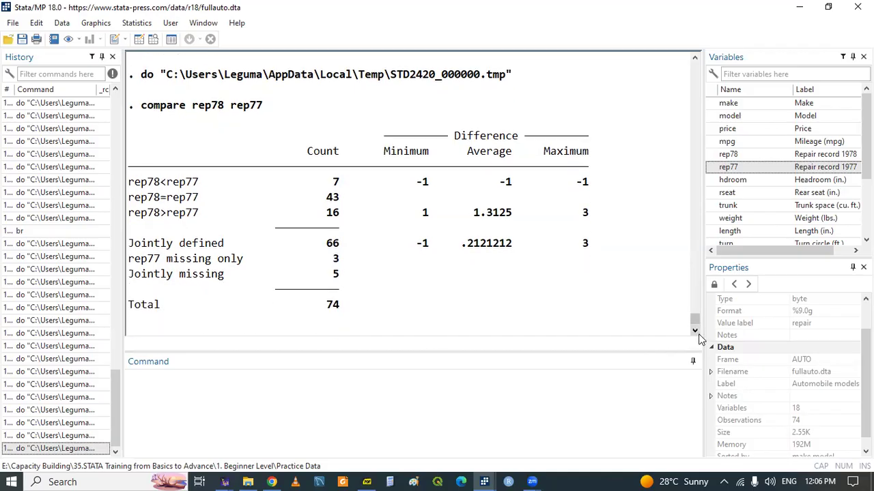
pyautogui.click(695, 332)
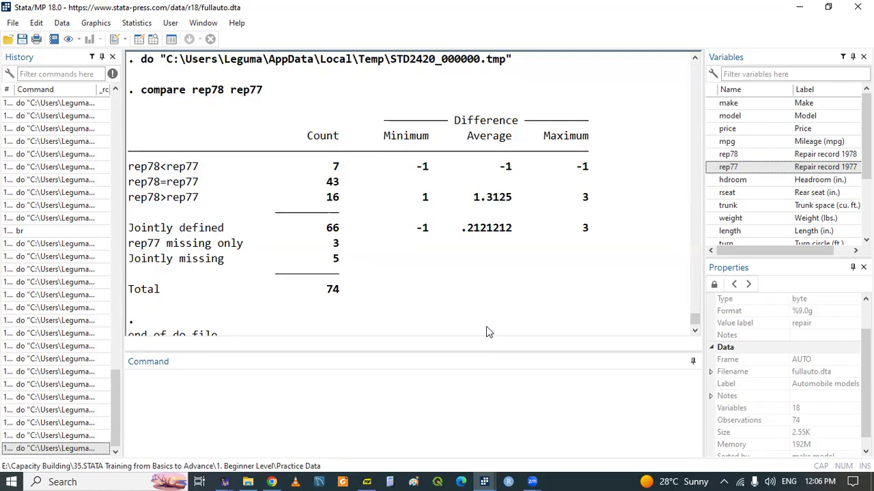
pyautogui.scroll(-1, 696, 333)
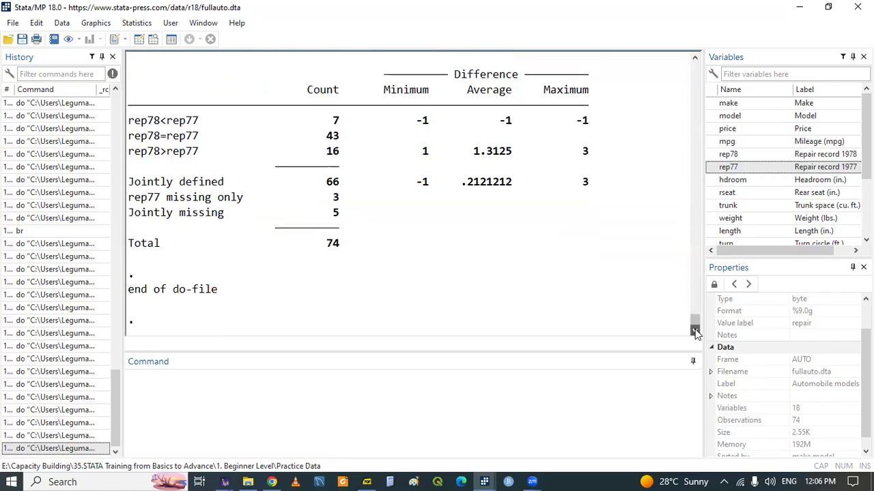
pyautogui.moveTo(490, 475)
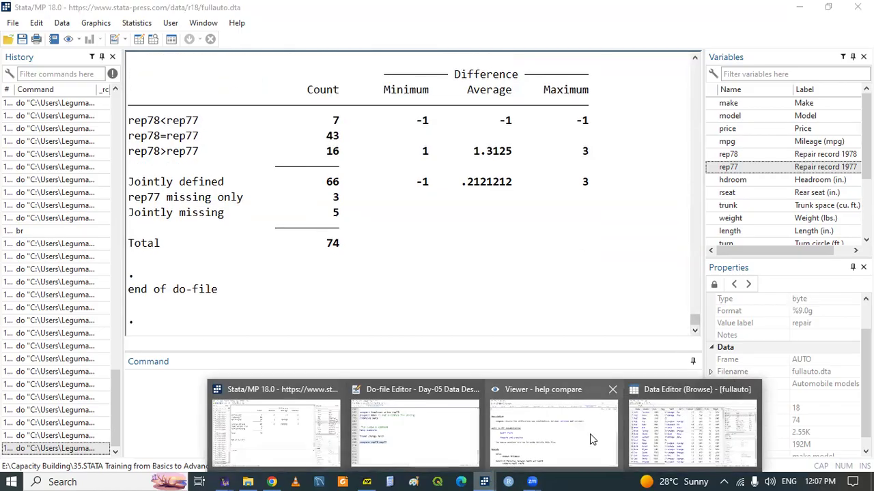
pyautogui.click(644, 425)
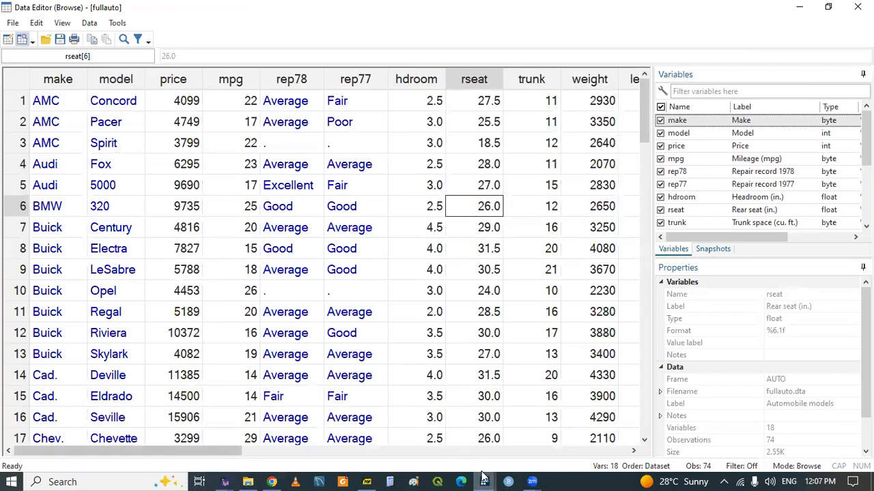
# Step: Return to the do-file and write "clonevar rep79=rep78" on line 211
pyautogui.moveTo(484, 481)
pyautogui.click(376, 399)
pyautogui.click(93, 339)
pyautogui.write('clo')
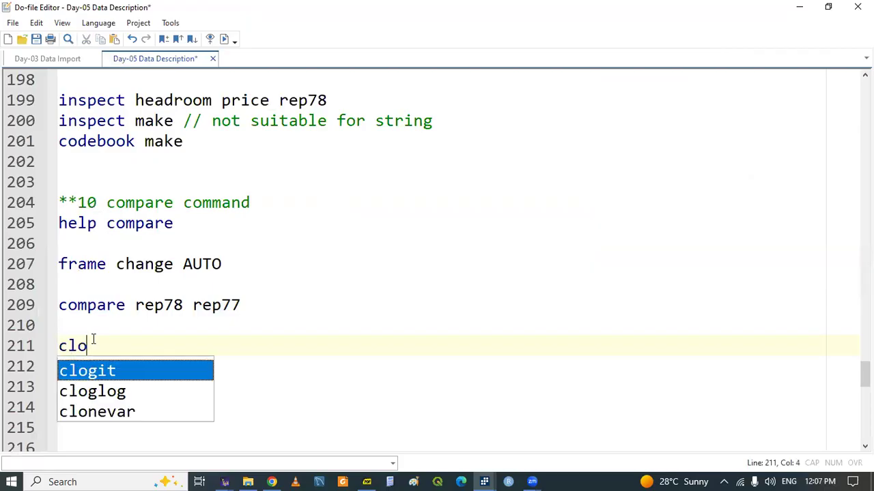
pyautogui.press('Down')
pyautogui.press('Down')
pyautogui.press('Return')
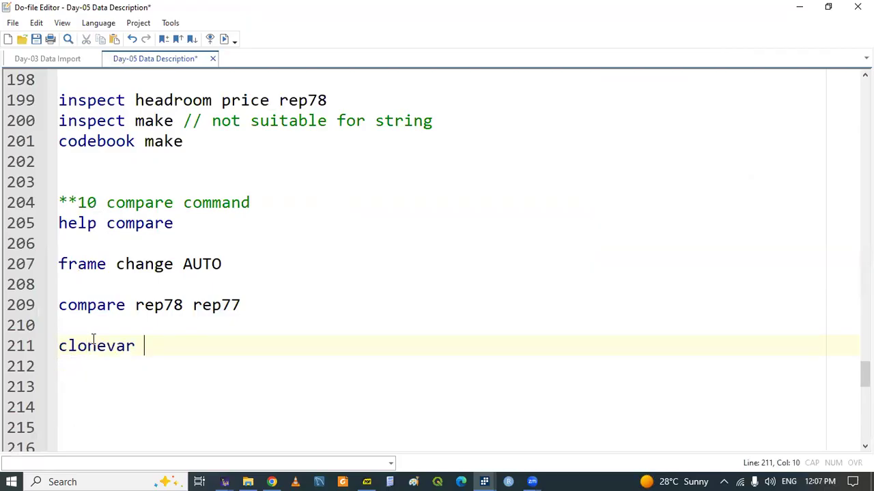
pyautogui.write('rep')
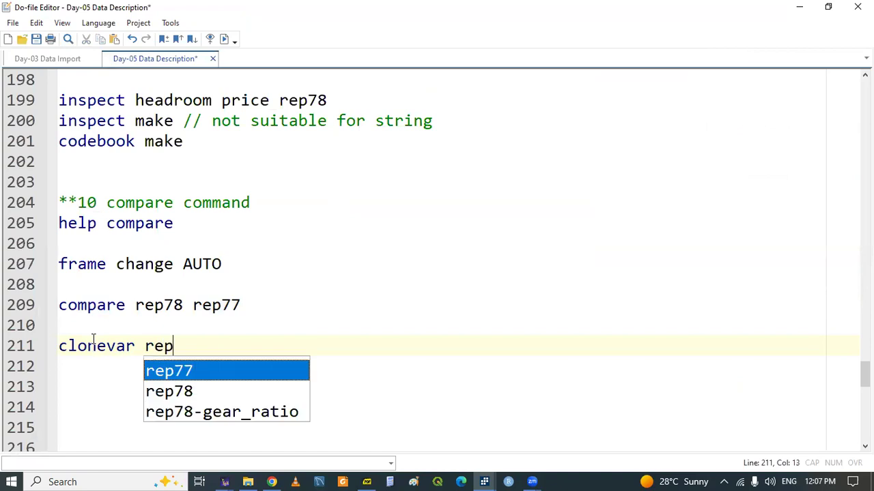
pyautogui.press('Return')
pyautogui.press('BackSpace')
pyautogui.write('9=rep')
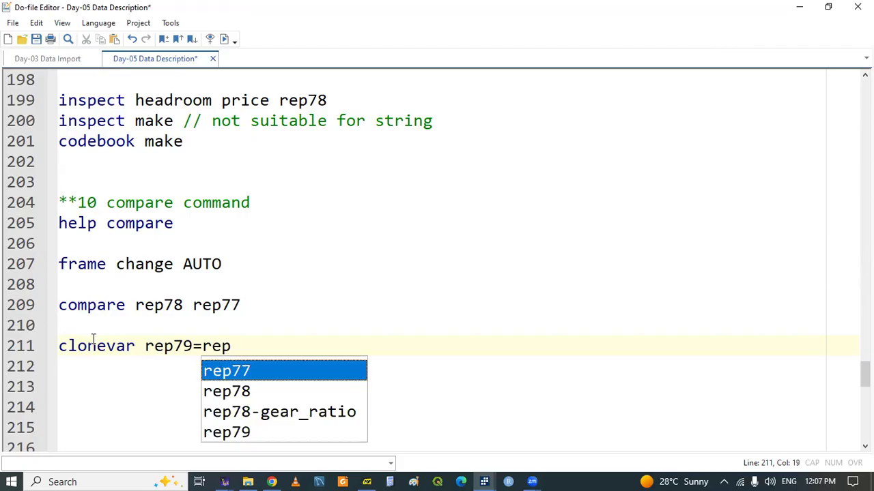
pyautogui.press('Return')
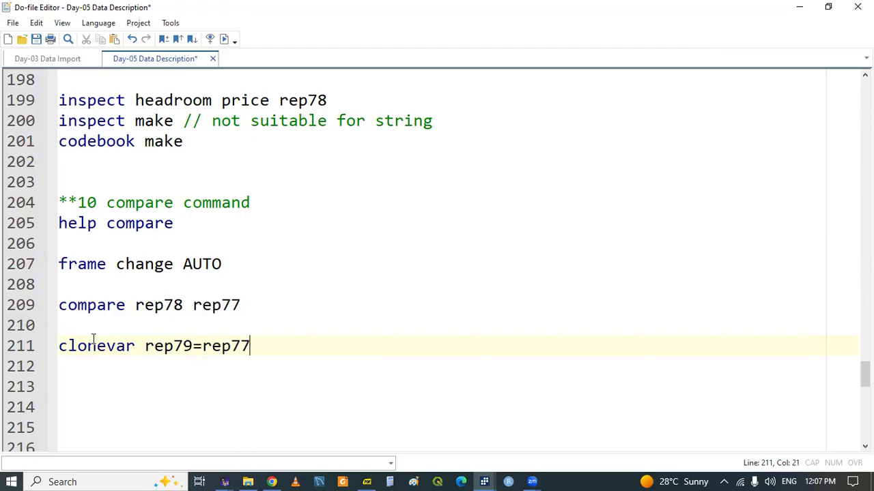
pyautogui.press('BackSpace')
pyautogui.write('9')
pyautogui.press('BackSpace')
pyautogui.write('8')
# Step: Run the clonevar line to create rep79 and check its output in the main Stata window
pyautogui.doubleClick(80, 347)
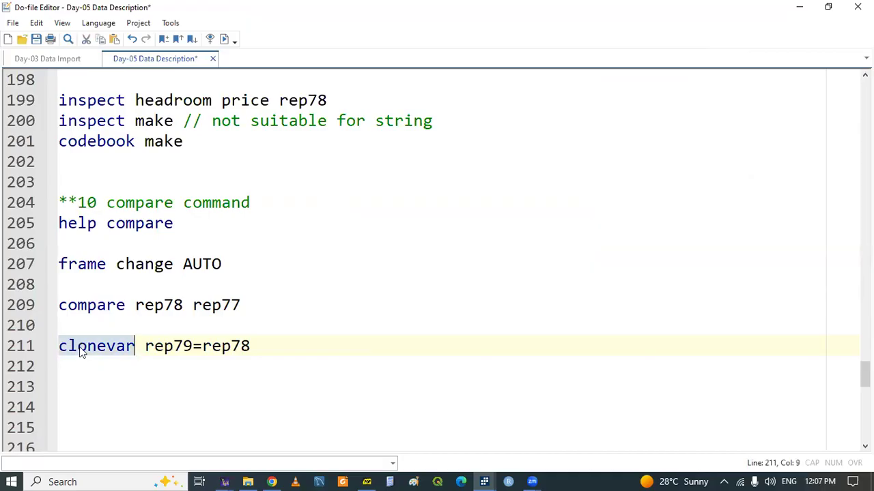
pyautogui.click(161, 367)
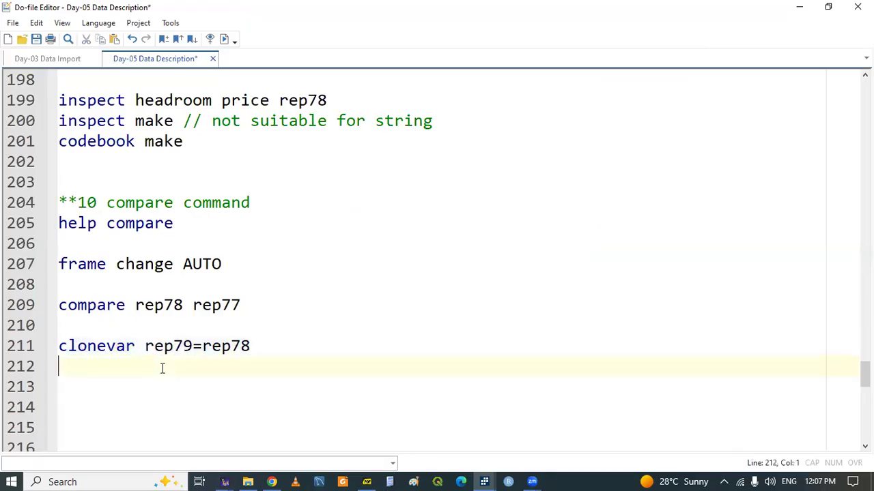
pyautogui.click(484, 480)
pyautogui.click(271, 412)
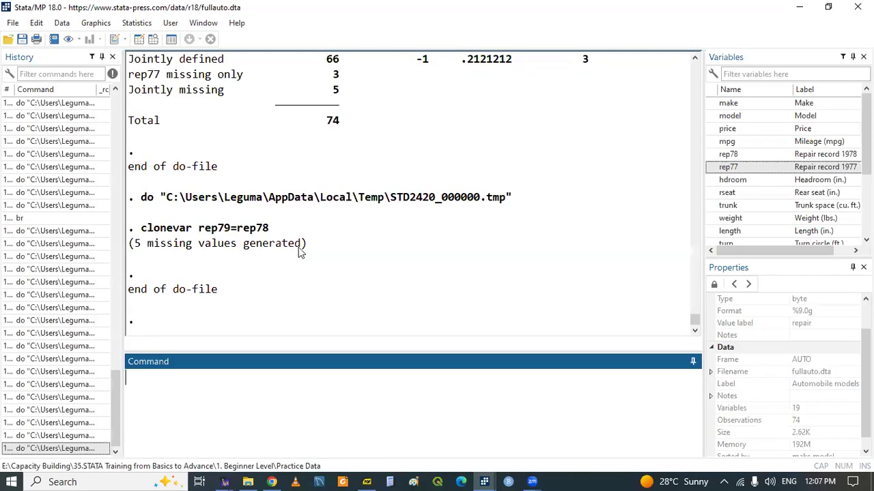
# Step: Return to the do-file and reuse the existing compare line to write "compare rep78 rep79" on line 213
pyautogui.click(485, 481)
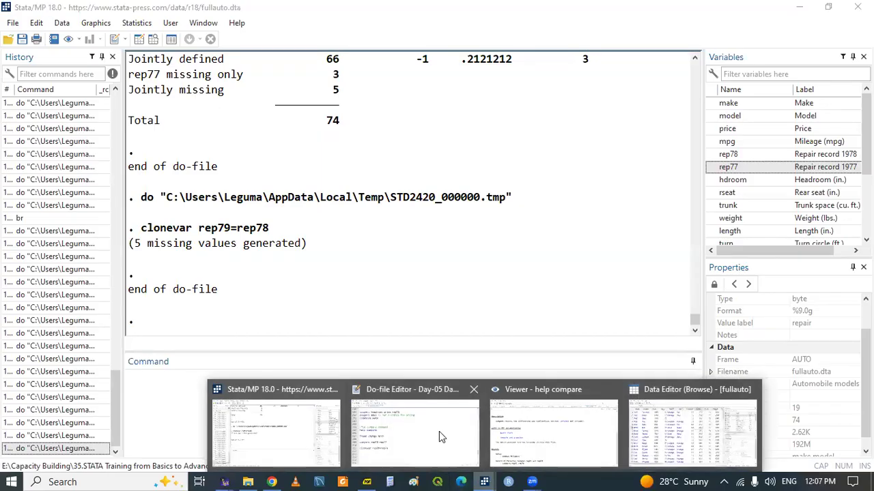
pyautogui.click(450, 443)
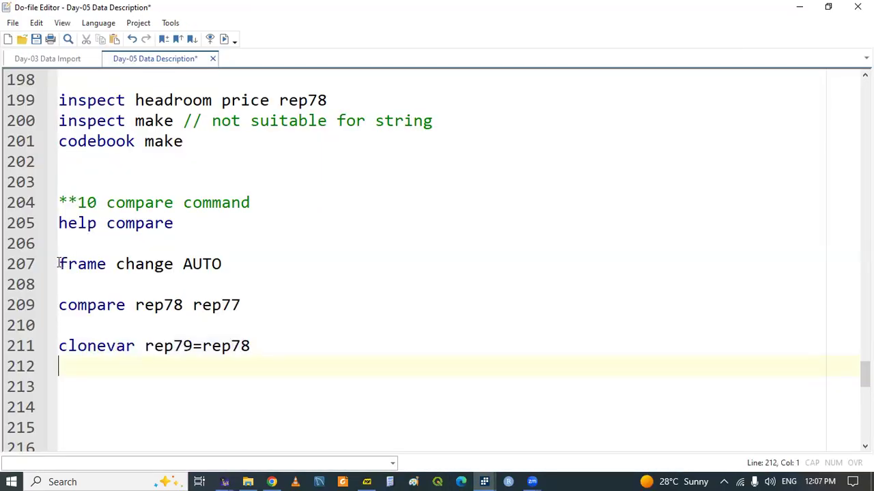
pyautogui.moveTo(59, 305); pyautogui.dragTo(251, 305)
pyautogui.hotkey('ctrl', 'c')
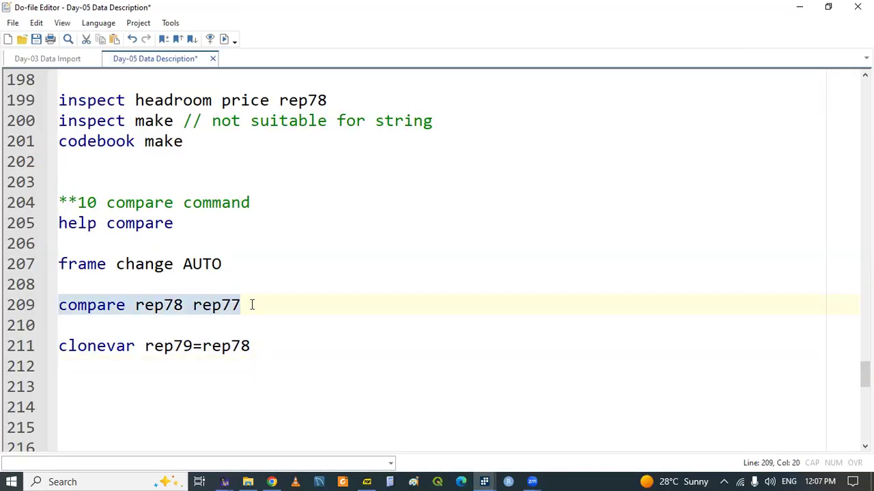
pyautogui.click(116, 347)
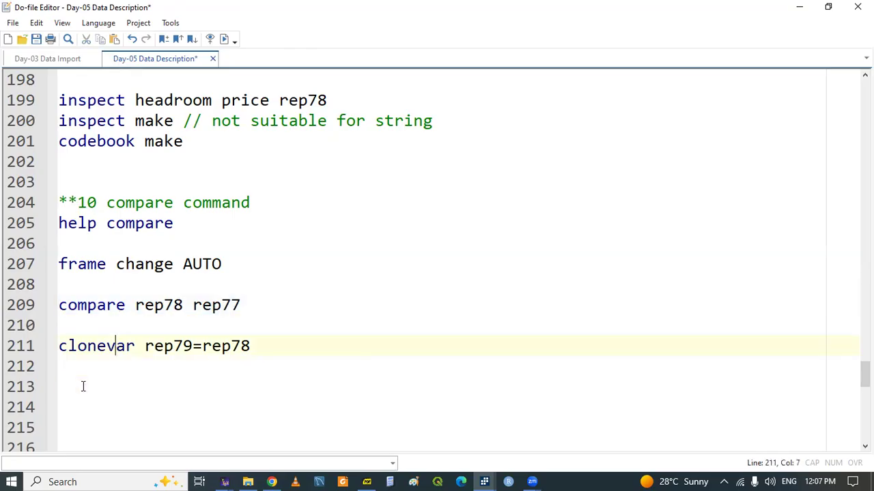
pyautogui.hotkey('ctrl', 'v')
pyautogui.press('BackSpace')
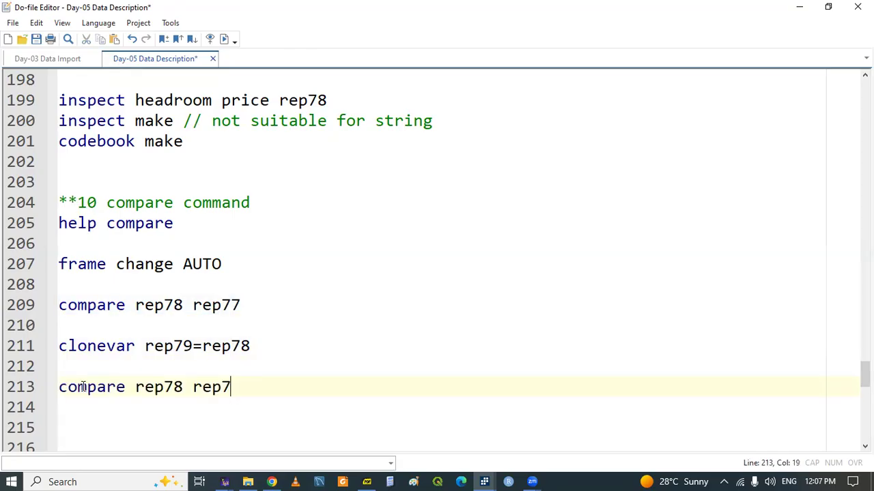
pyautogui.write('9')
# Step: Run the "compare rep78 rep79" line and view its comparison table in the main Stata window
pyautogui.doubleClick(72, 395)
pyautogui.hotkey('shift', 'End')
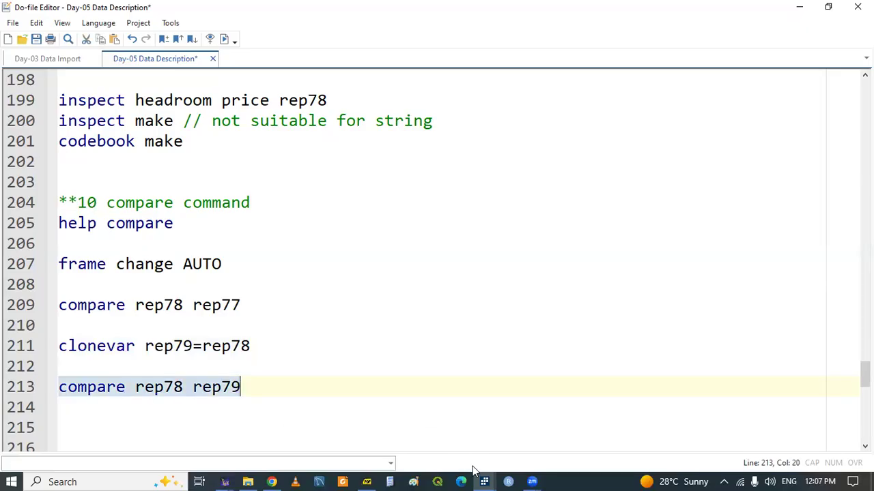
pyautogui.click(497, 476)
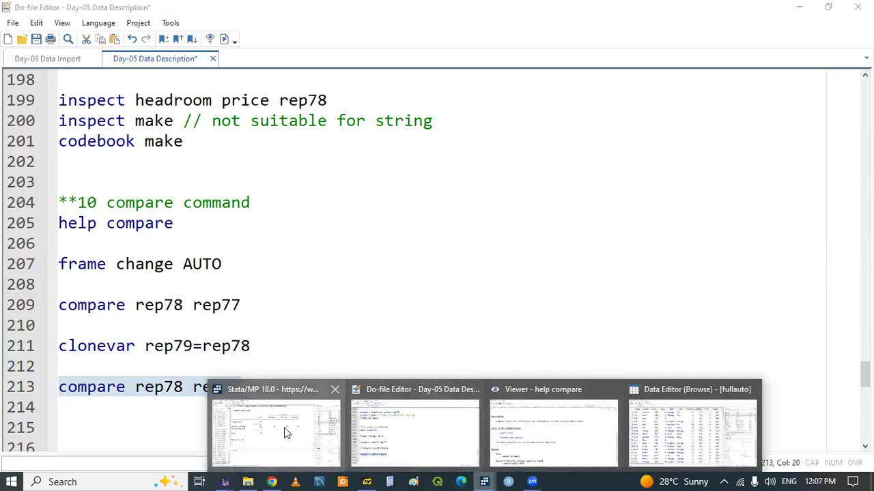
pyautogui.click(284, 427)
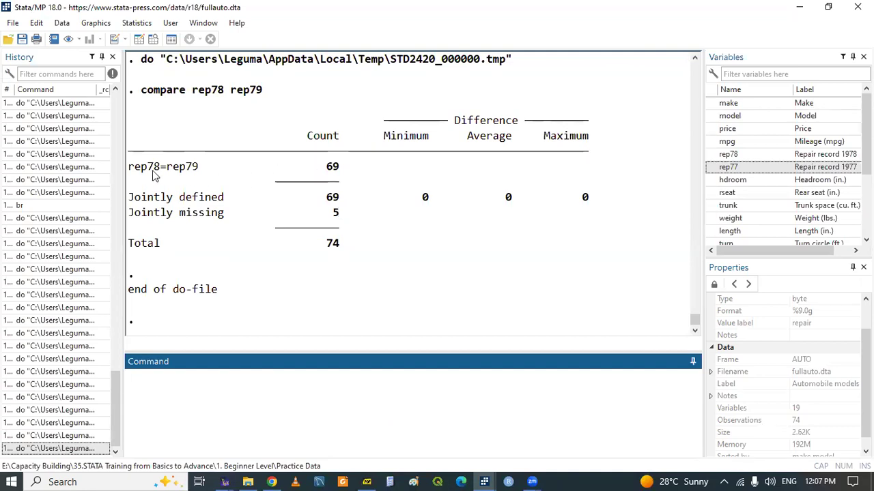
# Step: Examine the count of equal observations and the minimum, average and maximum differences in the rep78 and rep79 comparison table
pyautogui.doubleClick(334, 170)
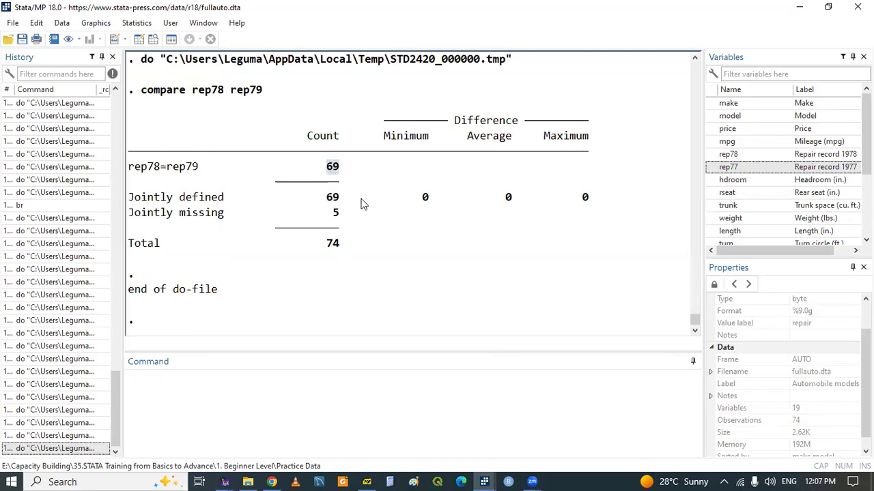
pyautogui.moveTo(423, 199); pyautogui.dragTo(594, 203)
pyautogui.click(494, 229)
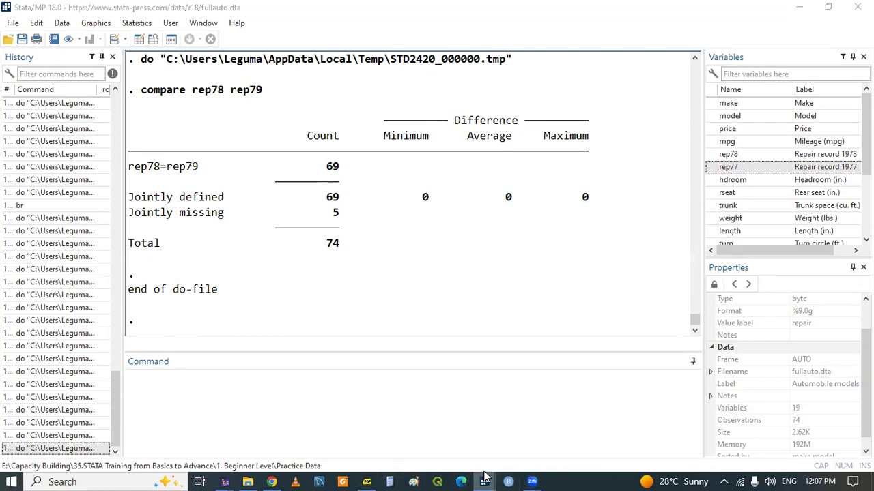
# Step: Bring up the Data Editor in browse mode and examine the cloned rep79 column at the end of the dataset
pyautogui.moveTo(484, 476)
pyautogui.click(417, 440)
pyautogui.click(235, 407)
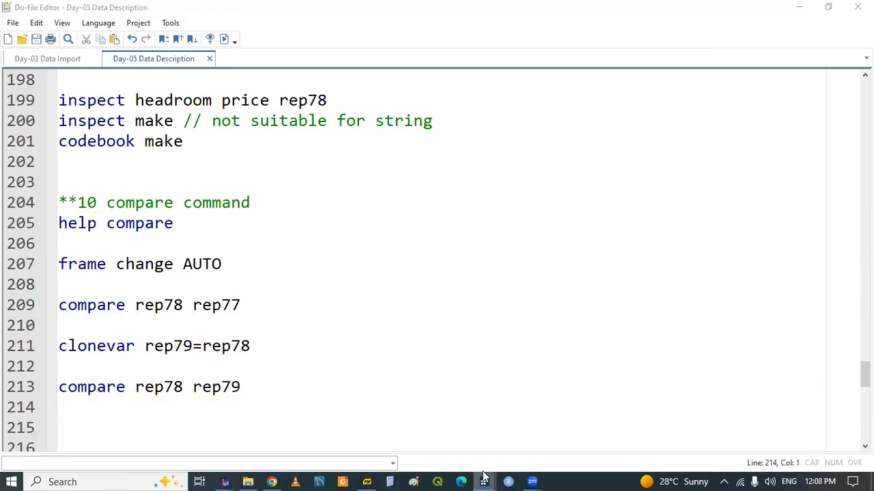
pyautogui.moveTo(484, 478)
pyautogui.click(650, 431)
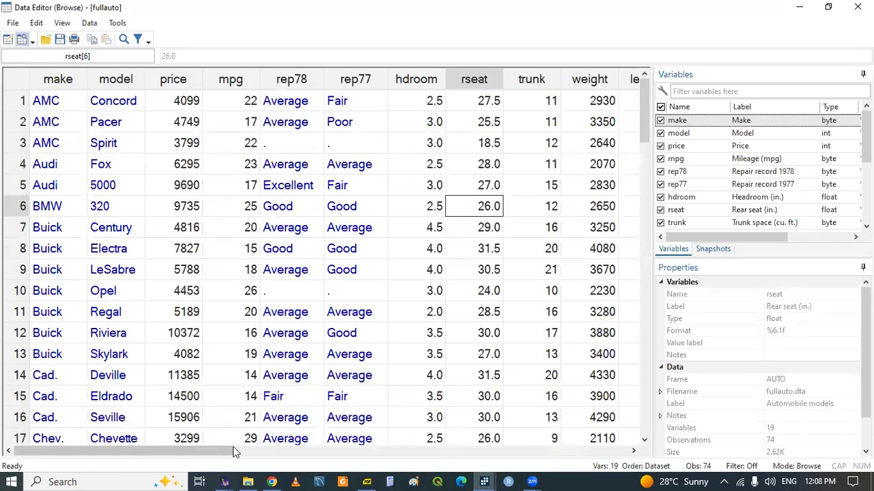
pyautogui.moveTo(212, 451); pyautogui.dragTo(478, 449)
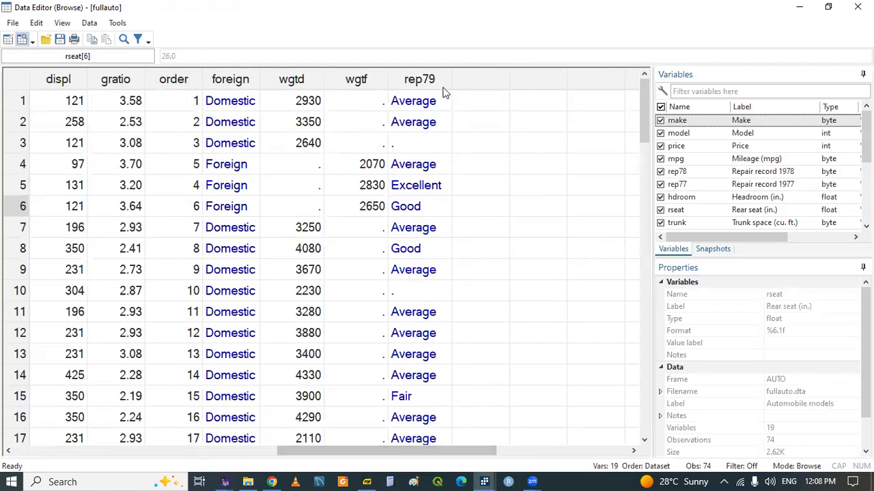
# Step: Check the PDF slides at the inspect command page, and return to the beginning of the Day-05 Data Description do-file
pyautogui.click(366, 482)
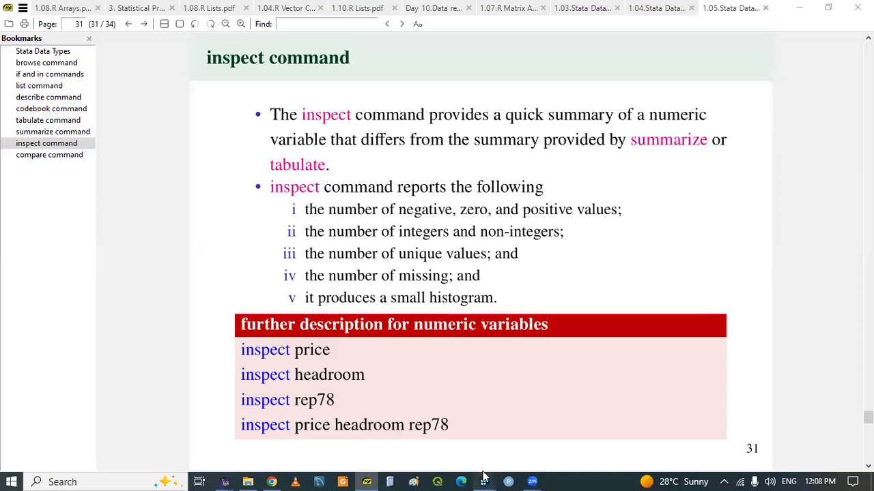
pyautogui.moveTo(484, 482)
pyautogui.click(437, 431)
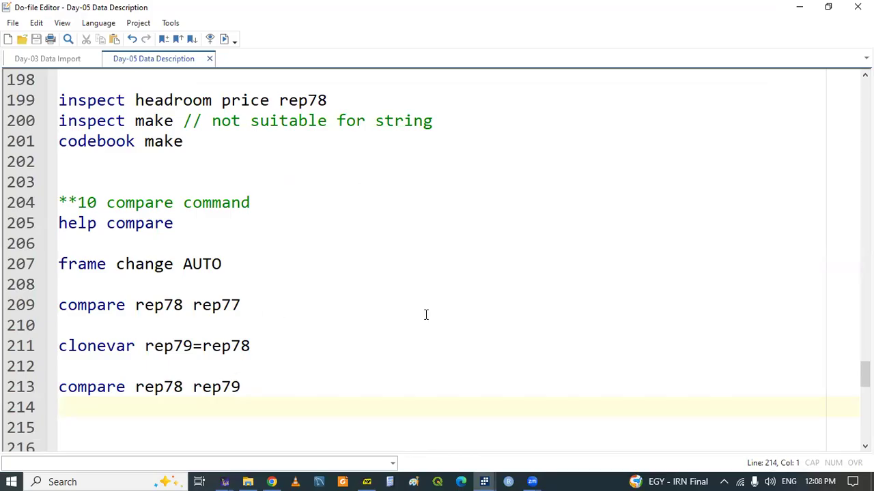
pyautogui.click(821, 370)
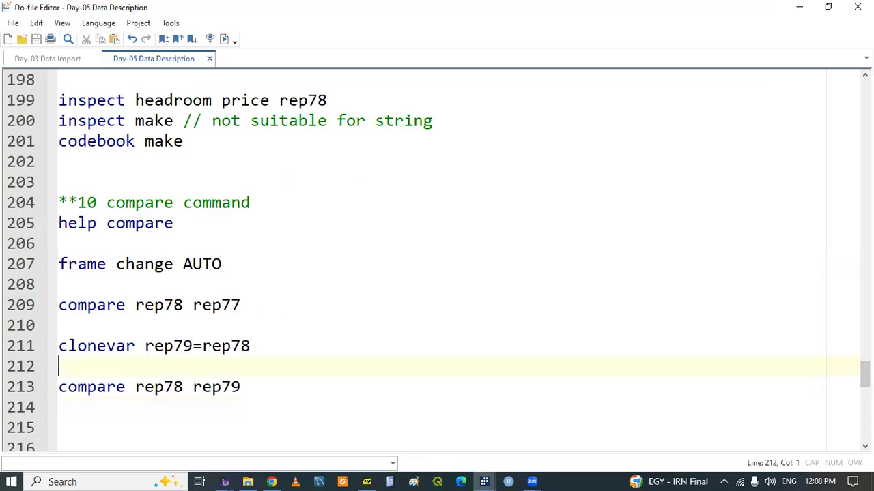
pyautogui.moveTo(864, 374); pyautogui.dragTo(865, 77)
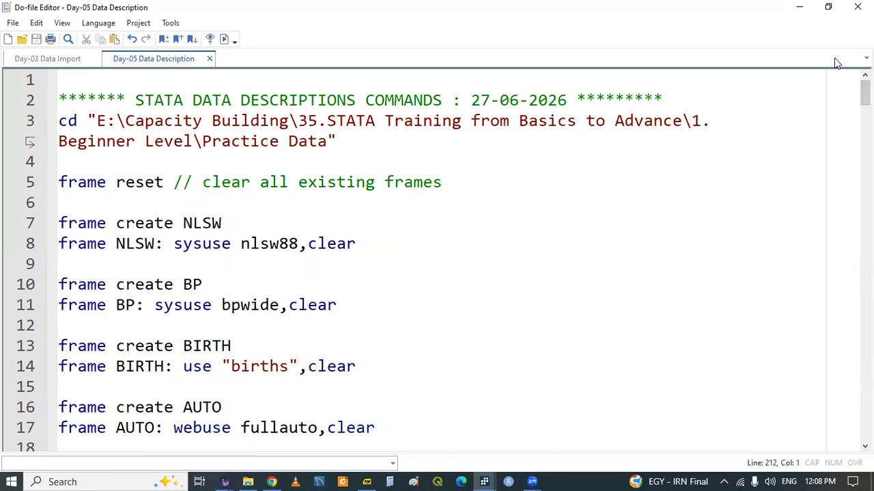
pyautogui.click(452, 245)
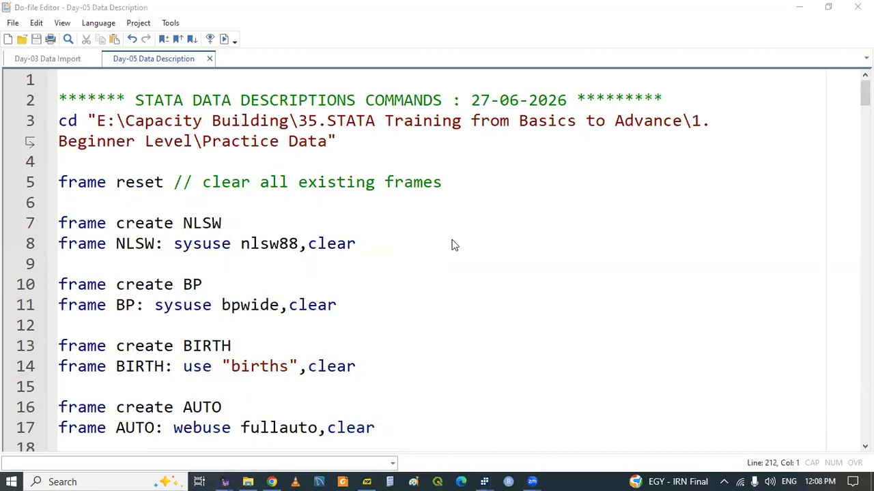